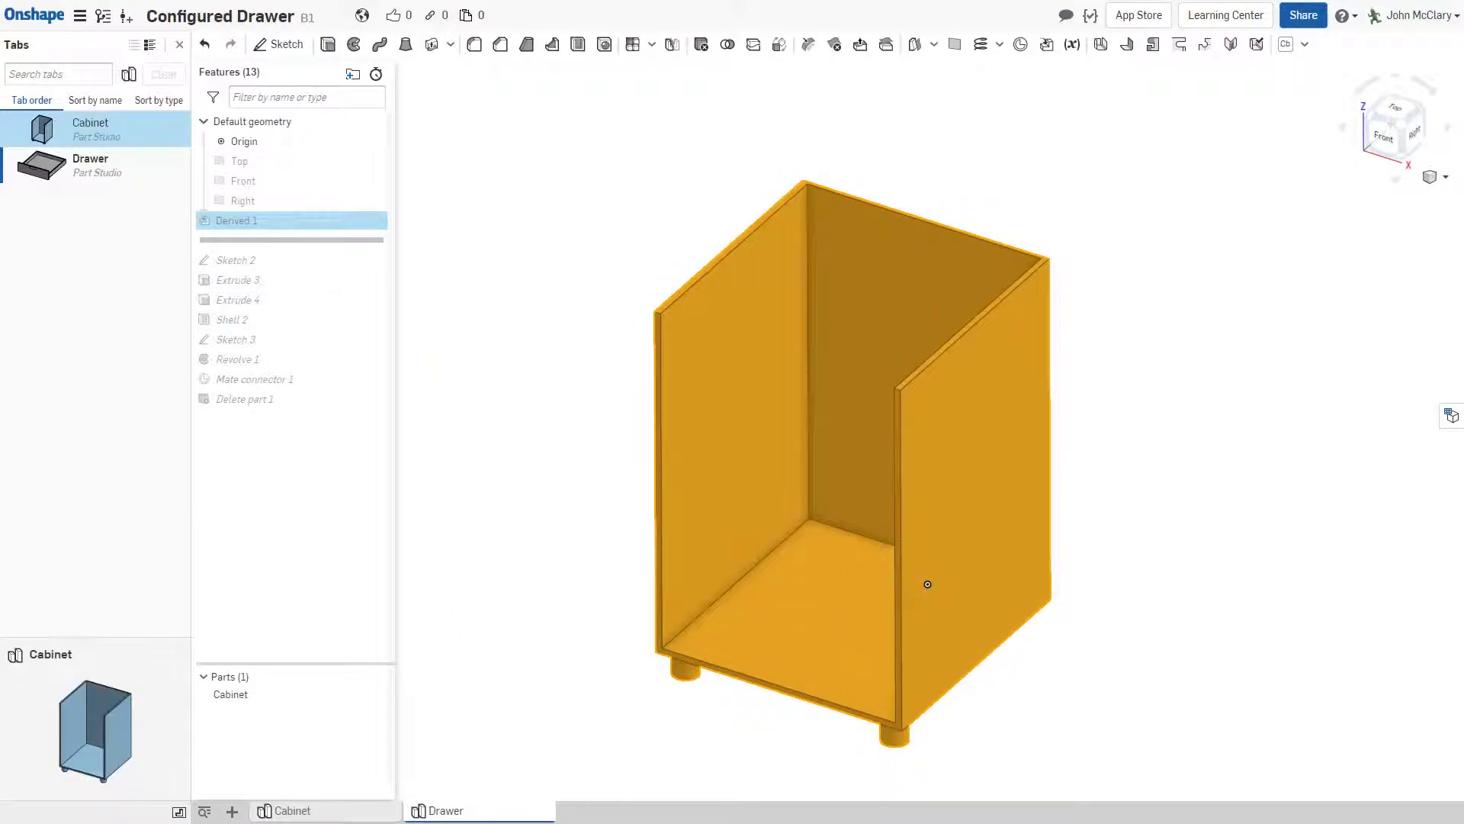
# Roll the Drawer's feature history forward to just after Revolve 1
pyautogui.click(356, 819)
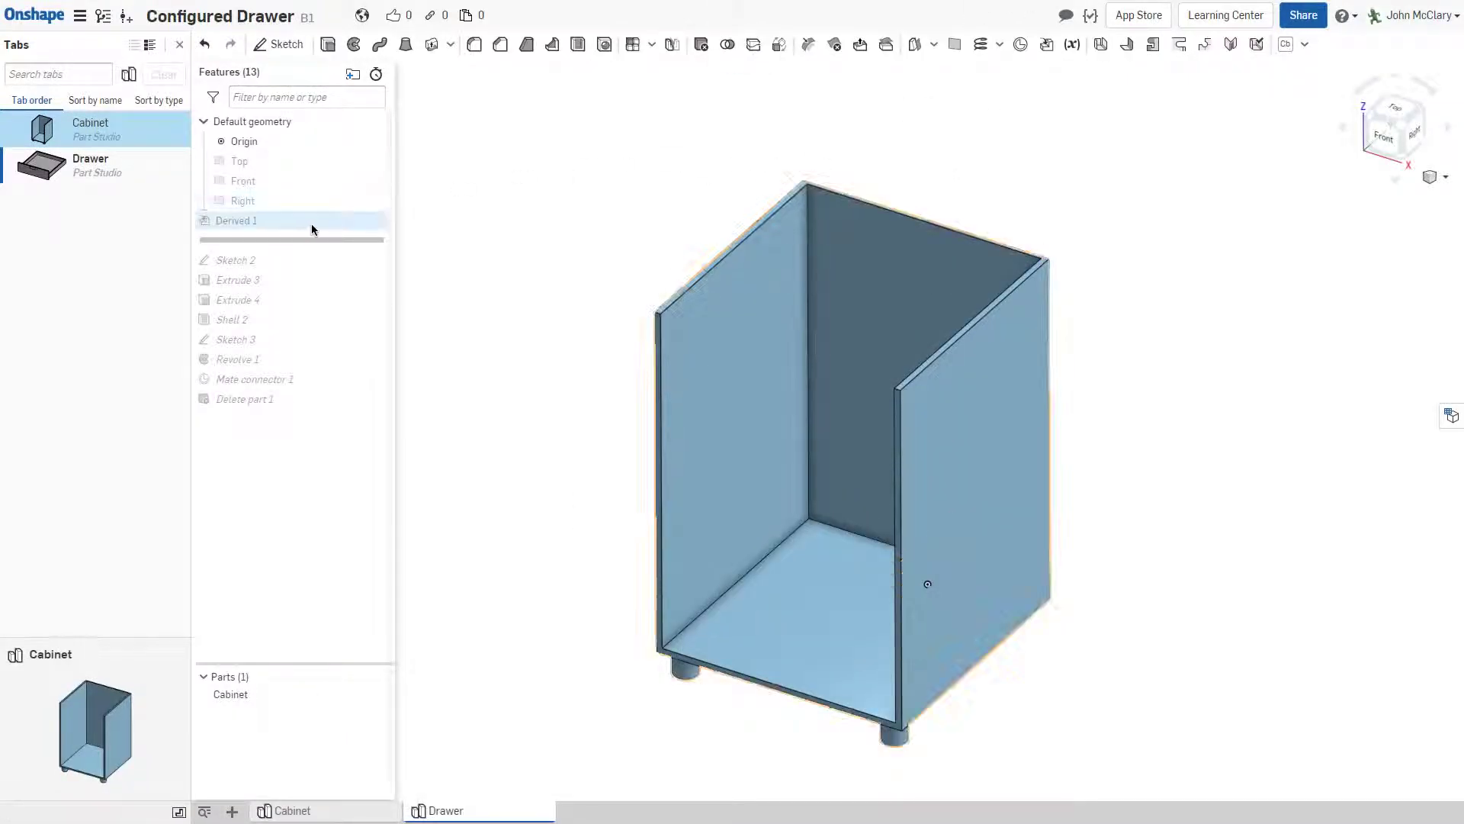
pyautogui.moveTo(301, 243); pyautogui.dragTo(349, 413)
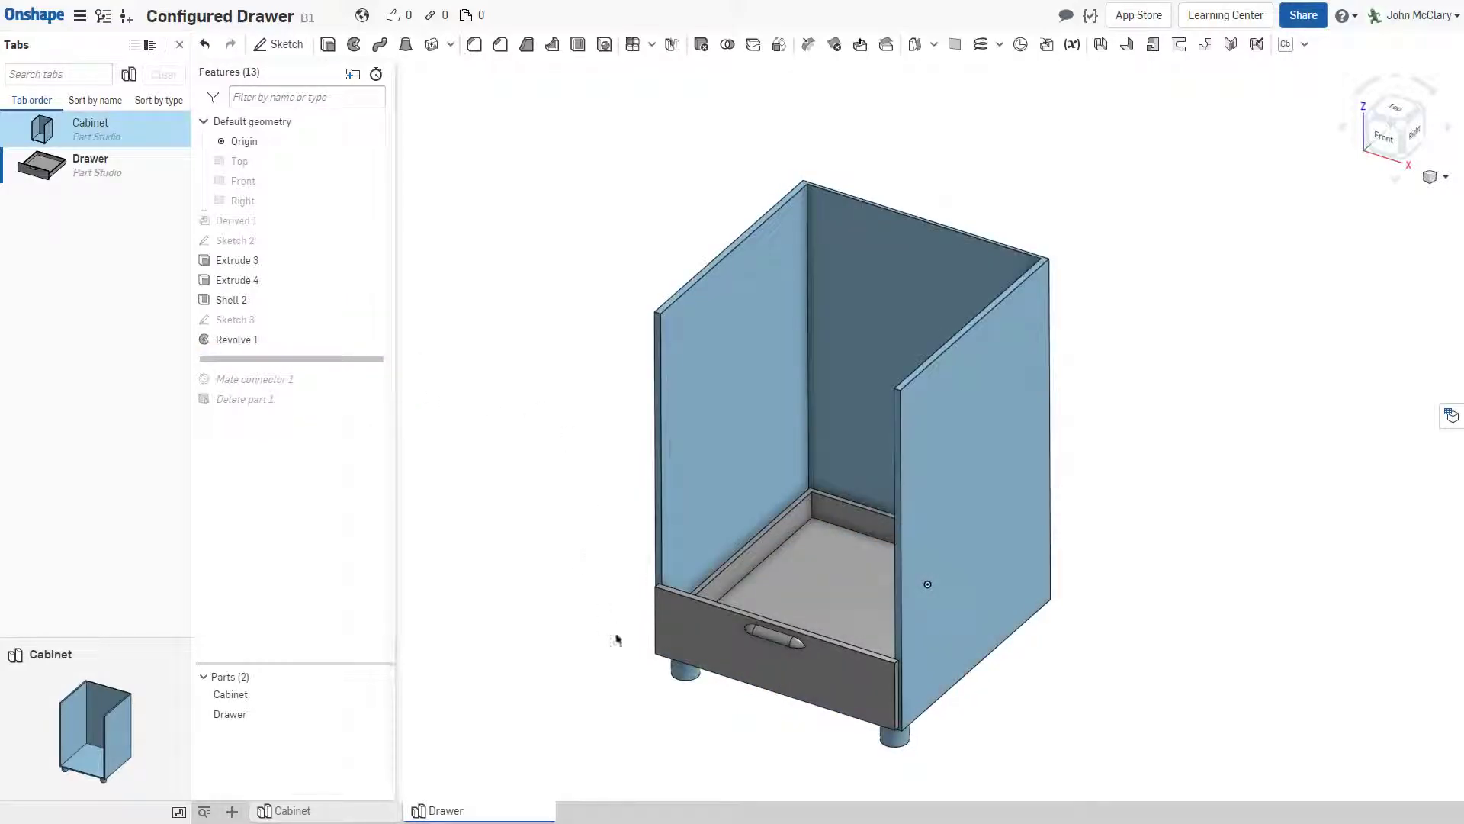
pyautogui.scroll(3, 615, 638)
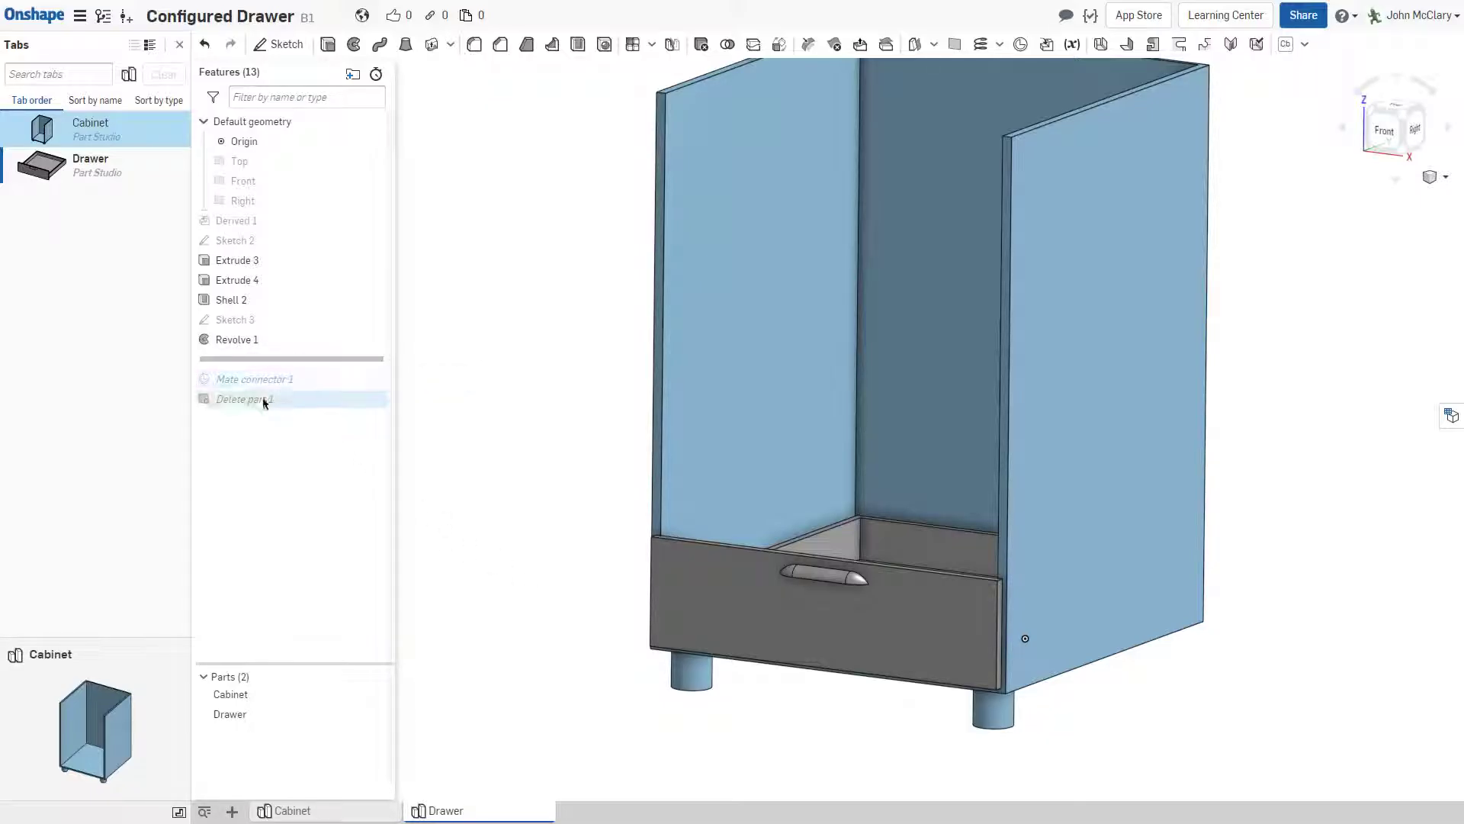
# Roll the history forward past Mate connector 1 and hide the Drawer part, leaving the cabinet shown
pyautogui.moveTo(313, 360); pyautogui.dragTo(287, 381)
pyautogui.click(261, 360)
pyautogui.scroll(3, 884, 717)
pyautogui.moveTo(883, 717); pyautogui.dragTo(860, 484, button='right')
pyautogui.rightClick(808, 417)
pyautogui.click(828, 424)
# Examine the mate connector's placement on the front edge of the cabinet floor
pyautogui.scroll(5, 759, 427)
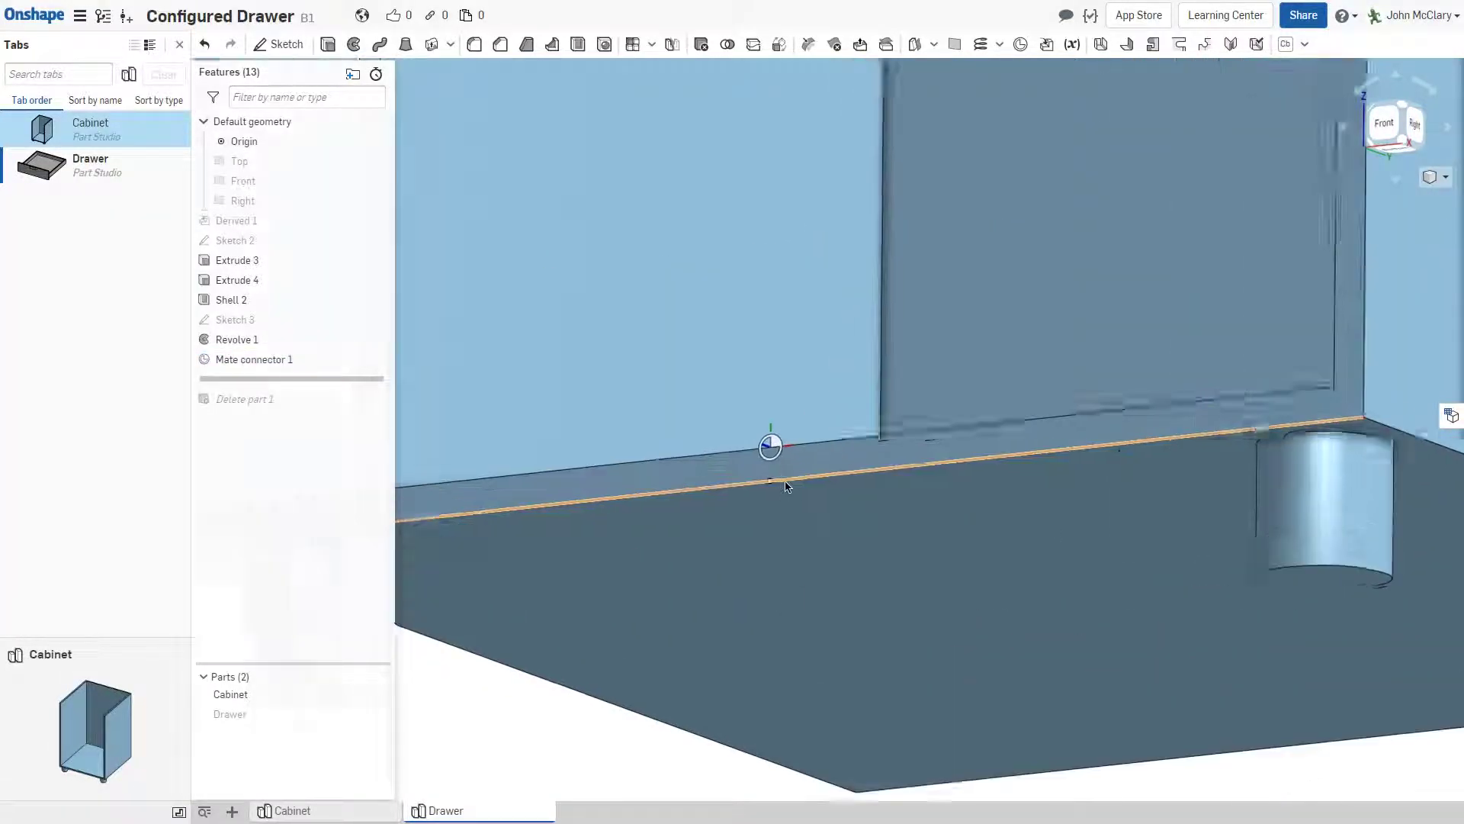
pyautogui.scroll(-5, 760, 428)
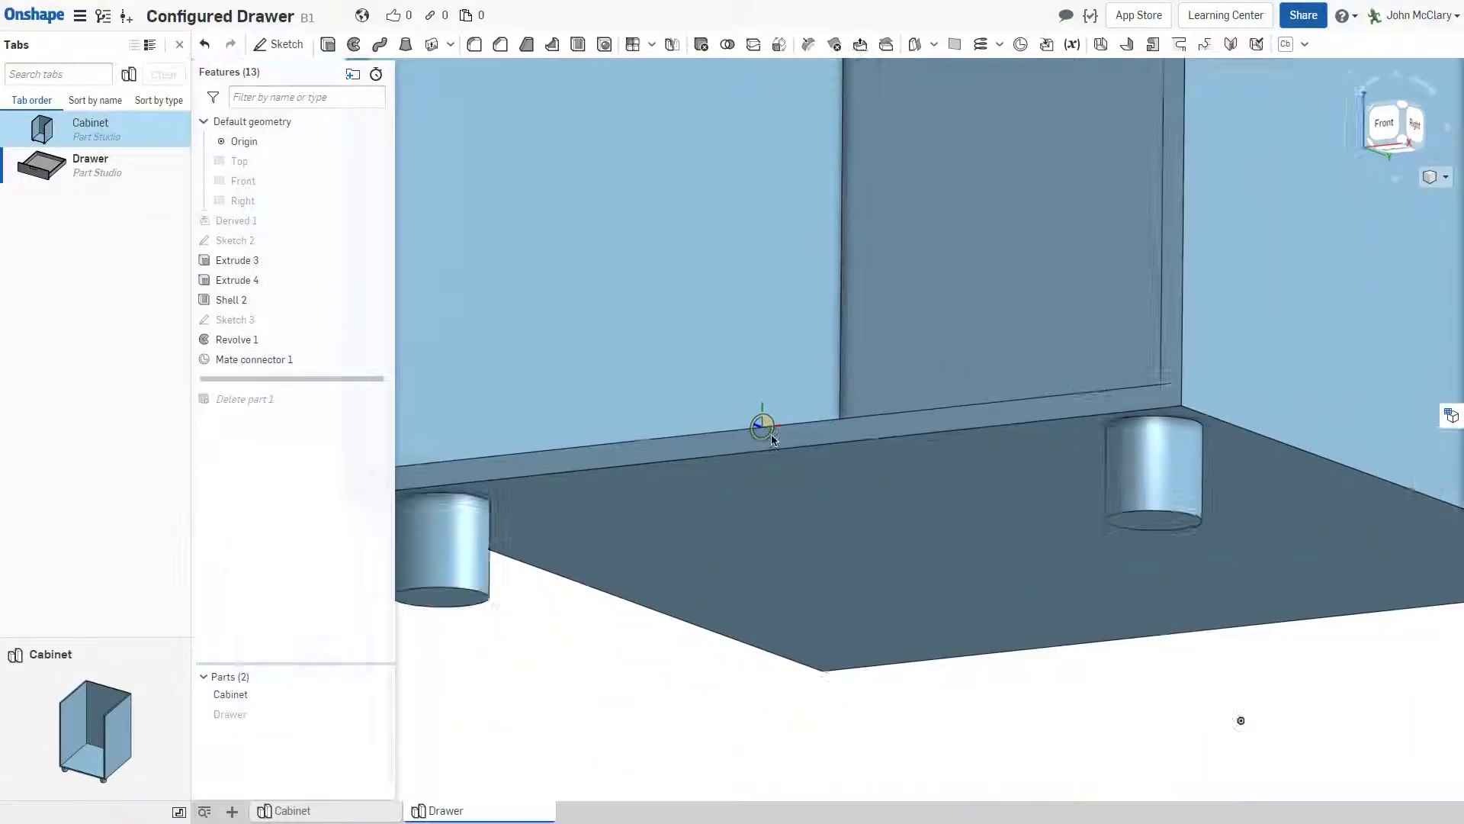
pyautogui.moveTo(759, 428); pyautogui.dragTo(768, 483, button='right')
pyautogui.scroll(-2, 767, 484)
pyautogui.moveTo(858, 585); pyautogui.dragTo(843, 582, button='right')
pyautogui.scroll(1, 843, 582)
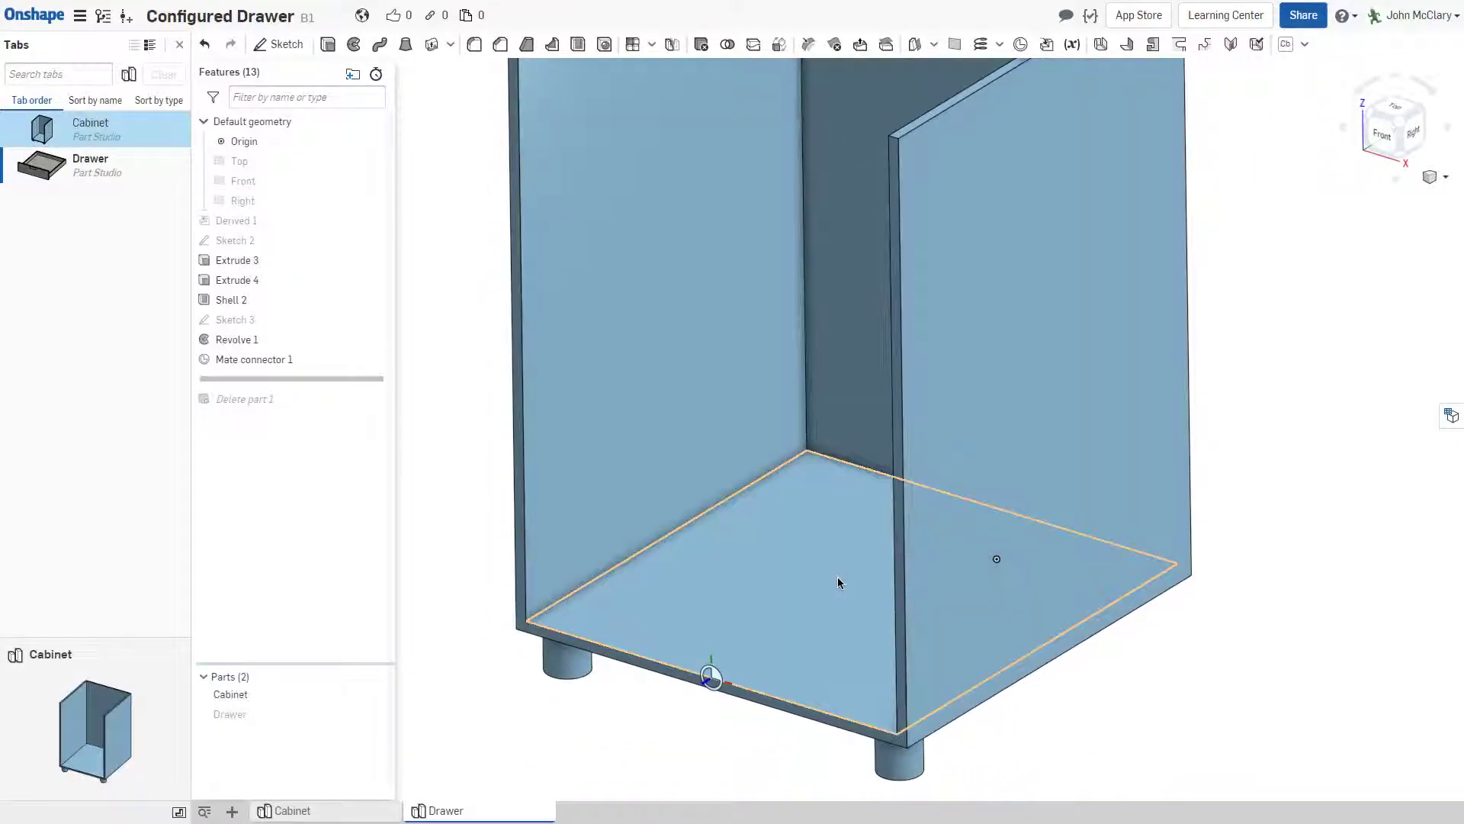
pyautogui.scroll(-3, 782, 532)
pyautogui.scroll(3, 742, 615)
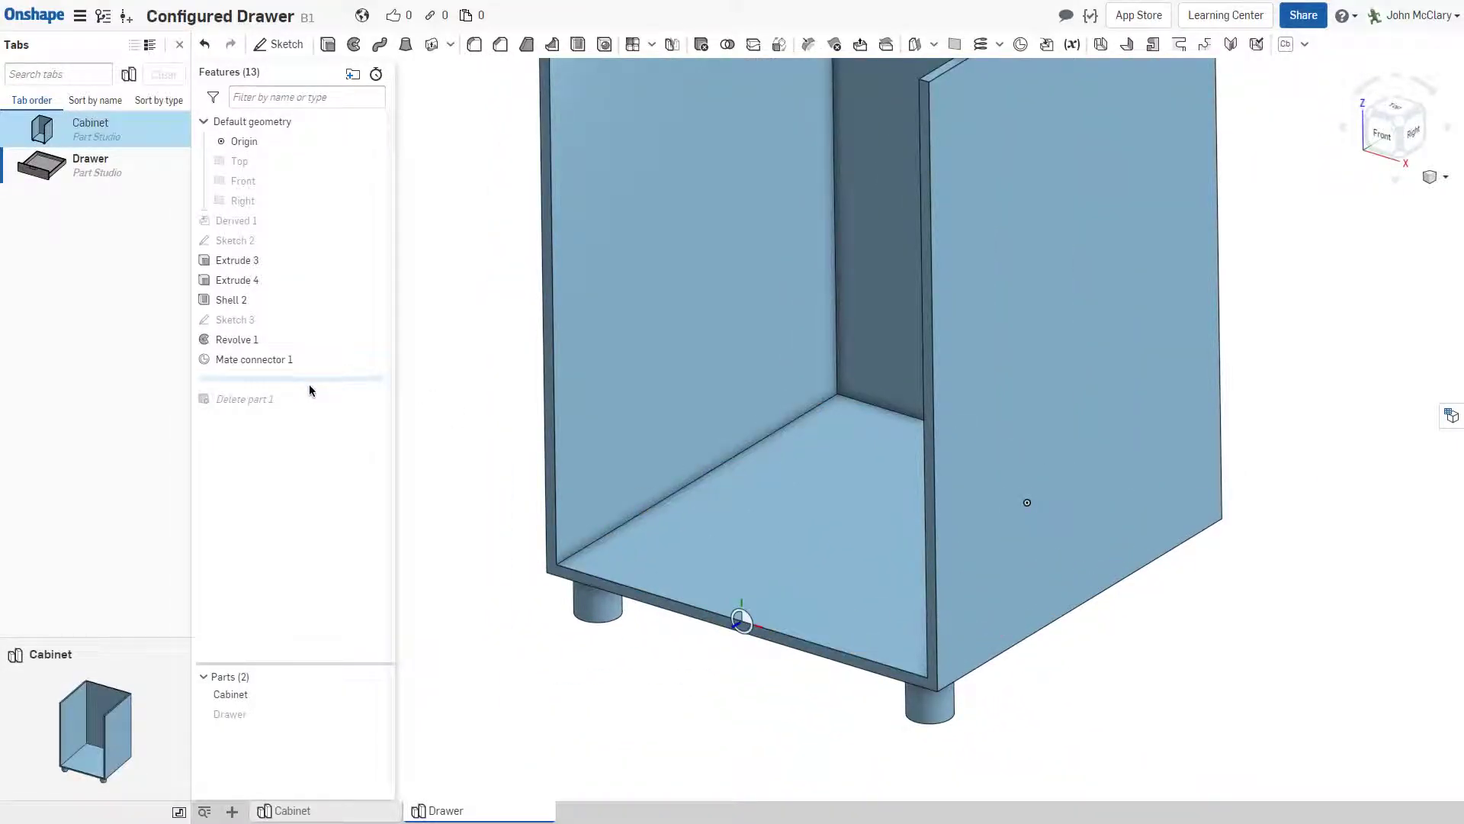
# Roll the history forward past Delete part 1 and show the Drawer part again
pyautogui.moveTo(309, 380); pyautogui.dragTo(406, 423)
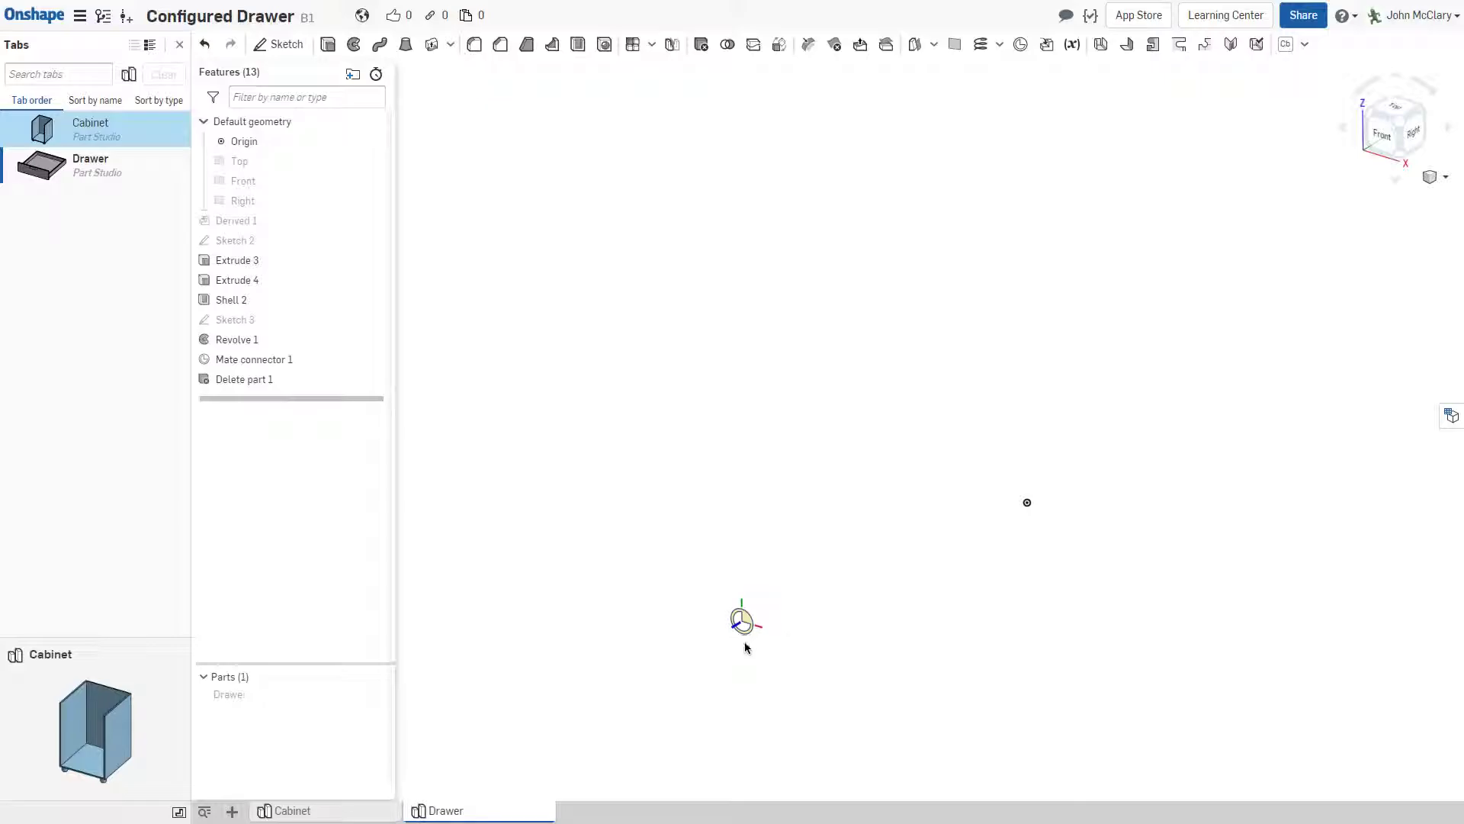
pyautogui.click(376, 694)
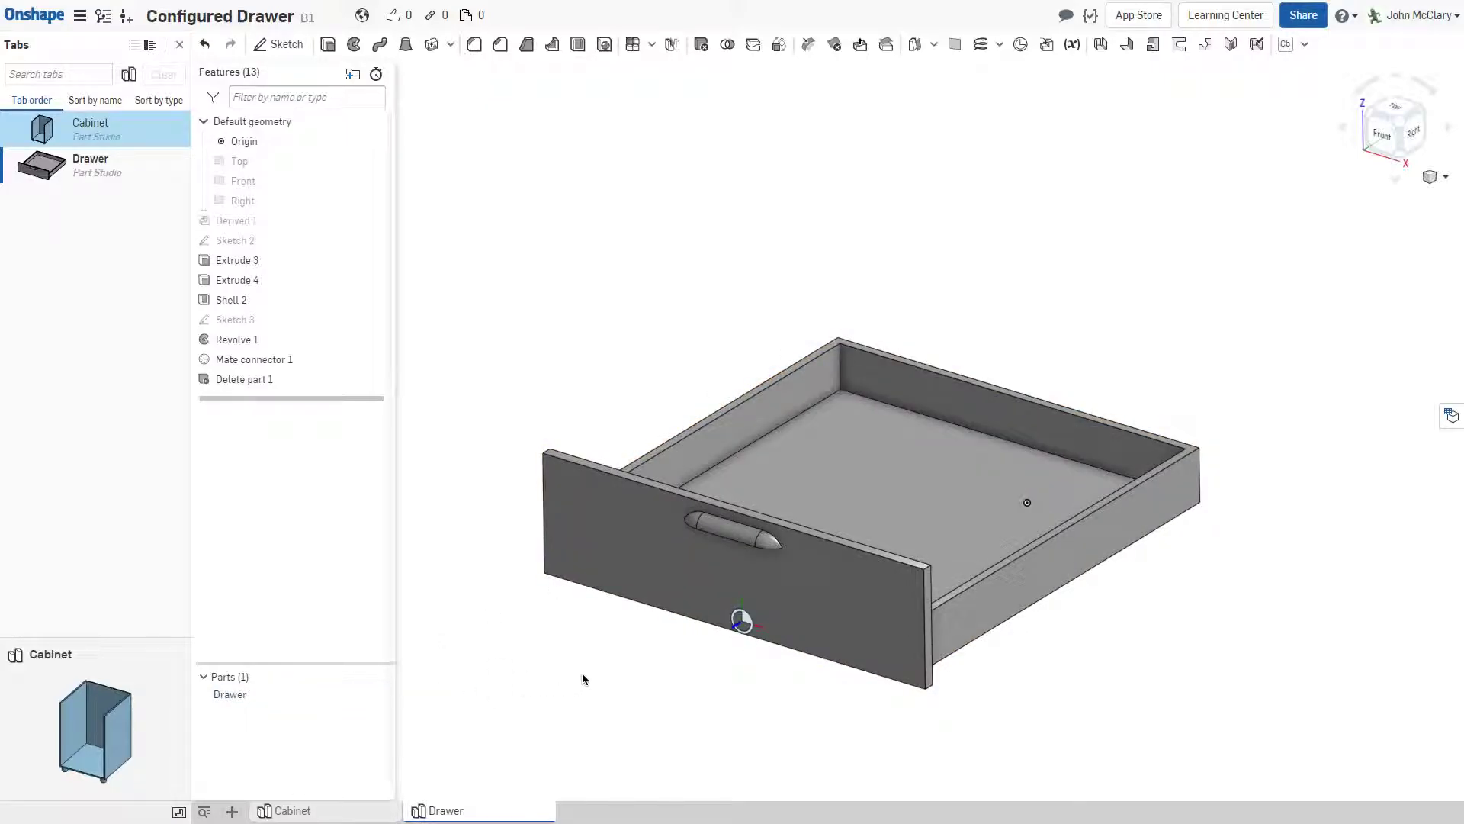
pyautogui.moveTo(588, 604); pyautogui.dragTo(529, 569, button='right')
pyautogui.moveTo(654, 611); pyautogui.dragTo(687, 586, button='right')
pyautogui.scroll(3, 637, 585)
pyautogui.scroll(-5, 615, 601)
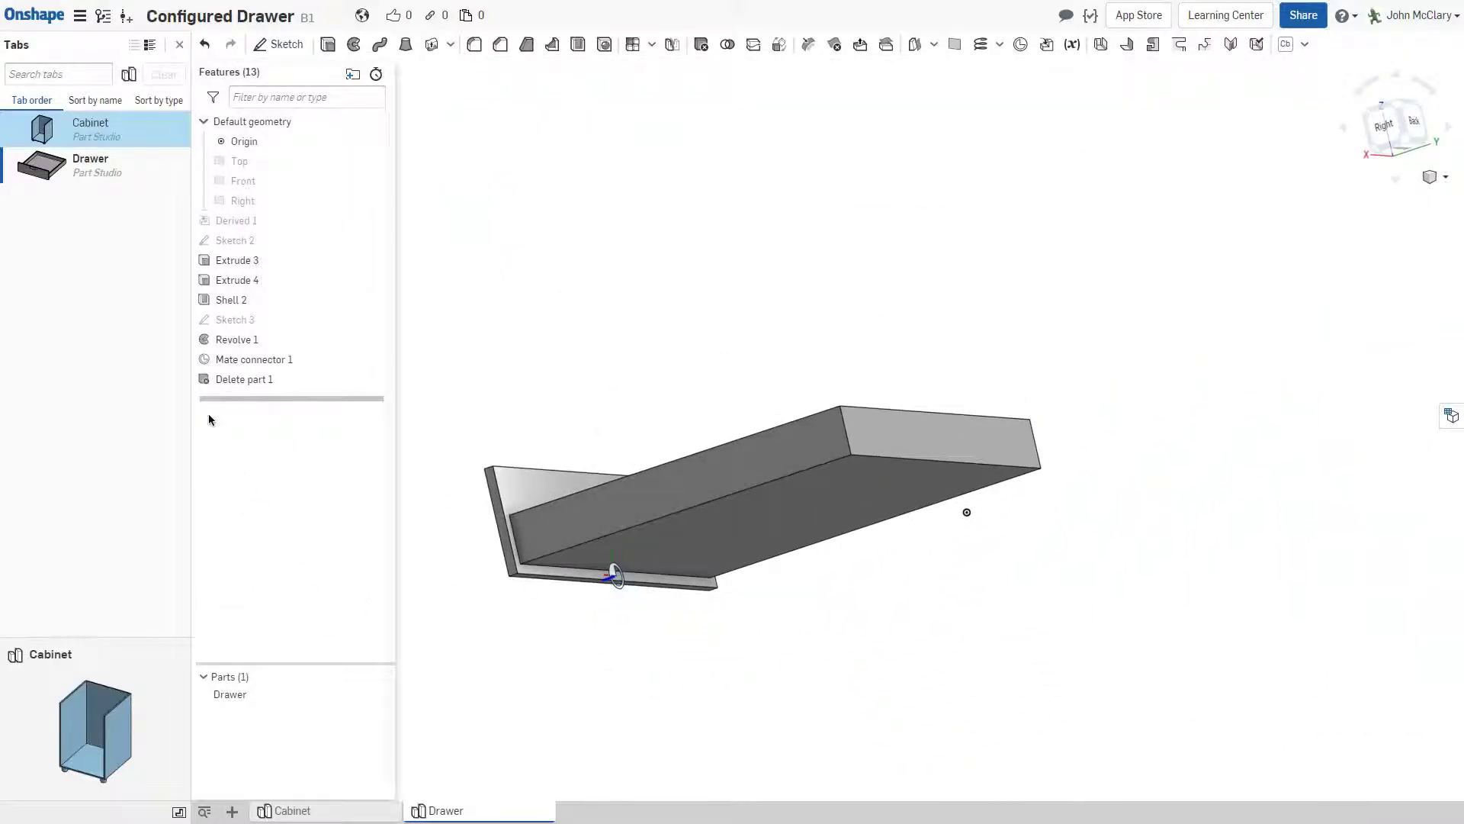
# Roll back before Delete part 1 and section the model about 8.7 cm in from the cabinet's side face to examine the drawer fit
pyautogui.moveTo(392, 408); pyautogui.dragTo(360, 379)
pyautogui.moveTo(542, 359); pyautogui.dragTo(850, 420, button='right')
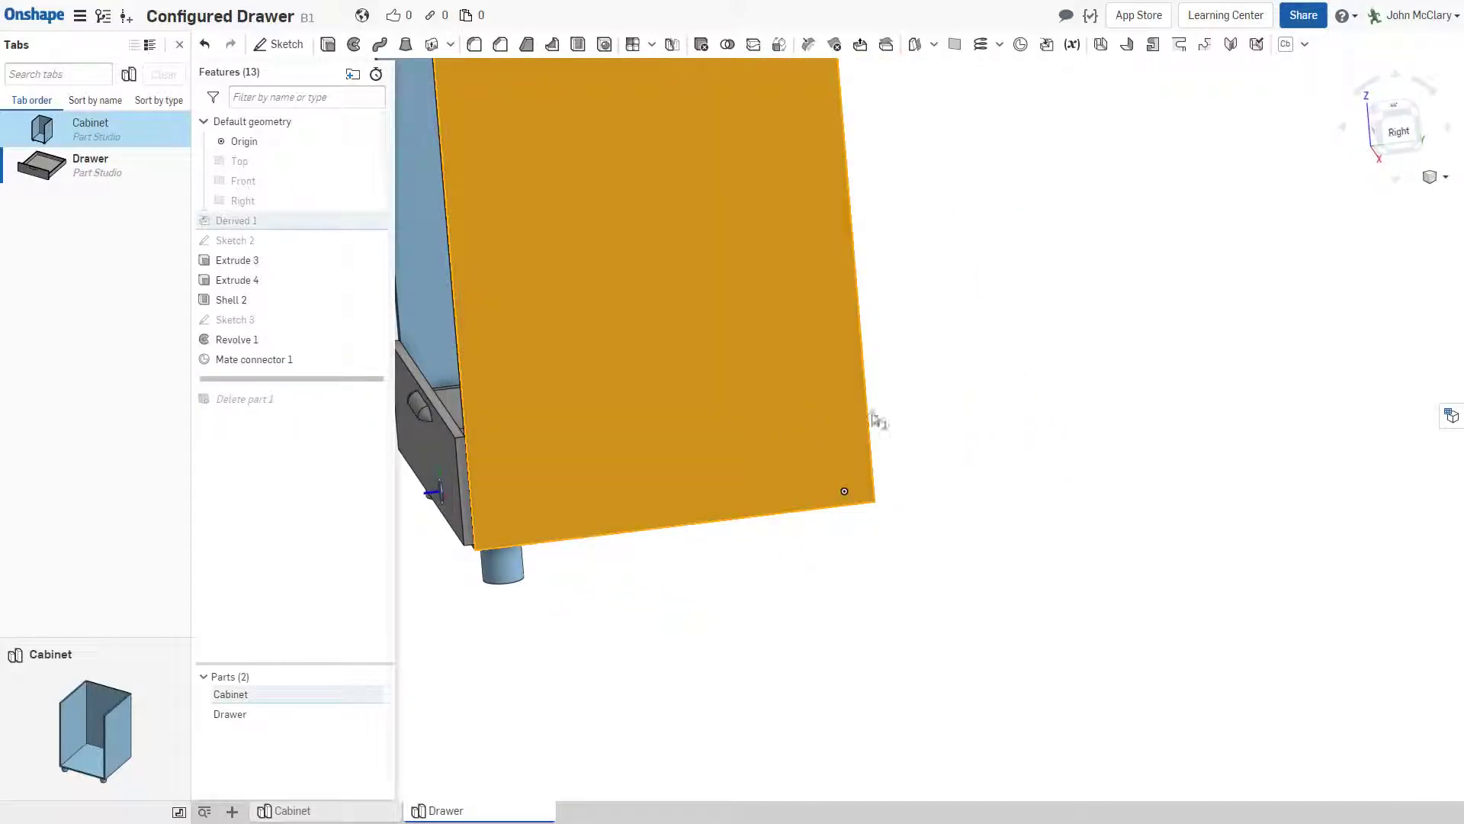
pyautogui.click(1443, 180)
pyautogui.click(1364, 474)
pyautogui.click(737, 318)
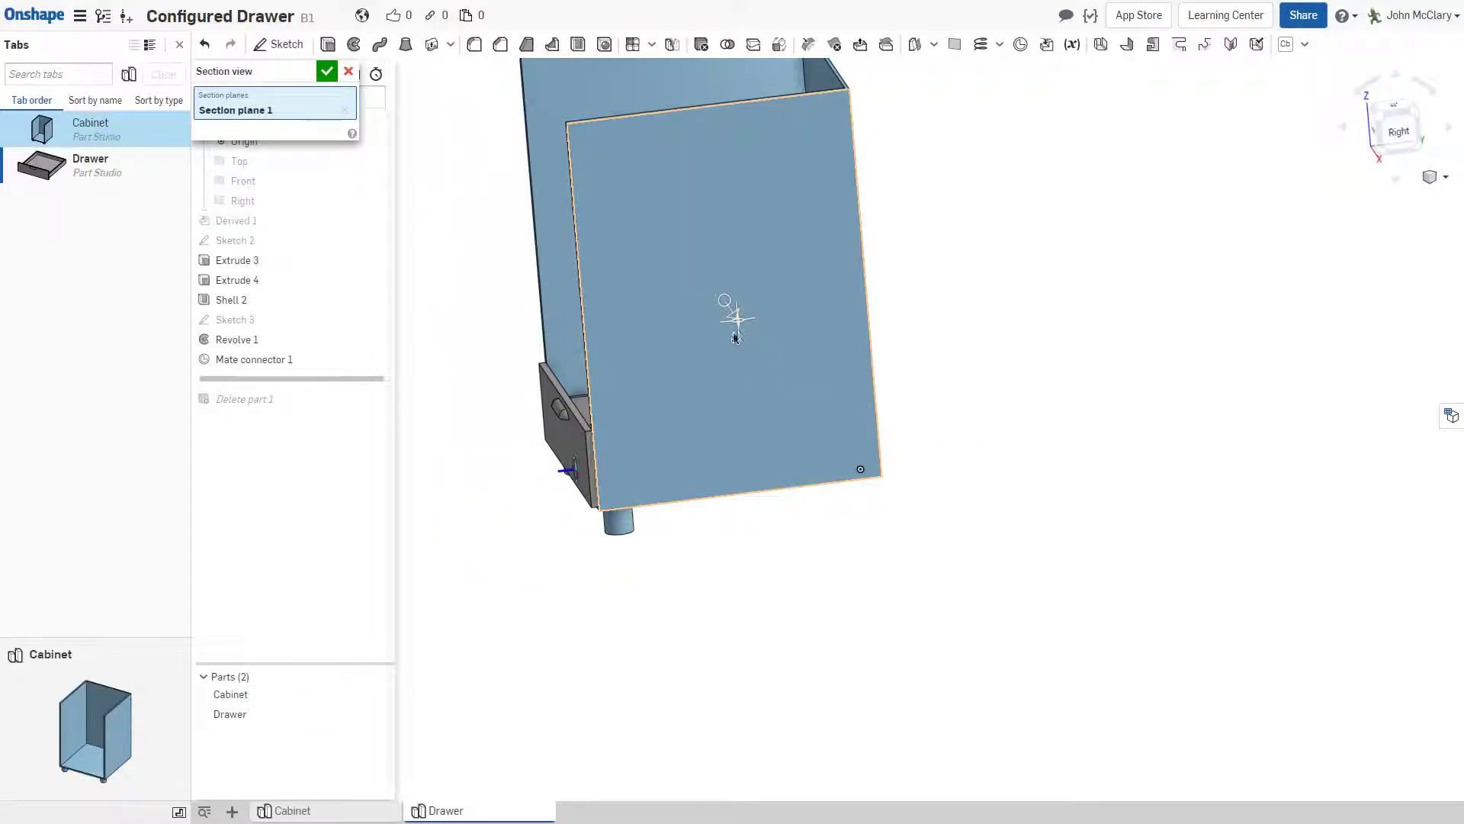
pyautogui.moveTo(729, 316); pyautogui.dragTo(718, 297)
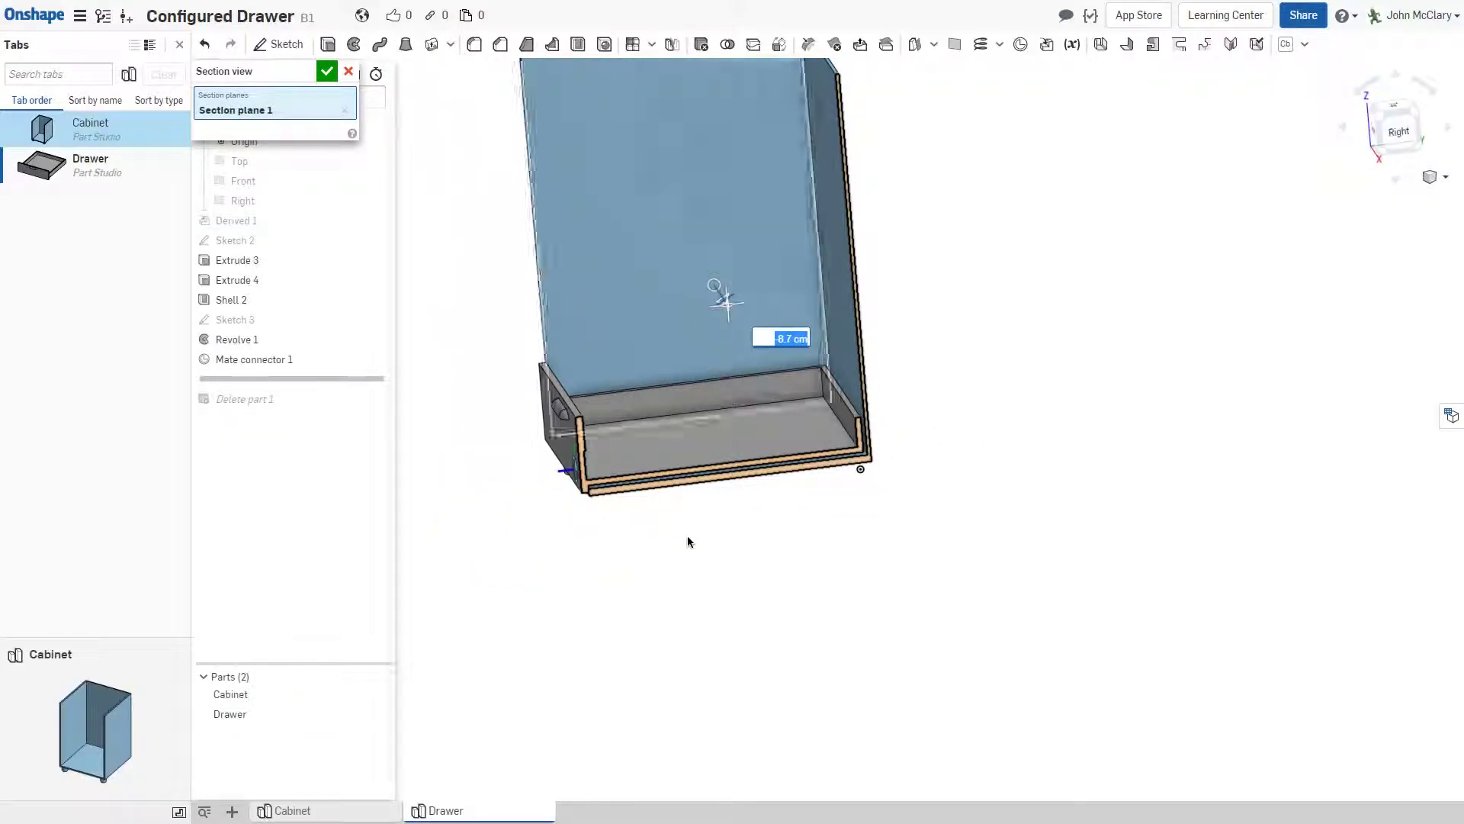
pyautogui.scroll(5, 654, 466)
pyautogui.moveTo(781, 441); pyautogui.dragTo(767, 408, button='right')
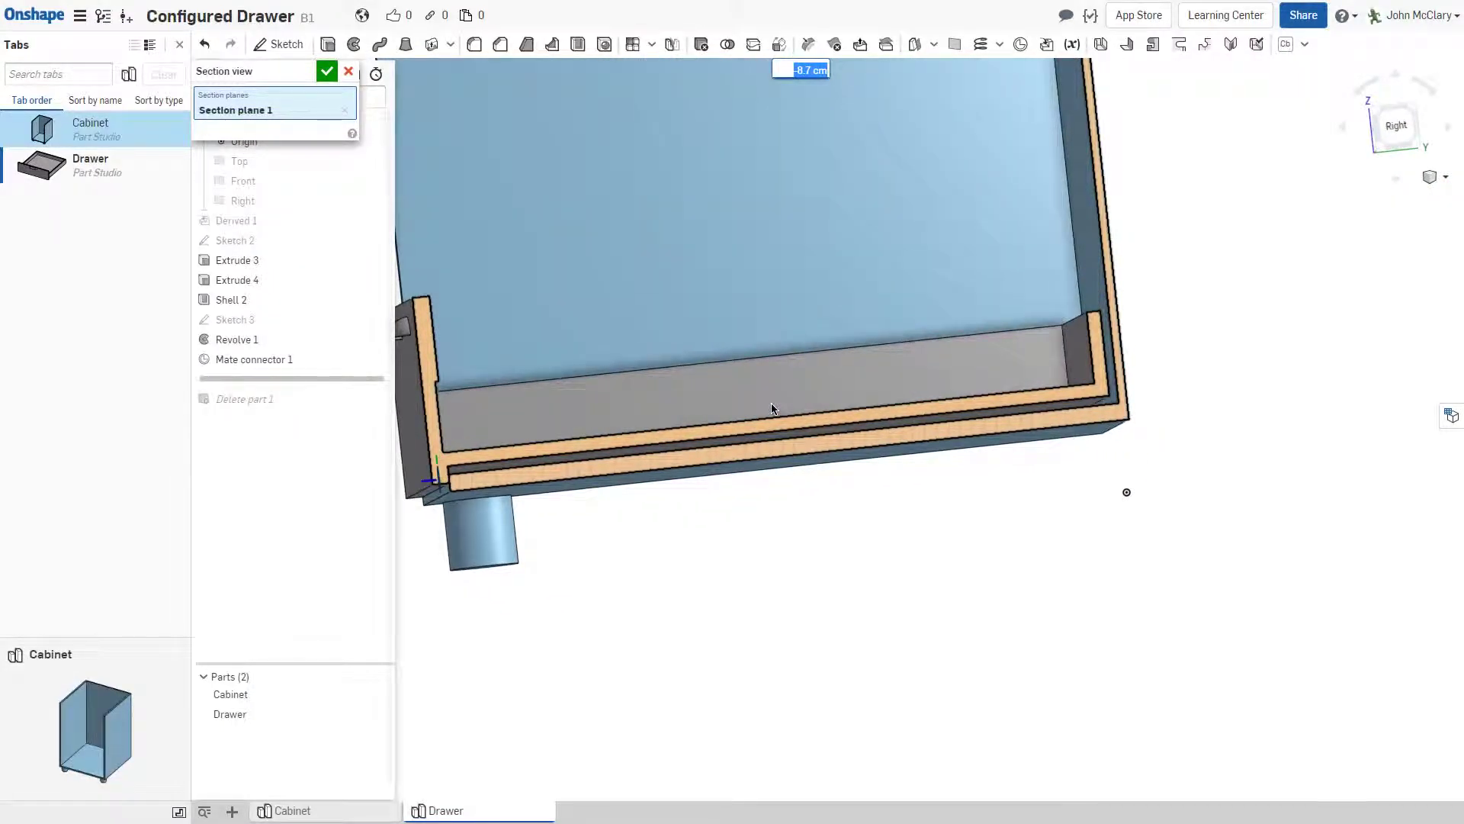
pyautogui.click(327, 72)
pyautogui.scroll(-3, 690, 290)
pyautogui.moveTo(689, 289); pyautogui.dragTo(1389, 334, button='right')
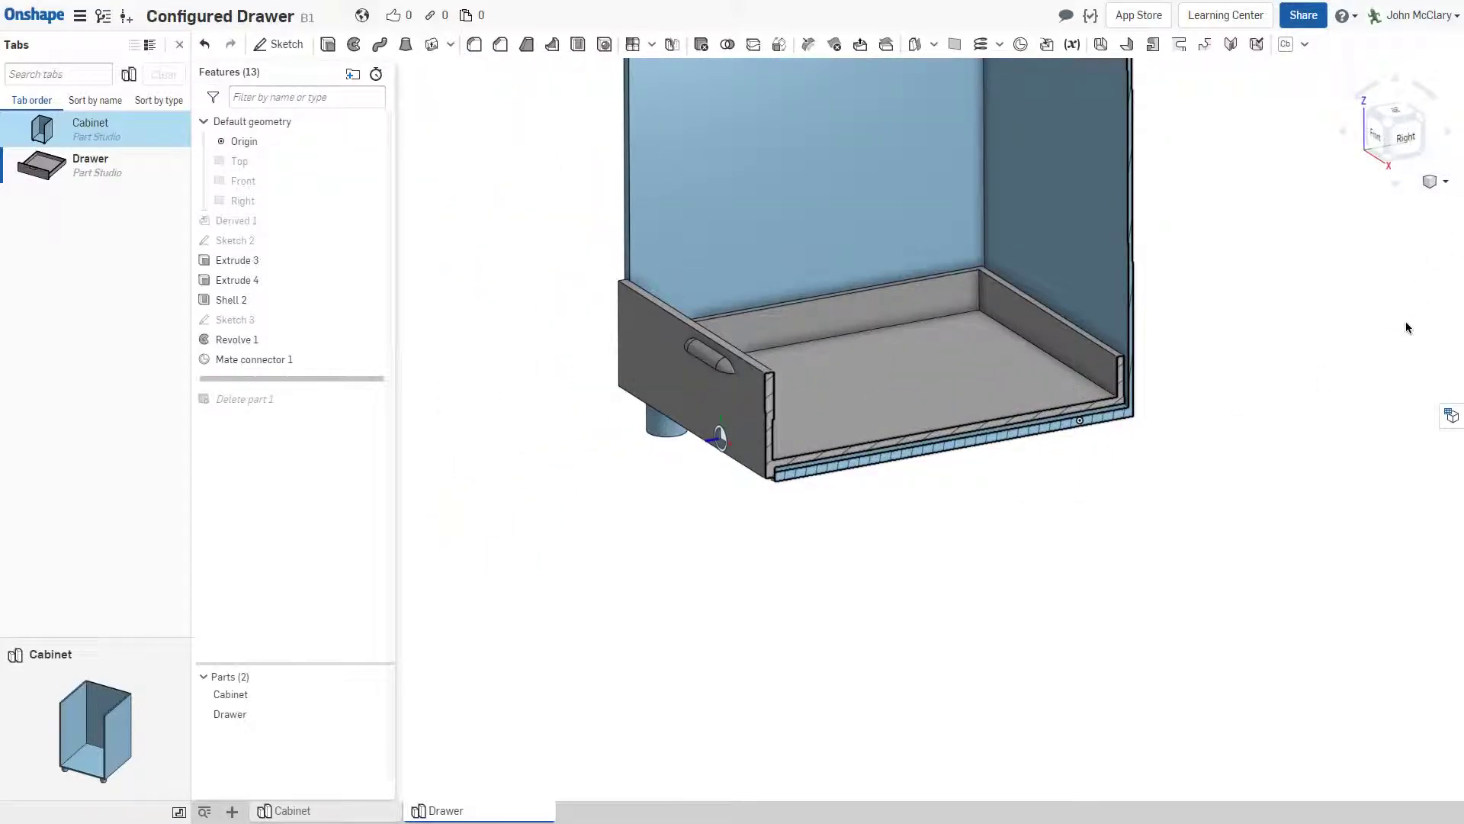
# Turn off the section view and roll the history forward past Delete part 1
pyautogui.click(1445, 182)
pyautogui.click(1376, 463)
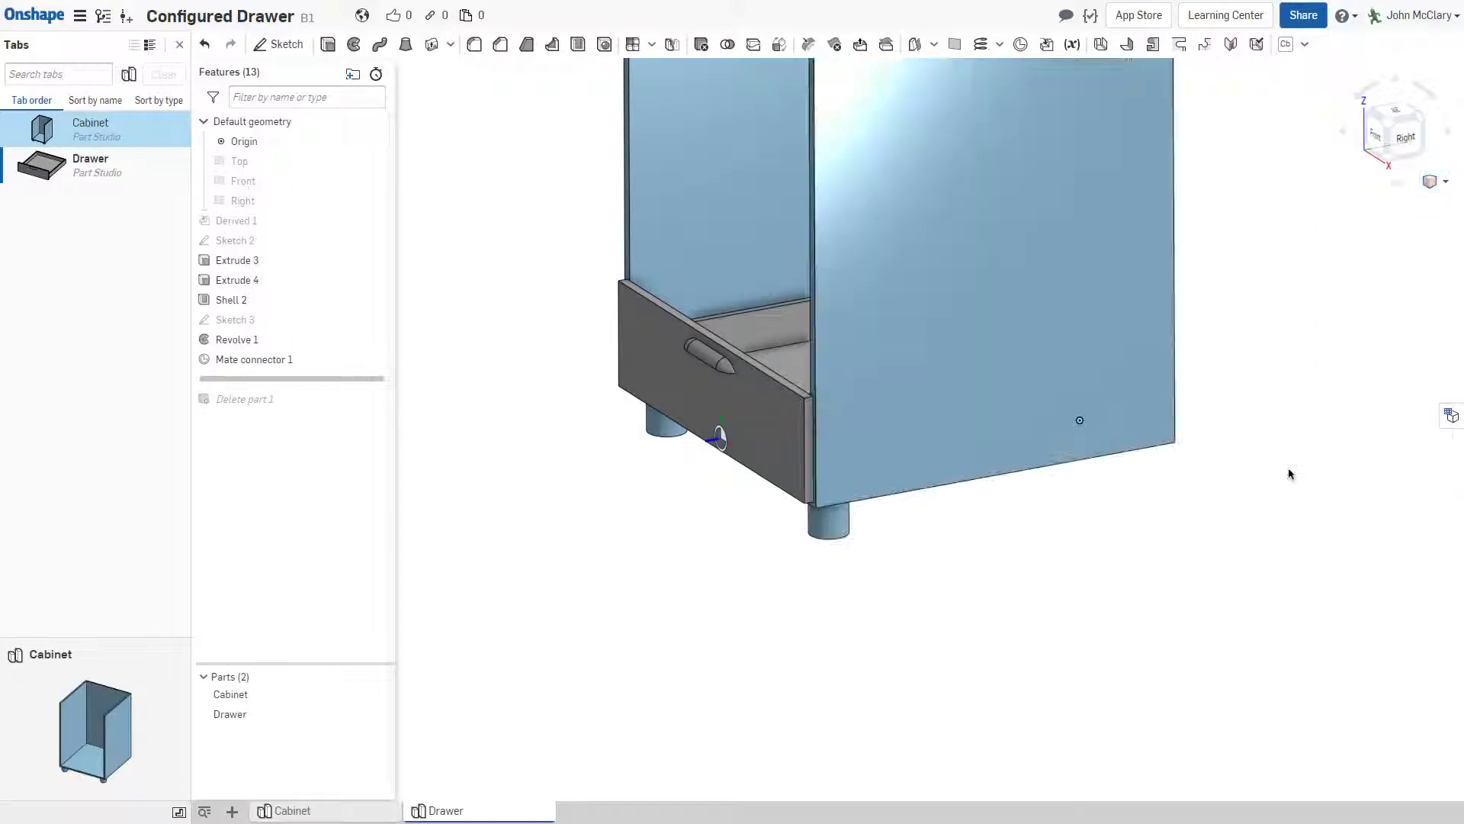
pyautogui.moveTo(321, 378); pyautogui.dragTo(366, 400)
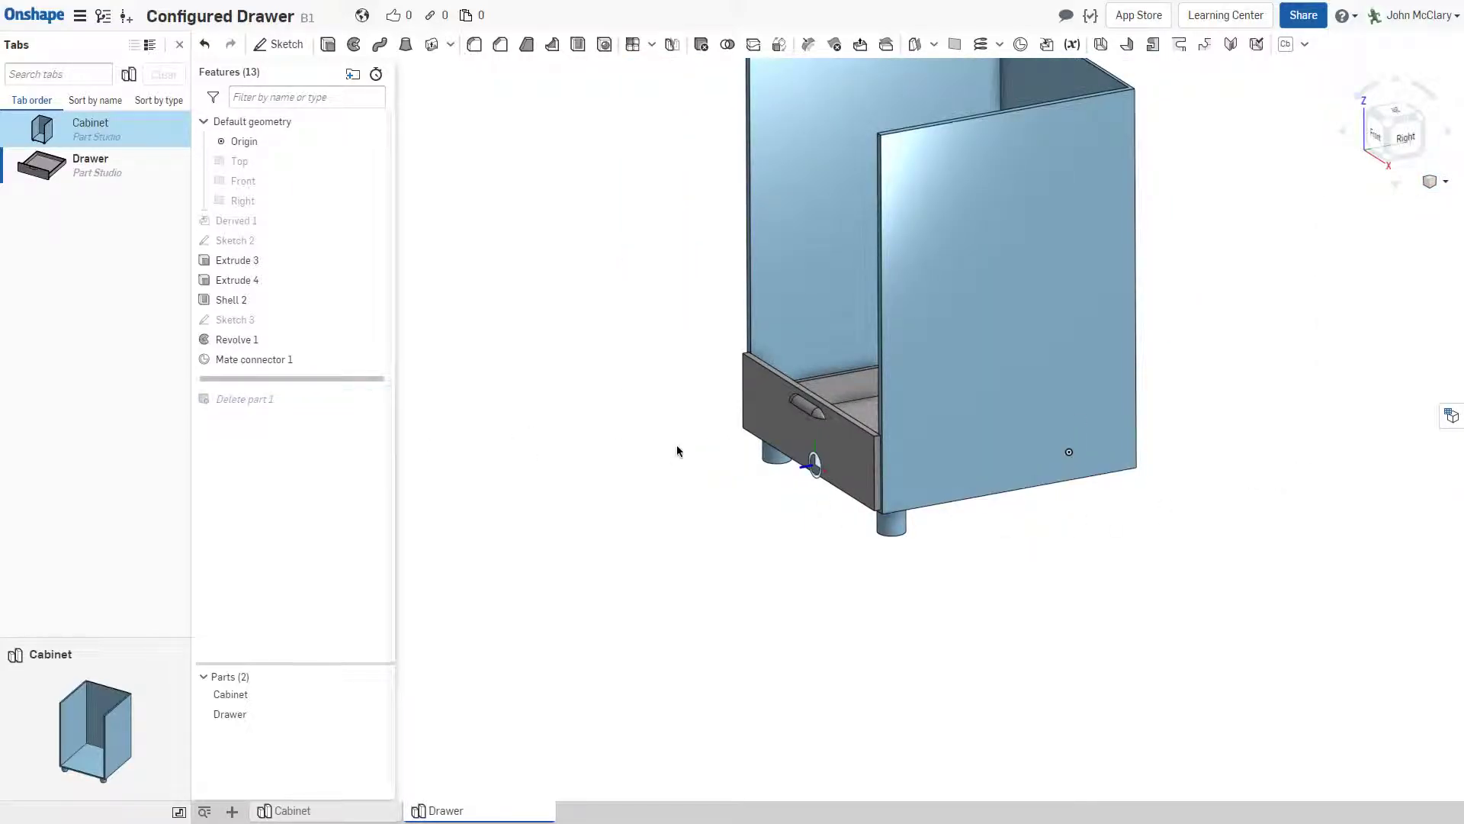
pyautogui.hotkey('shift', '7')
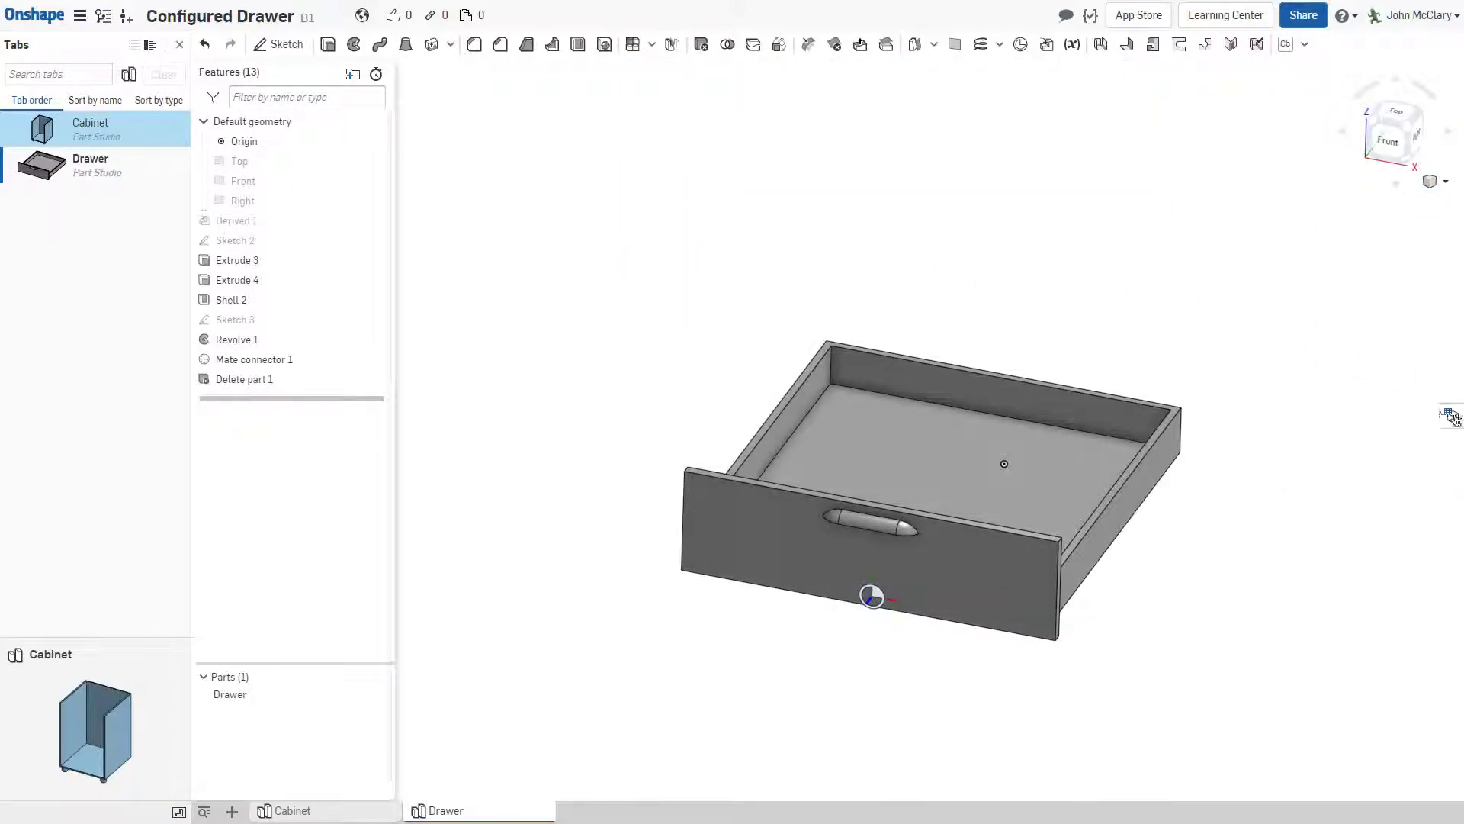
# Configure the Drawer Part Studio with four configurations named 10, 20, 30 and 40
pyautogui.click(1452, 418)
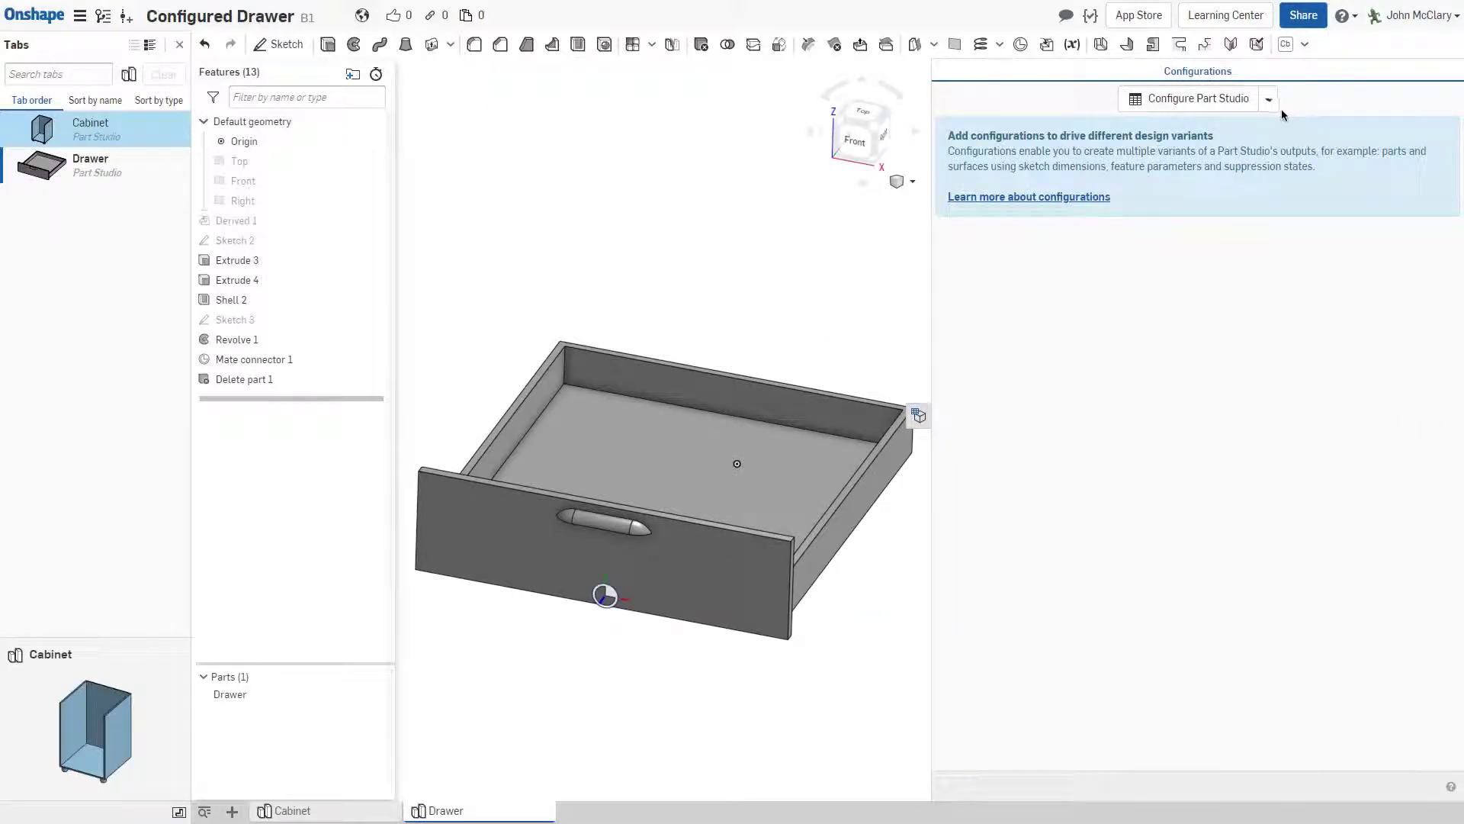
pyautogui.click(1246, 116)
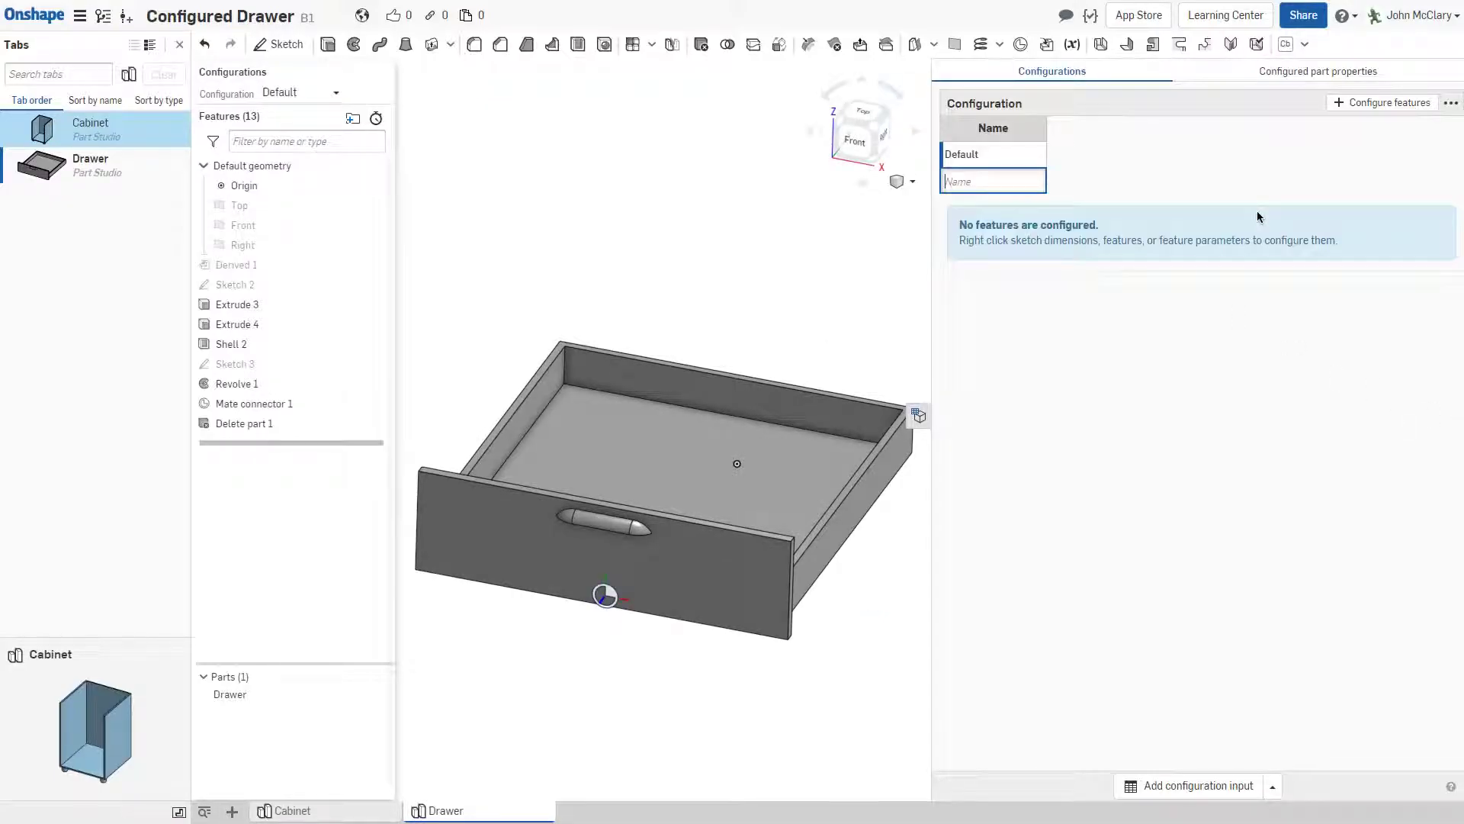
pyautogui.click(1016, 157)
pyautogui.write('10')
pyautogui.press('Return')
pyautogui.write('20')
pyautogui.press('Return')
pyautogui.write('30')
pyautogui.press('Return')
pyautogui.write('40')
pyautogui.press('Return')
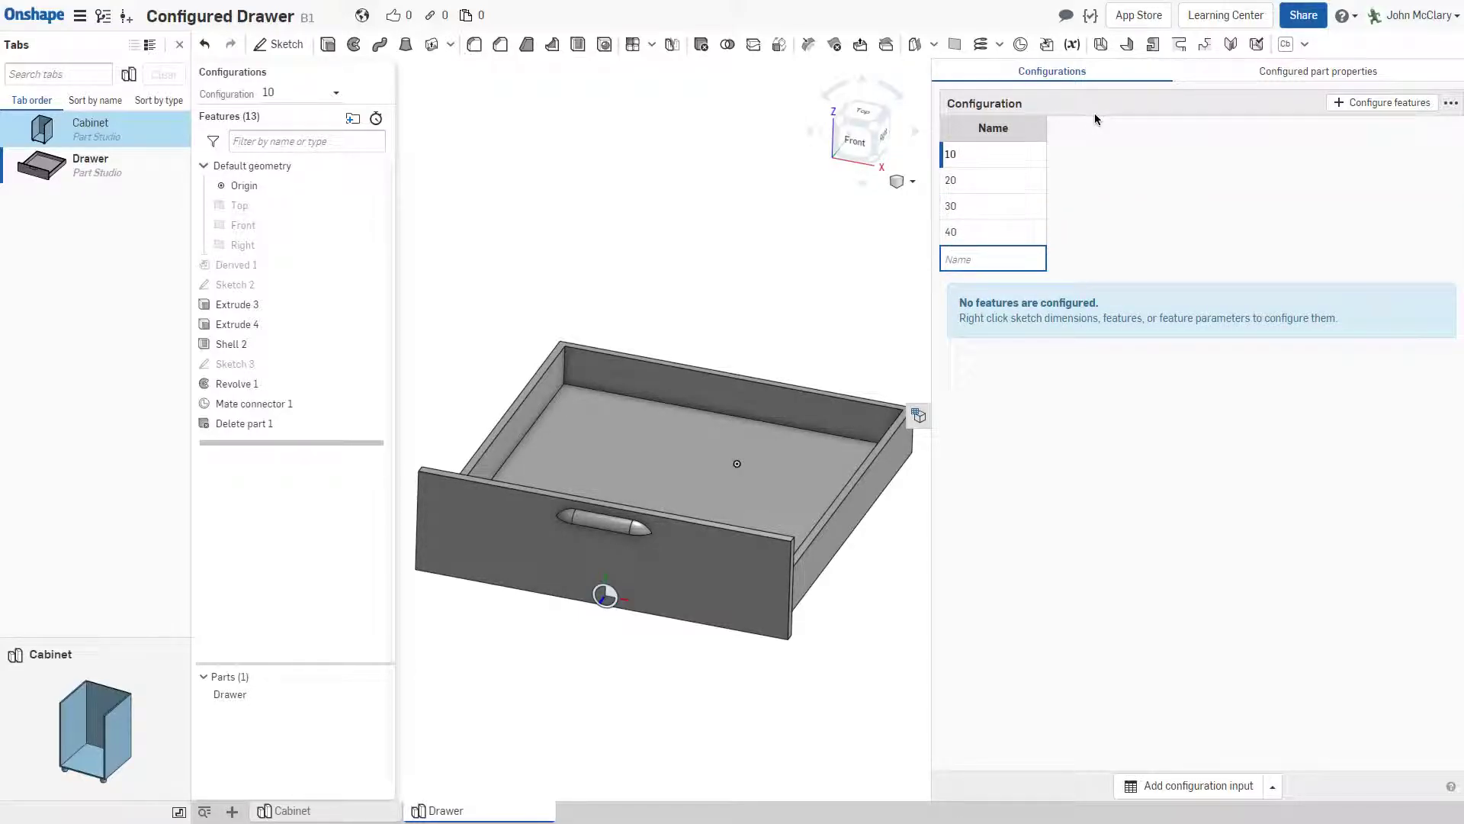
# Edit Extrude 4 and make its first-direction depth a configured parameter
pyautogui.click(919, 415)
pyautogui.moveTo(786, 509); pyautogui.dragTo(669, 539, button='right')
pyautogui.rightClick(269, 330)
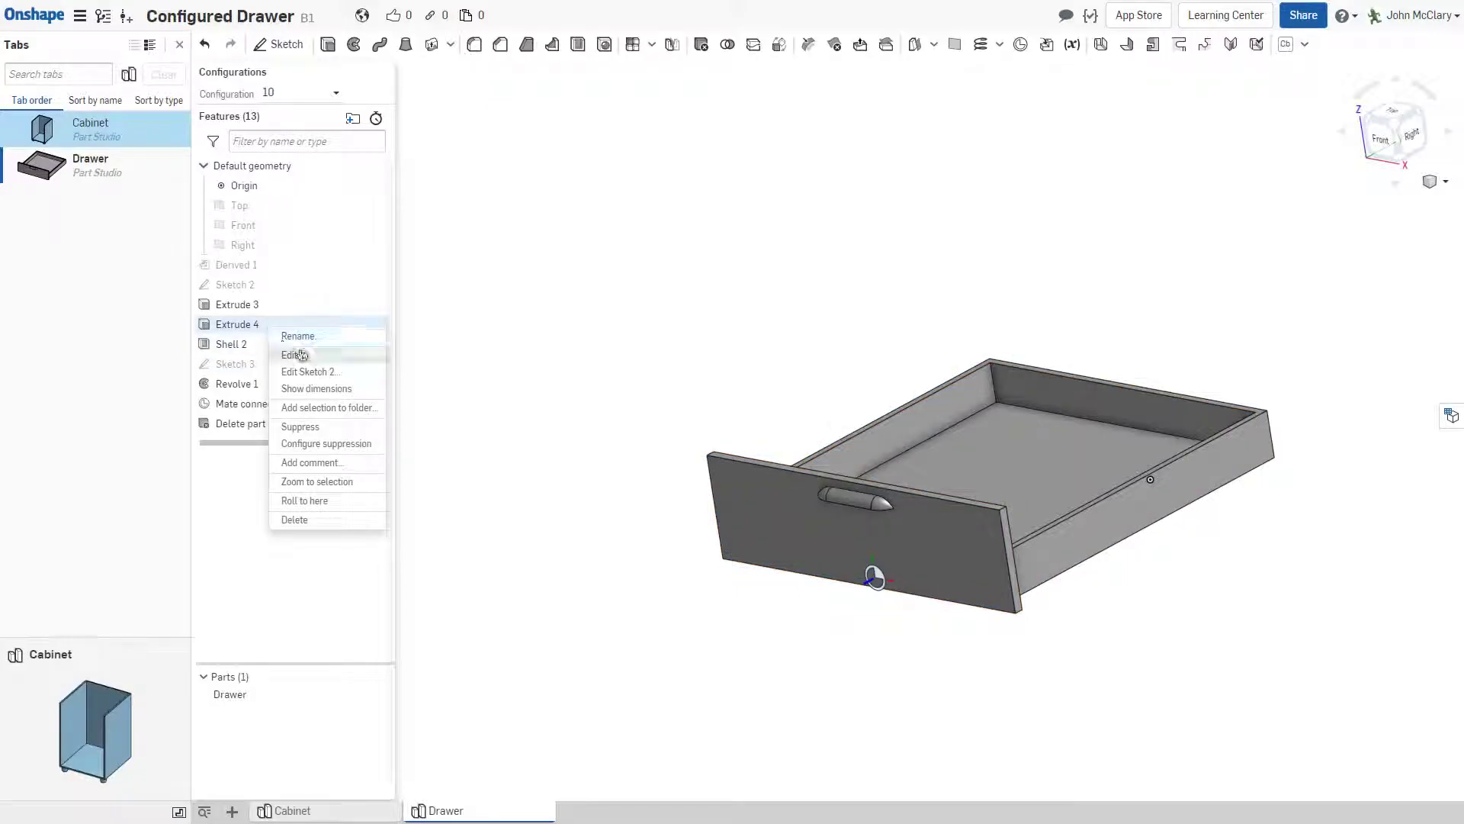
pyautogui.click(383, 356)
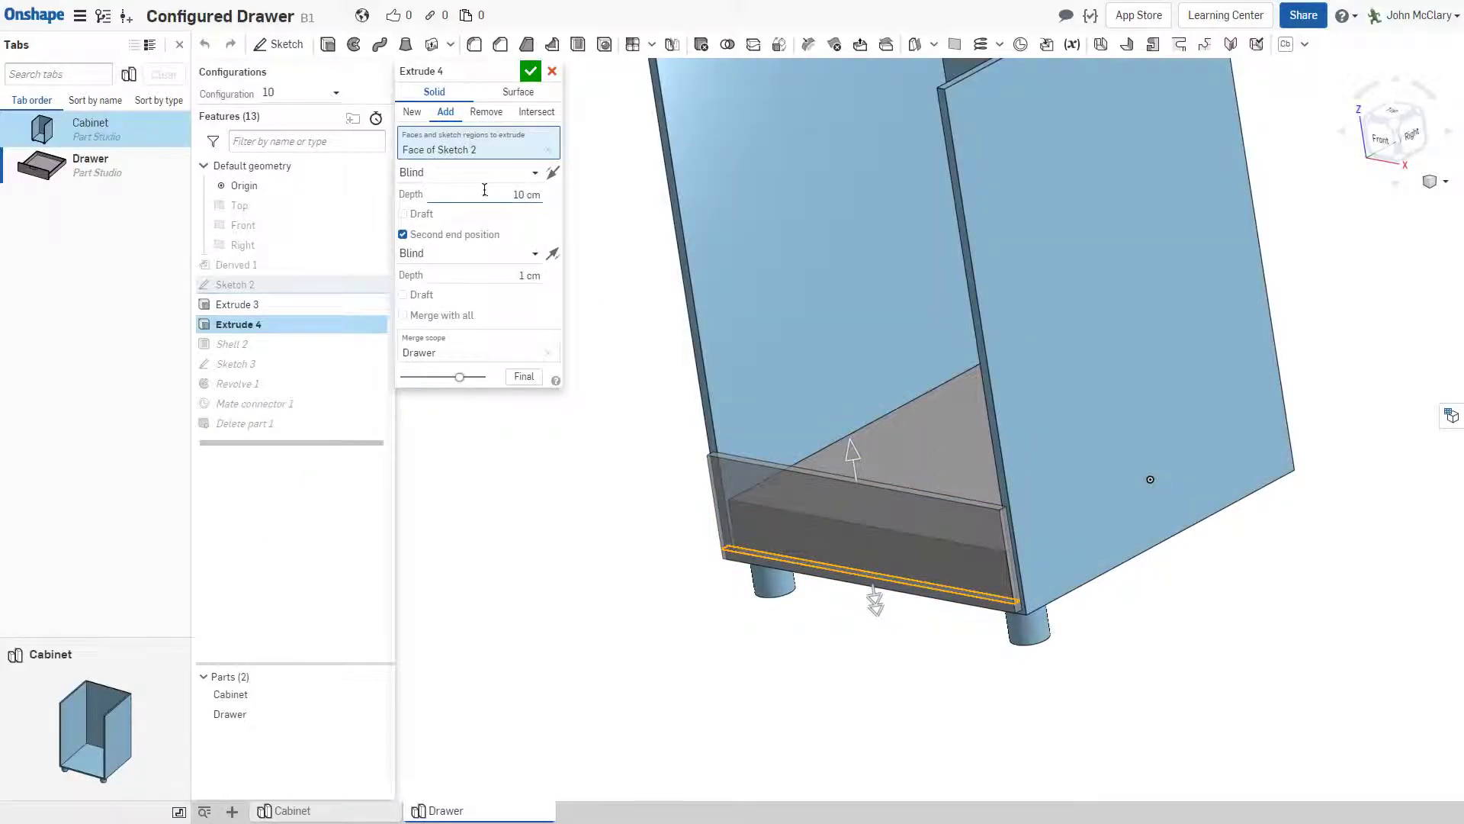
pyautogui.rightClick(485, 192)
pyautogui.click(494, 210)
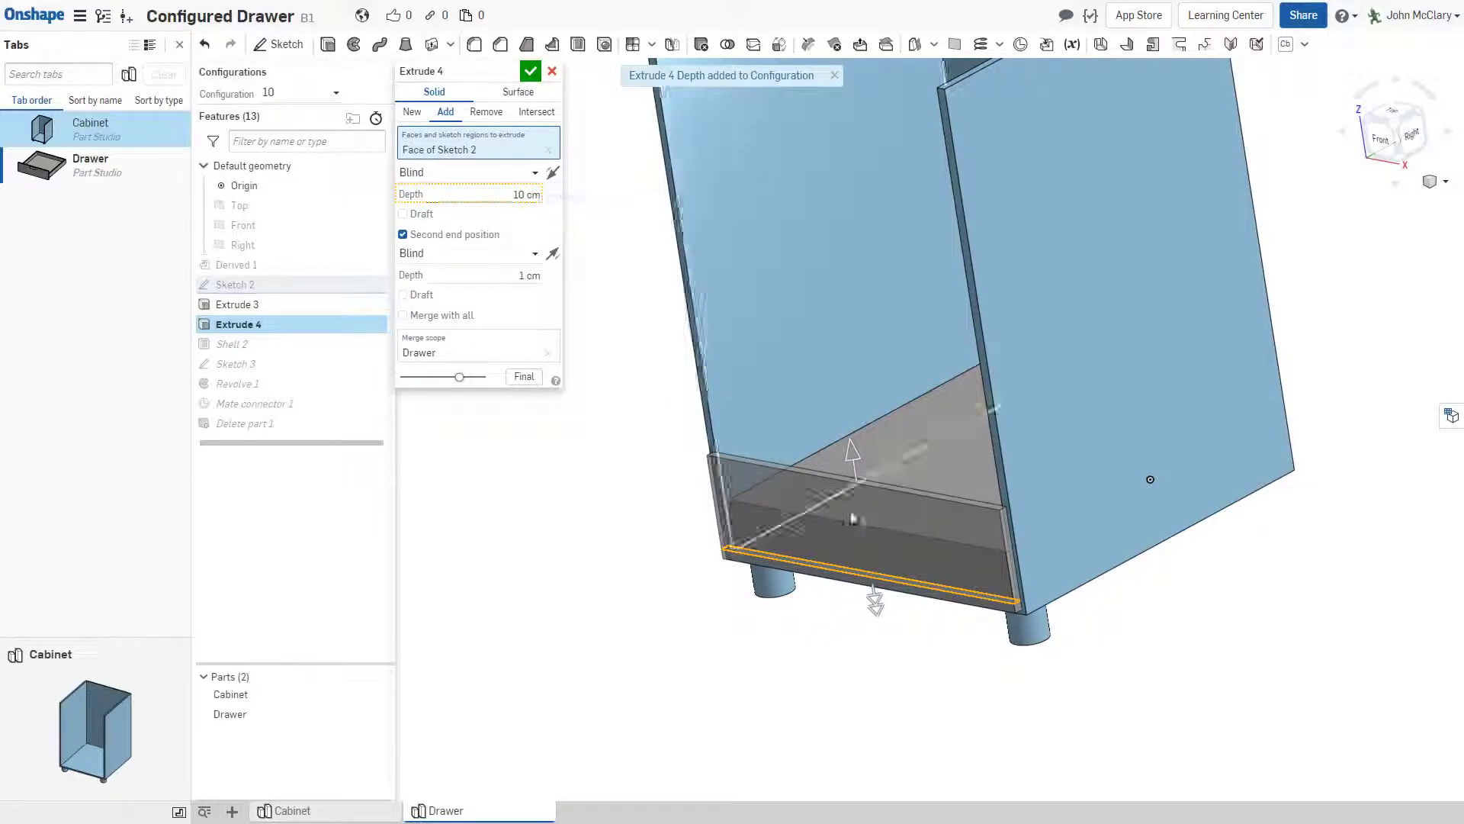
# Inspect the drawer front's extrusion against the cabinet and accept Extrude 4
pyautogui.scroll(3, 742, 535)
pyautogui.moveTo(987, 574); pyautogui.dragTo(972, 554, button='right')
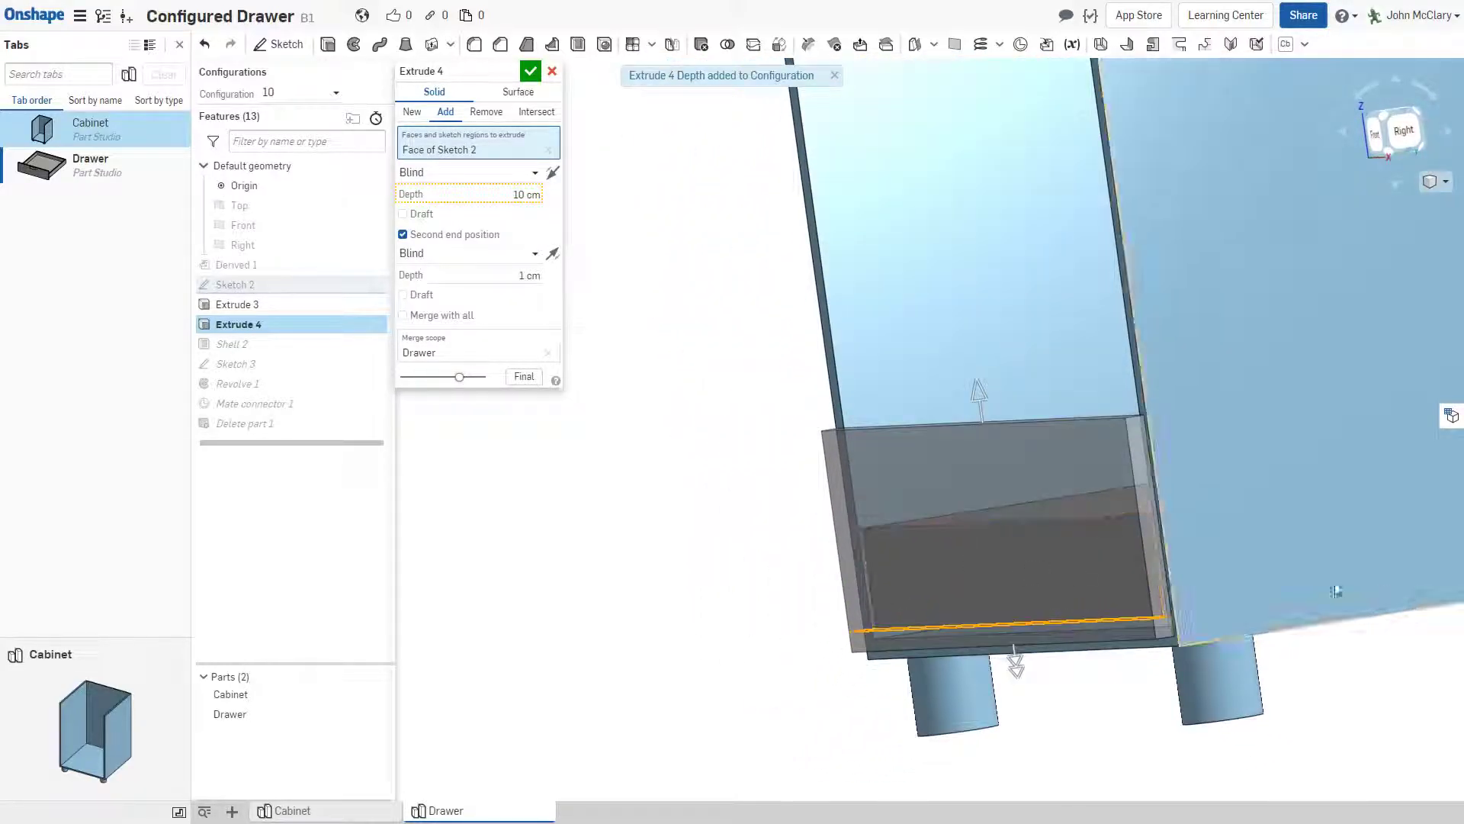
pyautogui.scroll(3, 1382, 597)
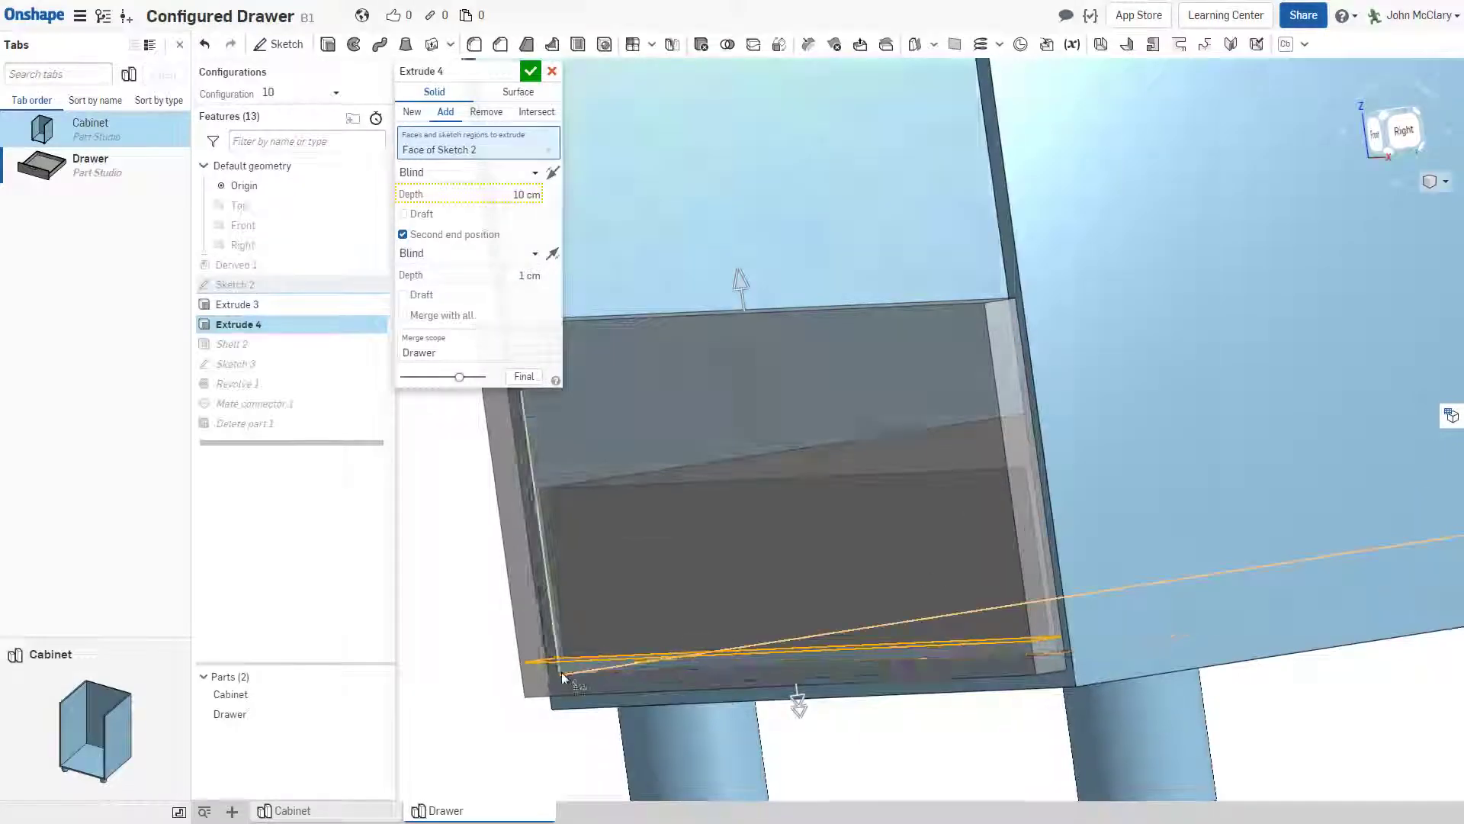
pyautogui.scroll(3, 563, 676)
pyautogui.scroll(-3, 573, 711)
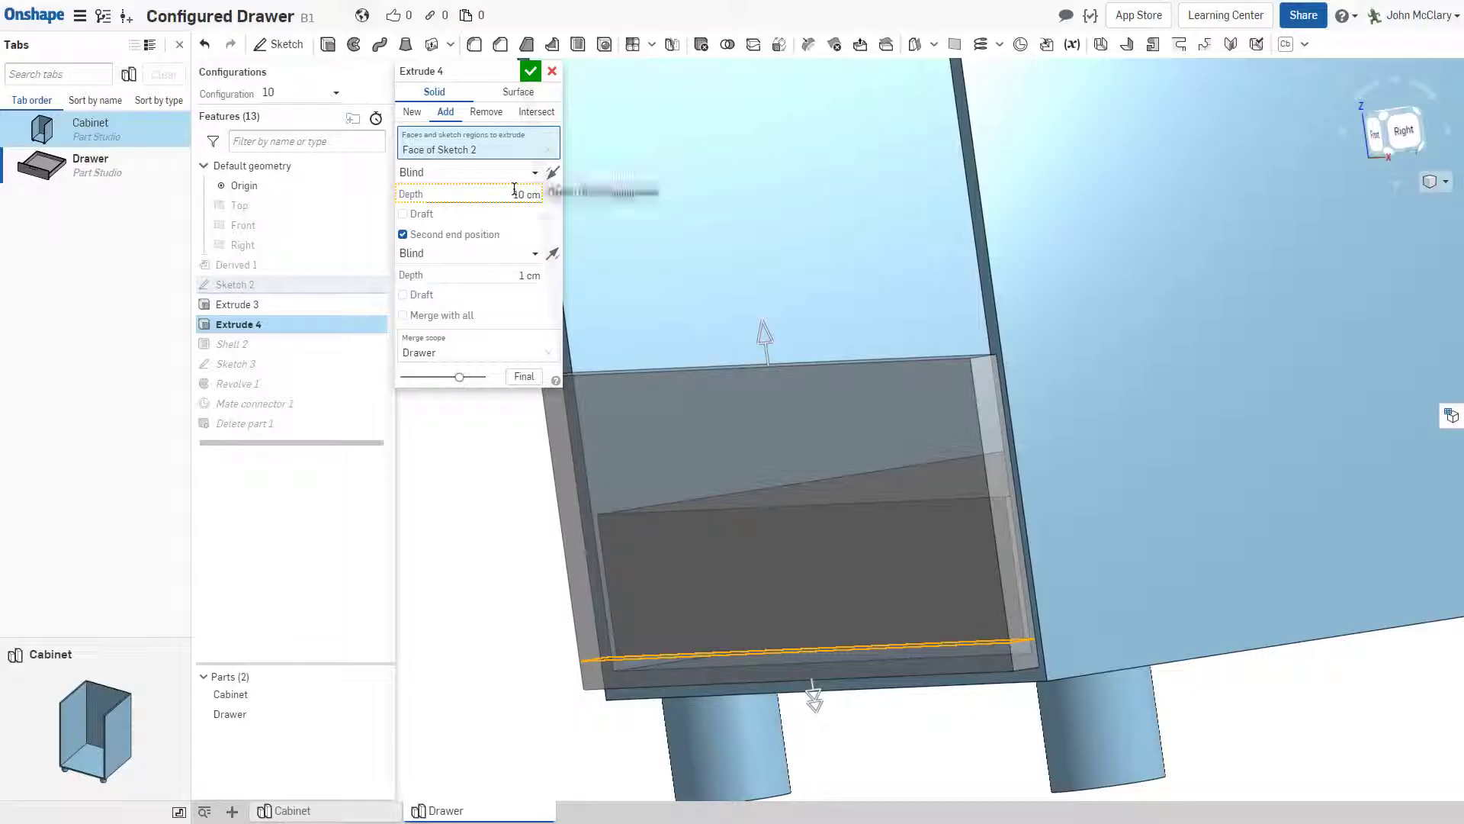
pyautogui.click(515, 192)
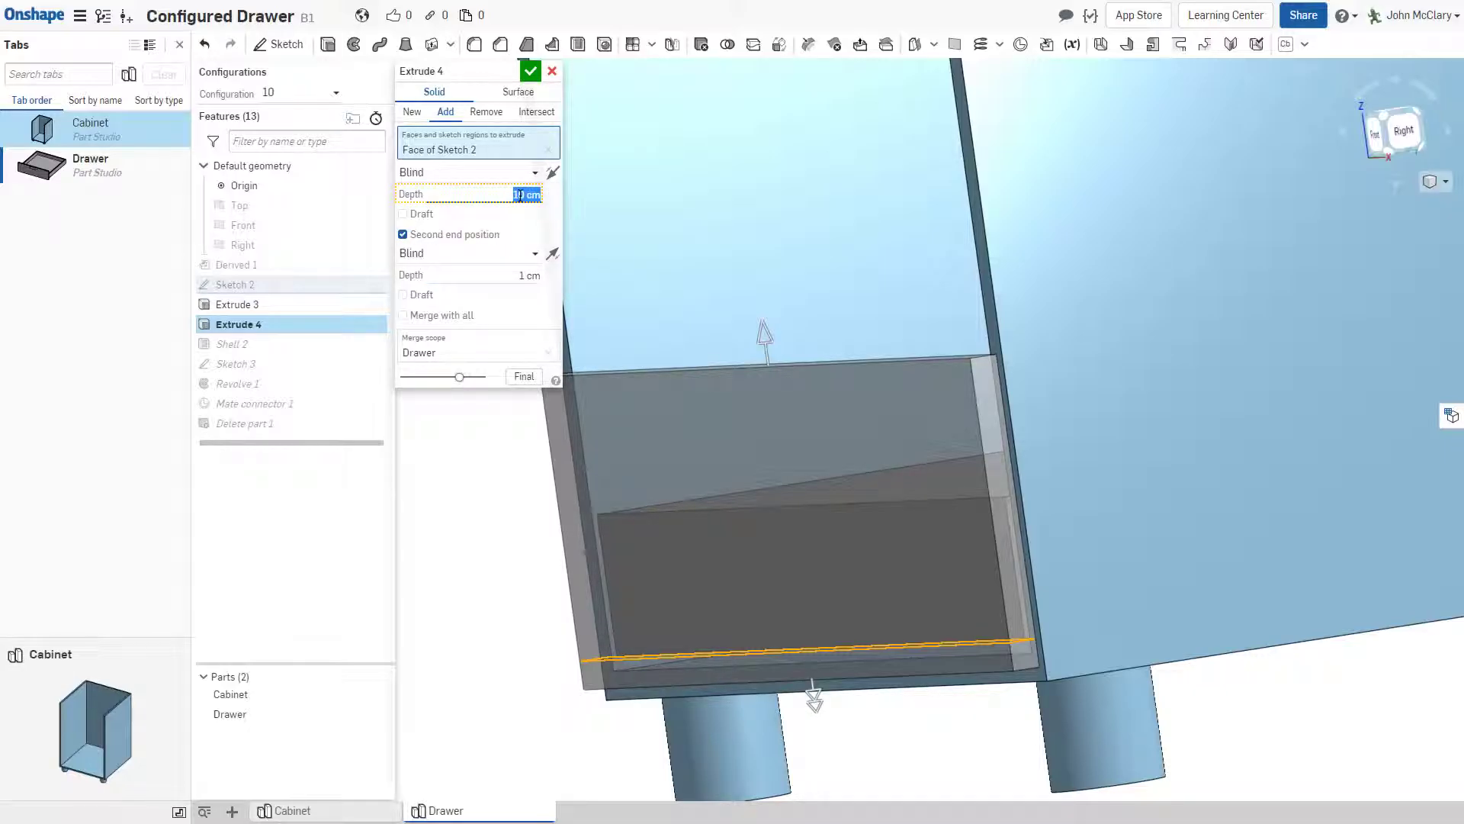
pyautogui.click(531, 71)
pyautogui.hotkey('shift', '7')
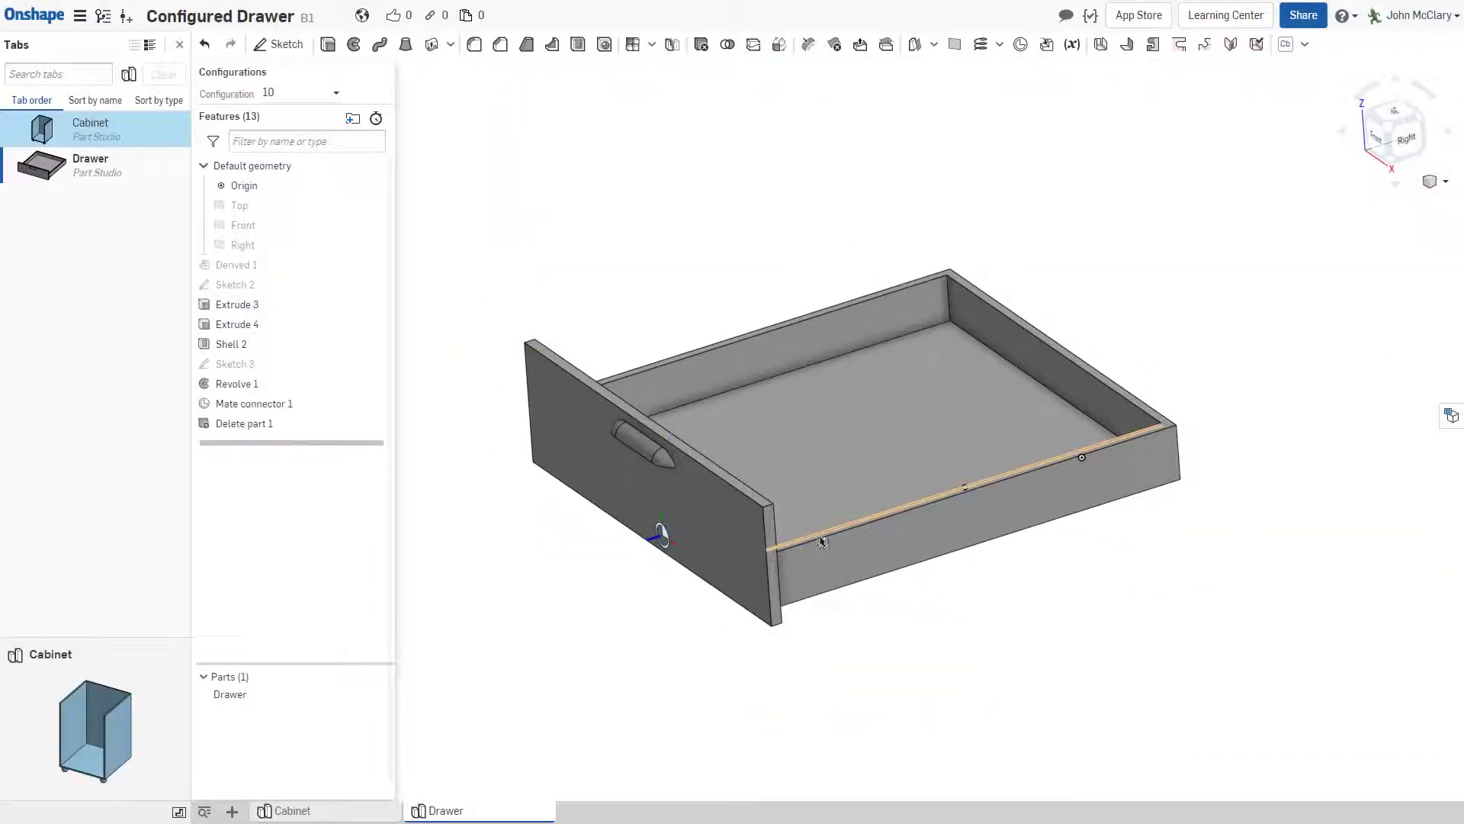
pyautogui.click(769, 538)
pyautogui.scroll(2, 1213, 703)
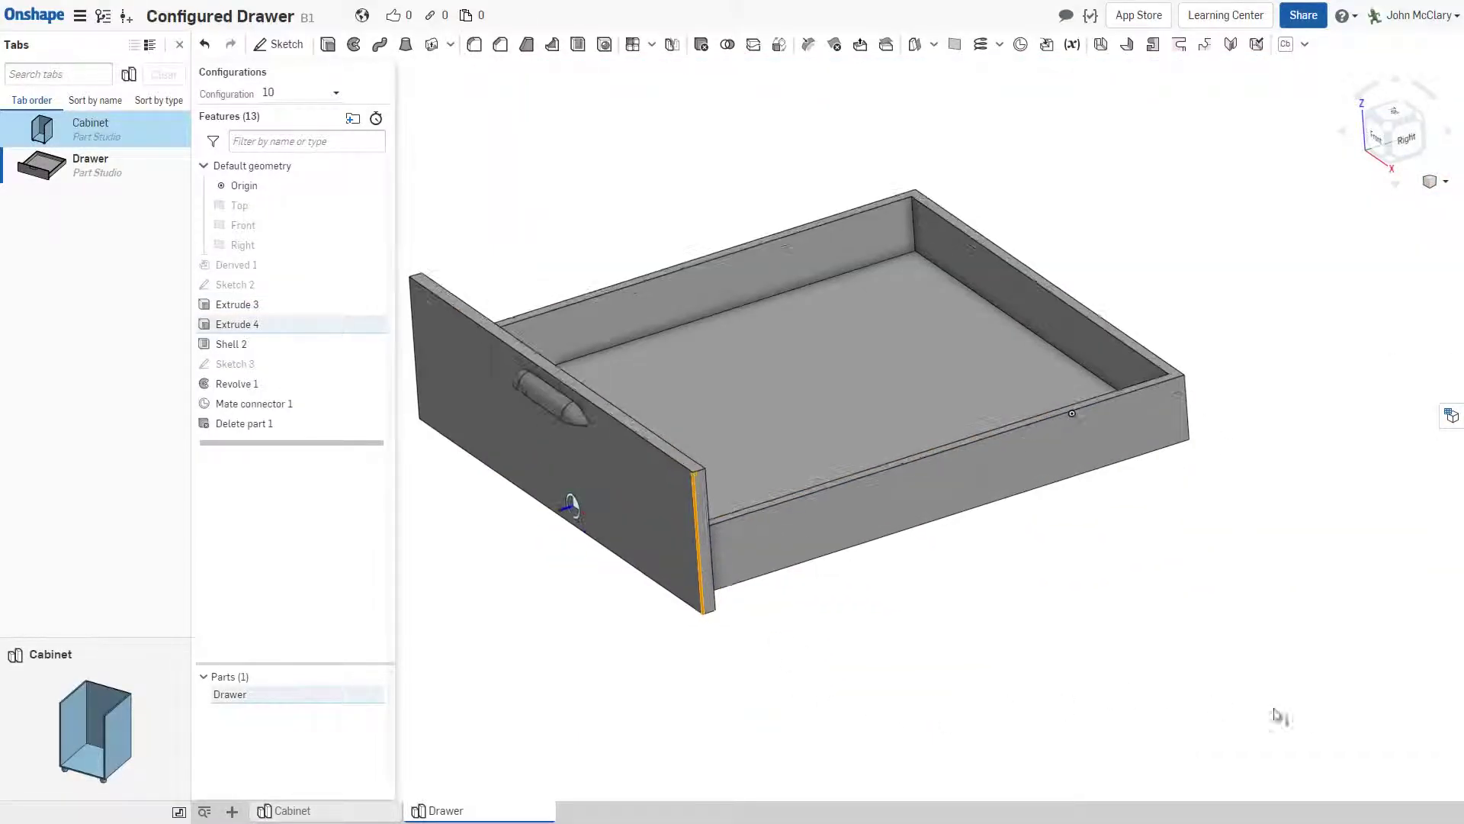
pyautogui.click(916, 661)
pyautogui.press('f')
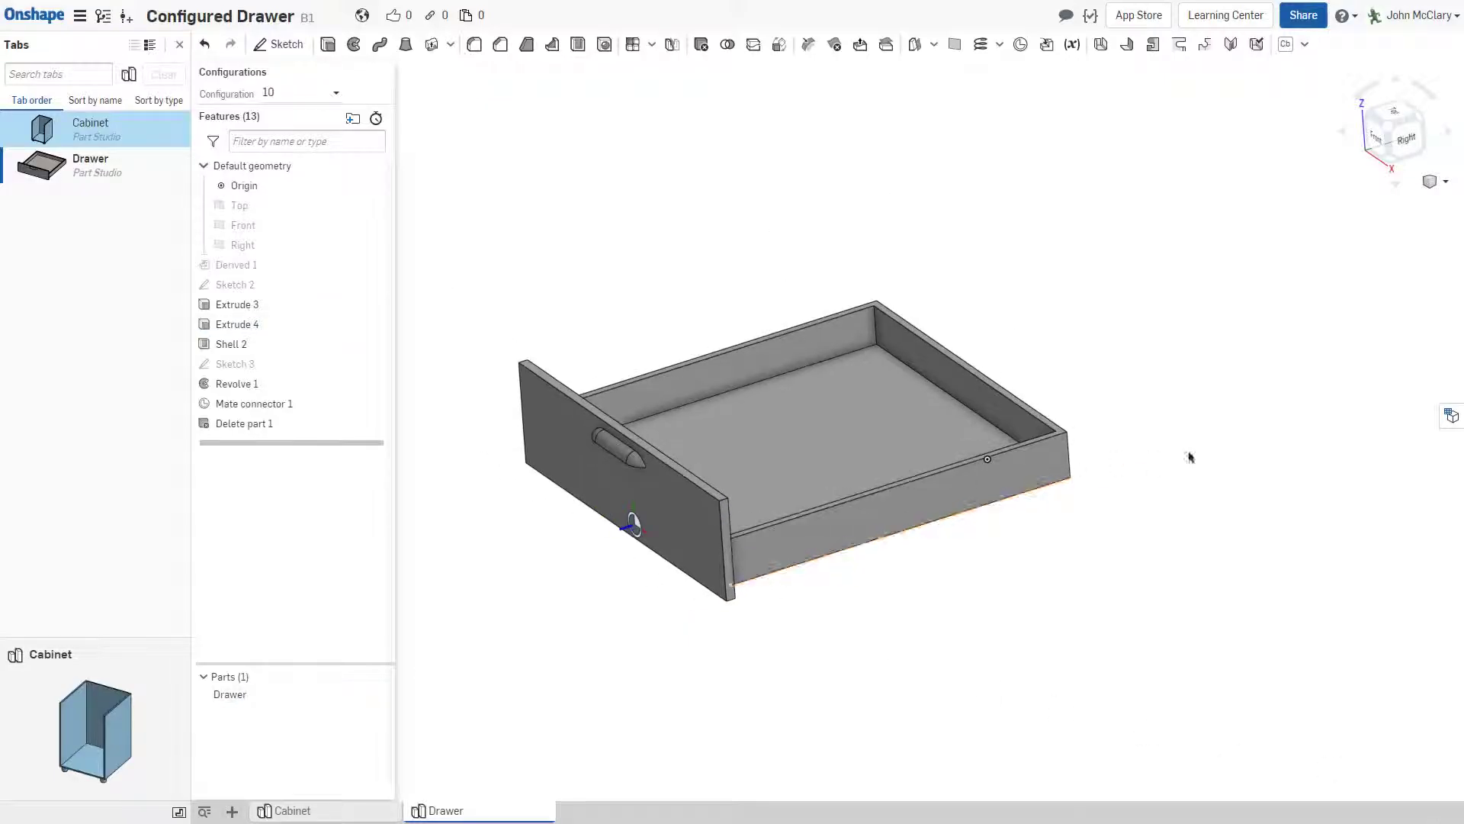
# Set the configured Extrude 4 depths to 9, 19, 29 and 39 cm for configurations 10, 20, 30 and 40
pyautogui.click(1451, 416)
pyautogui.click(1093, 191)
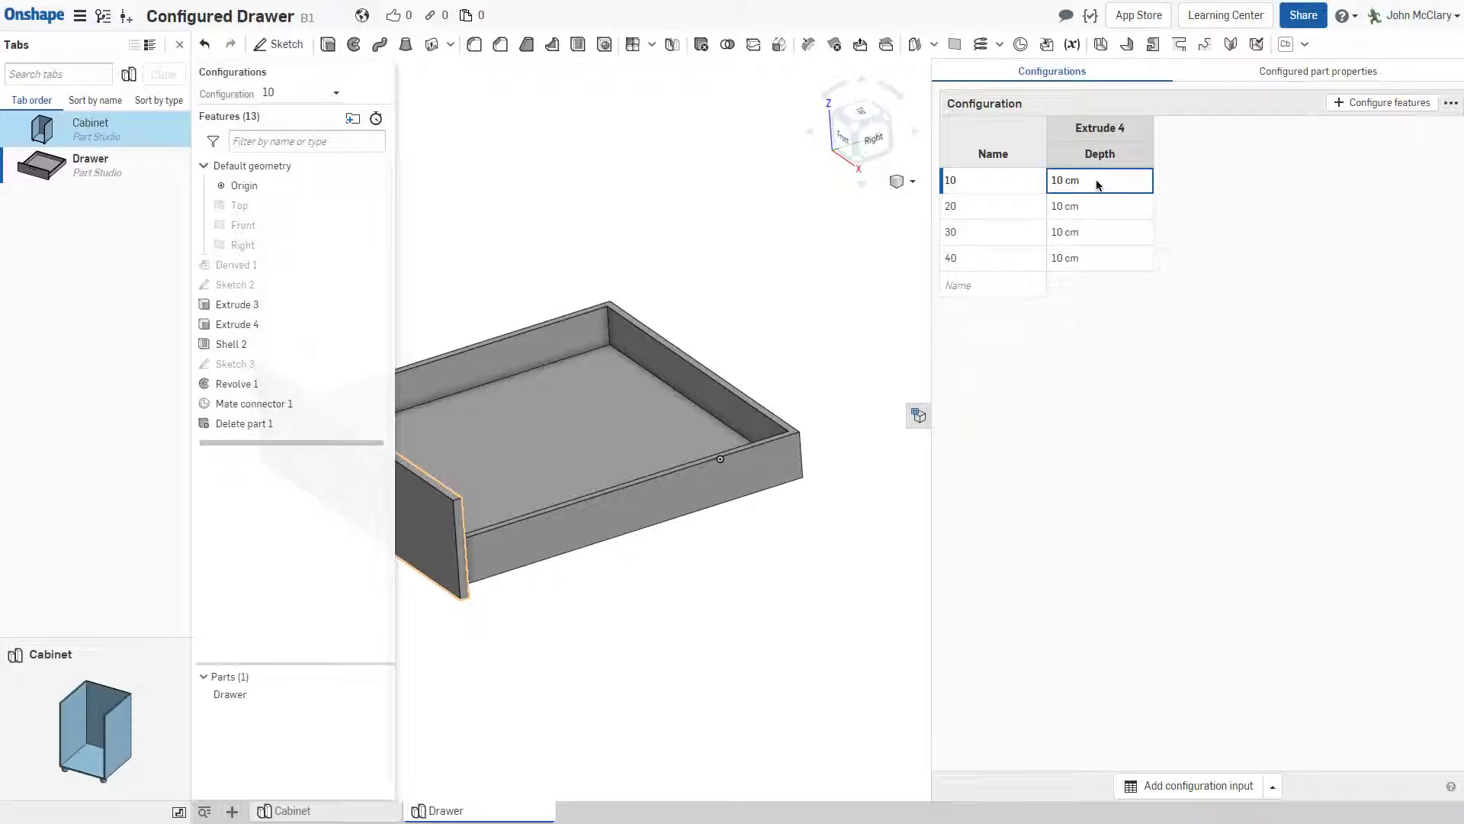
pyautogui.press('Return')
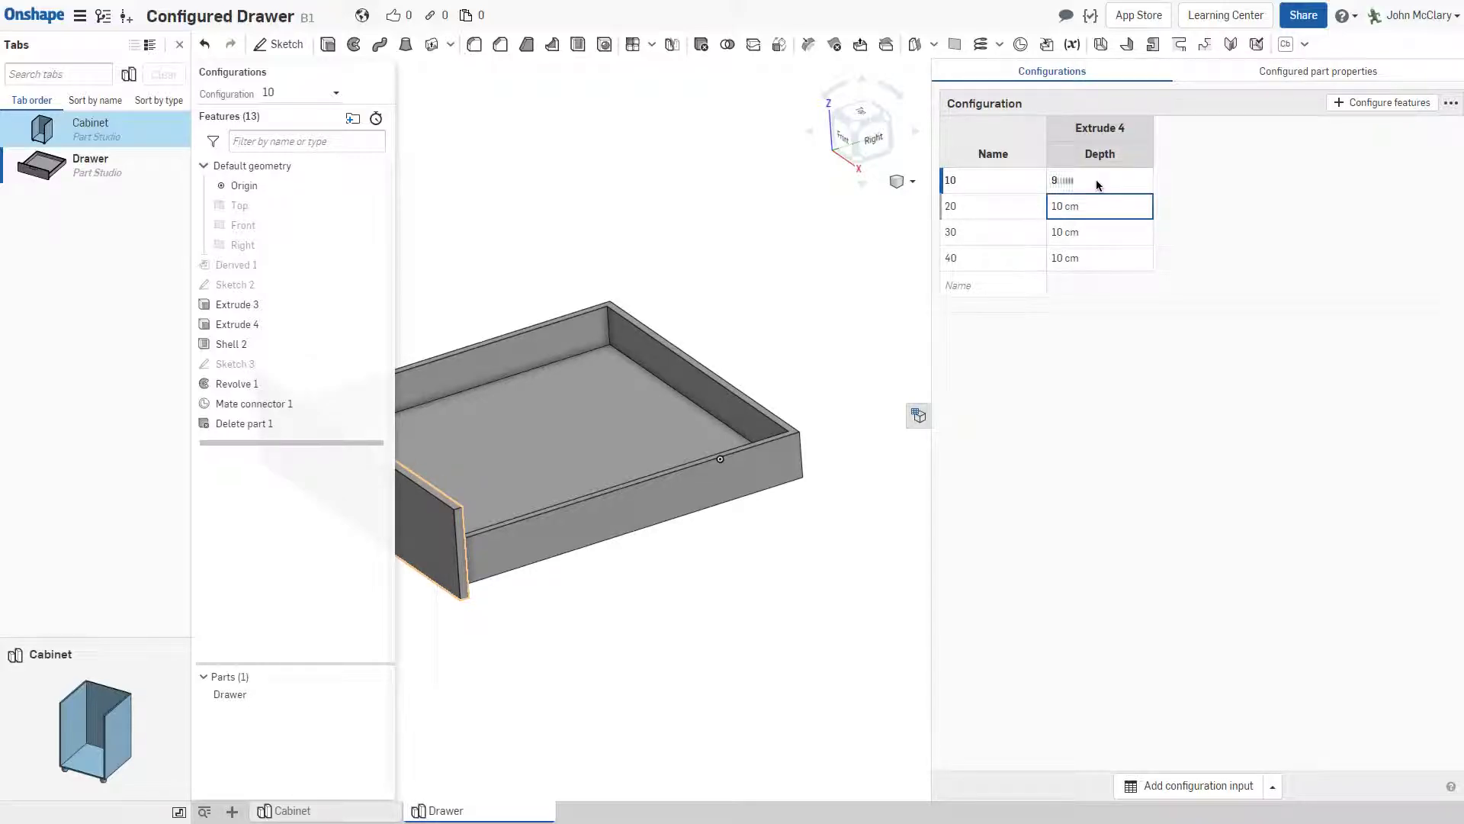
pyautogui.write('19')
pyautogui.press('Return')
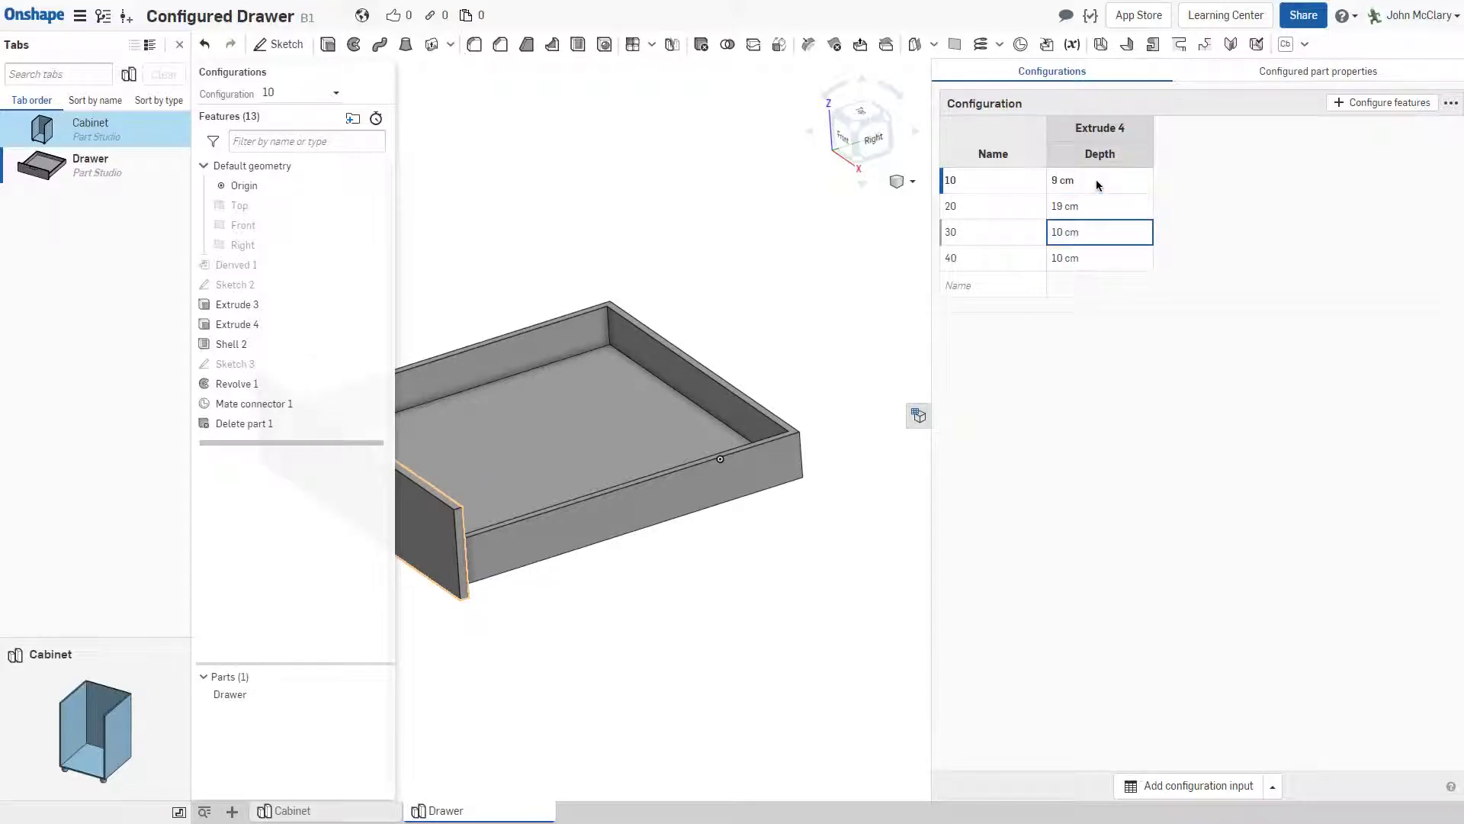
pyautogui.write('29')
pyautogui.press('Return')
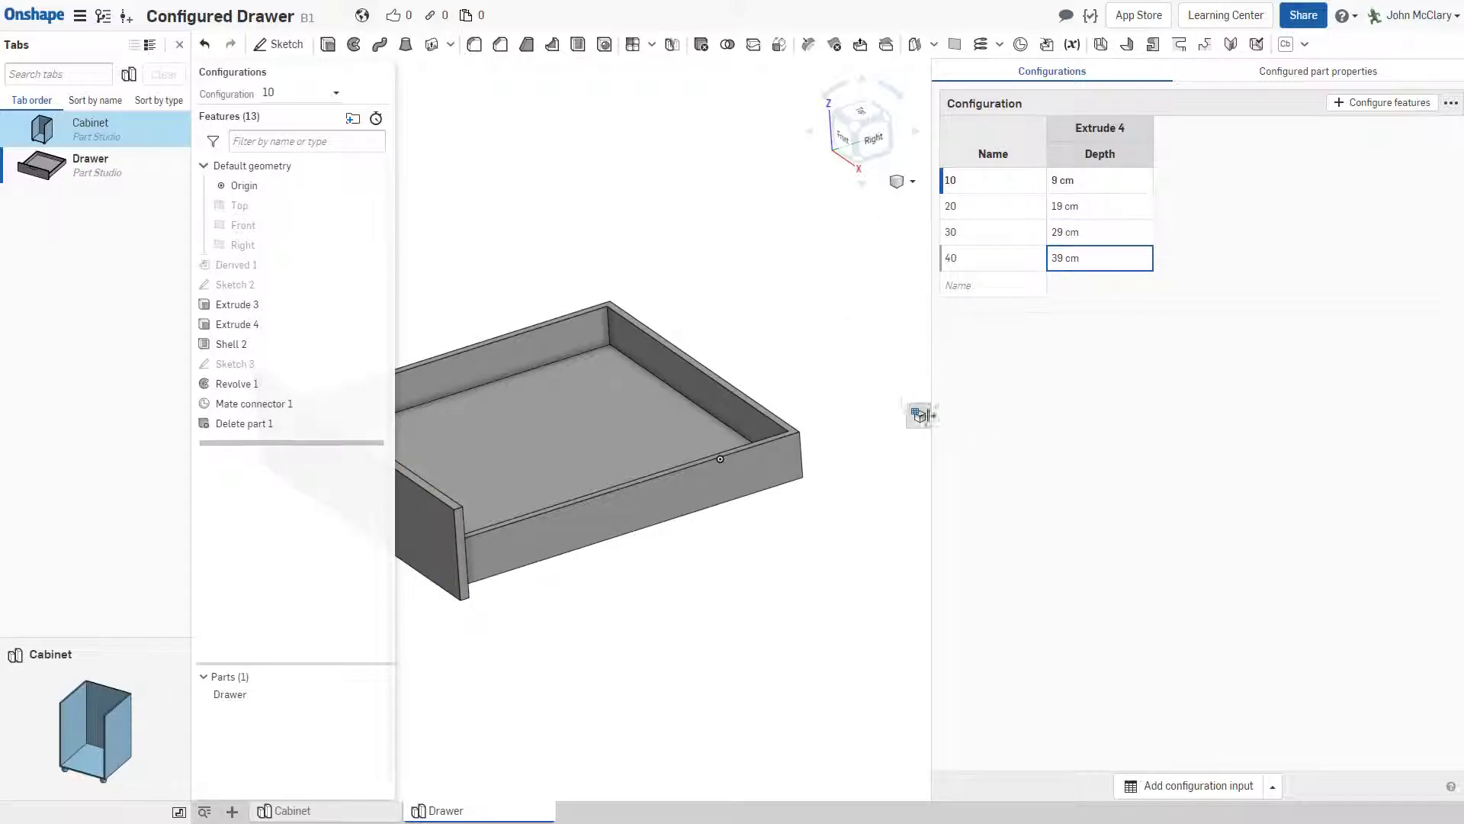
# Close the configuration table and preview the drawer in configurations 20, 30 and 40 before returning to configuration 10
pyautogui.click(921, 415)
pyautogui.click(334, 92)
pyautogui.click(298, 138)
pyautogui.click(288, 93)
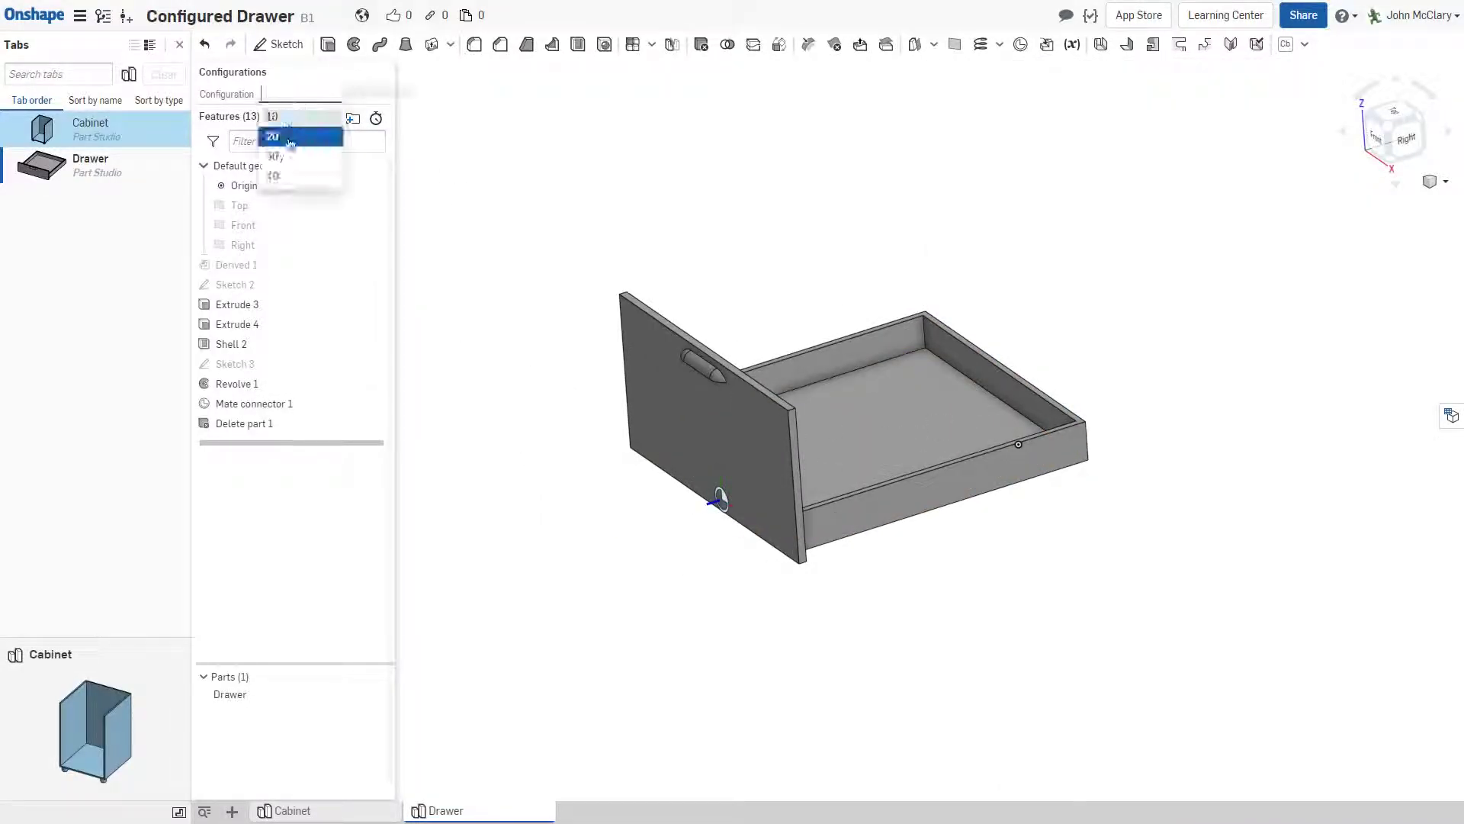
pyautogui.click(288, 155)
pyautogui.click(289, 93)
pyautogui.click(313, 176)
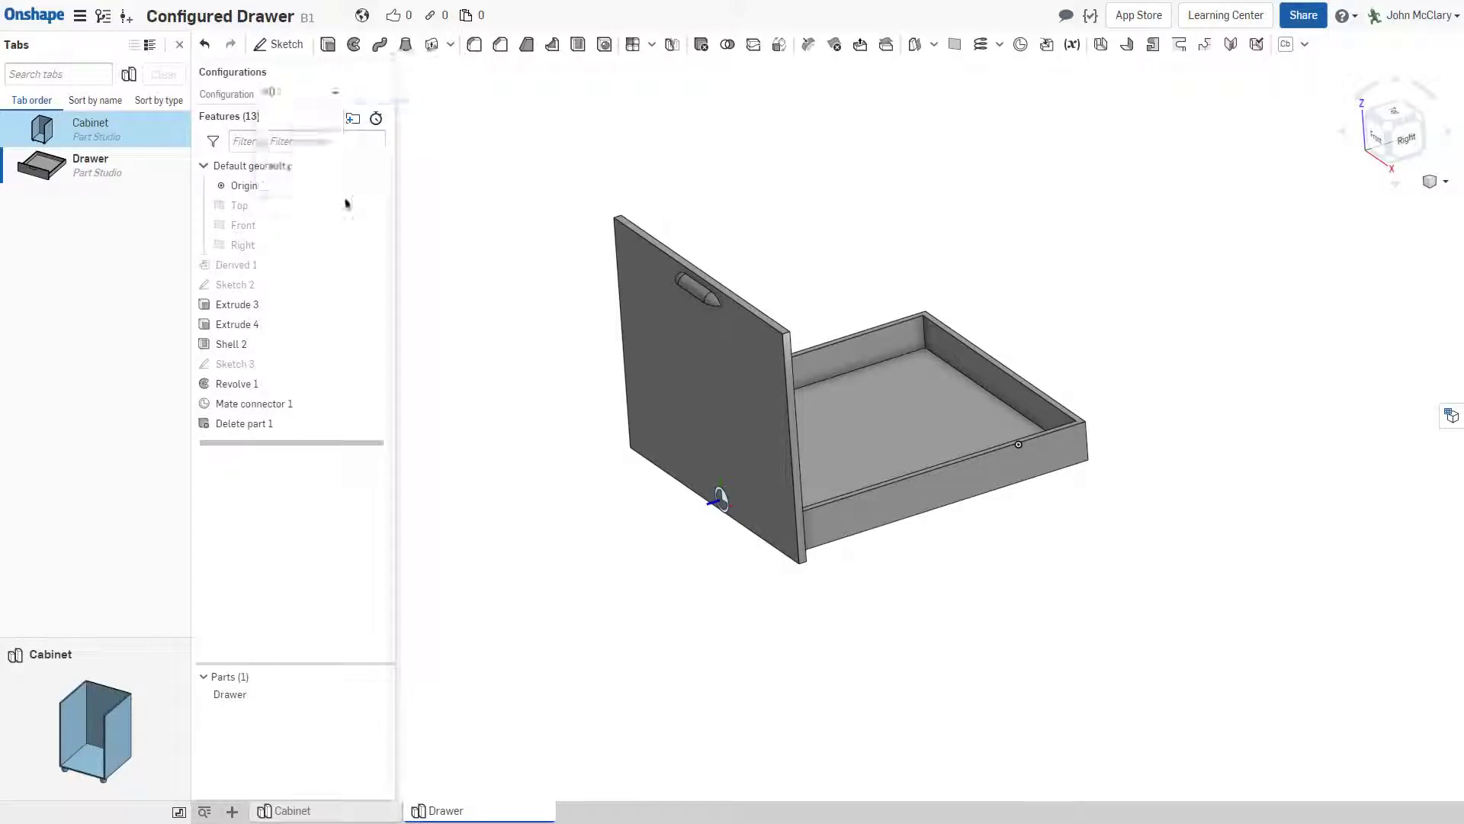
pyautogui.scroll(-2, 900, 238)
pyautogui.moveTo(897, 241); pyautogui.dragTo(912, 243, button='right')
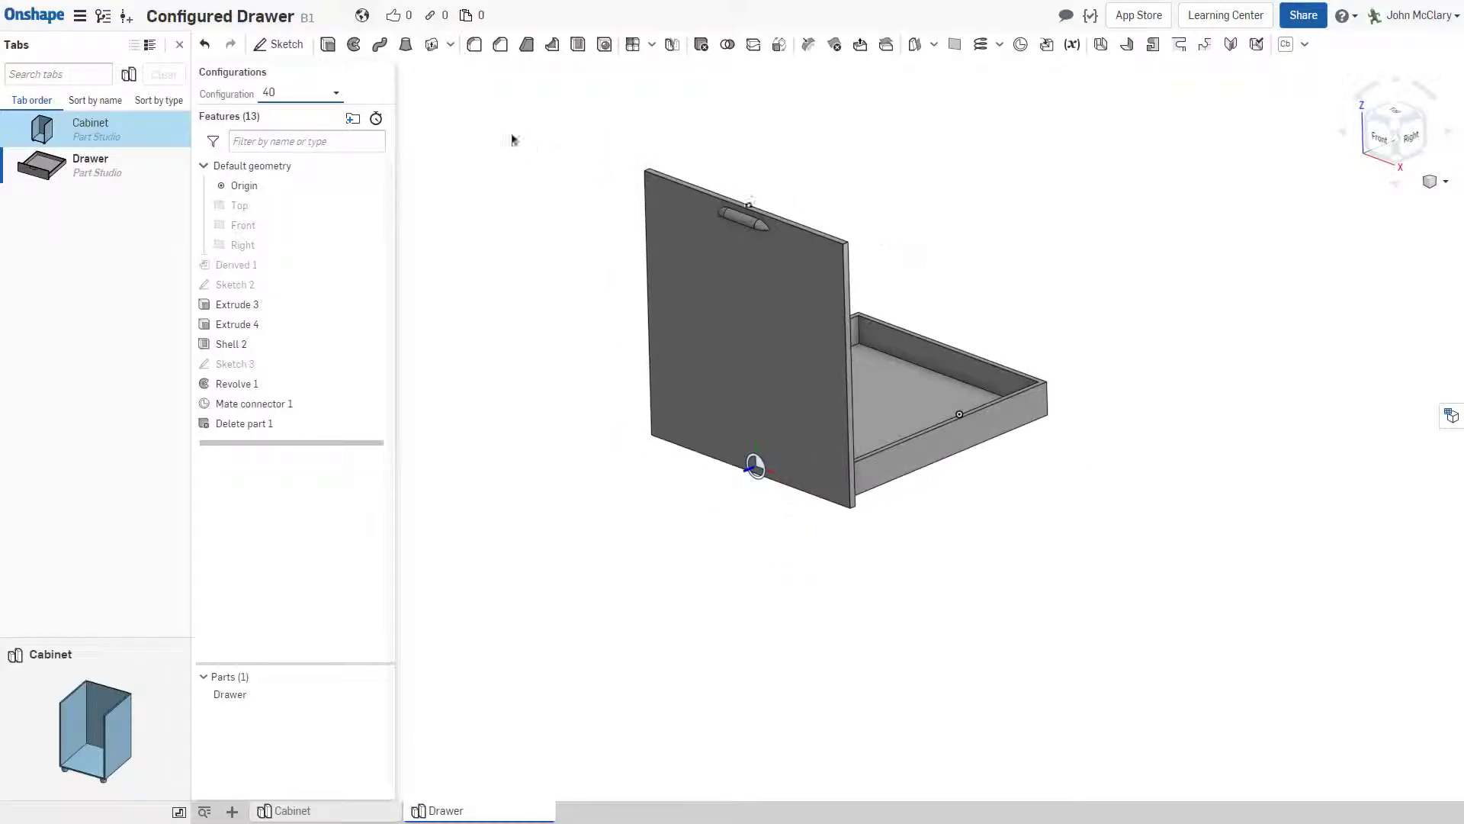
pyautogui.click(318, 92)
pyautogui.click(297, 119)
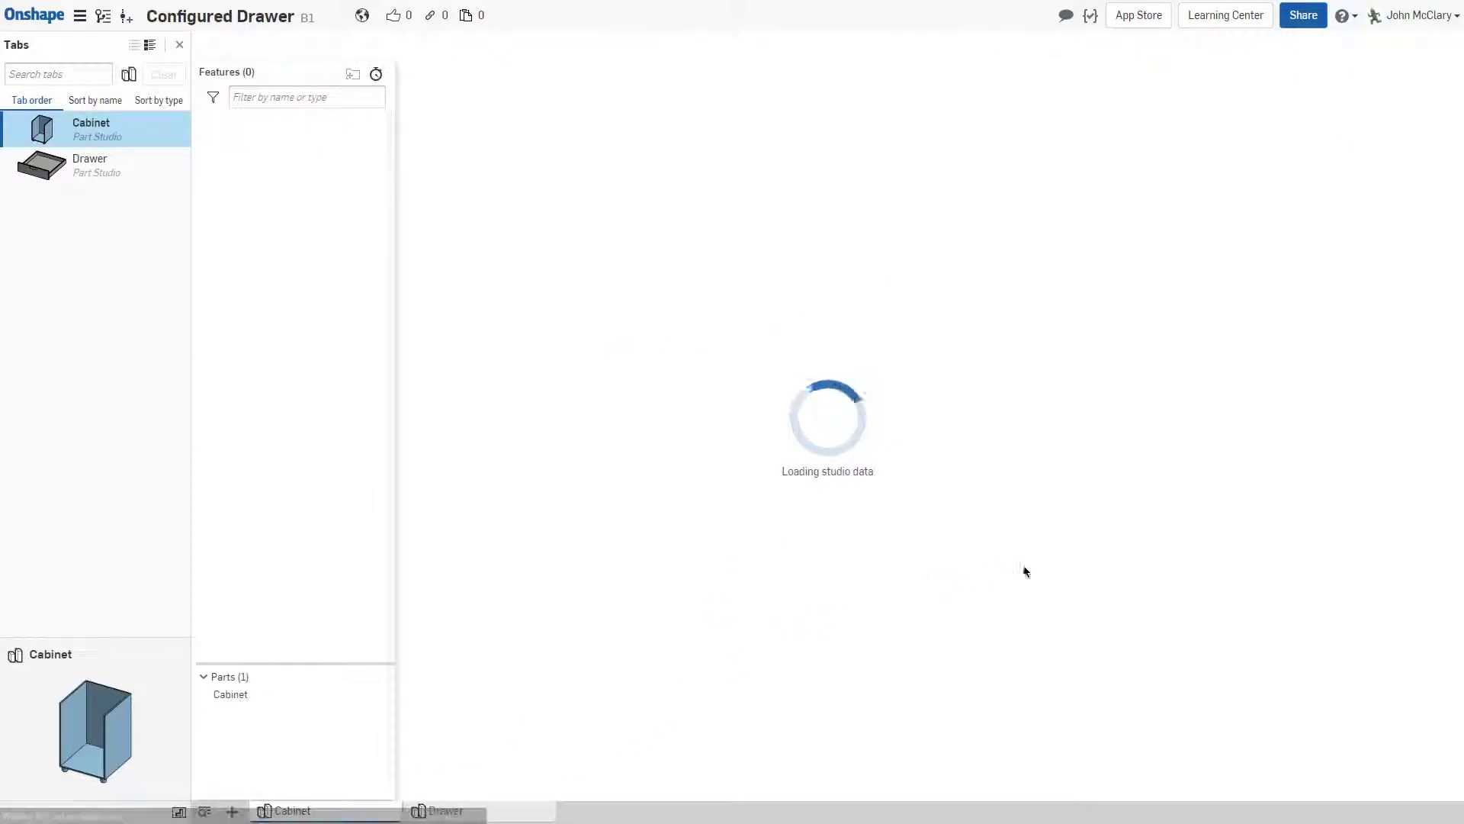
# In the Cabinet Part Studio, start a sketch on the mate connector at the midpoint of the floor panel's upper front edge
pyautogui.scroll(-2, 1018, 556)
pyautogui.scroll(2, 645, 590)
pyautogui.scroll(1, 911, 573)
pyautogui.moveTo(911, 574); pyautogui.dragTo(870, 569, button='right')
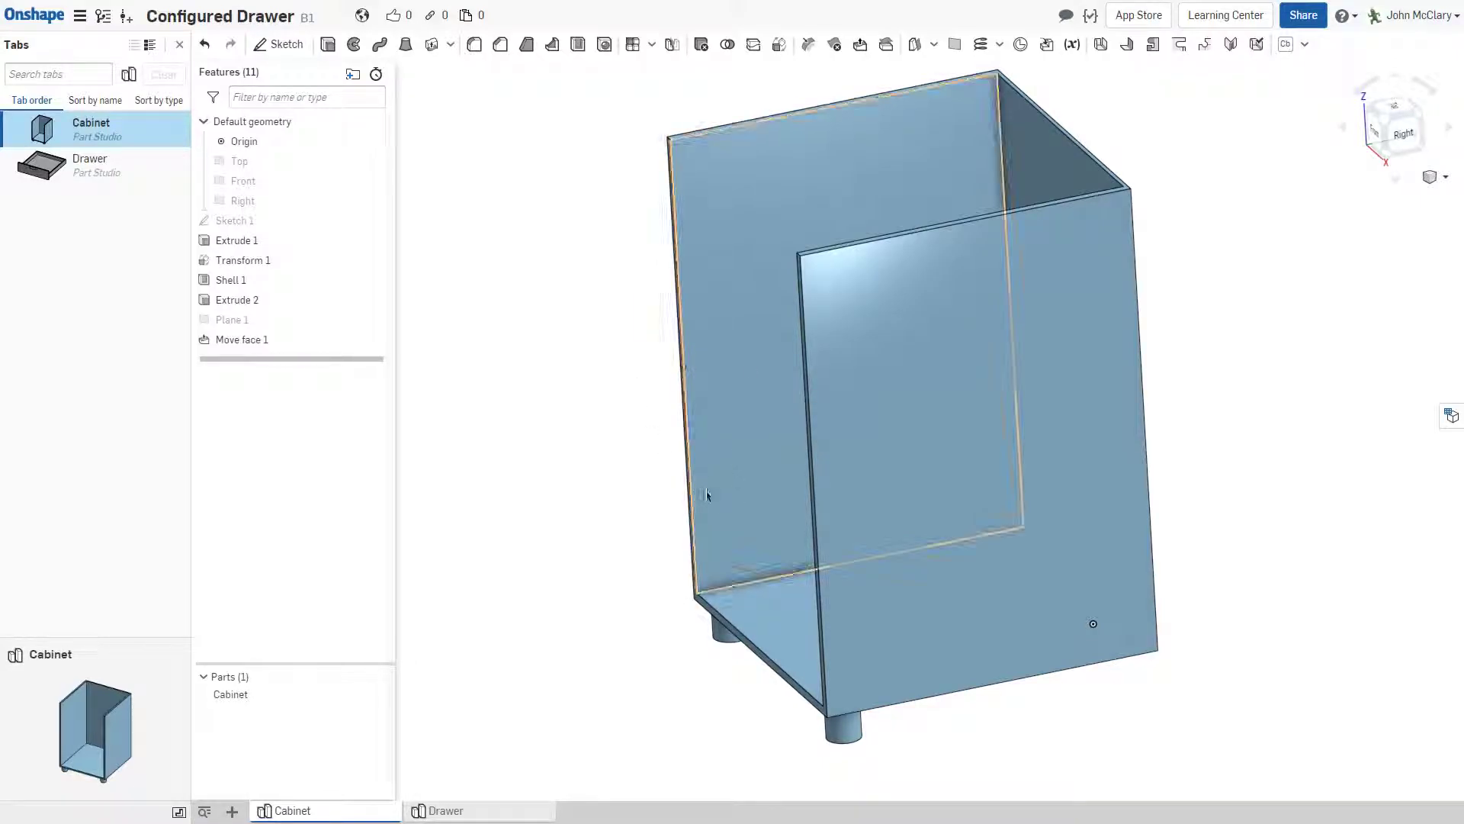
pyautogui.rightClick(674, 592)
pyautogui.click(577, 557)
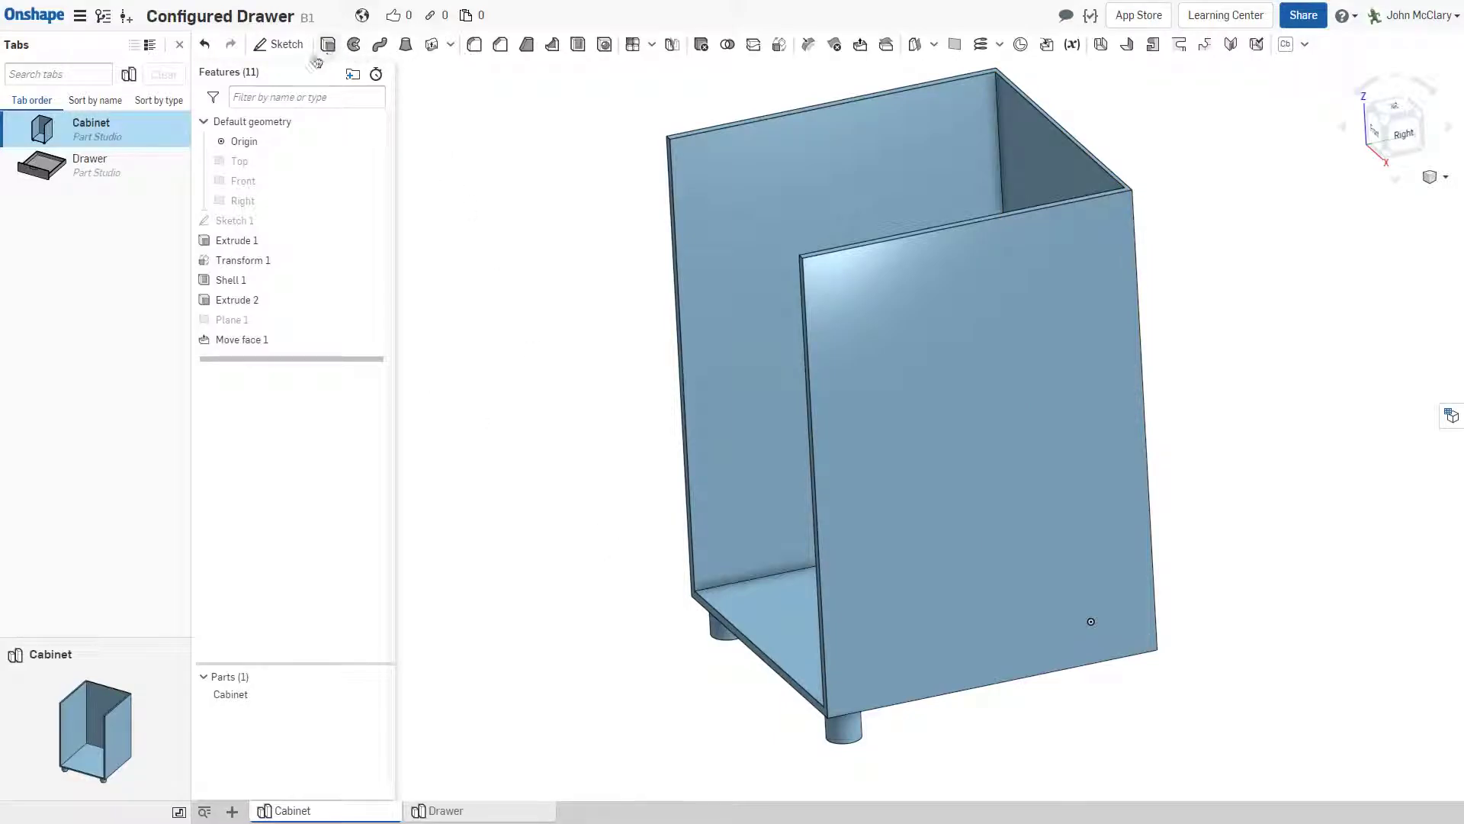
pyautogui.click(274, 49)
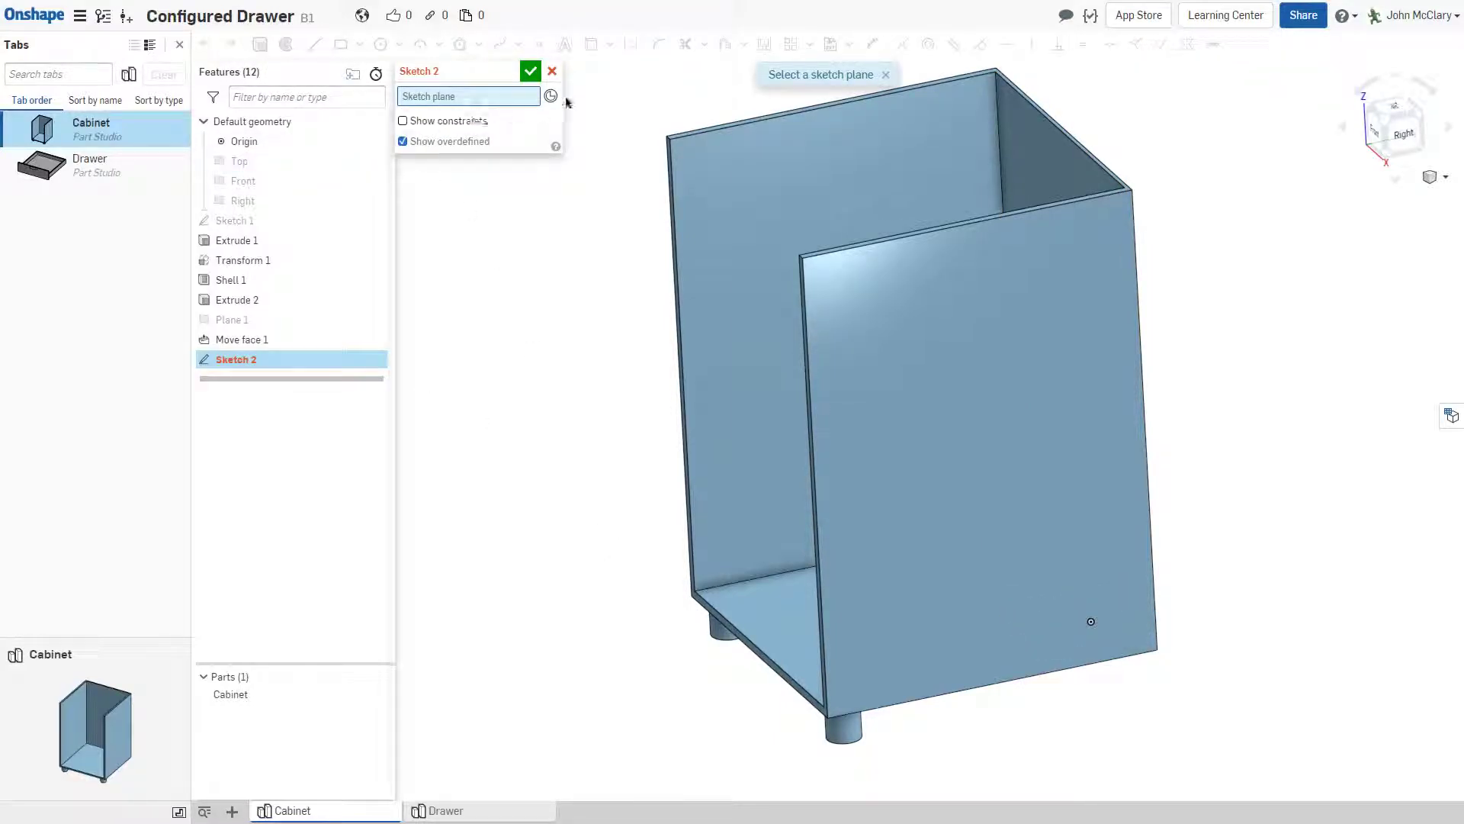
pyautogui.scroll(5, 761, 667)
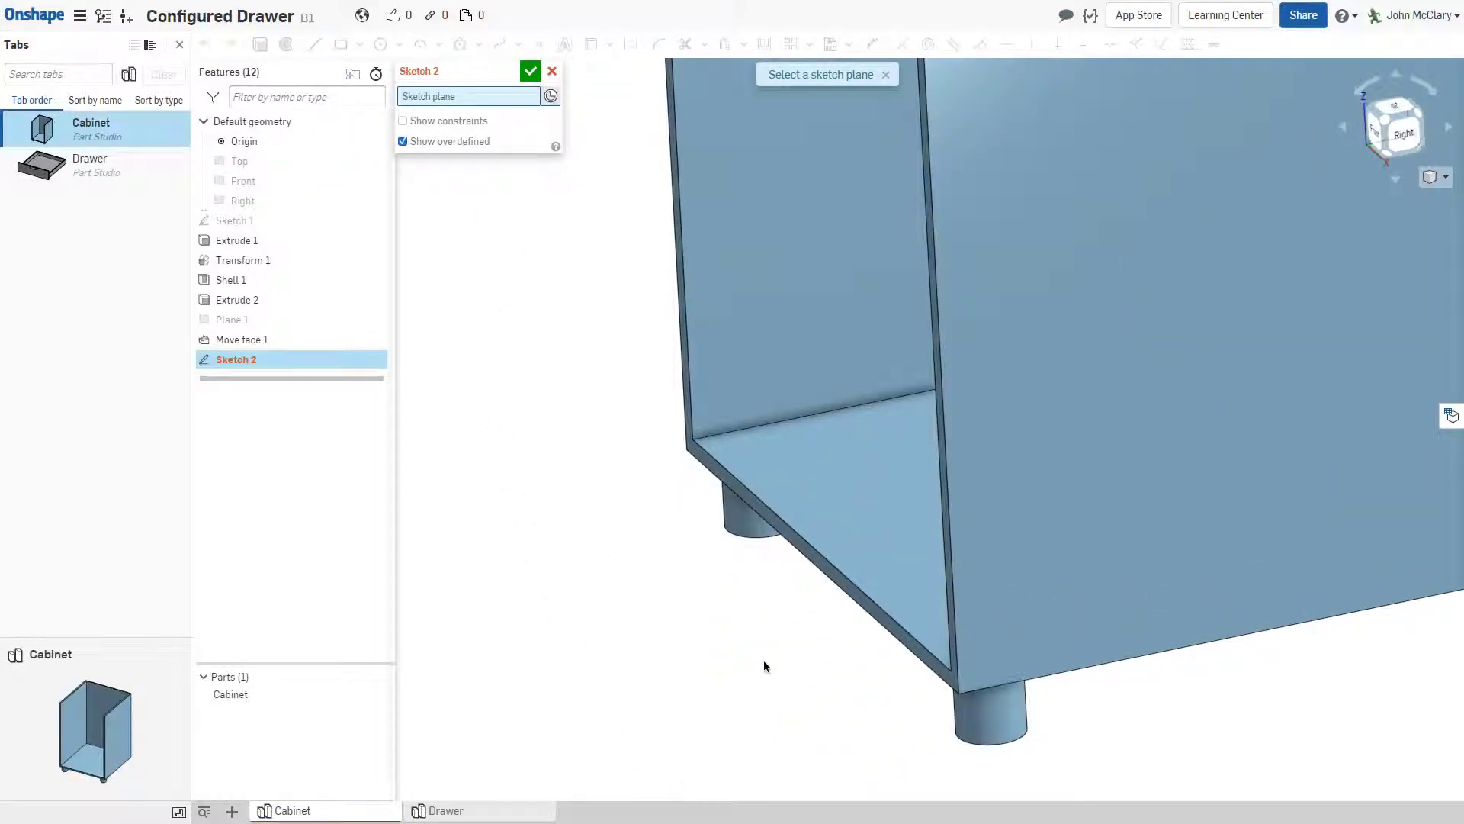
pyautogui.scroll(3, 879, 477)
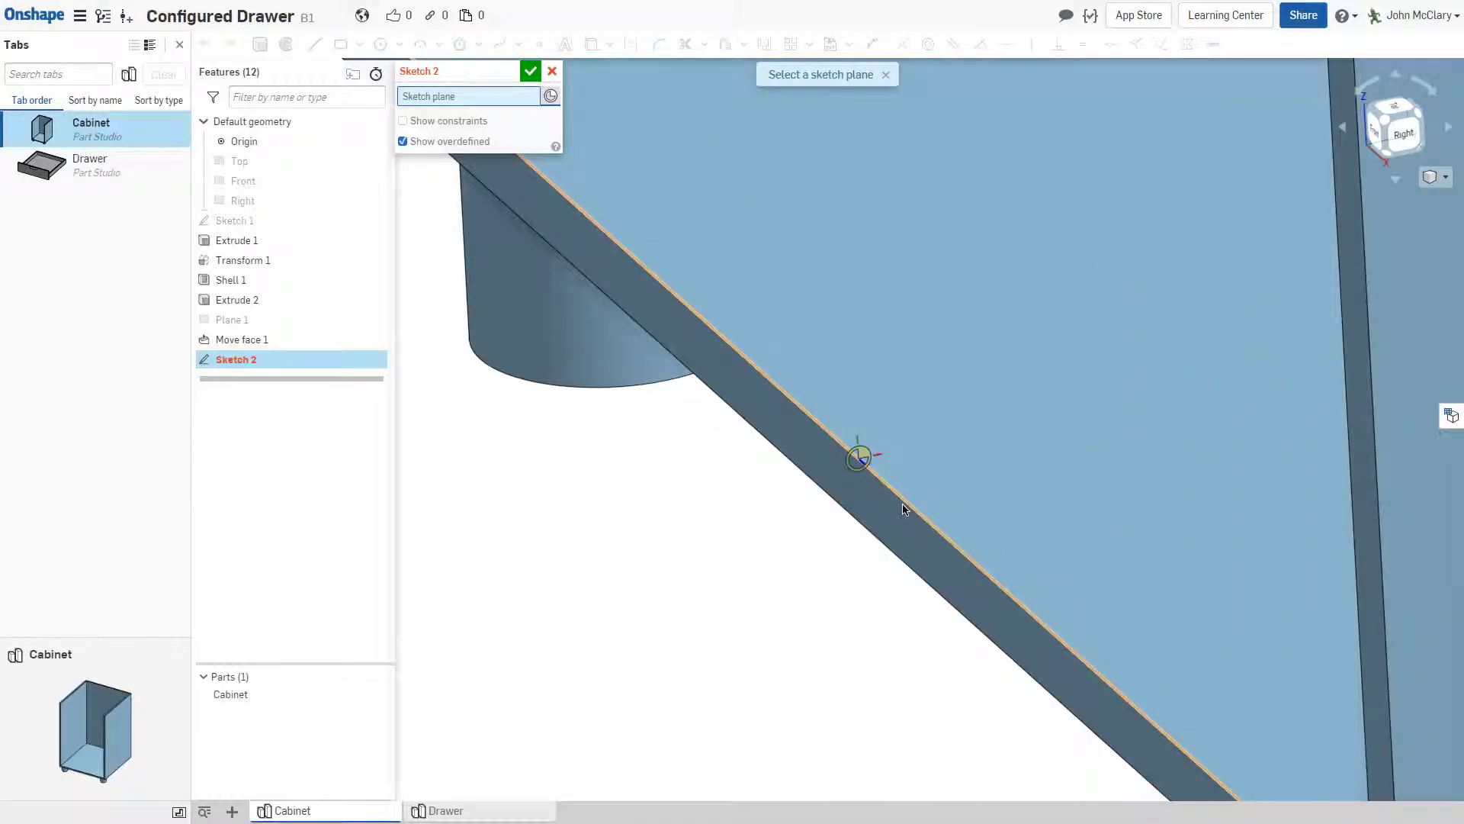
pyautogui.click(903, 504)
# Name the new cabinet sketch "Drawer Positions"
pyautogui.scroll(-3, 903, 504)
pyautogui.moveTo(889, 512)
pyautogui.mouseDown(button='right')
pyautogui.moveTo(956, 504)
pyautogui.moveTo(847, 513)
pyautogui.mouseUp(button='right')
pyautogui.click(508, 73)
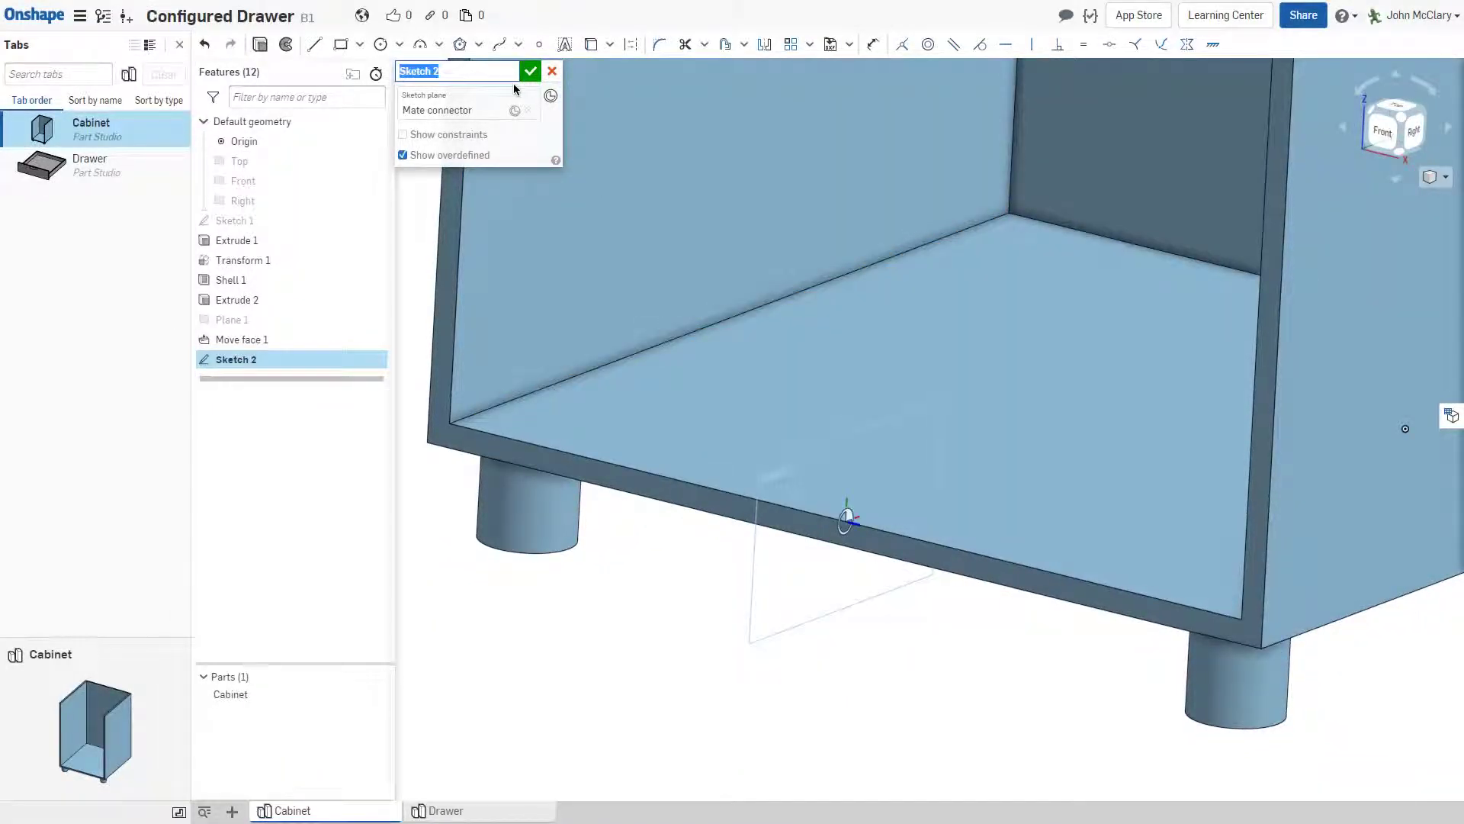
pyautogui.write('Drawer Positions')
pyautogui.press('Return')
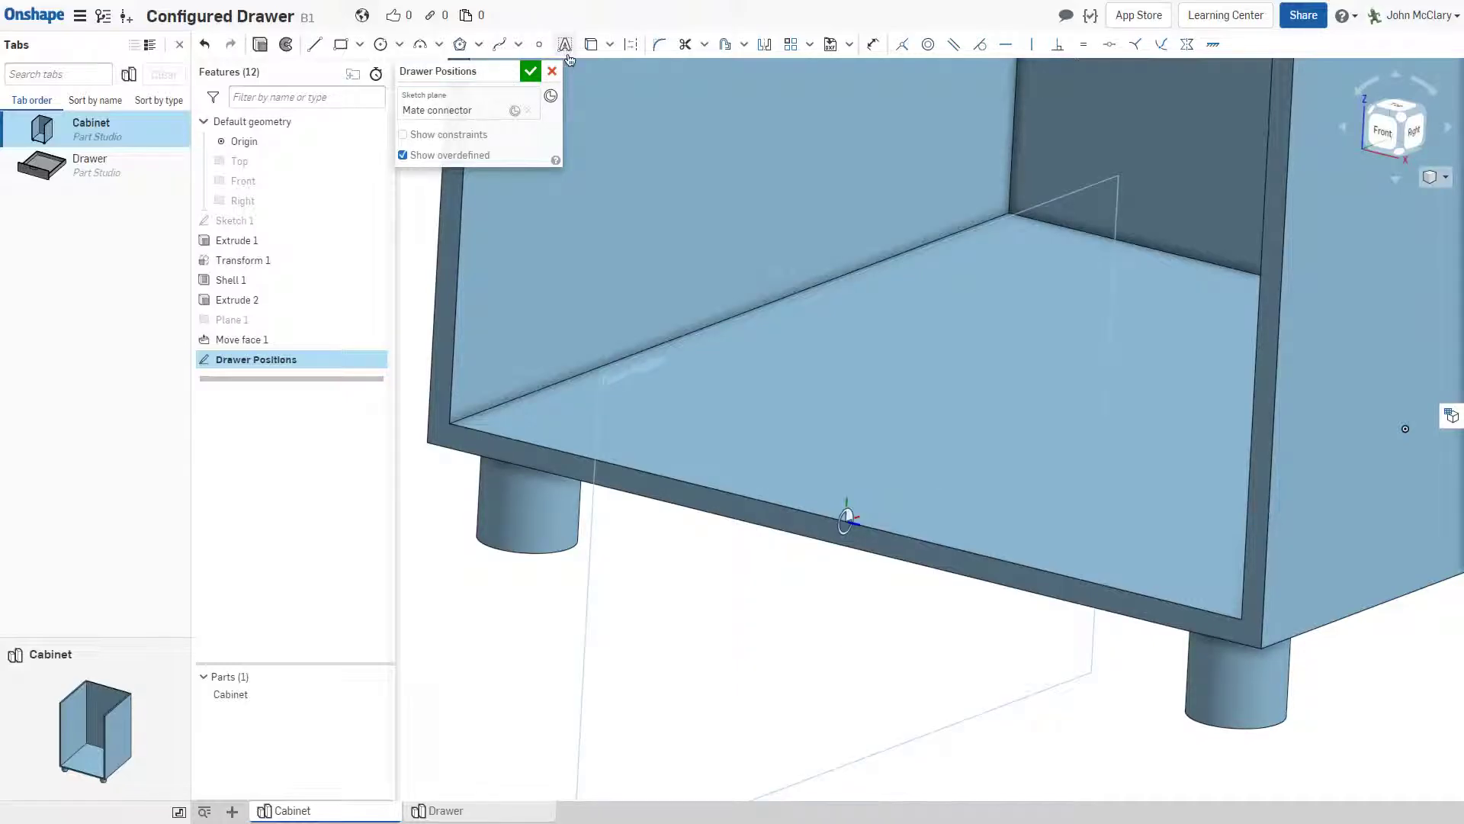
# Sketch five short, separate horizontal lines stacked at different heights above the cabinet floor, parallel to the side panels
pyautogui.scroll(-3, 946, 333)
pyautogui.moveTo(945, 333); pyautogui.dragTo(589, 312, button='right')
pyautogui.press('l')
pyautogui.moveTo(686, 266); pyautogui.dragTo(687, 267)
pyautogui.moveTo(652, 174); pyautogui.dragTo(648, 178)
pyautogui.scroll(-3, 728, 230)
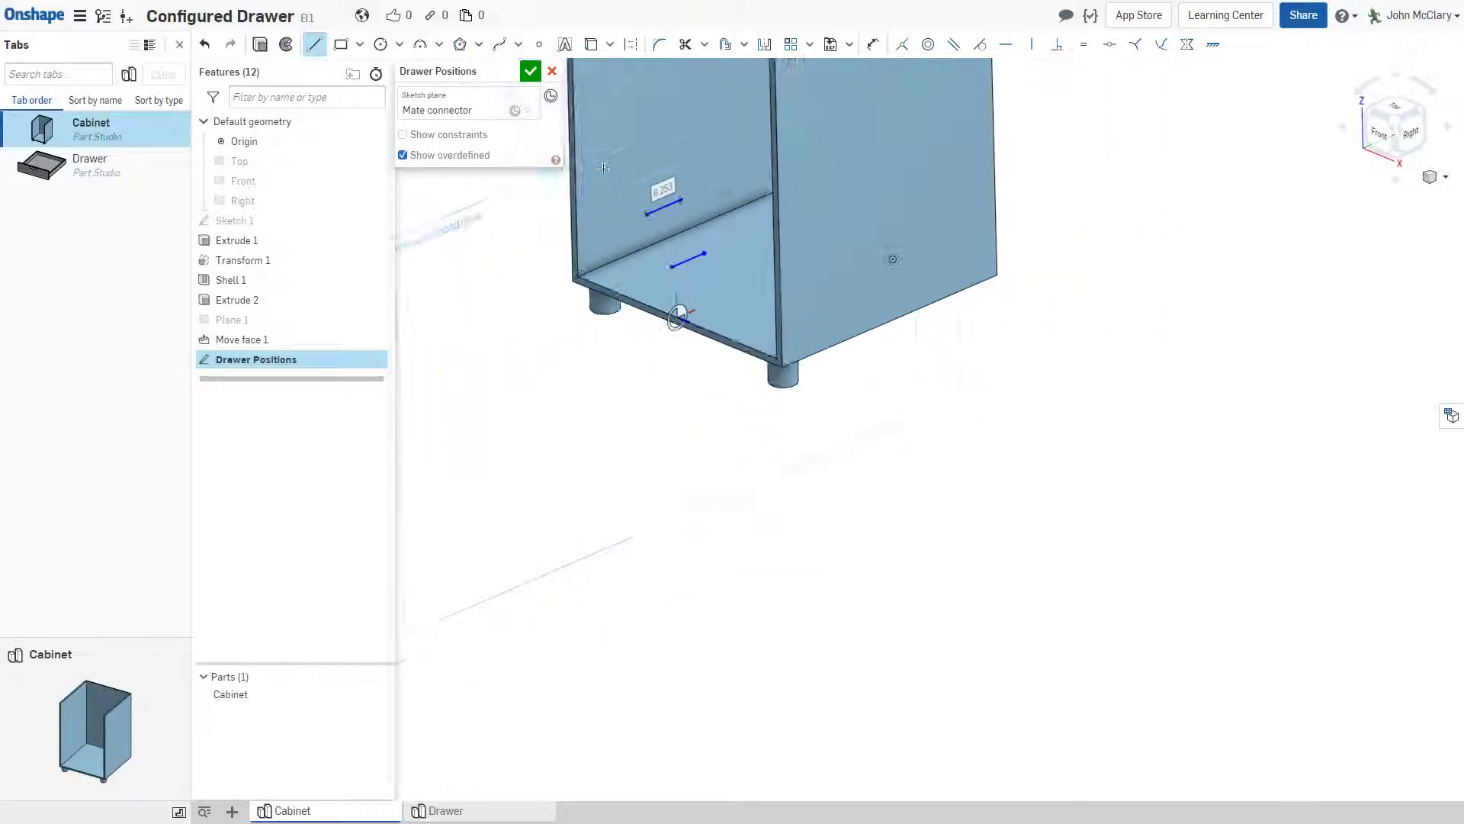
pyautogui.scroll(2, 649, 164)
pyautogui.moveTo(725, 310); pyautogui.dragTo(766, 470, button='middle')
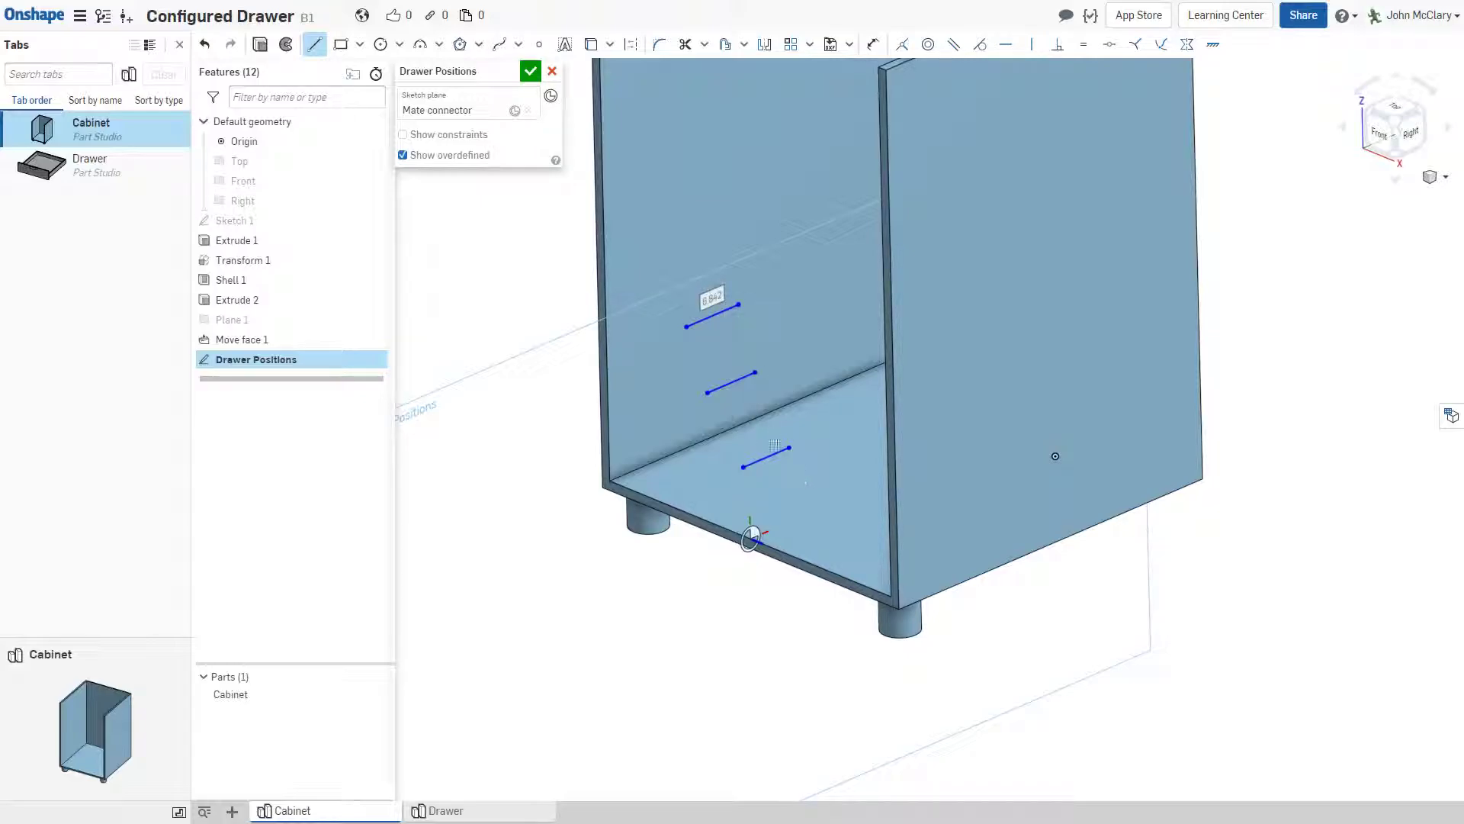
pyautogui.moveTo(778, 175); pyautogui.dragTo(681, 219)
pyautogui.moveTo(776, 93); pyautogui.dragTo(684, 131)
pyautogui.press('Escape')
# Select all five horizontal lines and constrain them to equal length
pyautogui.scroll(-2, 808, 241)
pyautogui.moveTo(625, 91); pyautogui.dragTo(918, 493)
pyautogui.press('e')
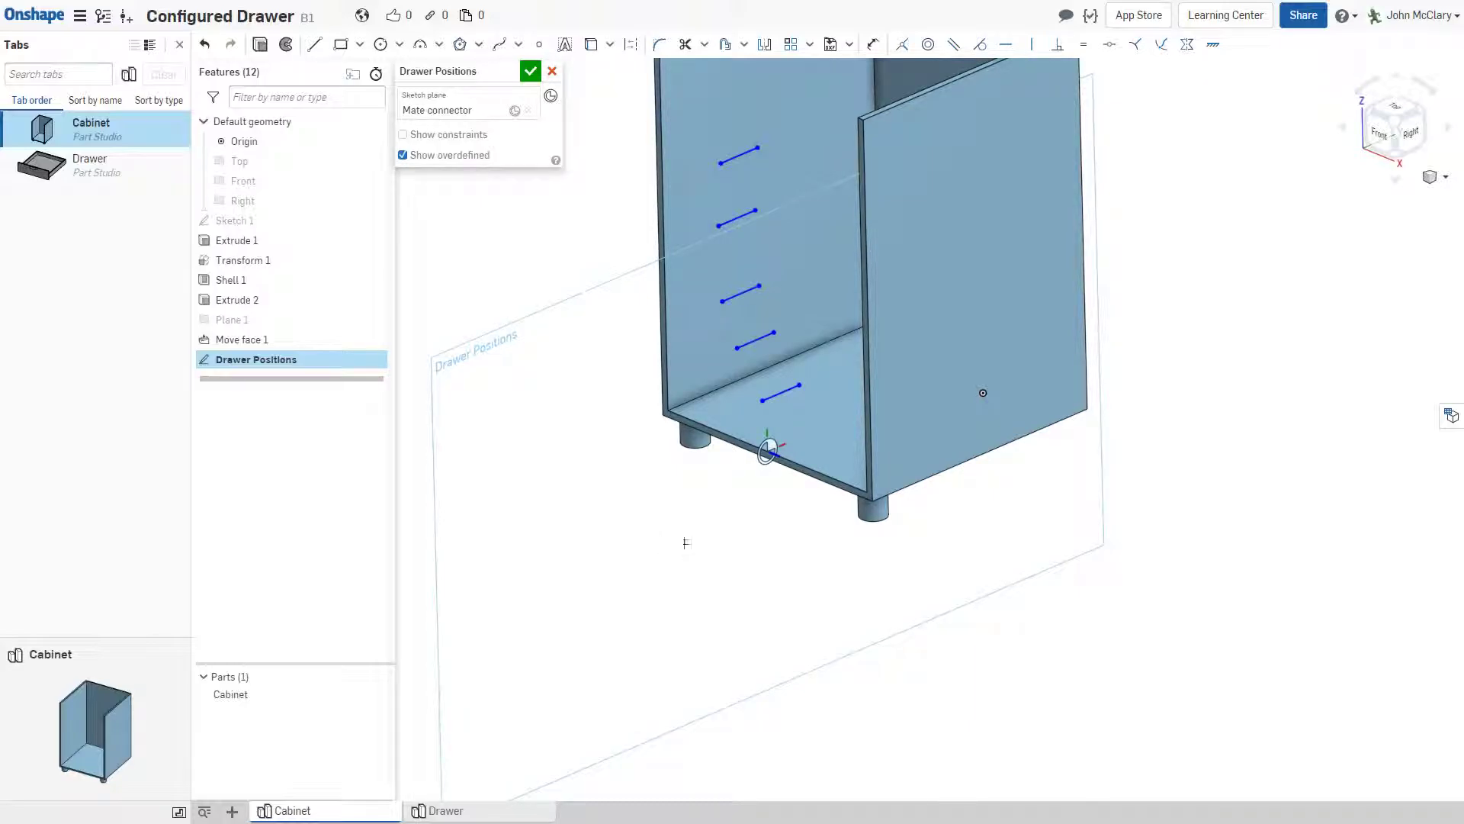
# Draw a vertical construction line about 22 cm long near the front ends of the horizontal lines
pyautogui.scroll(3, 771, 496)
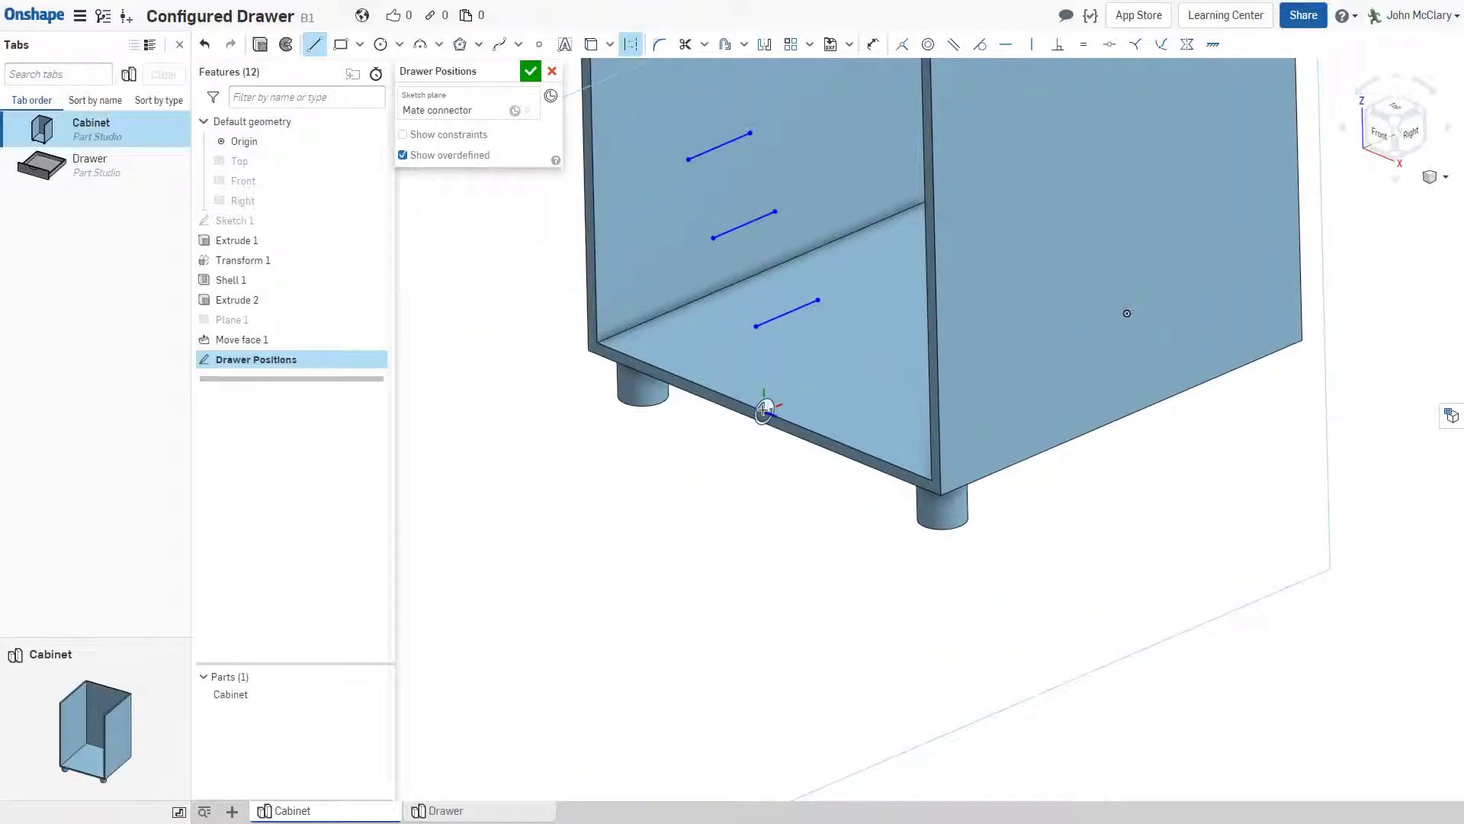
pyautogui.click(705, 87)
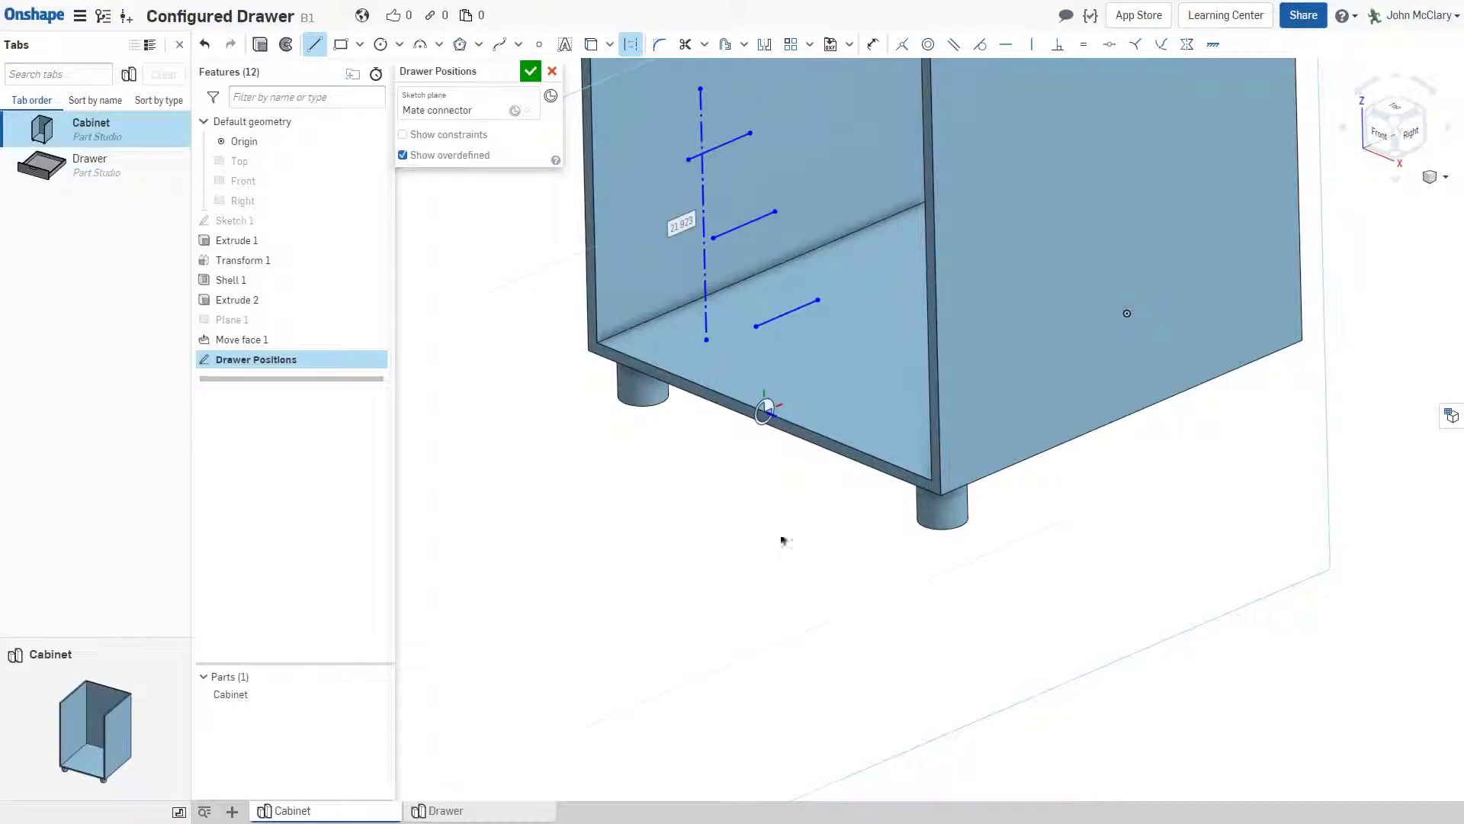
pyautogui.press('Escape')
# Make the front endpoints of the five horizontal lines coincident with the vertical construction line
pyautogui.press('i')
pyautogui.click(756, 326)
pyautogui.click(705, 293)
pyautogui.click(714, 237)
pyautogui.click(752, 170)
pyautogui.click(688, 158)
pyautogui.click(711, 145)
pyautogui.scroll(-1, 689, 162)
pyautogui.moveTo(689, 162); pyautogui.dragTo(698, 215, button='middle')
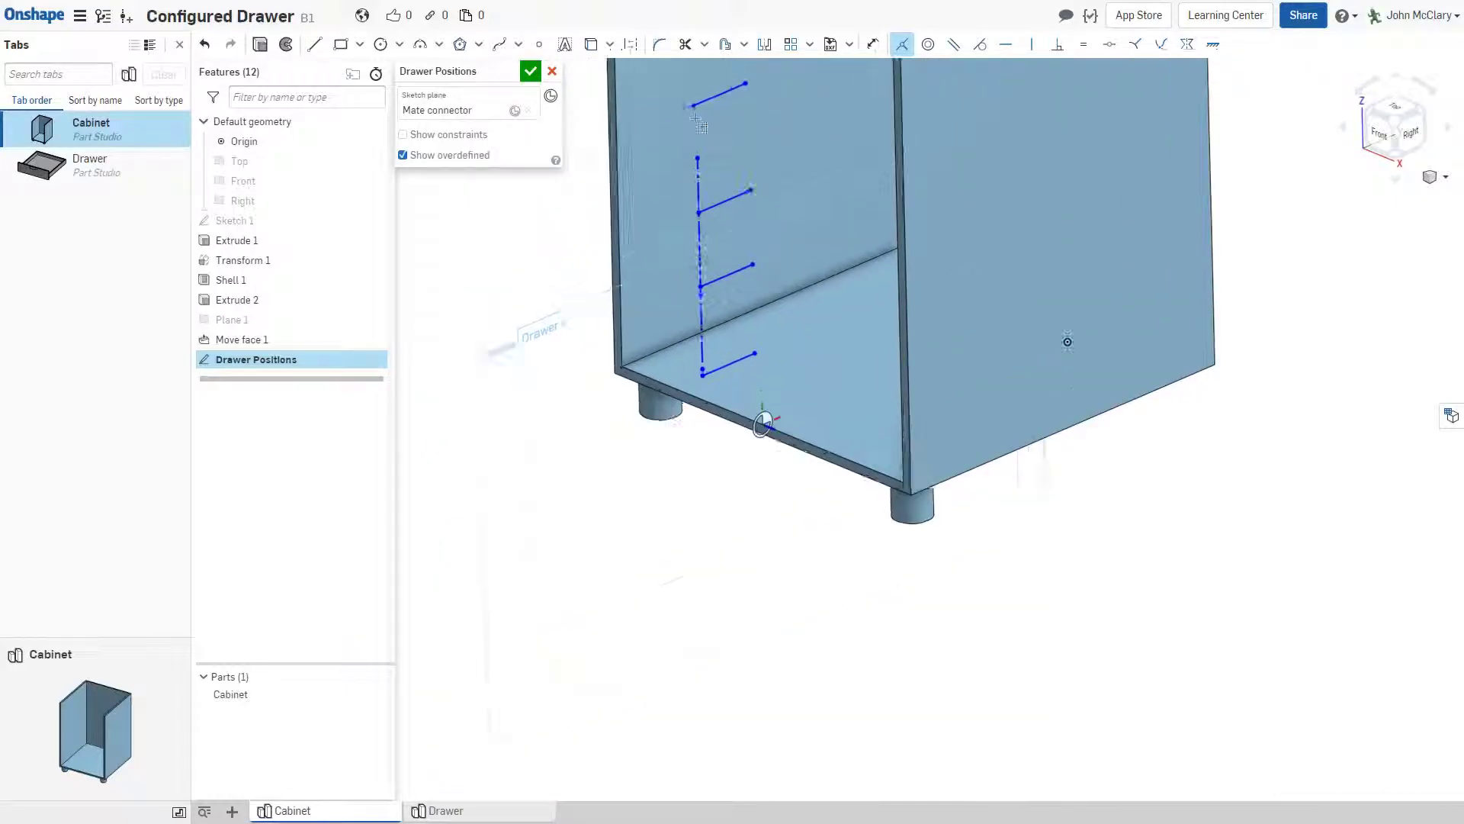
pyautogui.click(693, 107)
pyautogui.click(699, 163)
pyautogui.scroll(-2, 699, 159)
pyautogui.moveTo(702, 76); pyautogui.dragTo(702, 173, button='middle')
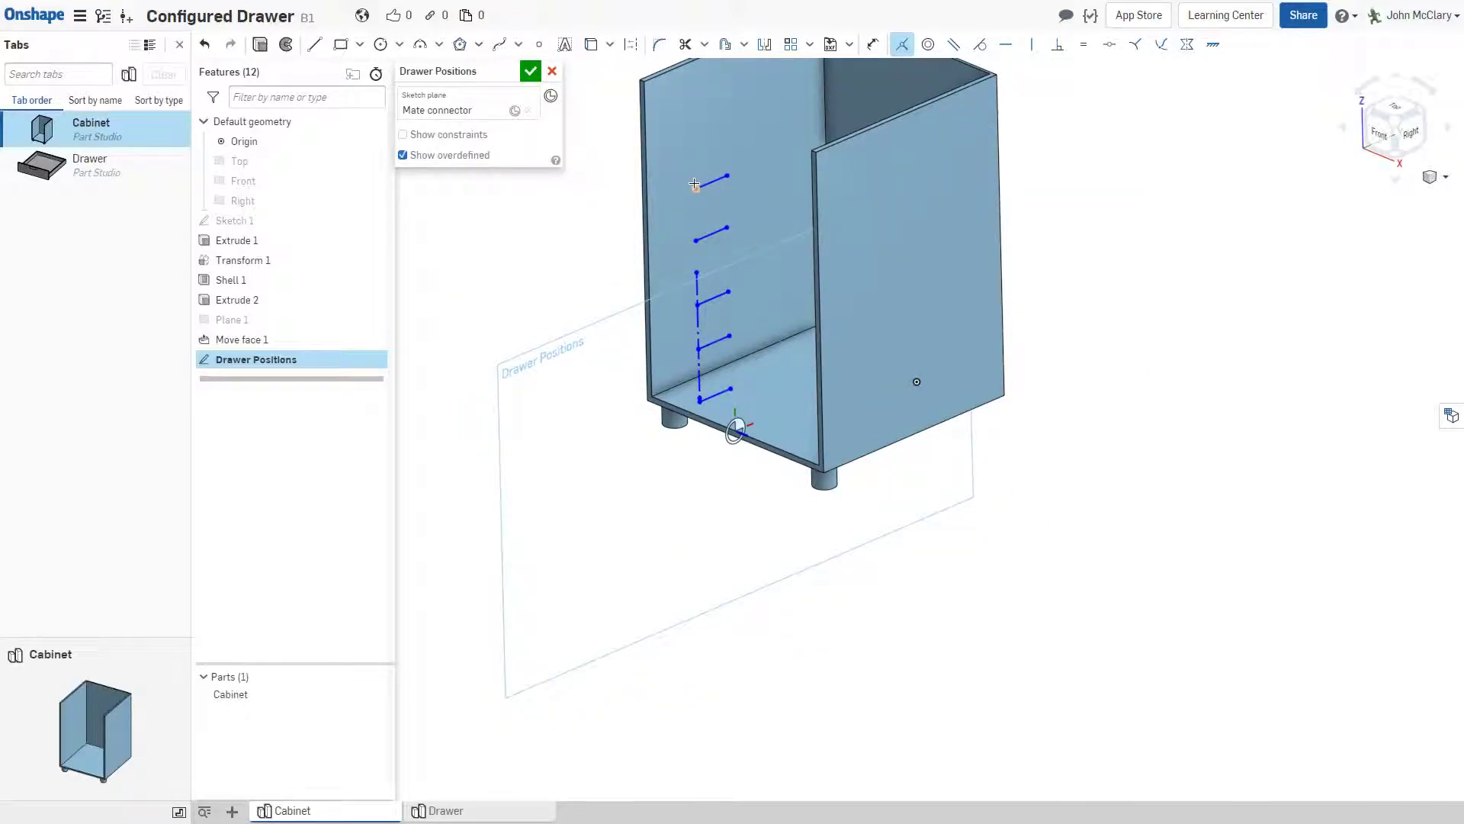
pyautogui.scroll(3, 694, 184)
pyautogui.click(690, 362)
# Make the front end of the lowest line and the lower end of the construction line coincident with the sketch origin
pyautogui.moveTo(717, 349)
pyautogui.mouseDown(button='right')
pyautogui.moveTo(676, 330)
pyautogui.moveTo(708, 351)
pyautogui.mouseUp(button='right')
pyautogui.scroll(3, 629, 736)
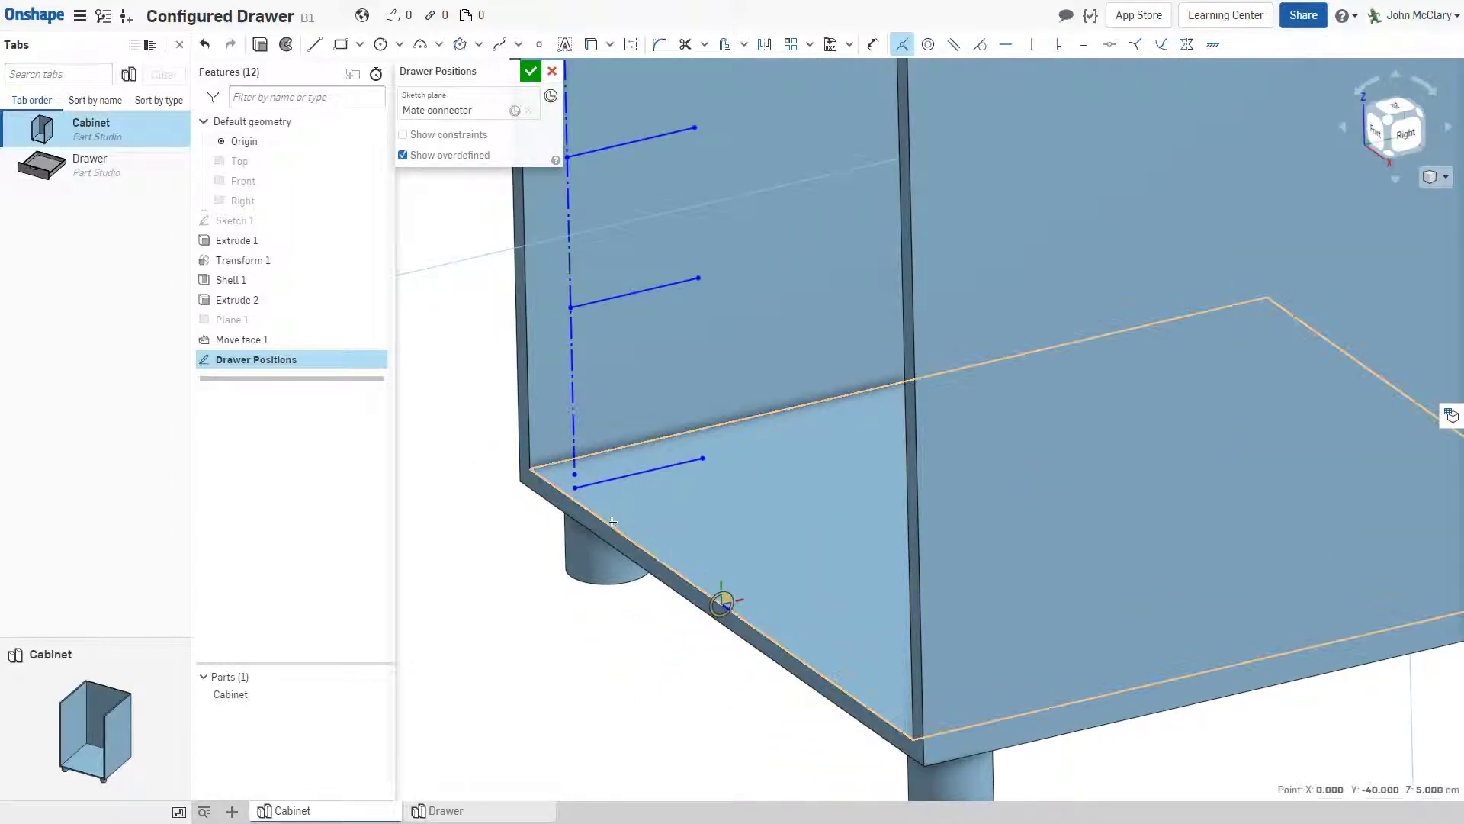
pyautogui.click(575, 488)
pyautogui.click(717, 441)
pyautogui.click(721, 603)
pyautogui.moveTo(733, 601); pyautogui.dragTo(804, 584)
pyautogui.scroll(-1, 760, 597)
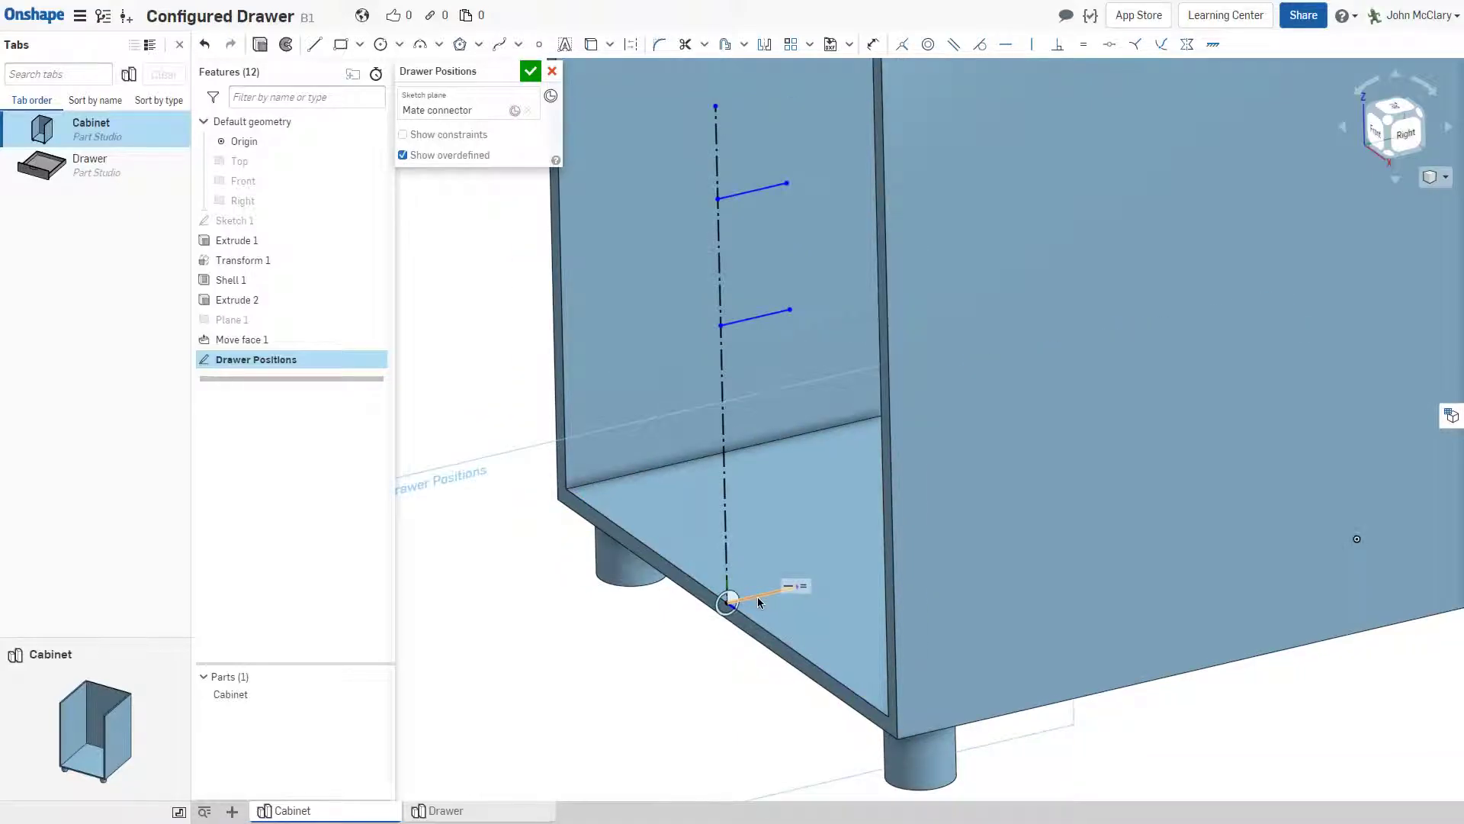
# Dimension the lowest horizontal line to 10 cm
pyautogui.press('d')
pyautogui.click(766, 595)
pyautogui.click(763, 607)
pyautogui.write('10')
pyautogui.press('Return')
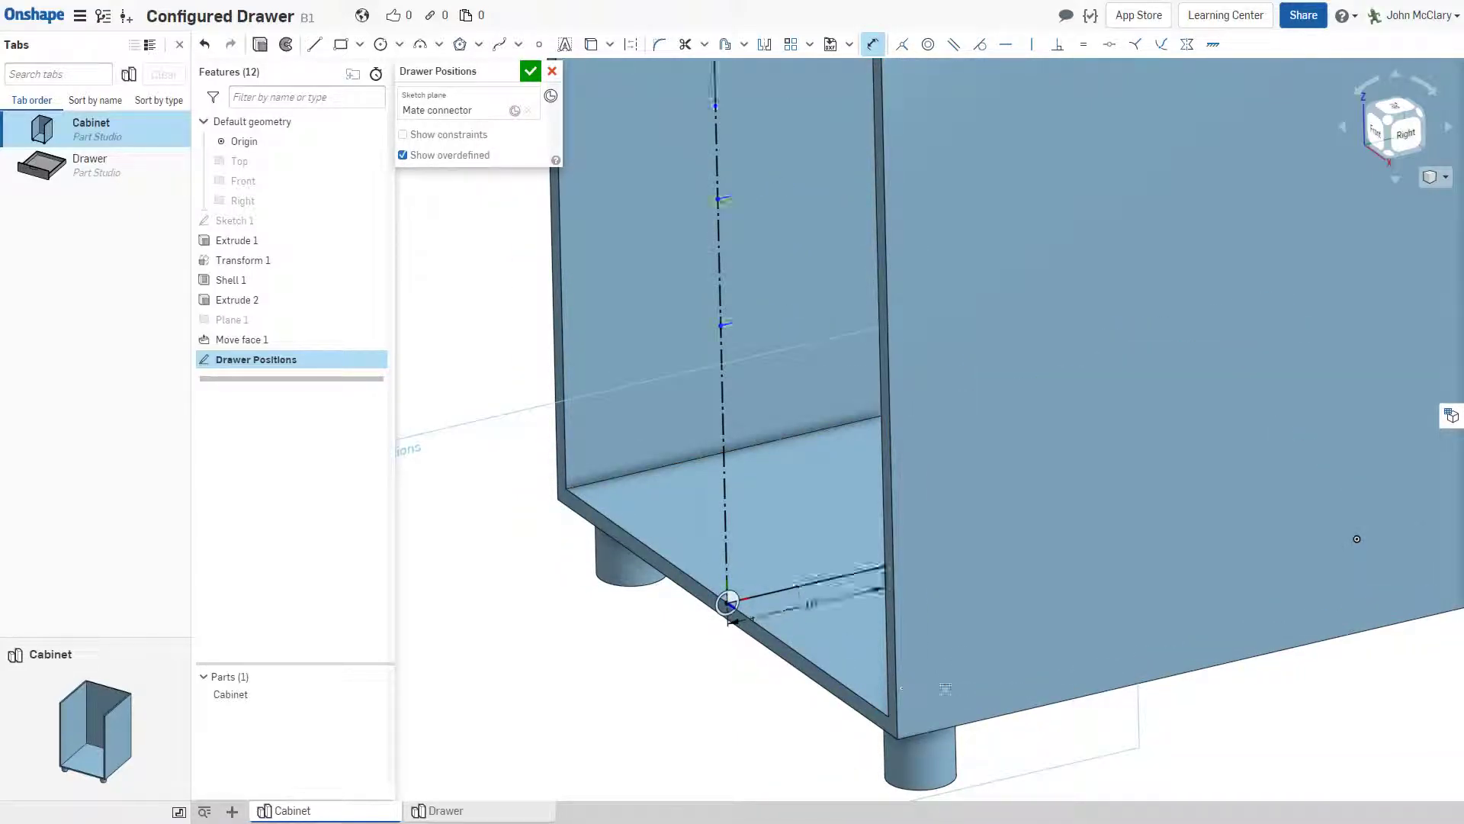
# Constrain the vertical construction line to the same length as the lowest horizontal line
pyautogui.scroll(-3, 755, 732)
pyautogui.scroll(-3, 785, 665)
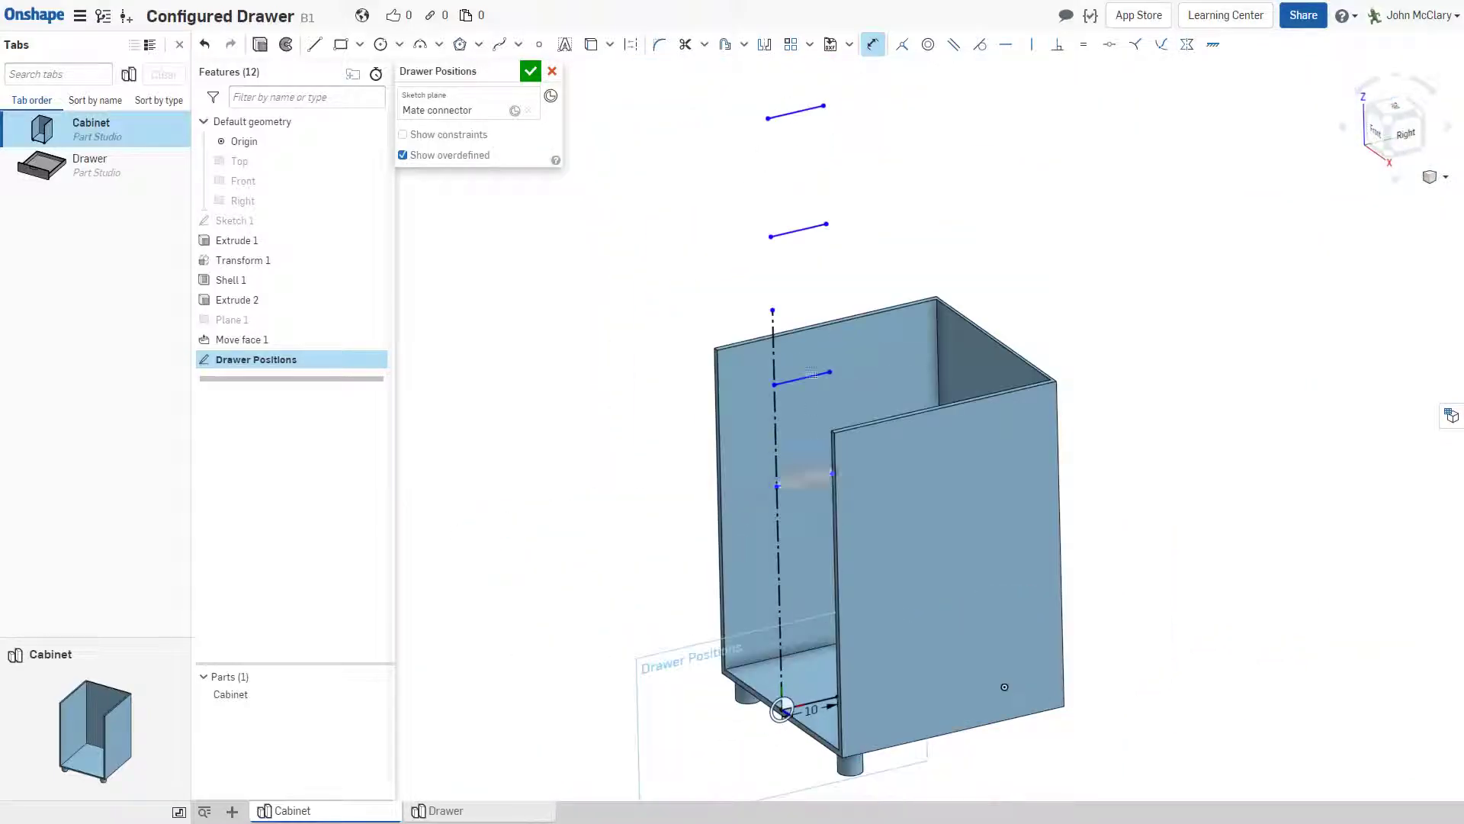
pyautogui.scroll(1, 785, 621)
pyautogui.press('Escape')
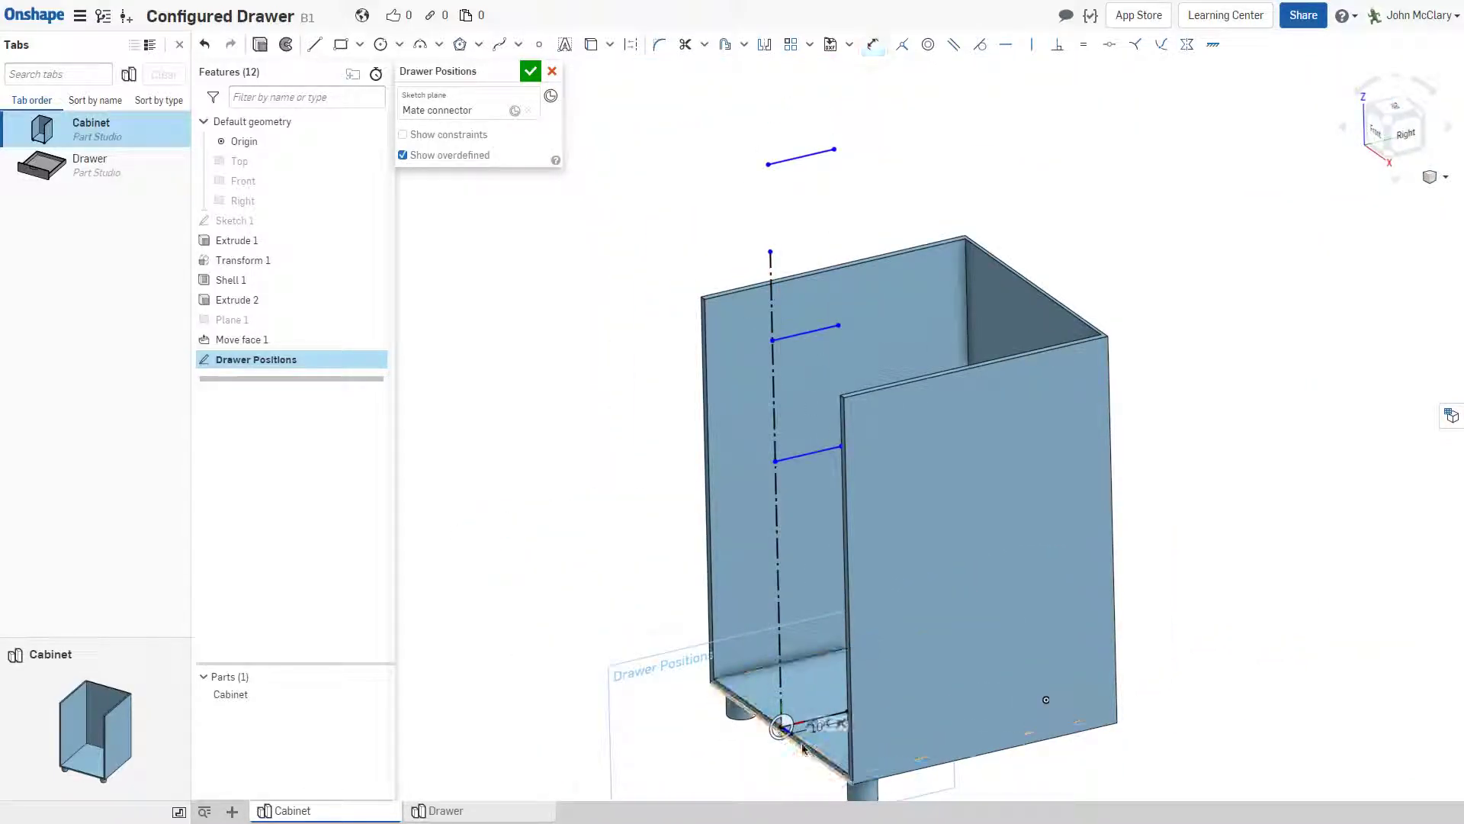
pyautogui.scroll(5, 836, 677)
pyautogui.click(854, 680)
pyautogui.click(753, 616)
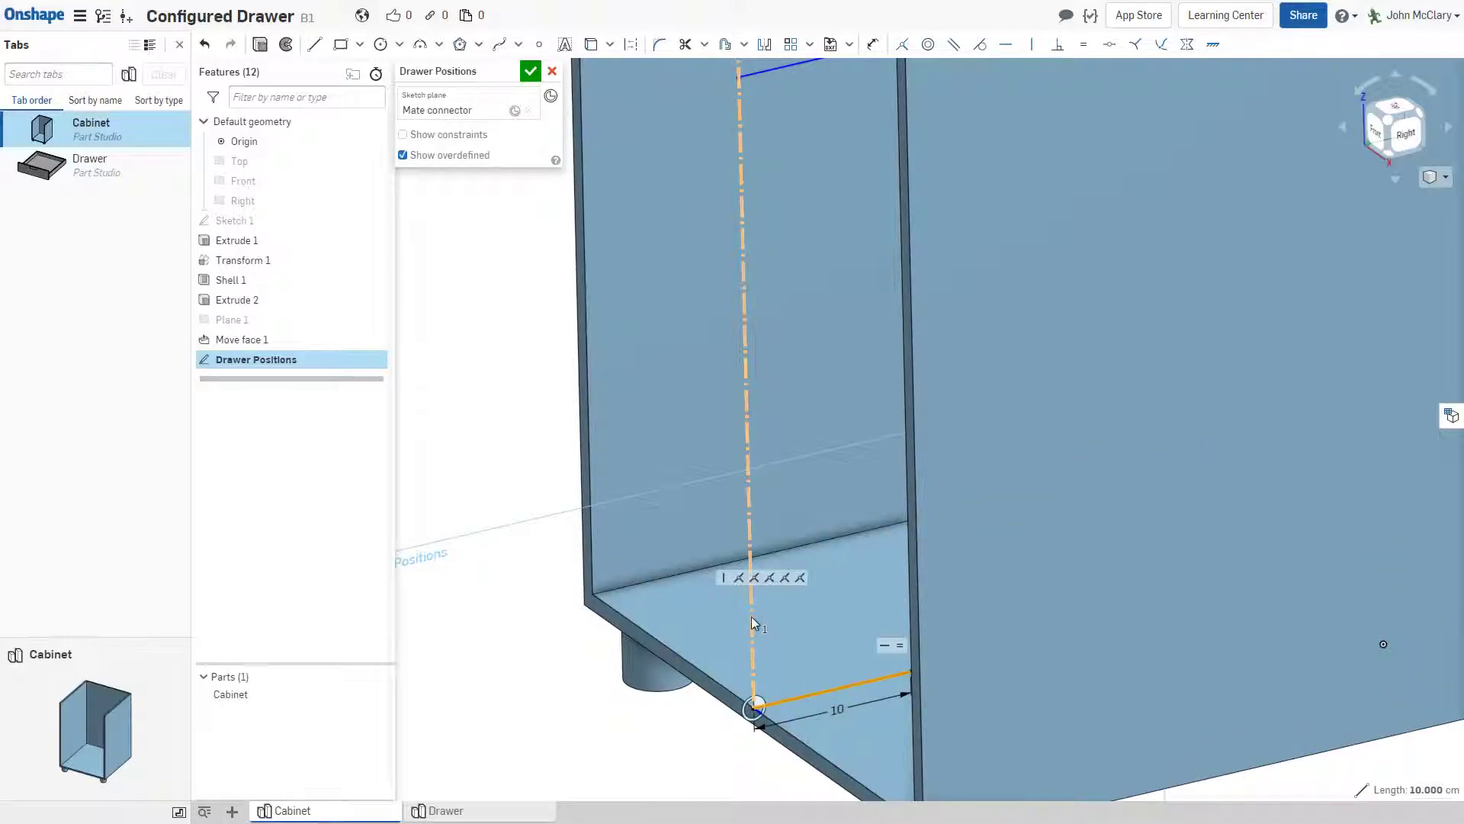
pyautogui.press('e')
# Dimension the vertical distance from the lowest horizontal line to the second line, accepting the drawn value
pyautogui.scroll(-3, 717, 702)
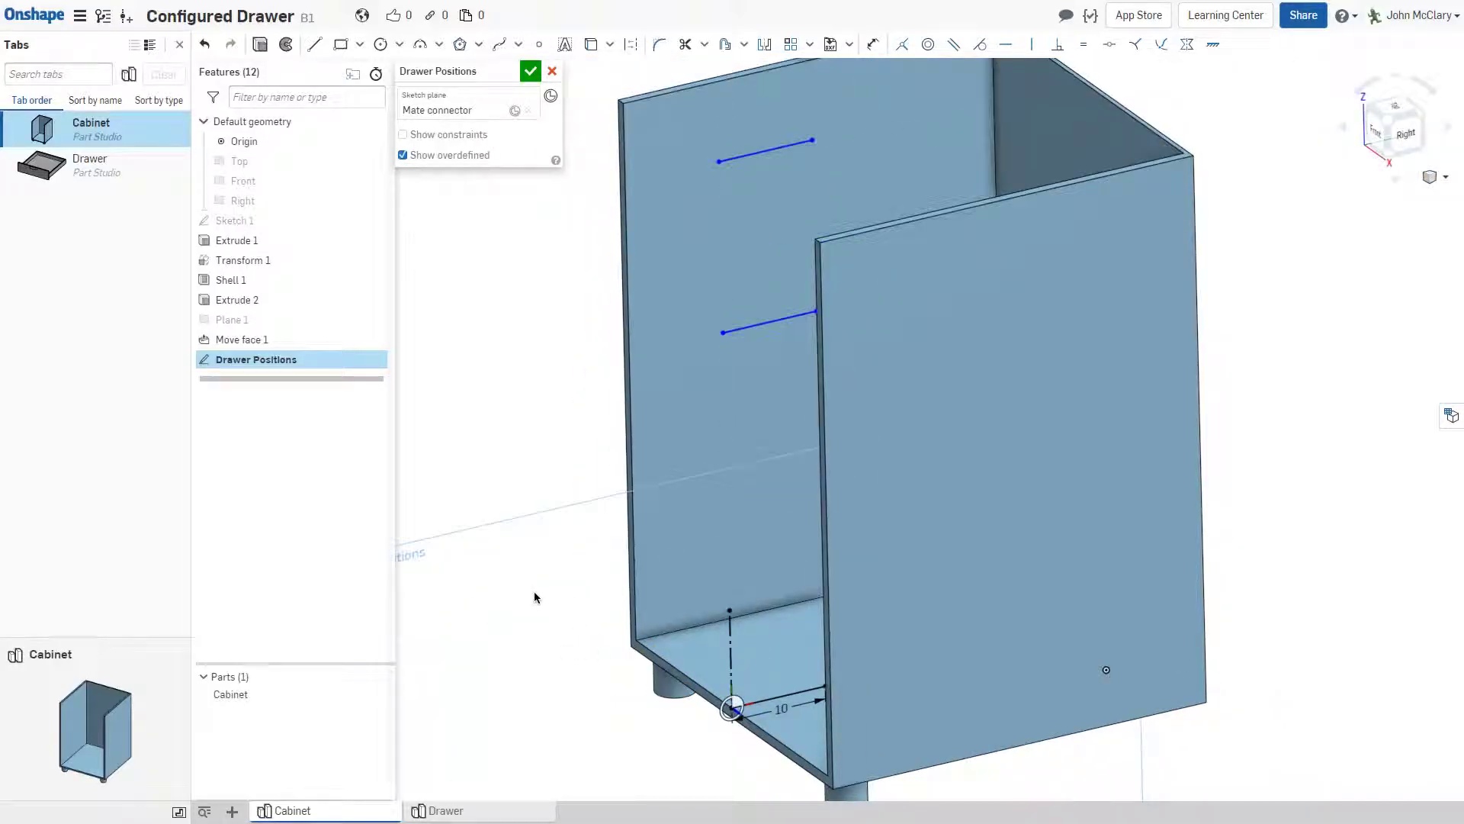
pyautogui.scroll(3, 707, 702)
pyautogui.scroll(-4, 765, 713)
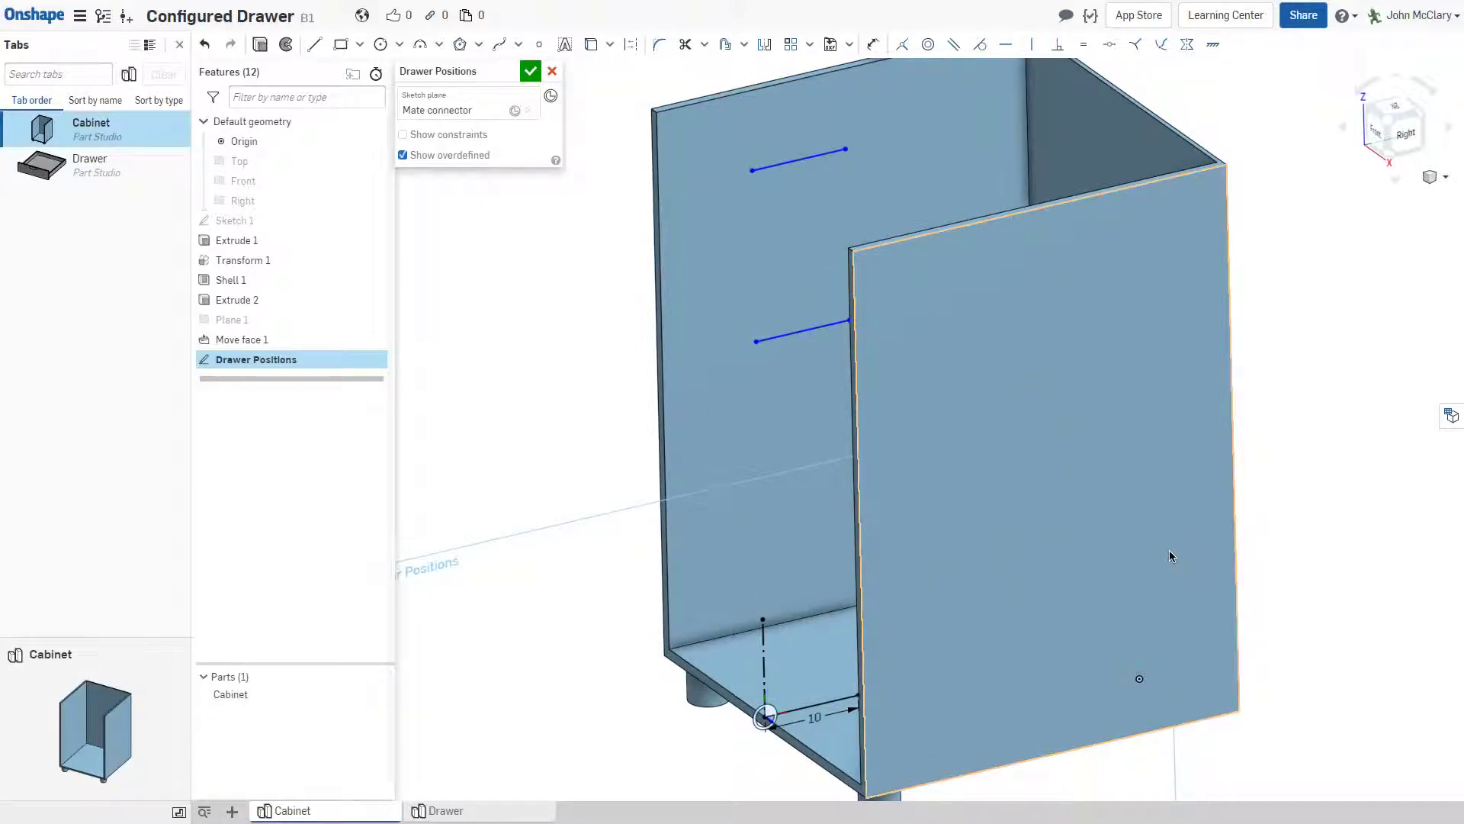
pyautogui.scroll(-1, 839, 623)
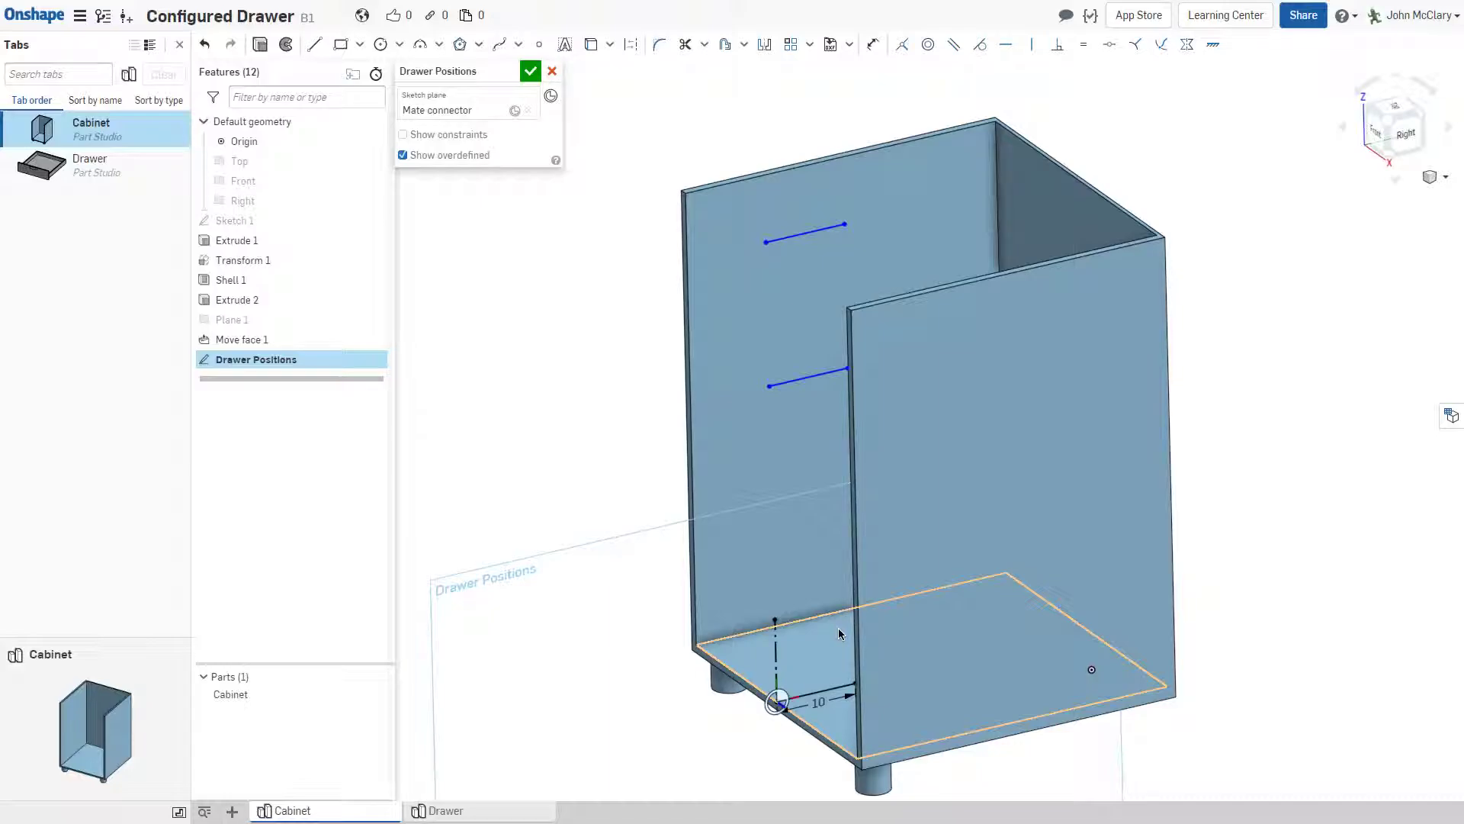
pyautogui.press('u')
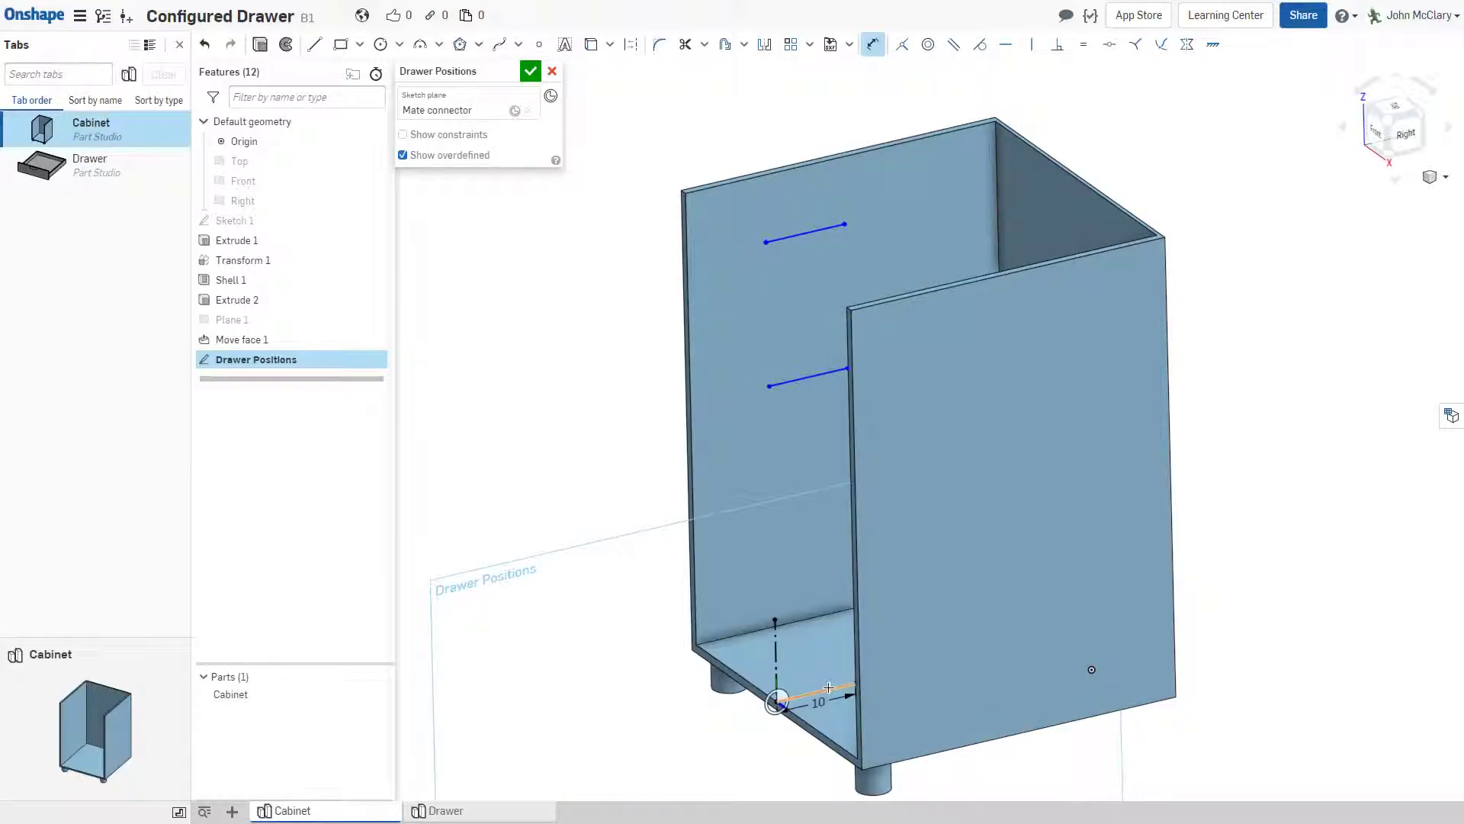
pyautogui.click(798, 385)
pyautogui.click(649, 598)
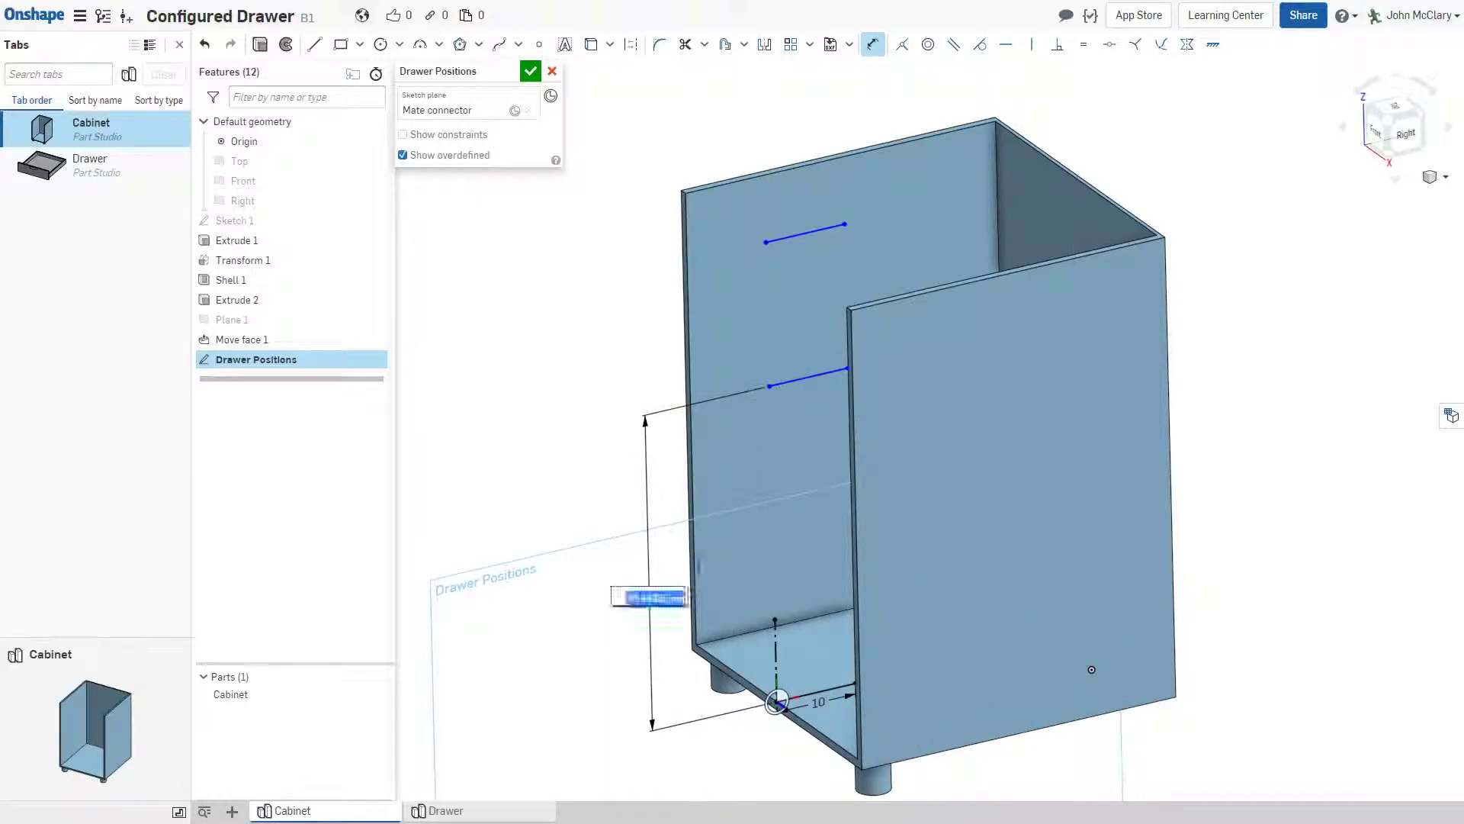
pyautogui.press('Return')
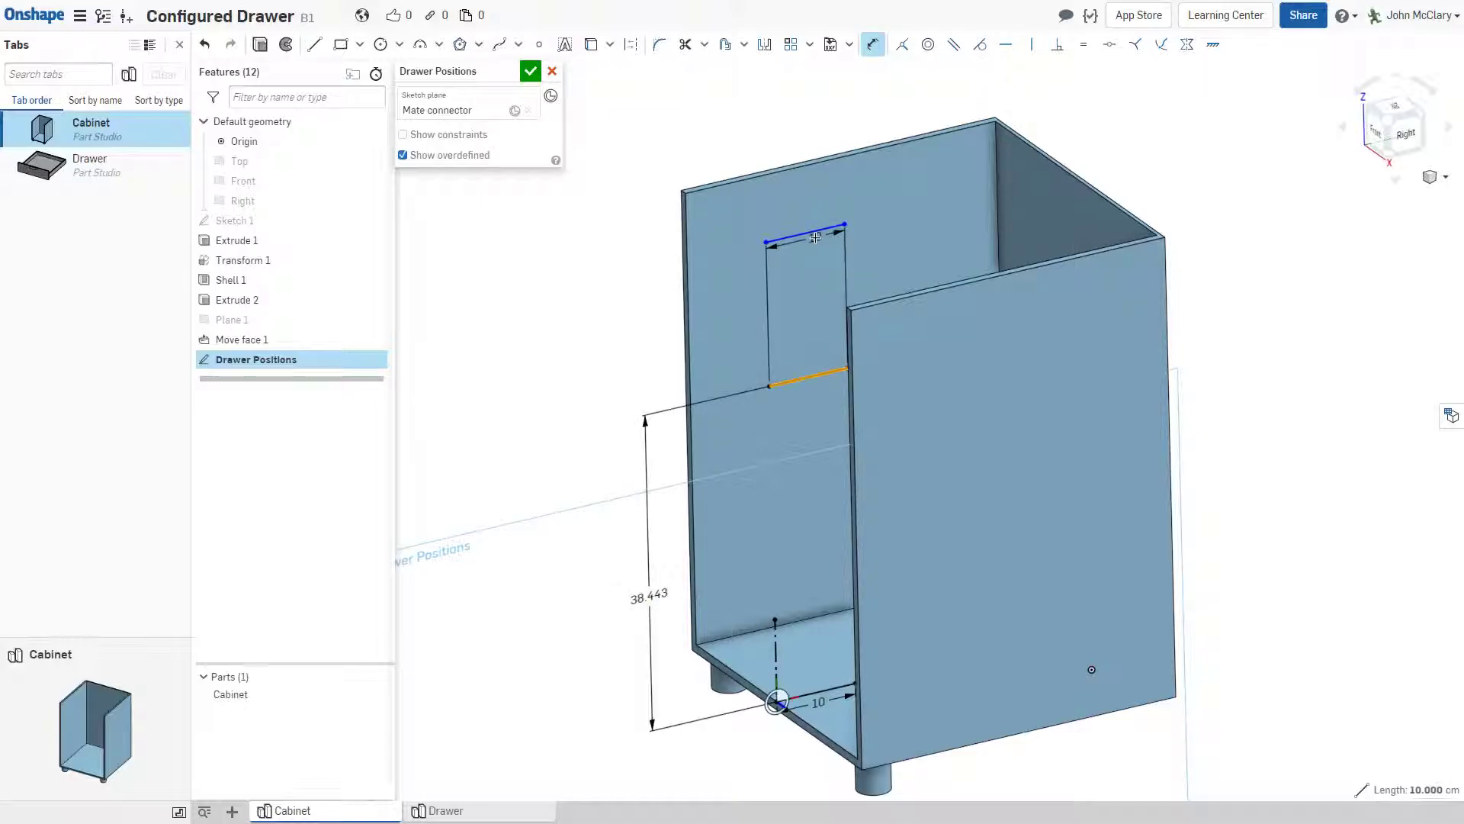
# Dimension the vertical gaps between the second and third lines and between the third and fourth lines, accepting the drawn values
pyautogui.click(804, 233)
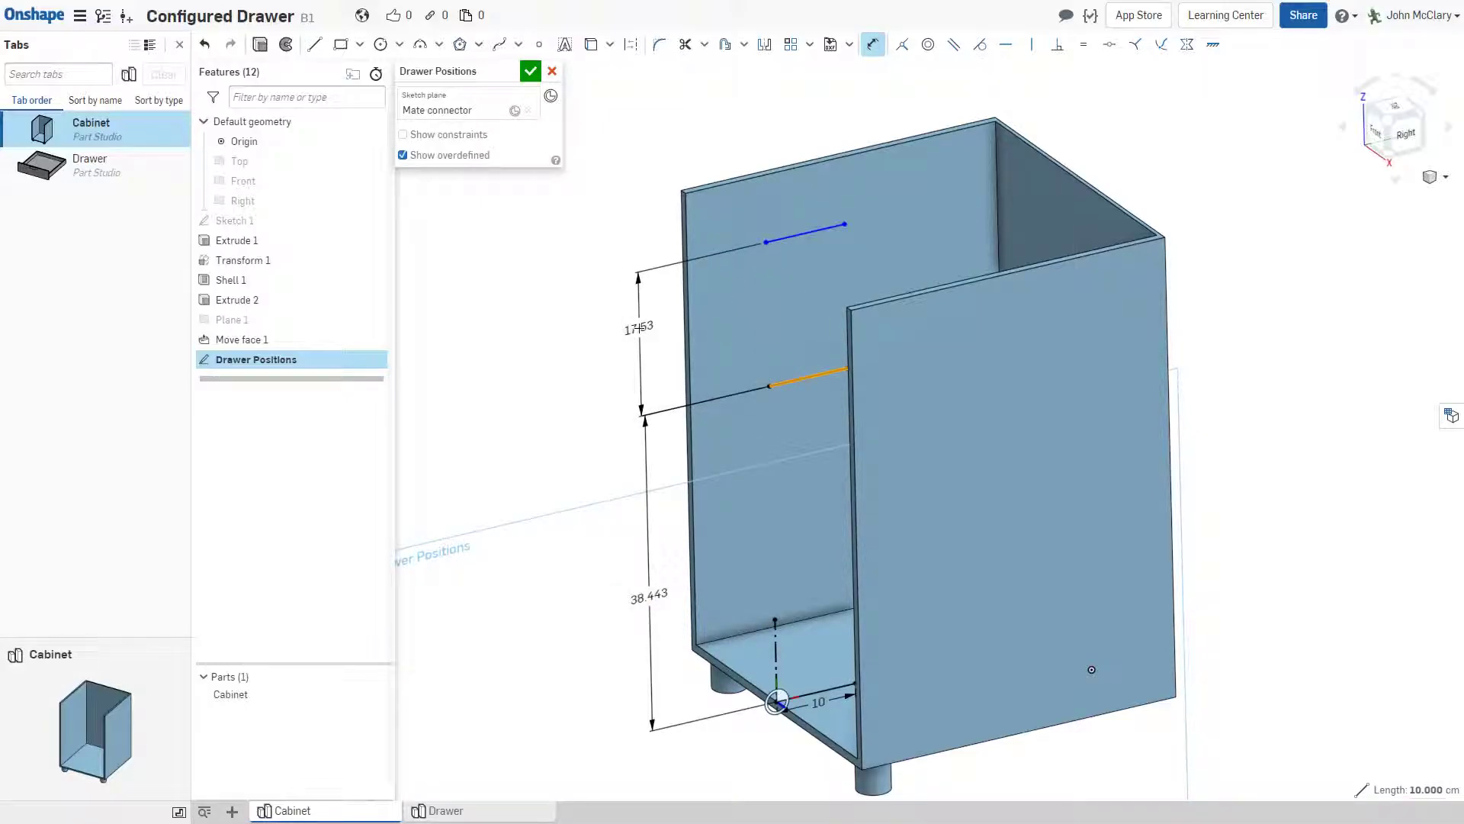
pyautogui.click(637, 332)
pyautogui.press('Return')
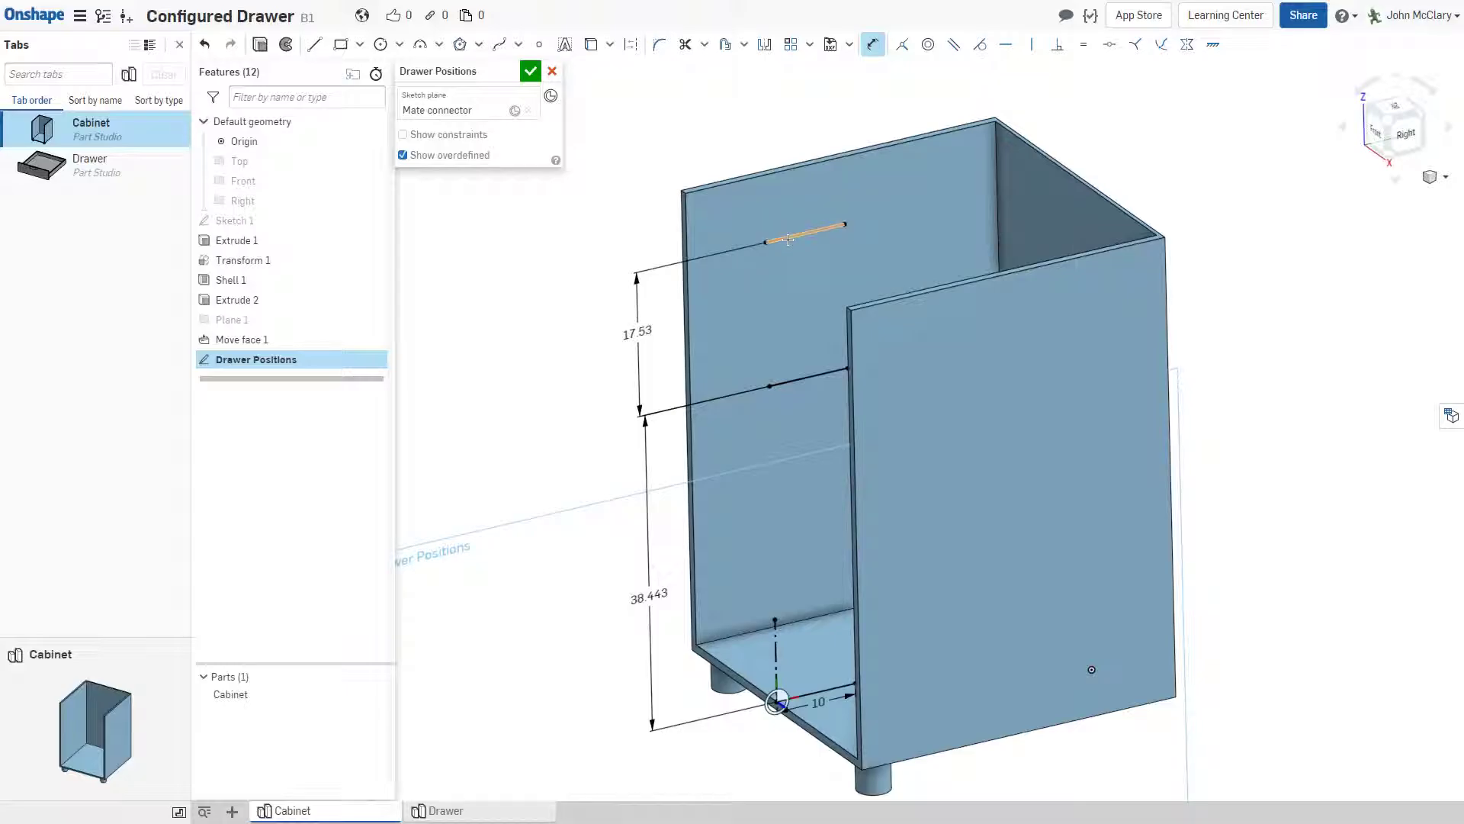
pyautogui.click(804, 234)
pyautogui.scroll(-3, 746, 404)
pyautogui.scroll(2, 747, 231)
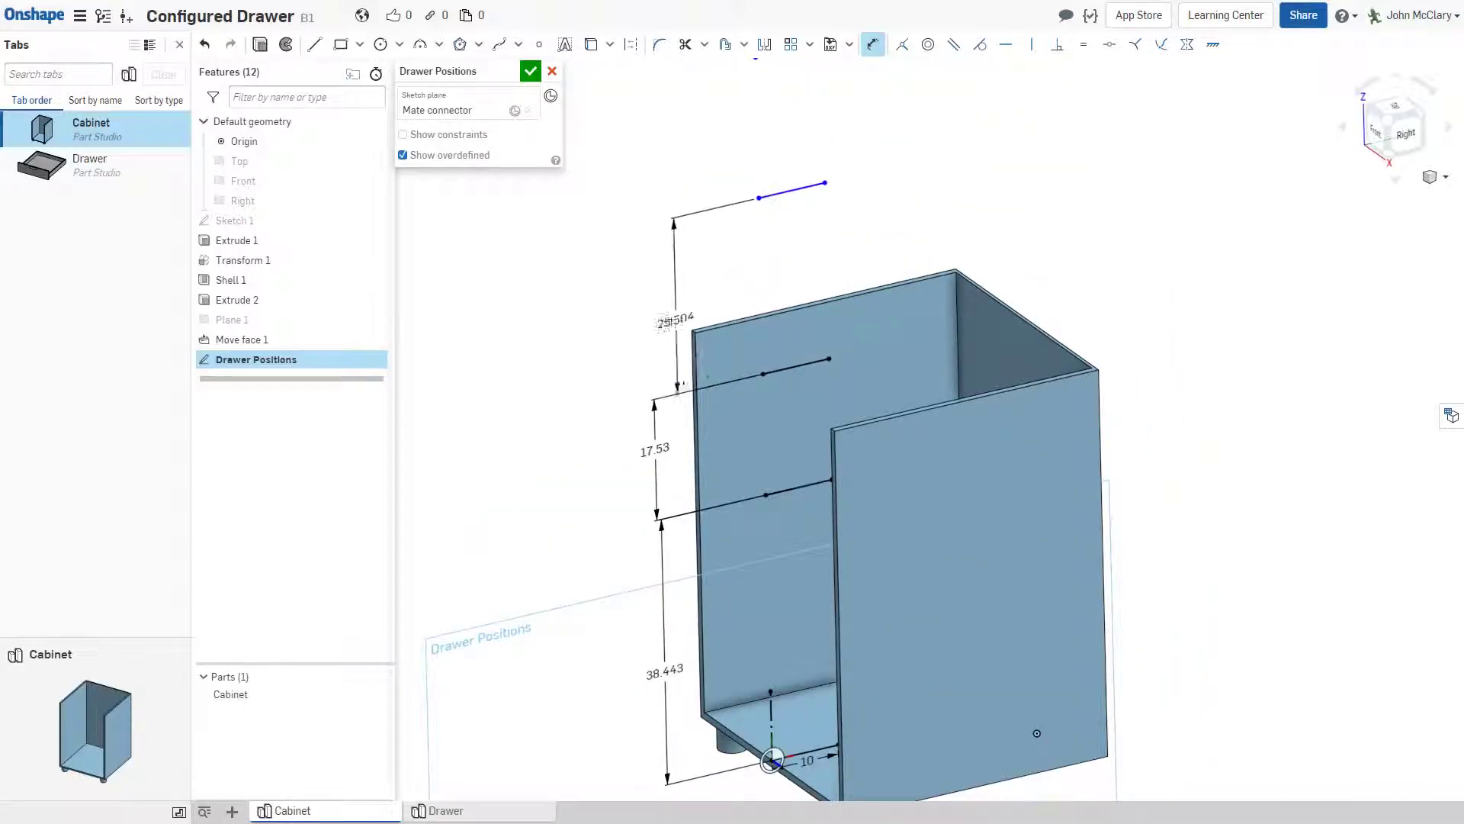
pyautogui.click(656, 315)
pyautogui.press('Return')
# Dimension the vertical gap between the fourth and fifth lines, accepting the drawn value, and finish the Drawer Positions sketch
pyautogui.scroll(-2, 701, 378)
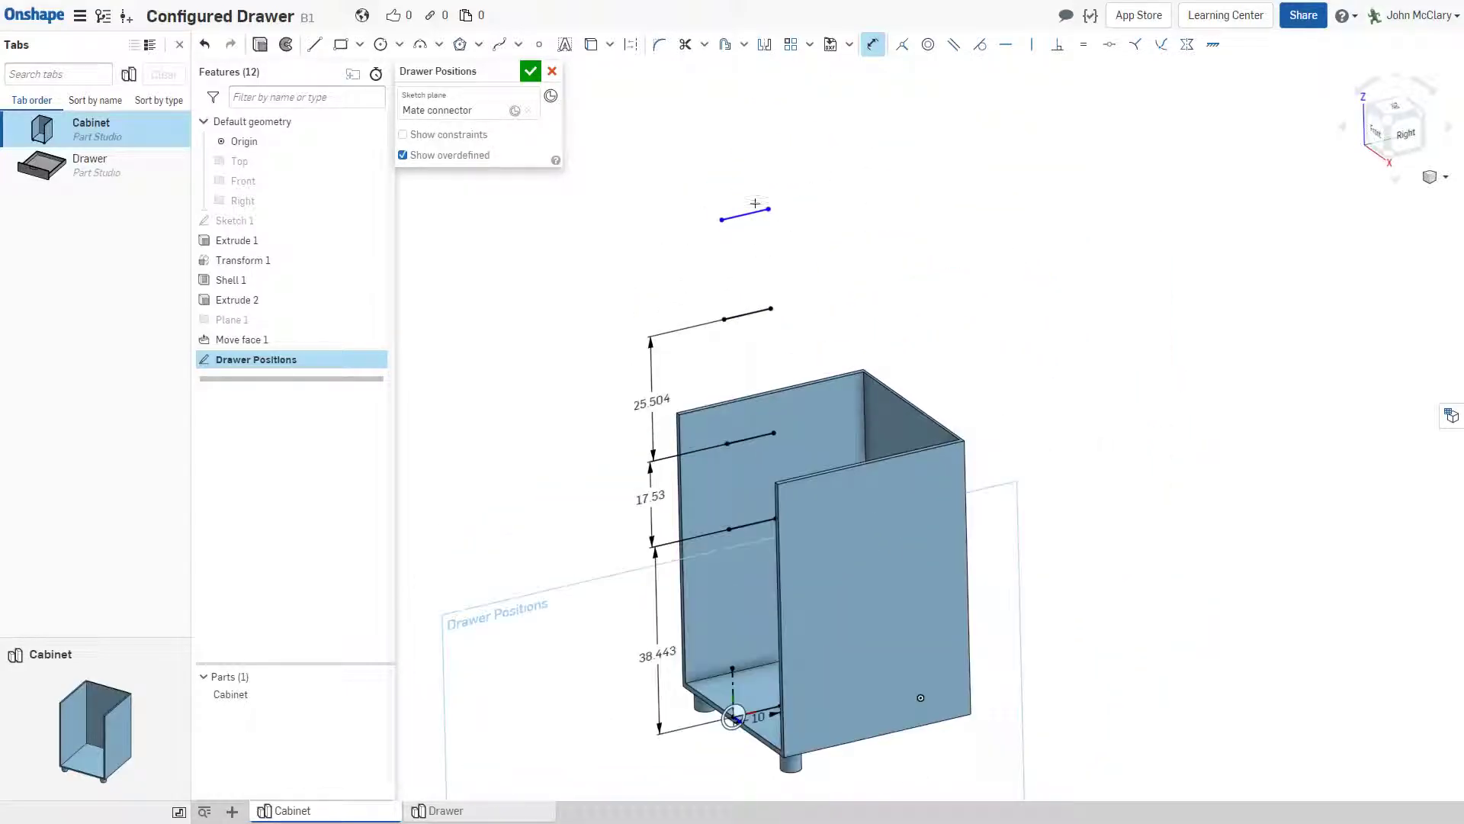
pyautogui.click(733, 320)
pyautogui.click(733, 217)
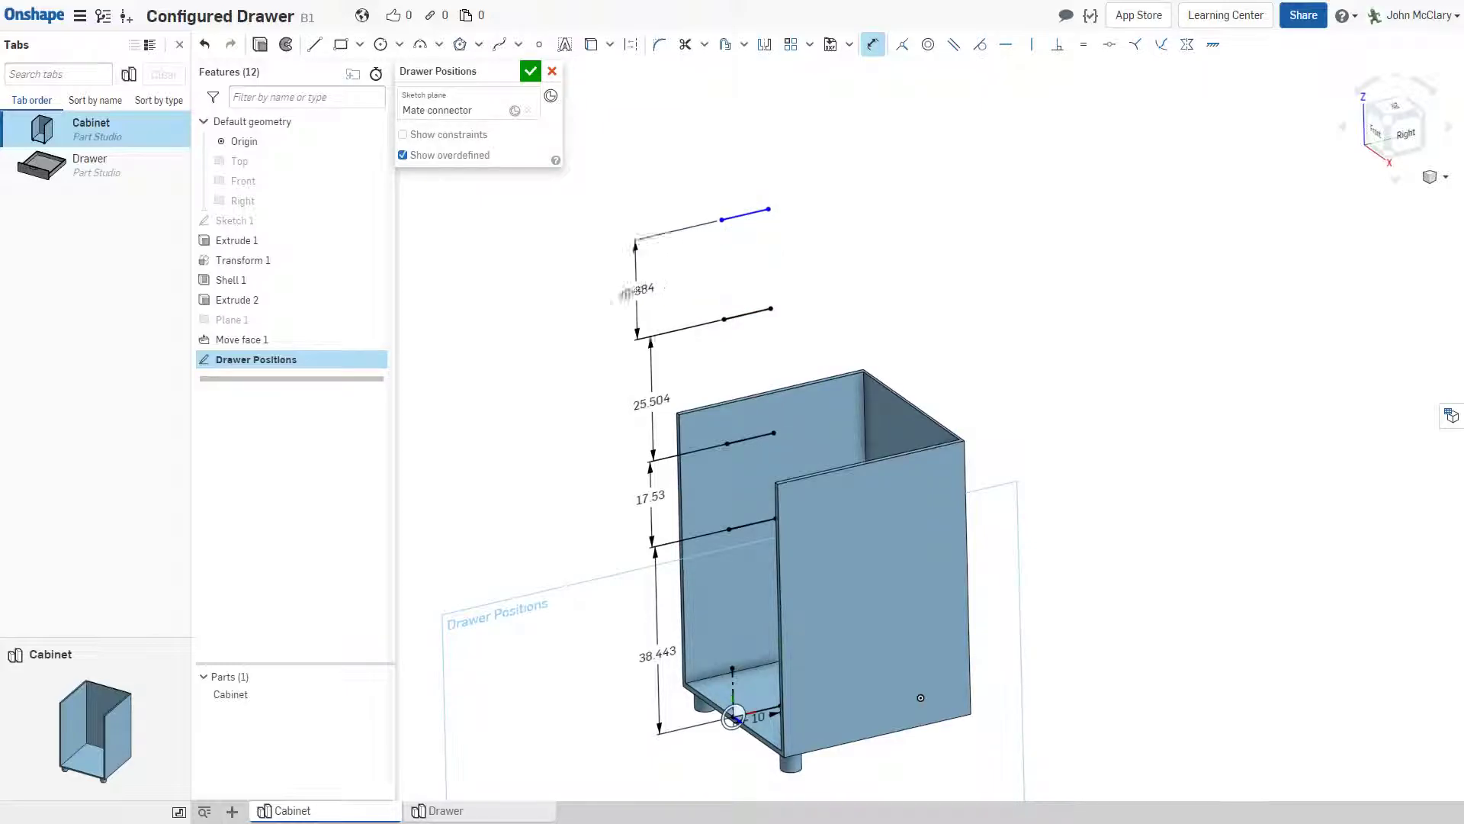
pyautogui.click(641, 290)
pyautogui.press('Return')
pyautogui.scroll(-3, 647, 462)
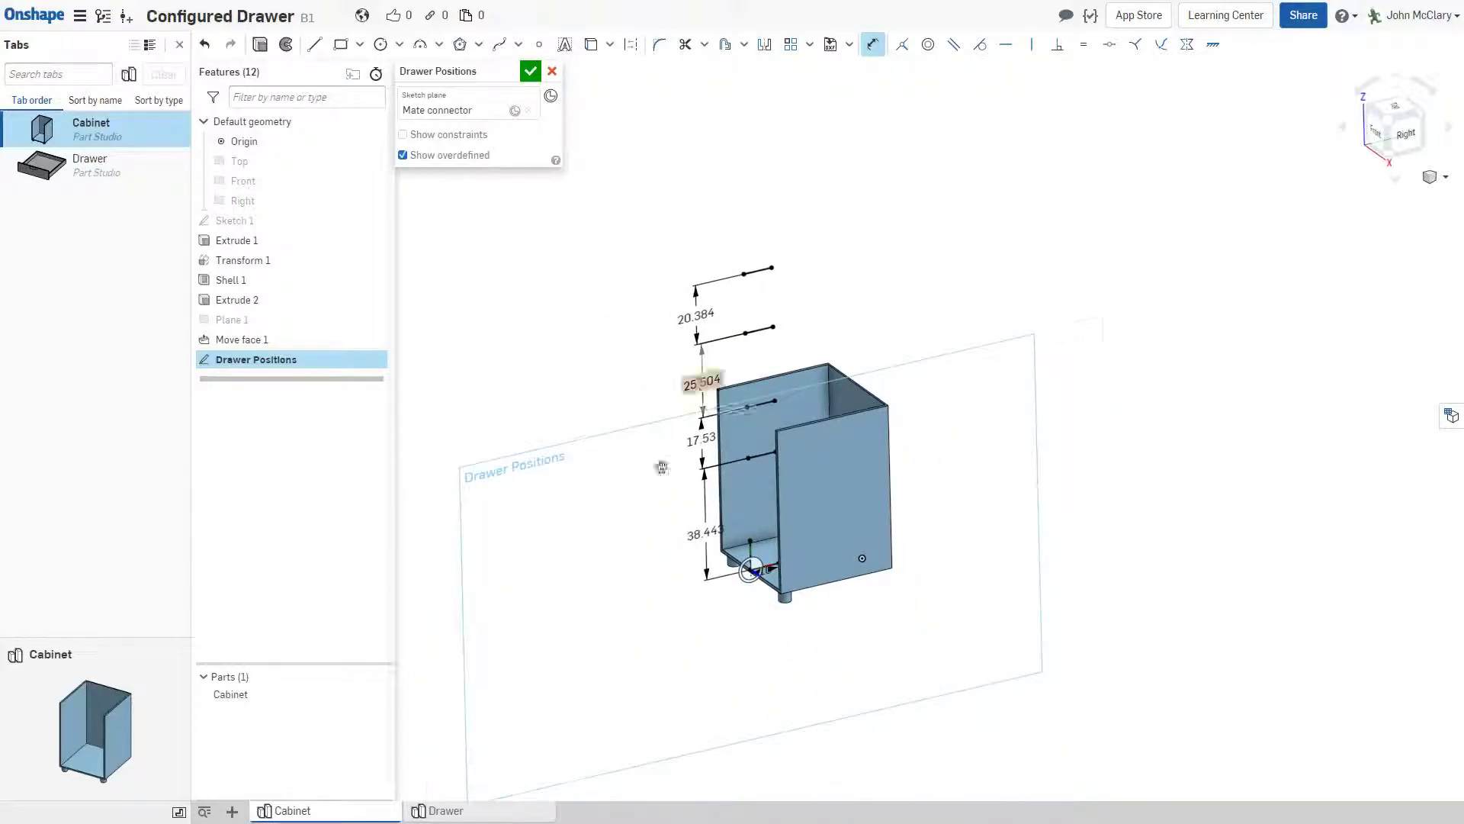
pyautogui.press('Escape')
pyautogui.scroll(3, 647, 464)
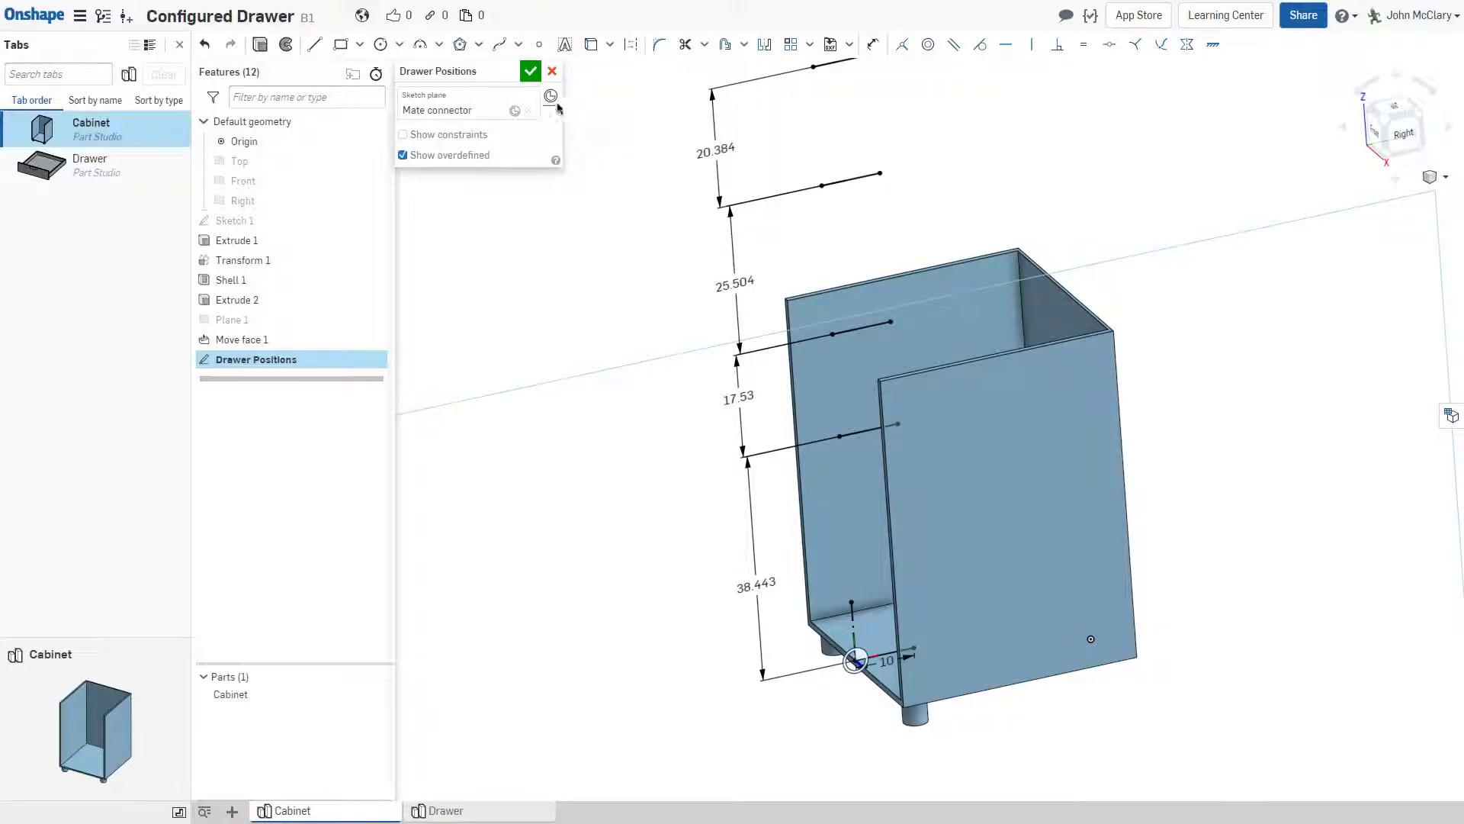
pyautogui.click(534, 74)
# Add a mate connector named "Drawer 1" at the front endpoint of the lowest horizontal sketch line, owned by the Cabinet part
pyautogui.scroll(-2, 679, 339)
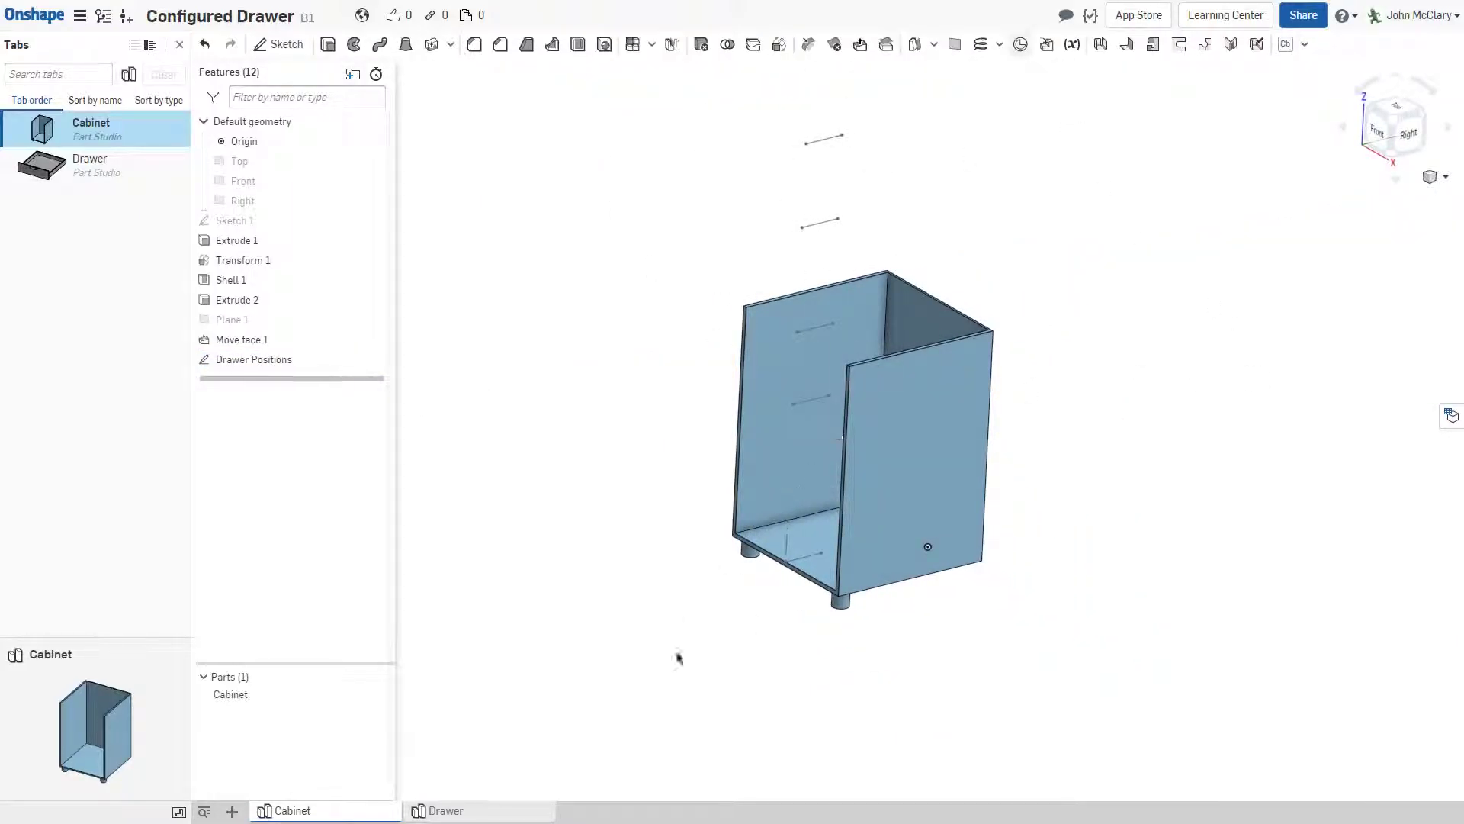
pyautogui.hotkey('ctrl', 'm')
pyautogui.scroll(3, 668, 664)
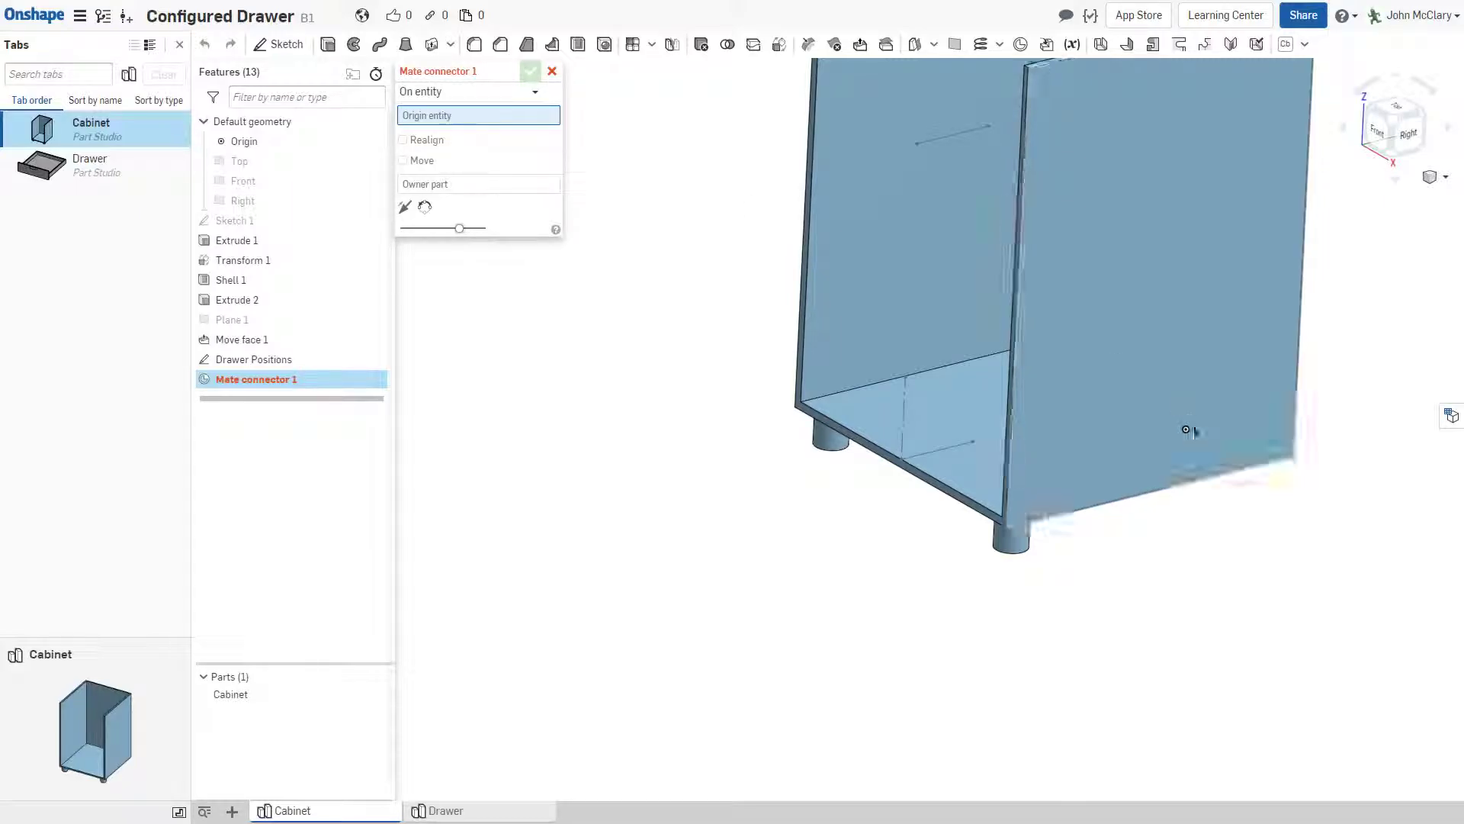
pyautogui.scroll(5, 961, 458)
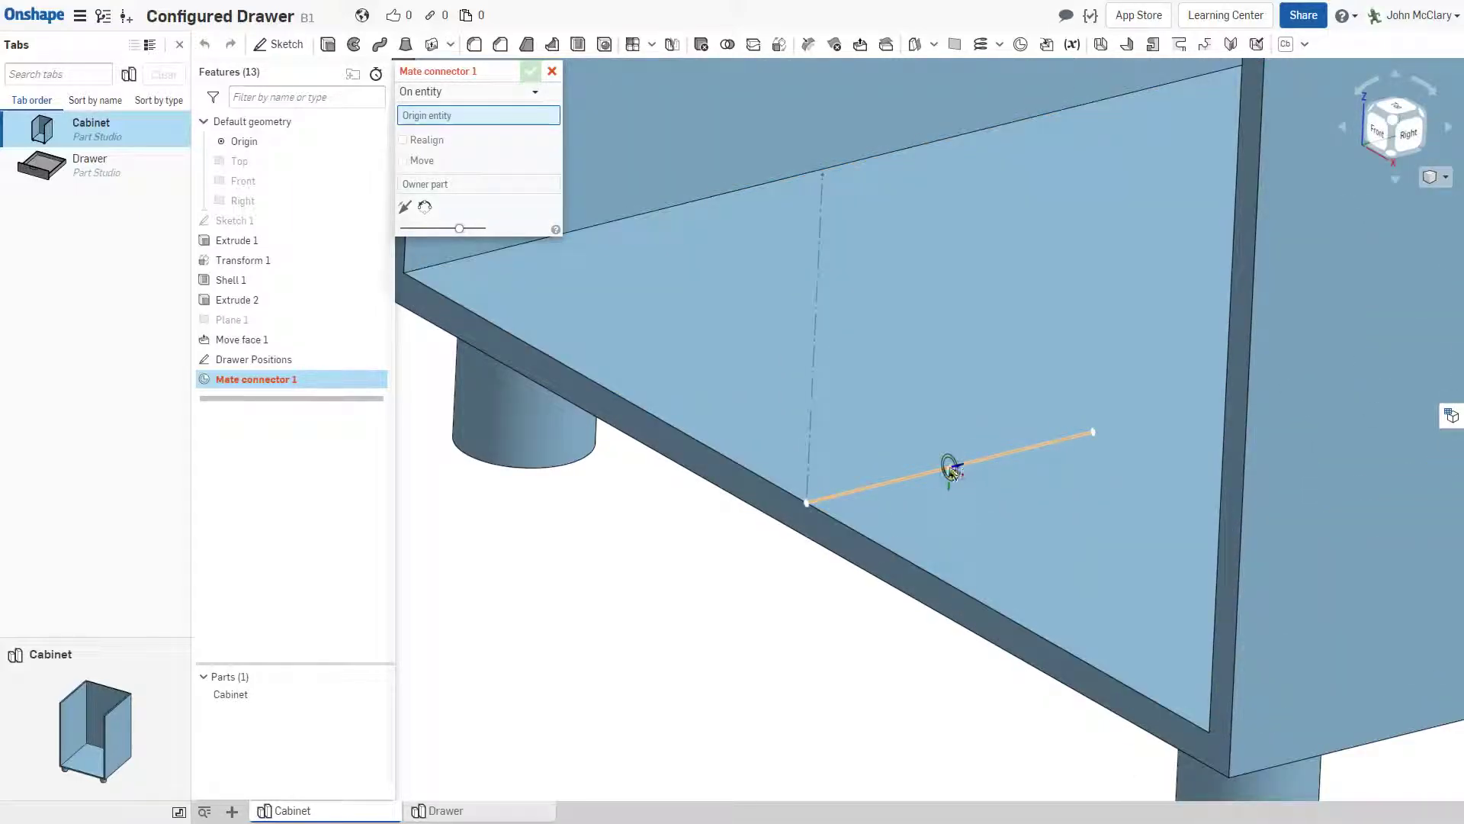
pyautogui.click(830, 495)
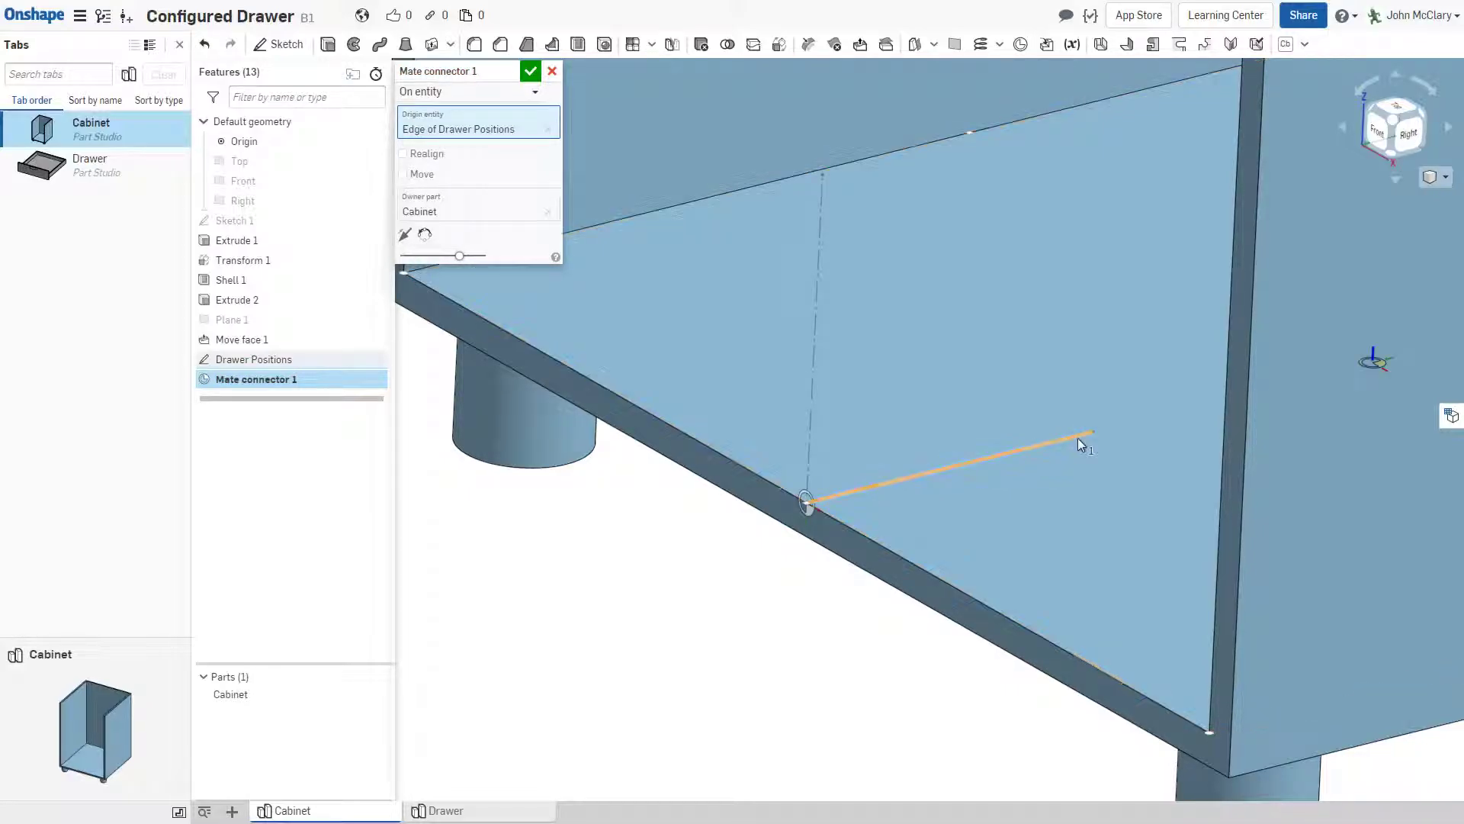
pyautogui.scroll(-5, 1077, 447)
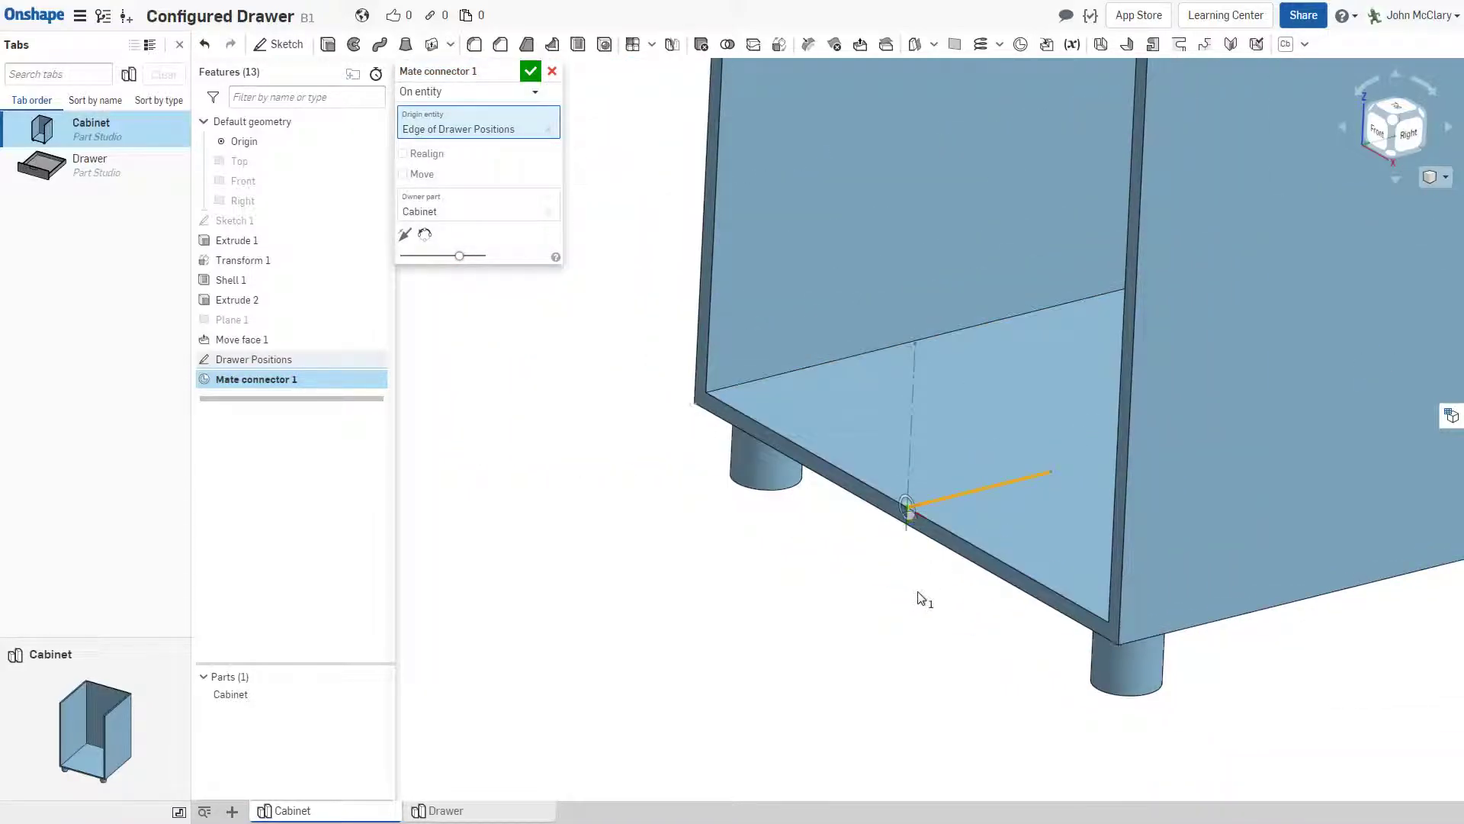
pyautogui.scroll(-2, 857, 584)
pyautogui.moveTo(720, 318); pyautogui.dragTo(677, 330, button='right')
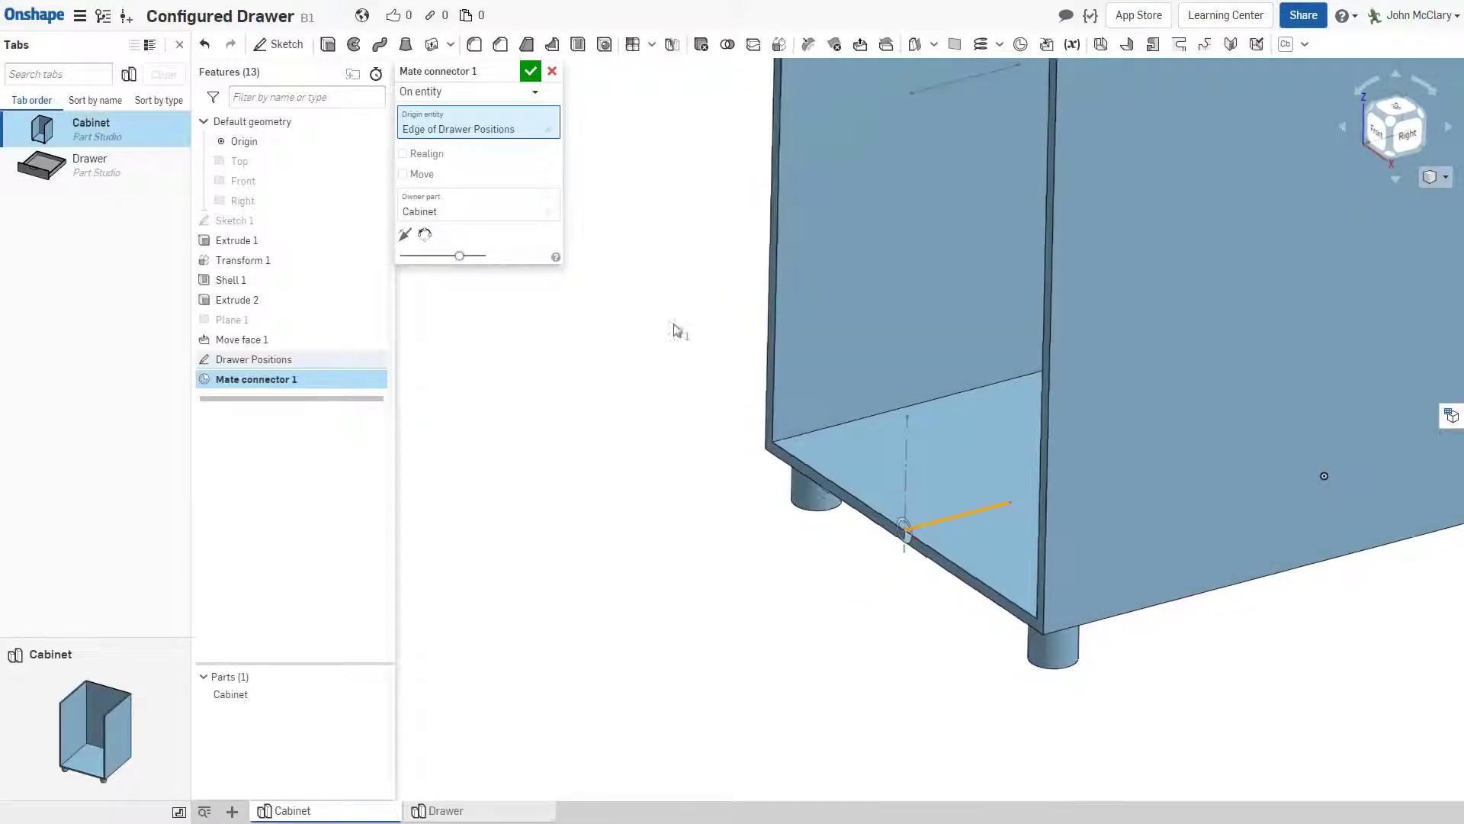
pyautogui.click(509, 72)
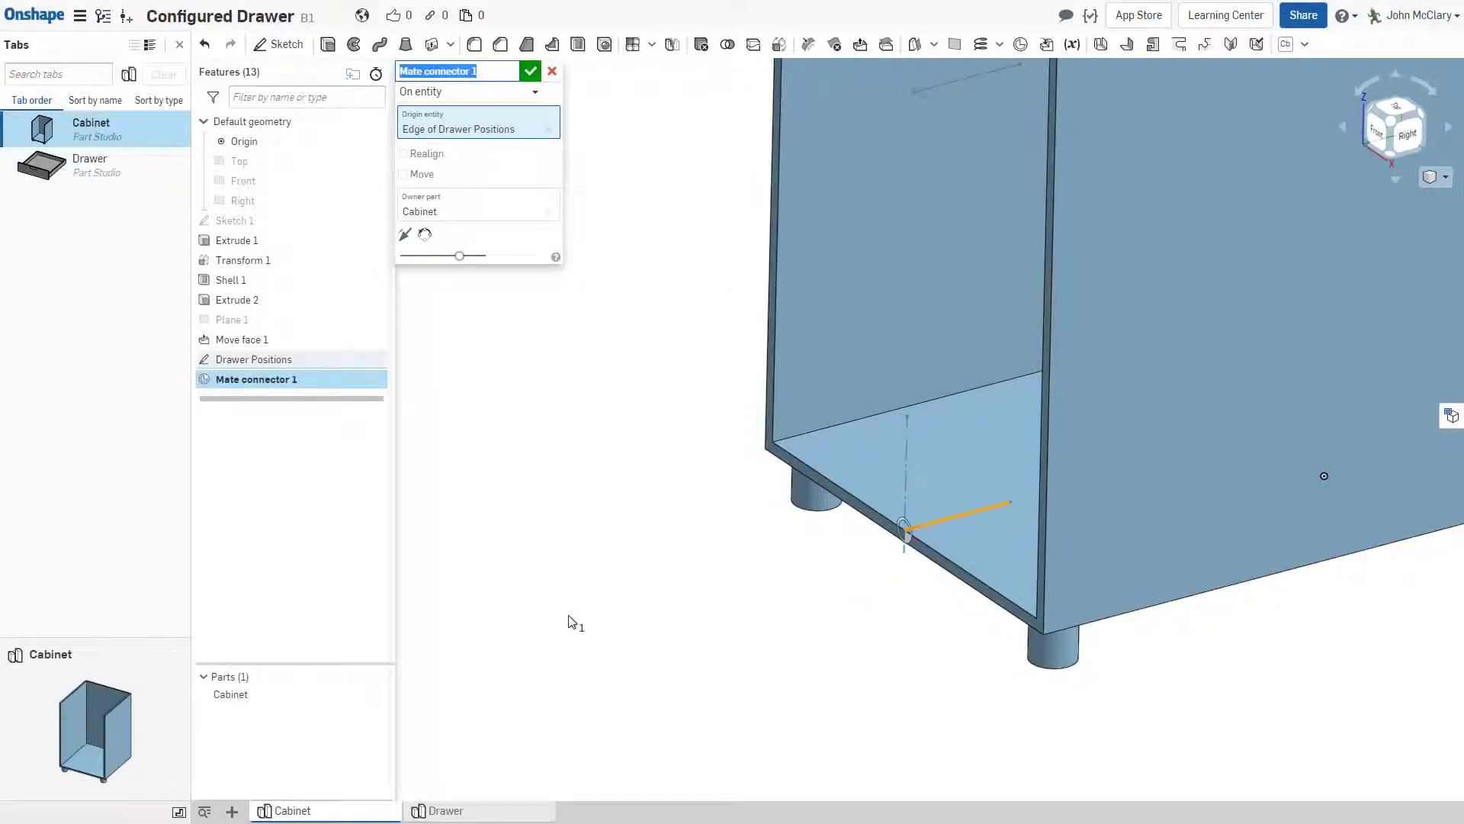
pyautogui.write('Draw')
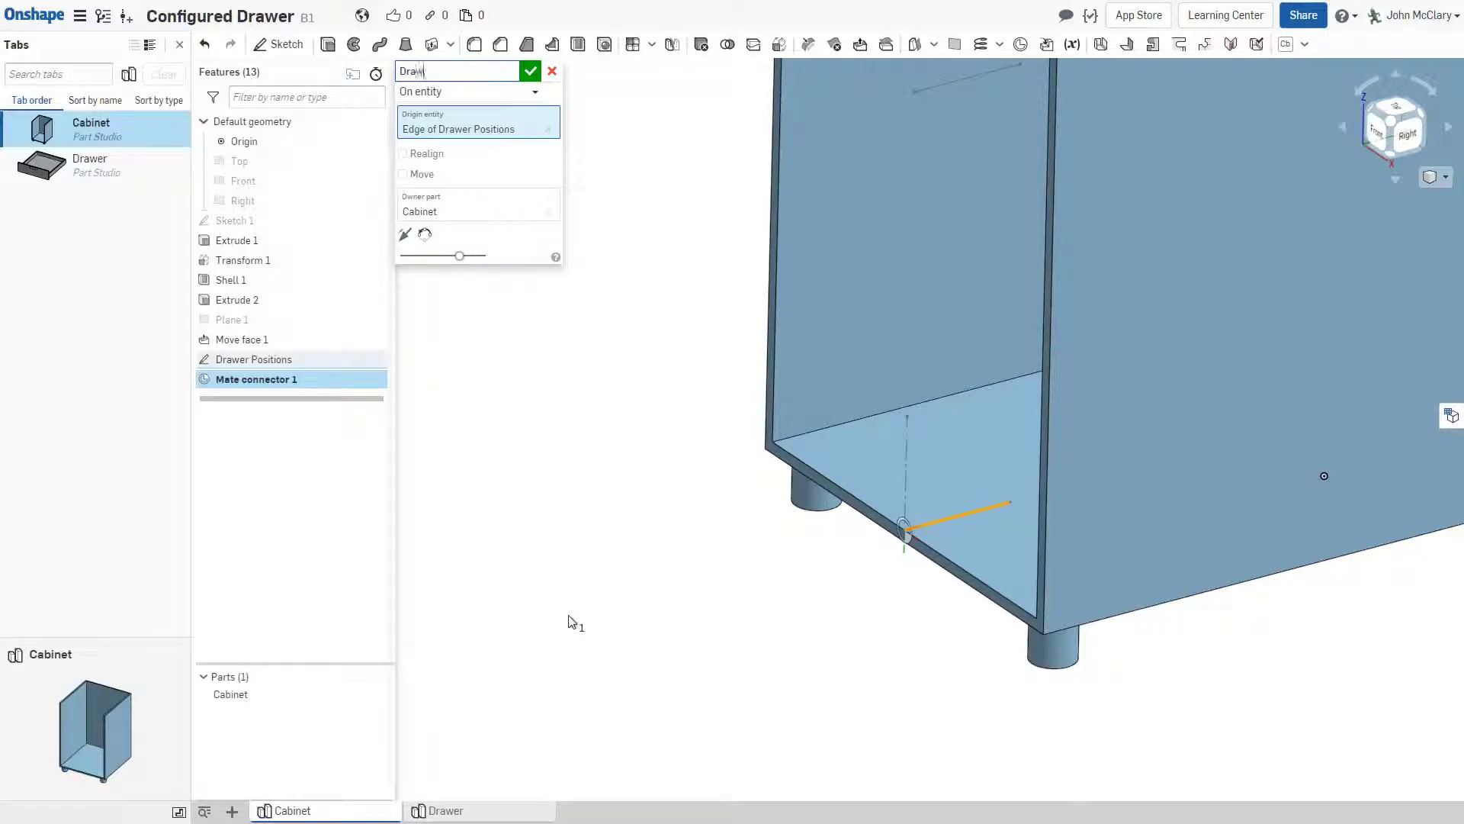
pyautogui.write('er 1')
pyautogui.press('Return')
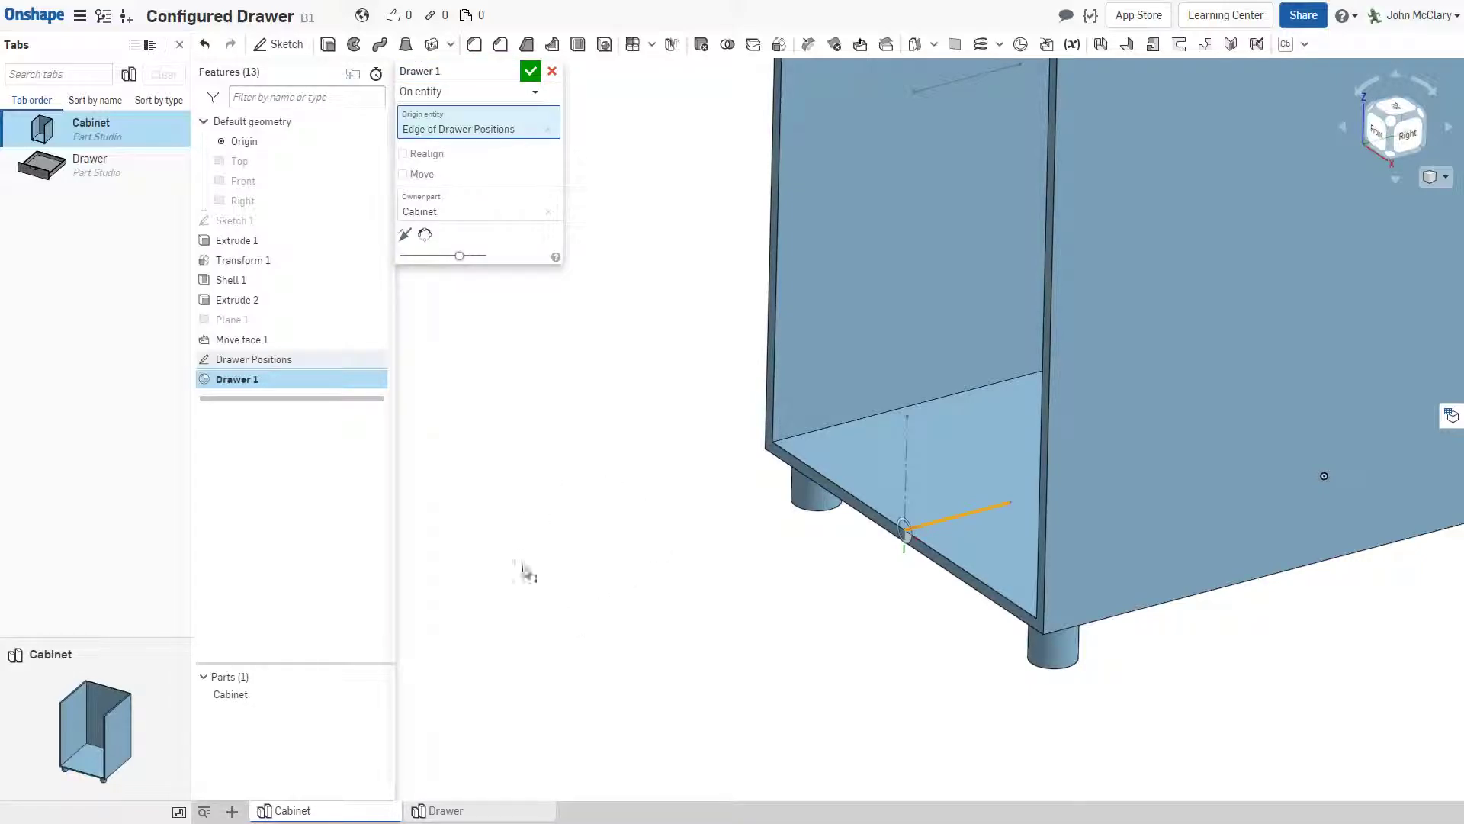
# Add a mate connector named "Drawer 2" at the front endpoint of the second sketch line from the cabinet floor
pyautogui.moveTo(474, 563); pyautogui.dragTo(697, 244, button='right')
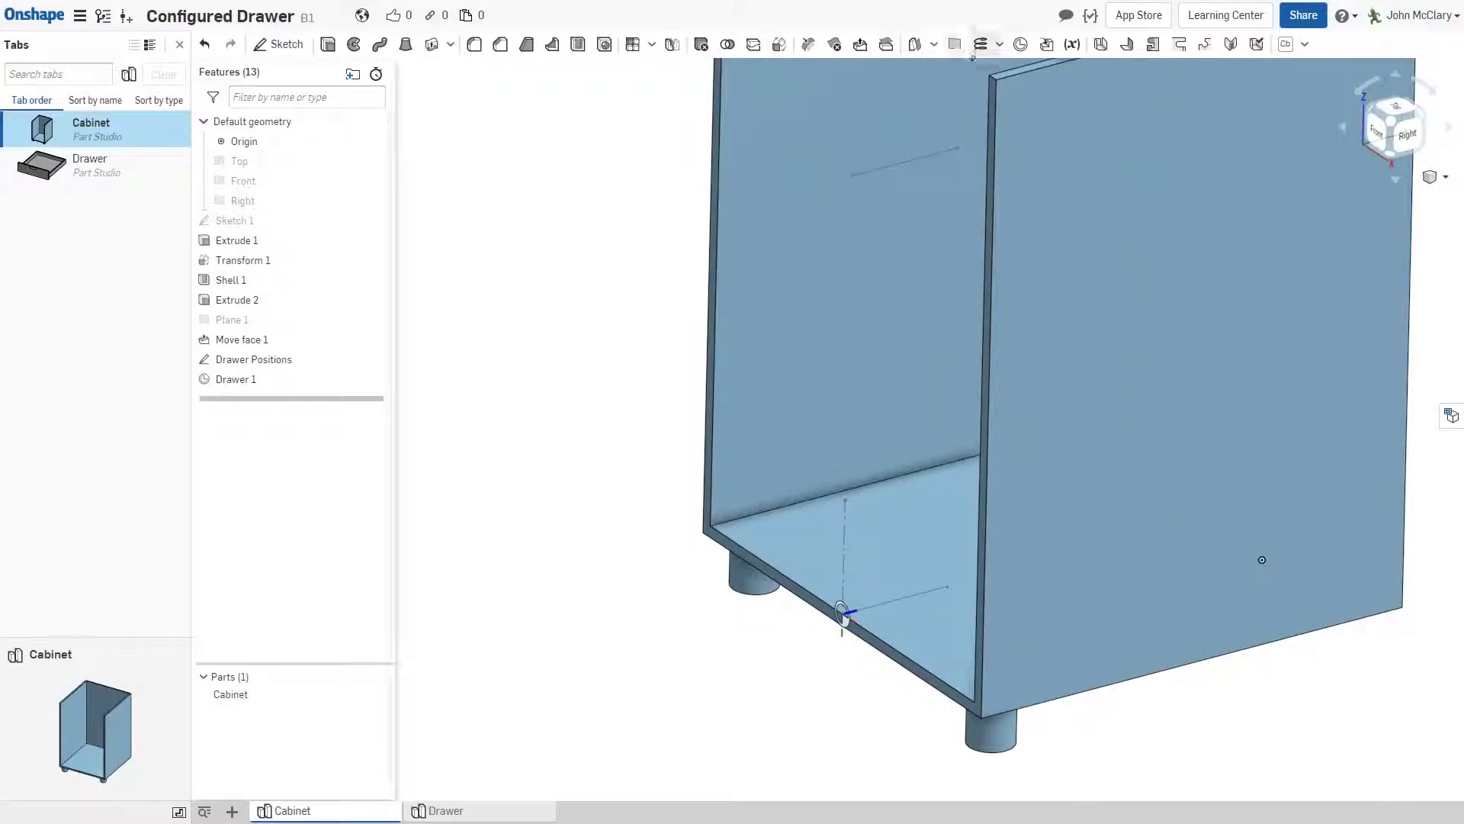
pyautogui.click(1020, 44)
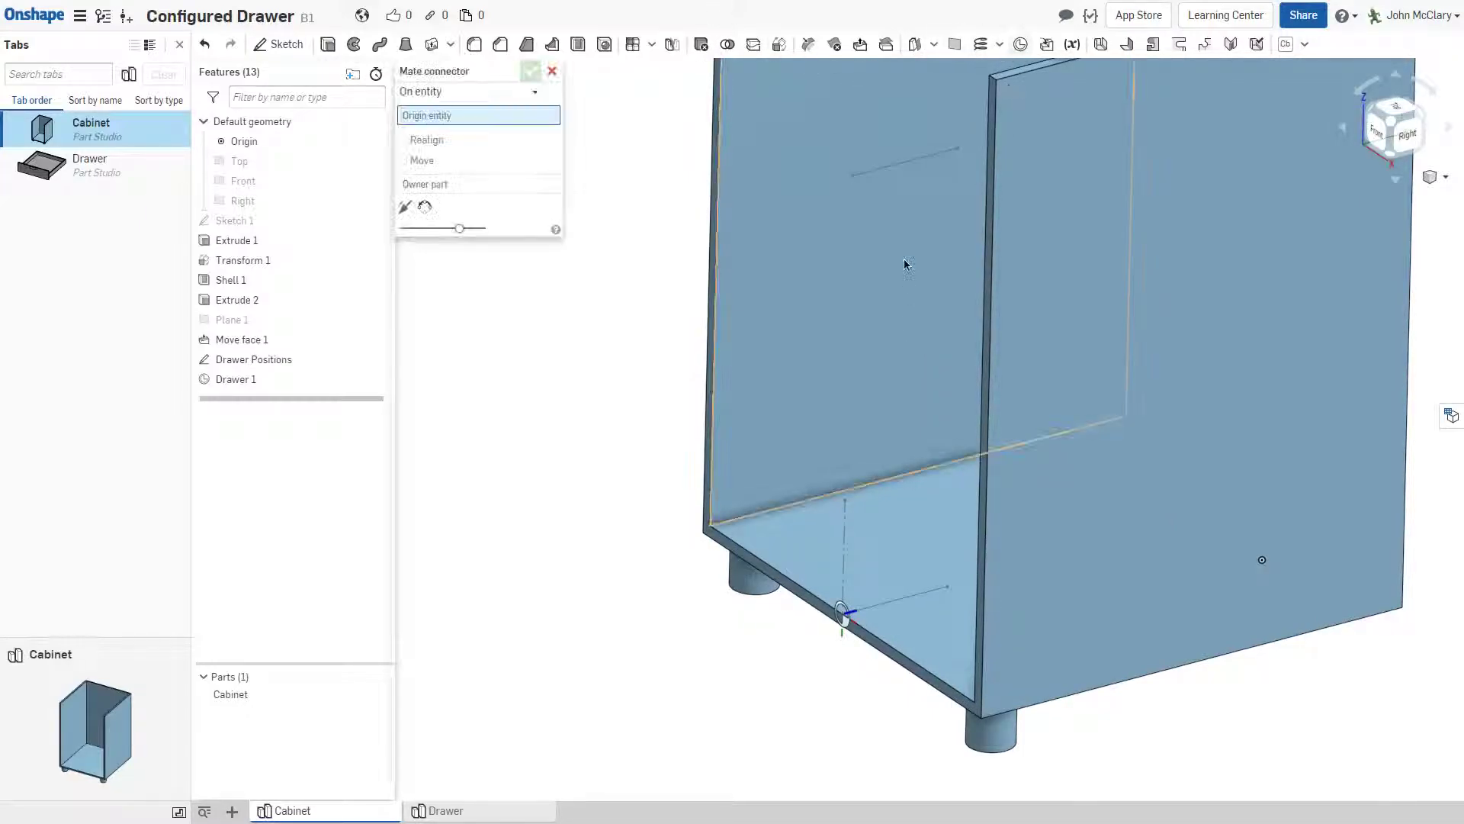
pyautogui.click(852, 175)
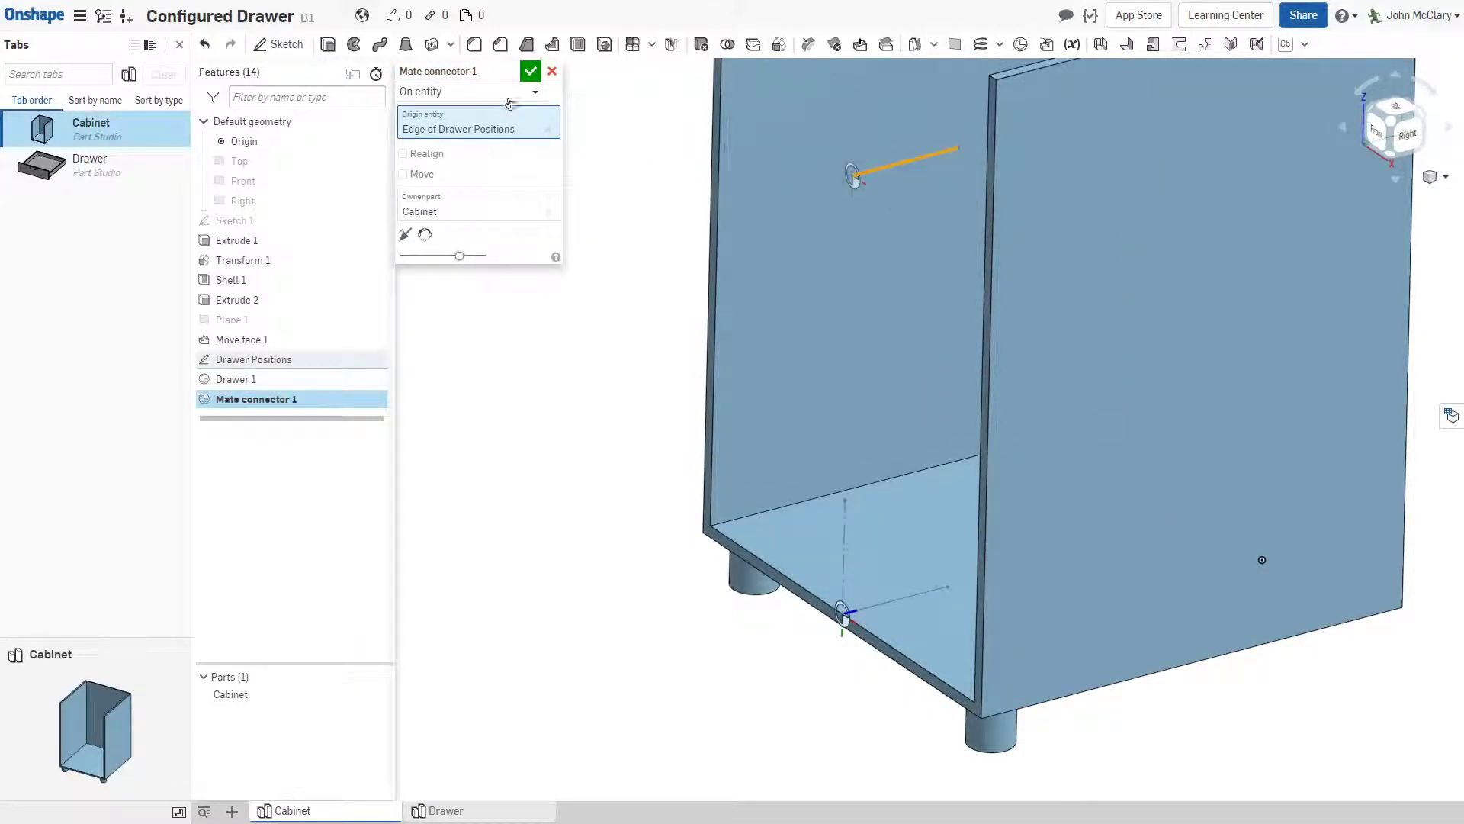
pyautogui.click(510, 72)
pyautogui.write('D')
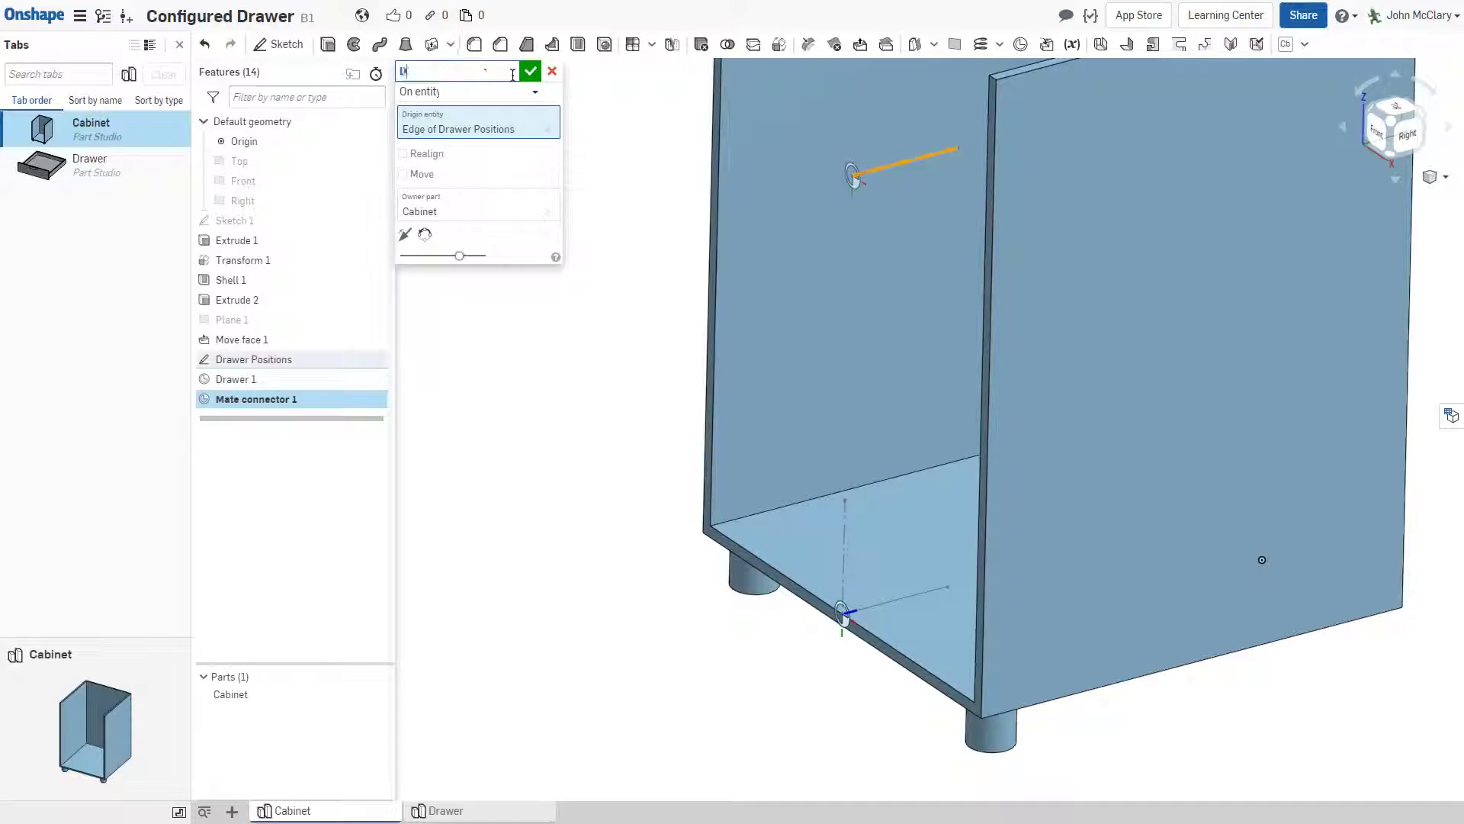
pyautogui.write('rawer 2')
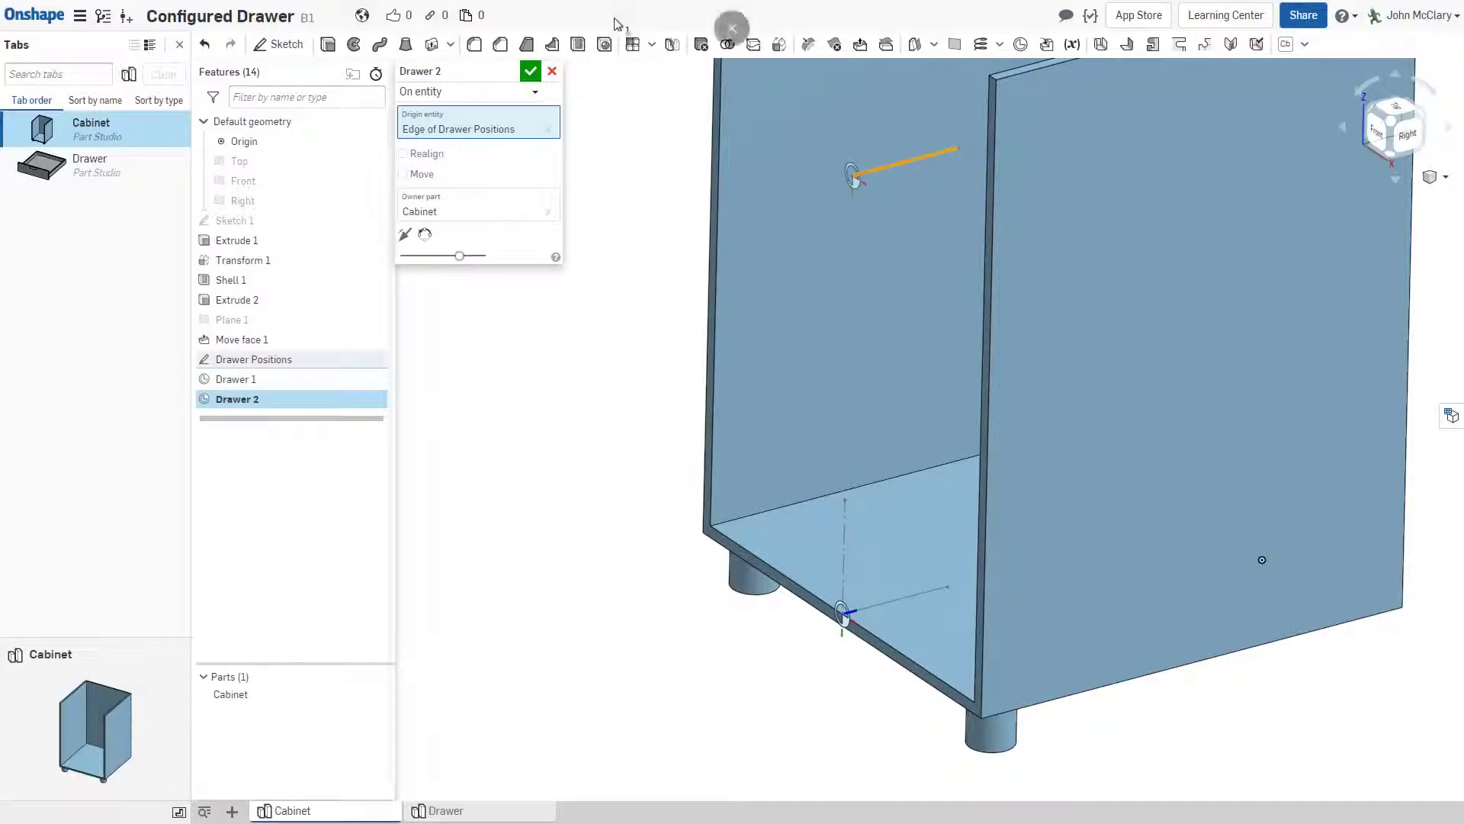
pyautogui.press('Return')
# Add a mate connector named "Drawer 3" at the front endpoint of the third sketch line from the cabinet floor
pyautogui.scroll(-5, 777, 293)
pyautogui.scroll(5, 809, 68)
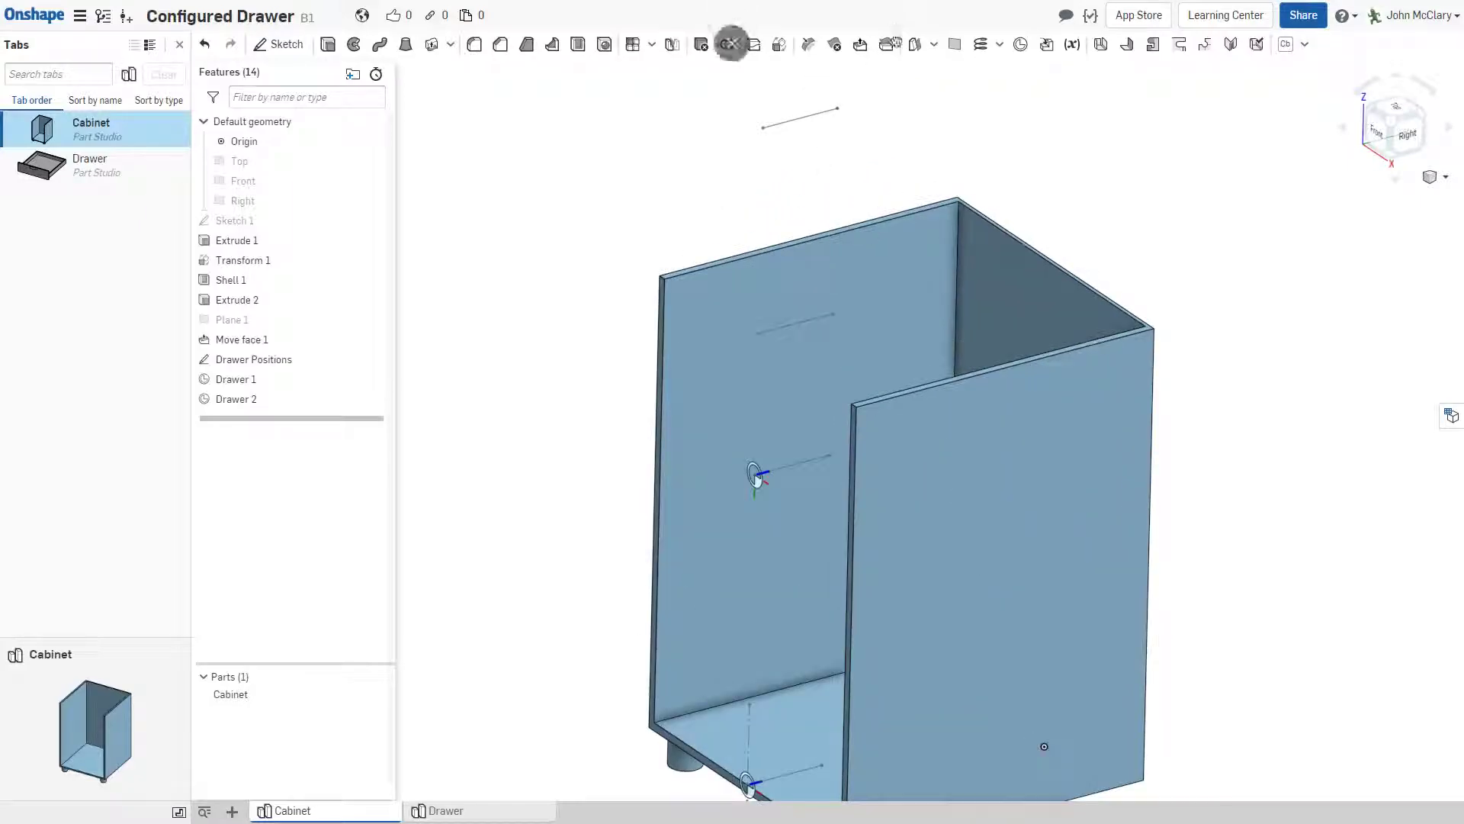
pyautogui.hotkey('ctrl', 'm')
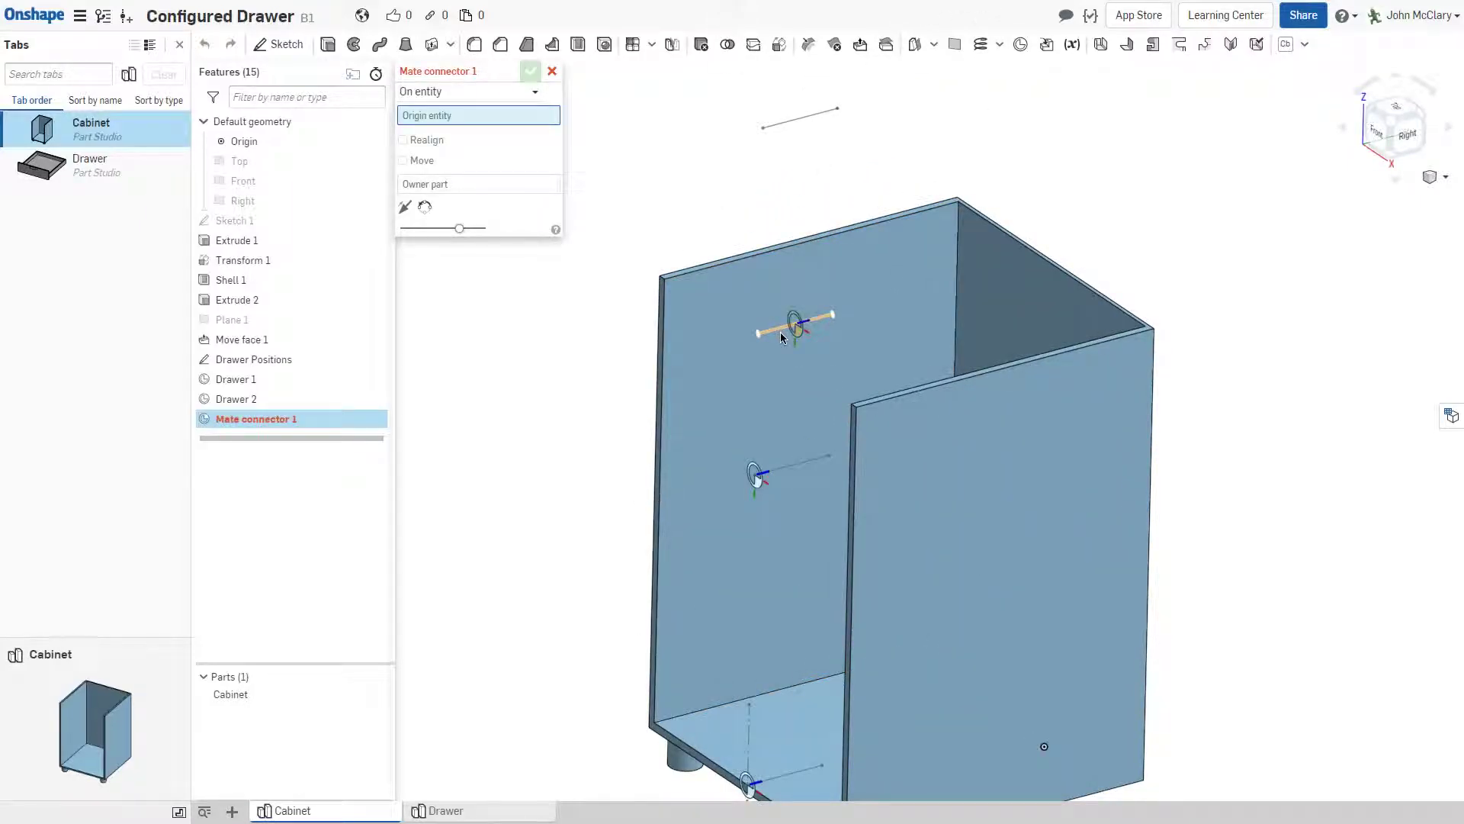
pyautogui.click(765, 331)
pyautogui.hotkey('shift', 'n')
pyautogui.write('IDraw')
pyautogui.press('BackSpace')
pyautogui.press('BackSpace')
pyautogui.press('BackSpace')
pyautogui.press('BackSpace')
pyautogui.press('BackSpace')
pyautogui.write('D')
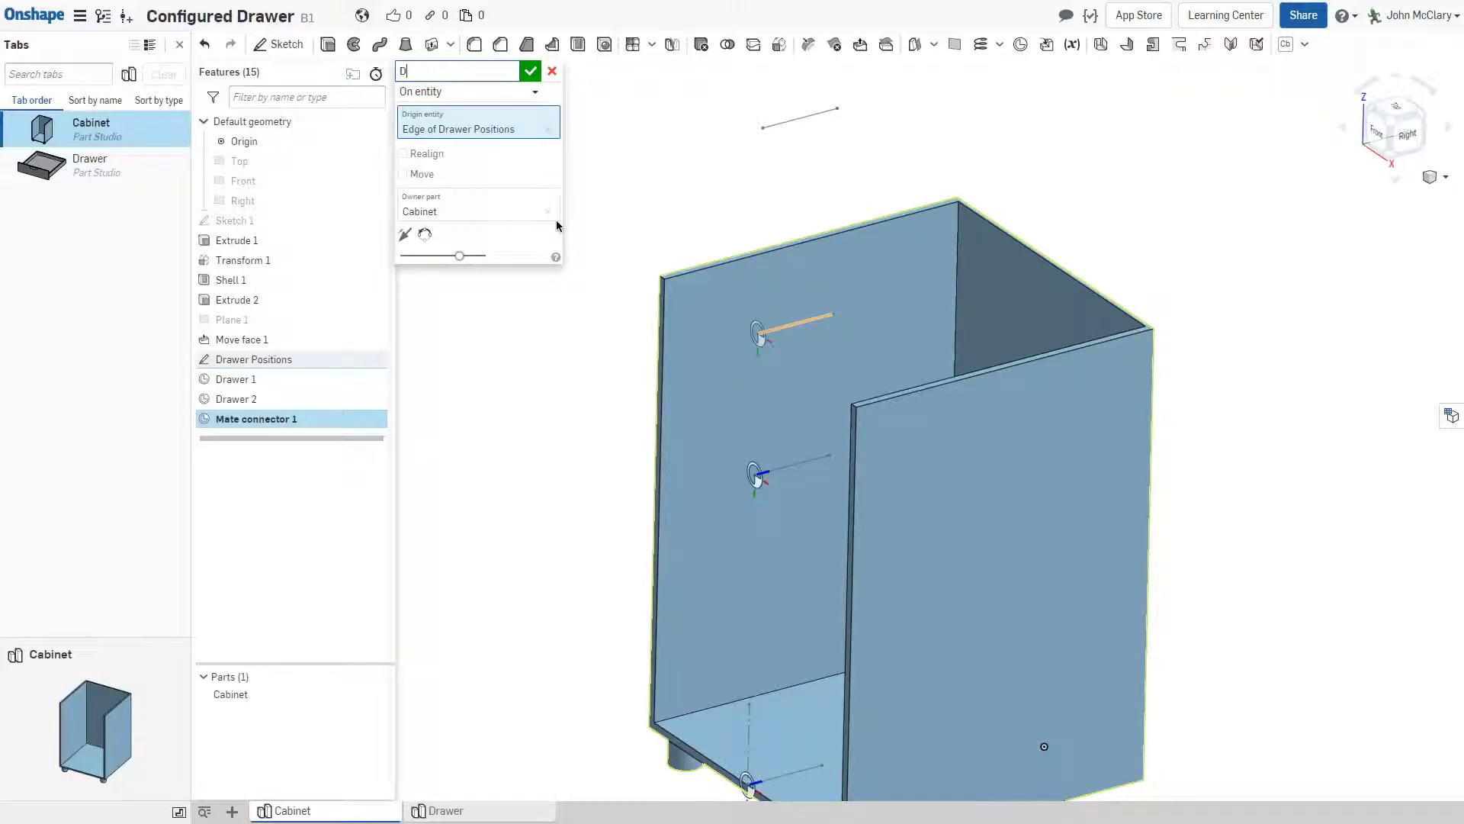
pyautogui.write('rawer 3')
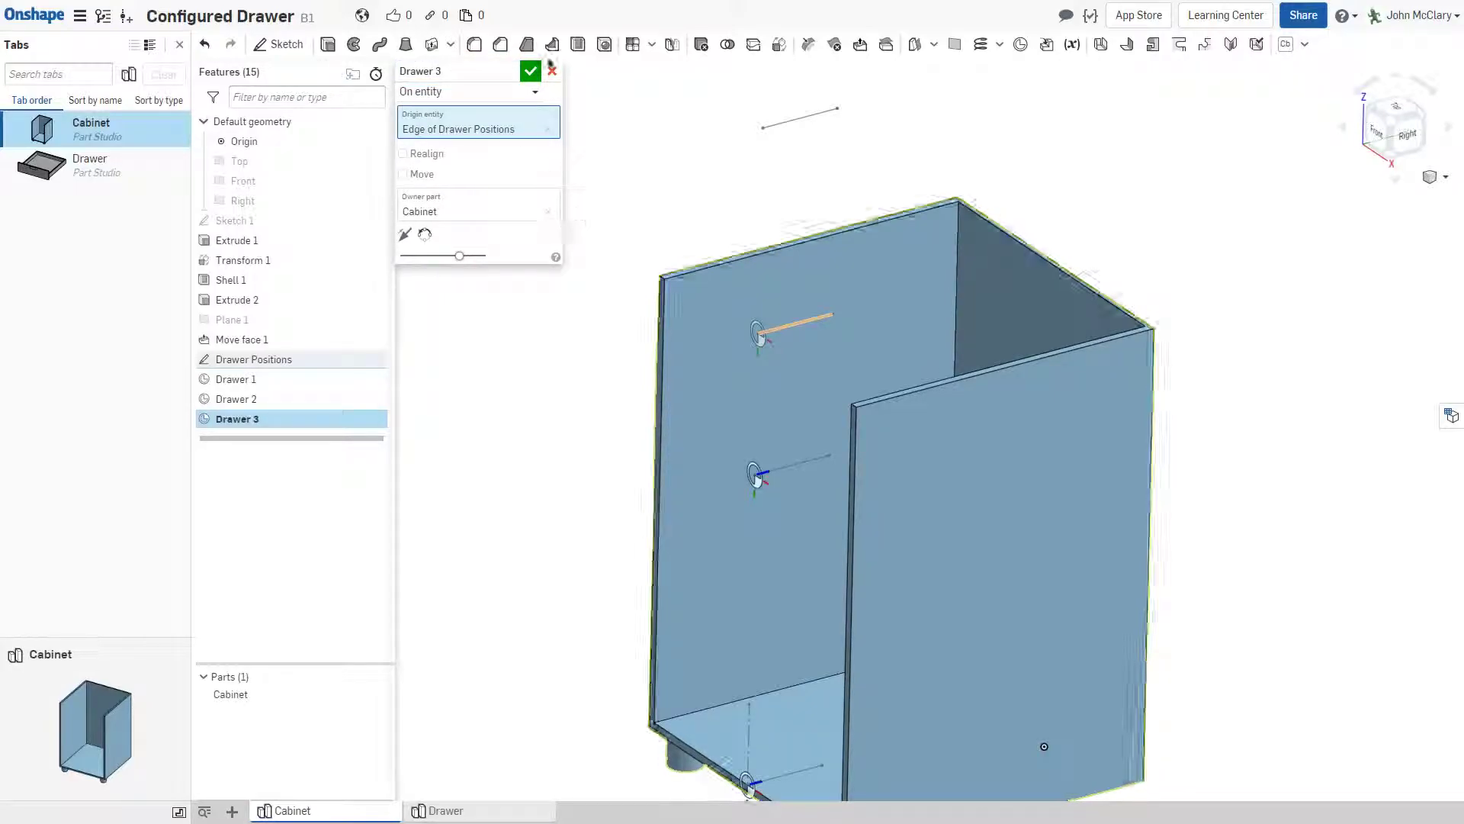
pyautogui.press('Return')
# Add a mate connector named "Drawer 4" at the front endpoint of the fourth sketch line, just above the cabinet
pyautogui.scroll(-3, 587, 99)
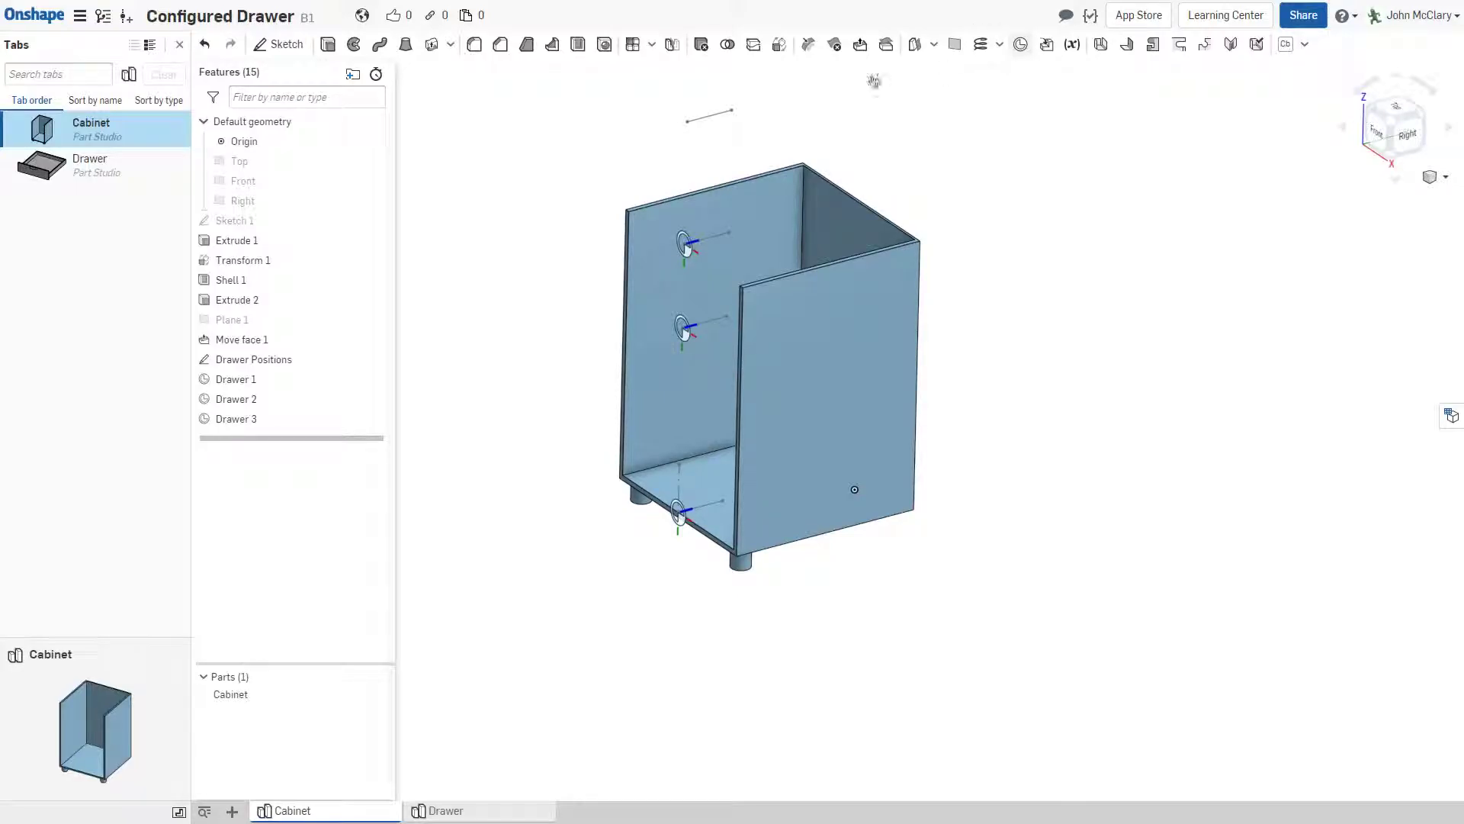
pyautogui.scroll(3, 711, 118)
pyautogui.click(672, 123)
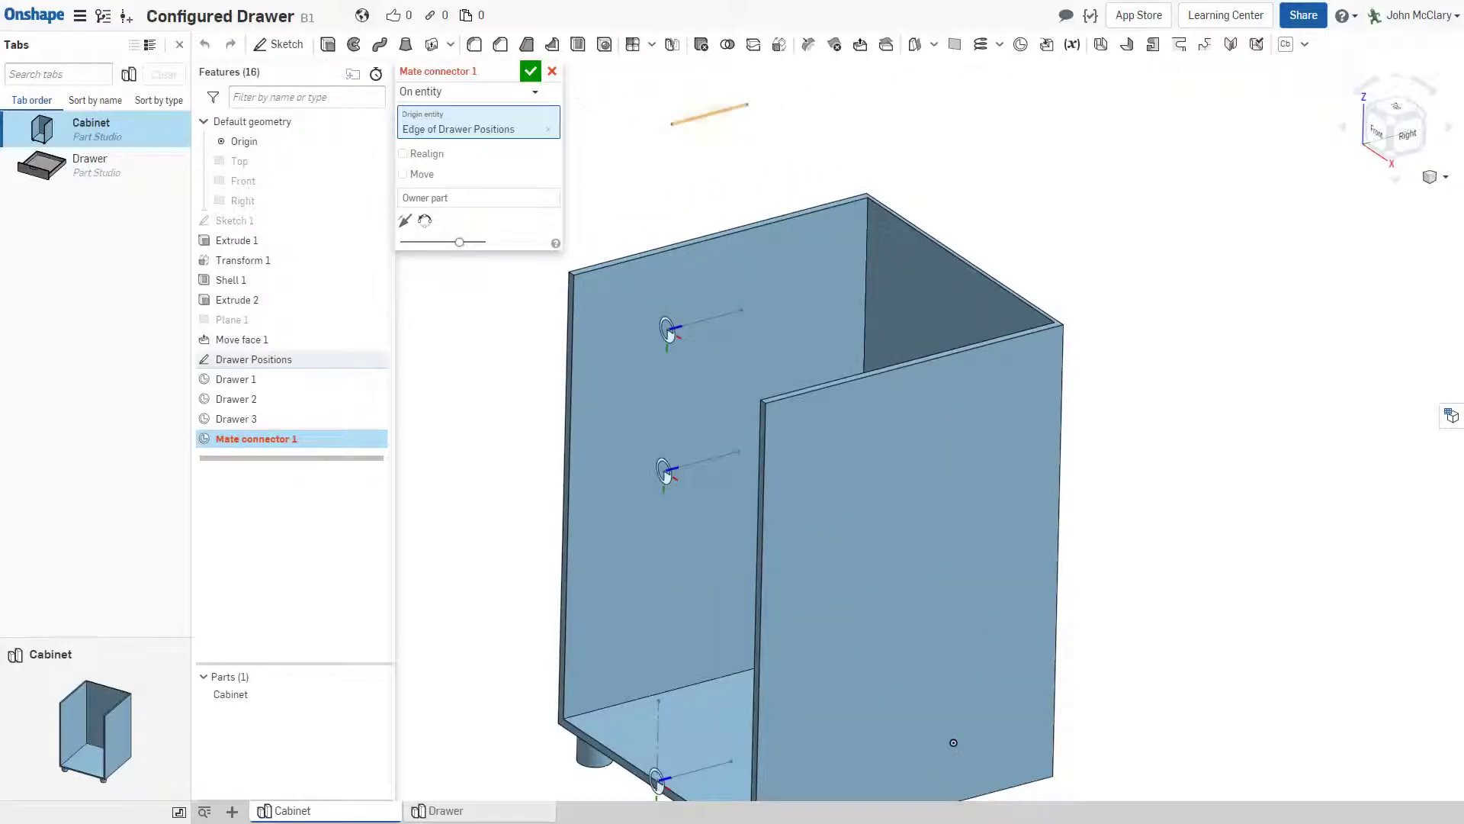
pyautogui.doubleClick(507, 73)
pyautogui.write('Draw')
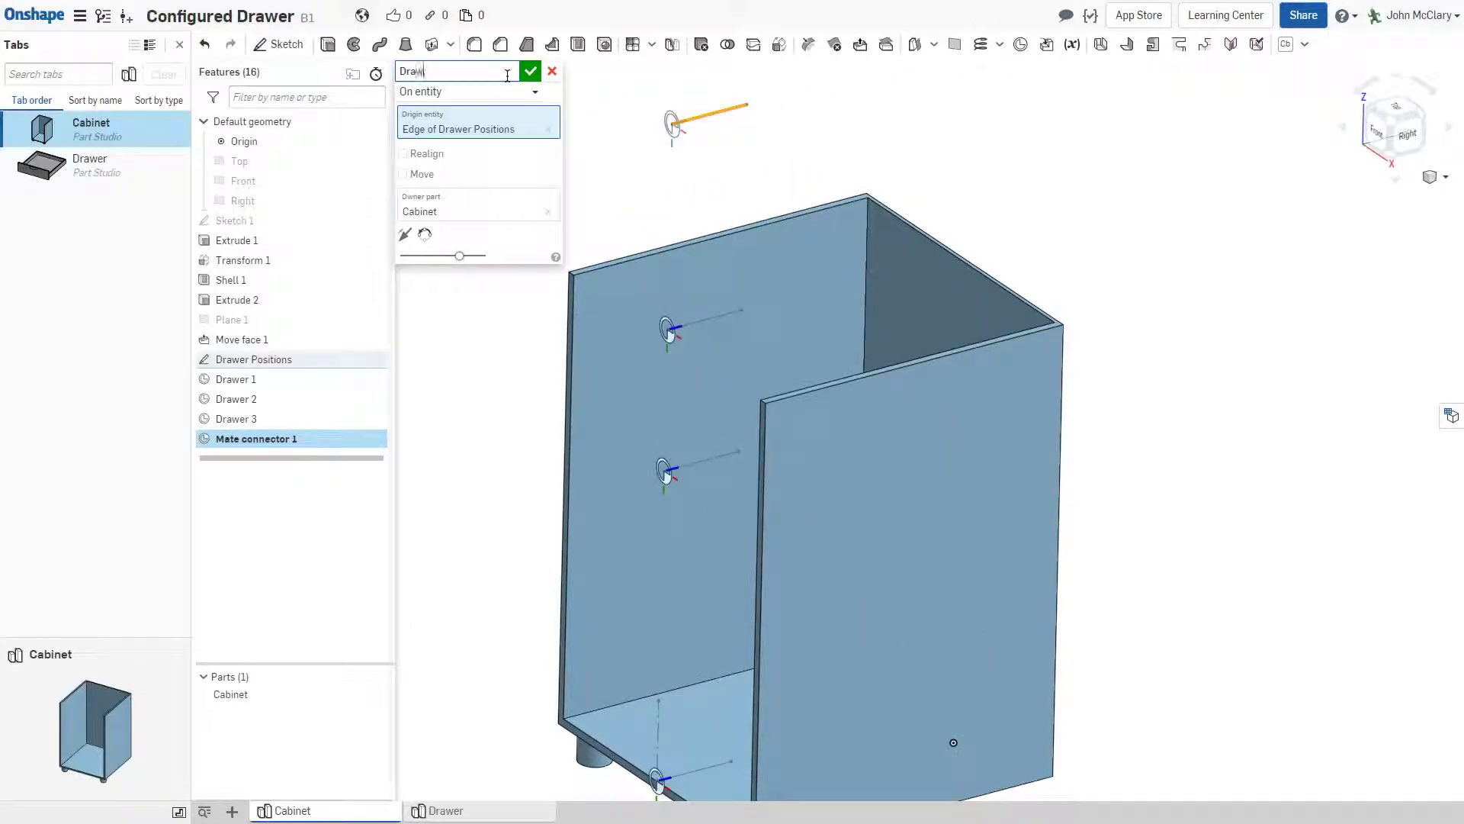
pyautogui.write('er 4')
pyautogui.press('Return')
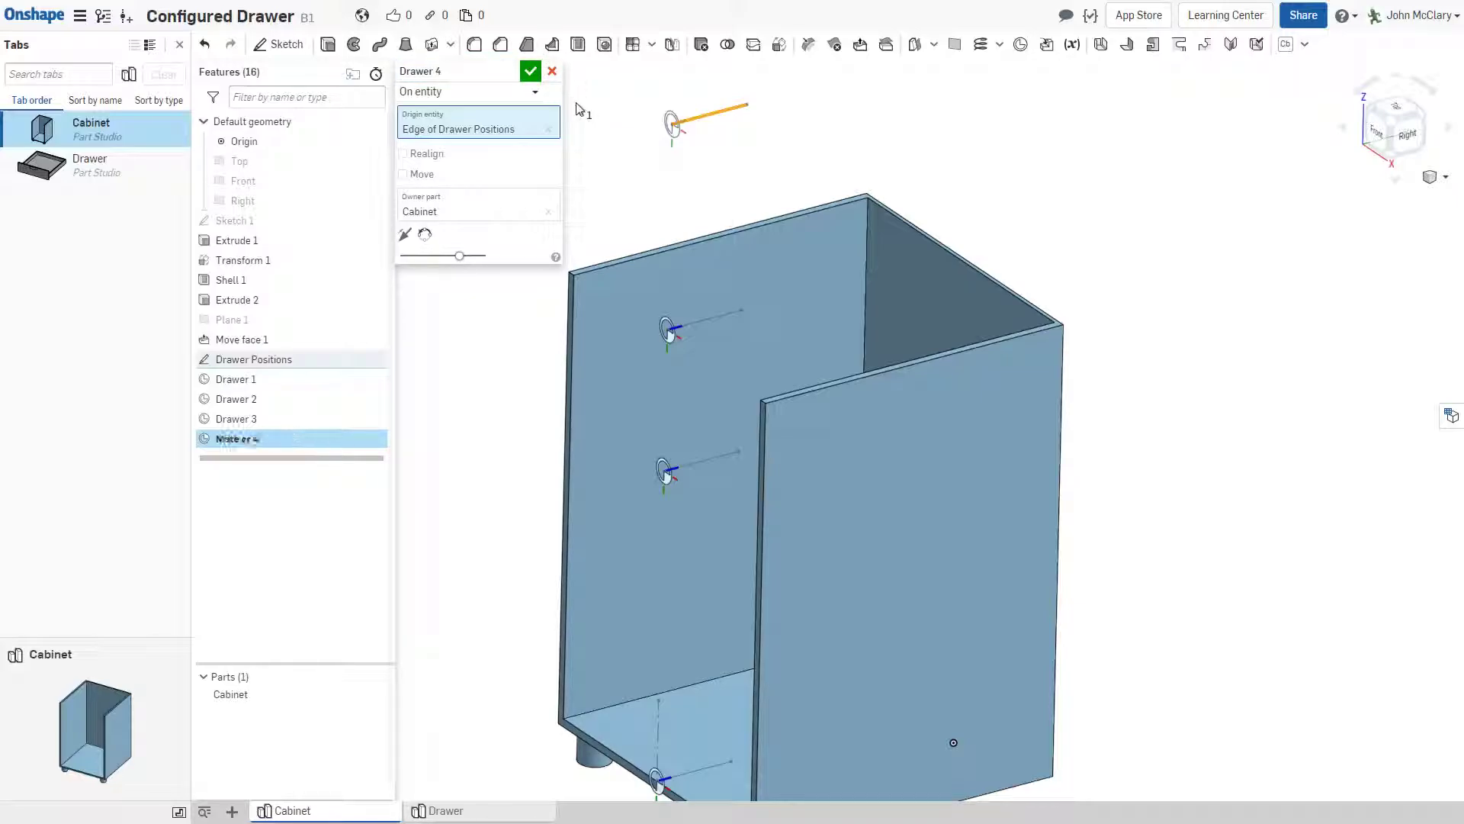
pyautogui.scroll(-3, 881, 441)
pyautogui.click(539, 71)
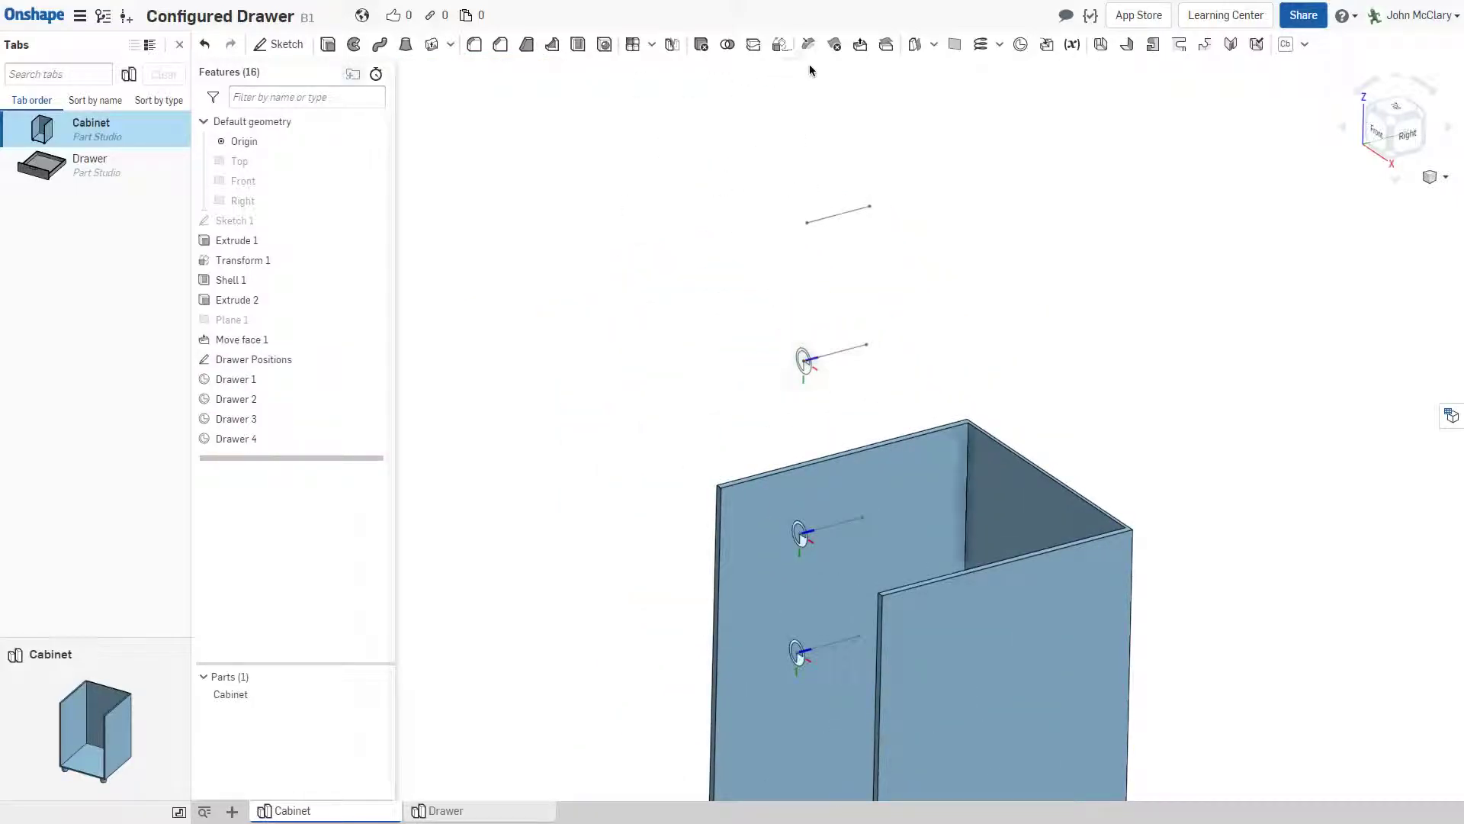
# Add a mate connector named "Drawer 5" at the front endpoint of the highest sketch line
pyautogui.click(1020, 44)
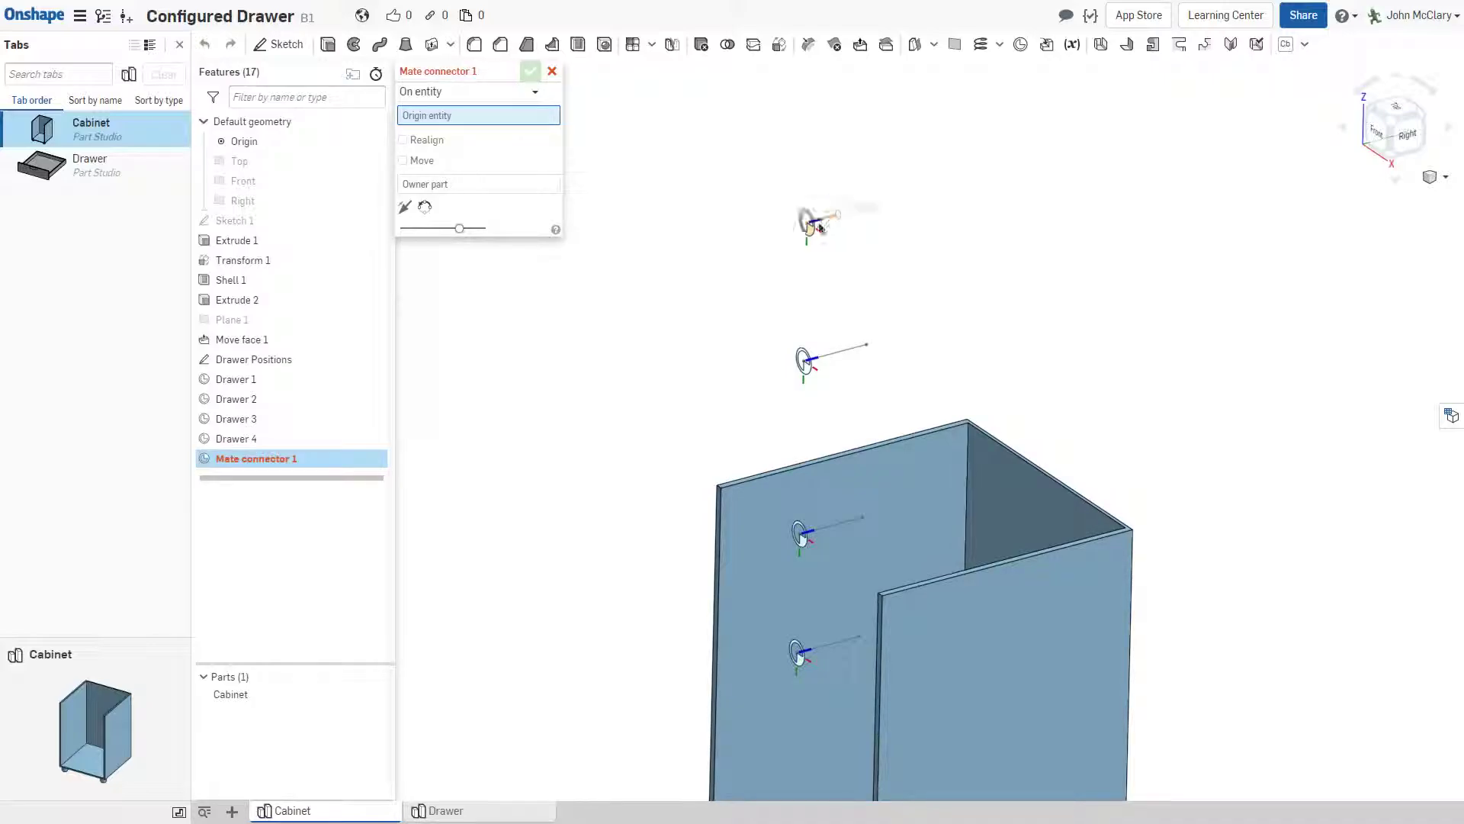
pyautogui.click(813, 219)
pyautogui.click(507, 76)
pyautogui.write('Dr')
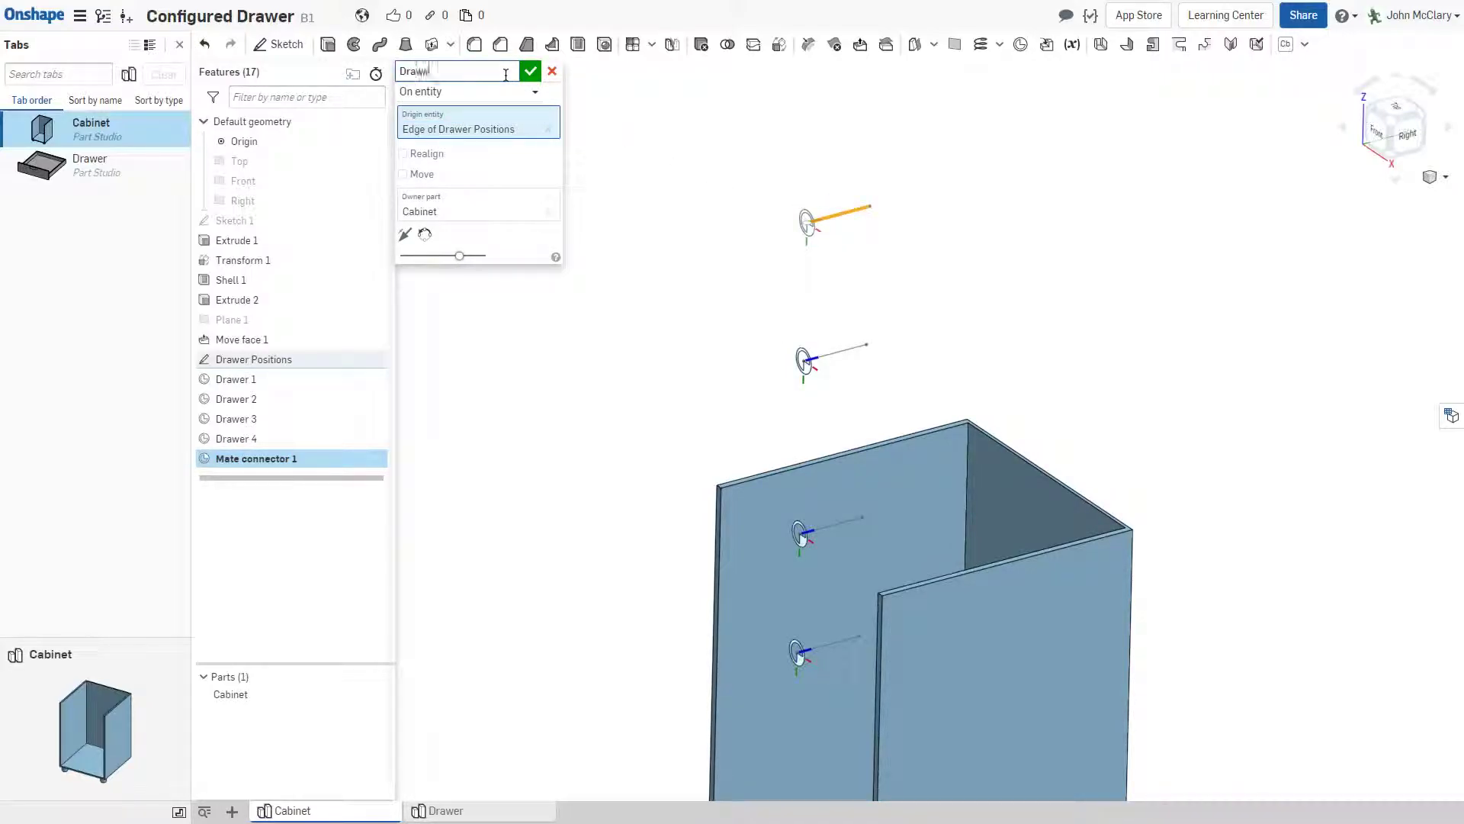
pyautogui.write('awer 5')
pyautogui.press('Return')
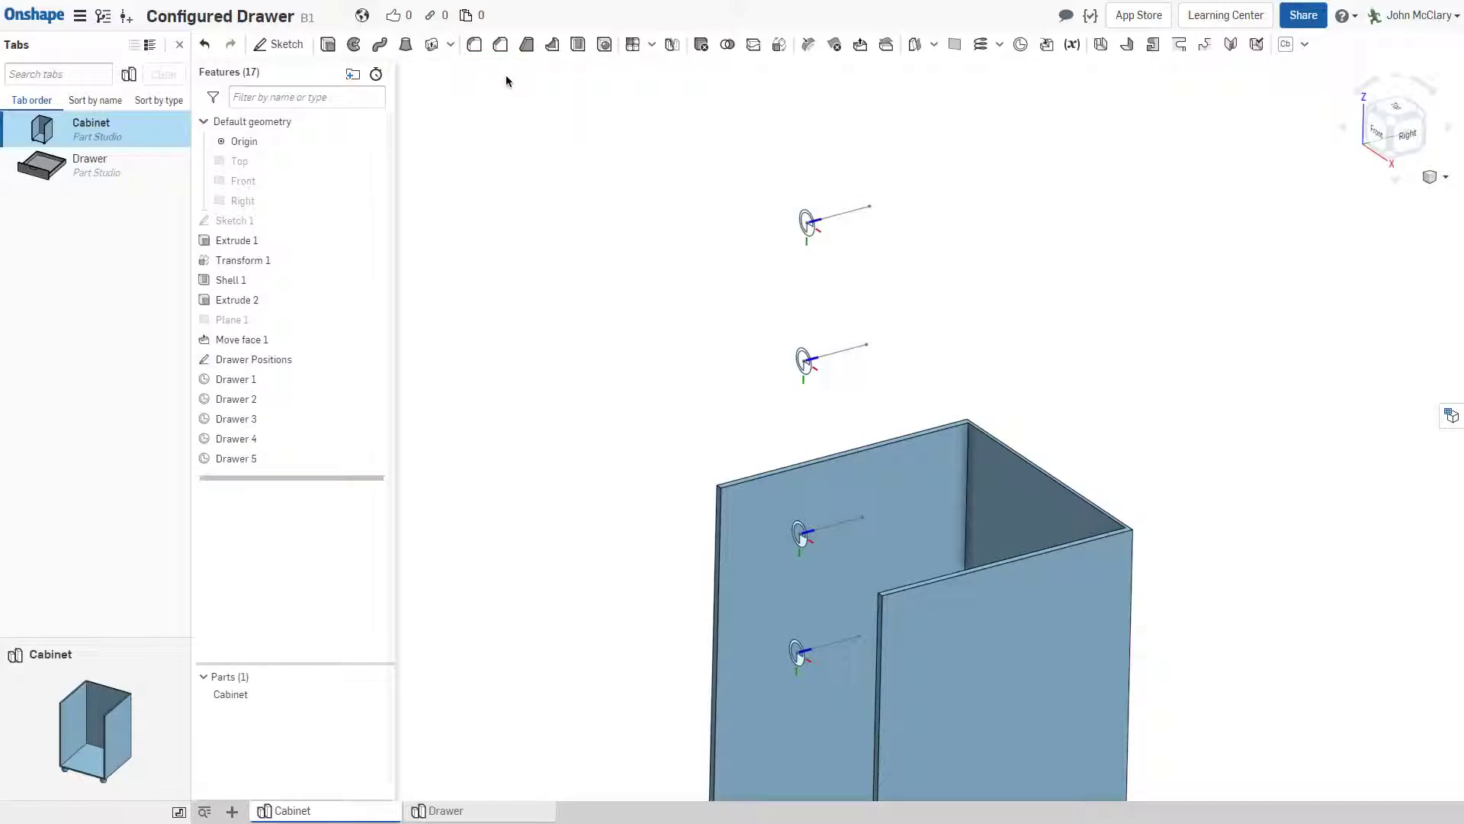
# Check the Cabinet part studio's configurations, and open the Drawer part studio's configuration table to review its names and depths
pyautogui.scroll(-3, 632, 181)
pyautogui.moveTo(696, 296); pyautogui.dragTo(657, 295, button='right')
pyautogui.moveTo(747, 422); pyautogui.dragTo(747, 437, button='right')
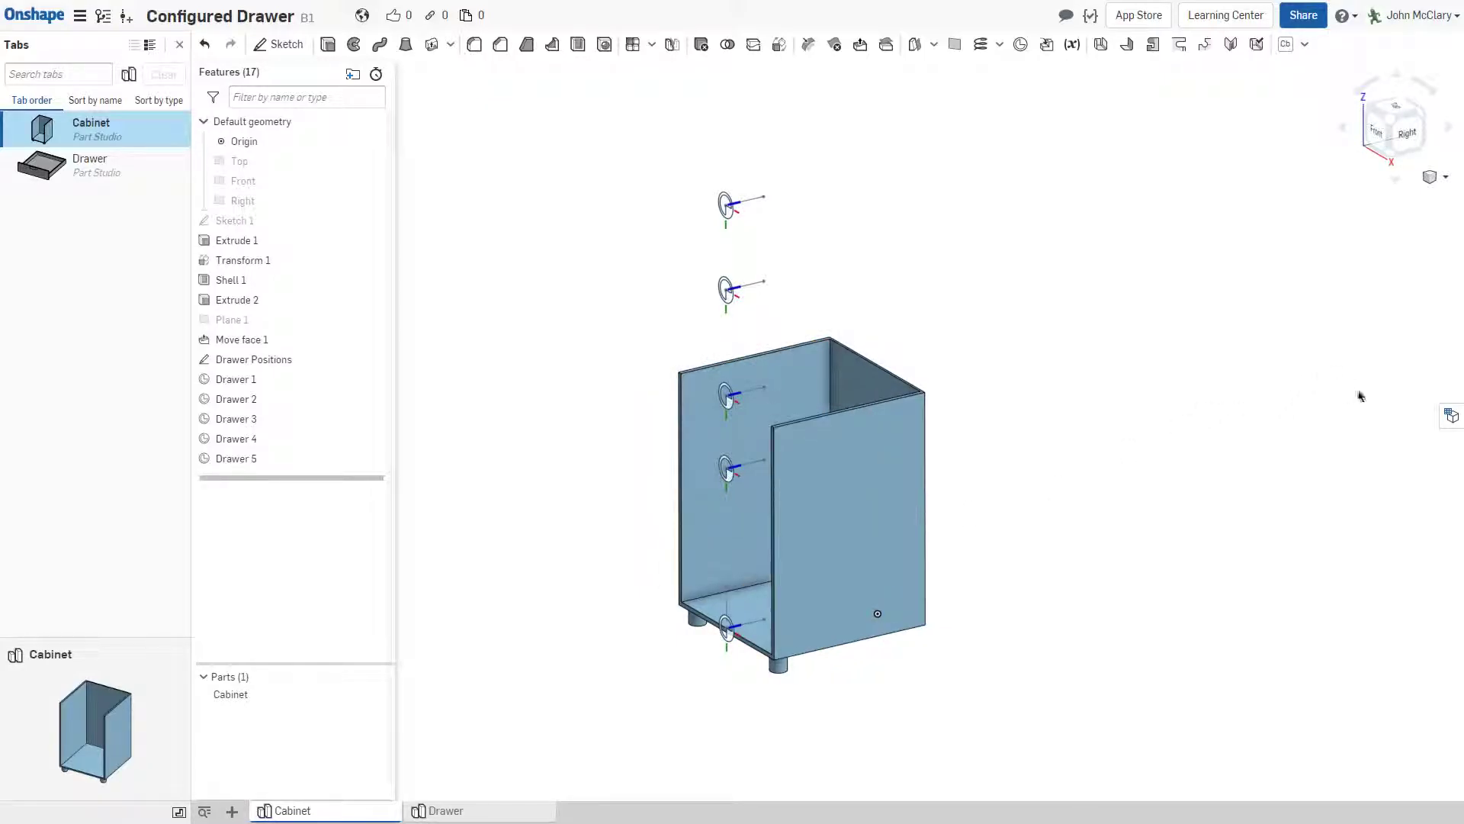
pyautogui.click(1453, 417)
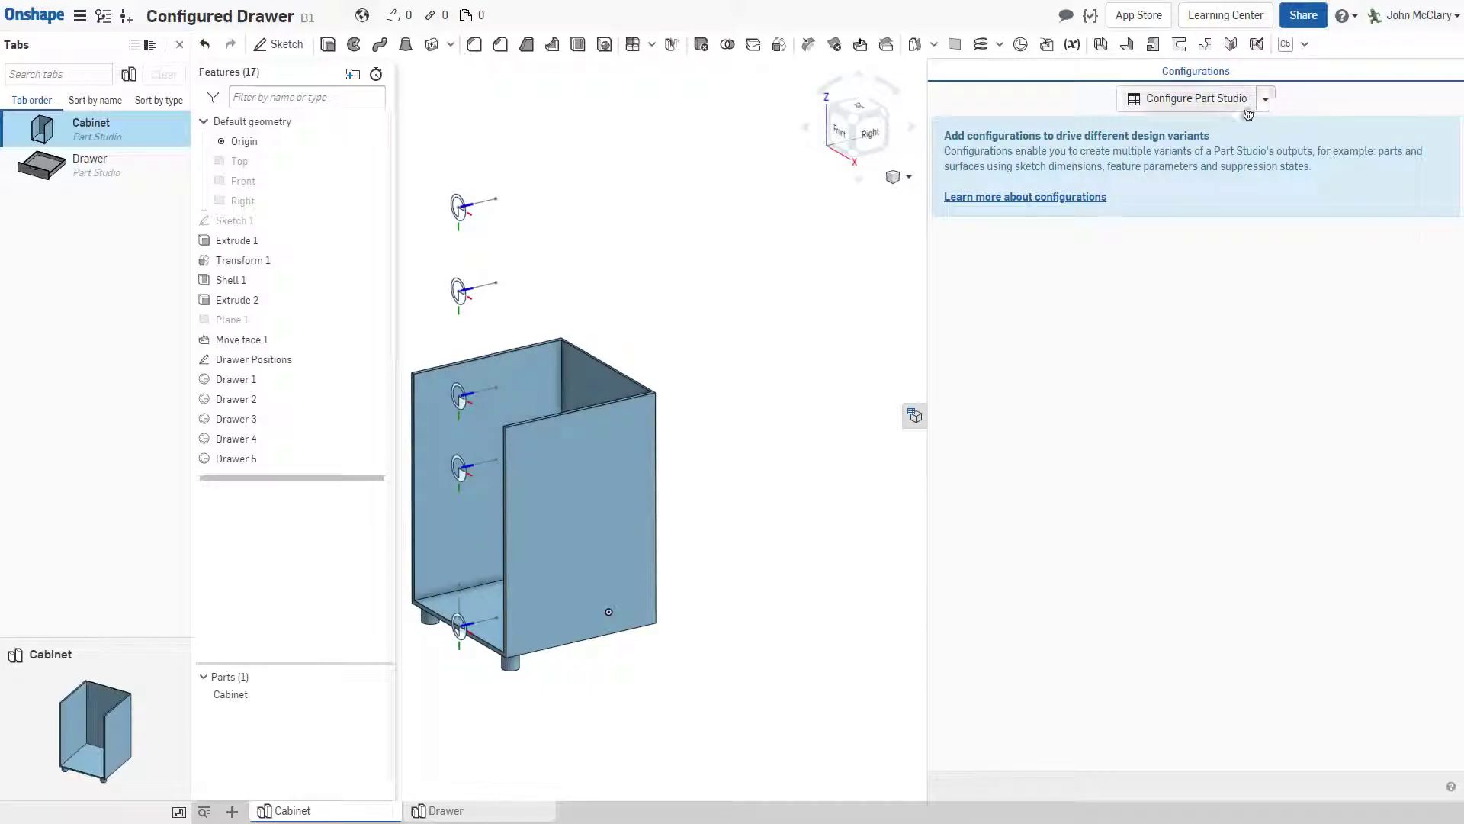
pyautogui.moveTo(445, 545); pyautogui.dragTo(483, 528, button='middle')
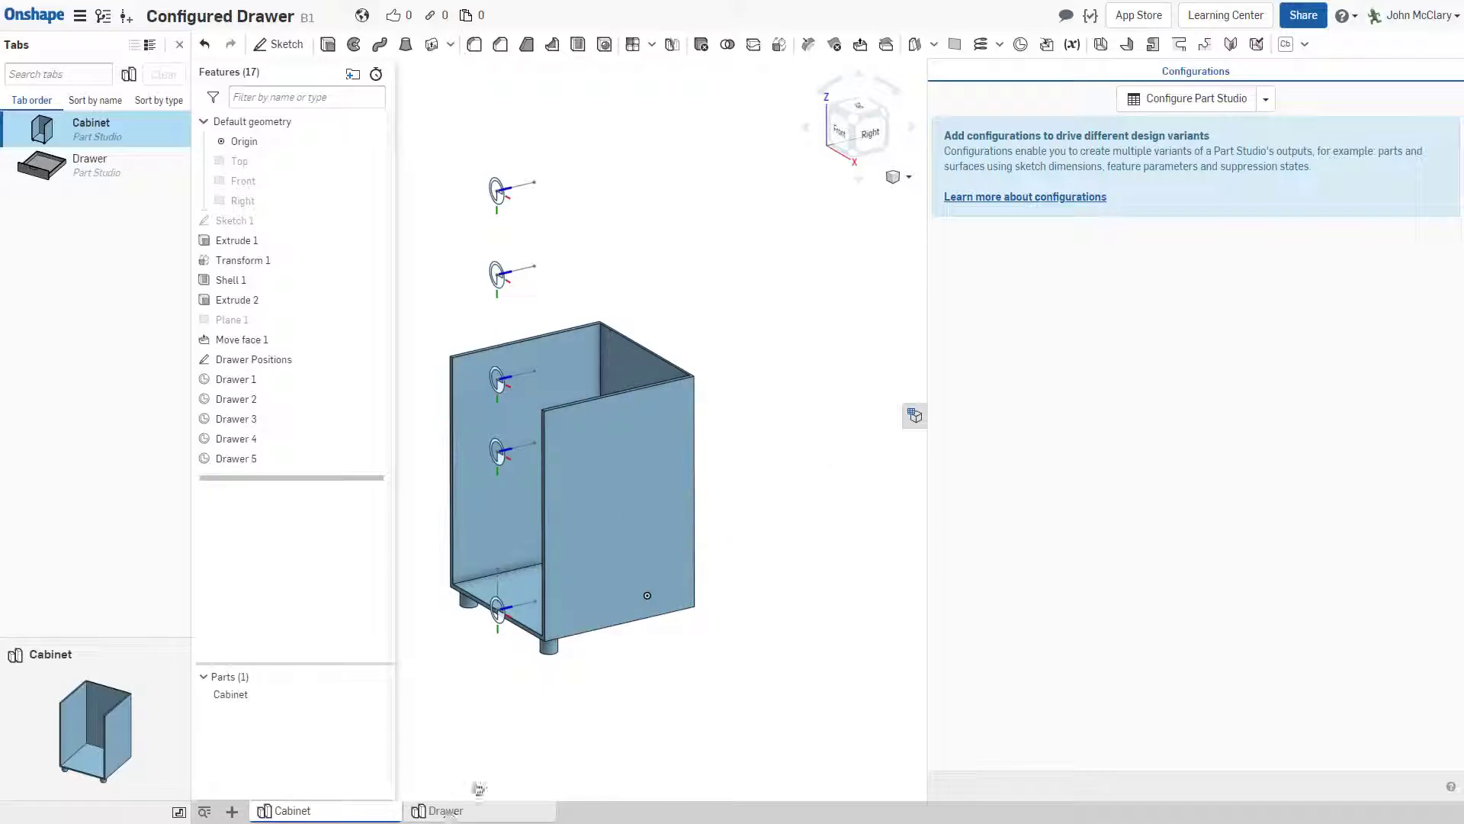
pyautogui.click(458, 807)
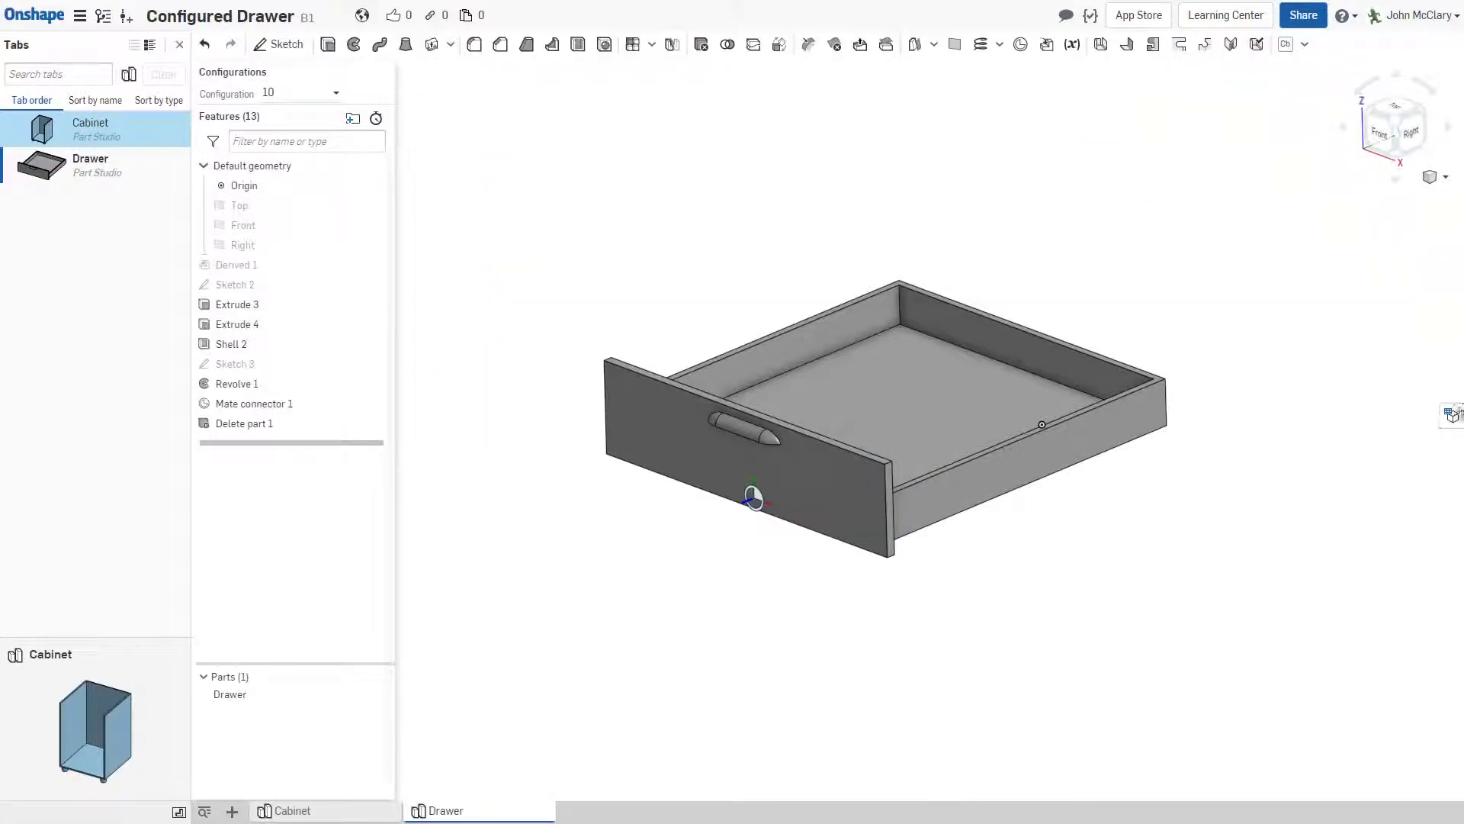
pyautogui.click(1452, 415)
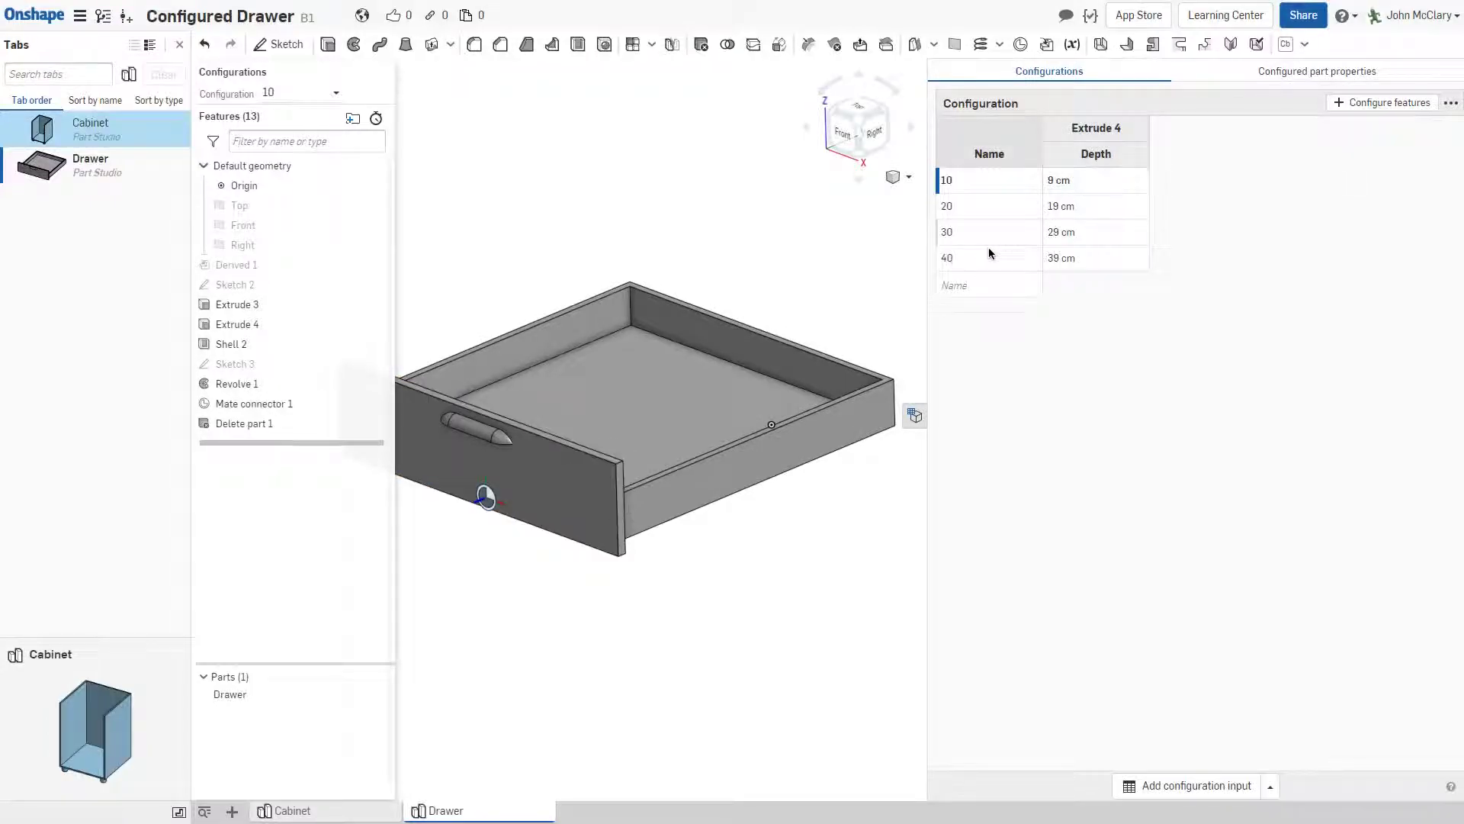
# Create a configuration table in the Cabinet part studio and rename it Drawer 1
pyautogui.click(916, 415)
pyautogui.click(383, 816)
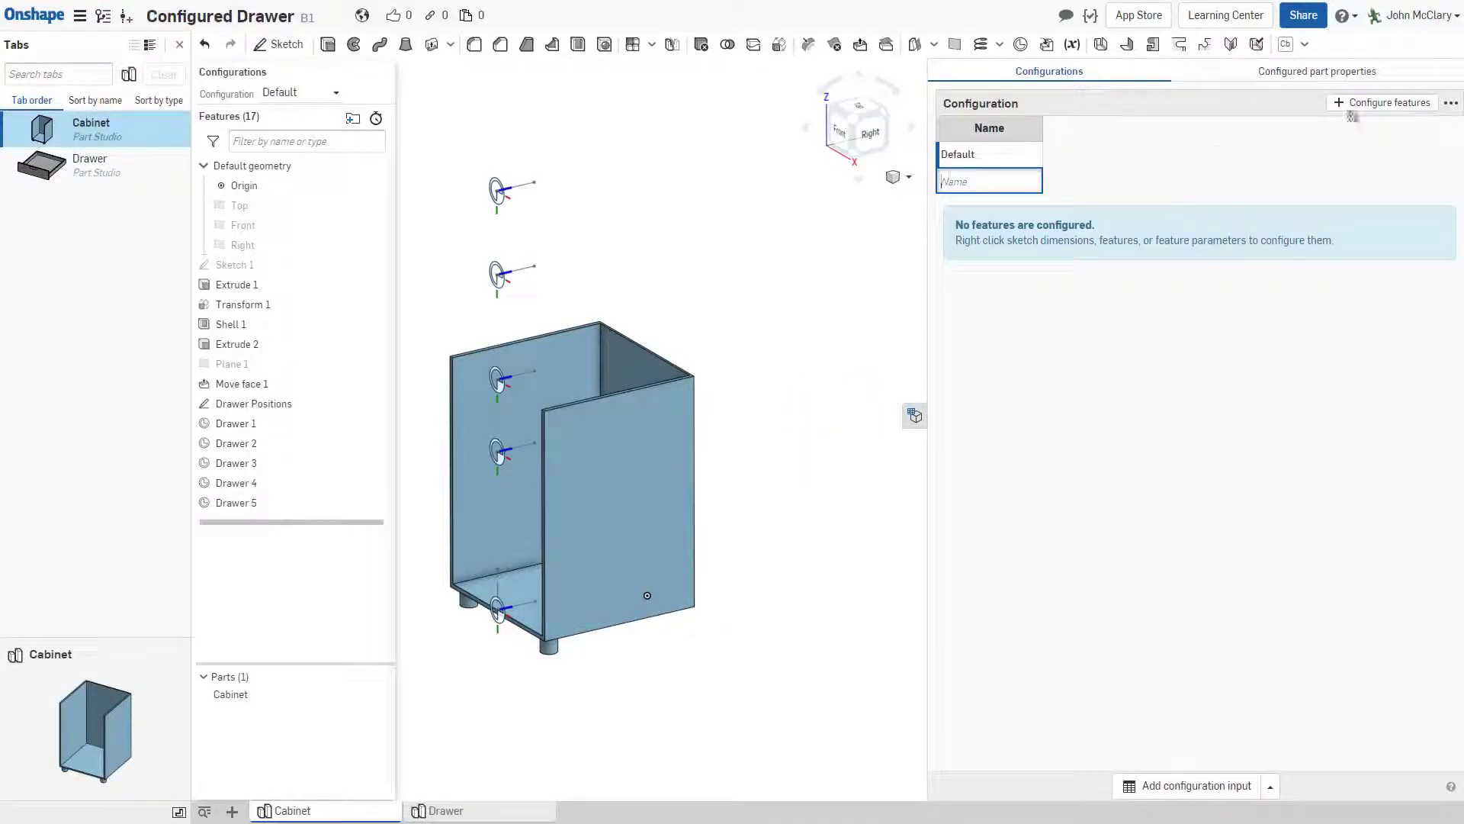
pyautogui.click(1451, 103)
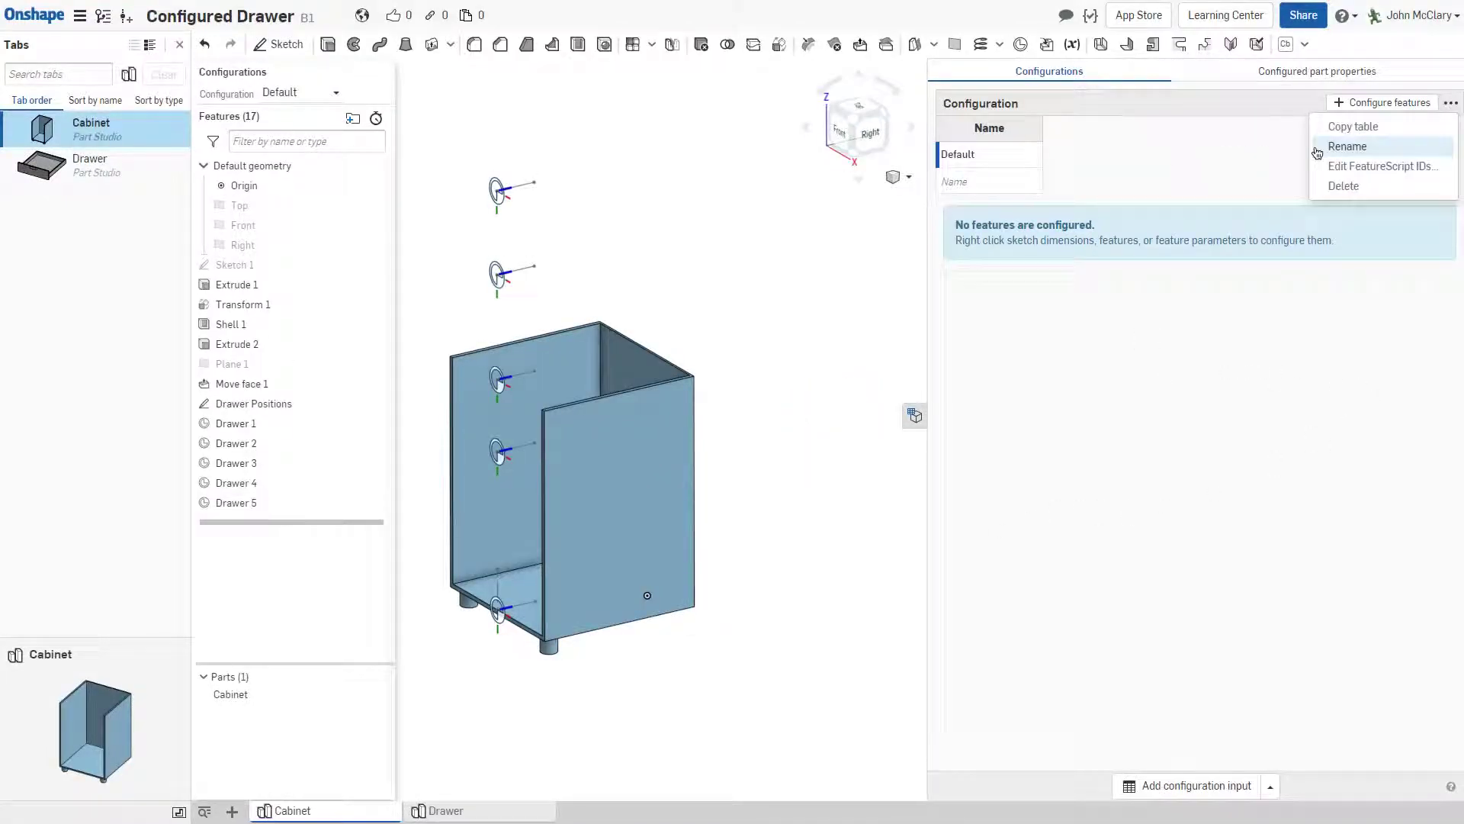
pyautogui.click(1366, 147)
pyautogui.write('Drawer 1')
pyautogui.press('Return')
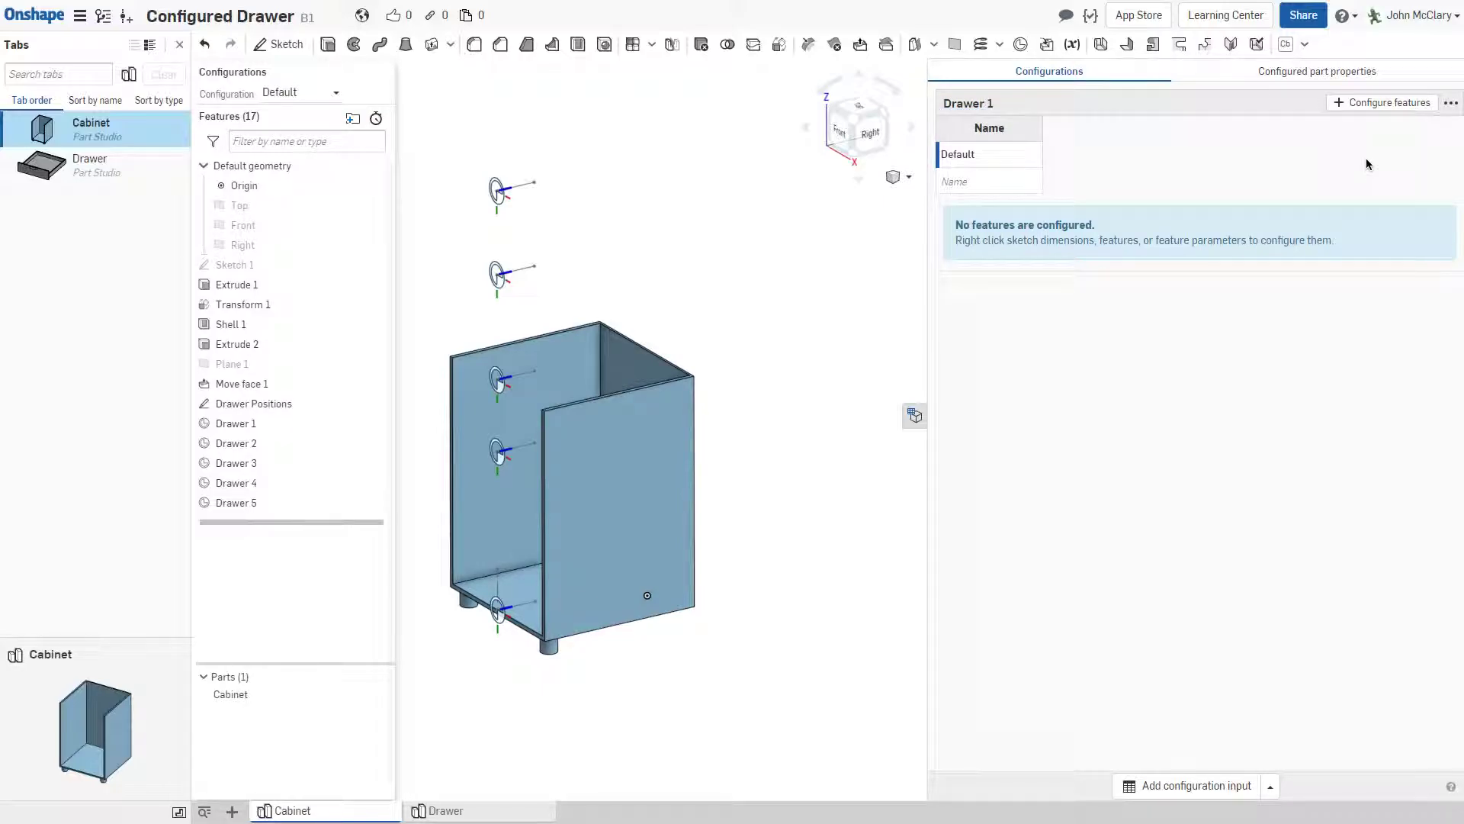
# Rename the Drawer 1 table's default row None and add a second row below it
pyautogui.click(991, 166)
pyautogui.write('10')
pyautogui.press('Return')
pyautogui.write('12')
pyautogui.click(963, 164)
pyautogui.press('BackSpace')
pyautogui.press('BackSpace')
pyautogui.write('None')
pyautogui.press('Return')
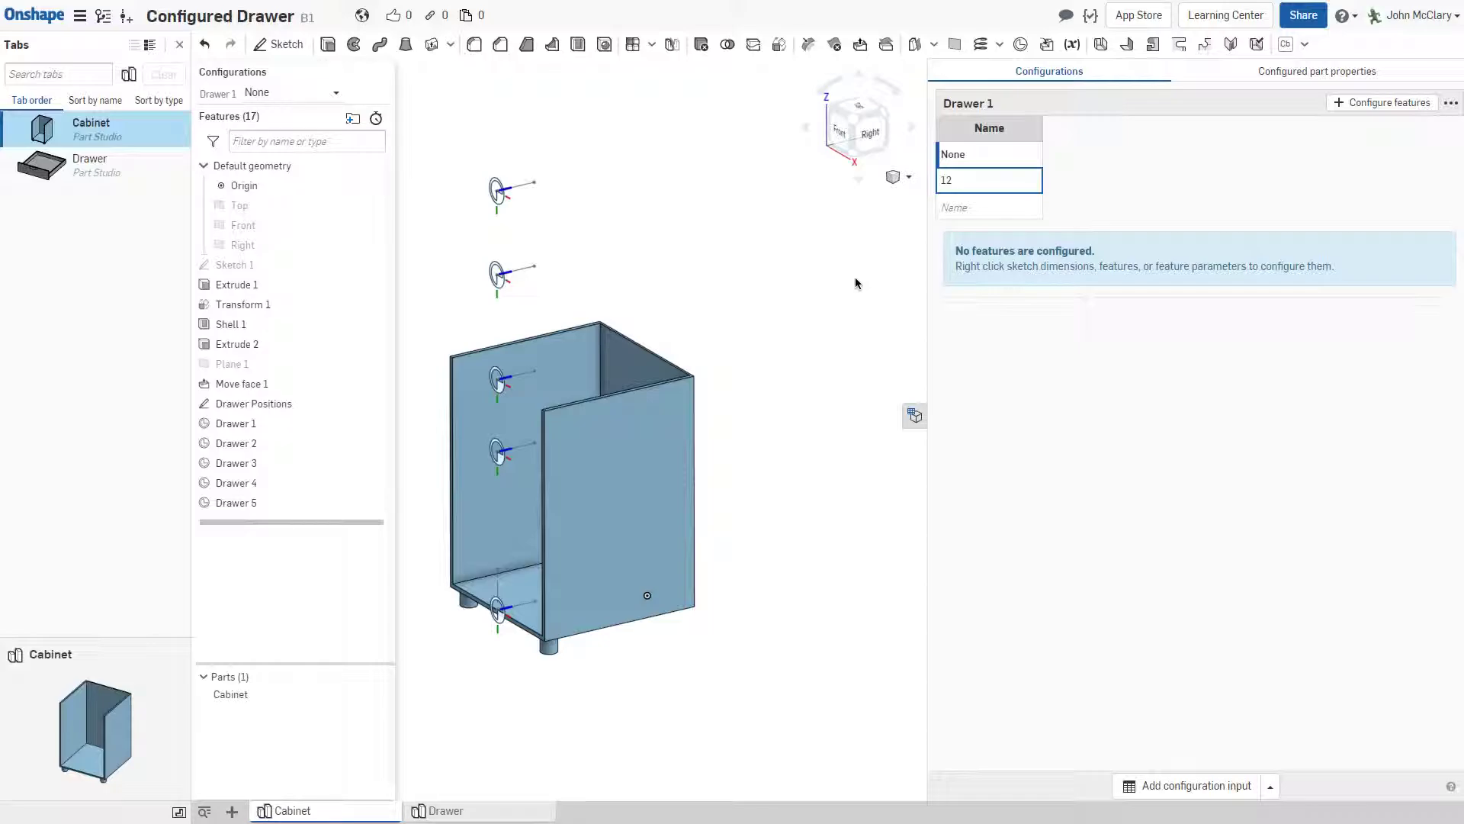
# Name the second row of the Drawer 1 table 10 and add rows 20, 30 and 40 below it
pyautogui.press('BackSpace')
pyautogui.write('0')
pyautogui.press('Return')
pyautogui.write('20')
pyautogui.press('Return')
pyautogui.write('31')
pyautogui.press('Return')
pyautogui.press('Up')
pyautogui.press('BackSpace')
pyautogui.write('0')
pyautogui.press('Return')
pyautogui.write('40')
pyautogui.press('Return')
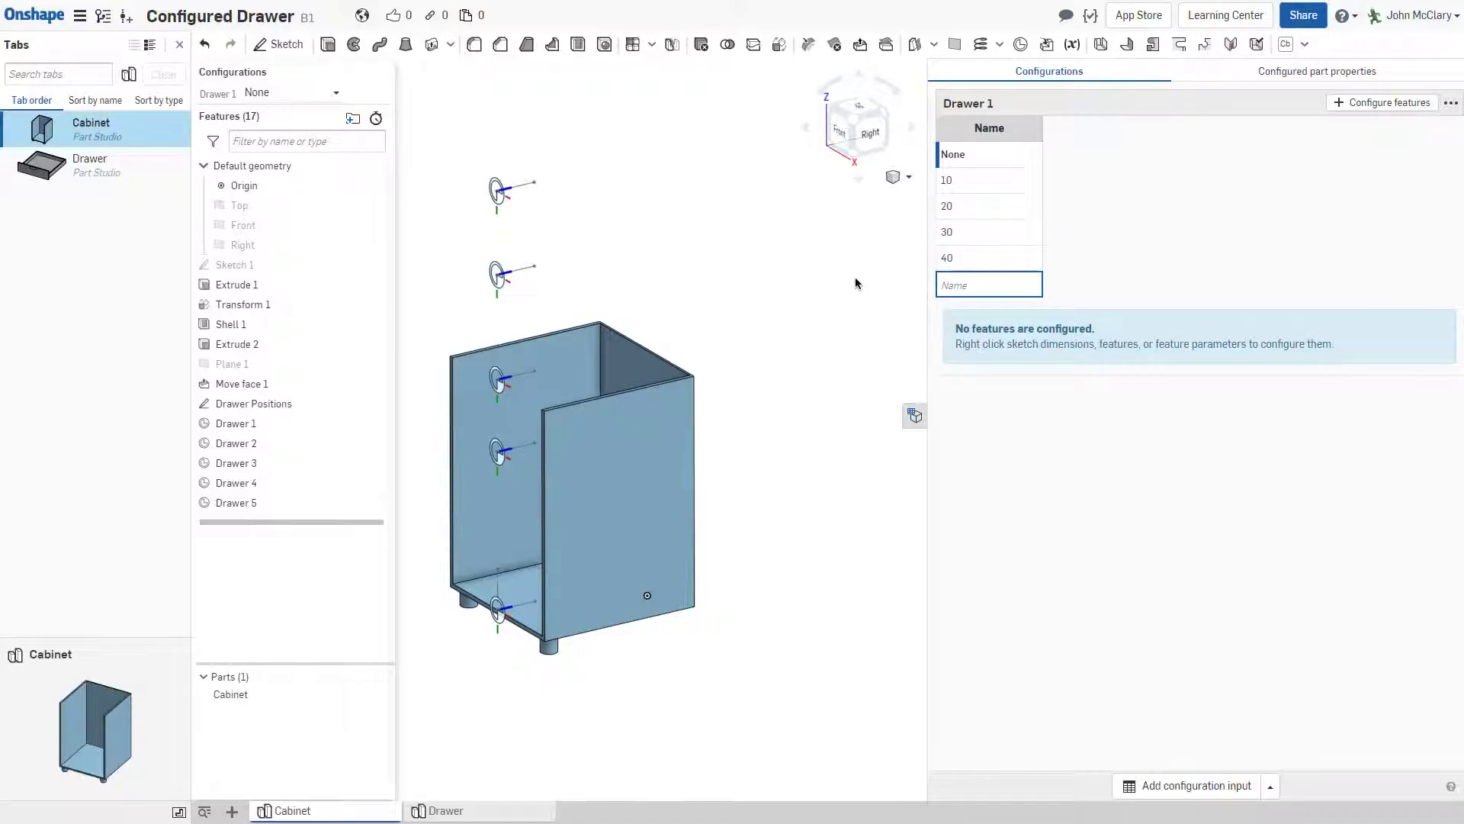
# Add a second list configuration input to the Cabinet and rename it Drawer 2
pyautogui.click(1184, 787)
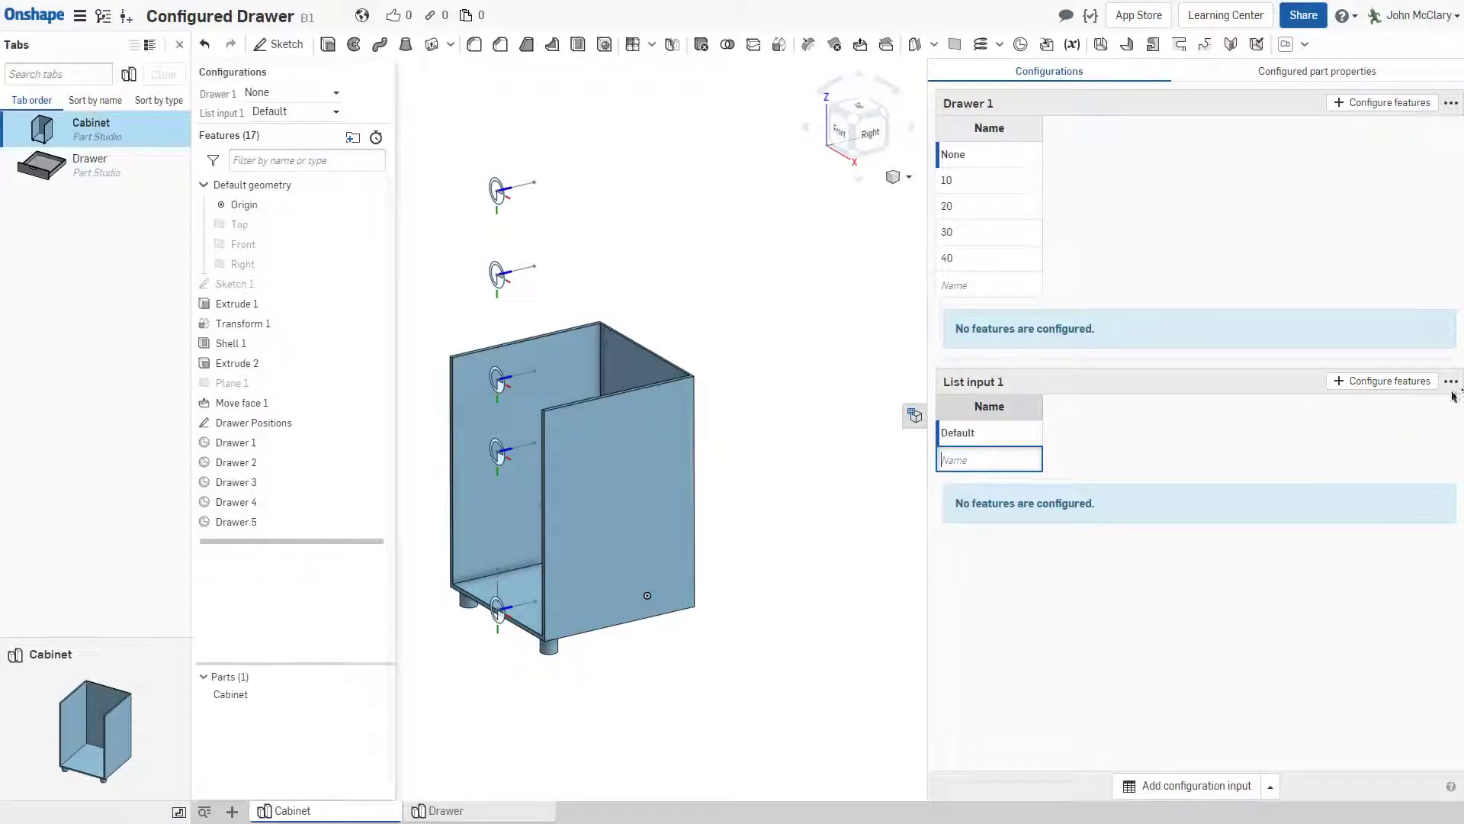
pyautogui.click(1450, 381)
pyautogui.click(1340, 449)
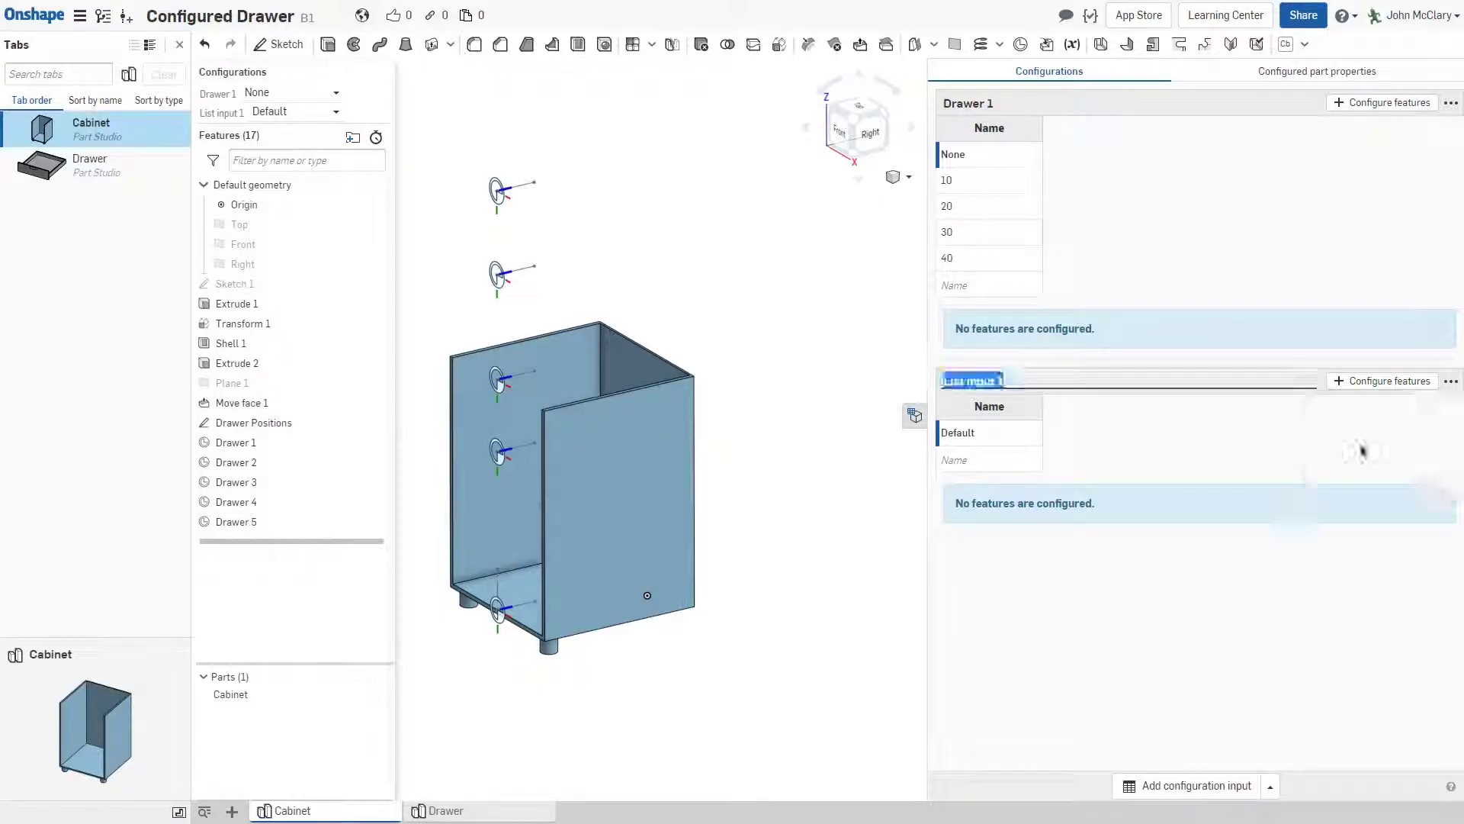
pyautogui.write('Drawm')
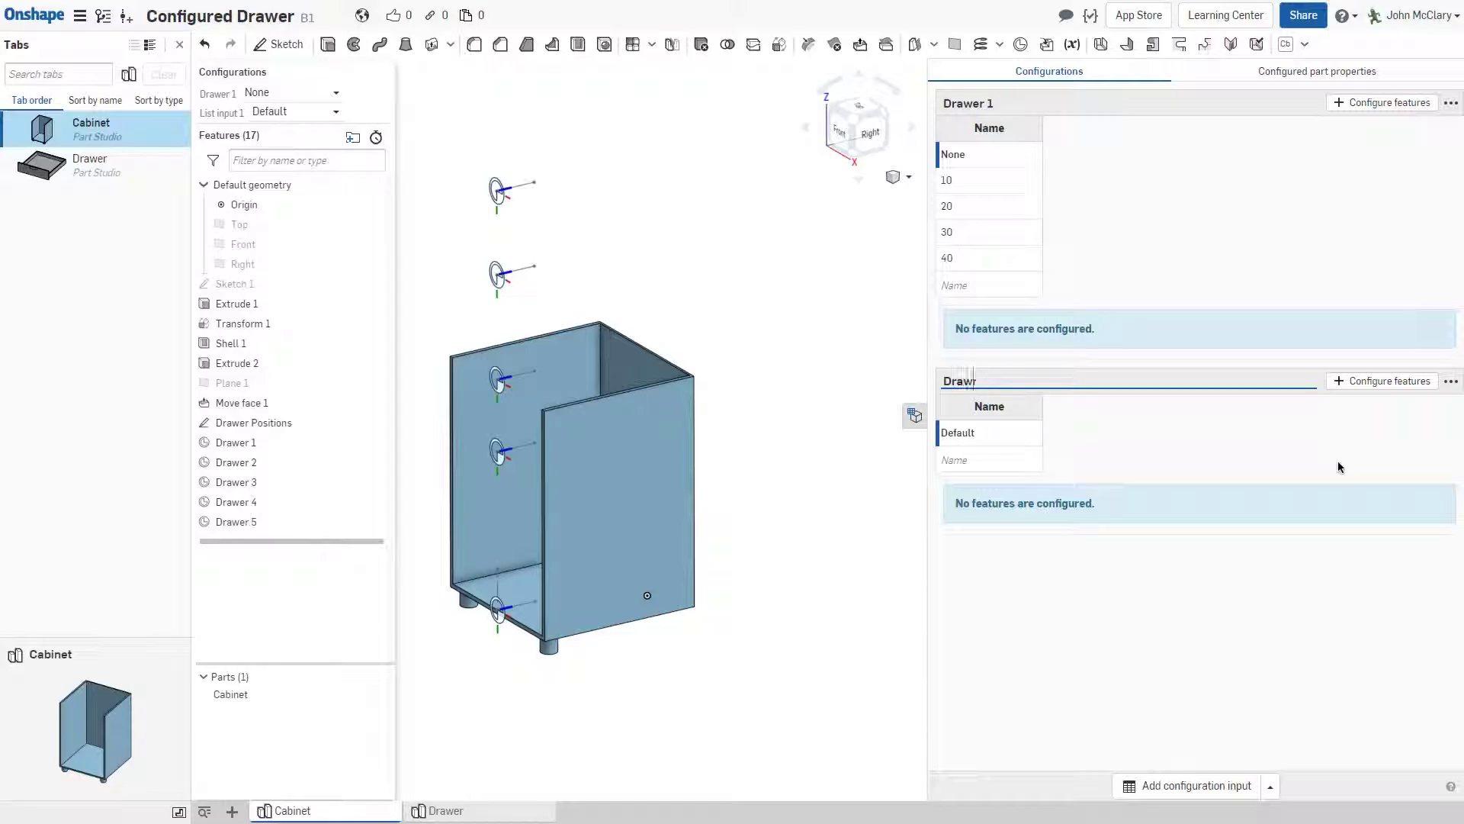
pyautogui.write('r 2')
pyautogui.press('Return')
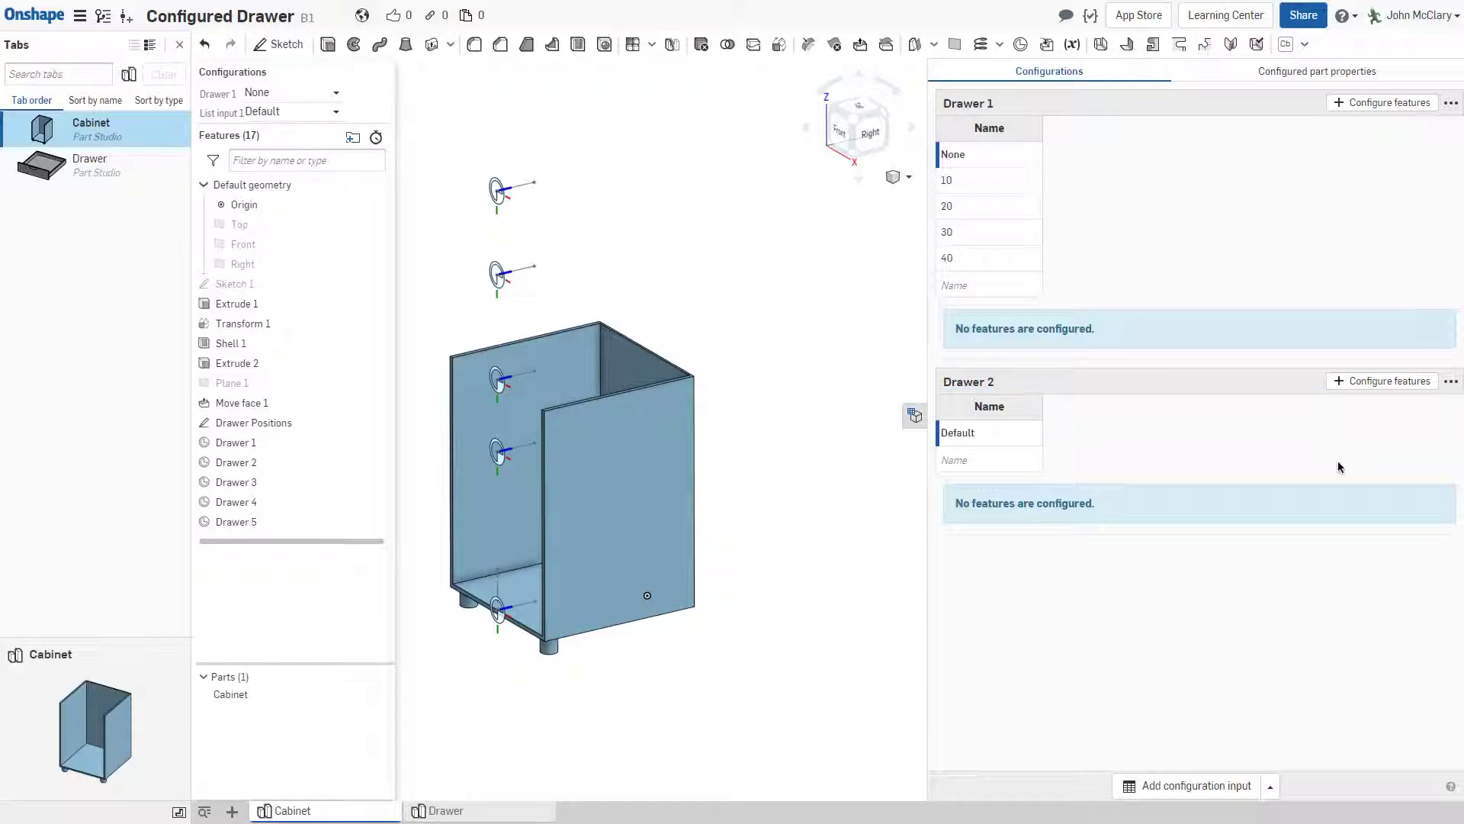
# Rename the Drawer 2 table's default row None and add rows 10, 20, 30 and 40
pyautogui.click(965, 442)
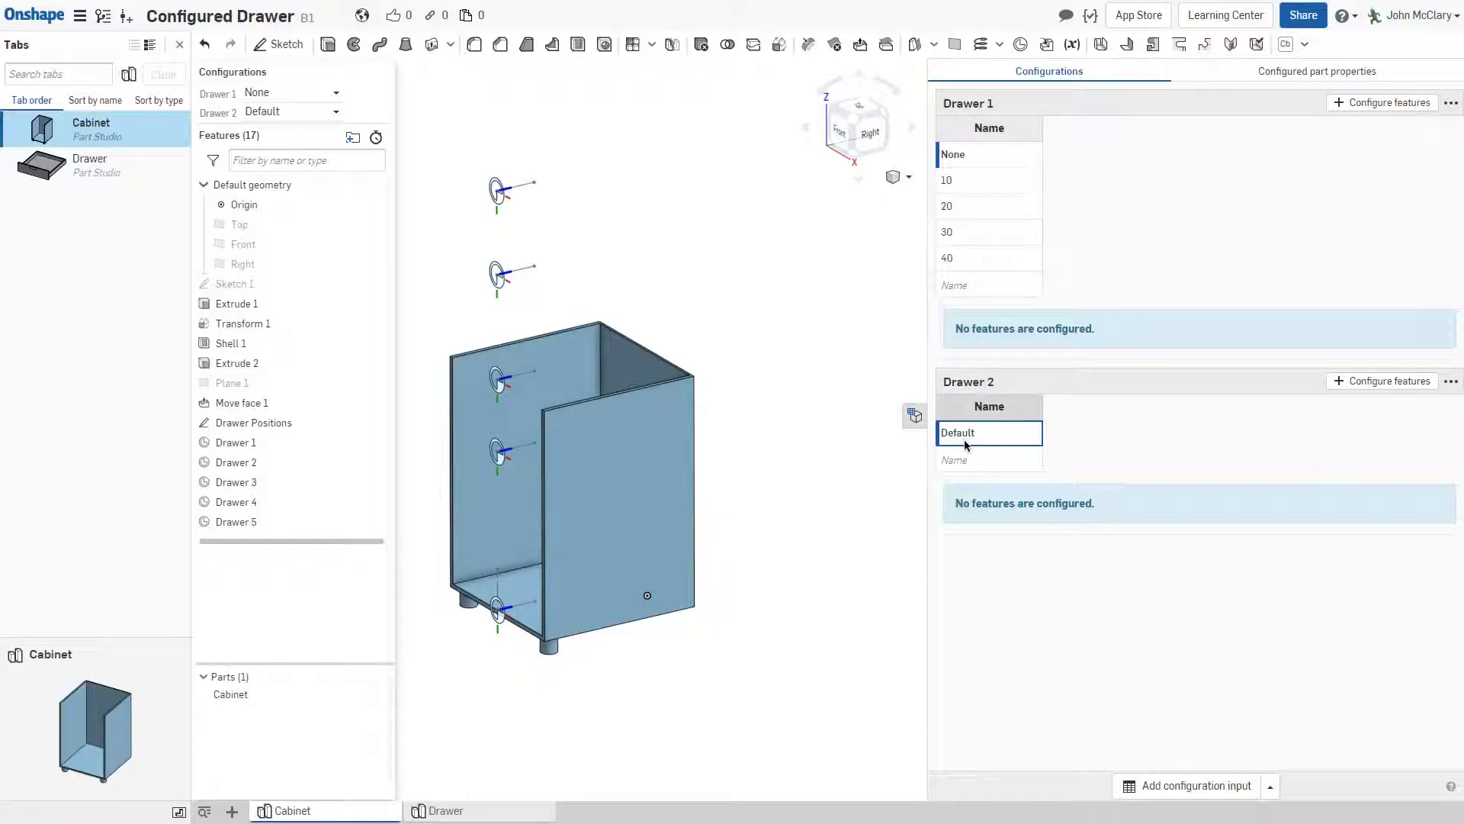
pyautogui.write('None')
pyautogui.press('Return')
pyautogui.write('10')
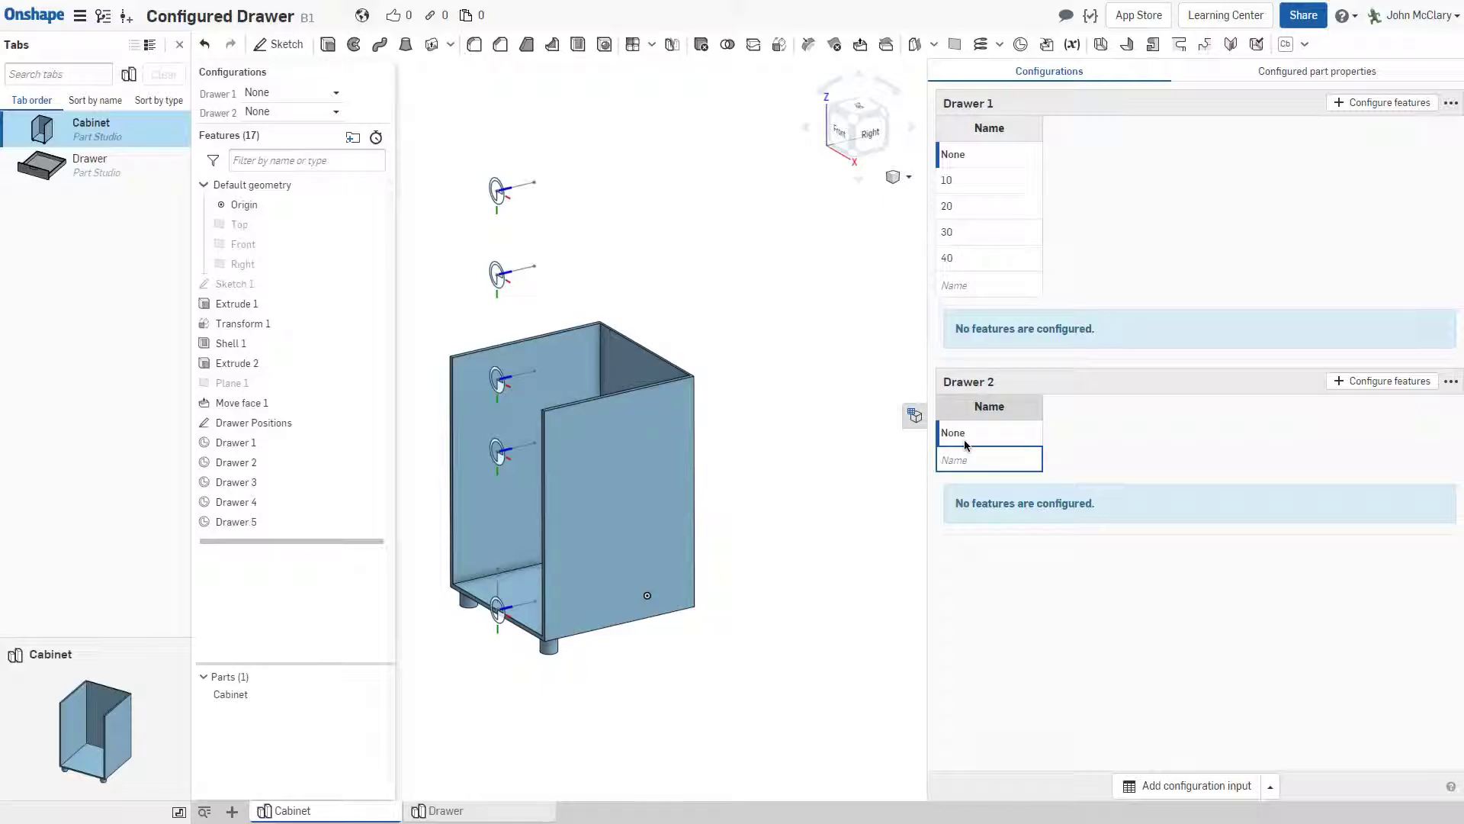
pyautogui.press('Return')
pyautogui.write('20')
pyautogui.press('Return')
pyautogui.write('320')
pyautogui.press('BackSpace')
pyautogui.press('BackSpace')
pyautogui.press('BackSpace')
pyautogui.write('30')
pyautogui.press('Return')
pyautogui.write('40')
pyautogui.press('Return')
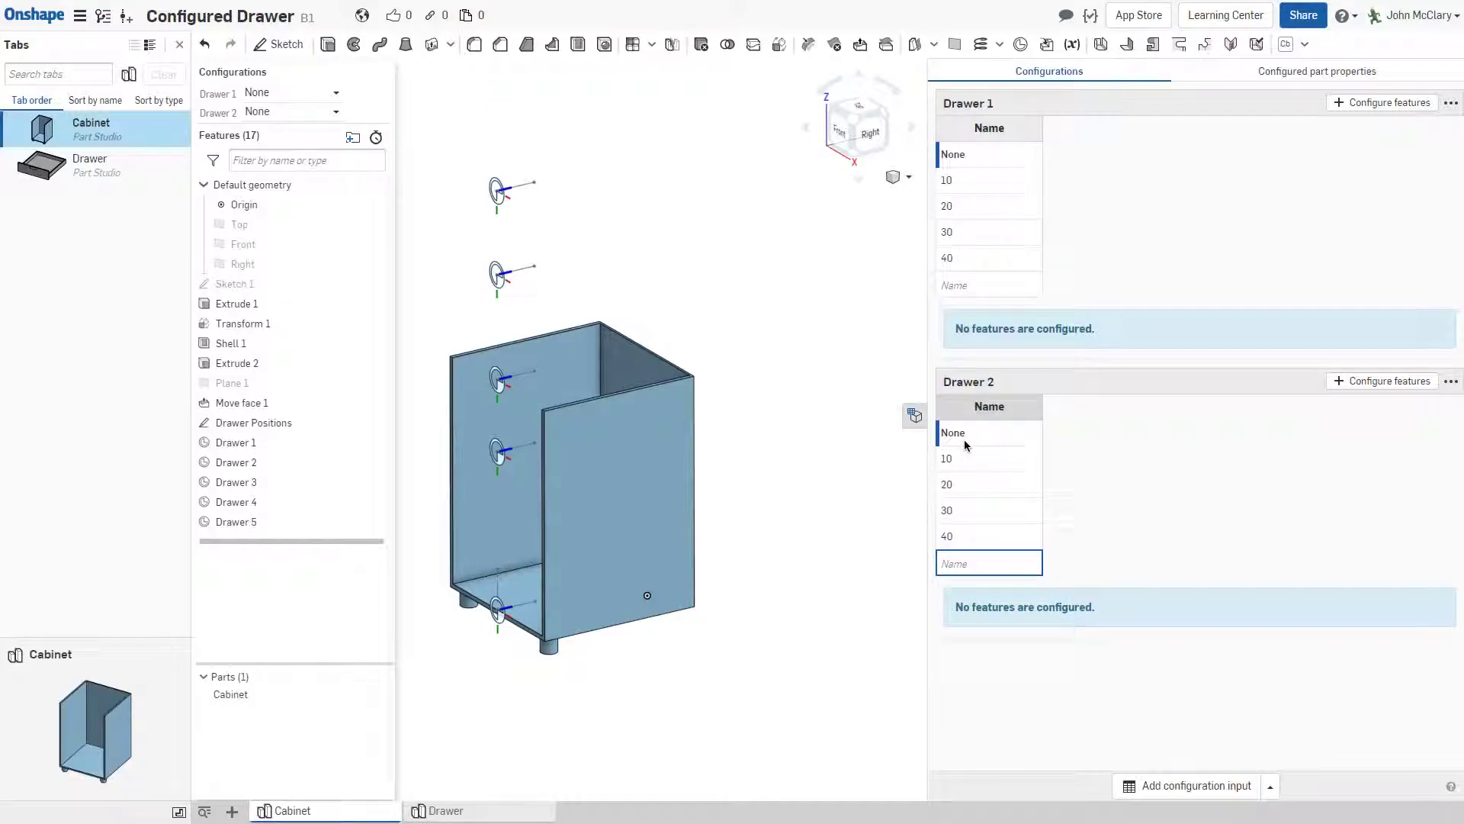
# Add a third list configuration input to the Cabinet and rename it Drawer 3
pyautogui.click(1451, 381)
pyautogui.click(1451, 387)
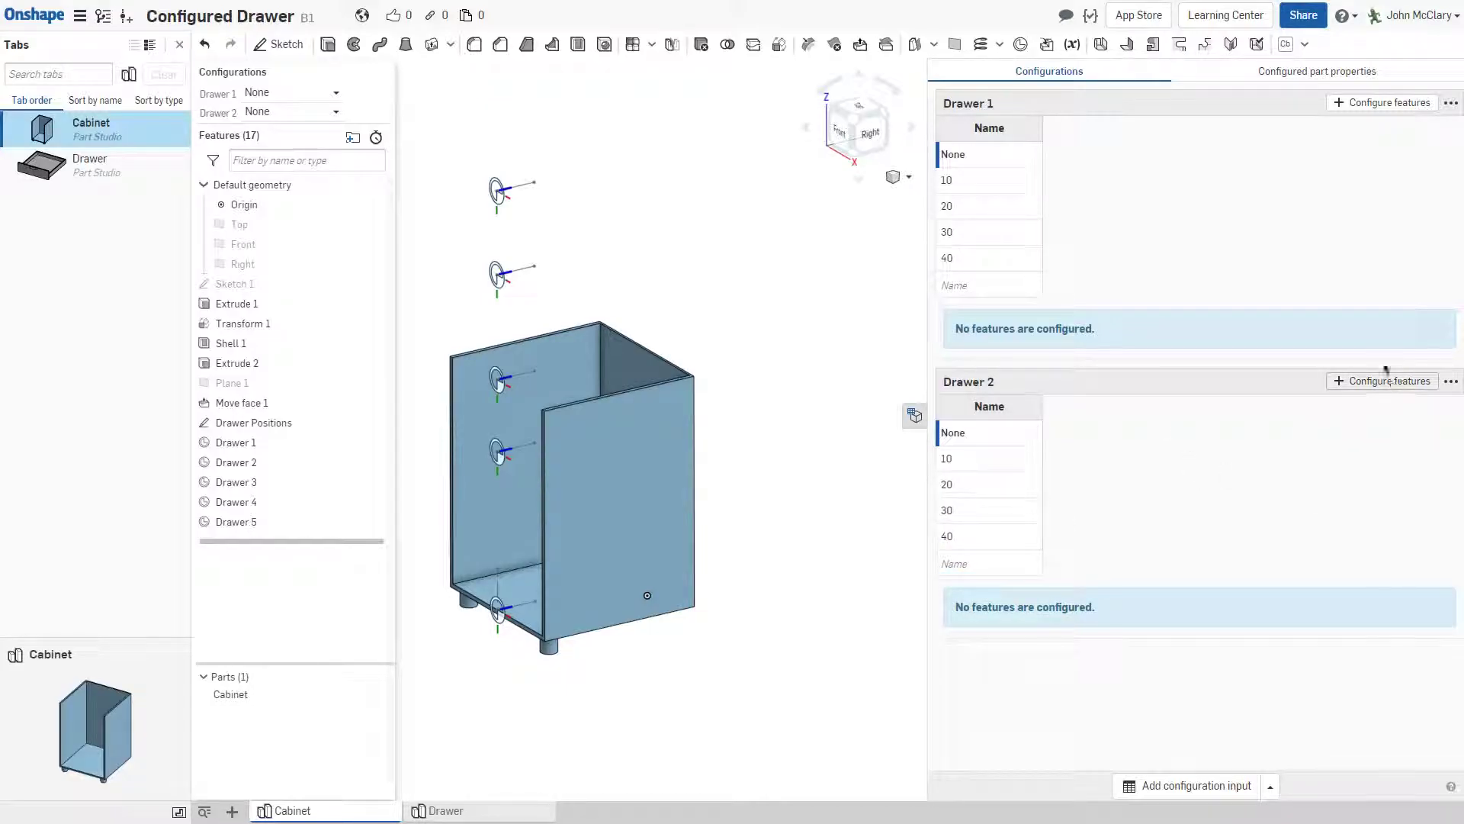
pyautogui.click(1192, 788)
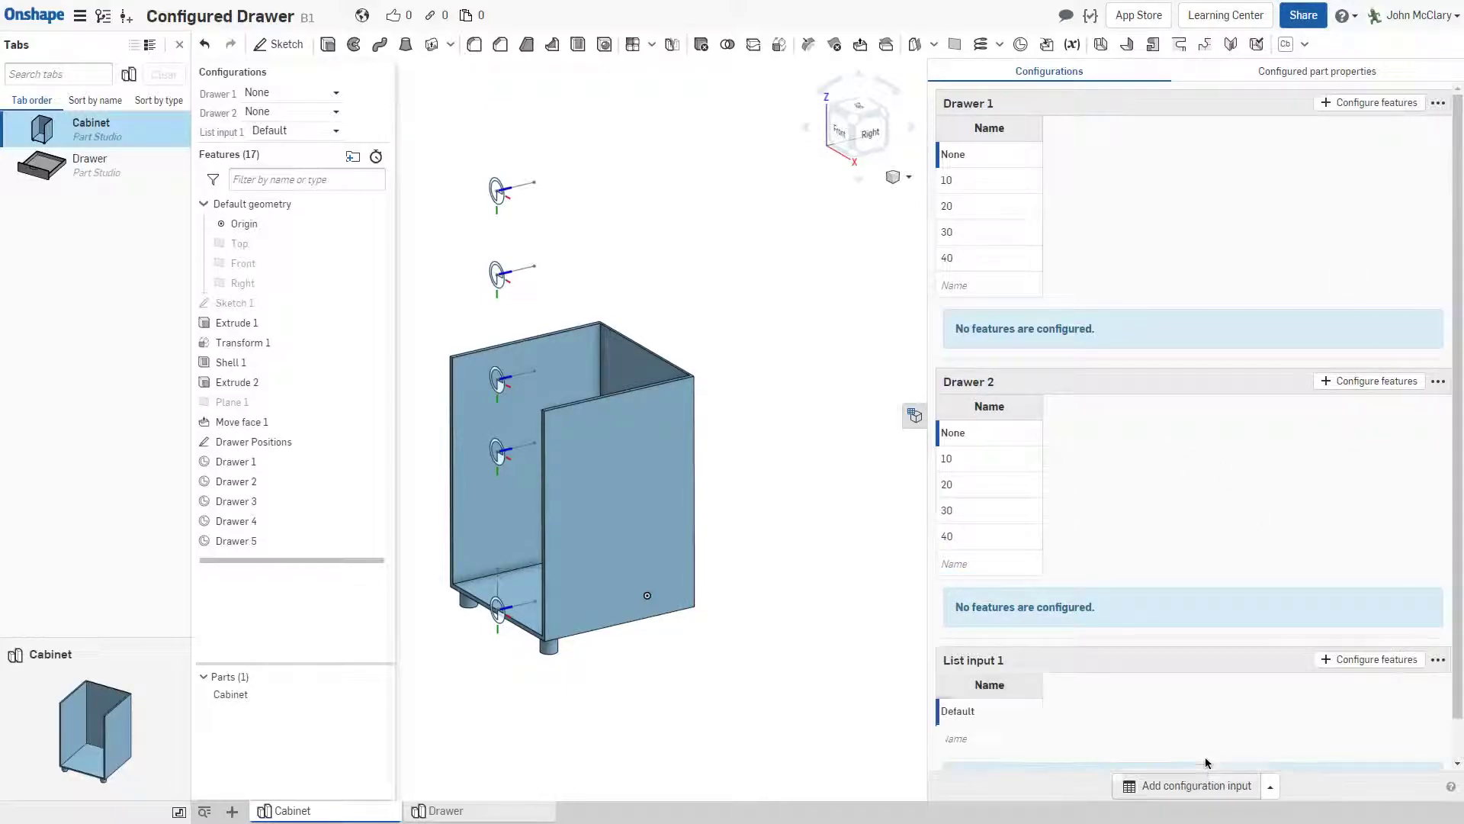
pyautogui.click(1436, 663)
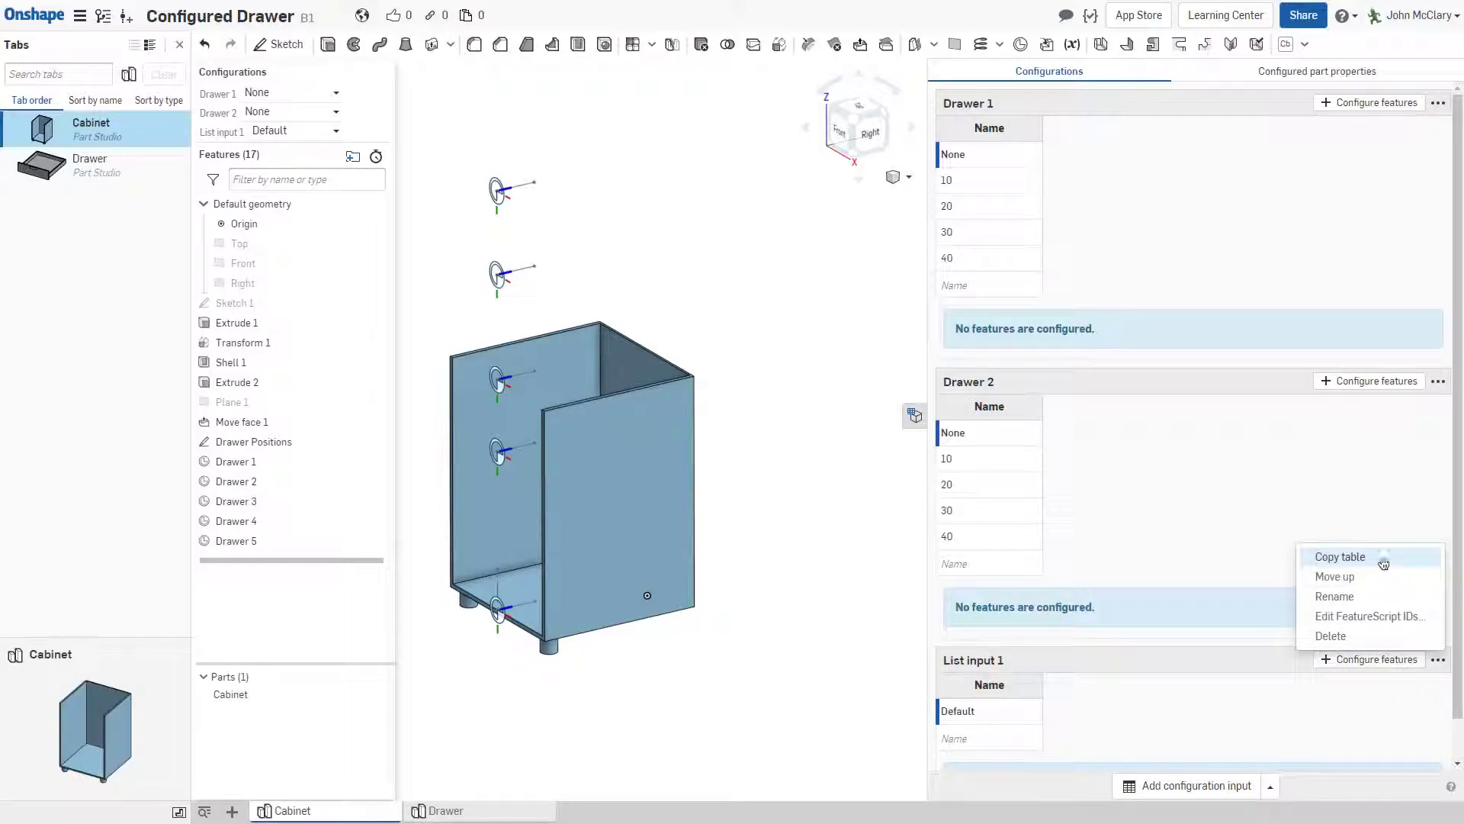
pyautogui.click(1382, 602)
pyautogui.write('Dra')
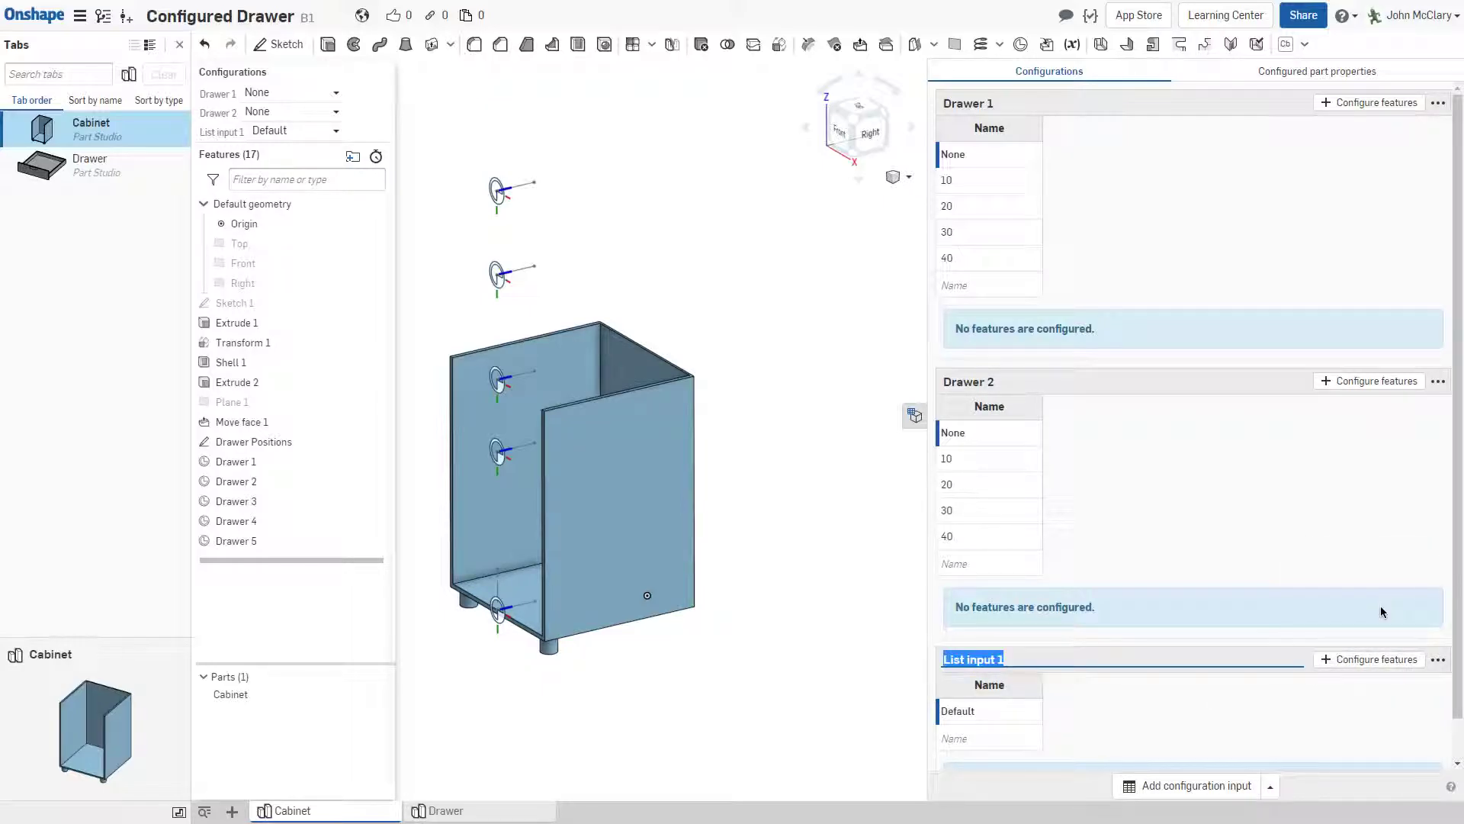
pyautogui.write('wer 3')
pyautogui.press('Return')
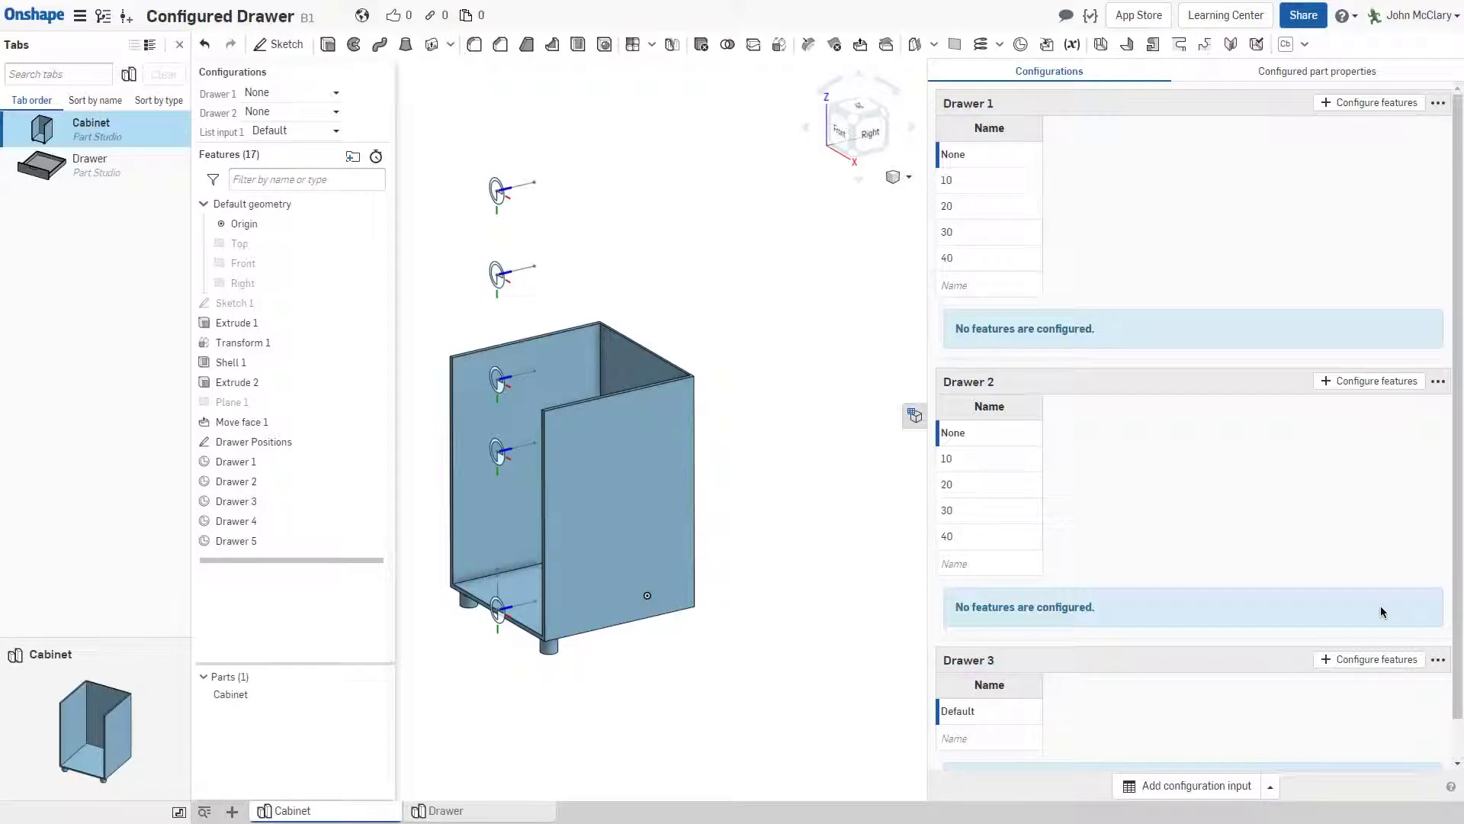
# Rename the Drawer 3 table's default row None and add rows 10, 30, 40 and 20
pyautogui.click(1031, 712)
pyautogui.write('None')
pyautogui.press('Return')
pyautogui.write('10')
pyautogui.press('Return')
pyautogui.write('30')
pyautogui.press('Return')
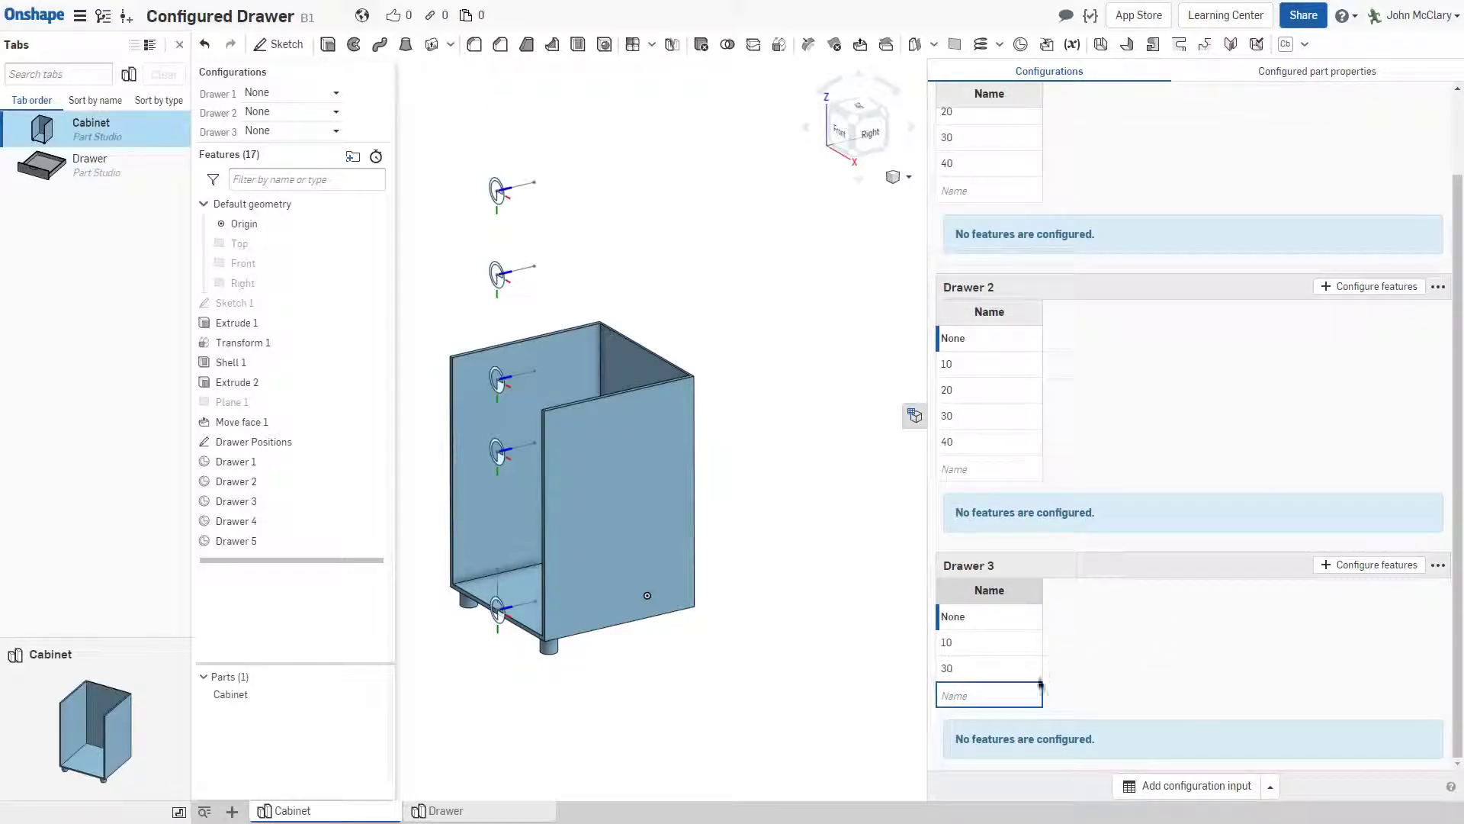
pyautogui.write('30')
pyautogui.press('Return')
pyautogui.rightClick(1020, 678)
pyautogui.click(978, 717)
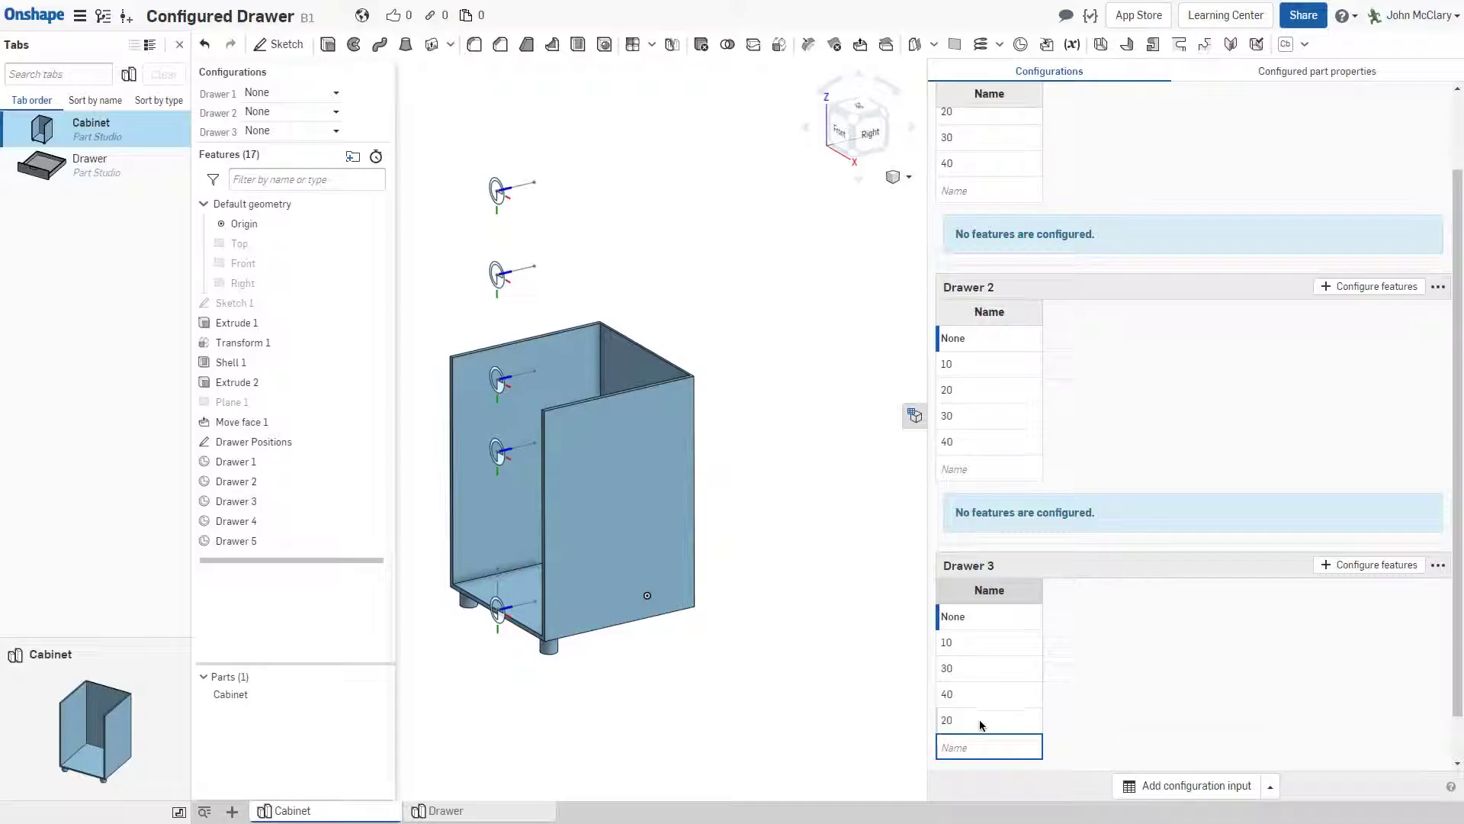
# Reorder the Drawer 3 rows into ascending order by moving row 20 above 40 and row 30 below 20
pyautogui.rightClick(979, 720)
pyautogui.click(1029, 689)
pyautogui.rightClick(964, 677)
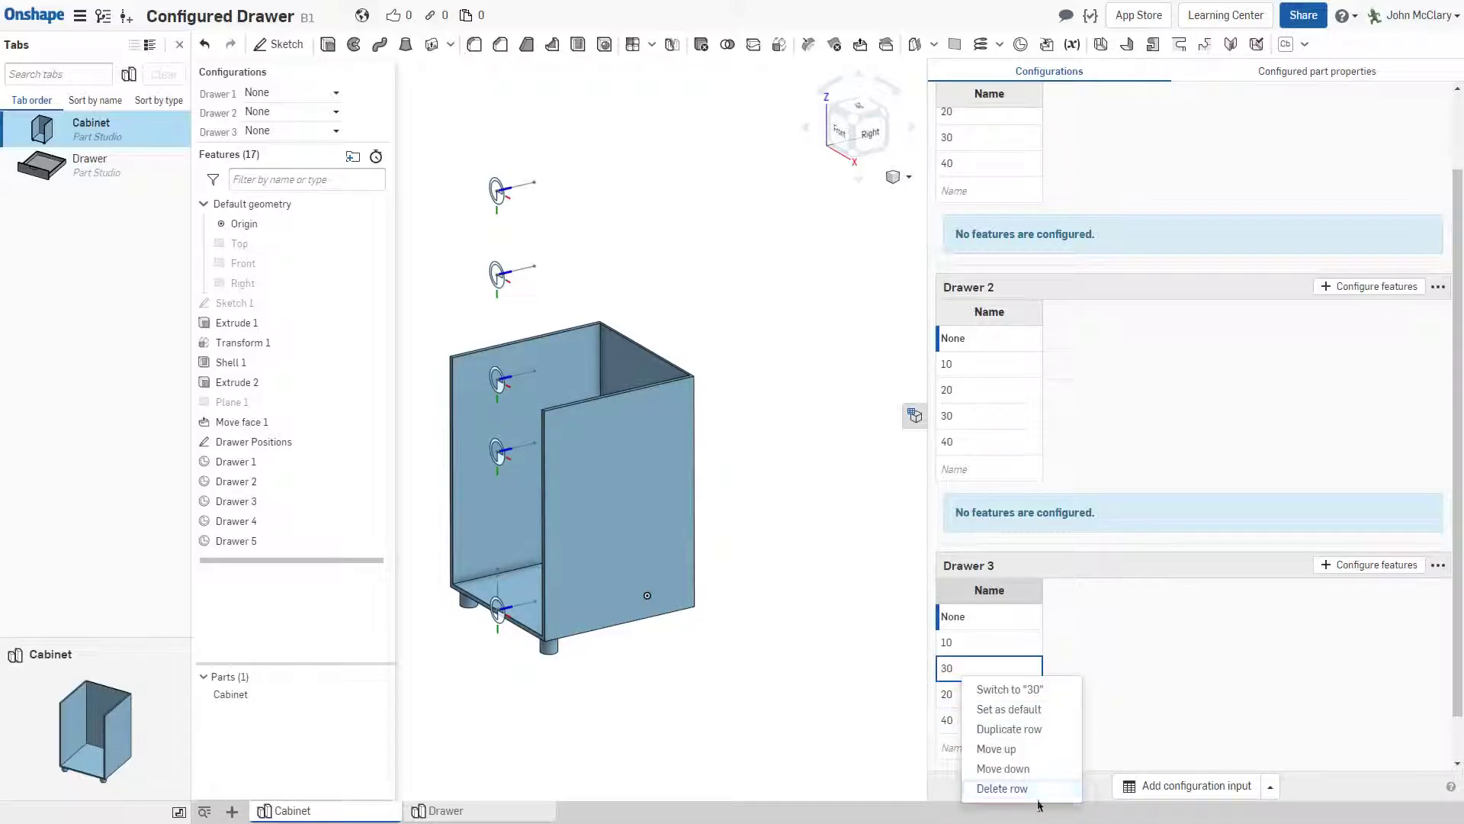
pyautogui.click(1007, 770)
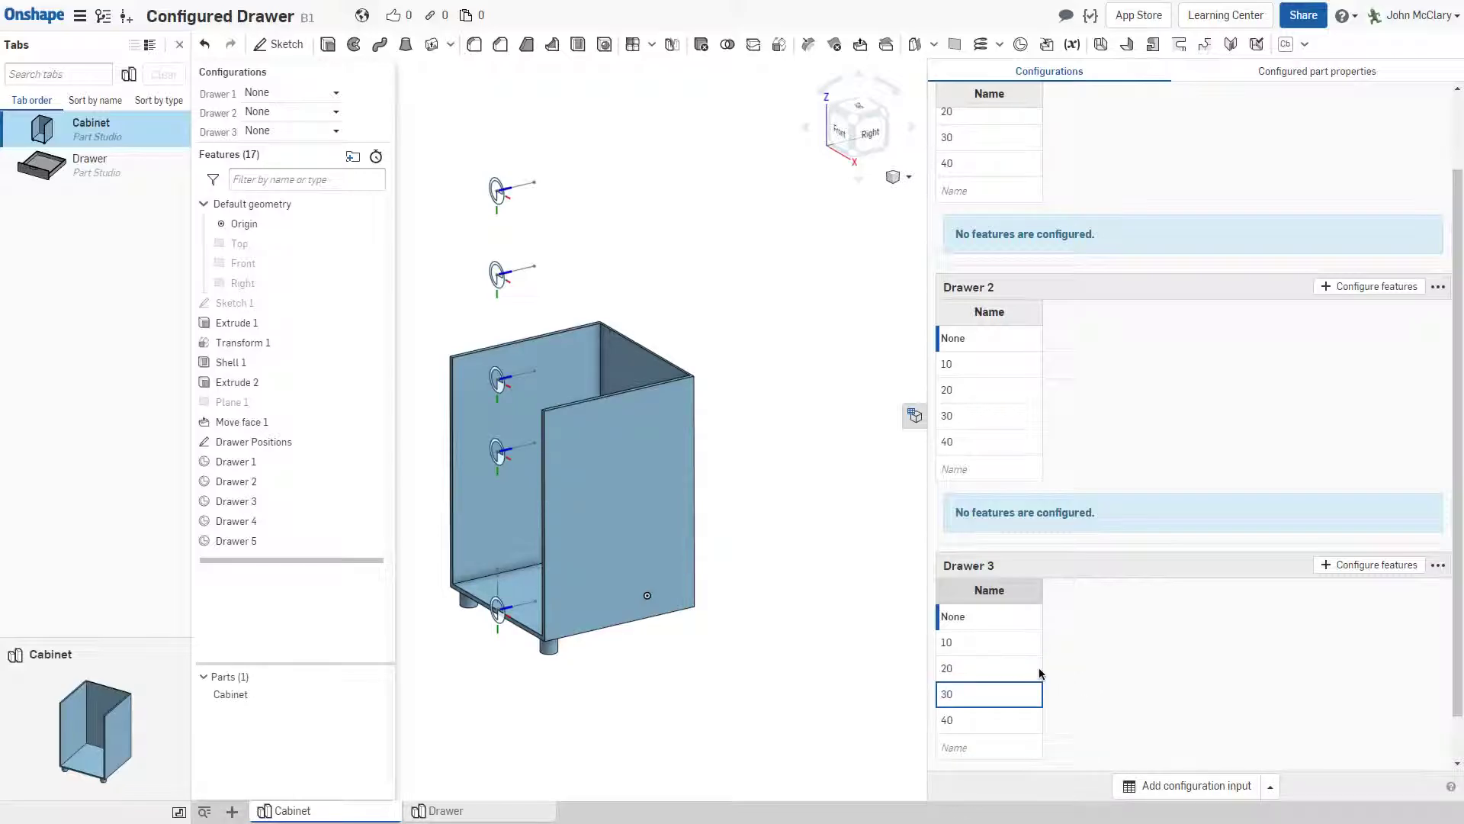
# Add a fourth list configuration input to the Cabinet and rename it Drawer 4
pyautogui.scroll(-1, 1039, 665)
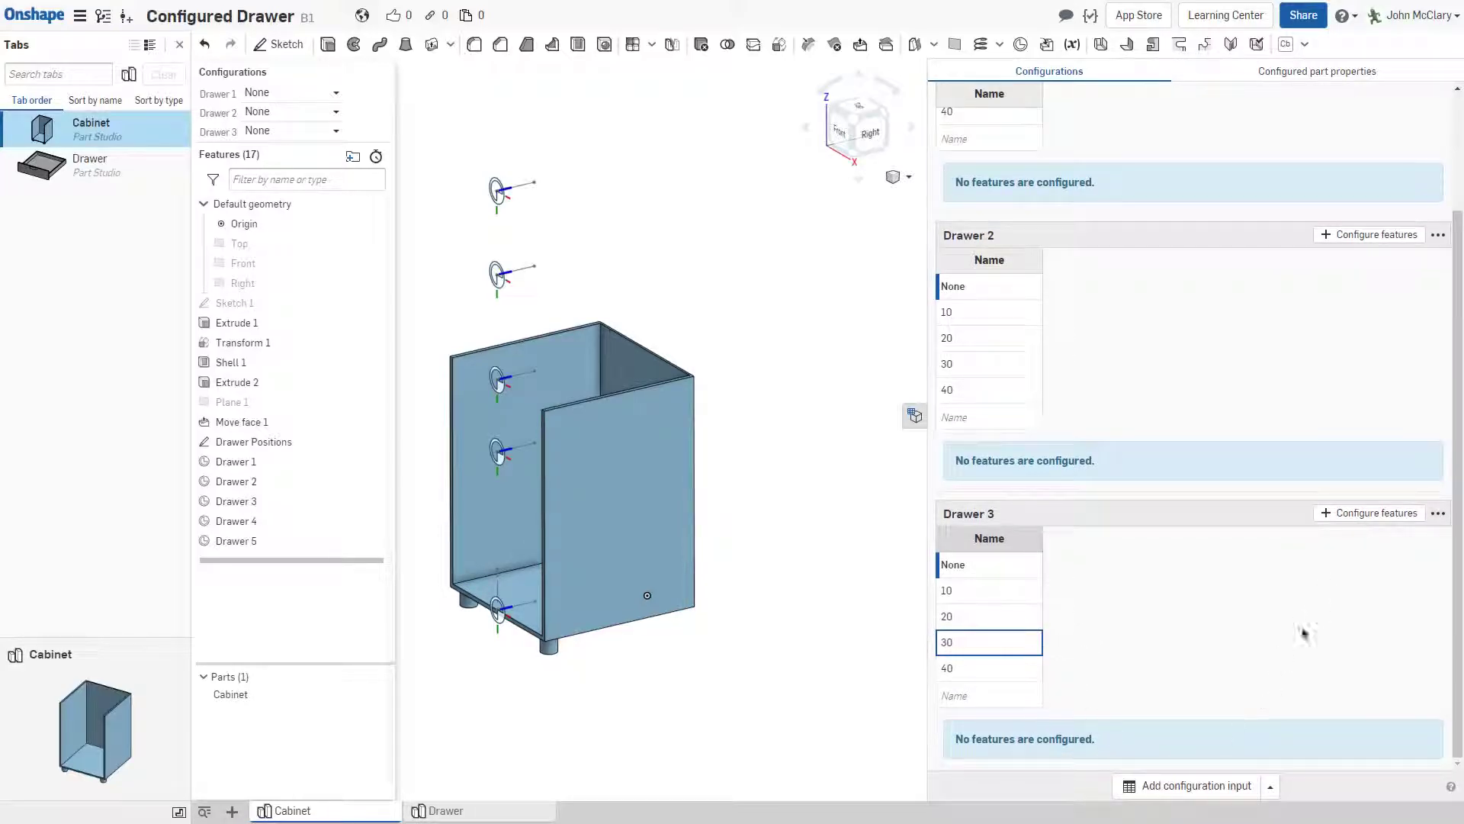
pyautogui.click(1197, 786)
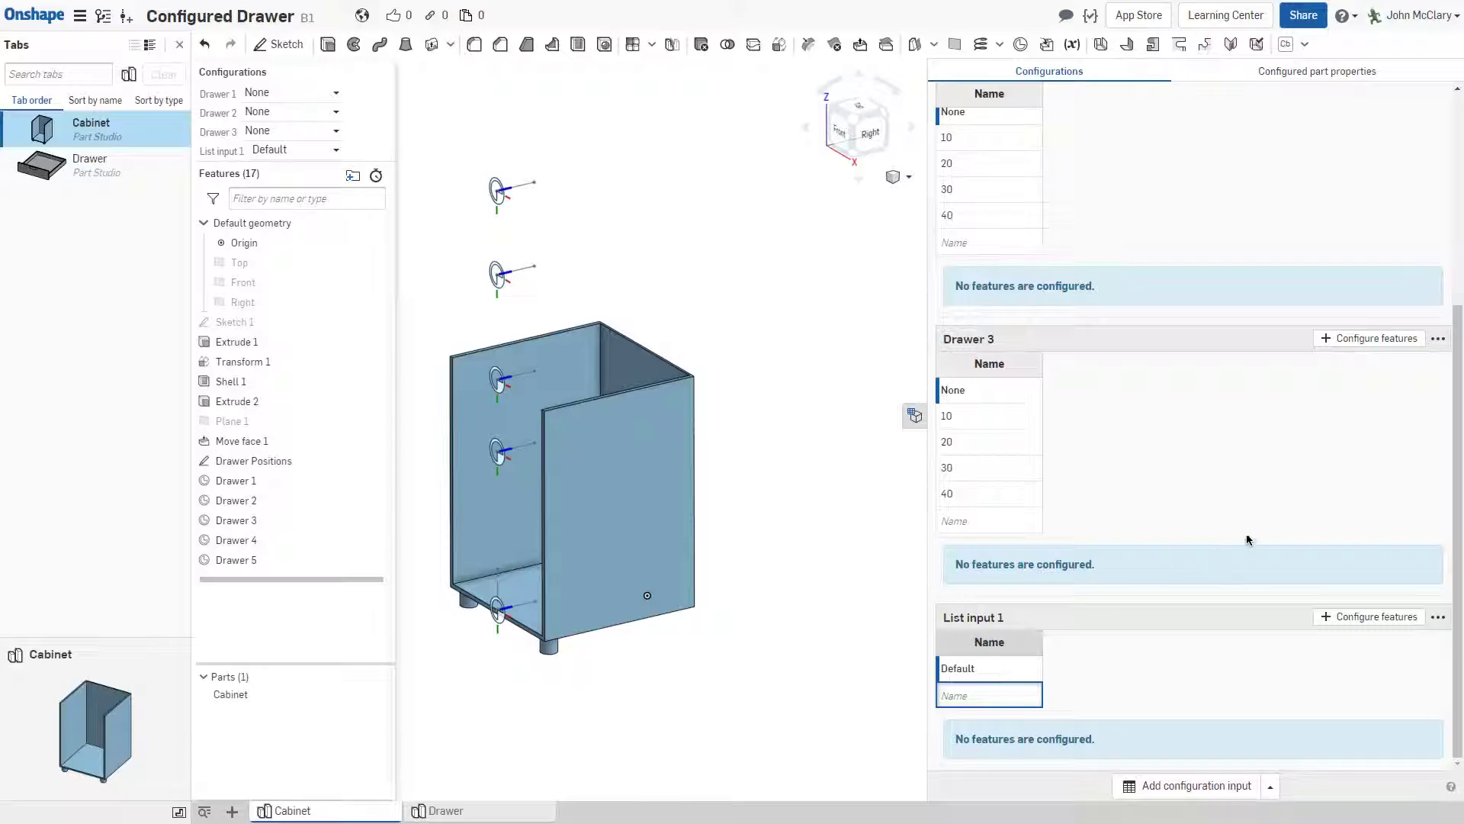
pyautogui.click(1438, 616)
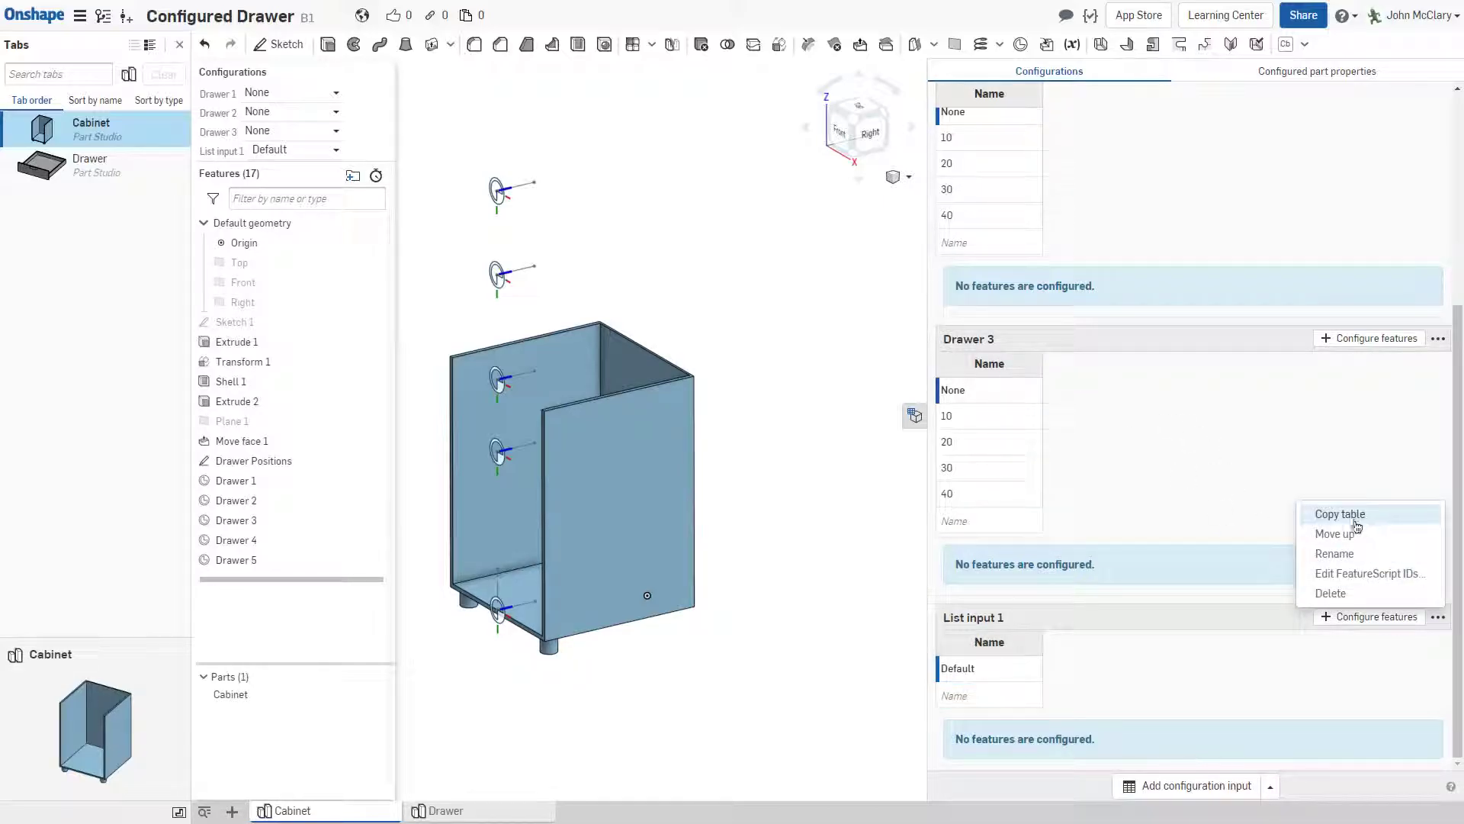
pyautogui.click(1335, 554)
pyautogui.write('DRawer')
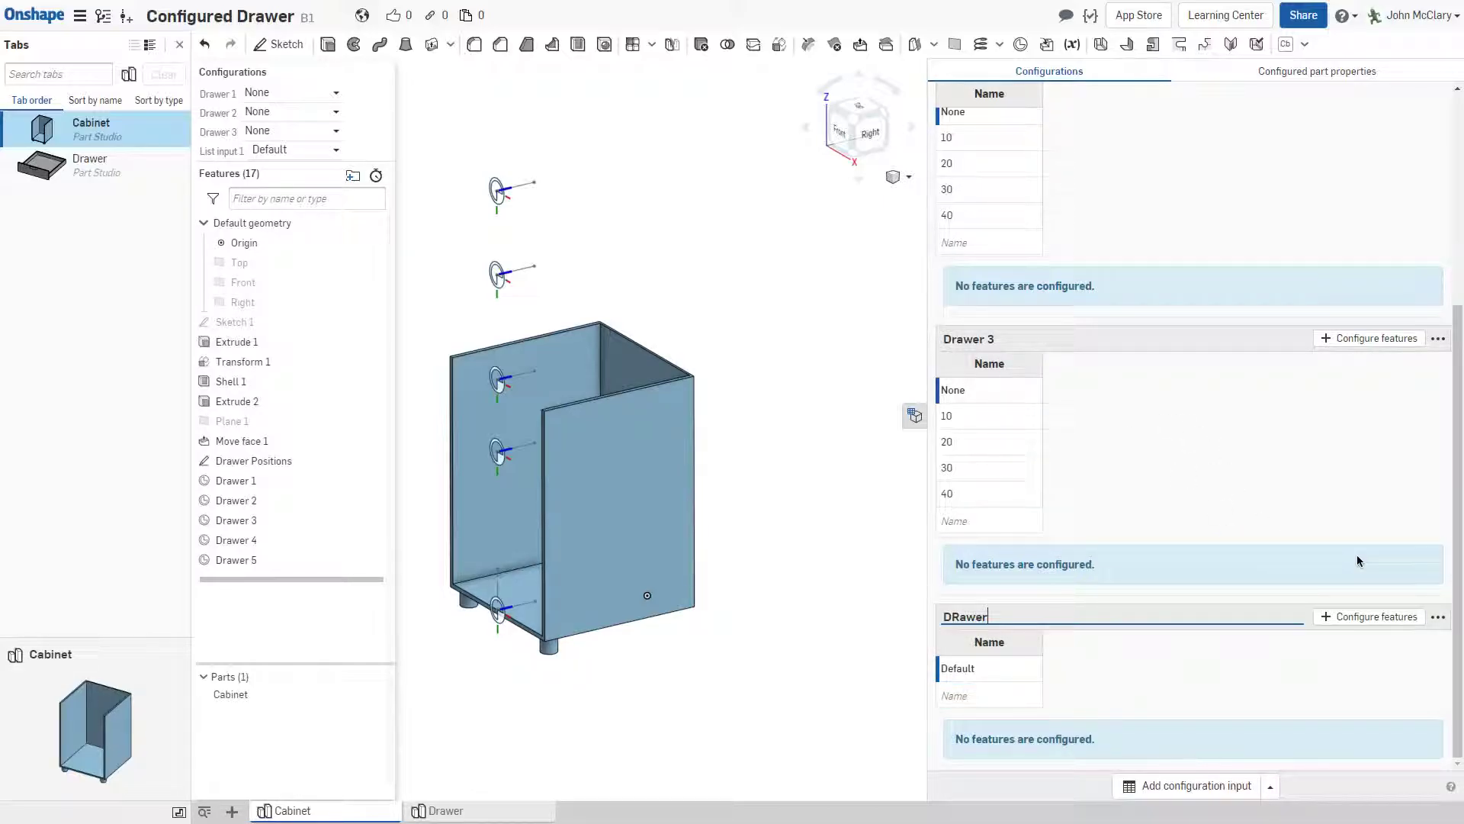
pyautogui.write(' 4')
pyautogui.press('Return')
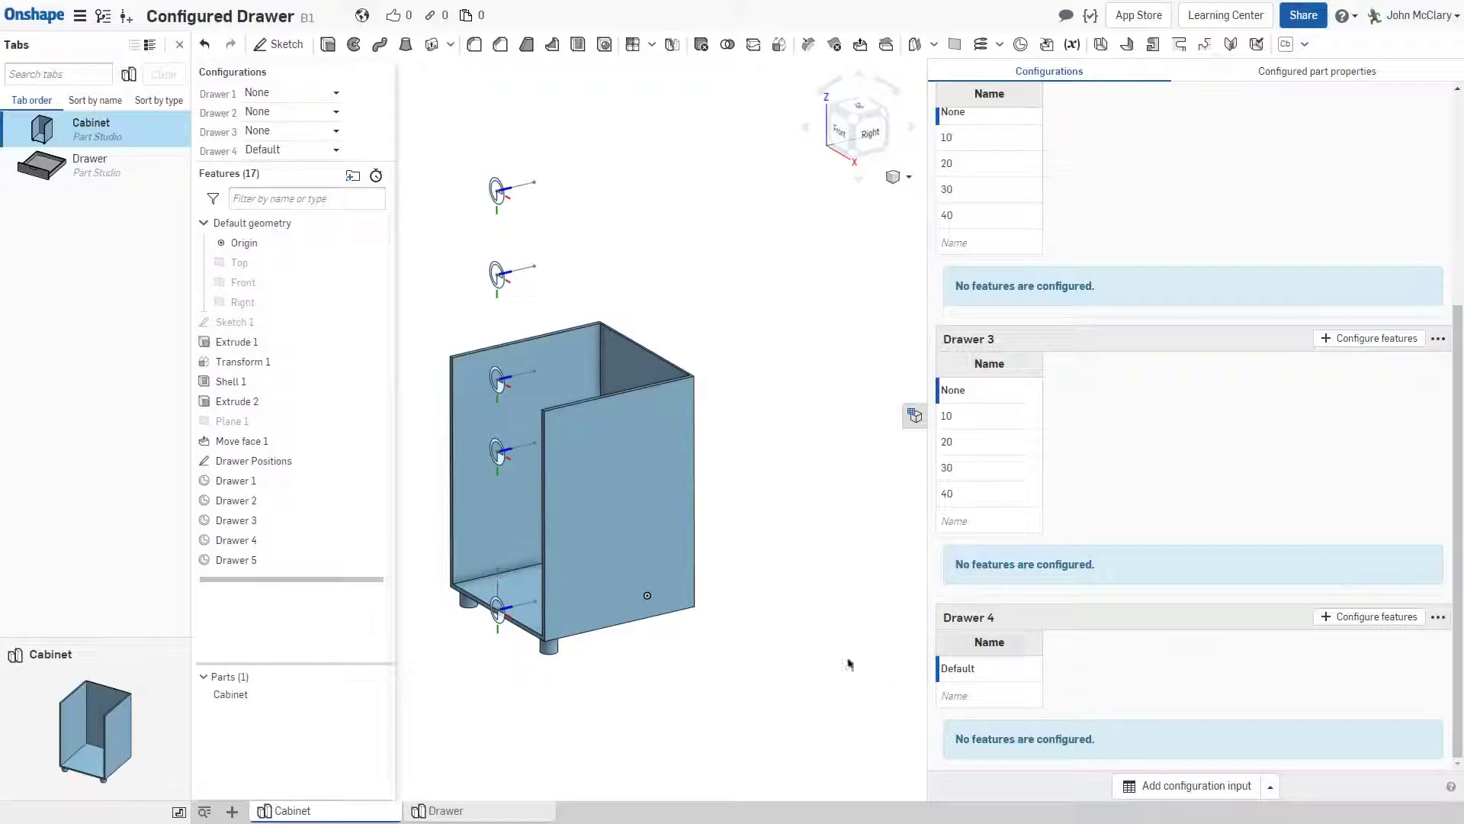
# Rename the Drawer 4 table's default row None and add rows 10, 20, 30 and 40
pyautogui.click(979, 670)
pyautogui.write('None')
pyautogui.press('Return')
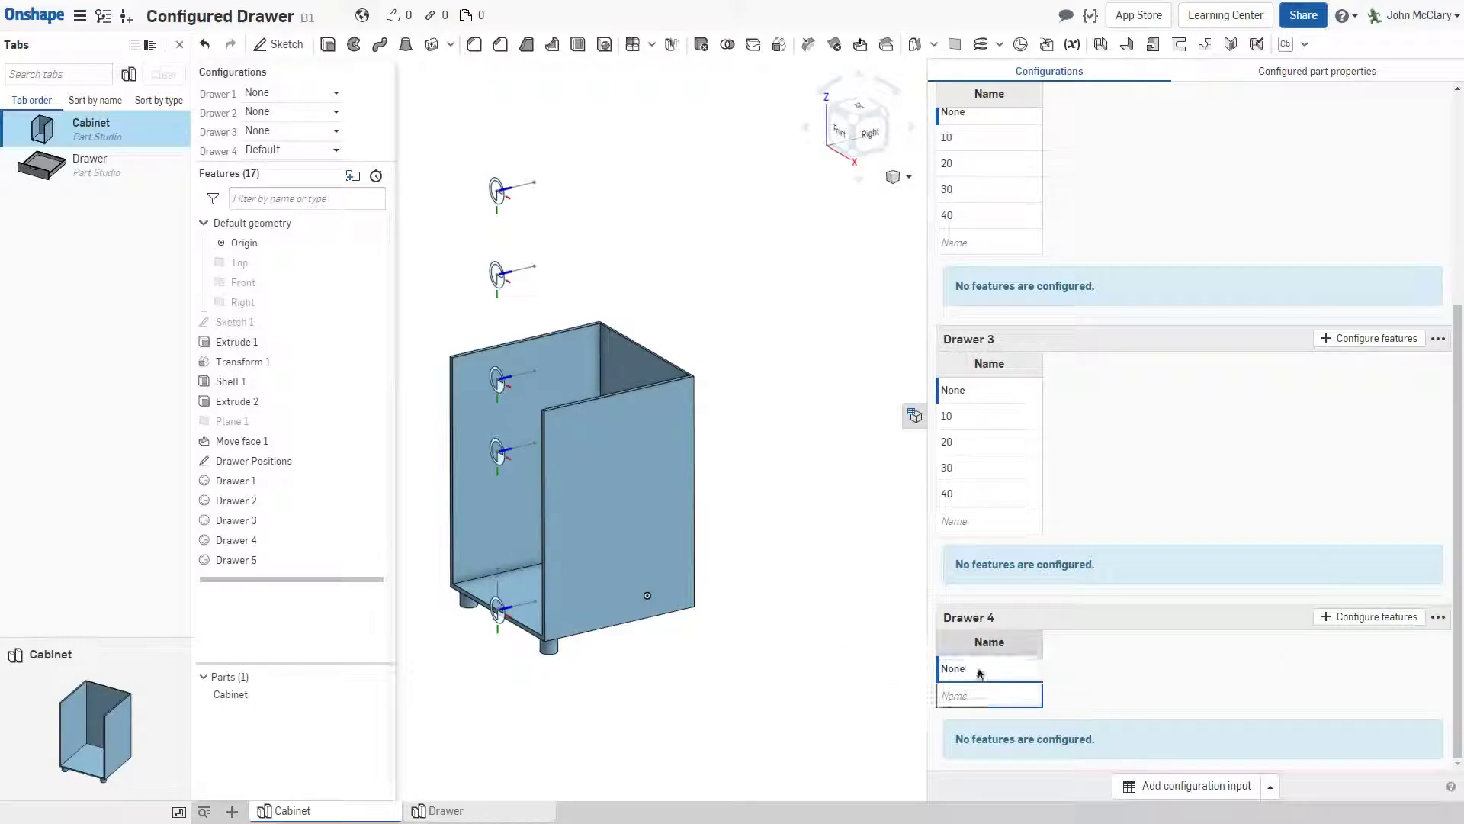
pyautogui.write('10')
pyautogui.press('Return')
pyautogui.write('20')
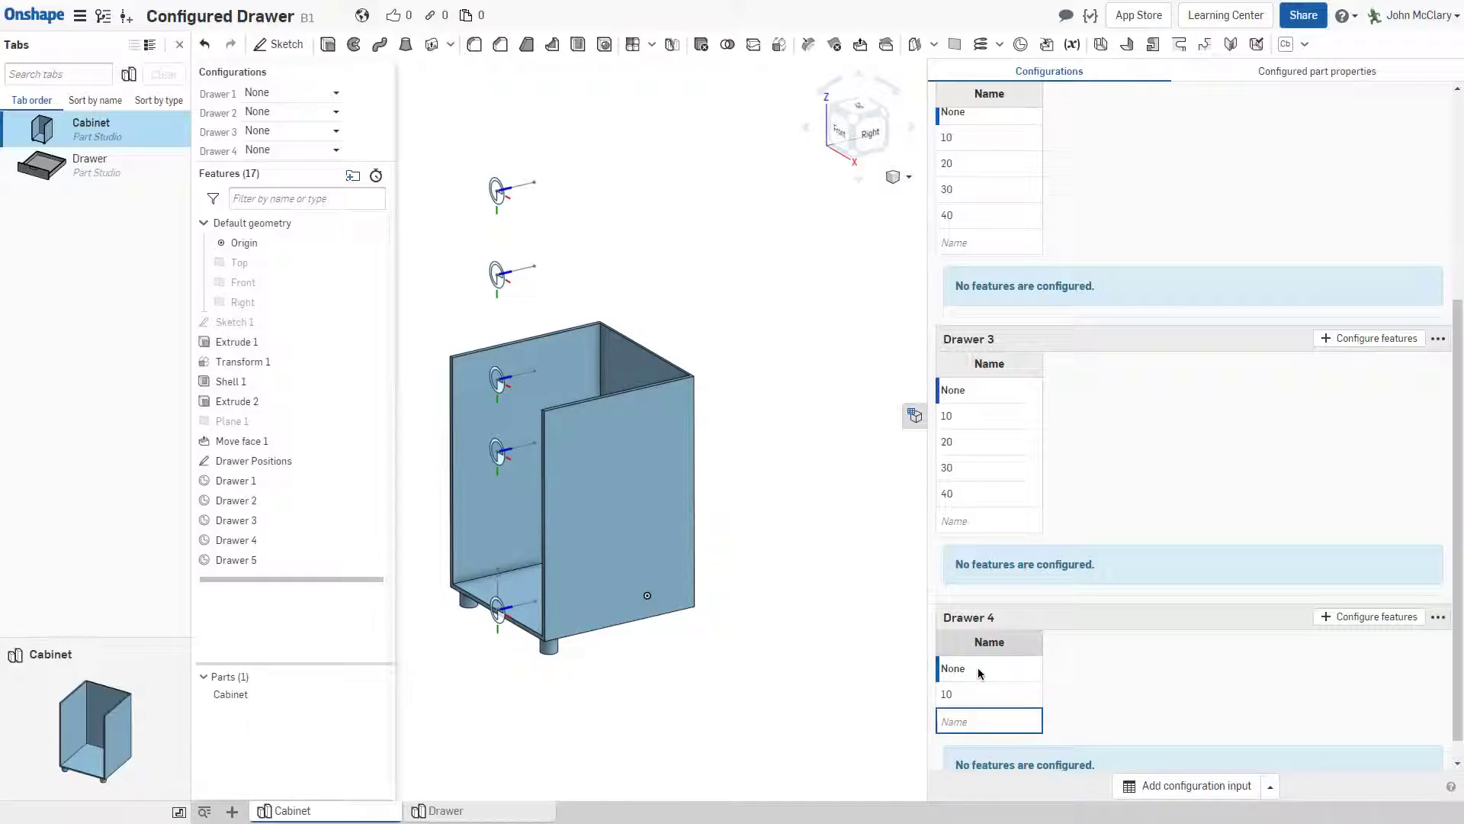
pyautogui.press('Return')
pyautogui.write('3040')
pyautogui.press('Return')
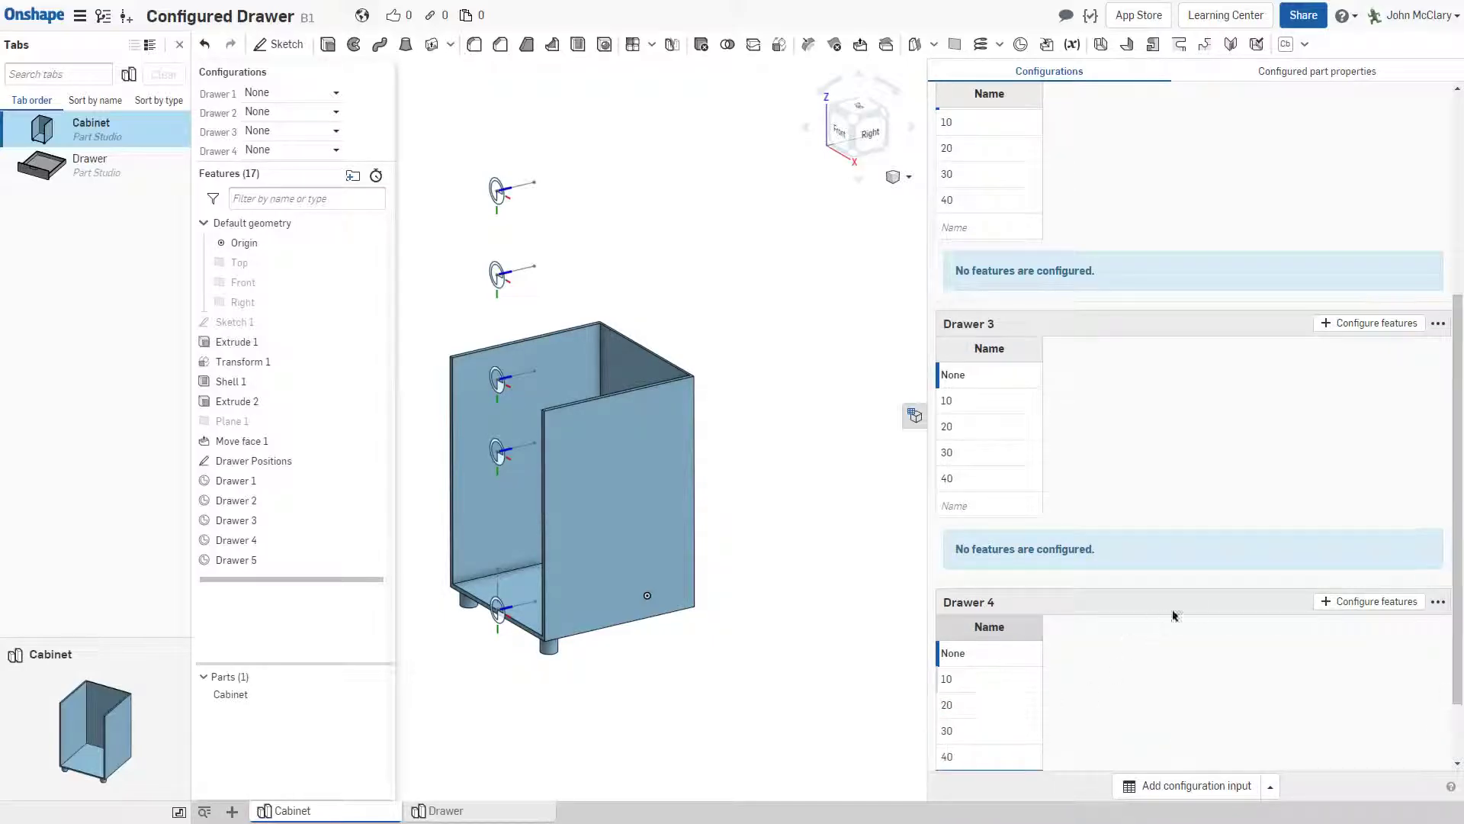
# Add a fifth list configuration input to the Cabinet and rename it Drawer 5
pyautogui.click(1230, 784)
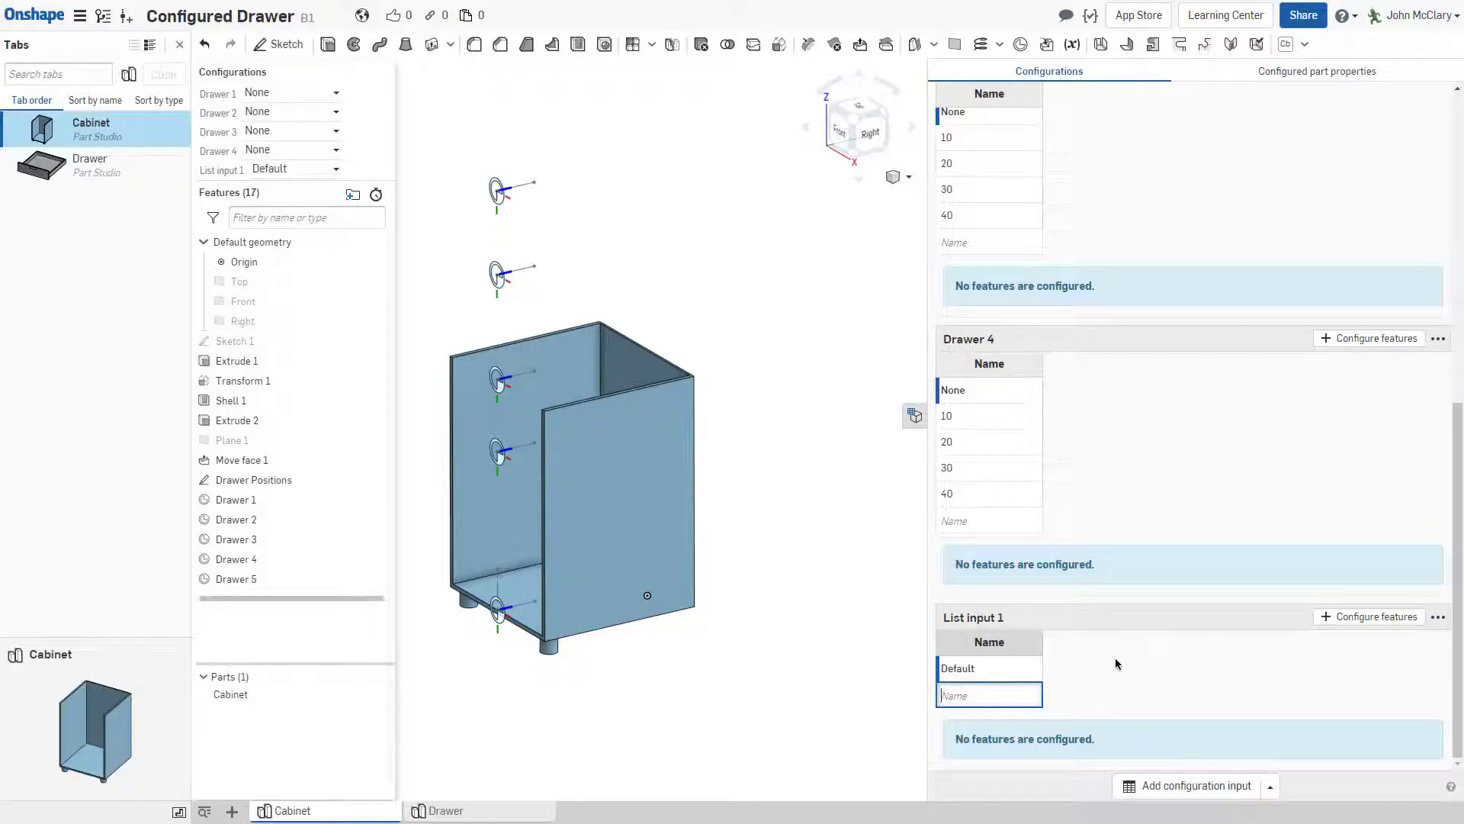
pyautogui.click(1439, 616)
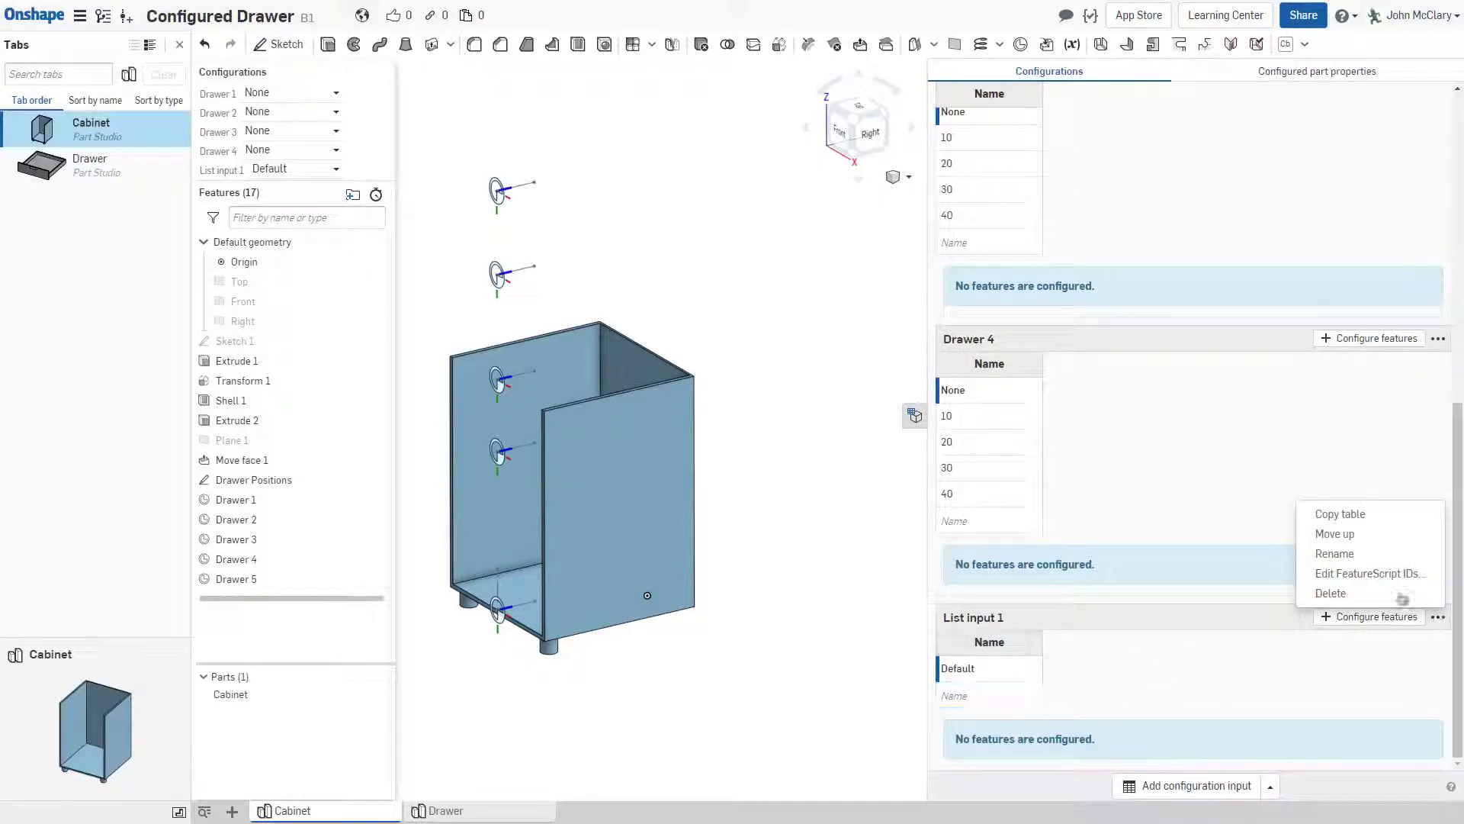
pyautogui.click(1359, 557)
pyautogui.write('Drawer ')
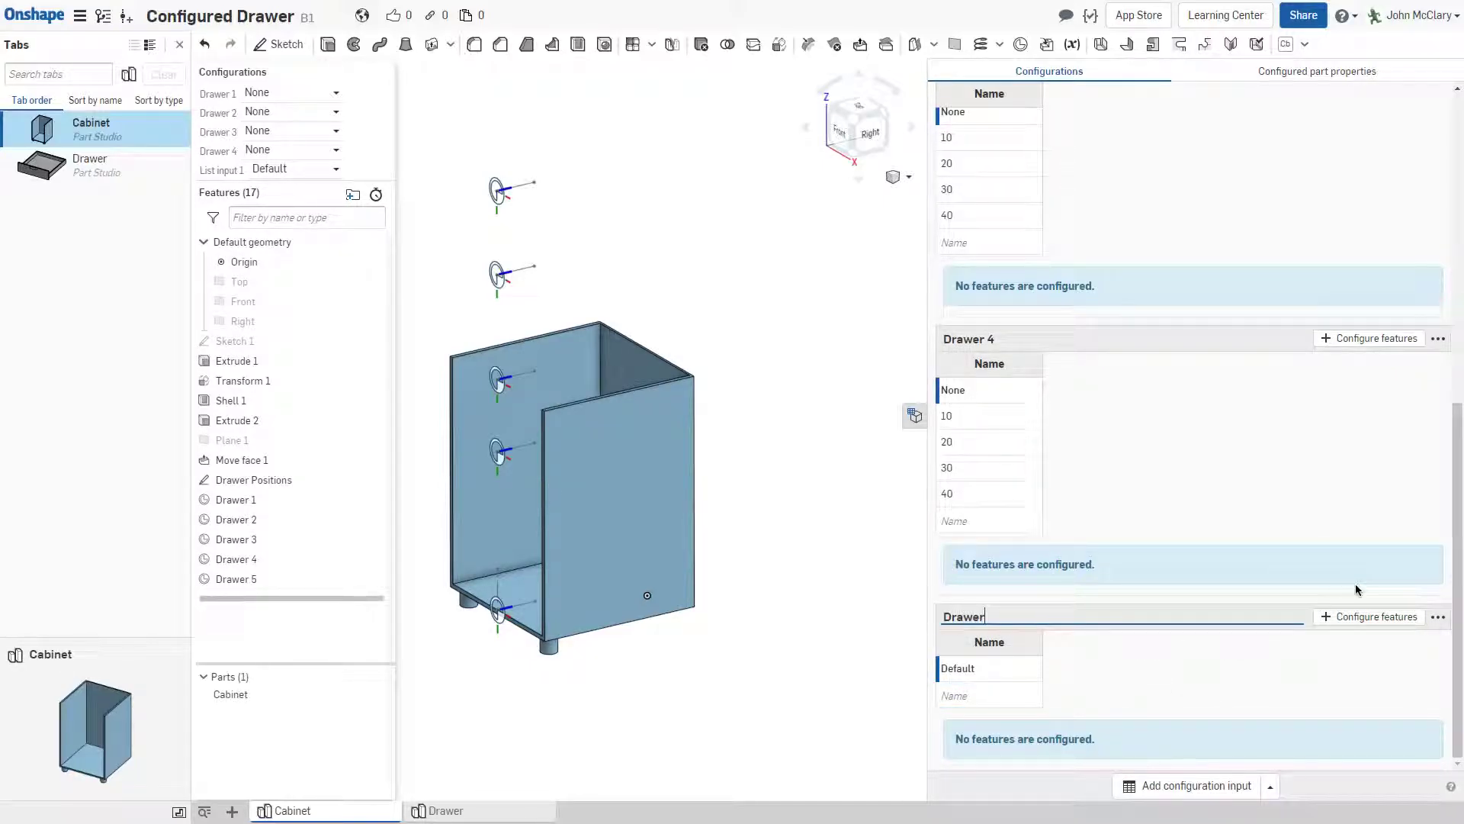
pyautogui.write('5')
pyautogui.press('Return')
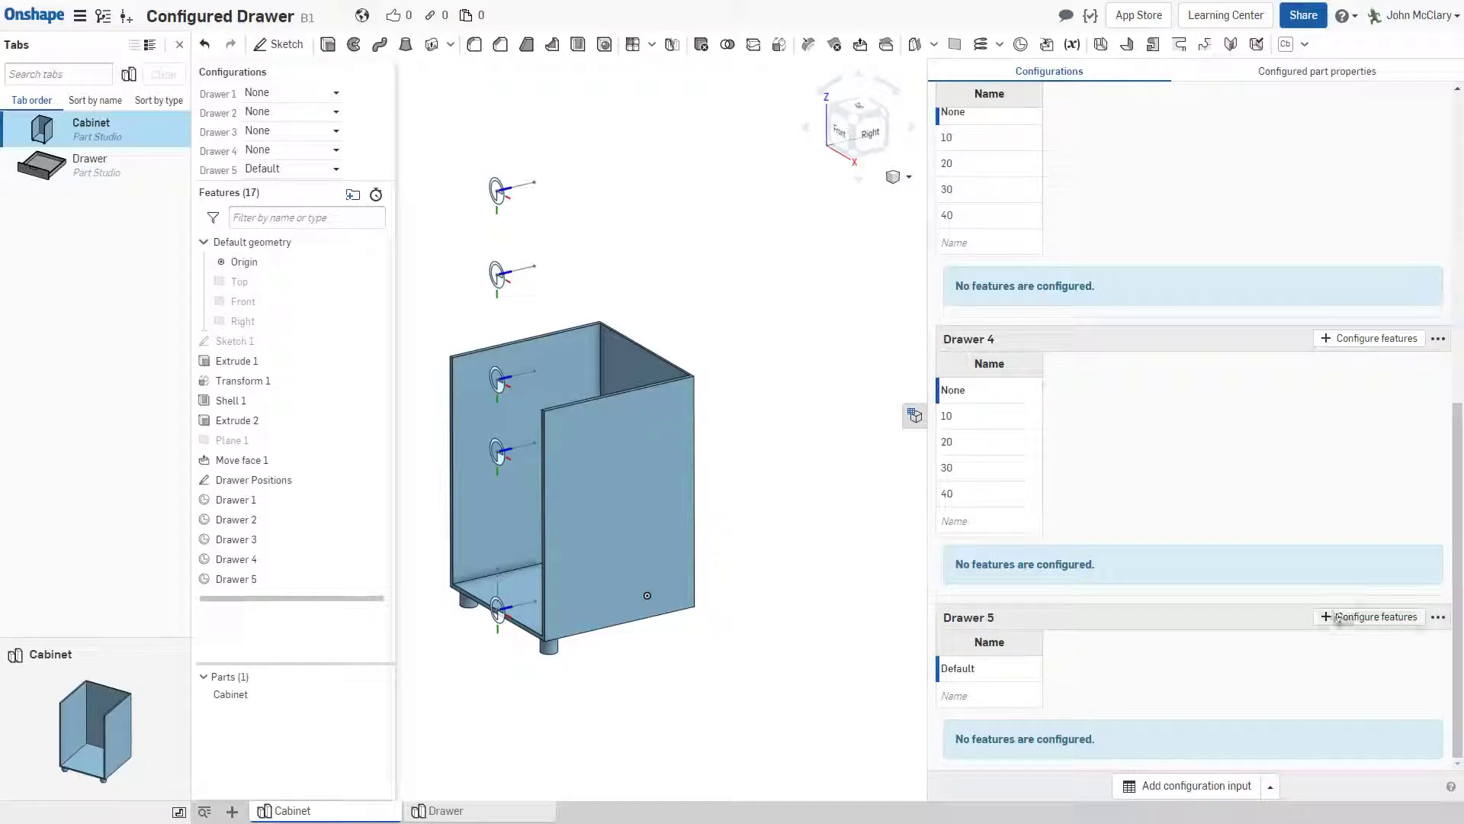
# Rename the Drawer 5 table's default row None and add rows 10, 20, 30 and 40
pyautogui.click(1015, 685)
pyautogui.click(997, 678)
pyautogui.write('None')
pyautogui.press('Return')
pyautogui.write('10')
pyautogui.press('Return')
pyautogui.write('10')
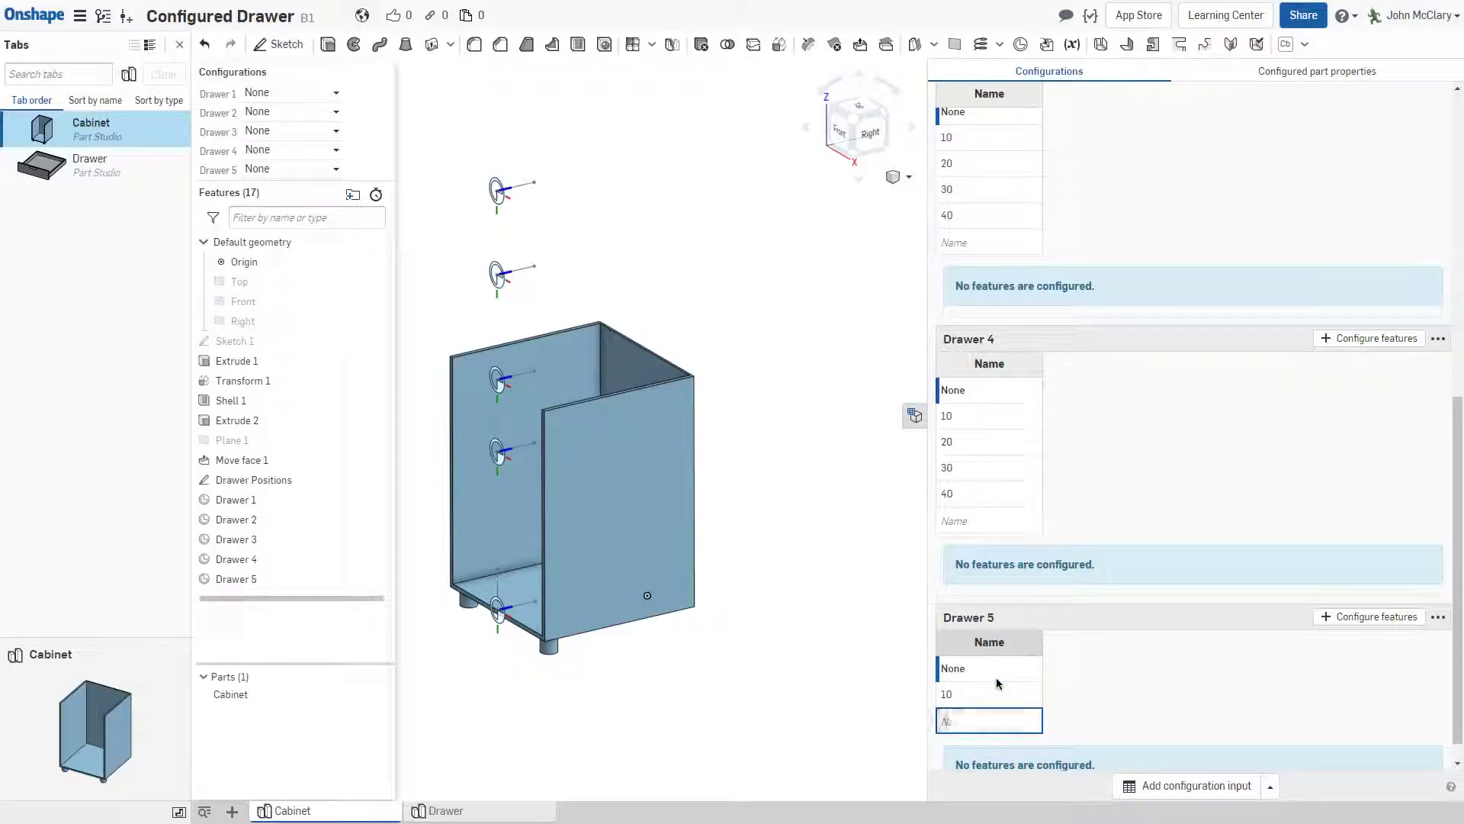
pyautogui.press('Return')
pyautogui.write('30')
pyautogui.press('Return')
pyautogui.write('40')
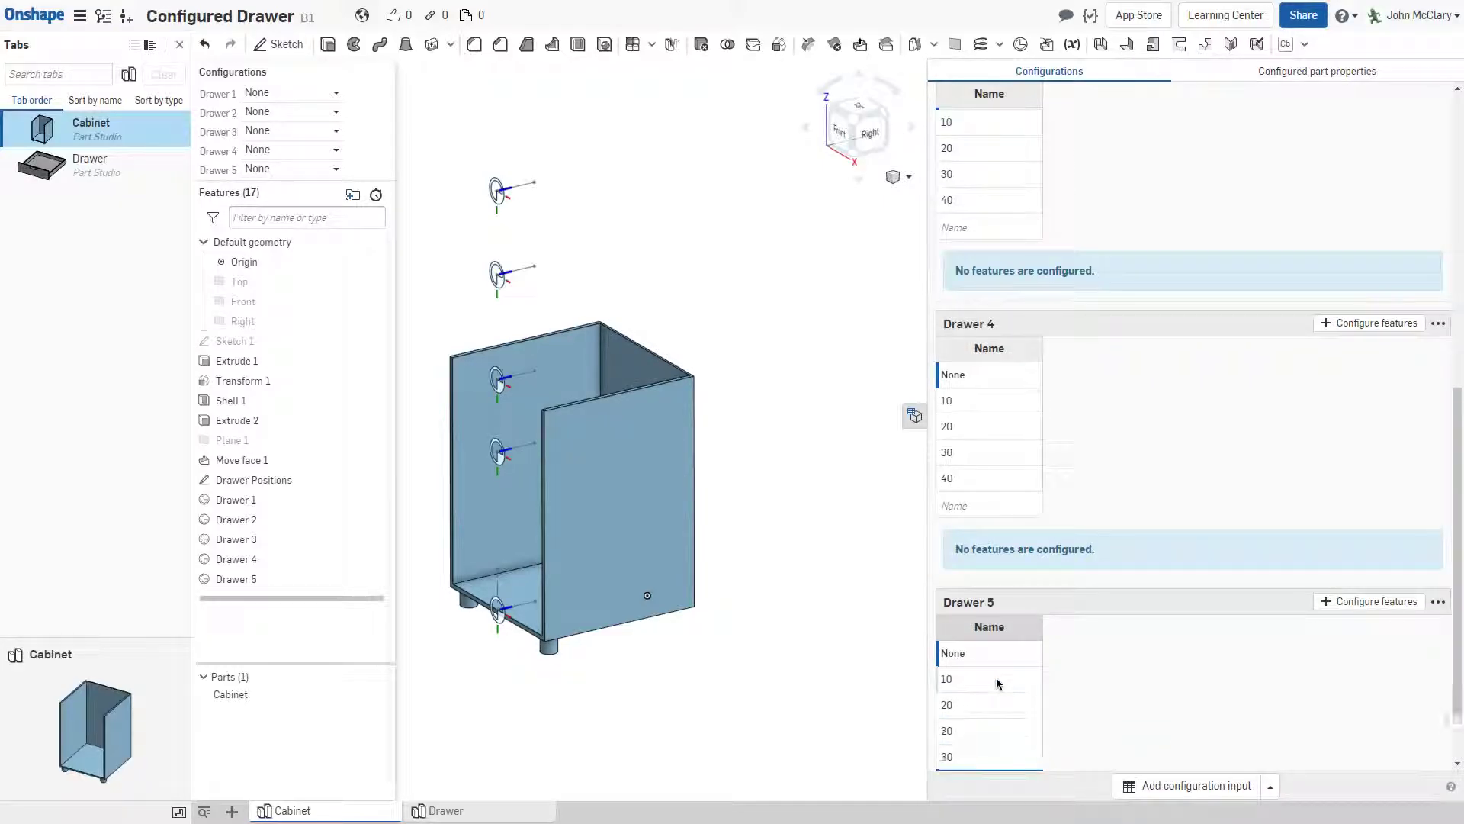
# Hide the configuration tables and open the Cabinet's Drawer Positions sketch for editing
pyautogui.click(914, 416)
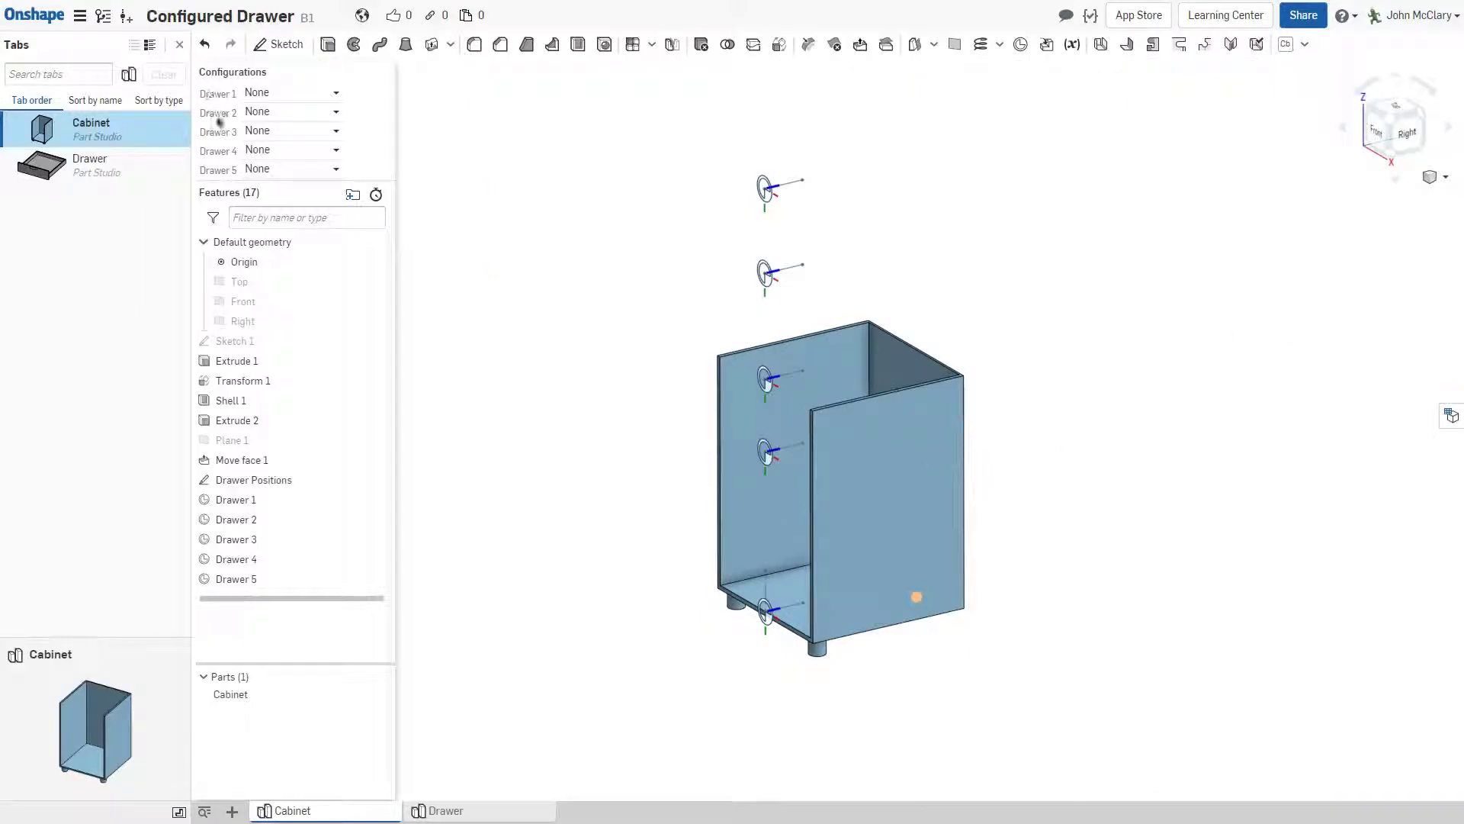
pyautogui.scroll(2, 696, 501)
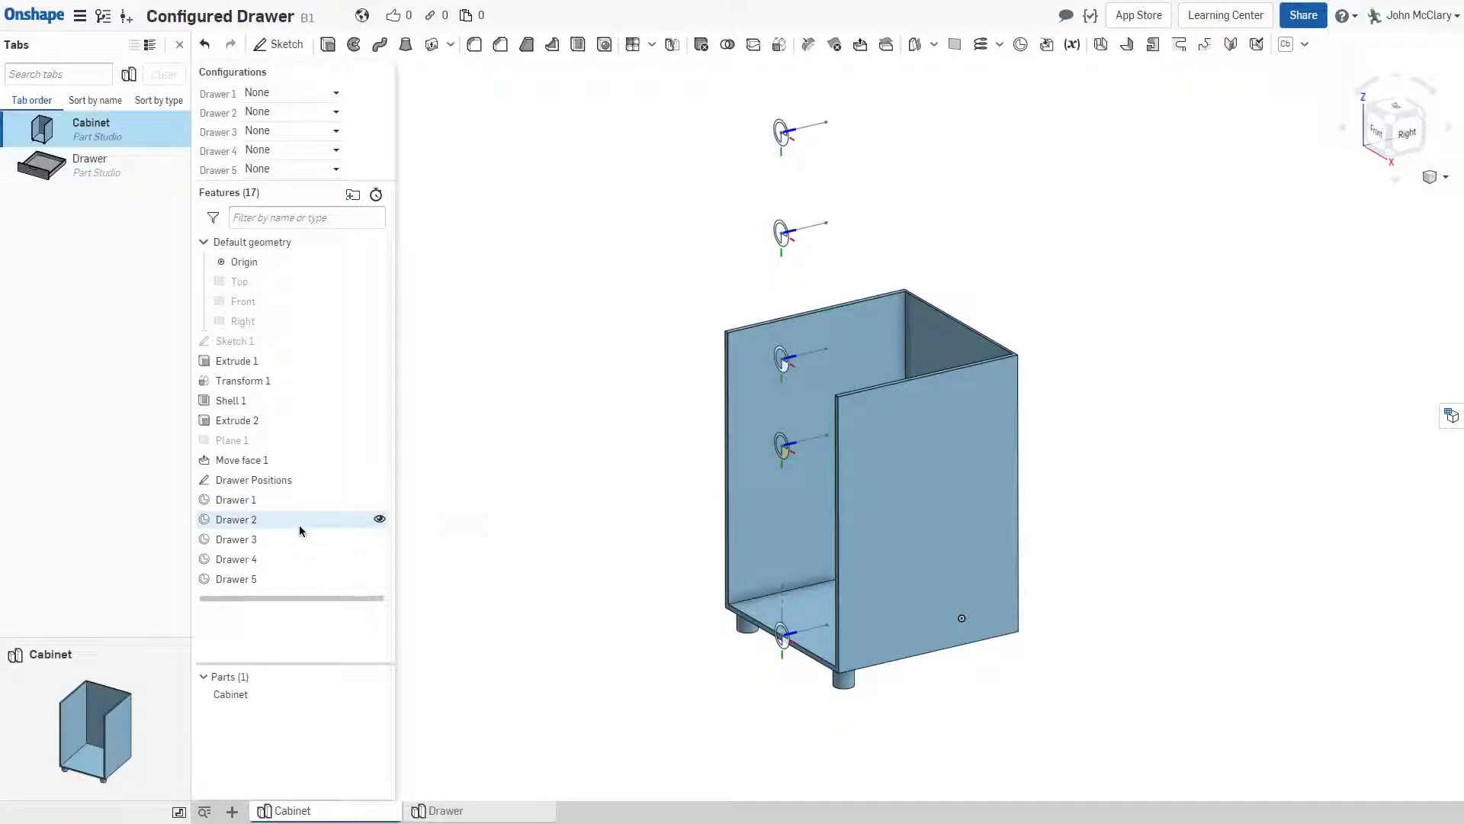
pyautogui.rightClick(810, 441)
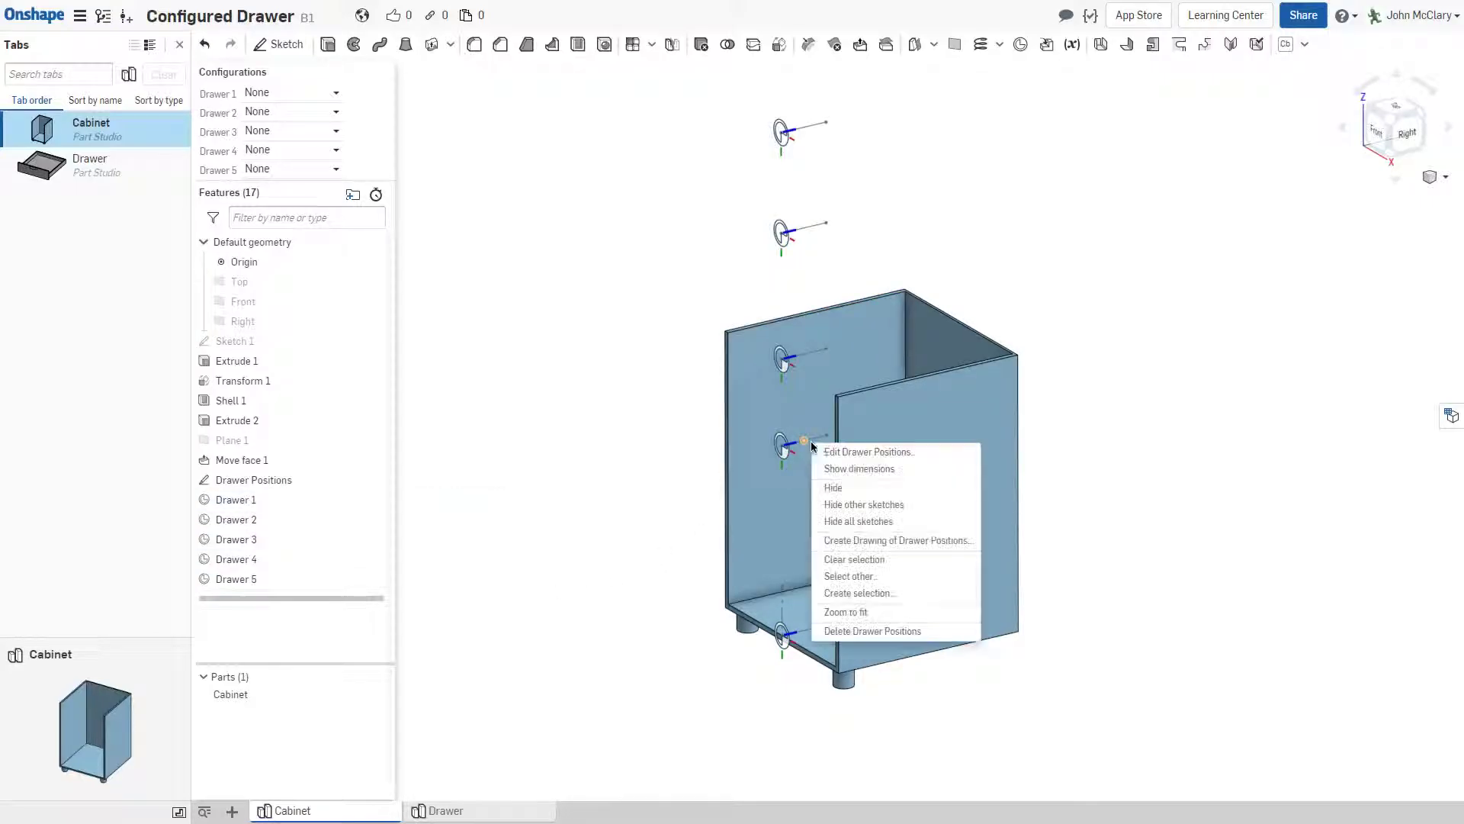
pyautogui.click(855, 452)
pyautogui.rightClick(700, 579)
pyautogui.moveTo(726, 594)
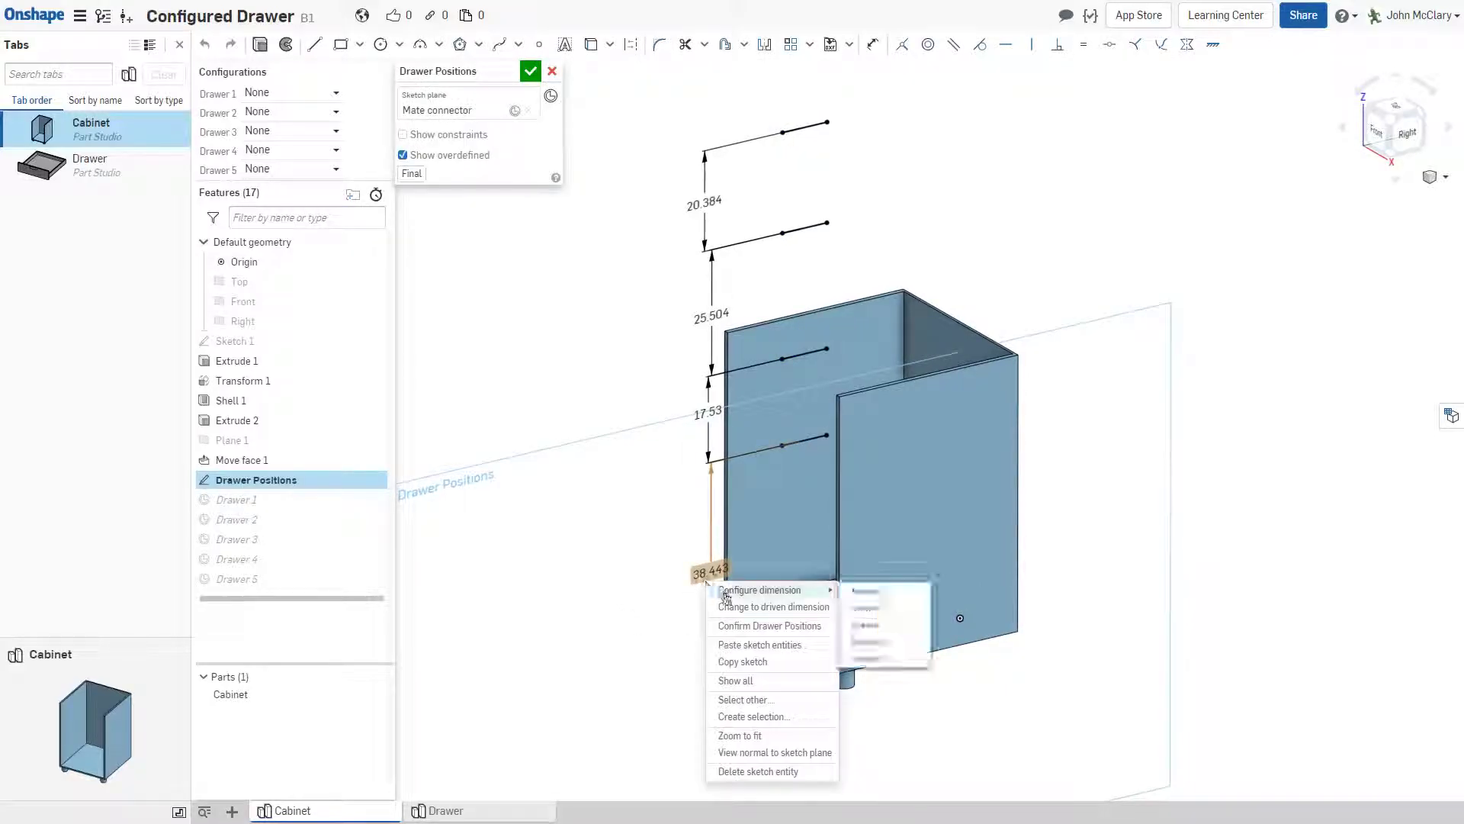
pyautogui.click(474, 630)
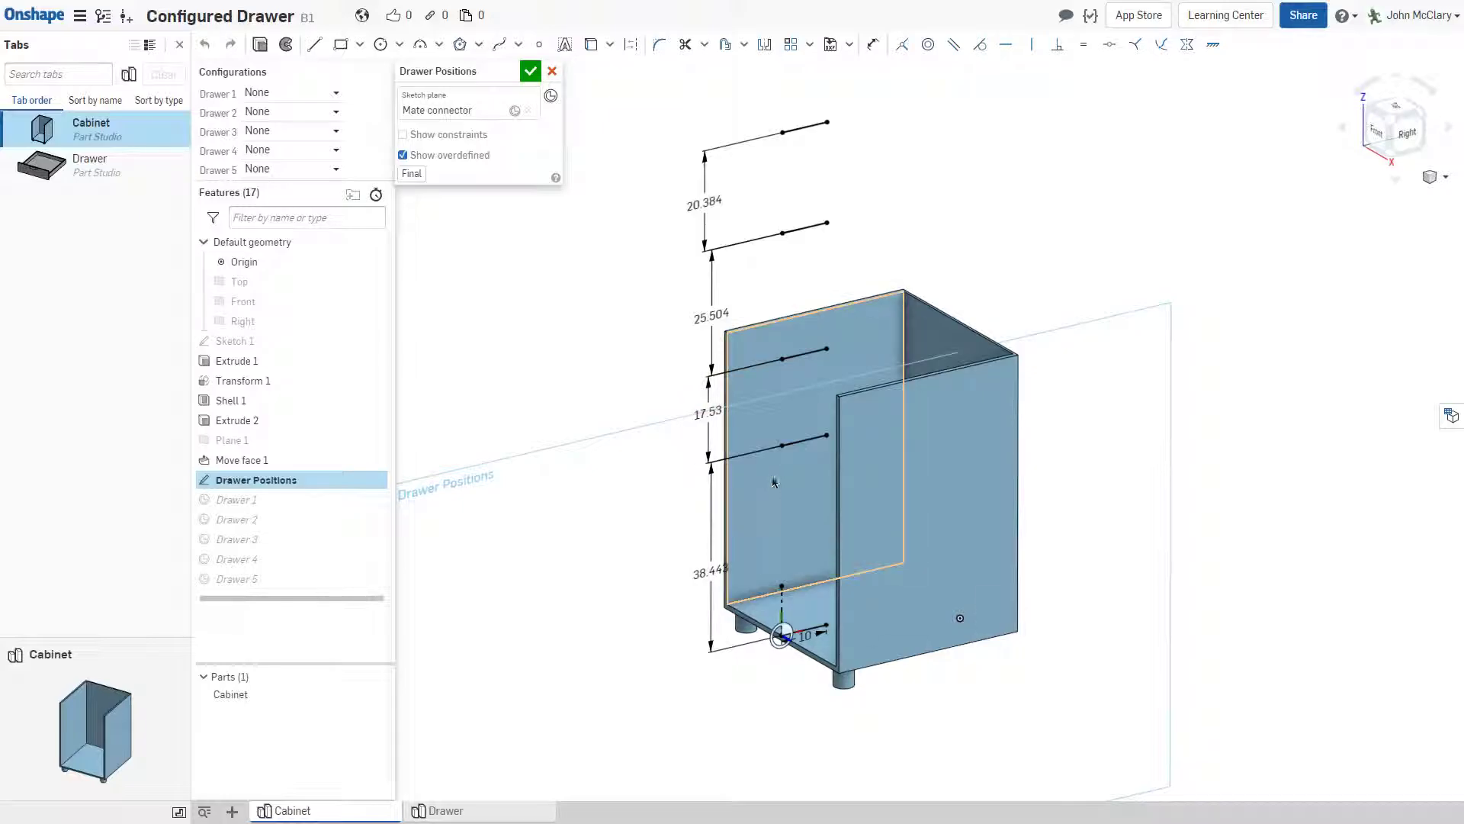
# Try configuring the four vertical spacing dimensions, from lowest to highest, with Drawer 1, 2, 3 and 4, and undo the assignments
pyautogui.rightClick(710, 571)
pyautogui.moveTo(732, 578)
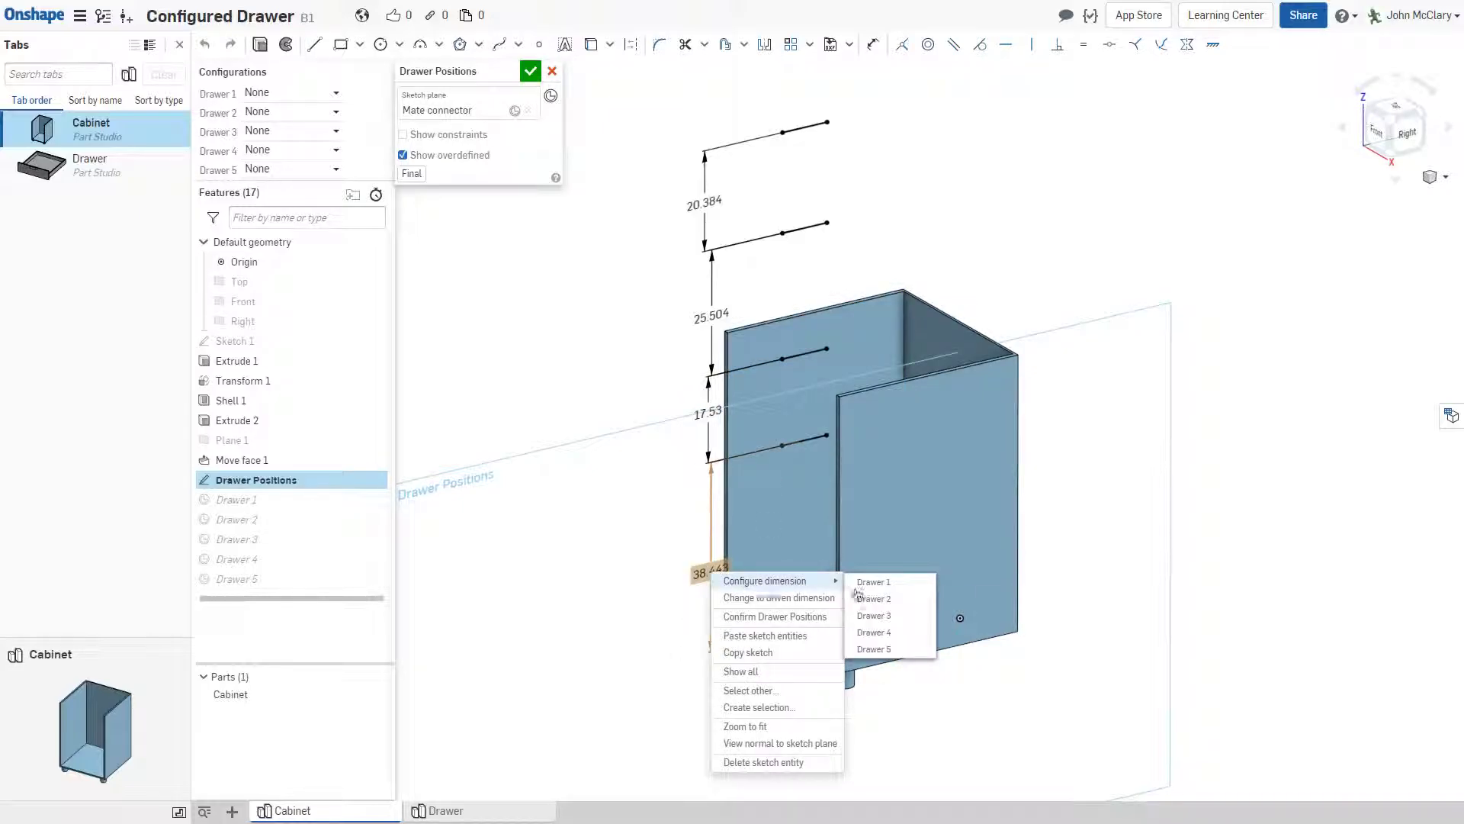
pyautogui.click(877, 582)
pyautogui.rightClick(708, 414)
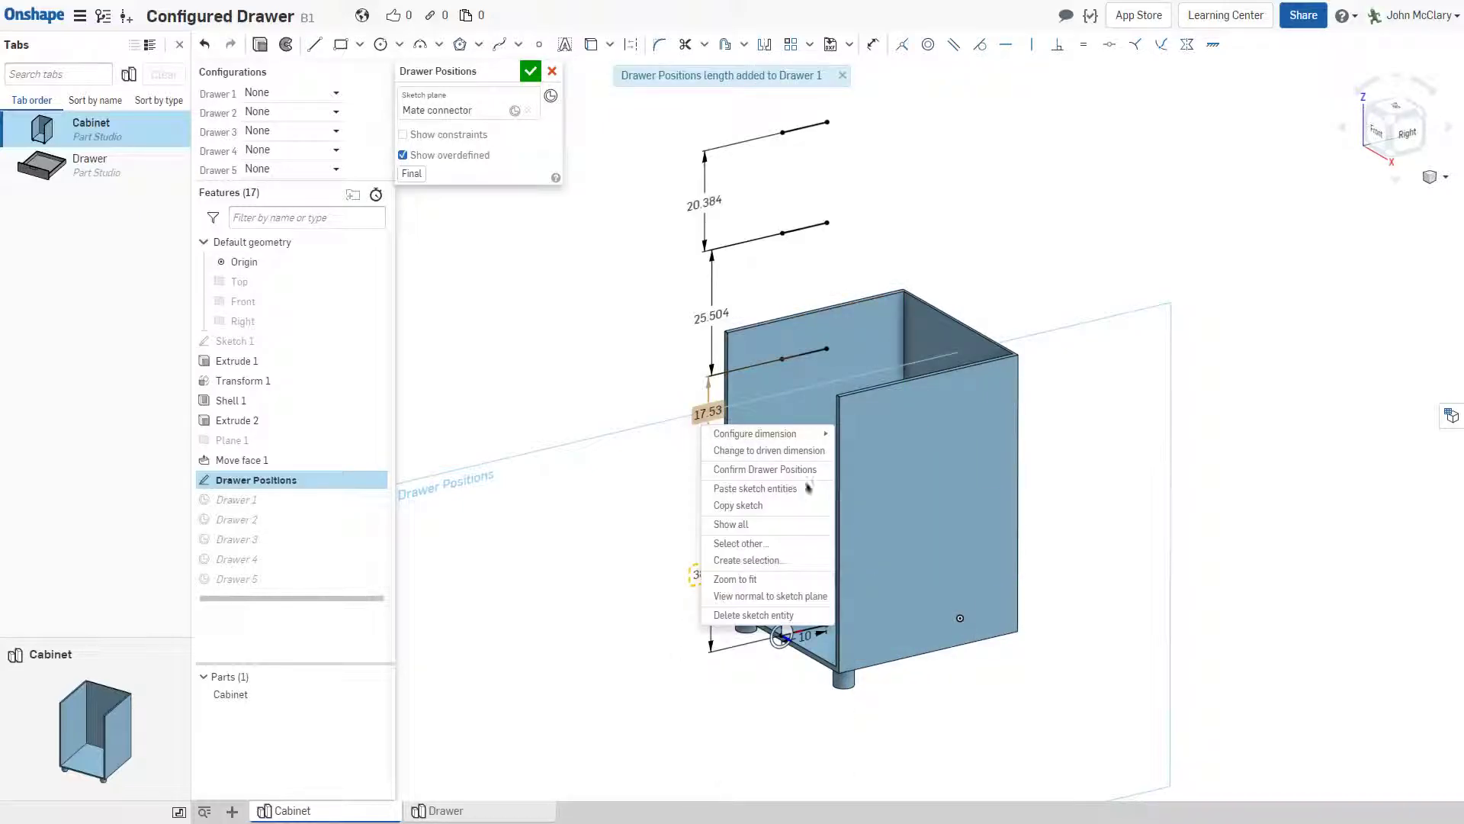
pyautogui.moveTo(763, 433)
pyautogui.click(889, 457)
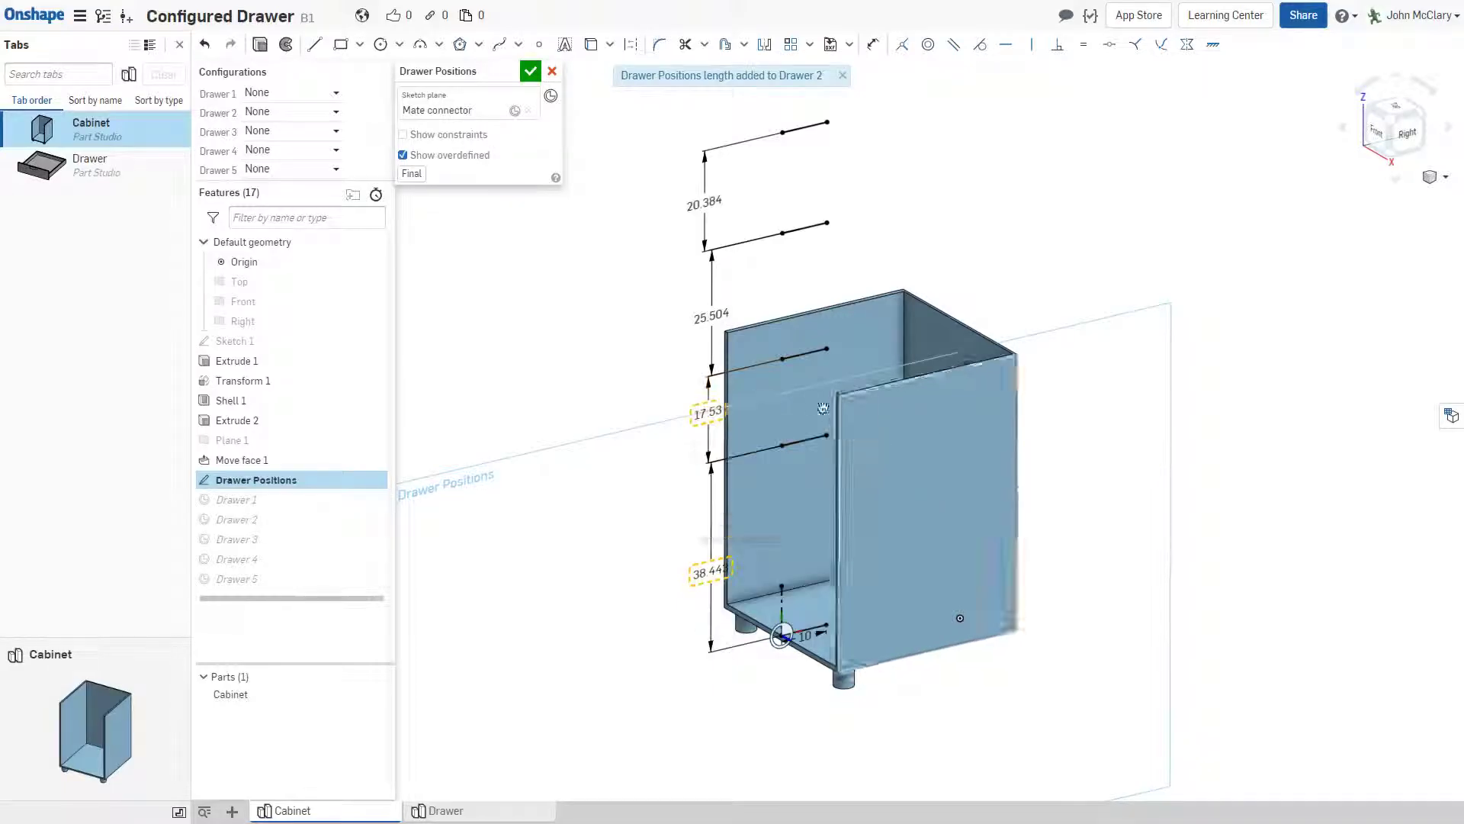
pyautogui.rightClick(711, 316)
pyautogui.moveTo(767, 337)
pyautogui.click(875, 372)
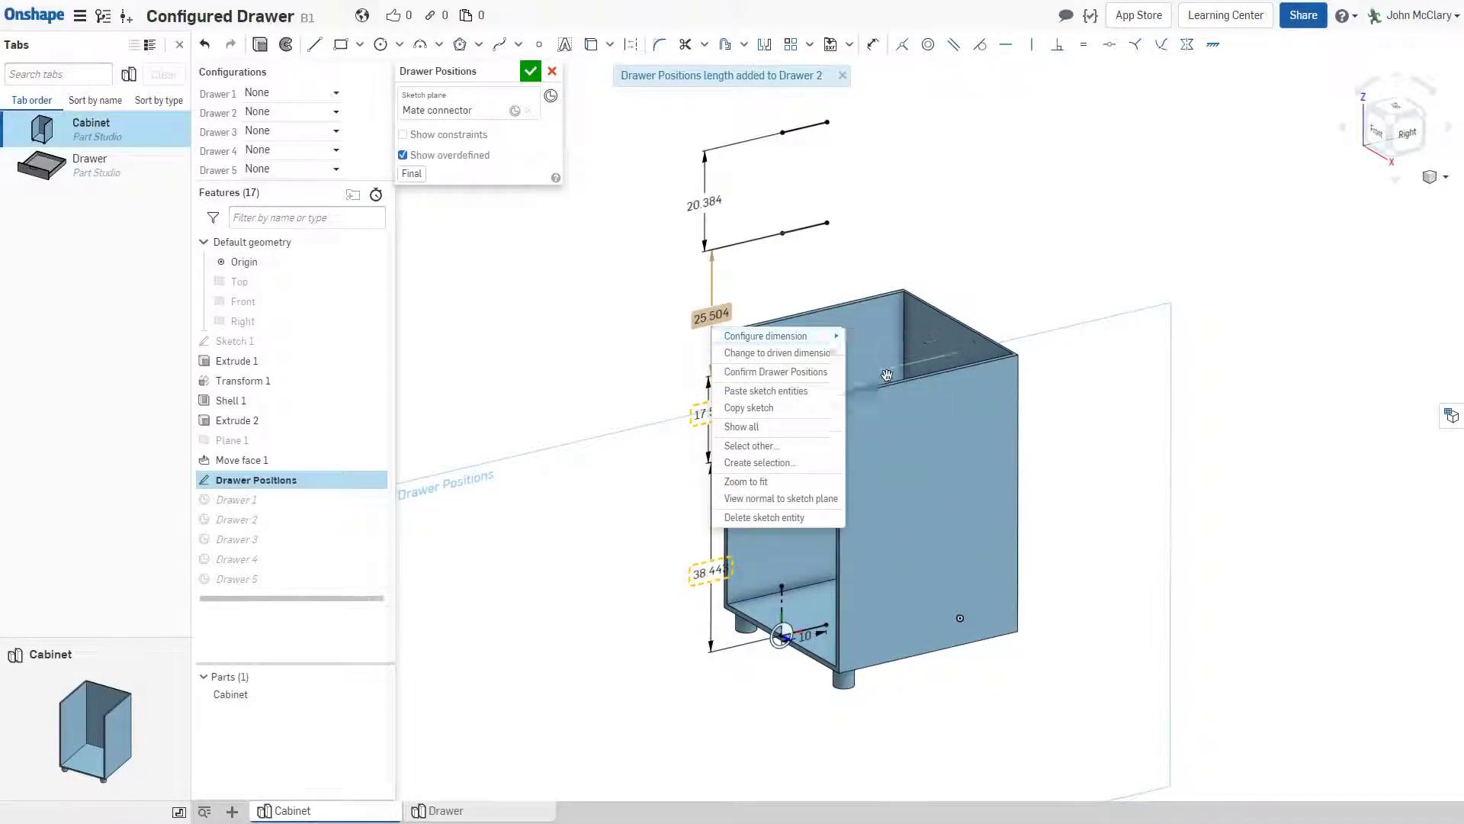
pyautogui.rightClick(718, 202)
pyautogui.moveTo(816, 215)
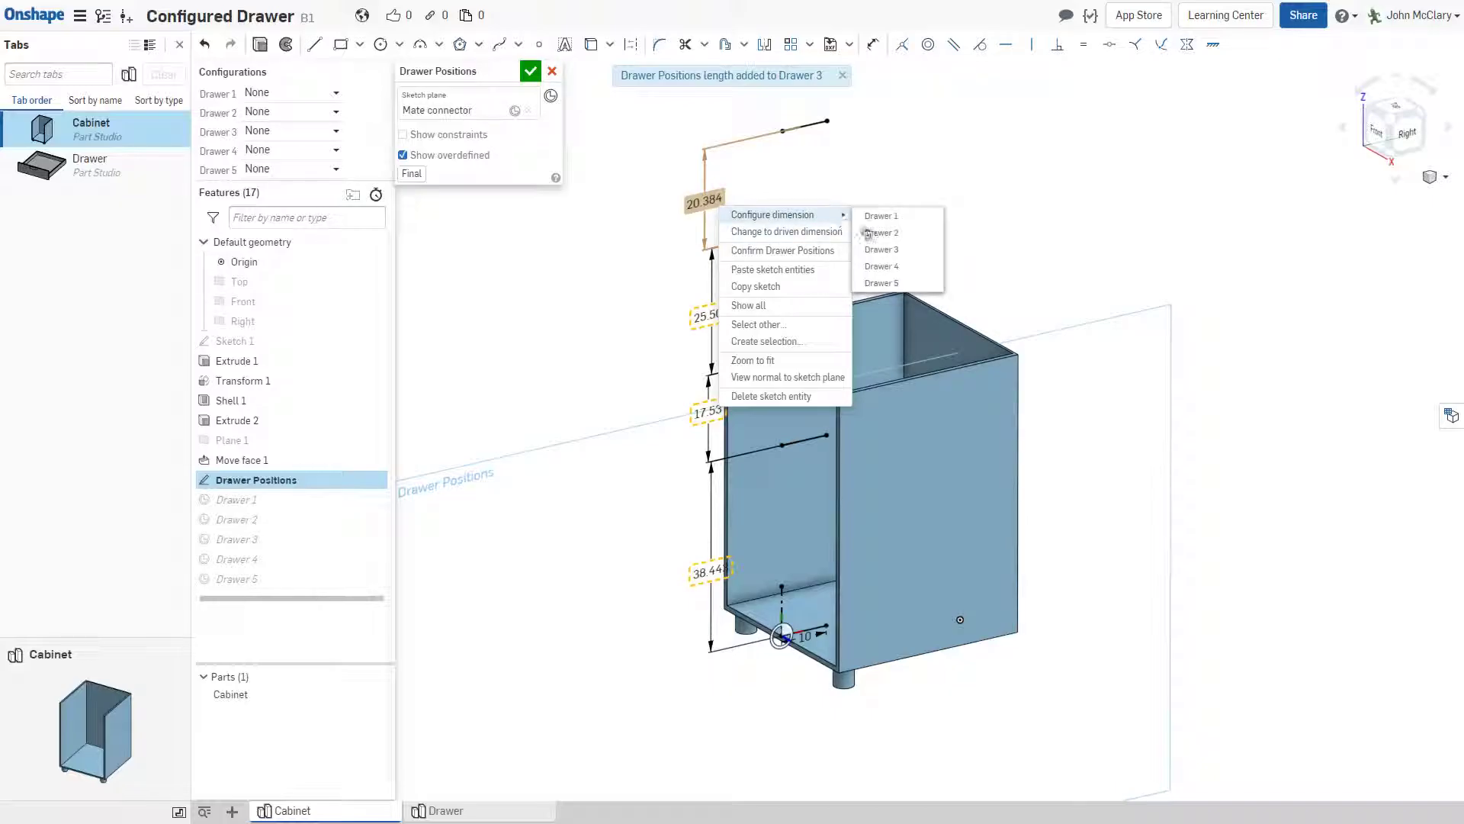
pyautogui.click(899, 269)
pyautogui.hotkey('ctrl', 'z')
# Configure the lowest vertical spacing dimension with Drawer 2 and the one above it with Drawer 3
pyautogui.rightClick(716, 570)
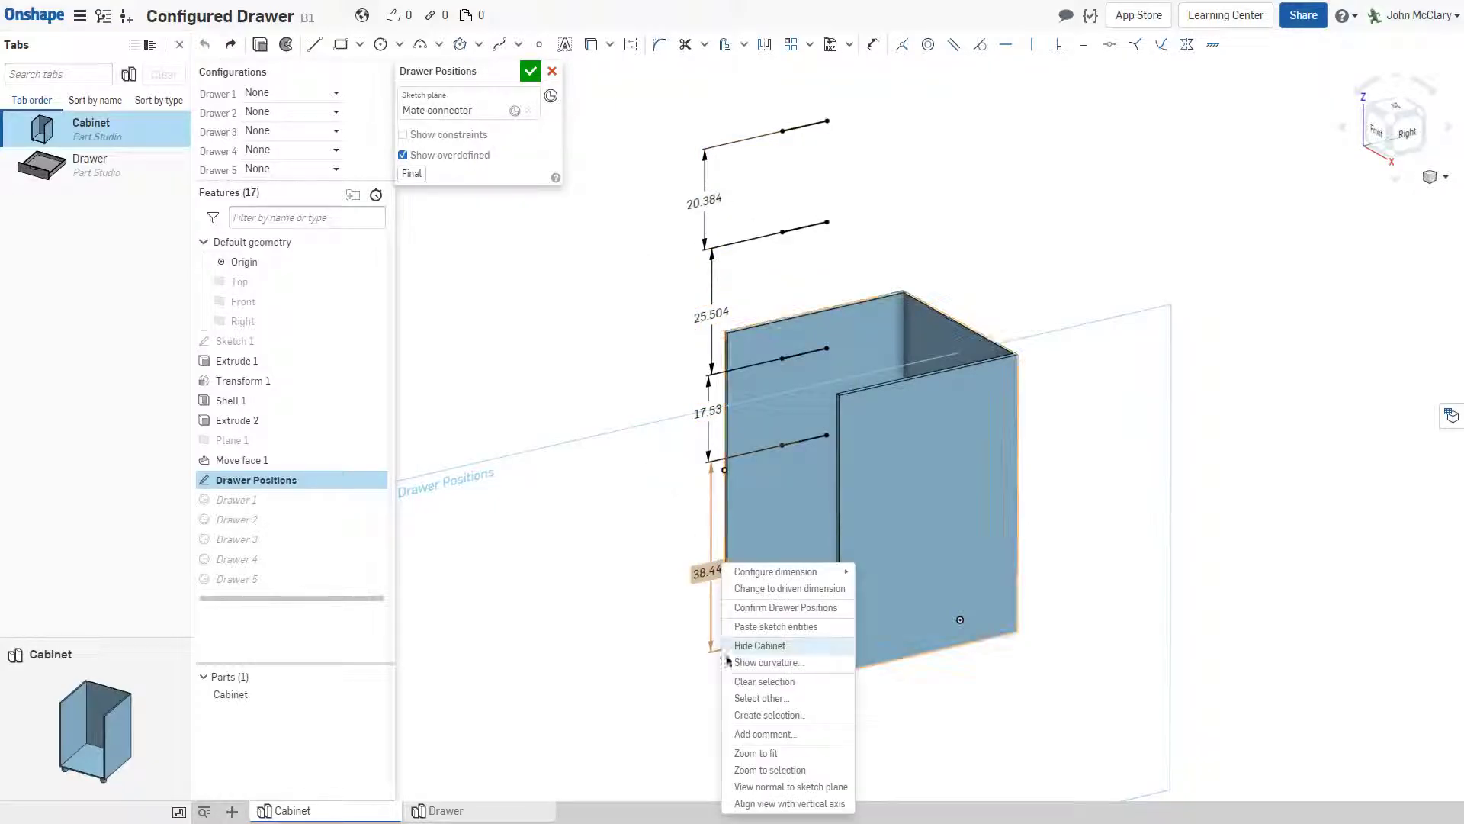
pyautogui.moveTo(786, 572)
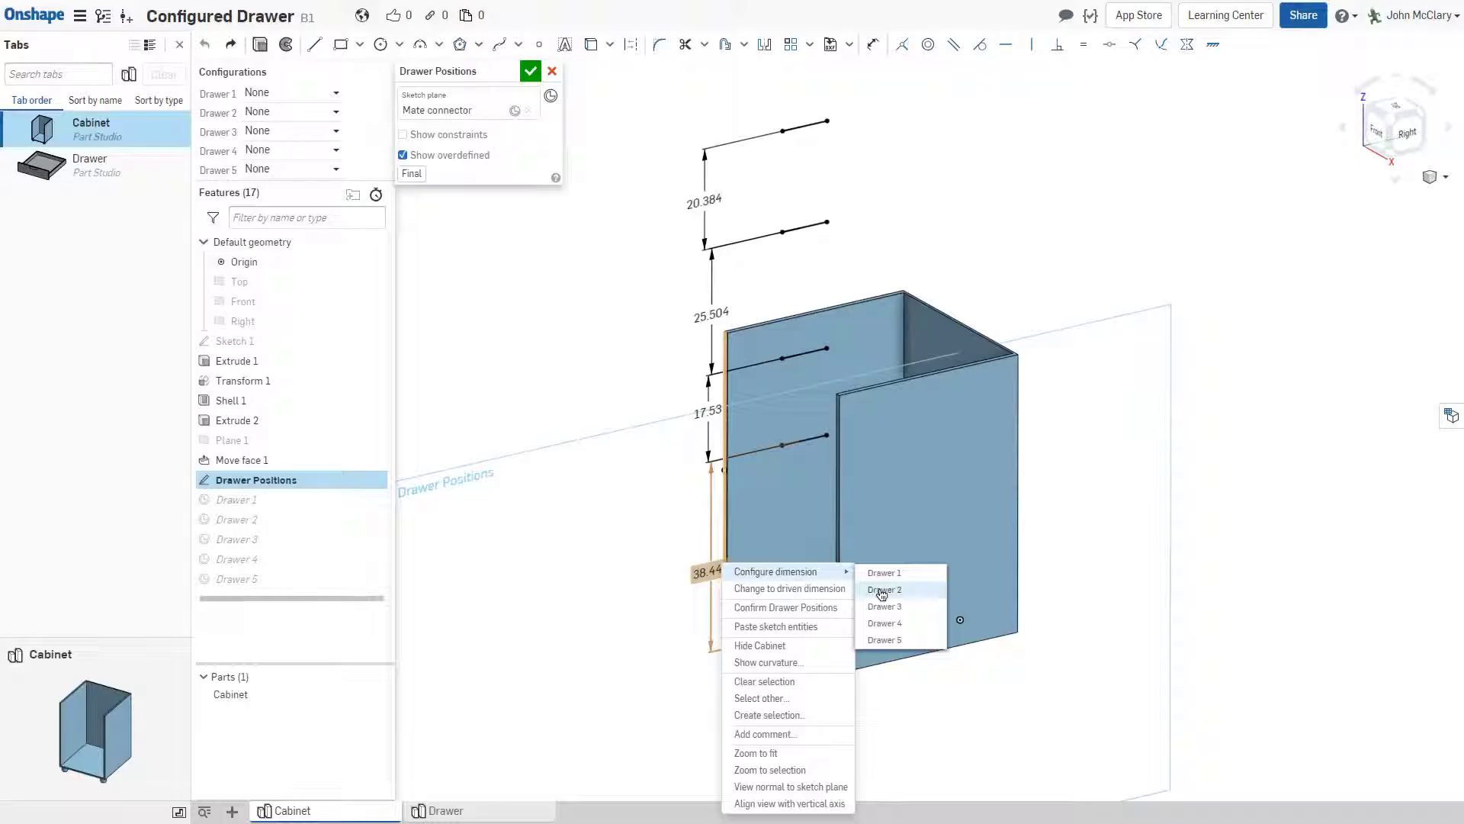
pyautogui.click(883, 592)
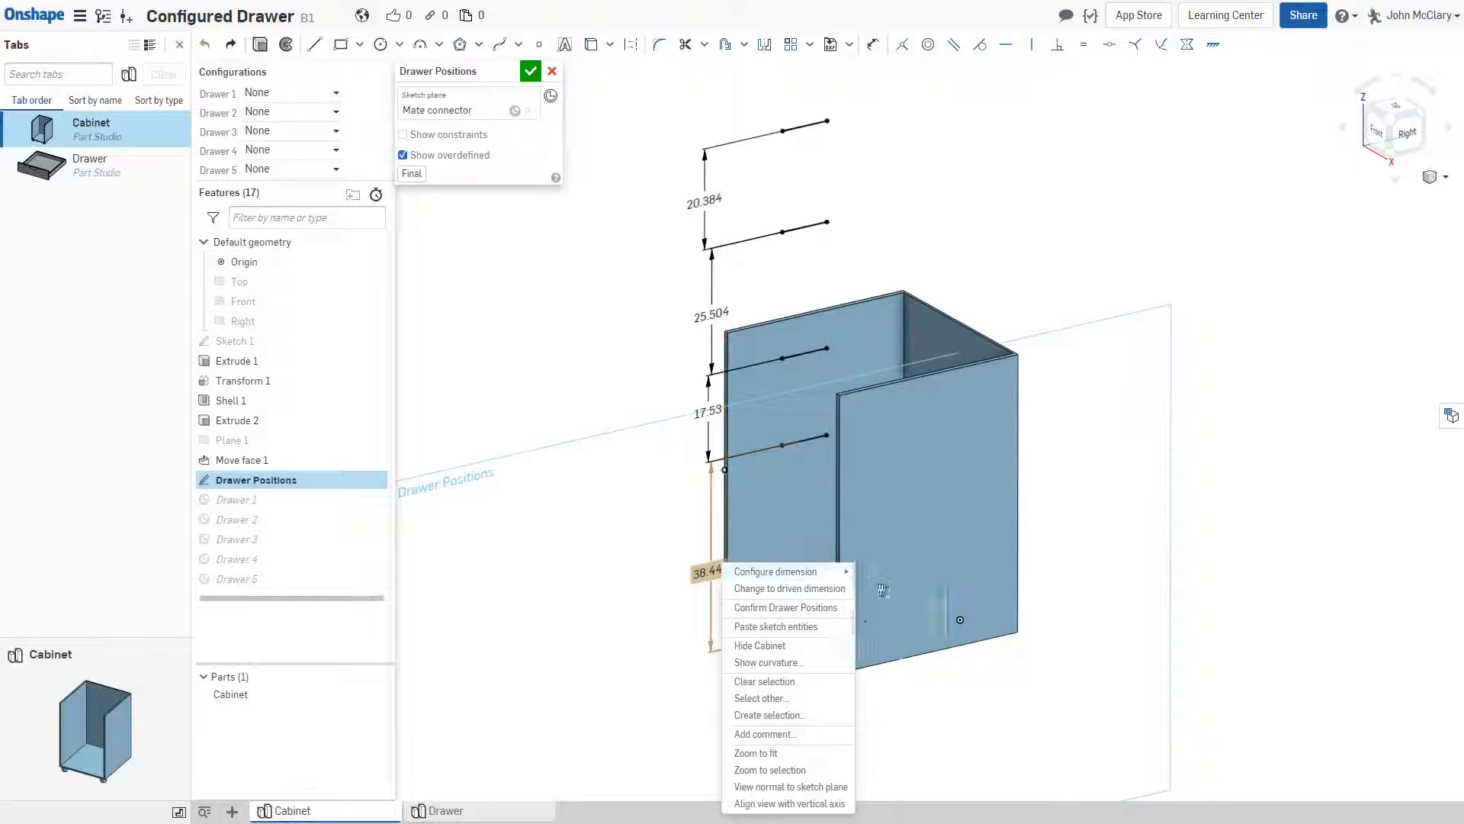
pyautogui.rightClick(705, 412)
pyautogui.moveTo(767, 427)
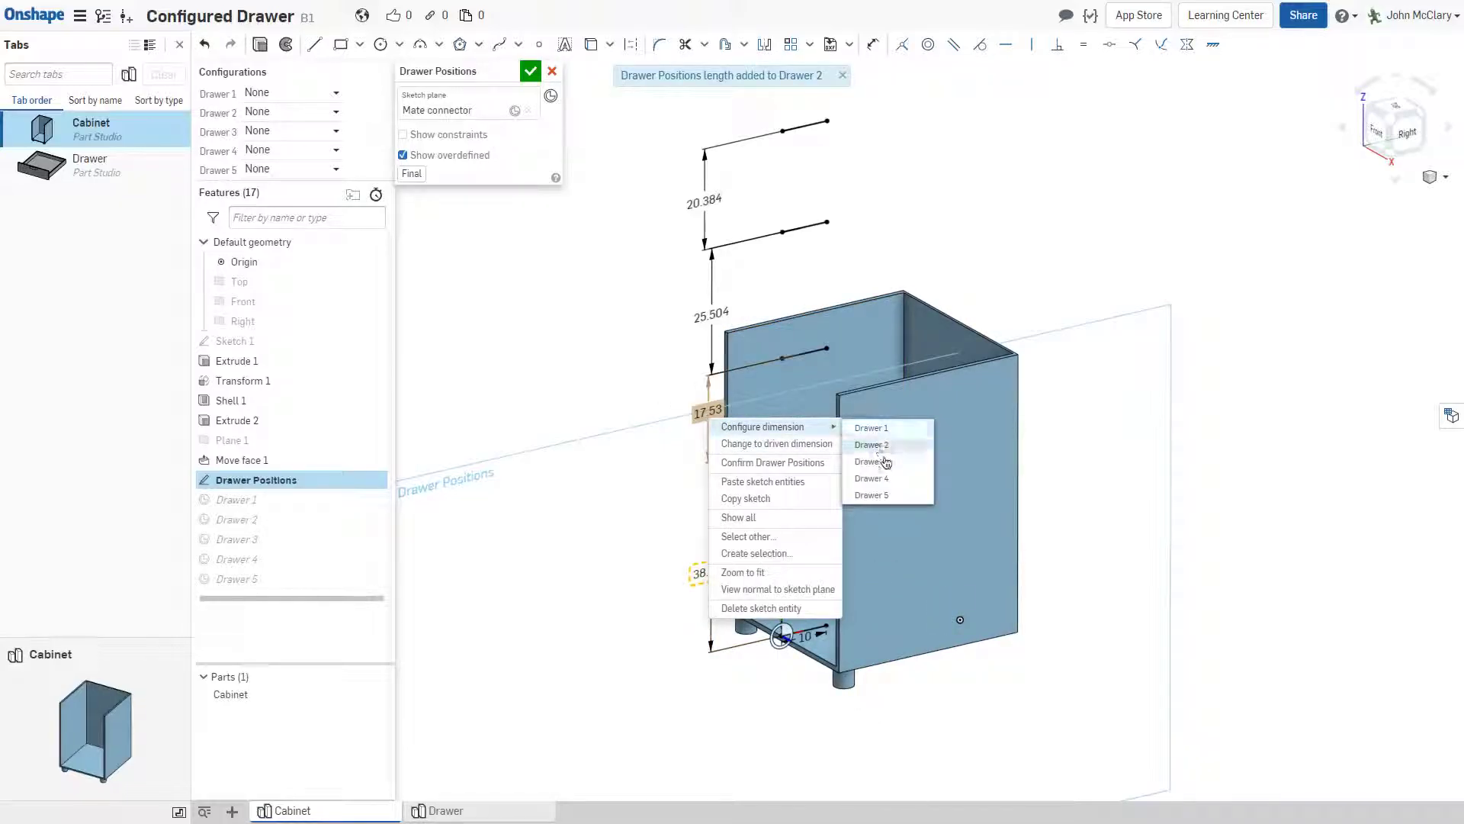
pyautogui.click(877, 445)
# Configure the third spacing dimension with Drawer 4 and the uppermost with Drawer 5, and accept the Drawer Positions sketch
pyautogui.rightClick(714, 317)
pyautogui.moveTo(770, 327)
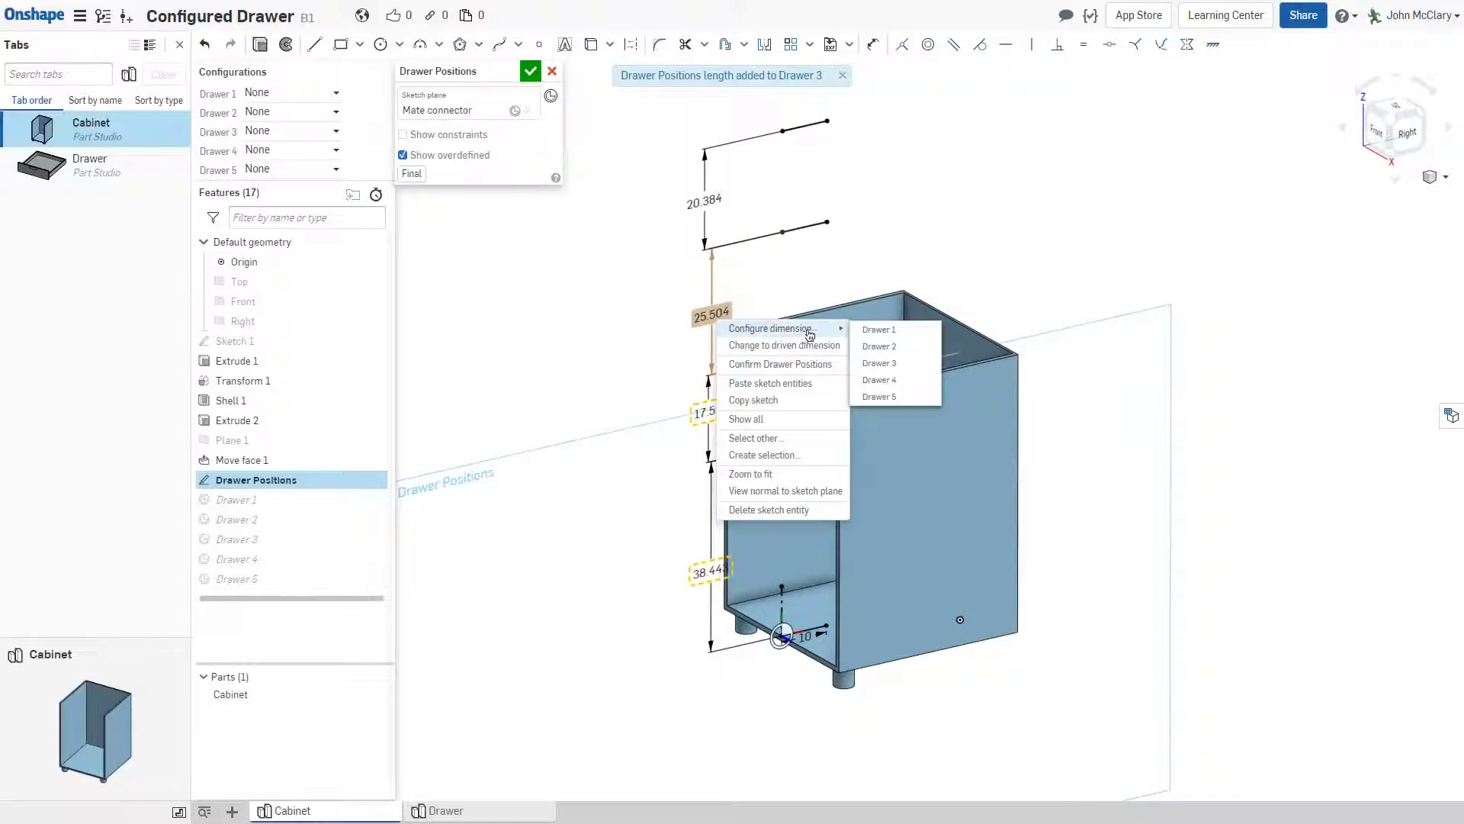
pyautogui.click(916, 384)
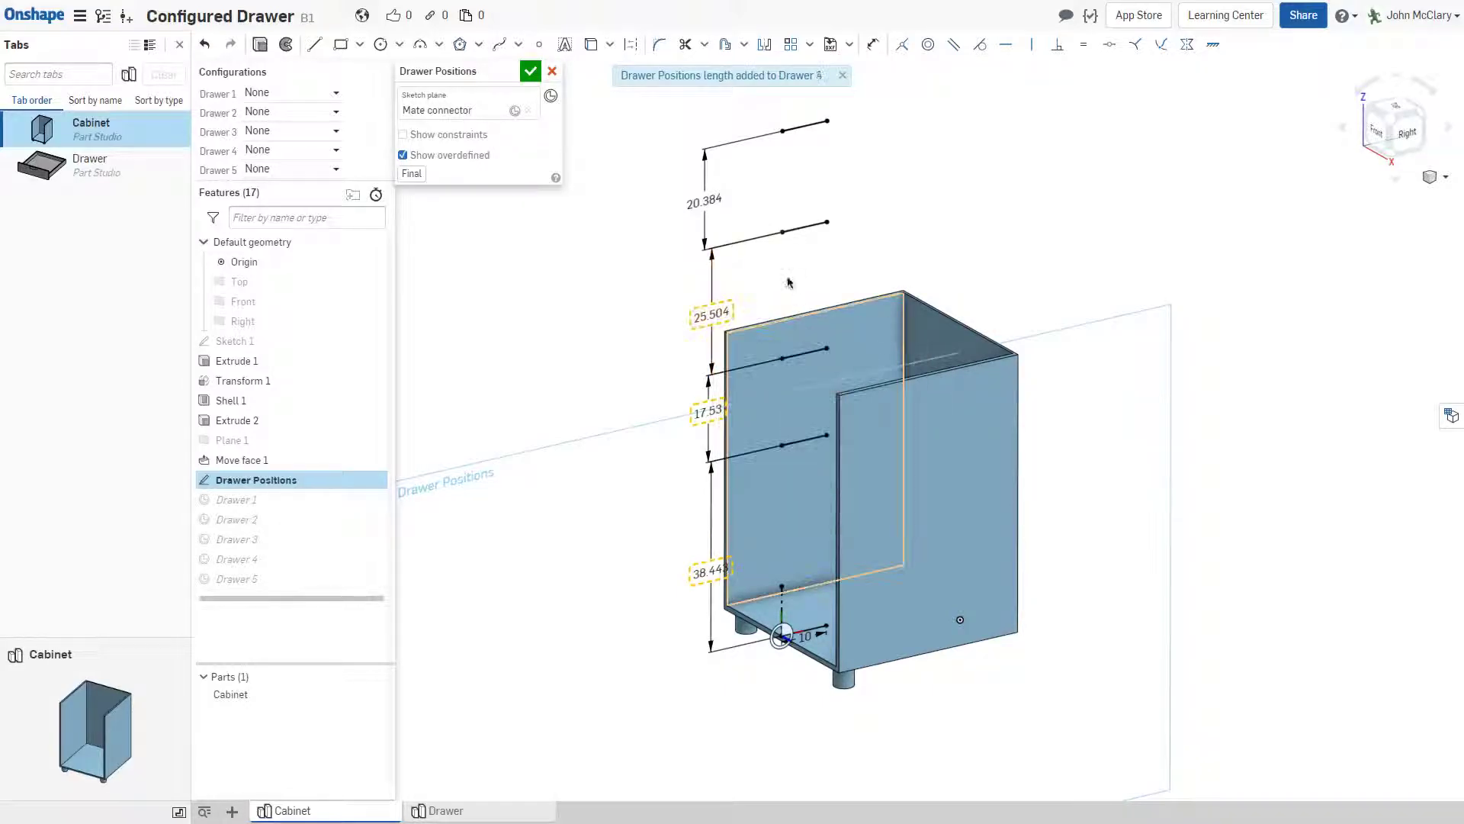
pyautogui.rightClick(705, 201)
pyautogui.moveTo(831, 210)
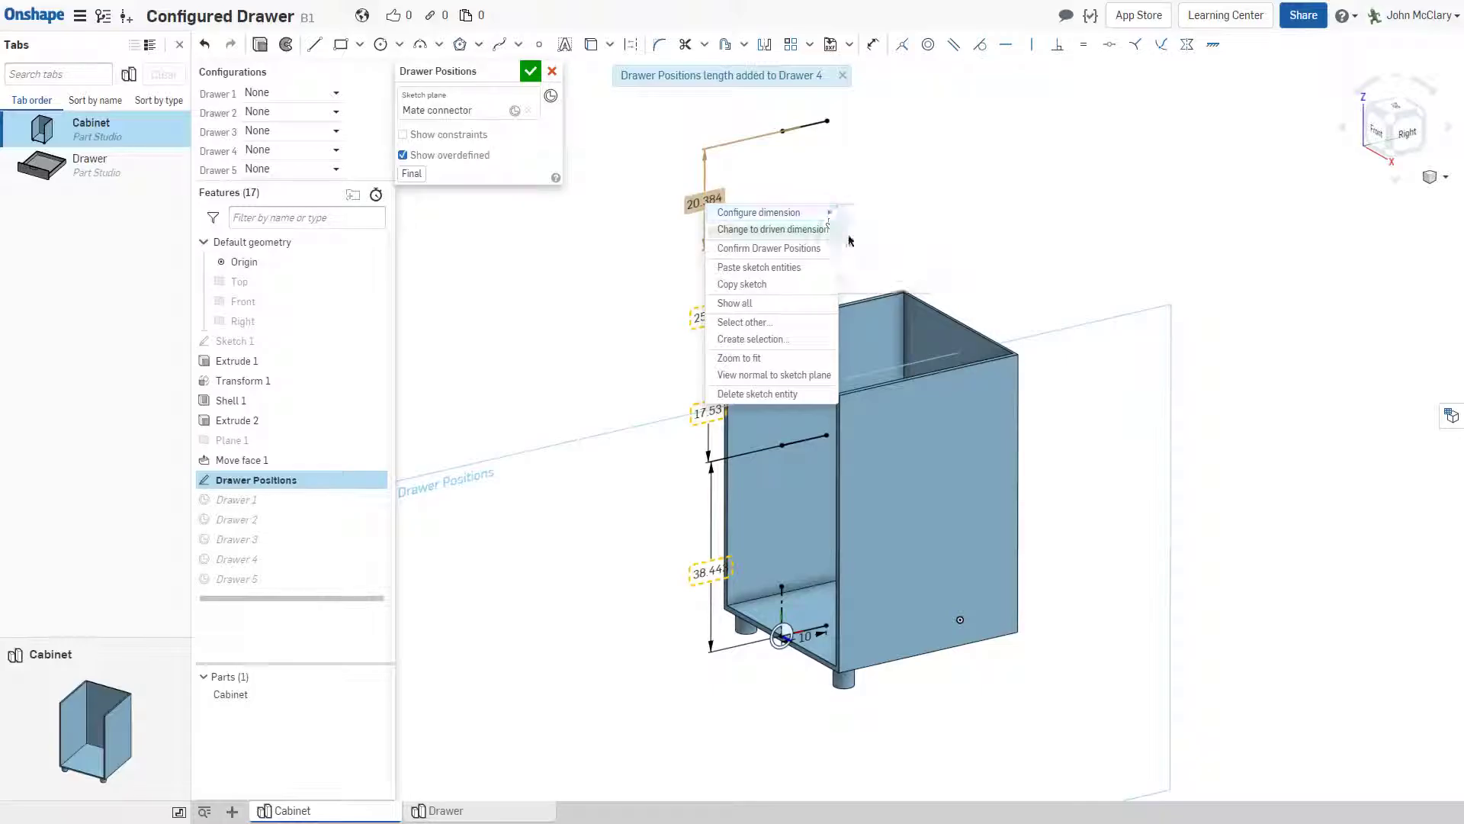
pyautogui.click(885, 280)
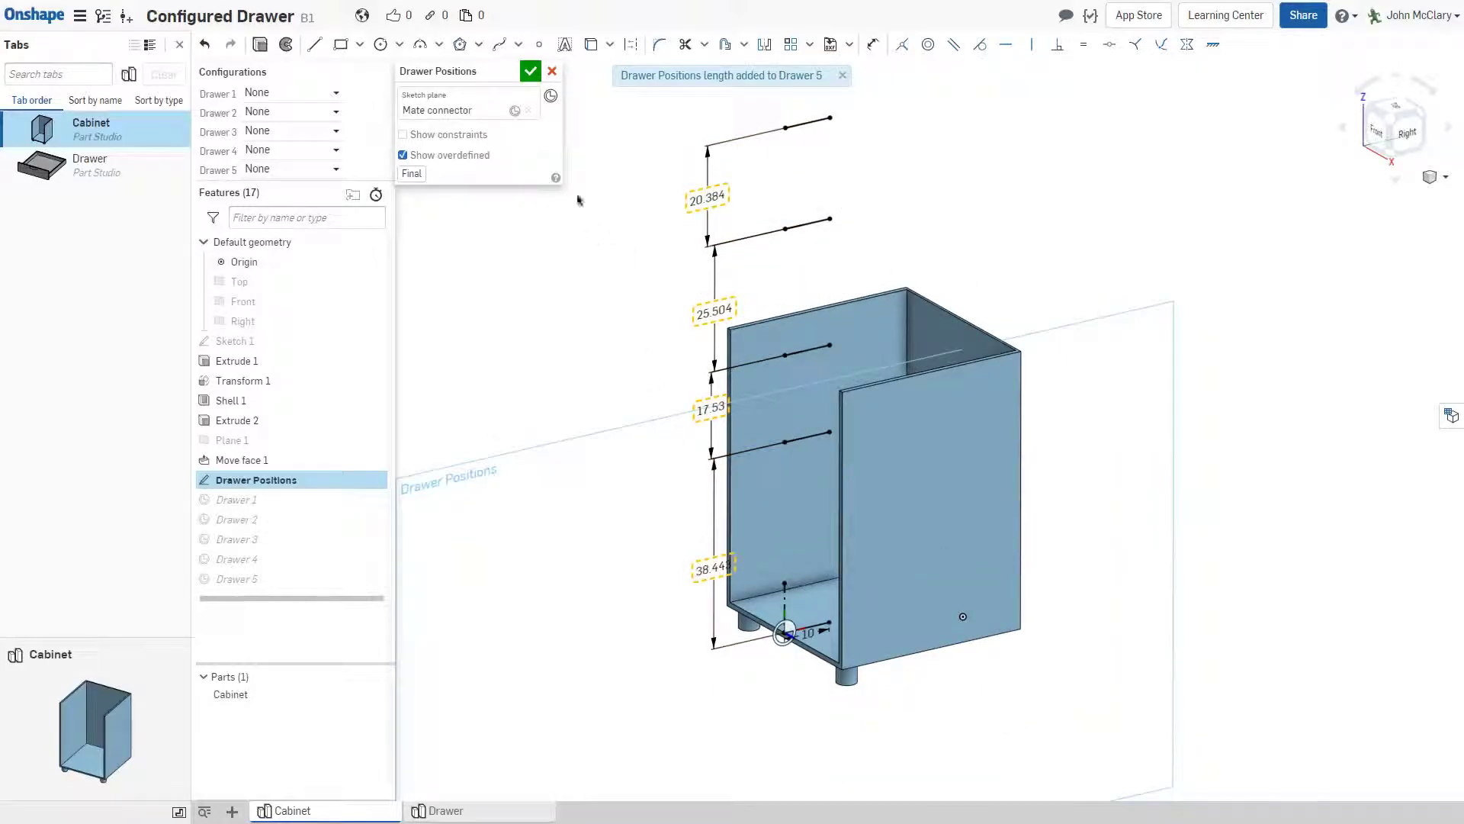
pyautogui.click(530, 74)
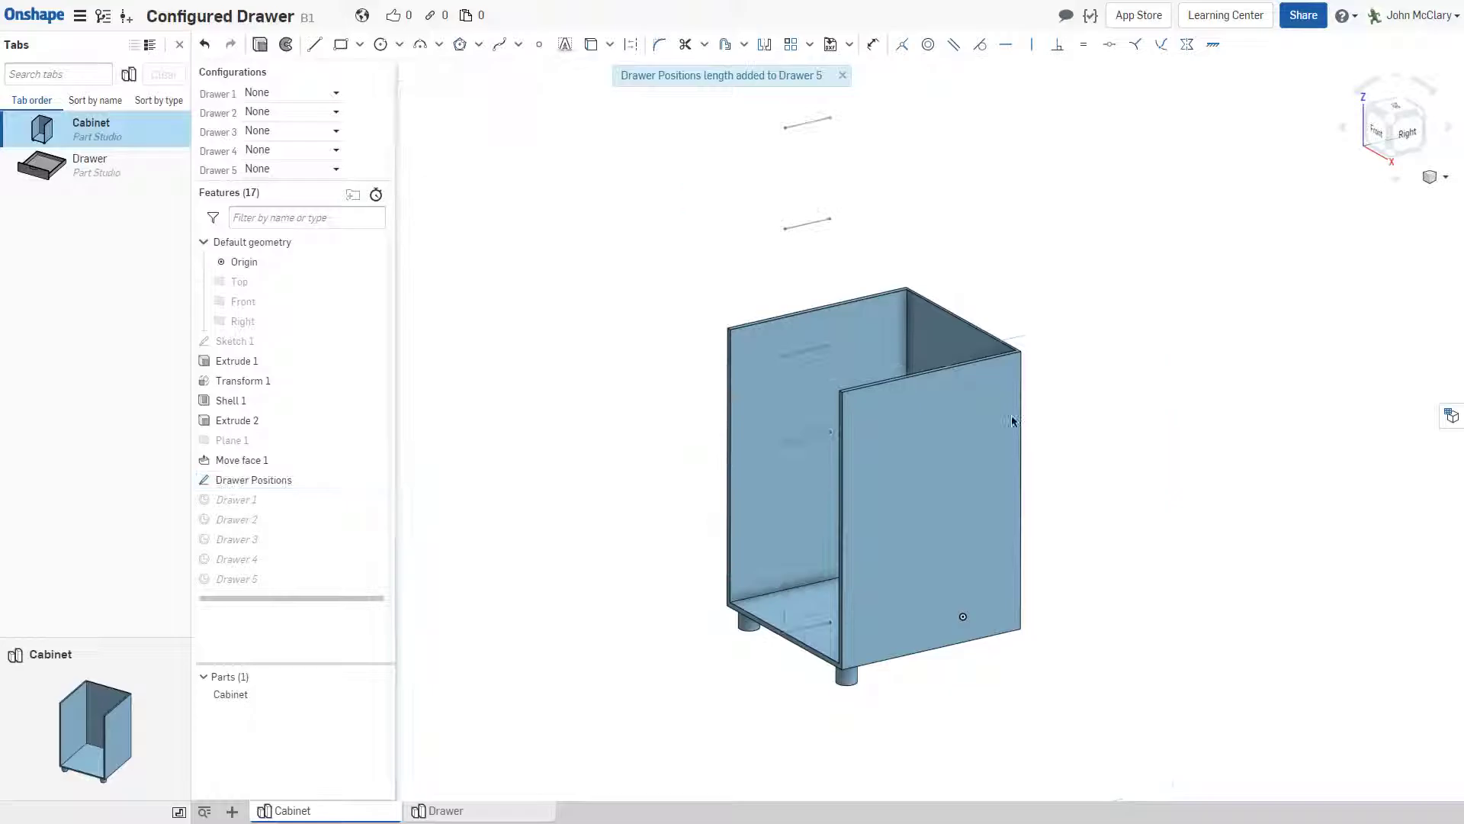
# Show the configuration tables and set the Drawer 2 distance to 10 cm for None and 10.1 cm for 10
pyautogui.click(1451, 415)
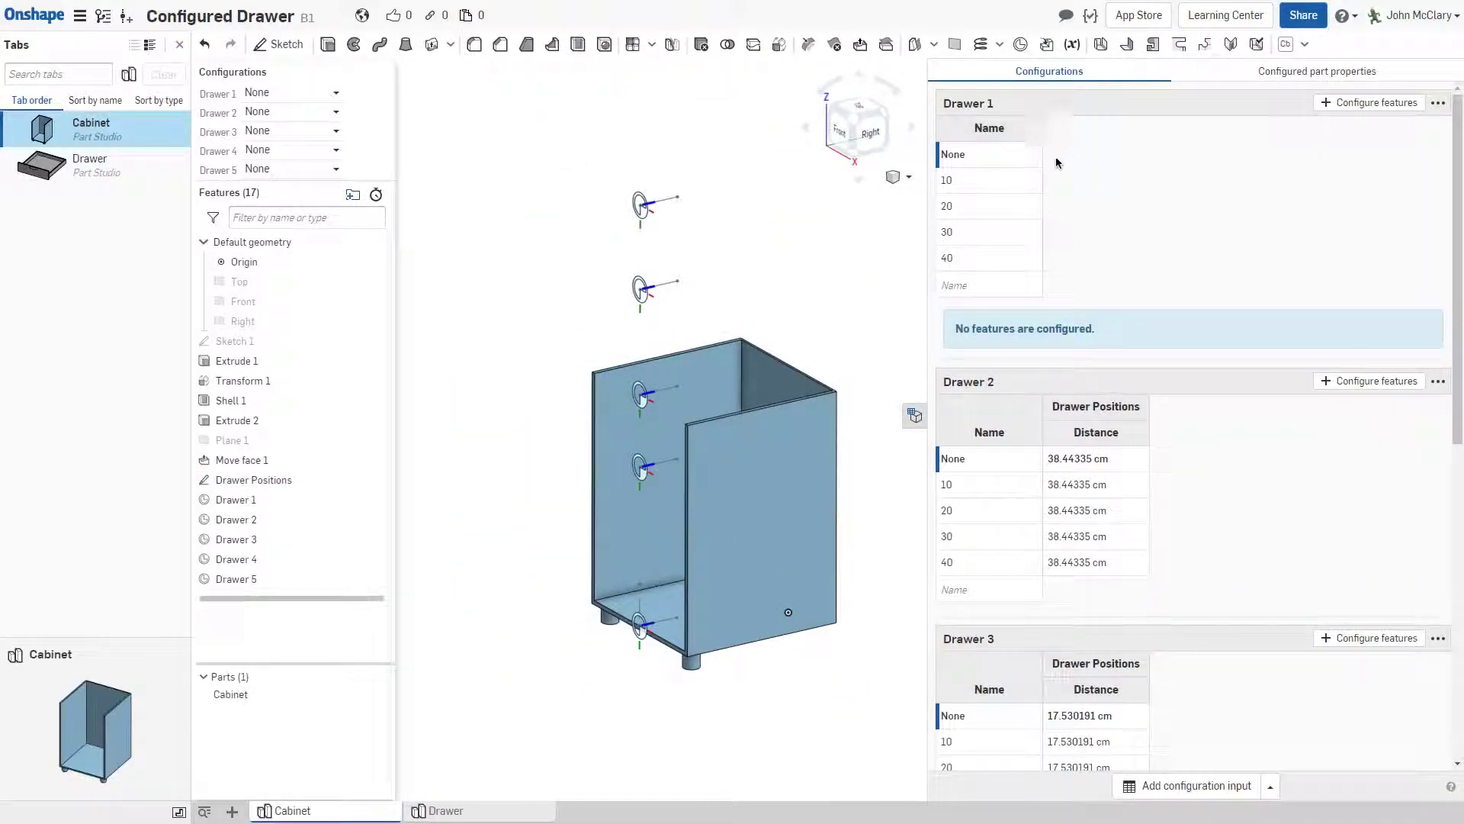
pyautogui.scroll(-1, 1122, 463)
pyautogui.scroll(1, 1117, 458)
pyautogui.click(1096, 459)
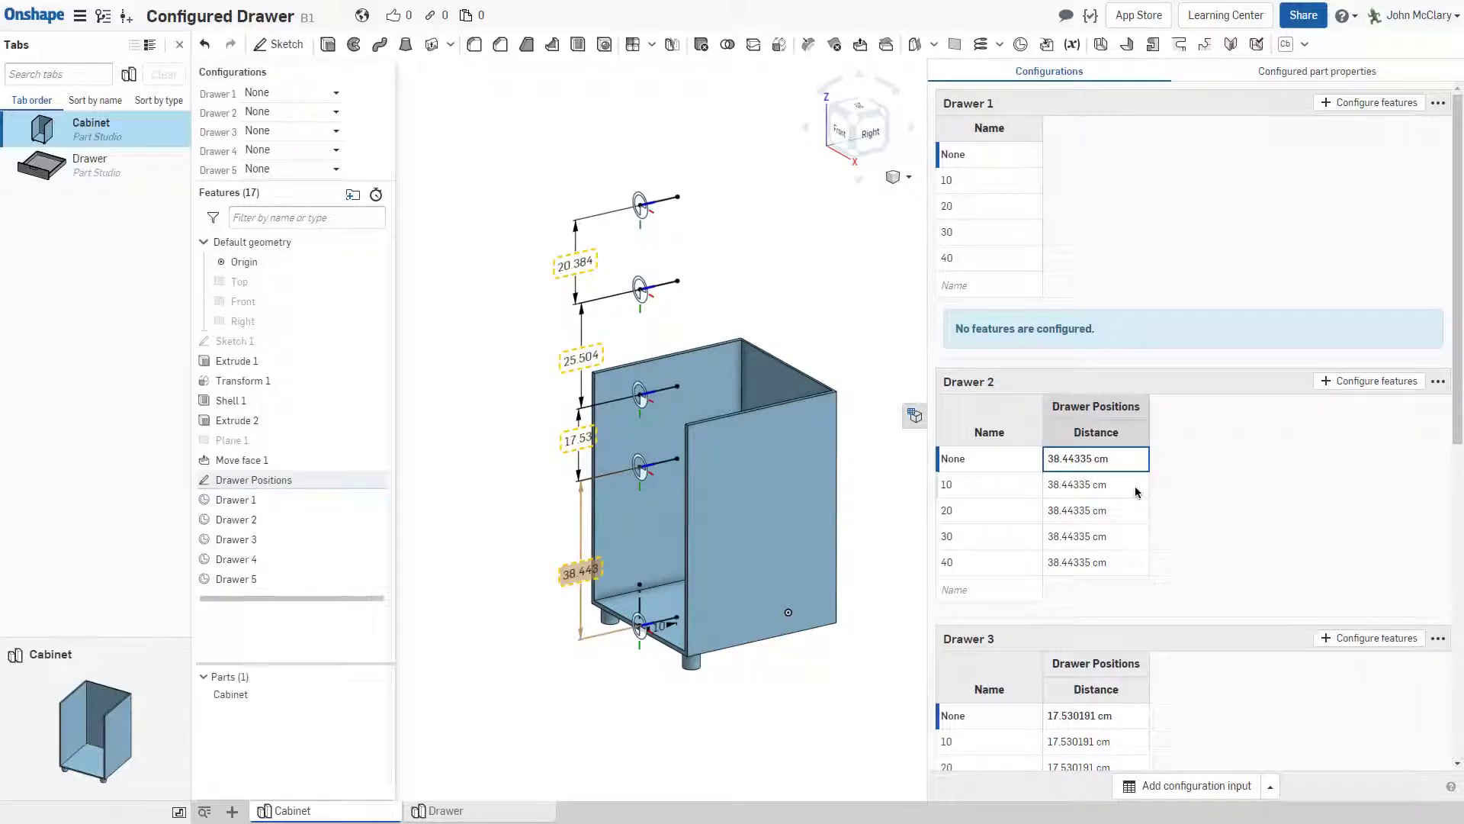
pyautogui.write('10')
pyautogui.press('Return')
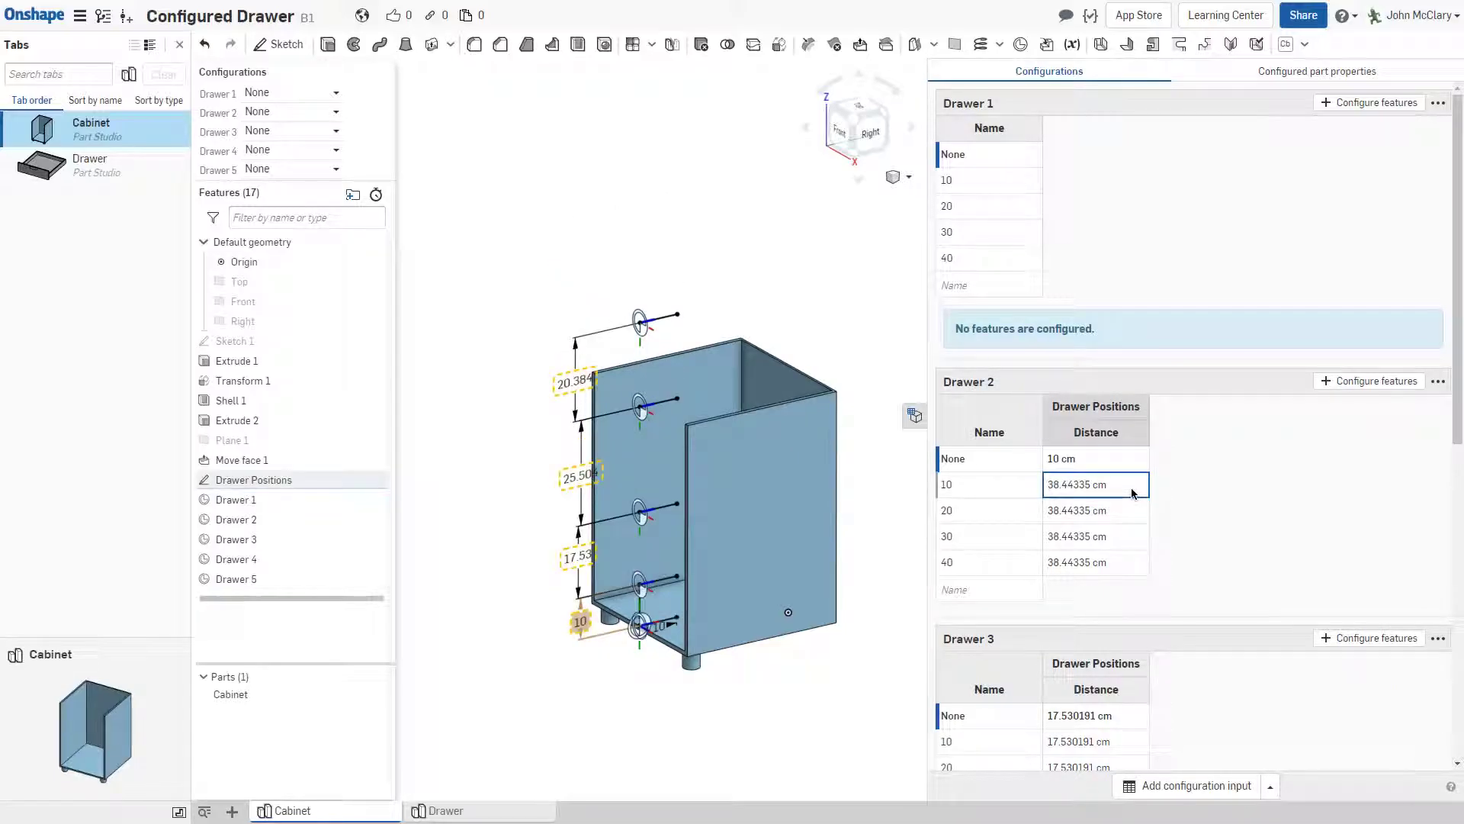
pyautogui.scroll(-3, 1158, 492)
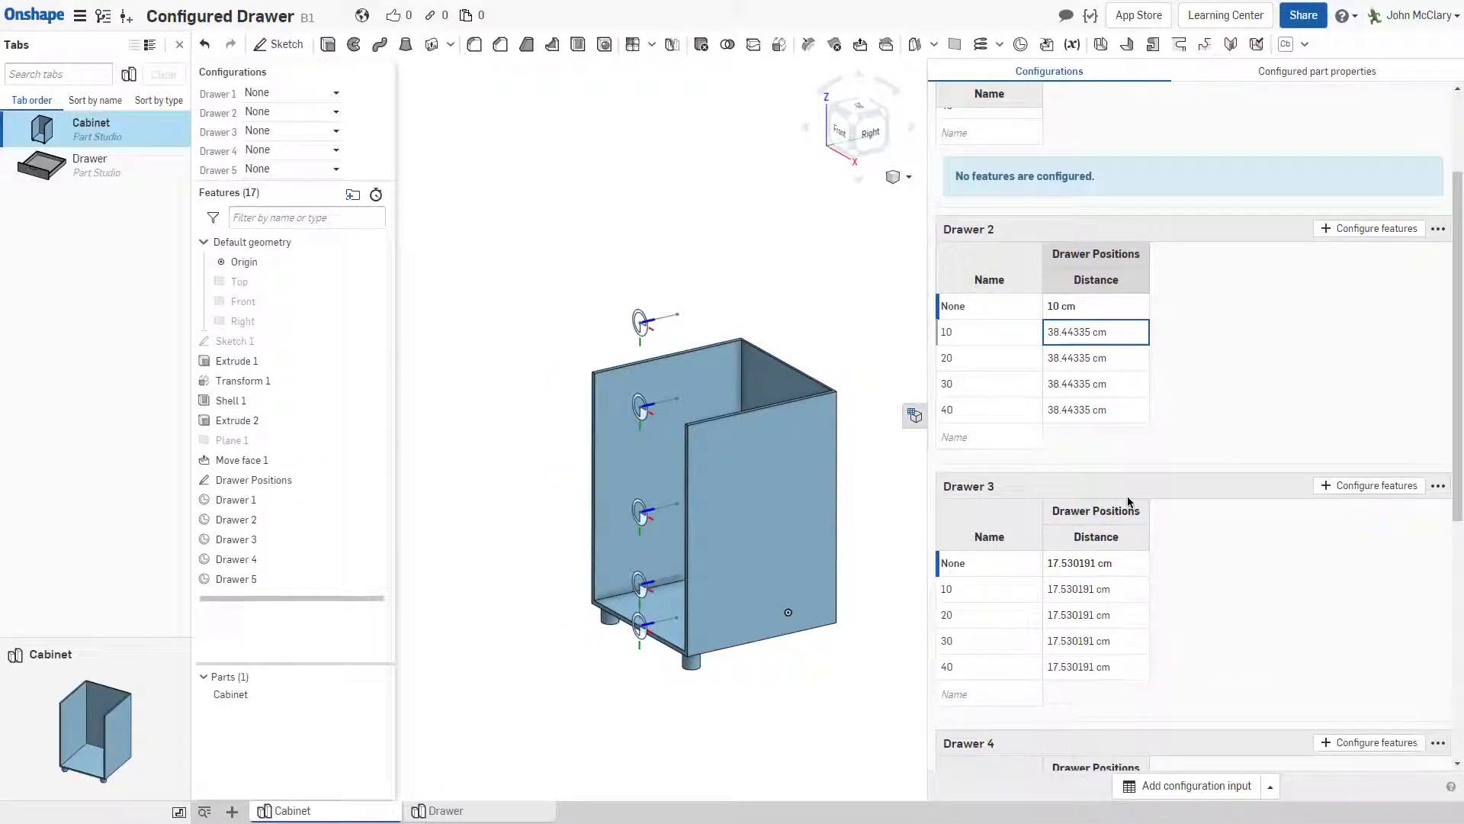
pyautogui.write('10.1')
pyautogui.press('Return')
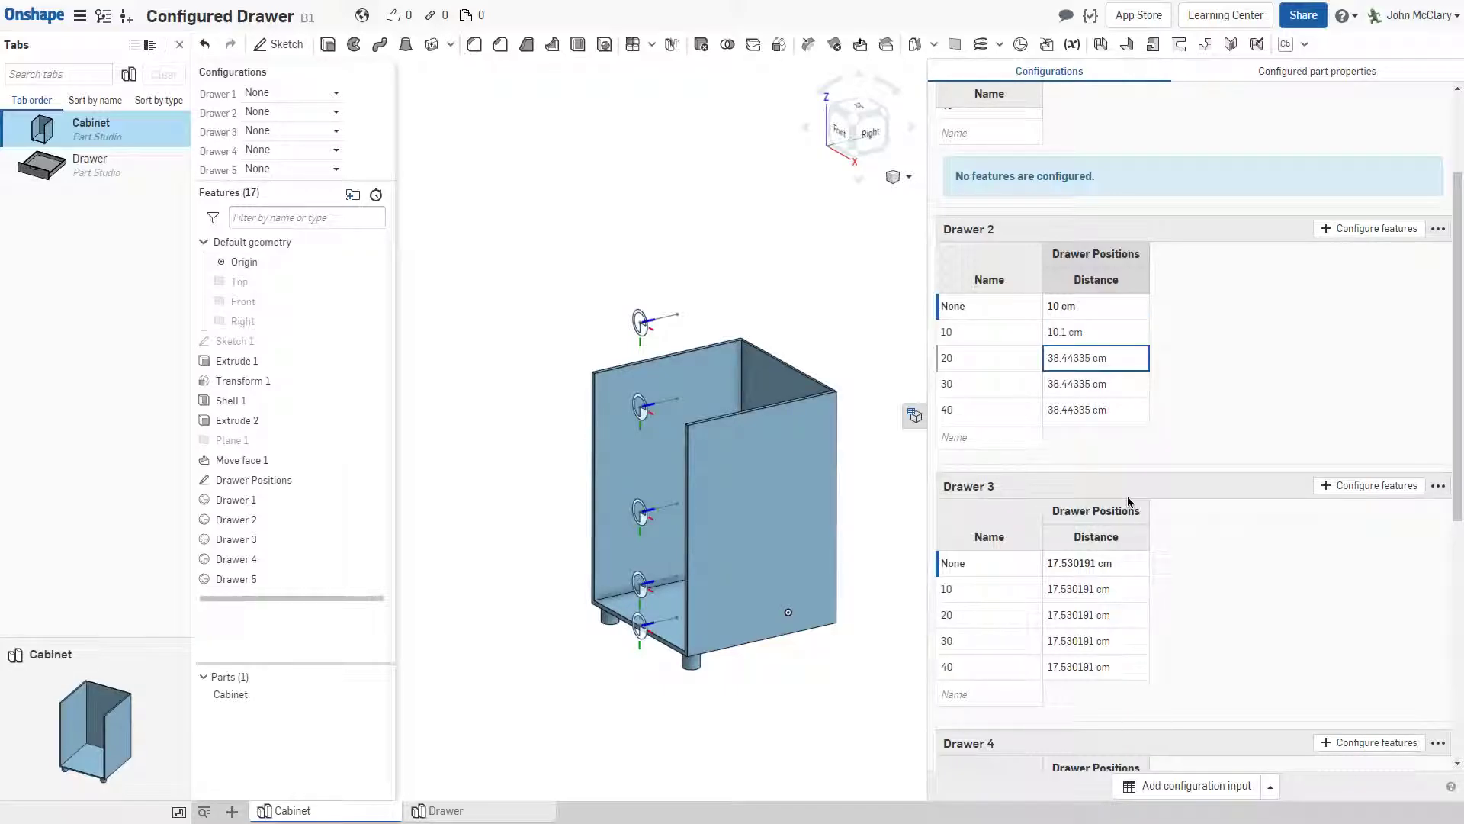
# Set the Drawer 2 distances for rows 20, 30 and 40 to 20.1, 30.1 and 40.1 cm
pyautogui.scroll(3, 665, 633)
pyautogui.scroll(-3, 629, 619)
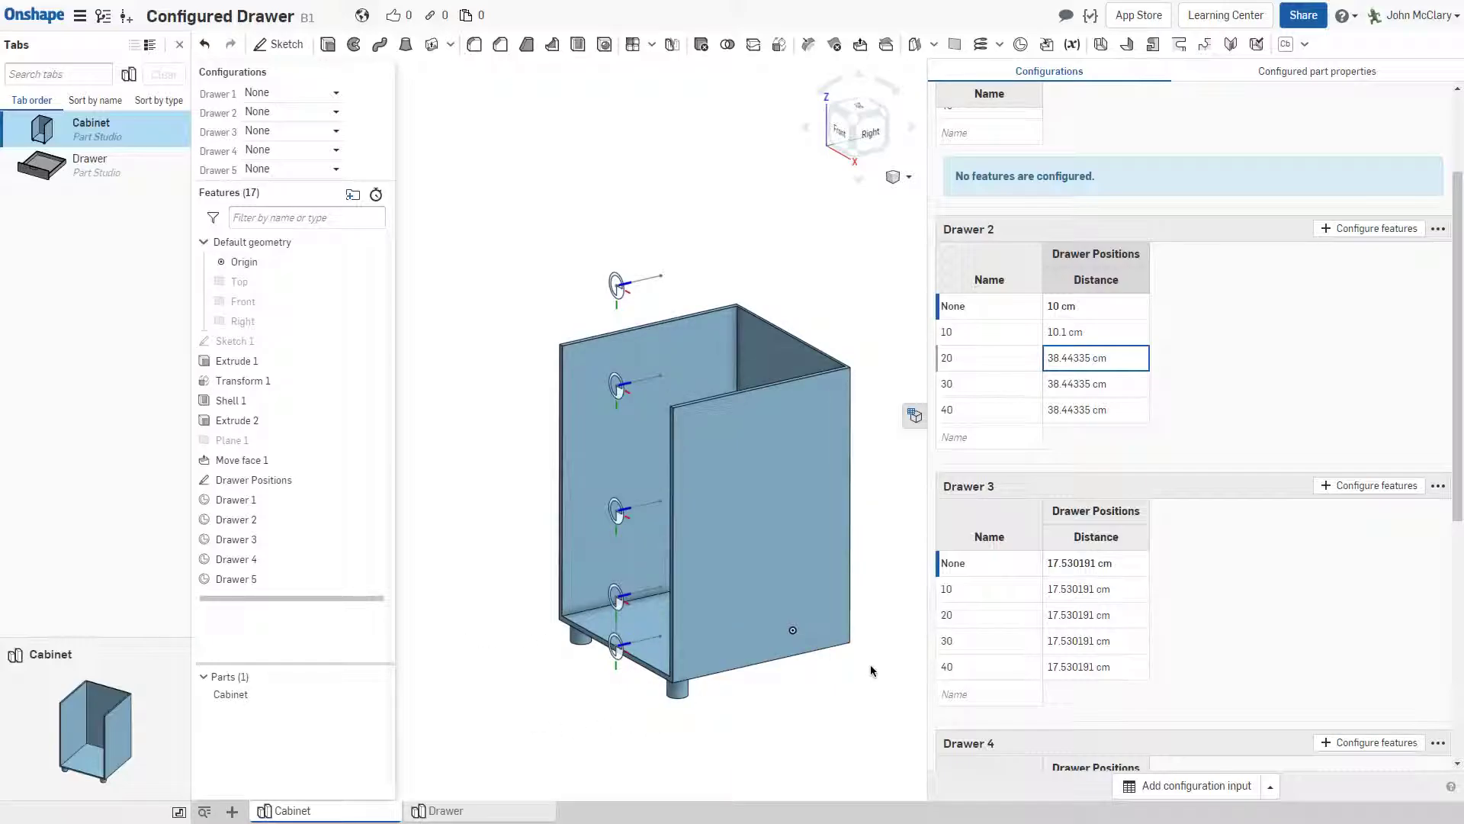
pyautogui.write('20.1')
pyautogui.press('Return')
pyautogui.write('30.1')
pyautogui.press('Return')
pyautogui.write('40.1')
pyautogui.press('Return')
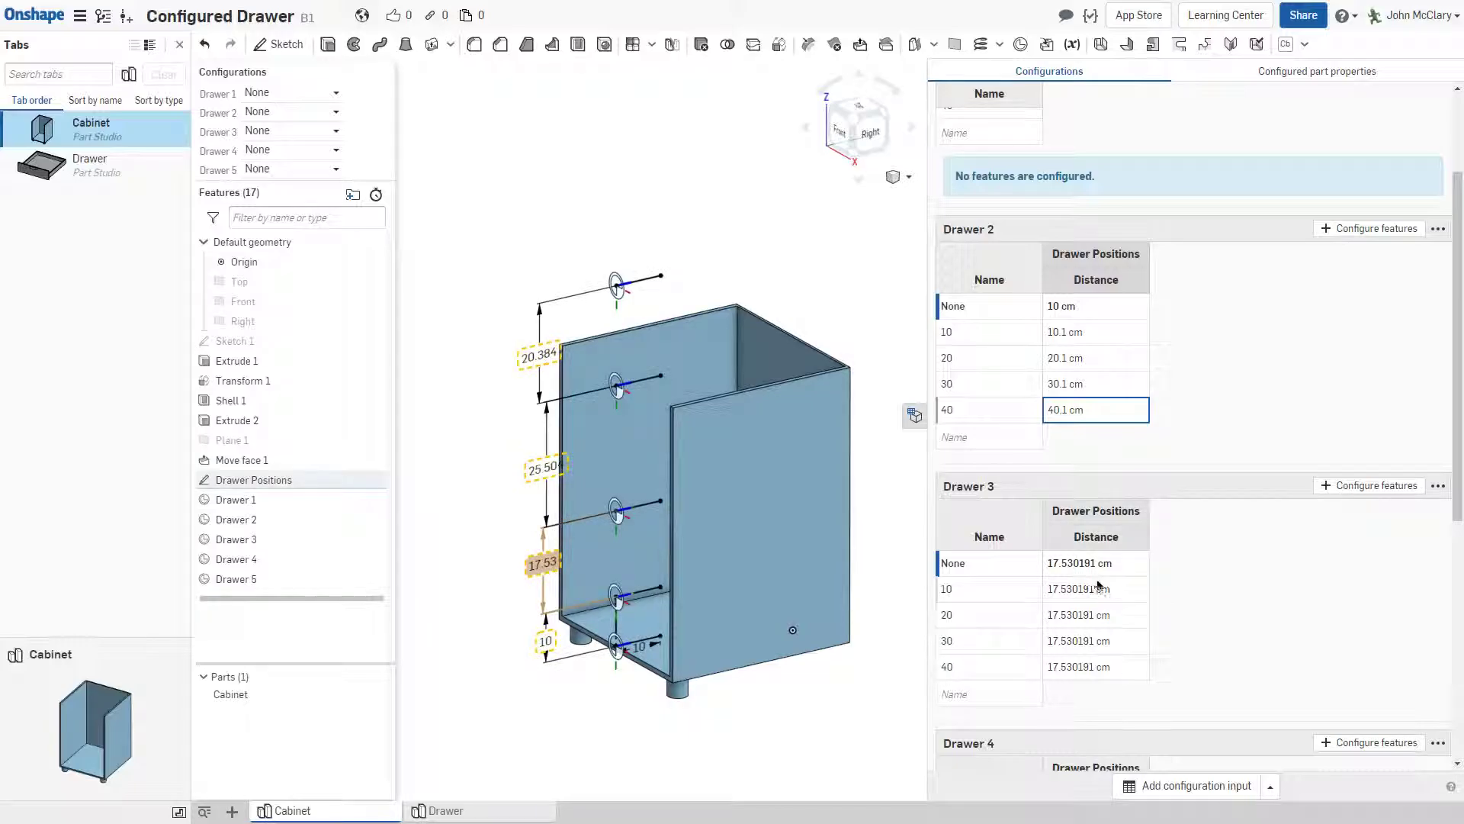
# Set the Drawer 3 distances for None, 10, 20, 30 and 40 to 10, 10.1, 20.1, 30.1 and 40.1 cm
pyautogui.click(1106, 567)
pyautogui.write('10')
pyautogui.press('Return')
pyautogui.write('10.1')
pyautogui.press('Return')
pyautogui.write('20.1')
pyautogui.press('Return')
pyautogui.write('30.1')
pyautogui.press('Return')
pyautogui.write('40.1')
pyautogui.press('Return')
# Set the Drawer 4 distances for None, 10, 20, 30 and 40 to 10, 10.1, 20.1, 30.1 and 40.1 cm
pyautogui.scroll(-5, 1144, 610)
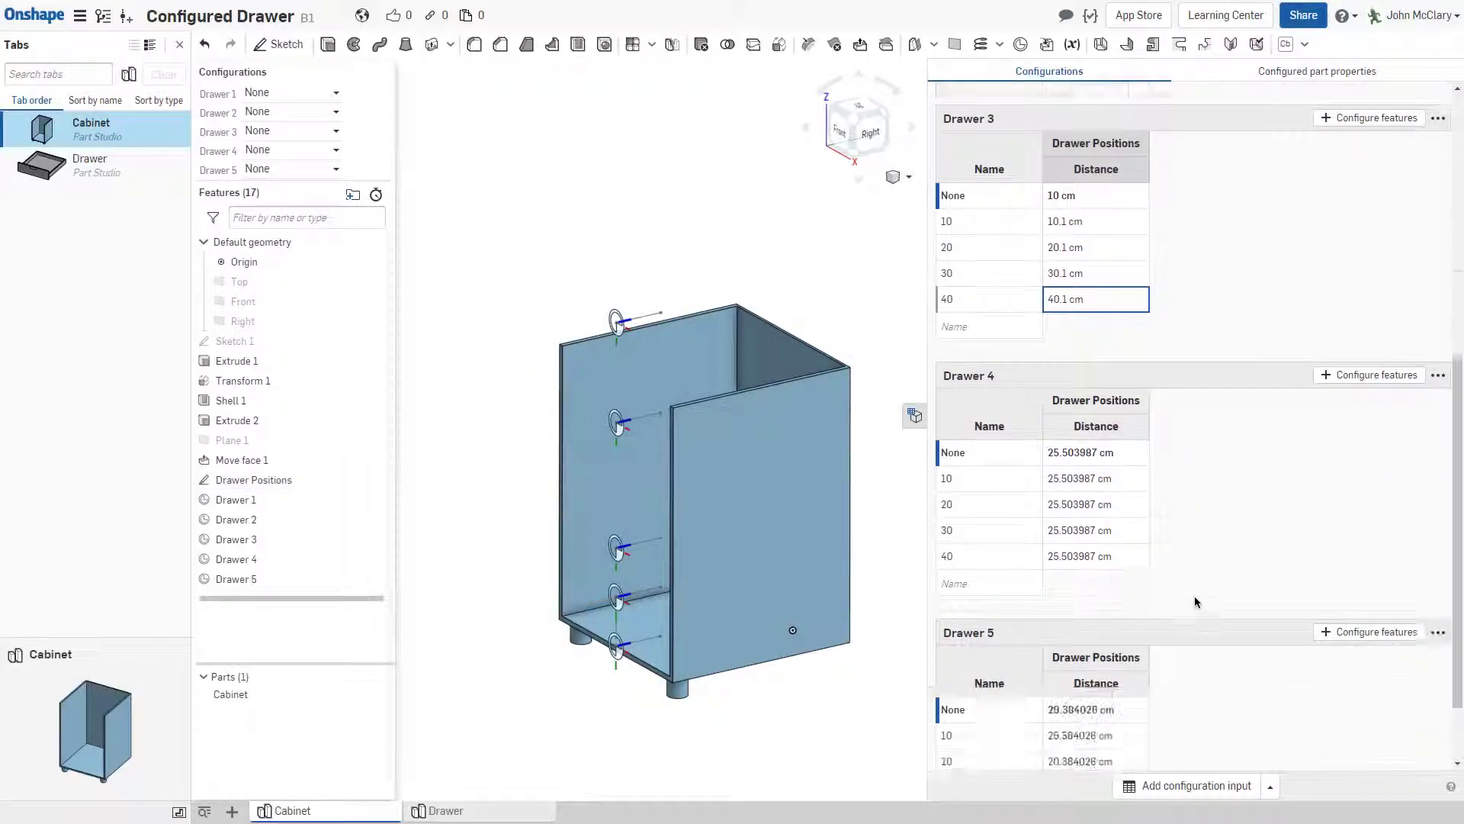
pyautogui.click(1084, 441)
pyautogui.write('10')
pyautogui.press('Return')
pyautogui.write('10.1')
pyautogui.press('Return')
pyautogui.write('20.1')
pyautogui.press('Return')
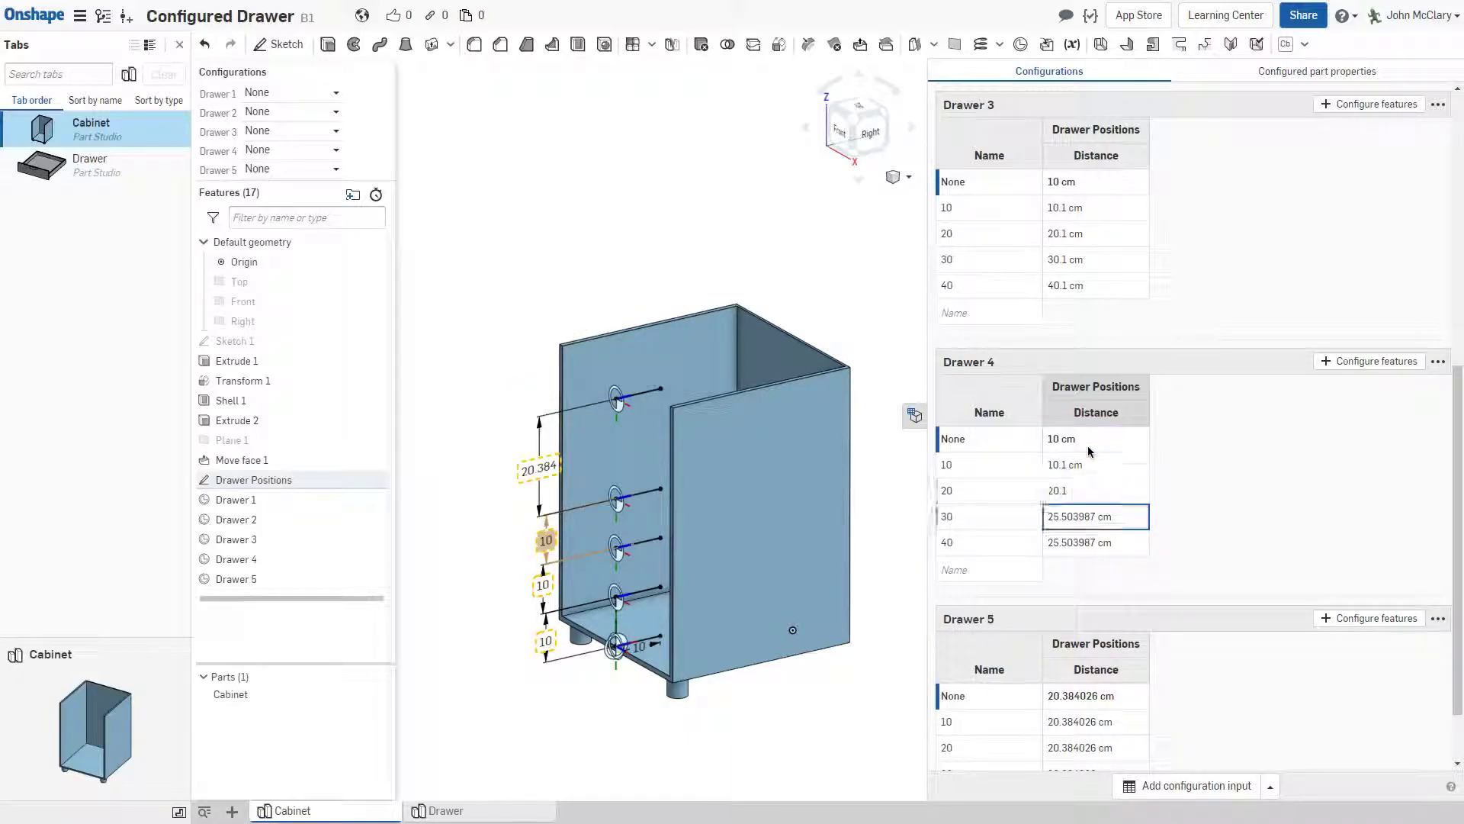
pyautogui.write('30.1')
pyautogui.press('Return')
pyautogui.write('40.1')
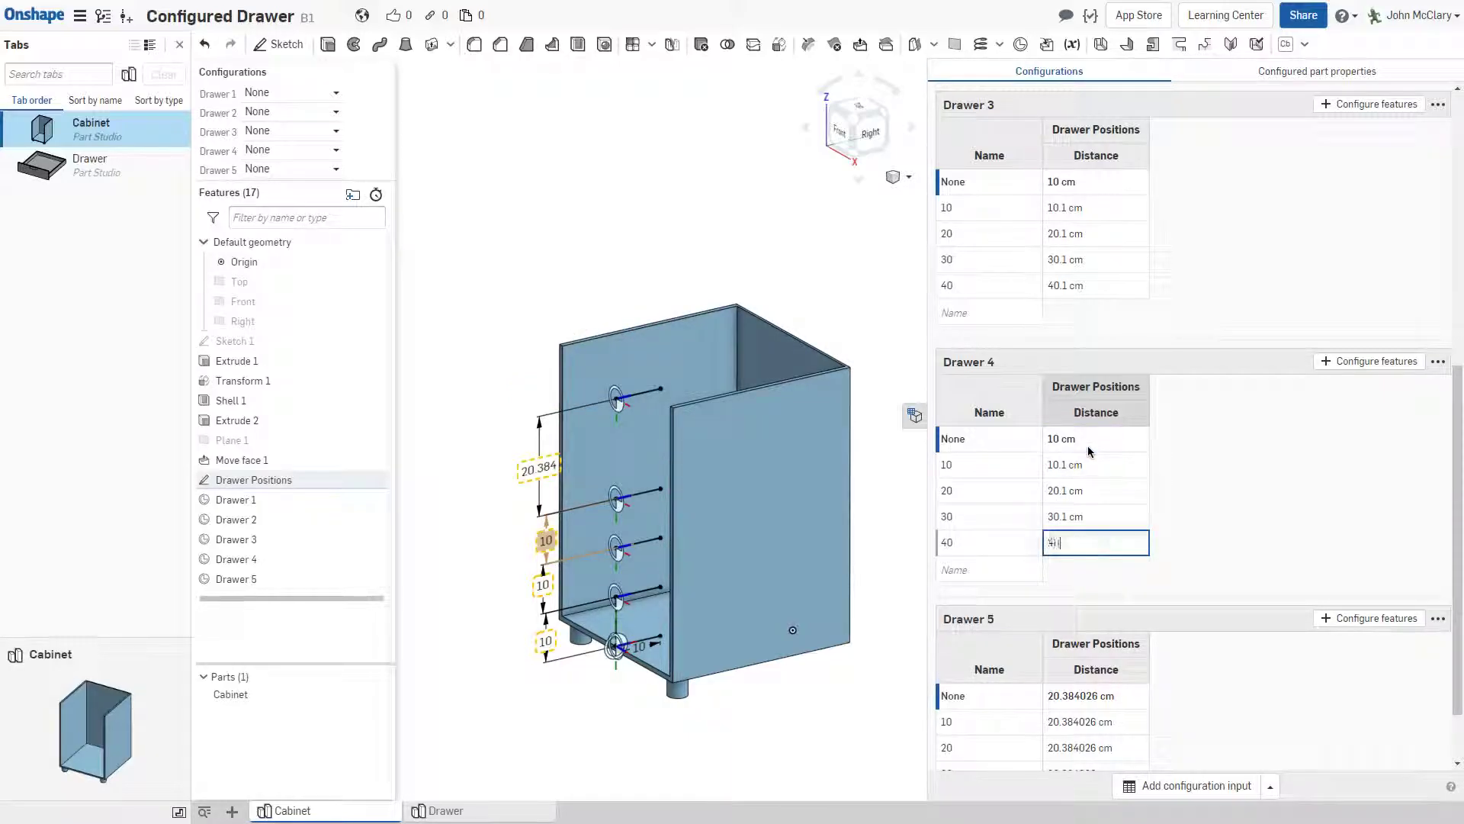
pyautogui.press('Return')
# Set the Drawer 5 distances for None, 10, 20, 30 and 40 to 10, 10.1, 20.1, 30.1 and 40.1 cm
pyautogui.scroll(-1, 1098, 595)
pyautogui.click(1125, 620)
pyautogui.write('10')
pyautogui.press('Return')
pyautogui.write('10.1')
pyautogui.press('Return')
pyautogui.write('20.1')
pyautogui.press('Return')
pyautogui.write('30.1')
pyautogui.press('Return')
pyautogui.write('40.1')
pyautogui.press('Return')
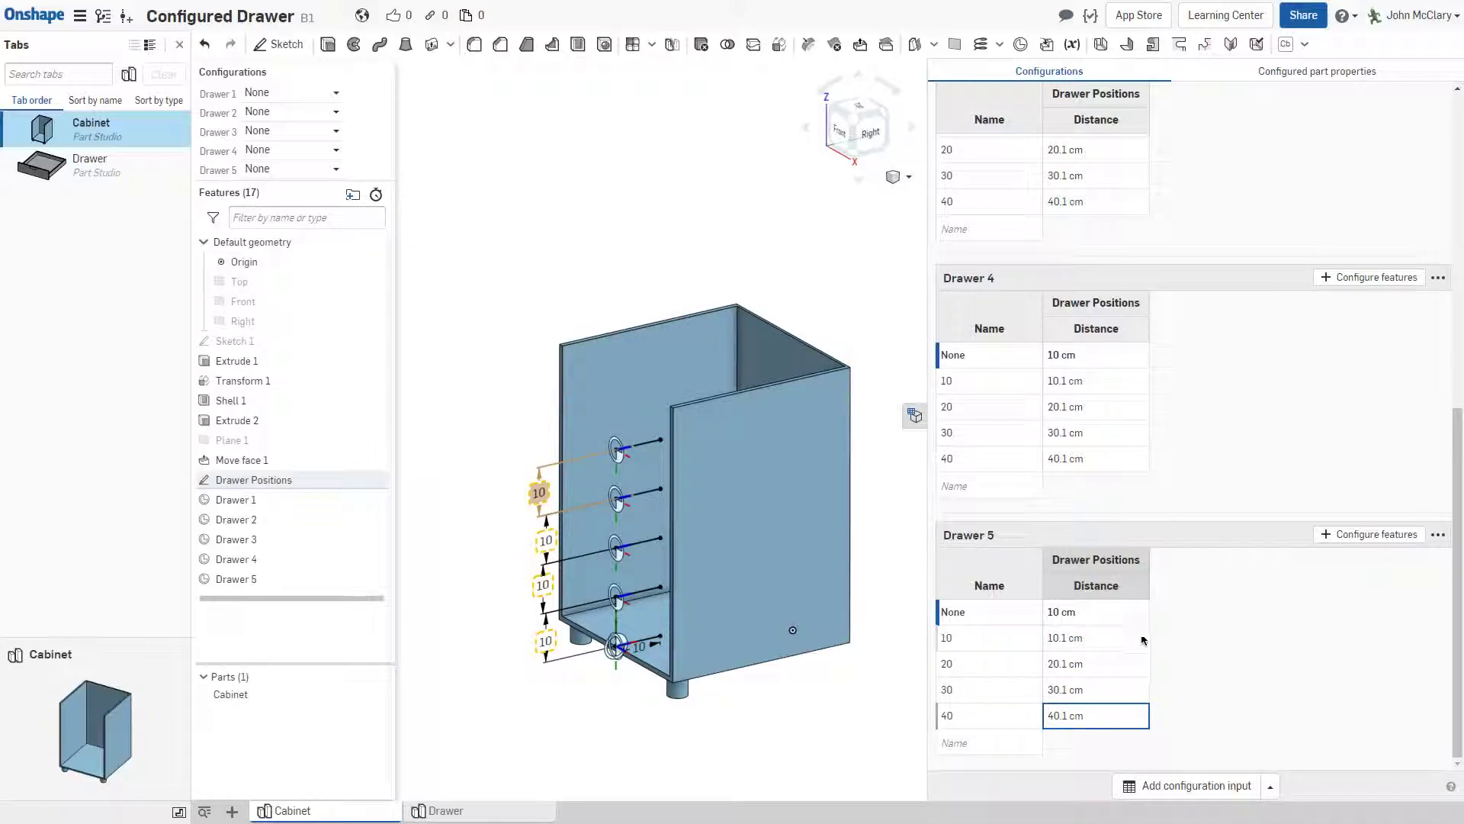
# Hide the configuration tables and test the mate connector spacing by switching Drawer 3 to 20 and back to None
pyautogui.scroll(1, 1152, 627)
pyautogui.scroll(3, 1152, 627)
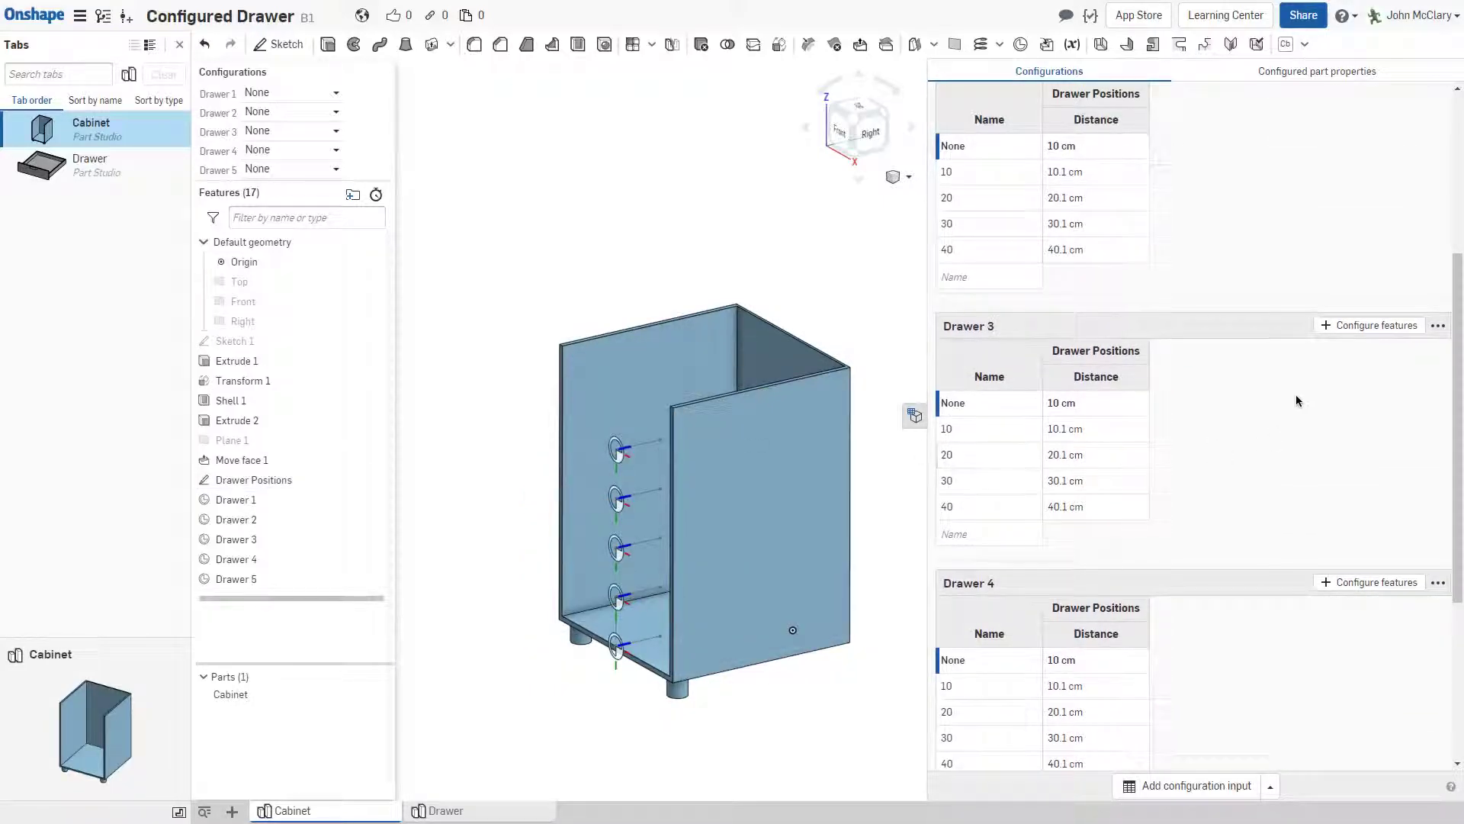
pyautogui.scroll(4, 1259, 358)
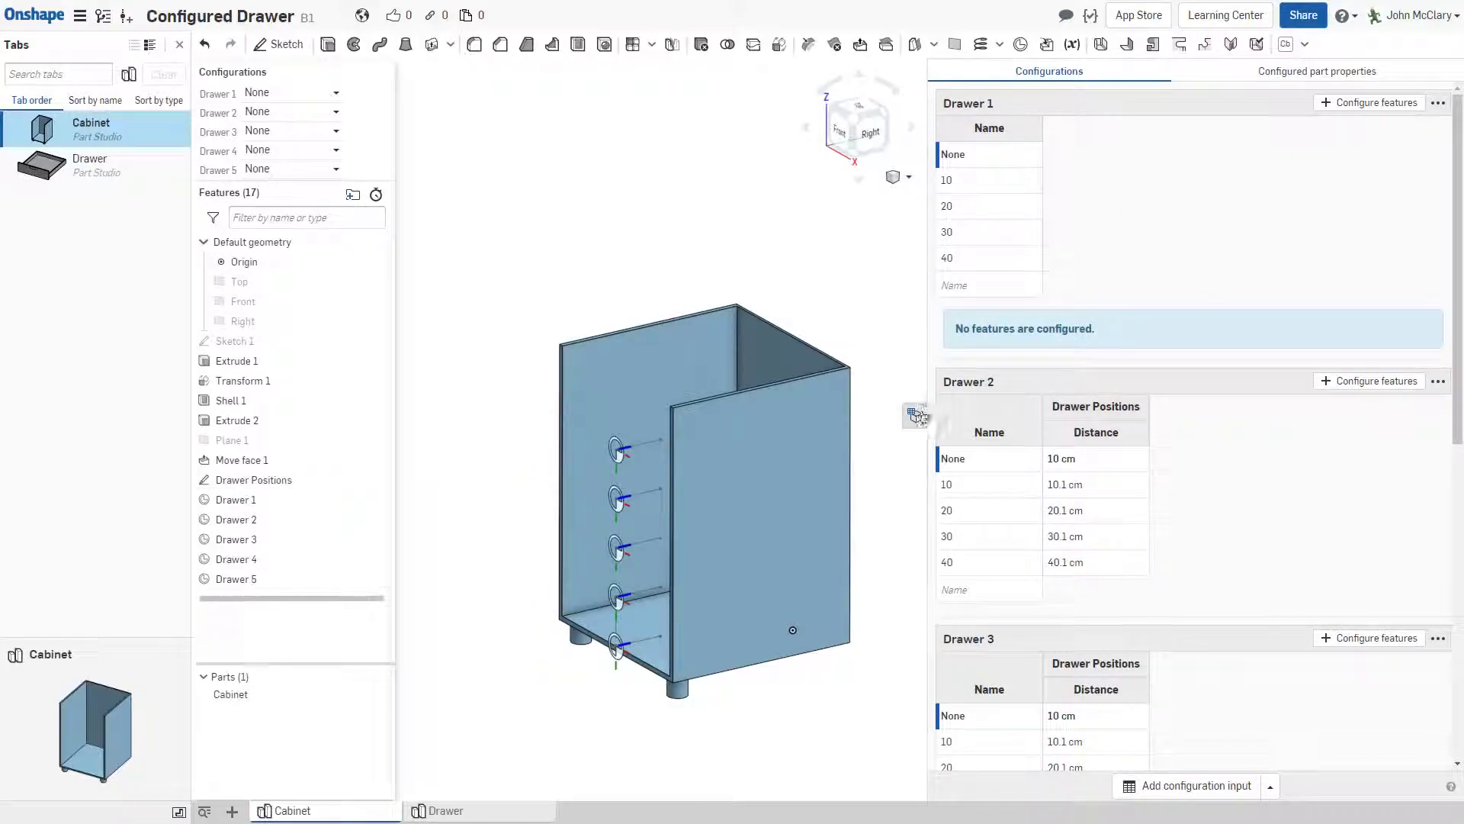
pyautogui.click(917, 416)
pyautogui.click(273, 132)
pyautogui.click(292, 198)
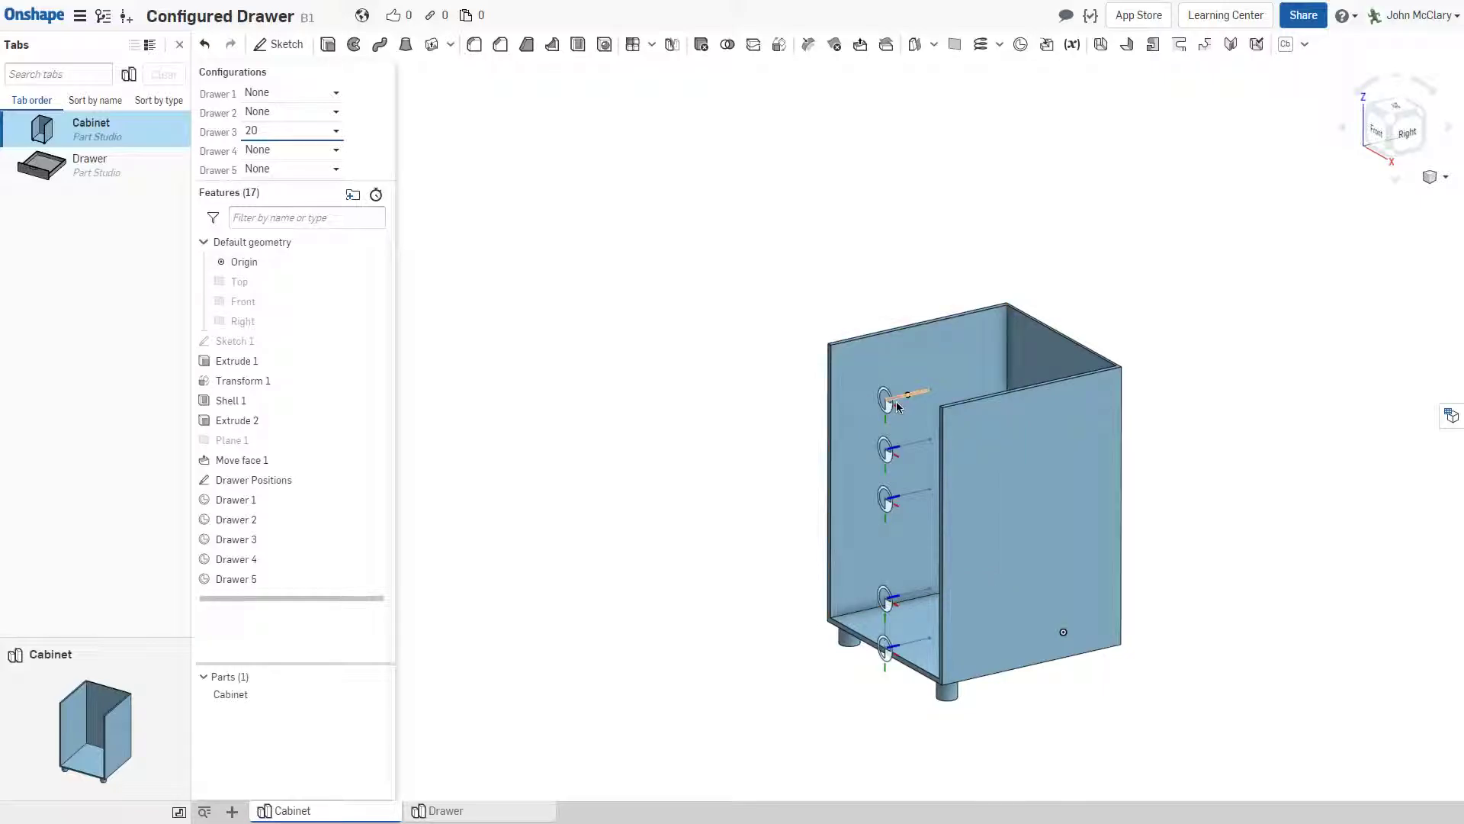
pyautogui.click(304, 133)
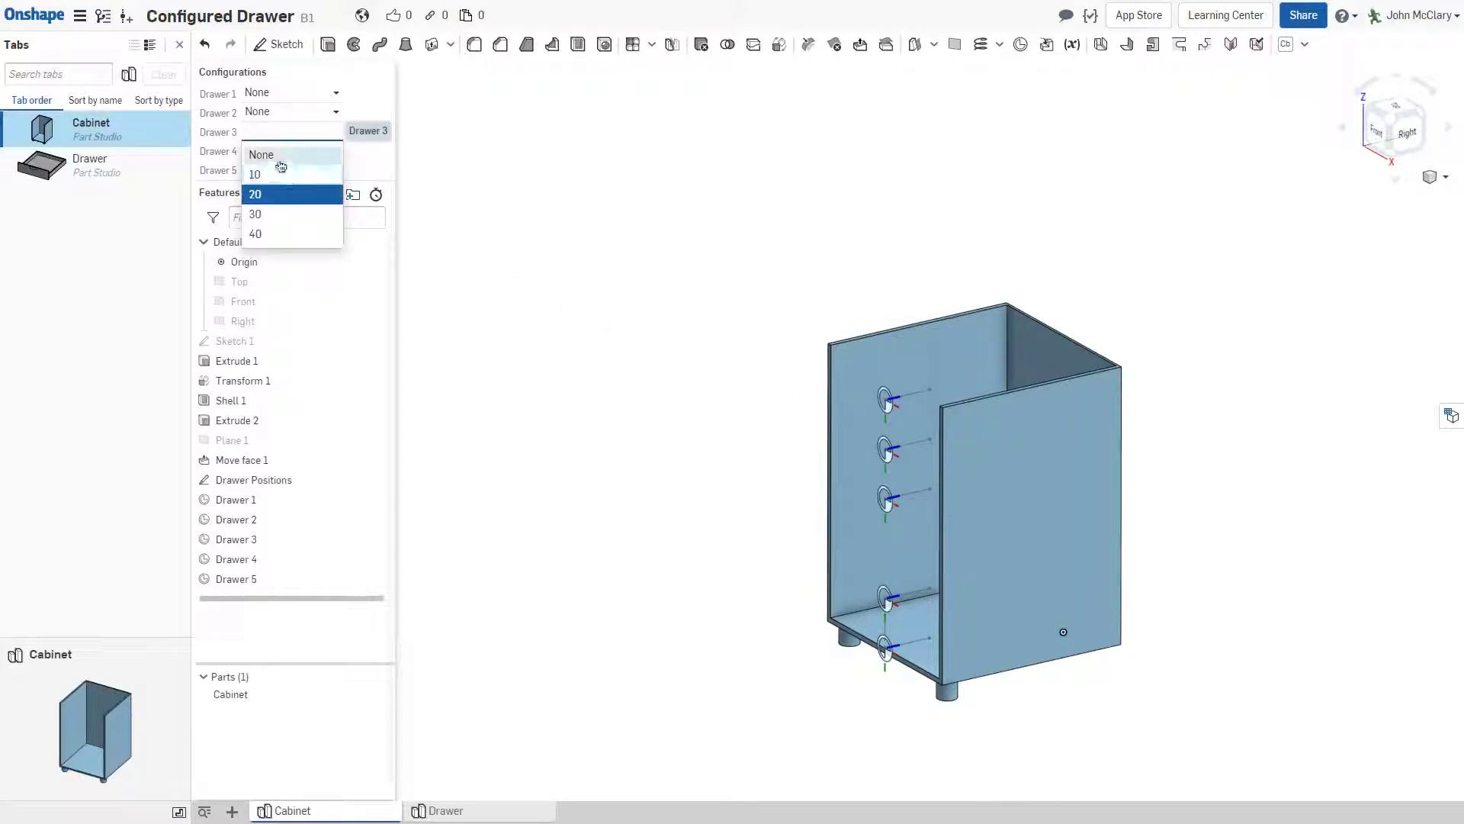
pyautogui.click(276, 152)
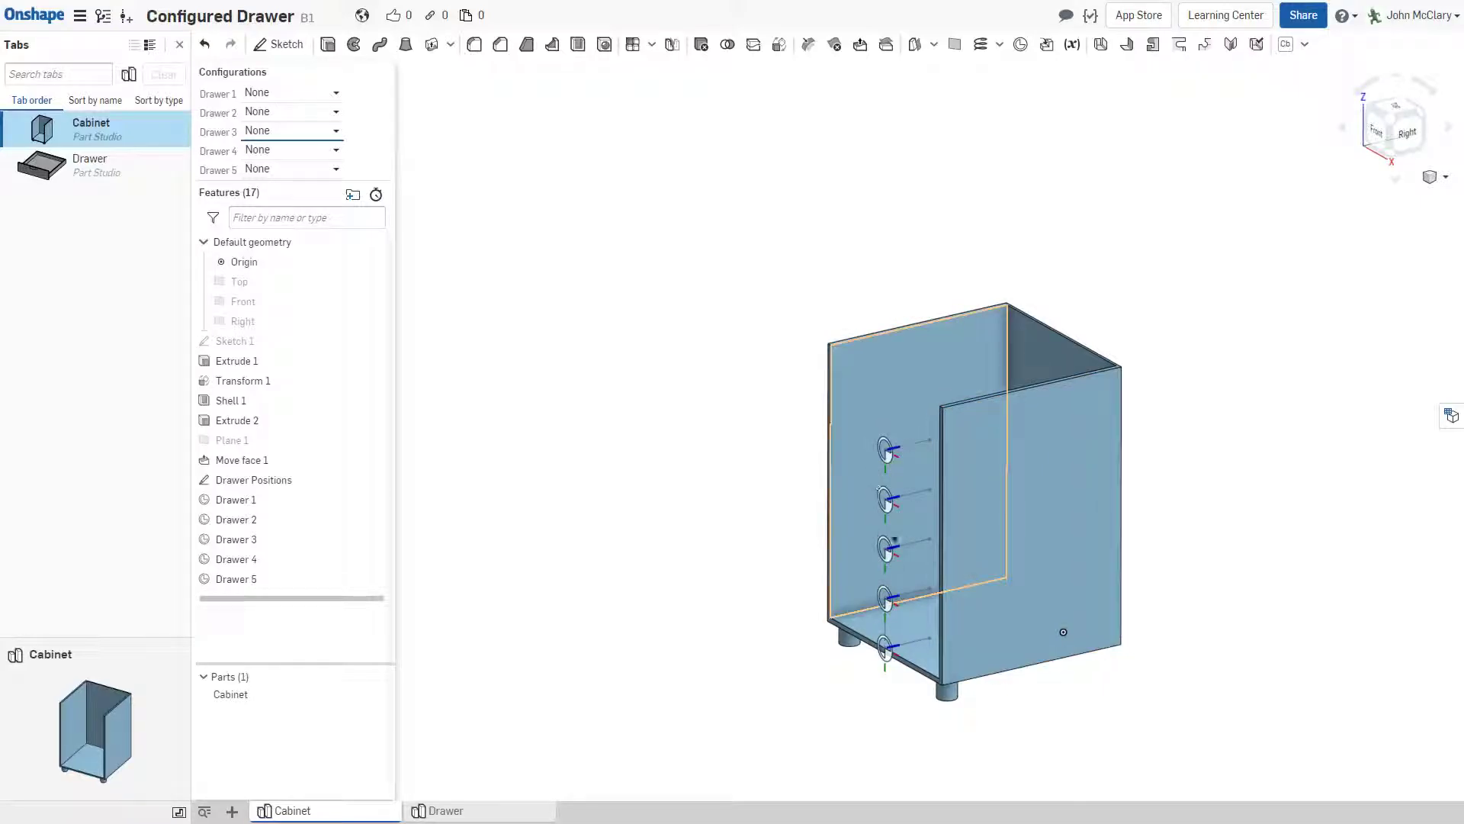
# Test the mate connector spacing by switching Drawer 5 to 20 and Drawer 4 to 30, and reset both to None
pyautogui.moveTo(801, 412); pyautogui.dragTo(1005, 574)
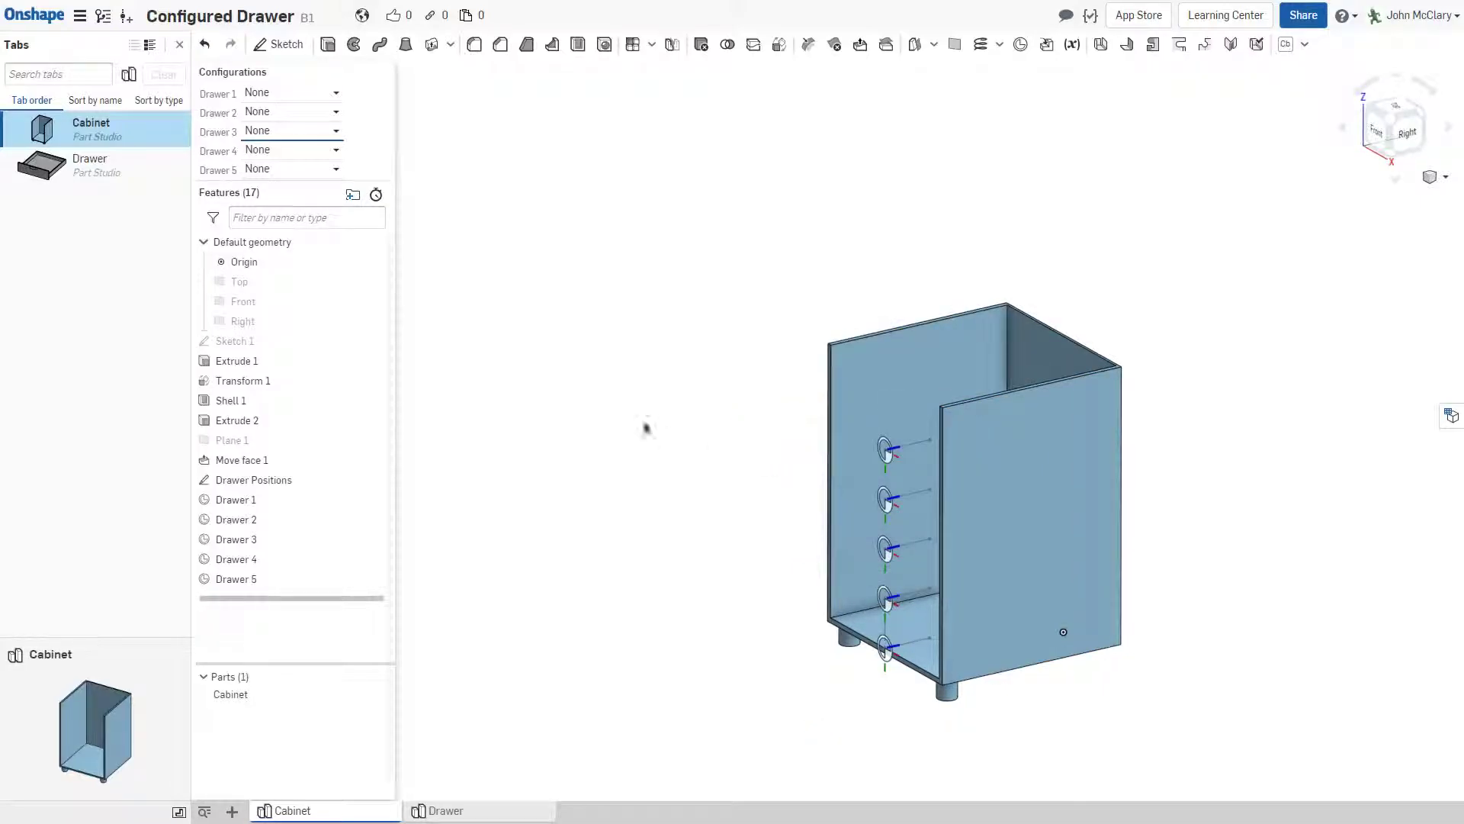
pyautogui.click(293, 169)
pyautogui.click(288, 244)
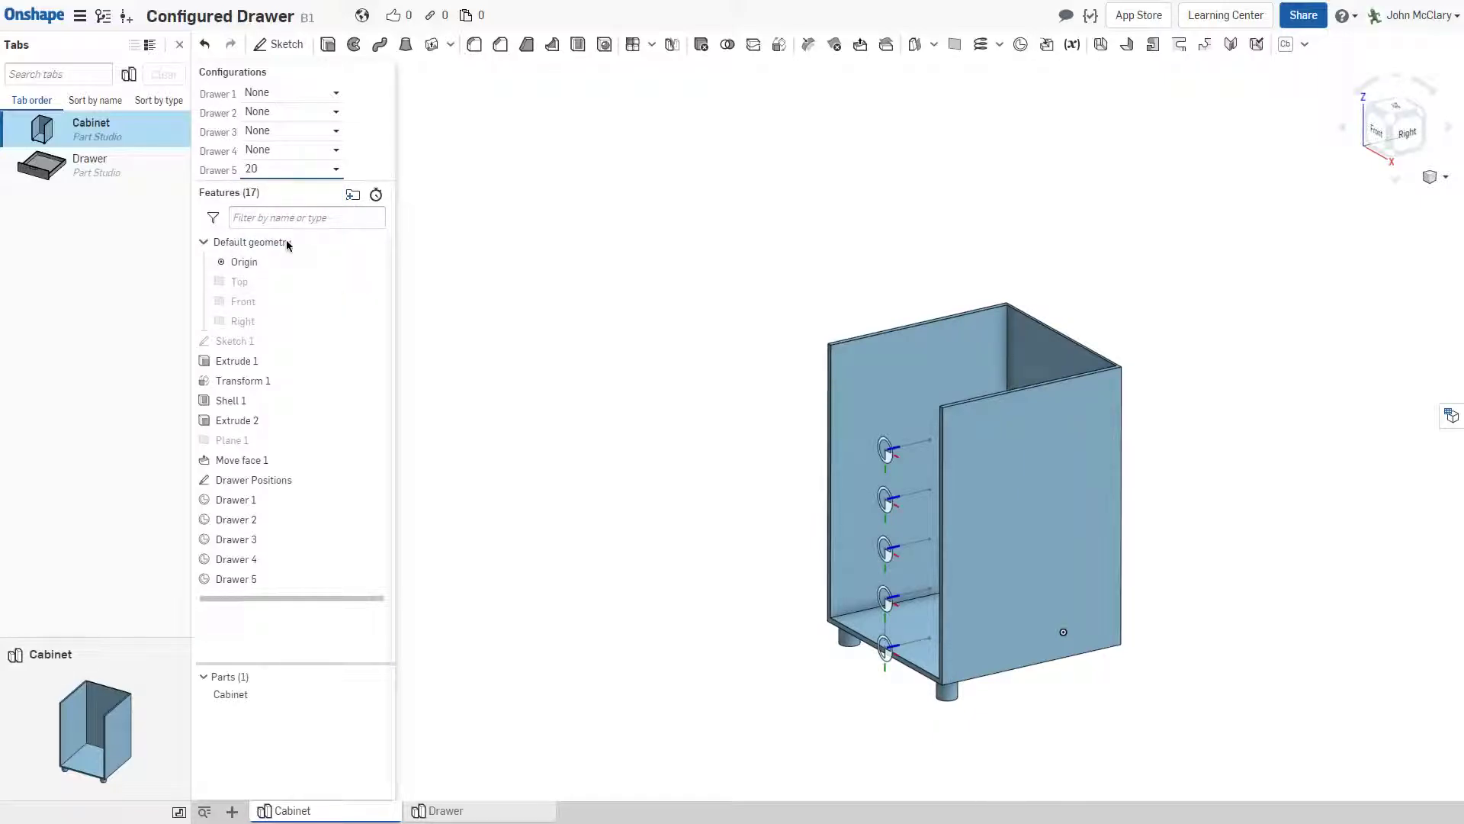
pyautogui.click(281, 152)
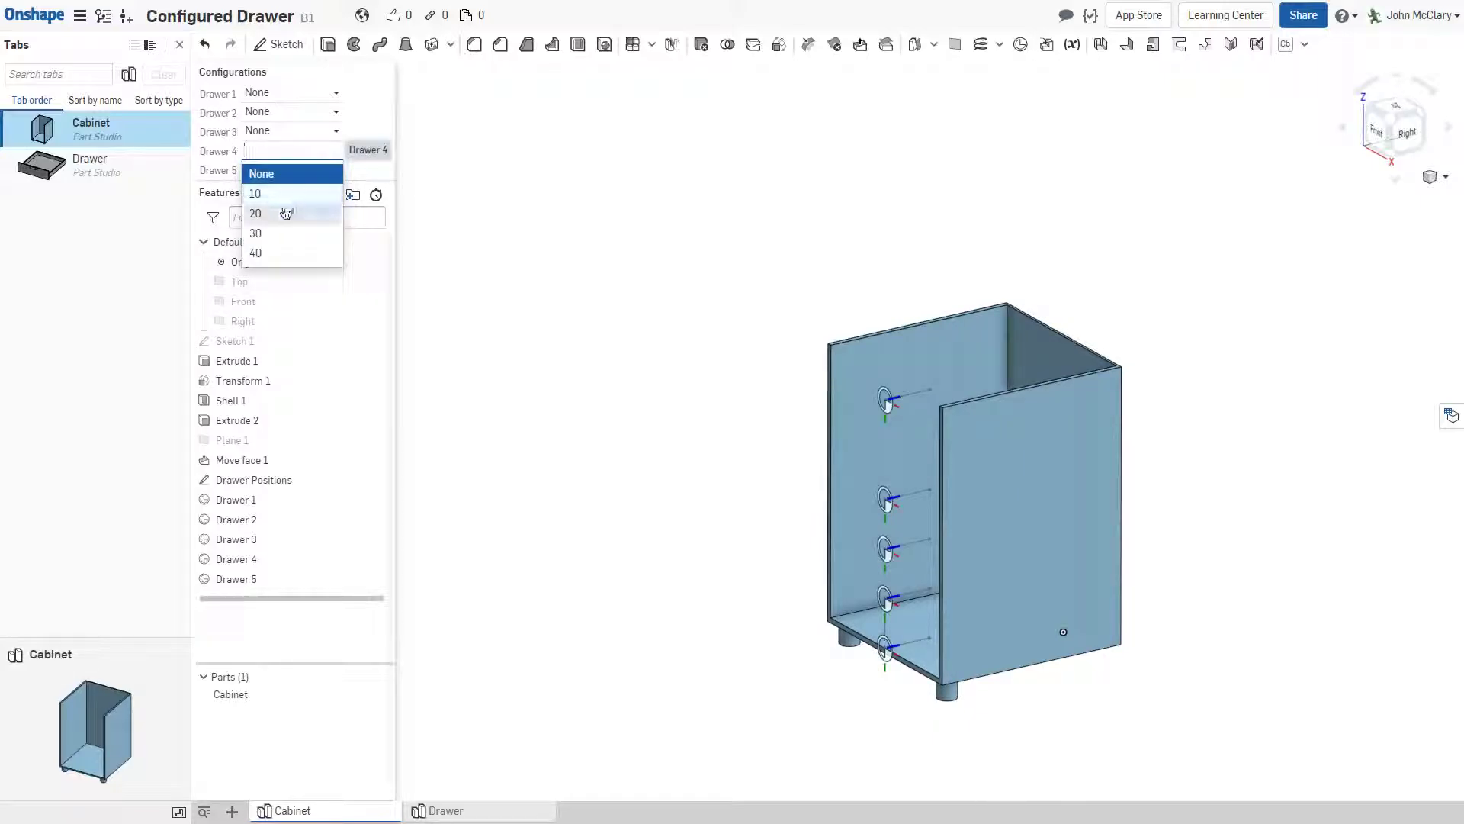
pyautogui.click(283, 242)
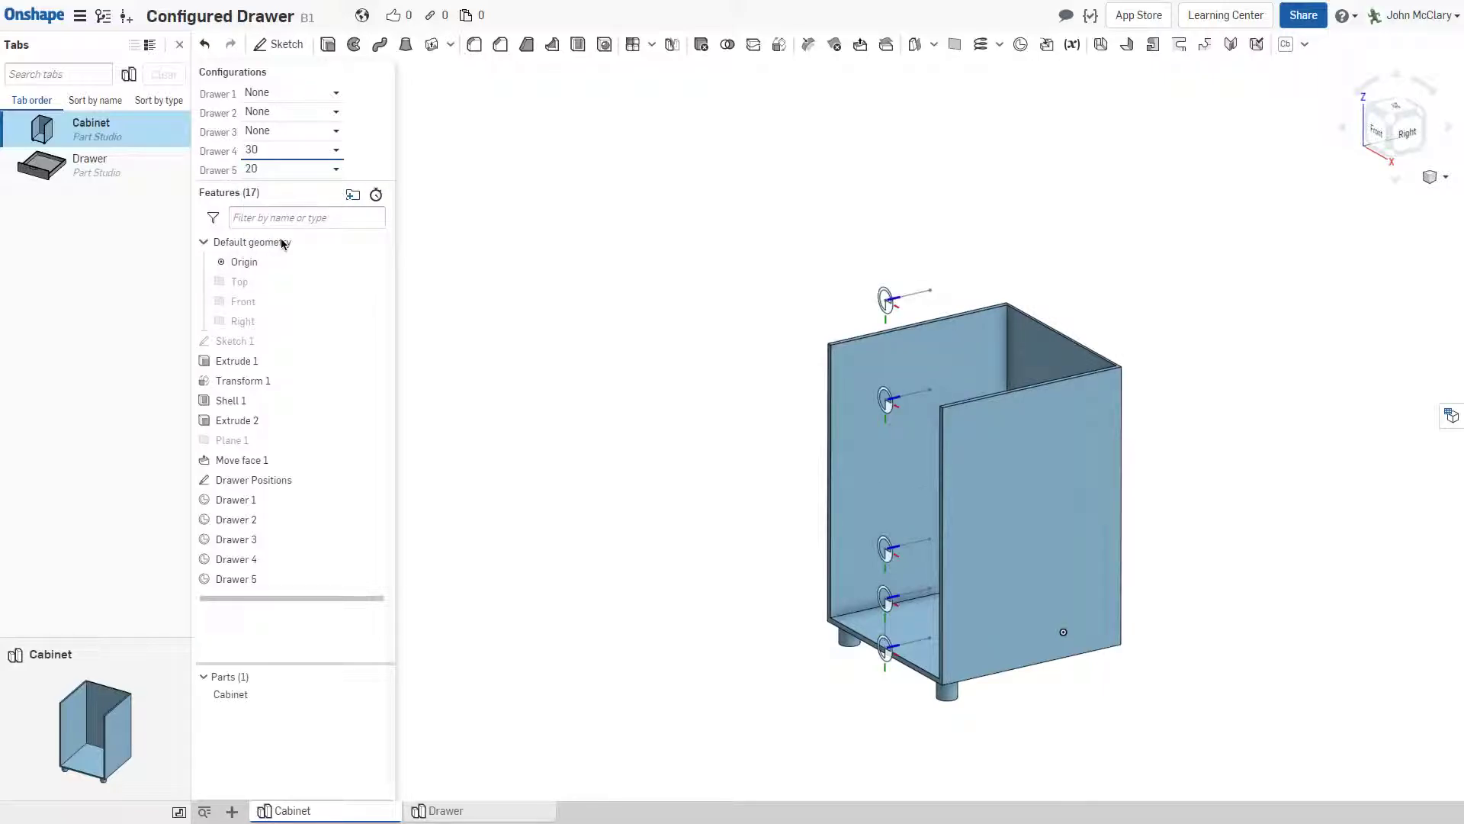
pyautogui.click(305, 150)
pyautogui.click(305, 174)
pyautogui.click(306, 169)
pyautogui.click(308, 199)
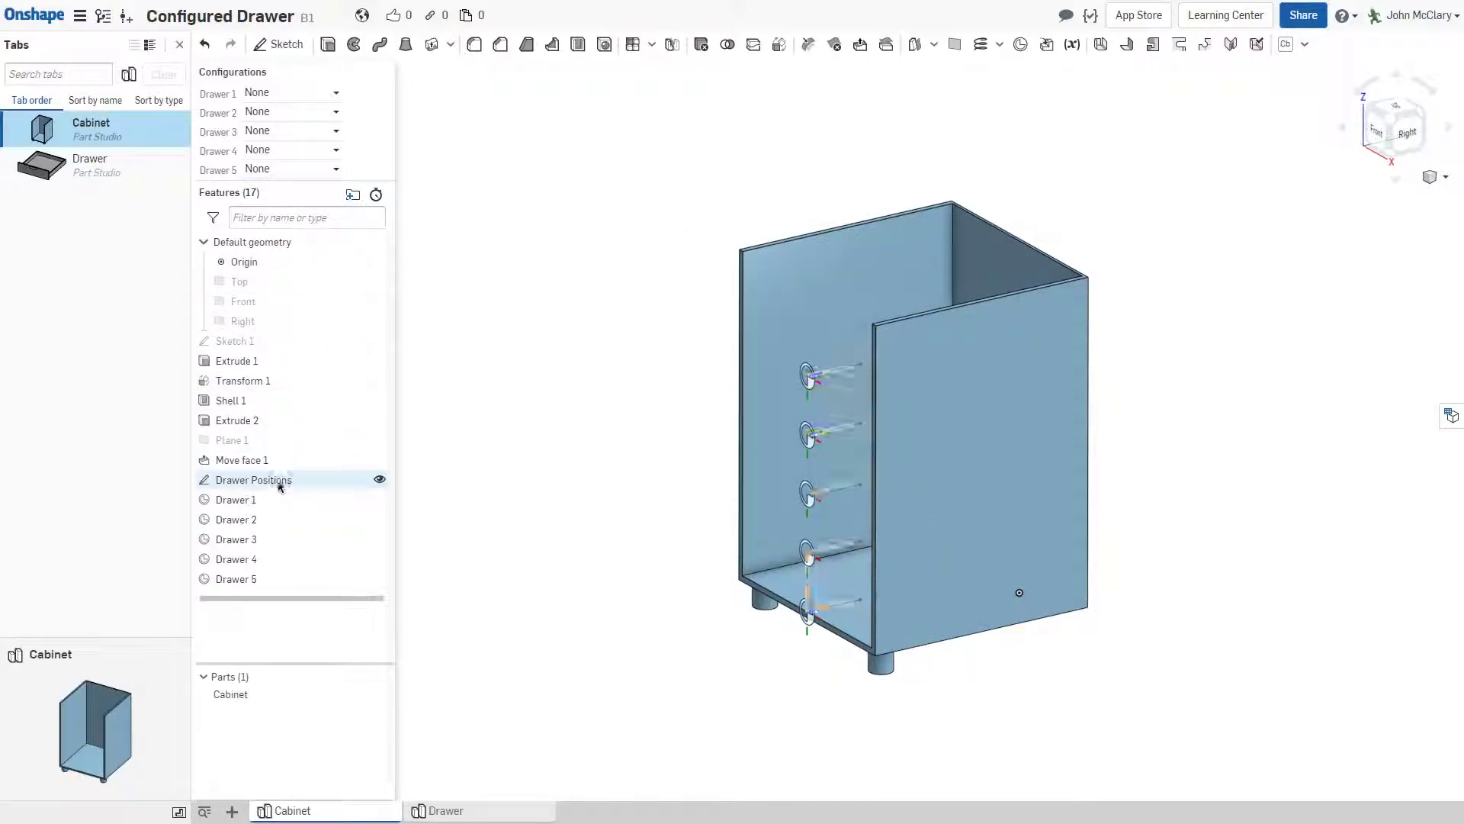
# Examine the Drawer Positions sketch in the Cabinet and the mate connector on the front of the Drawer part
pyautogui.click(252, 480)
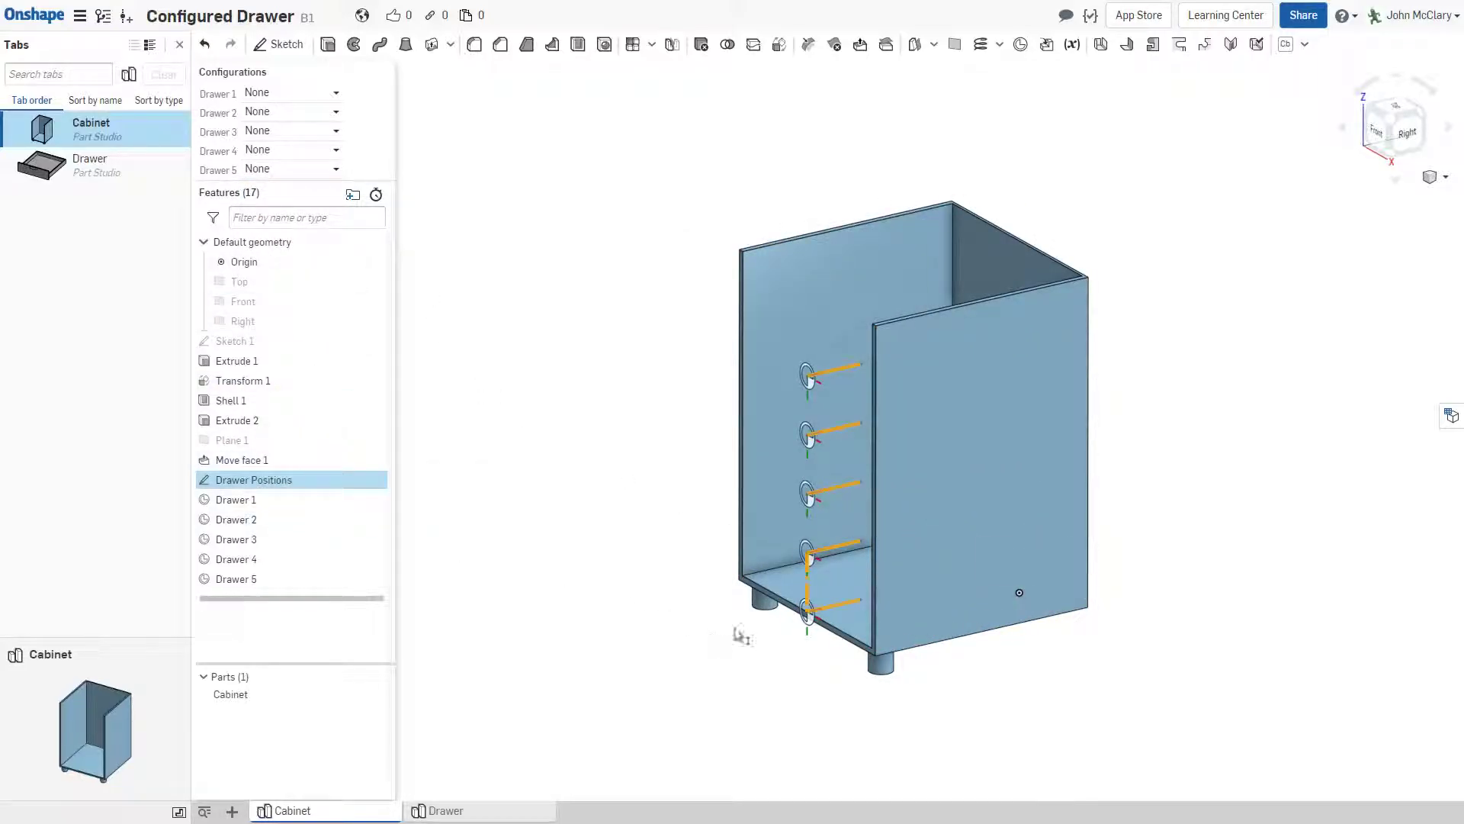
pyautogui.click(585, 666)
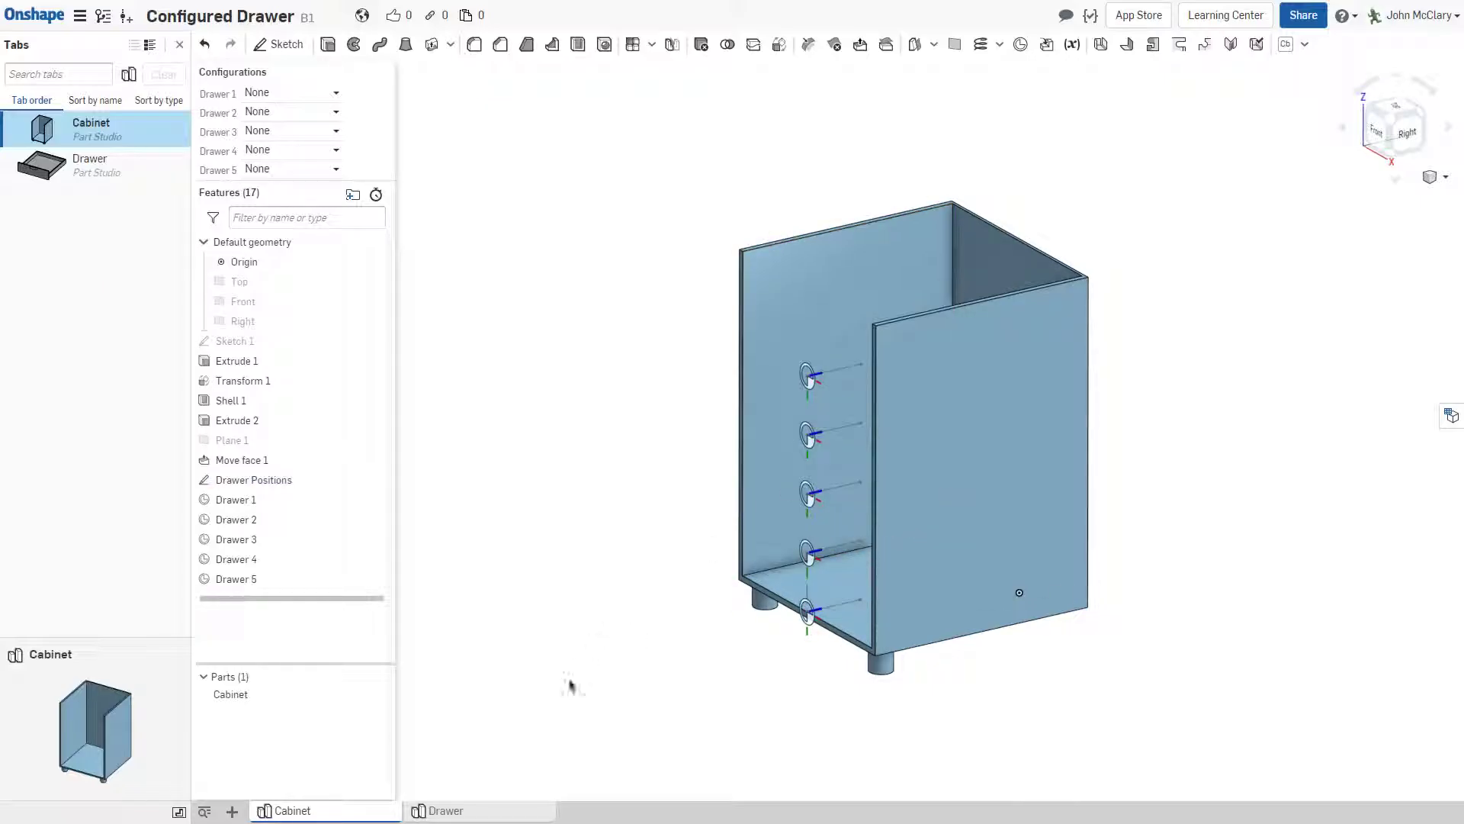
pyautogui.click(444, 810)
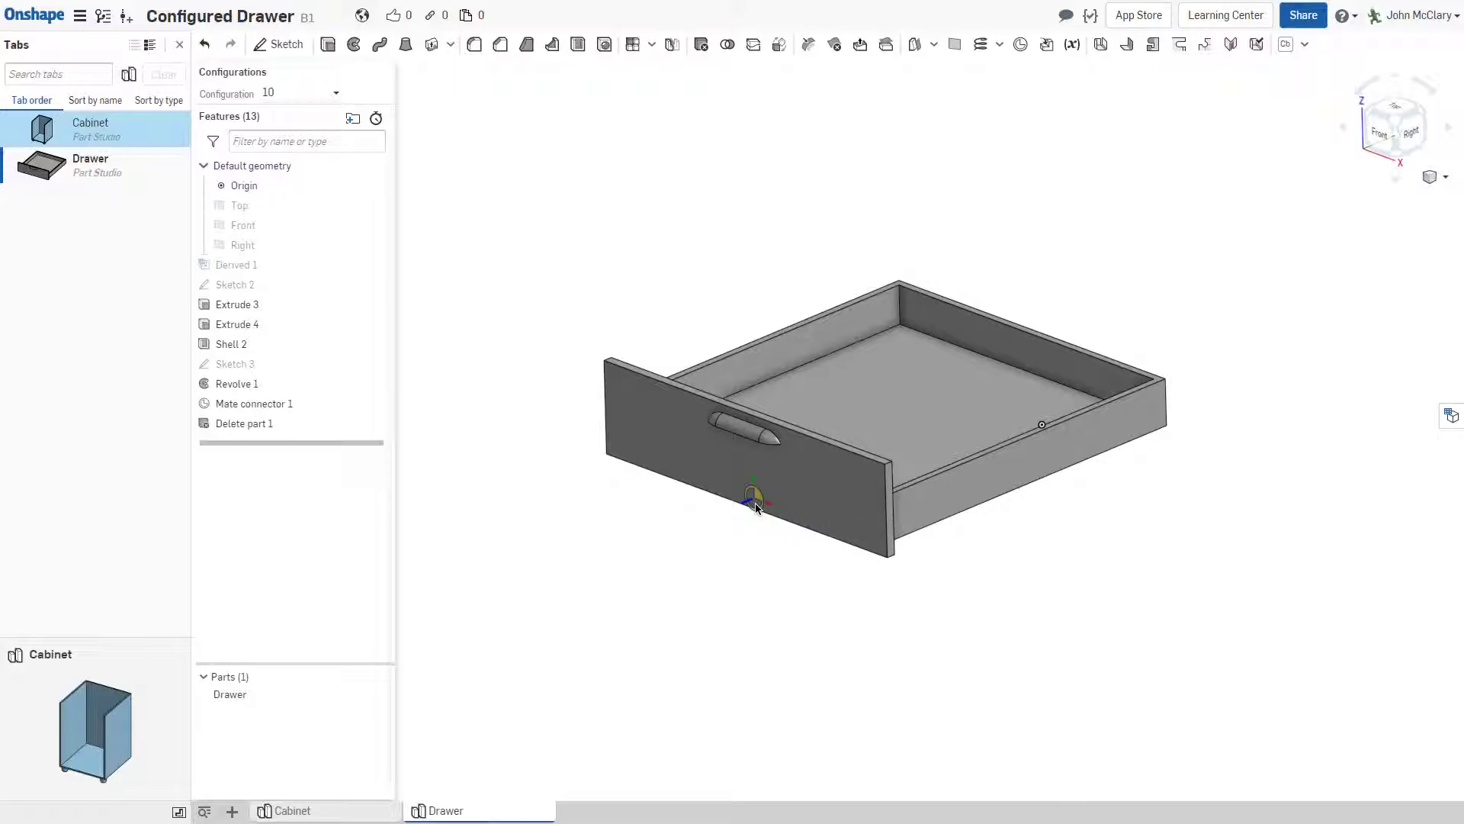
pyautogui.moveTo(756, 508); pyautogui.dragTo(709, 664, button='right')
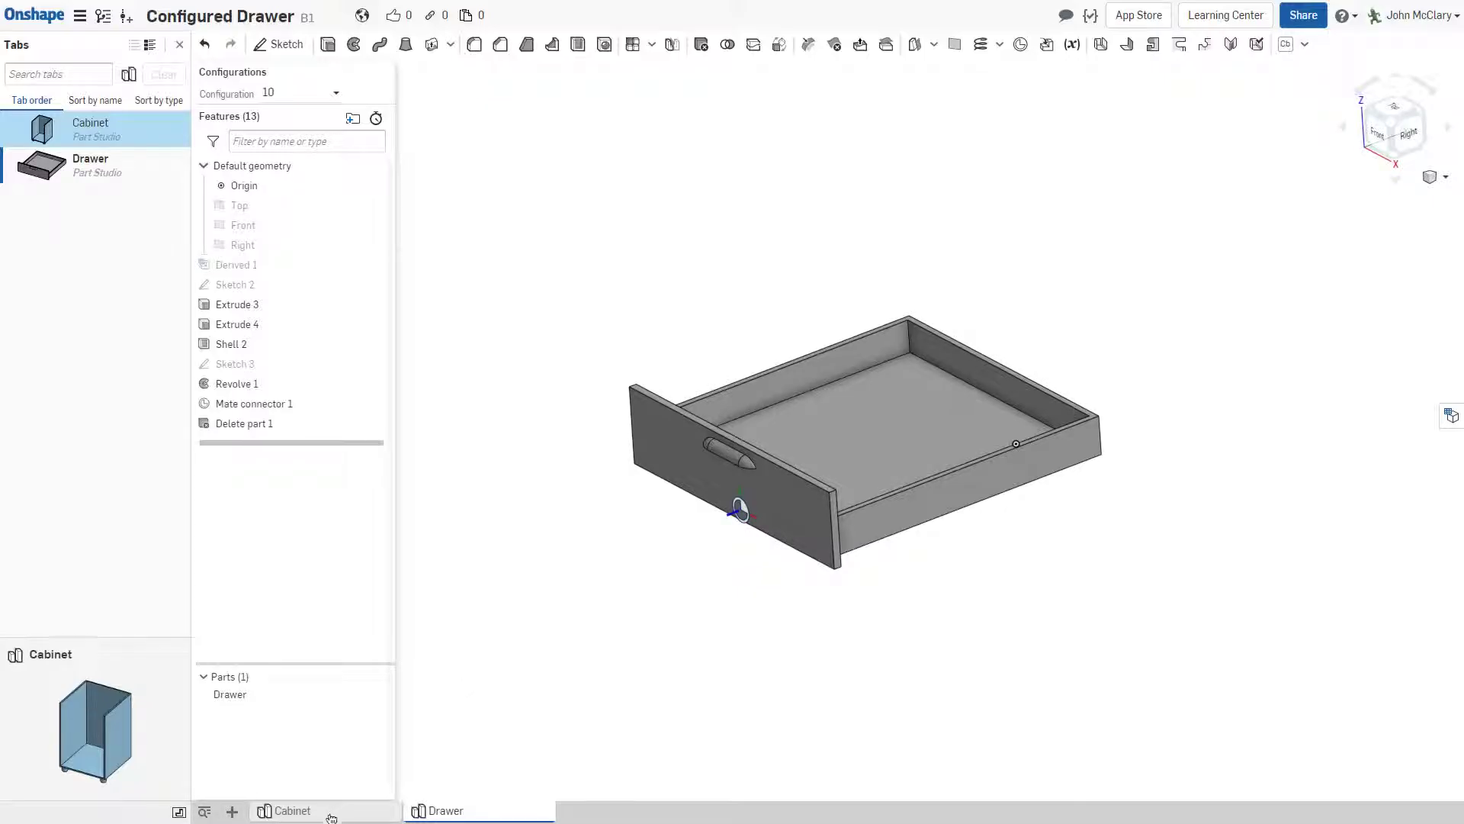
pyautogui.click(292, 810)
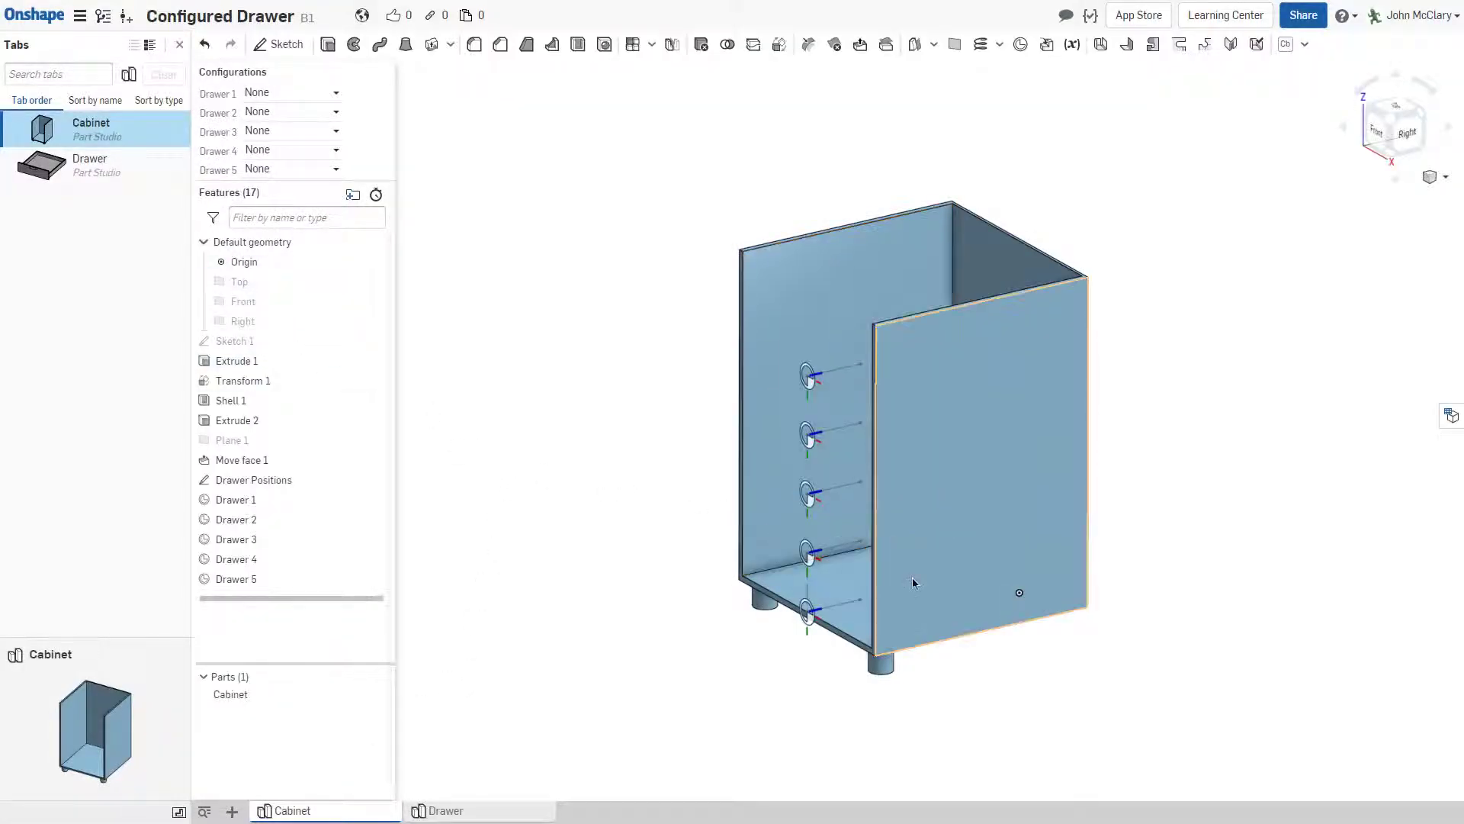
# Create a new assembly in the document
pyautogui.click(232, 811)
pyautogui.click(313, 723)
pyautogui.moveTo(465, 810); pyautogui.dragTo(709, 812)
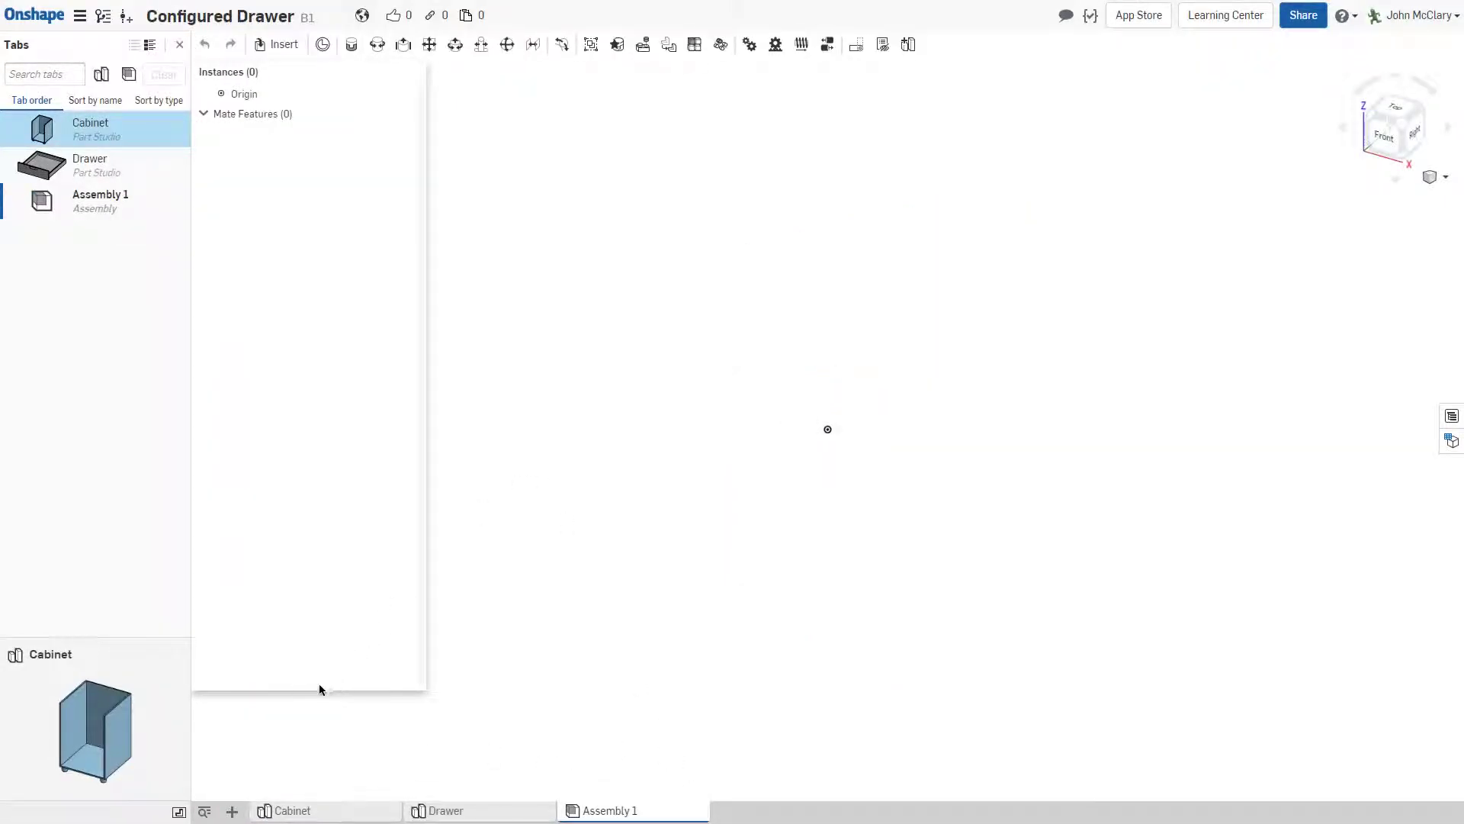
# Insert the Cabinet with Drawer 1 to 5 at None and one Drawer in configuration 10 into the assembly
pyautogui.click(278, 46)
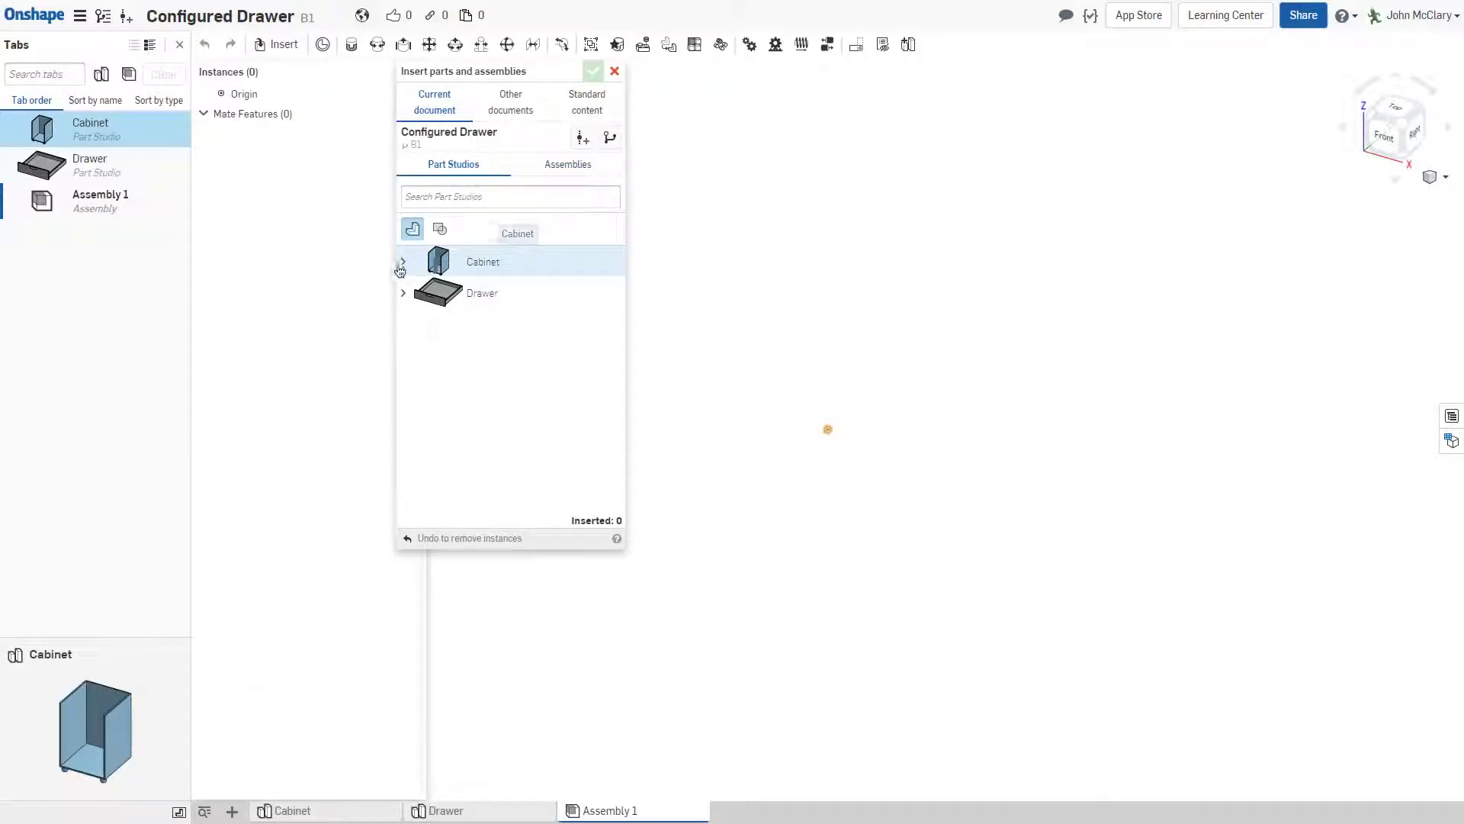
pyautogui.click(404, 264)
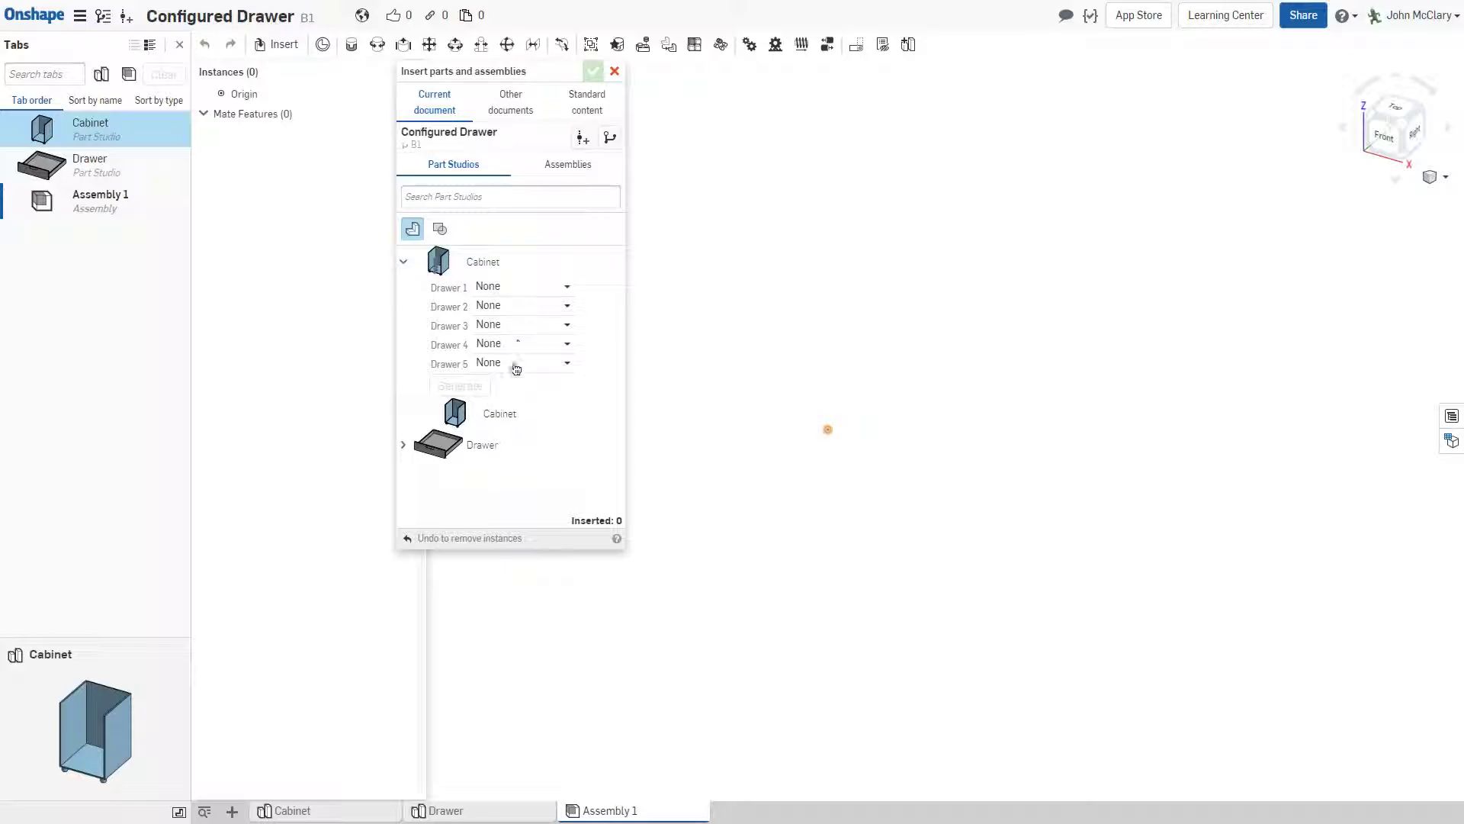
pyautogui.click(457, 412)
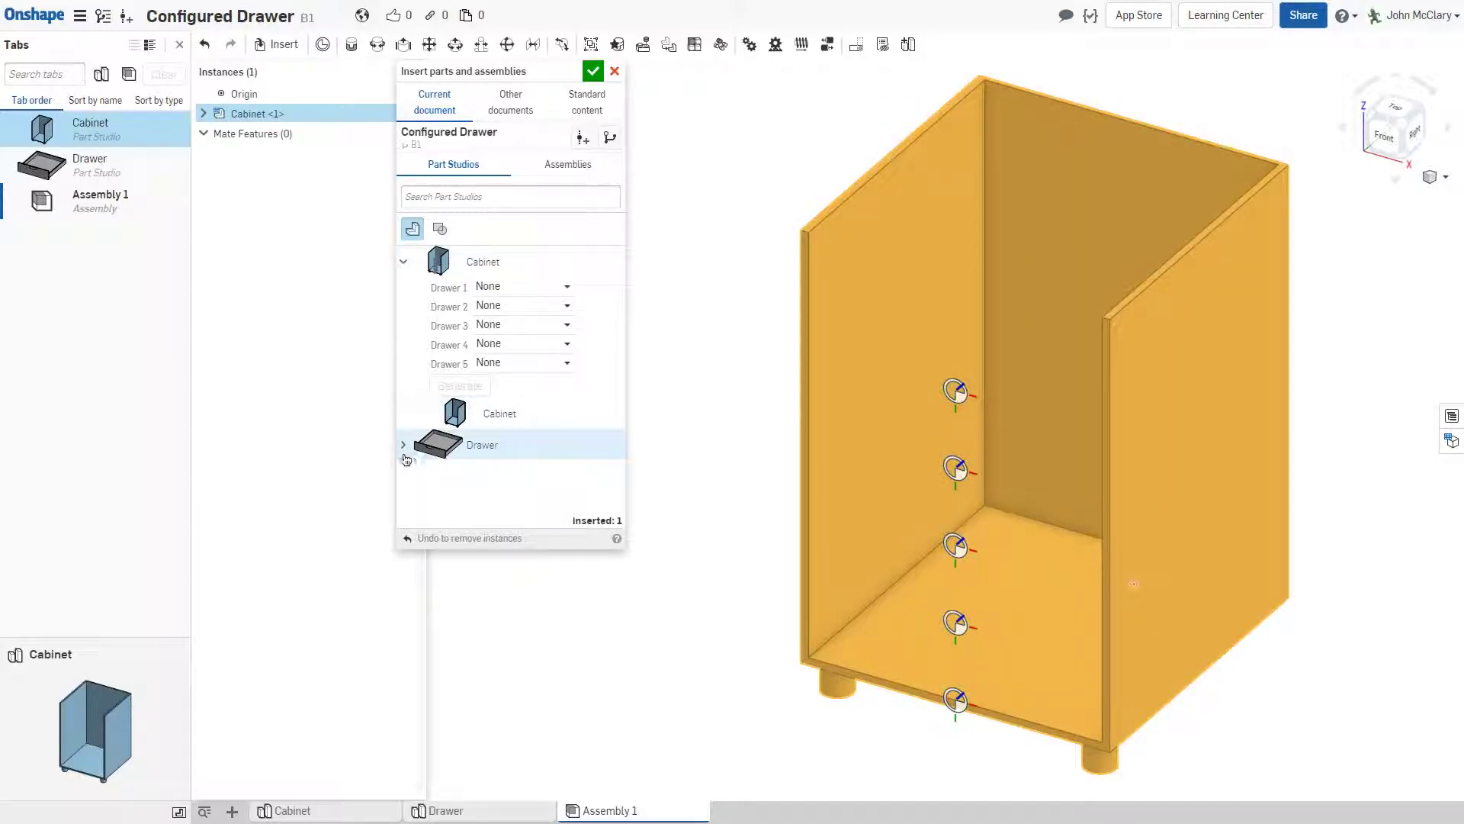
pyautogui.click(526, 494)
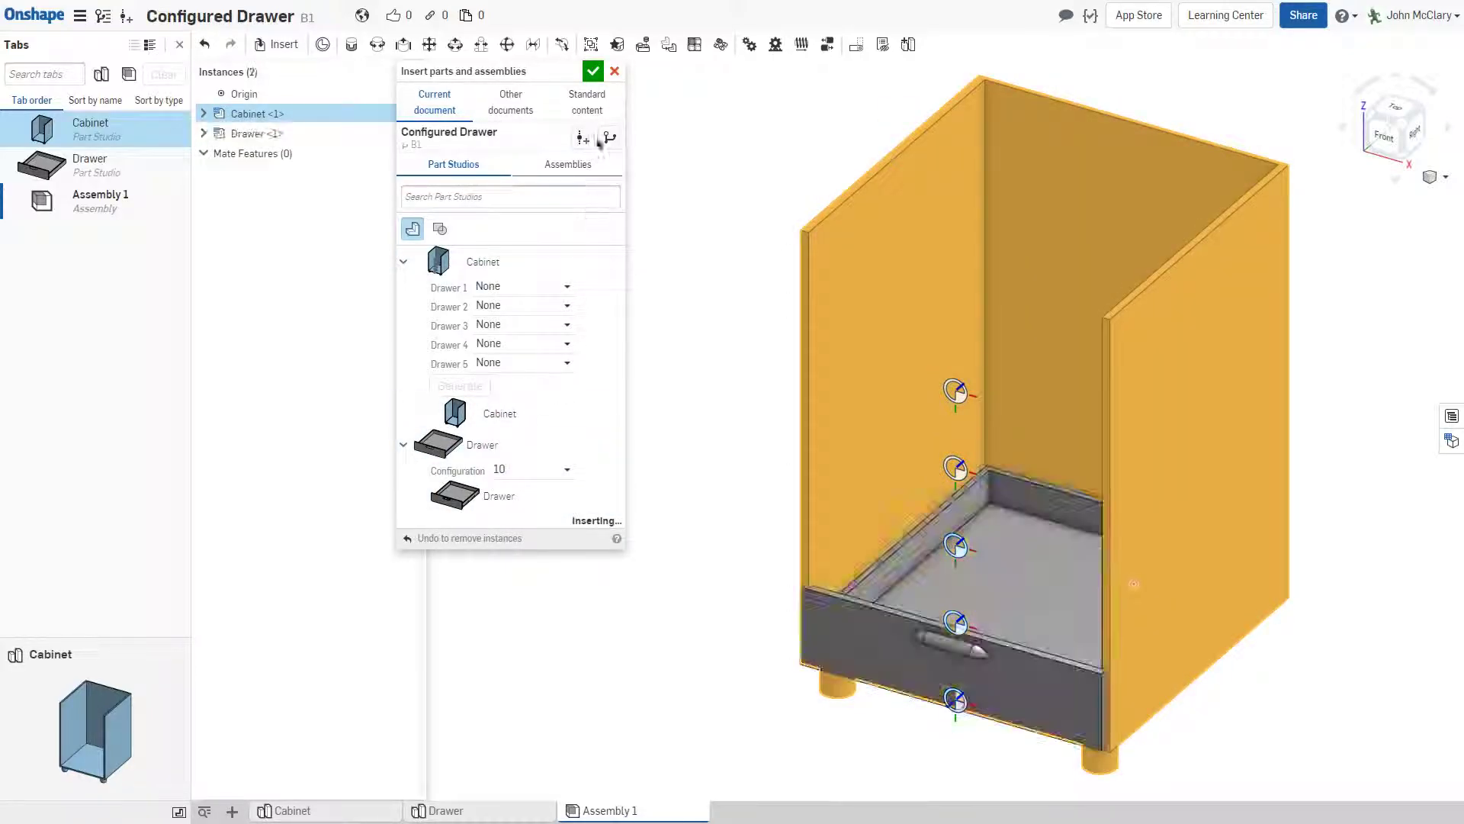
pyautogui.click(593, 74)
# Fix the cabinet in place and move the drawer out beside it
pyautogui.scroll(-4, 801, 485)
pyautogui.rightClick(818, 453)
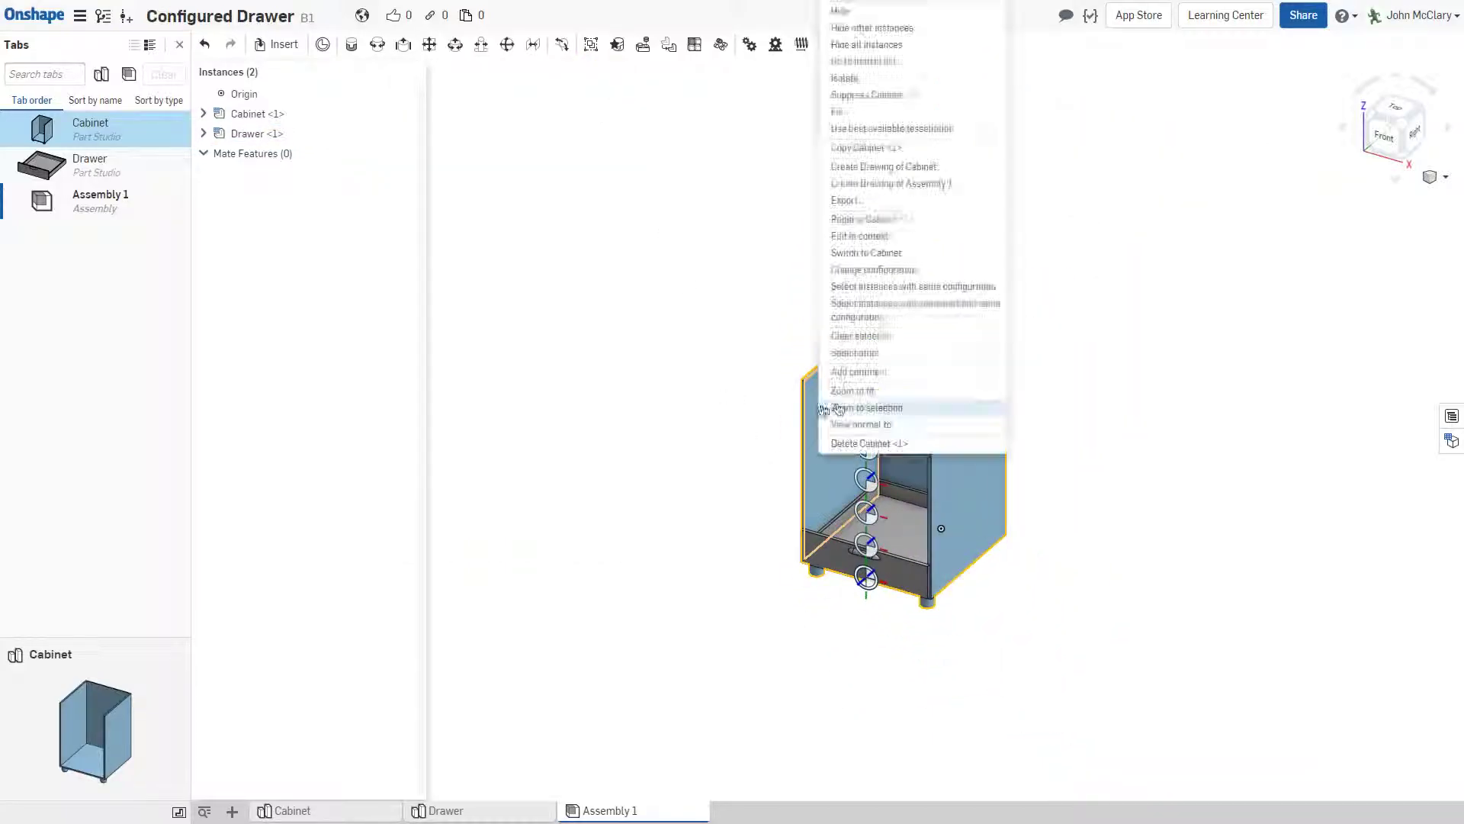
pyautogui.click(892, 112)
pyautogui.moveTo(852, 565); pyautogui.dragTo(610, 548)
# Copy the drawer and paste four more instances above it beside the cabinet
pyautogui.click(646, 497)
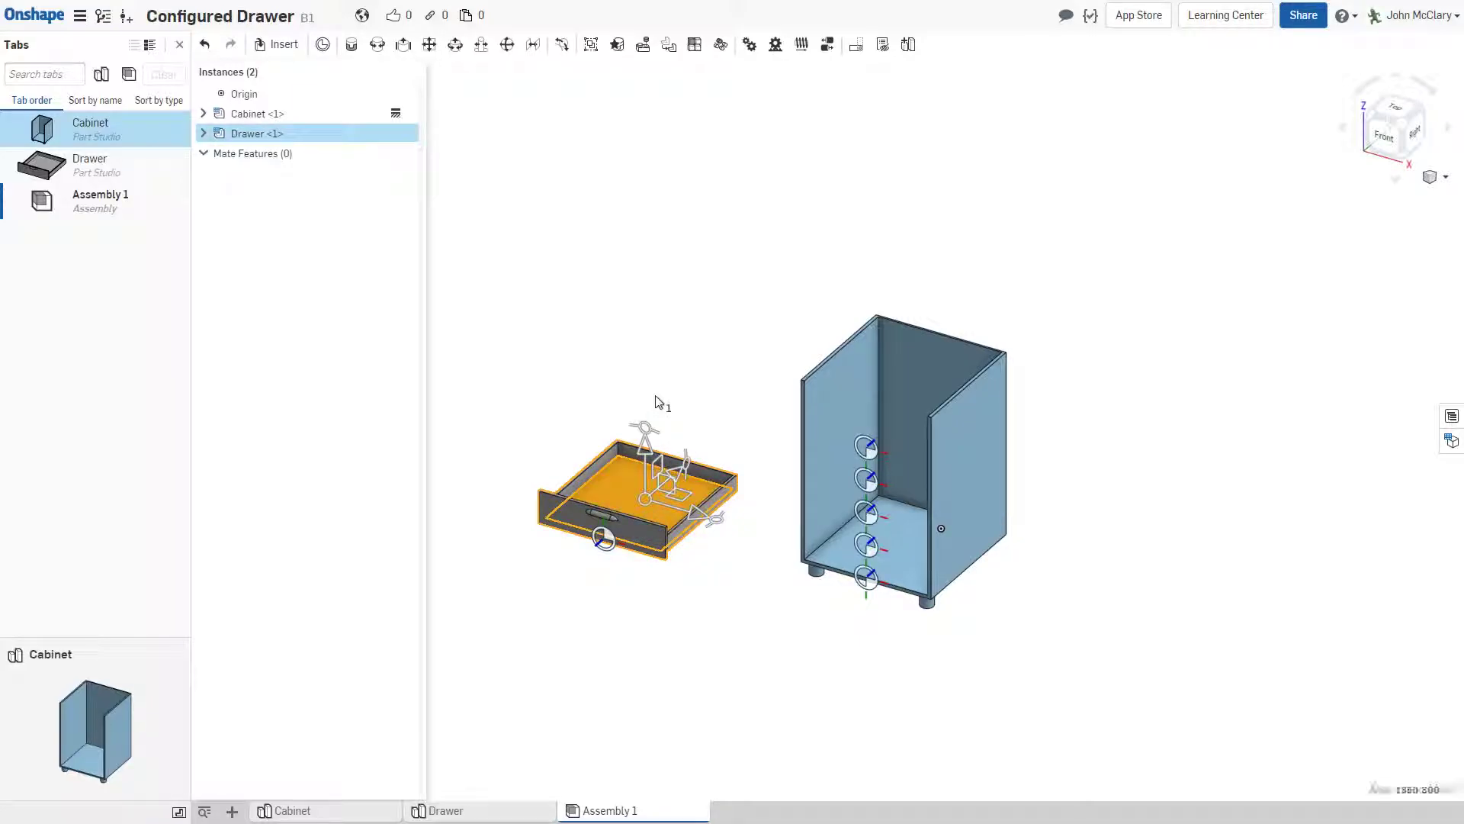
pyautogui.click(651, 396)
pyautogui.hotkey('ctrl', 'v')
pyautogui.hotkey('ctrl', 'v')
pyautogui.hotkey('ctrl', 'v')
pyautogui.hotkey('ctrl', 'v')
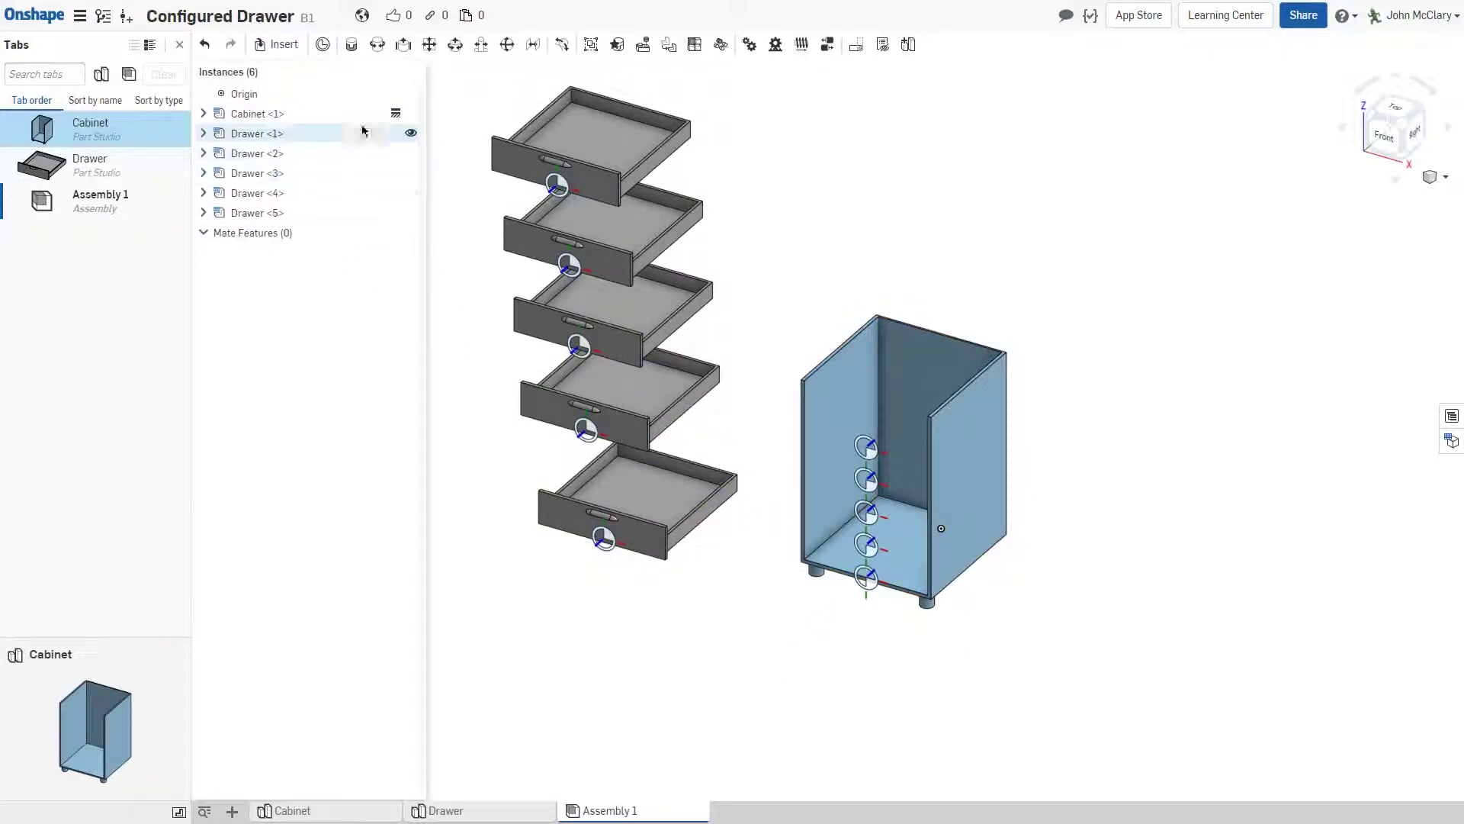
# Add a slider mate from the first drawer to the cabinet's Drawer 1 connector with limits 0 to 30 cm, and test its sliding
pyautogui.scroll(2, 825, 628)
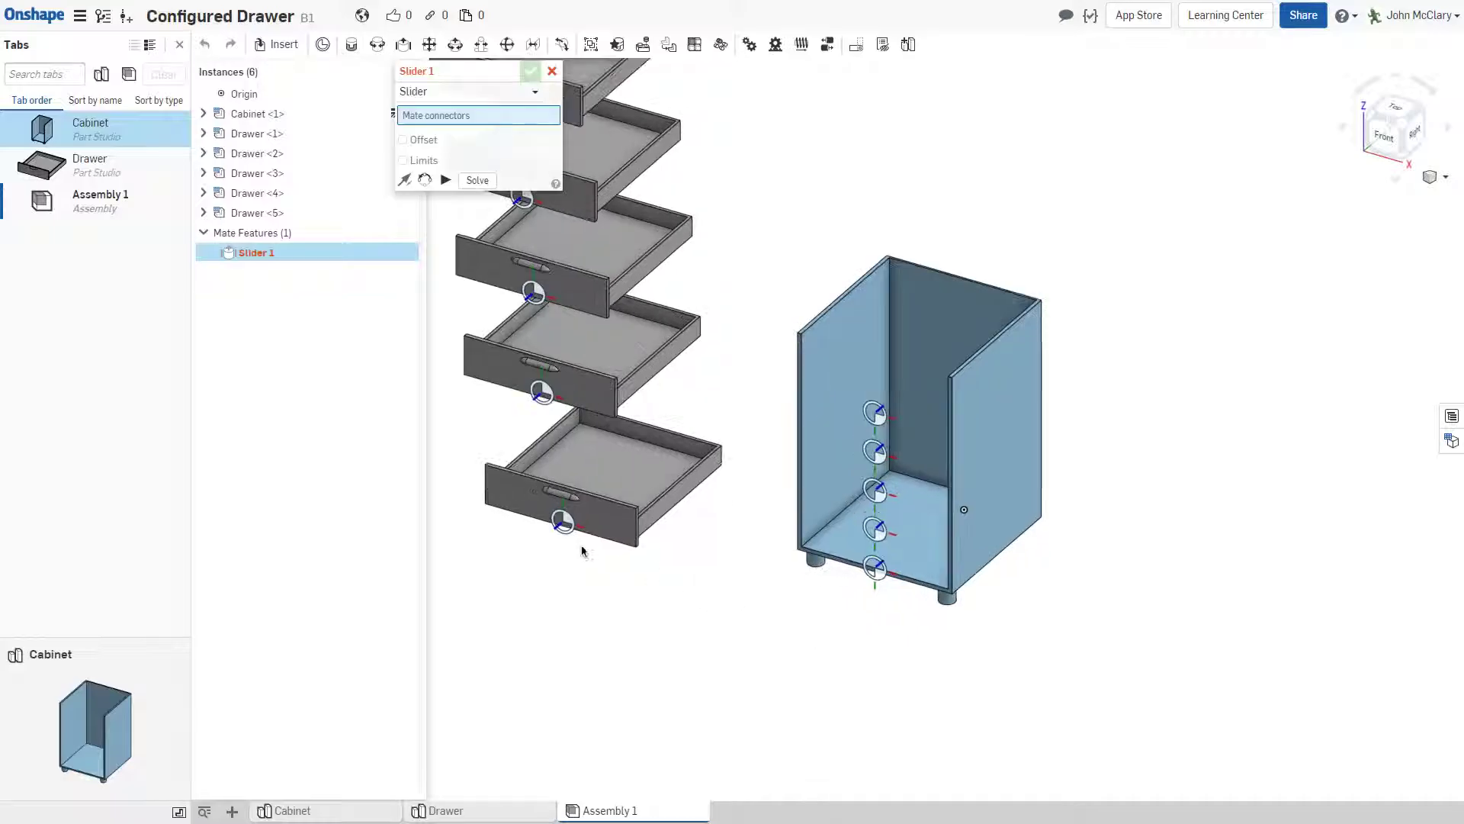
pyautogui.click(565, 524)
pyautogui.click(875, 582)
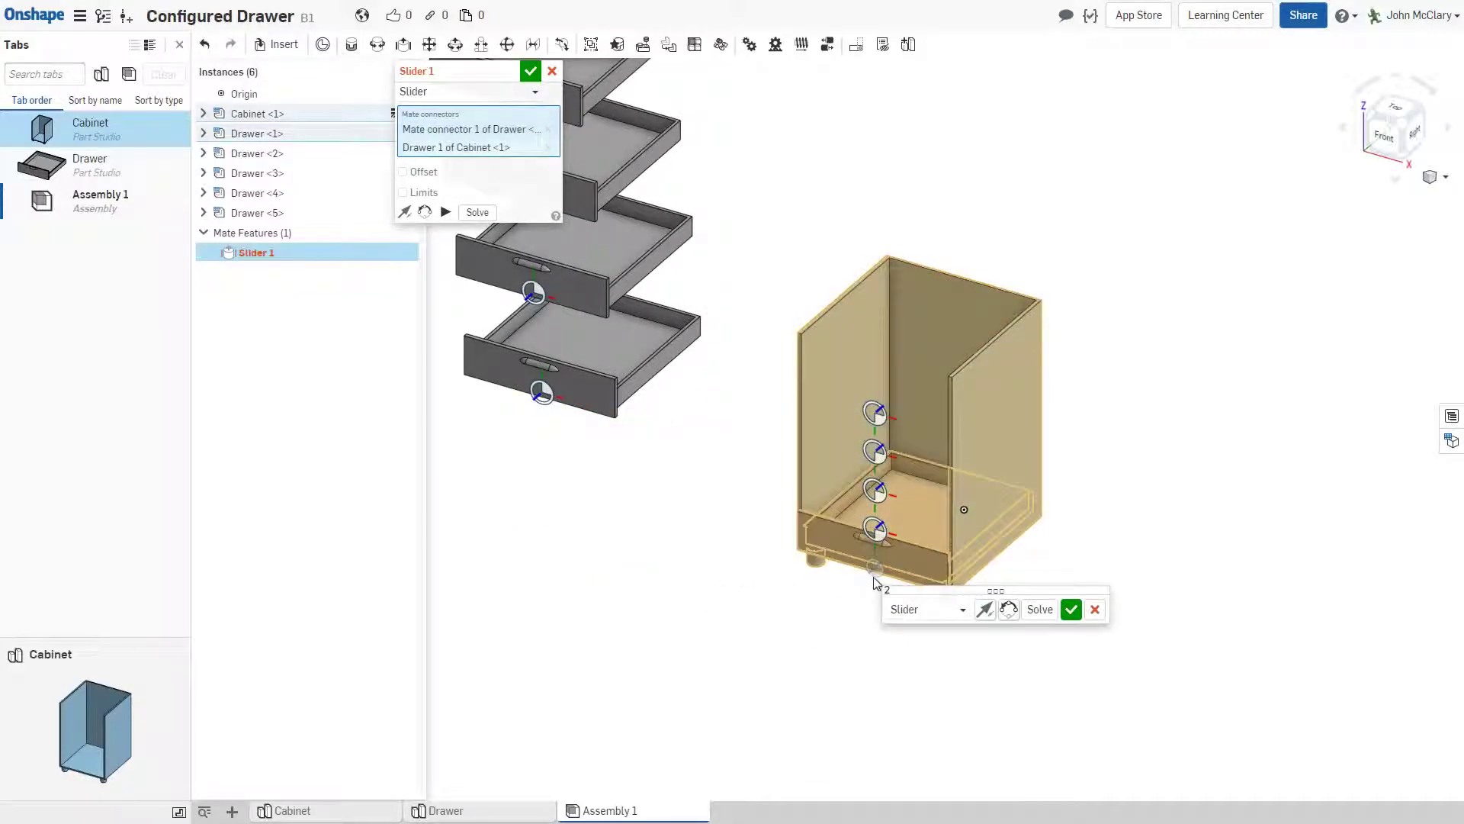
pyautogui.click(440, 195)
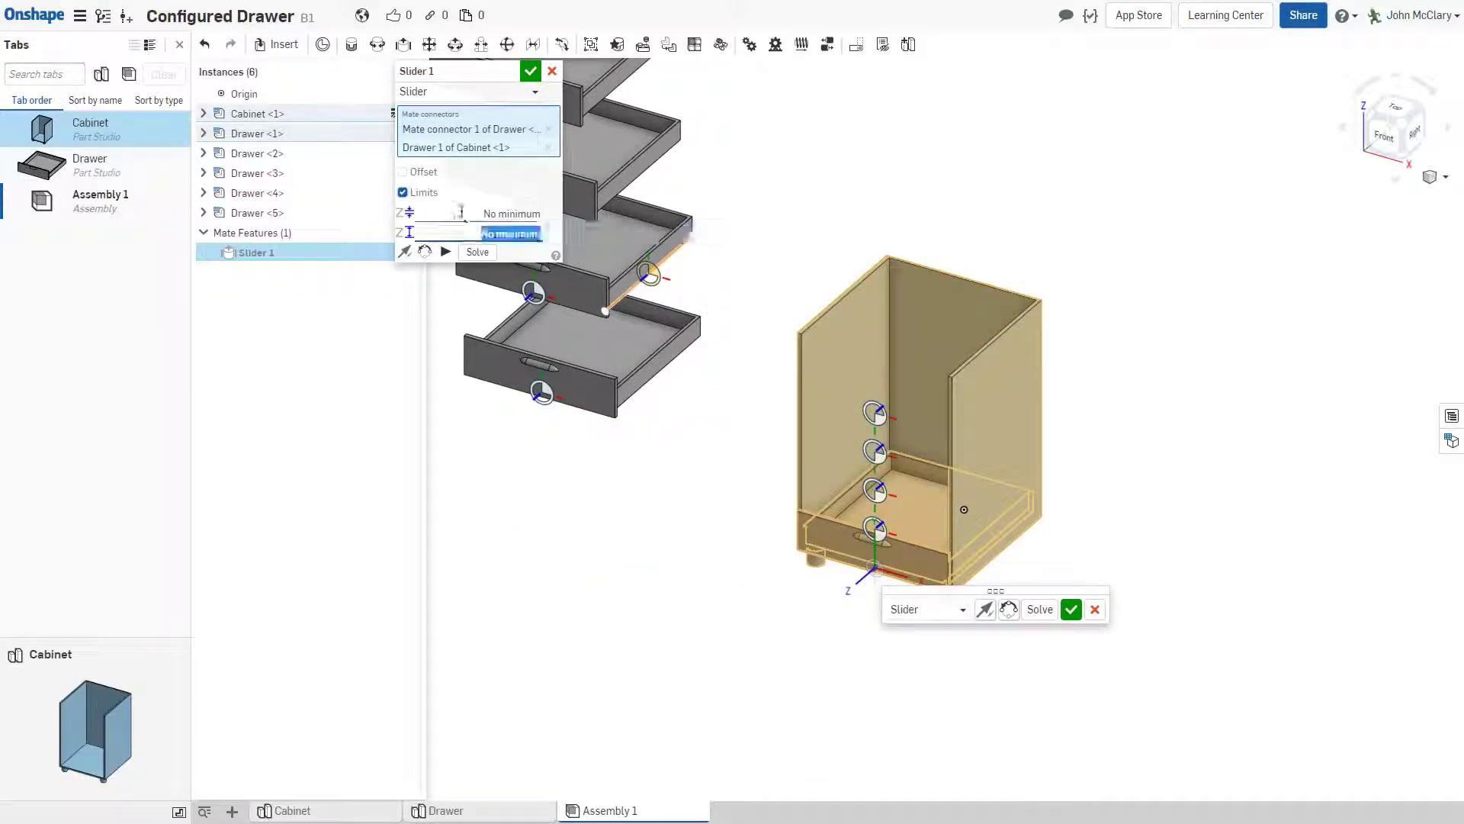
pyautogui.write('0')
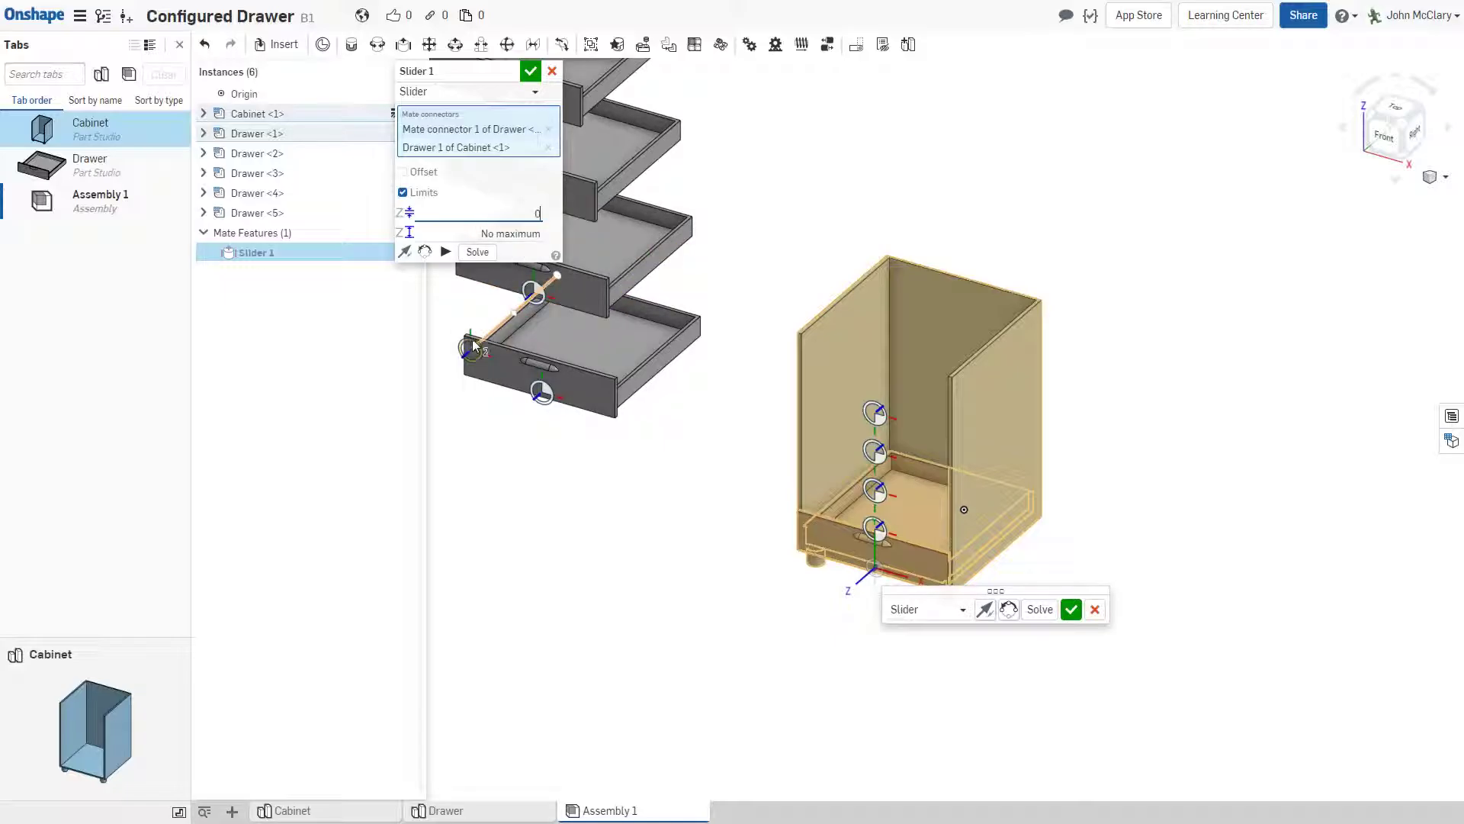
pyautogui.click(481, 233)
pyautogui.write('30')
pyautogui.press('Return')
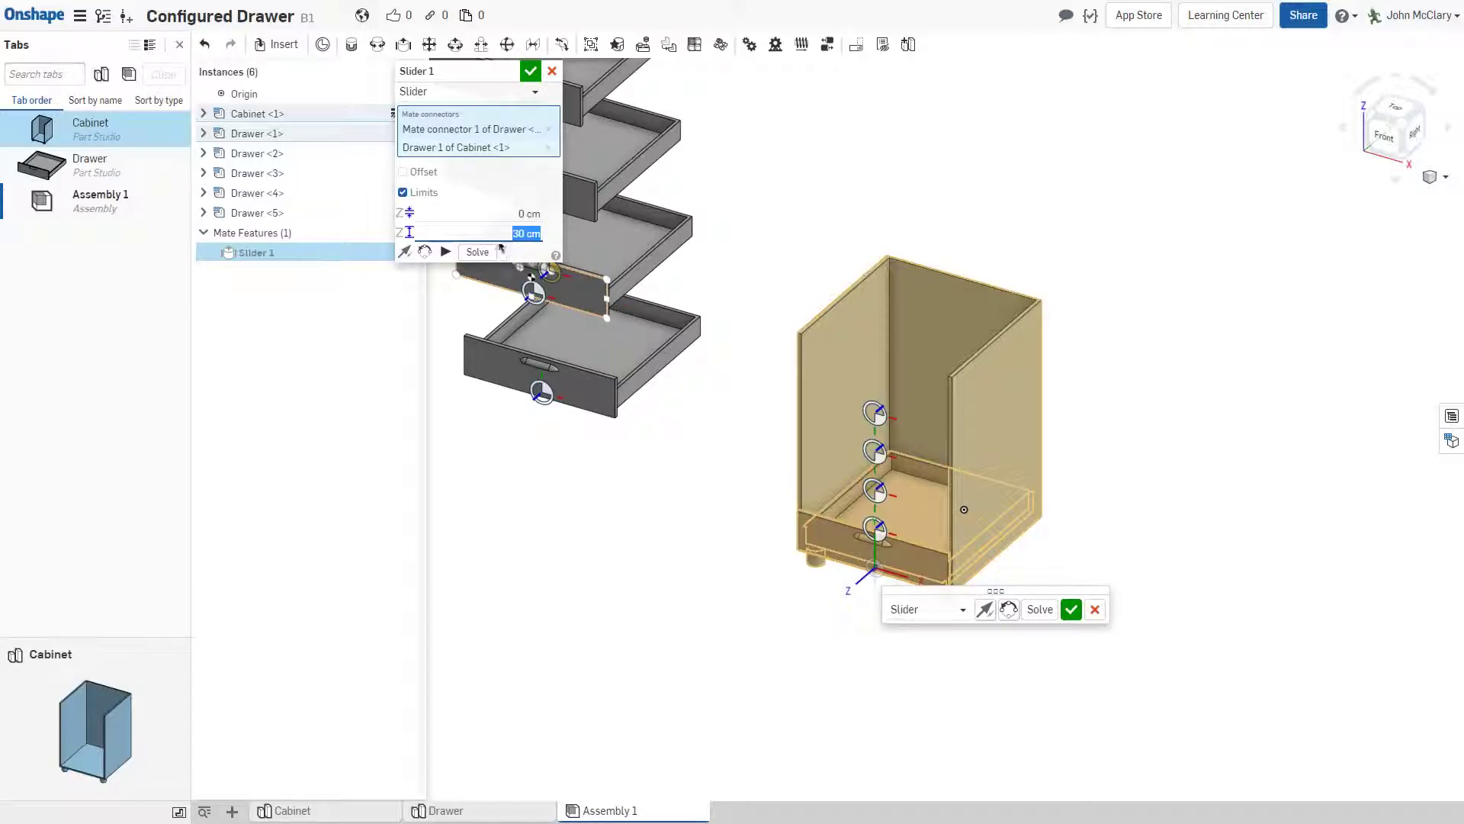
pyautogui.click(527, 74)
pyautogui.scroll(2, 851, 533)
pyautogui.moveTo(861, 558); pyautogui.dragTo(946, 468)
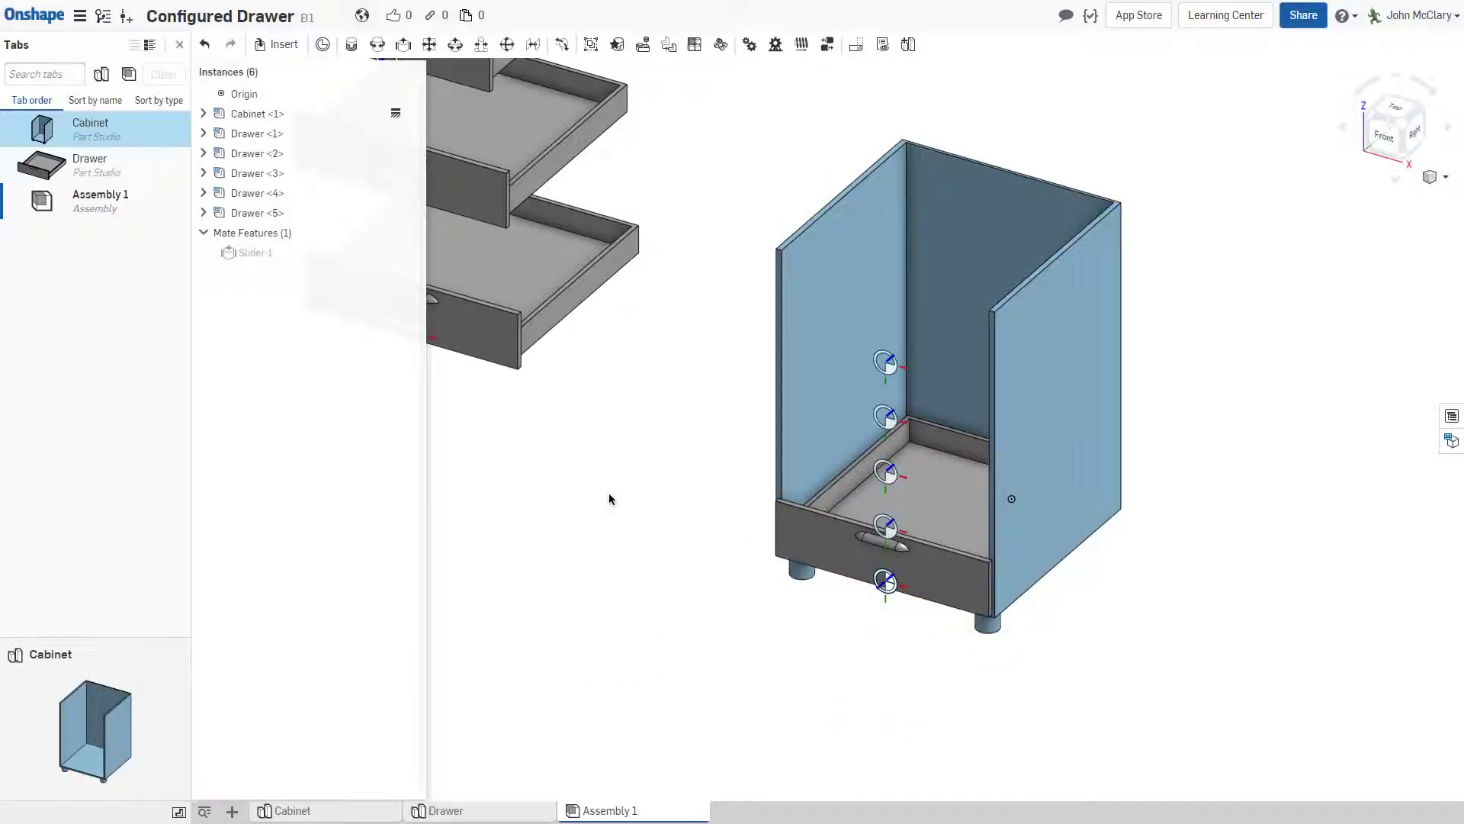
# Add a slider mate from the second drawer to the cabinet's Drawer 2 connector with limits of 0 to 30 cm
pyautogui.scroll(-3, 497, 298)
pyautogui.scroll(2, 455, 232)
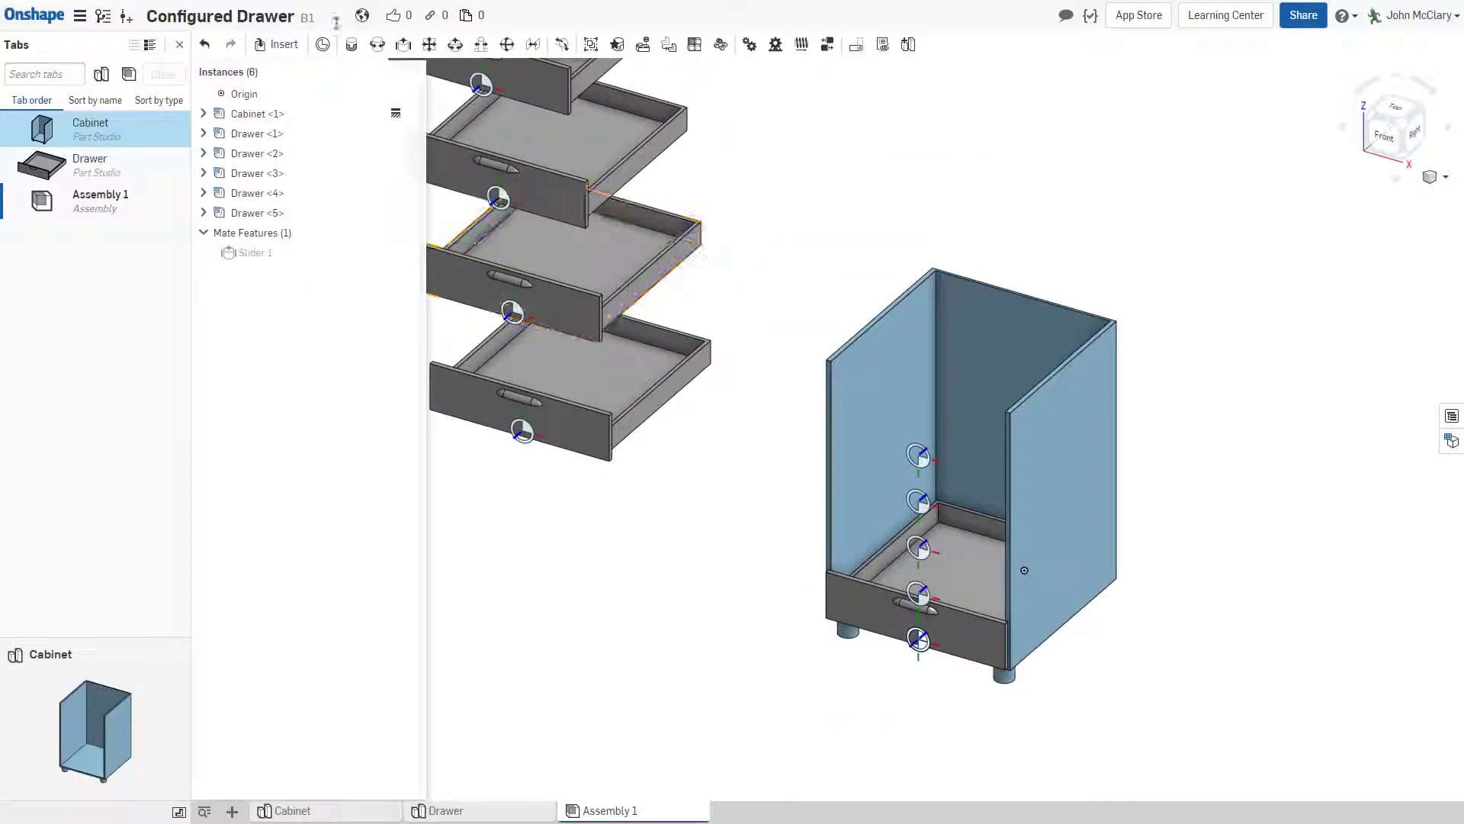
pyautogui.click(403, 44)
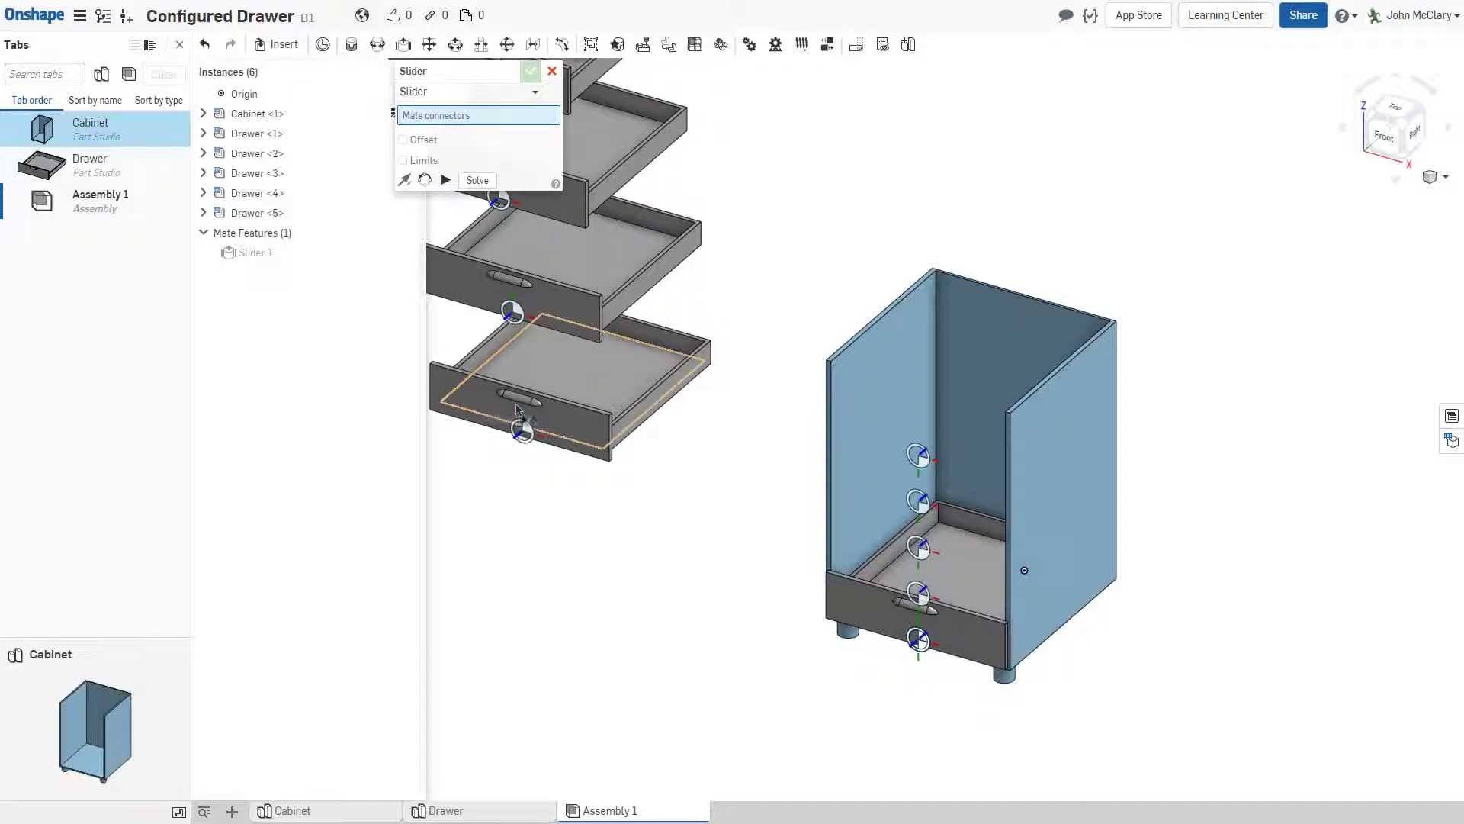
pyautogui.click(524, 430)
pyautogui.click(921, 594)
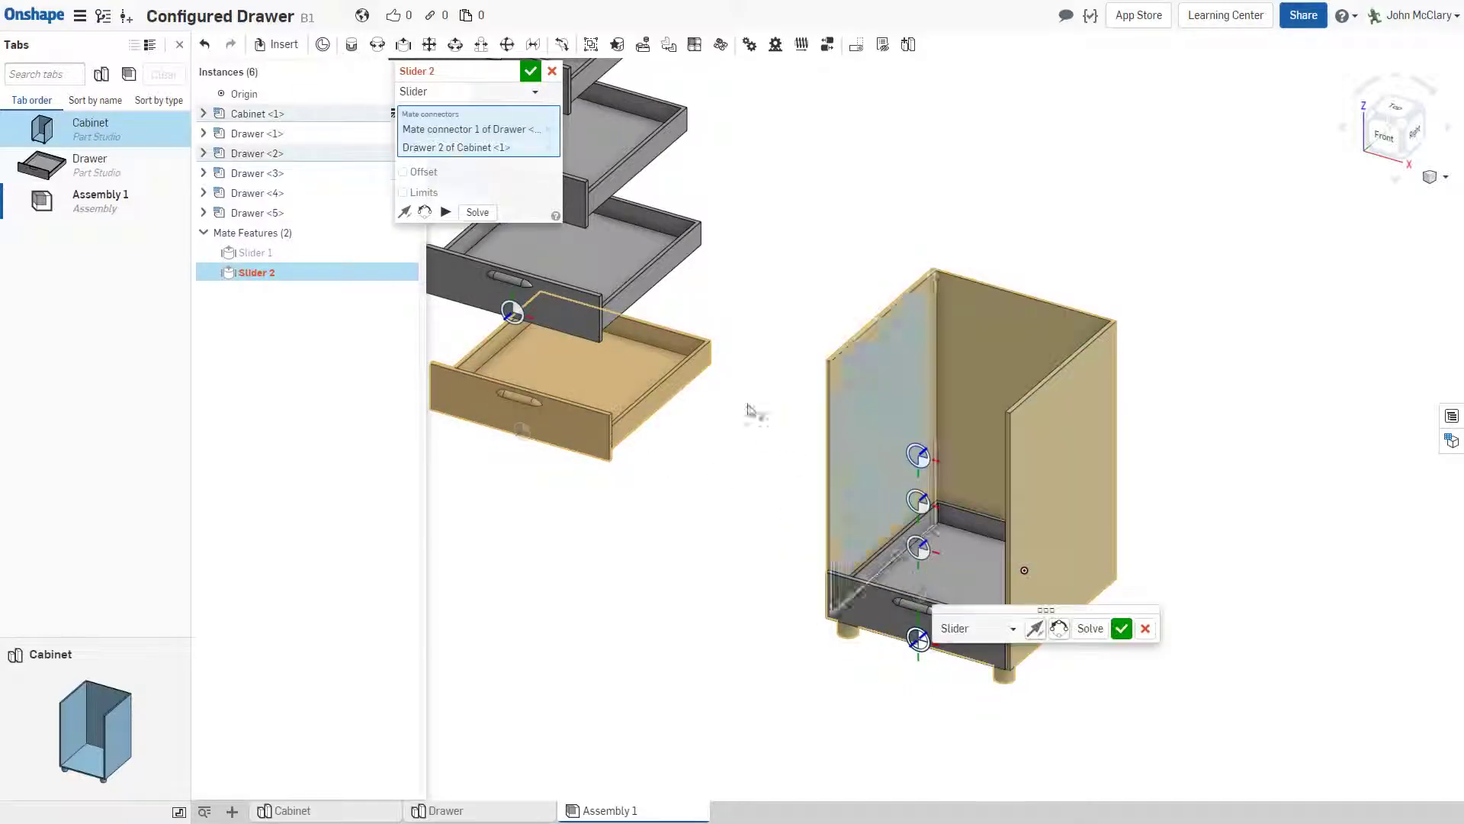
pyautogui.click(424, 191)
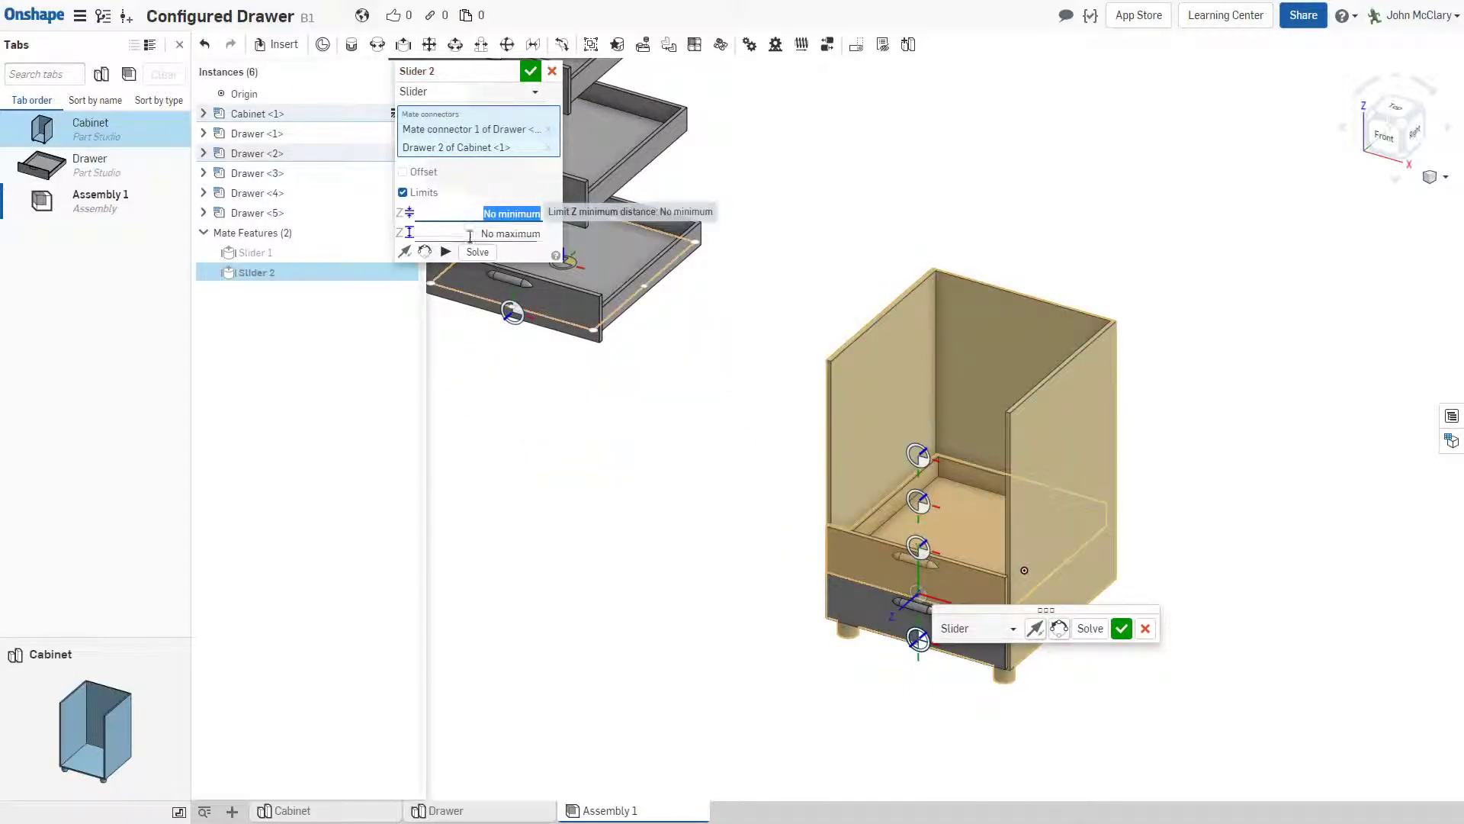
pyautogui.write('0')
pyautogui.press('Tab')
pyautogui.write('30')
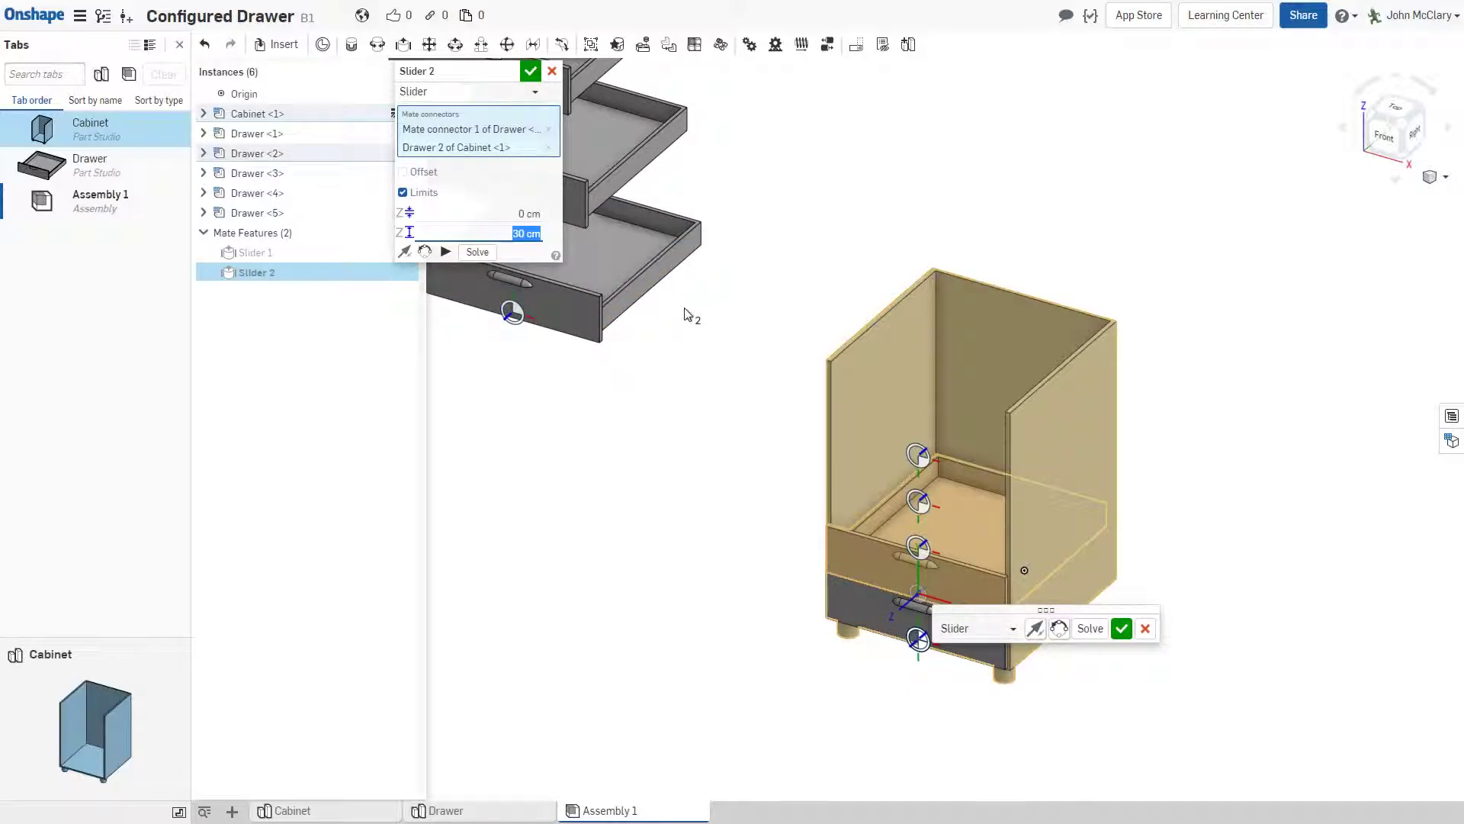
pyautogui.hotkey('shift', 'Return')
# Add a slider mate from the third drawer to the cabinet's Drawer 3 connector with limits enabled and a minimum of 0 cm
pyautogui.click(512, 312)
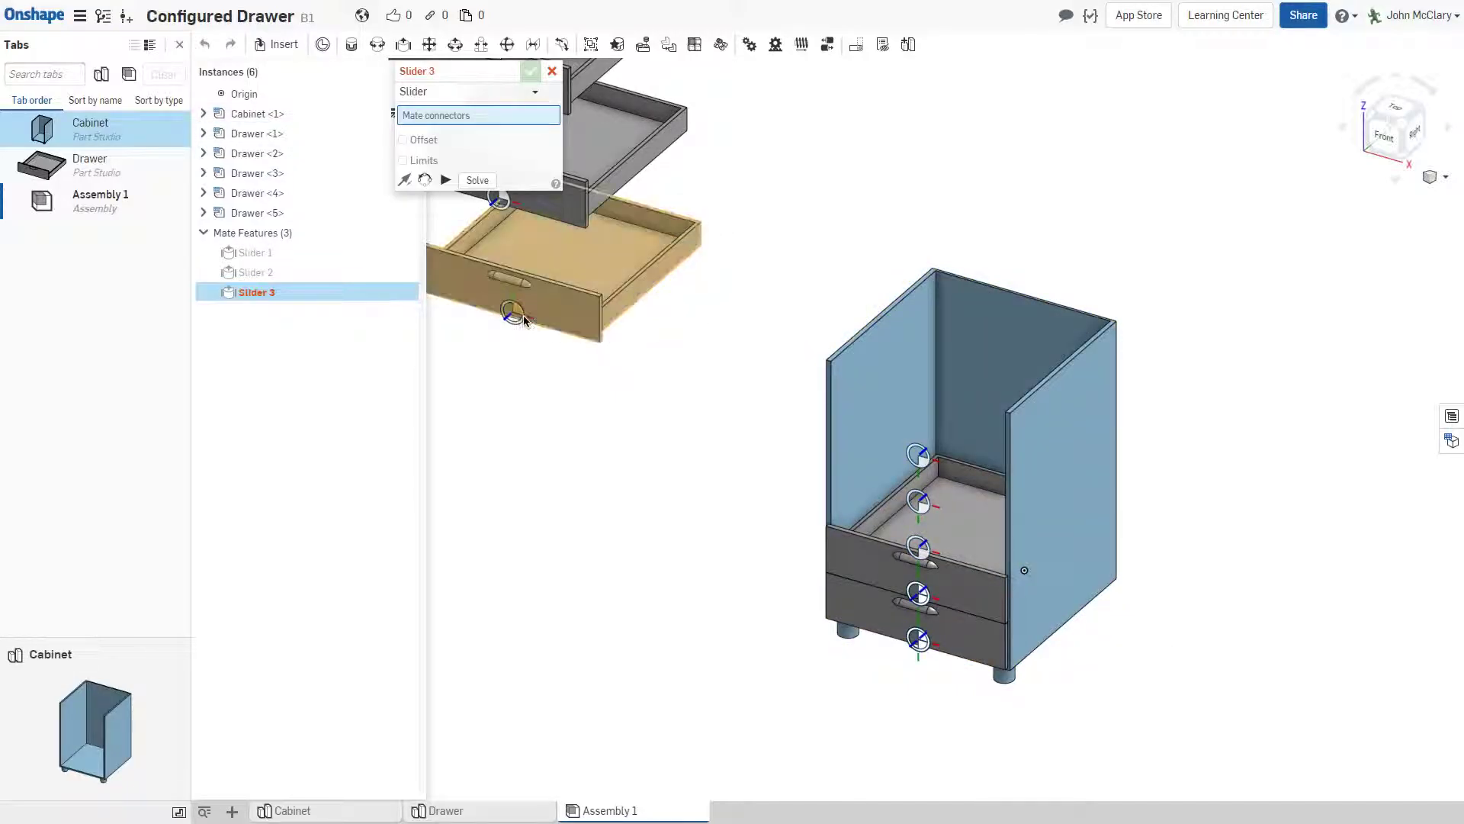
pyautogui.click(919, 548)
pyautogui.click(403, 192)
pyautogui.click(467, 220)
pyautogui.write('0')
pyautogui.press('Tab')
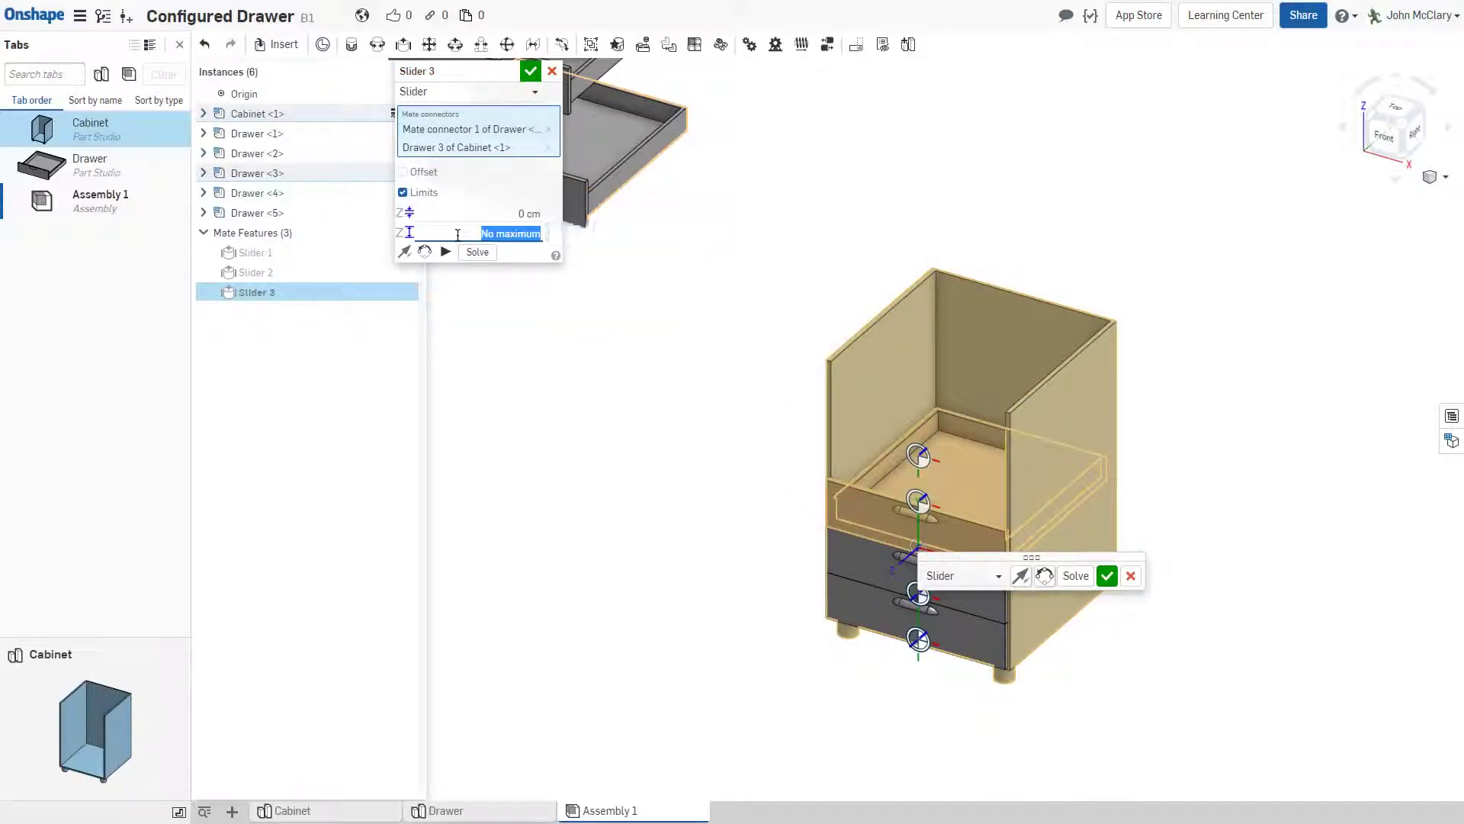
pyautogui.press('Return')
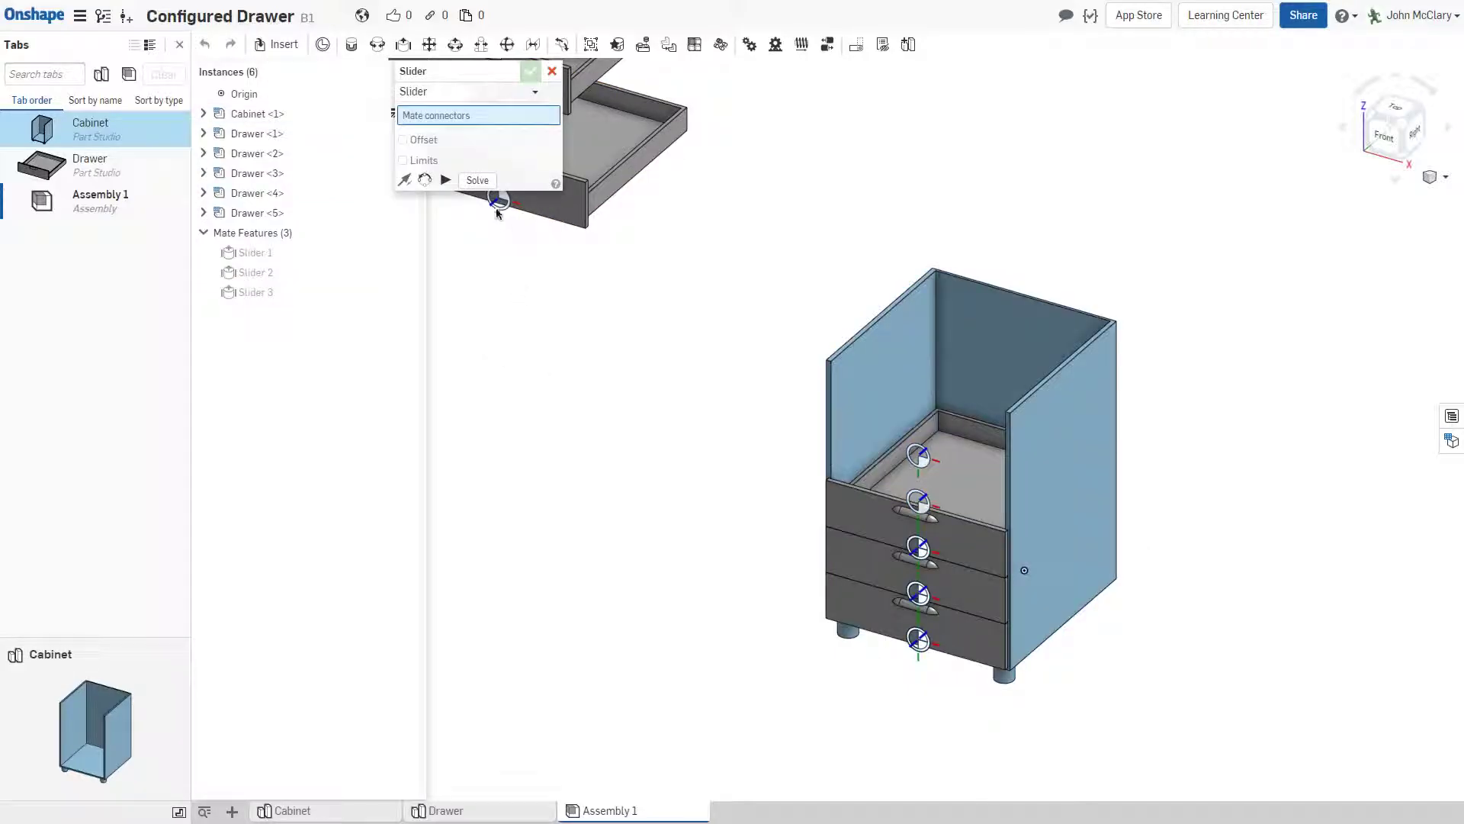
# Add a slider mate from the fourth drawer to the cabinet's Drawer 4 connector with limits of 0 to 30 cm
pyautogui.click(920, 501)
pyautogui.click(918, 456)
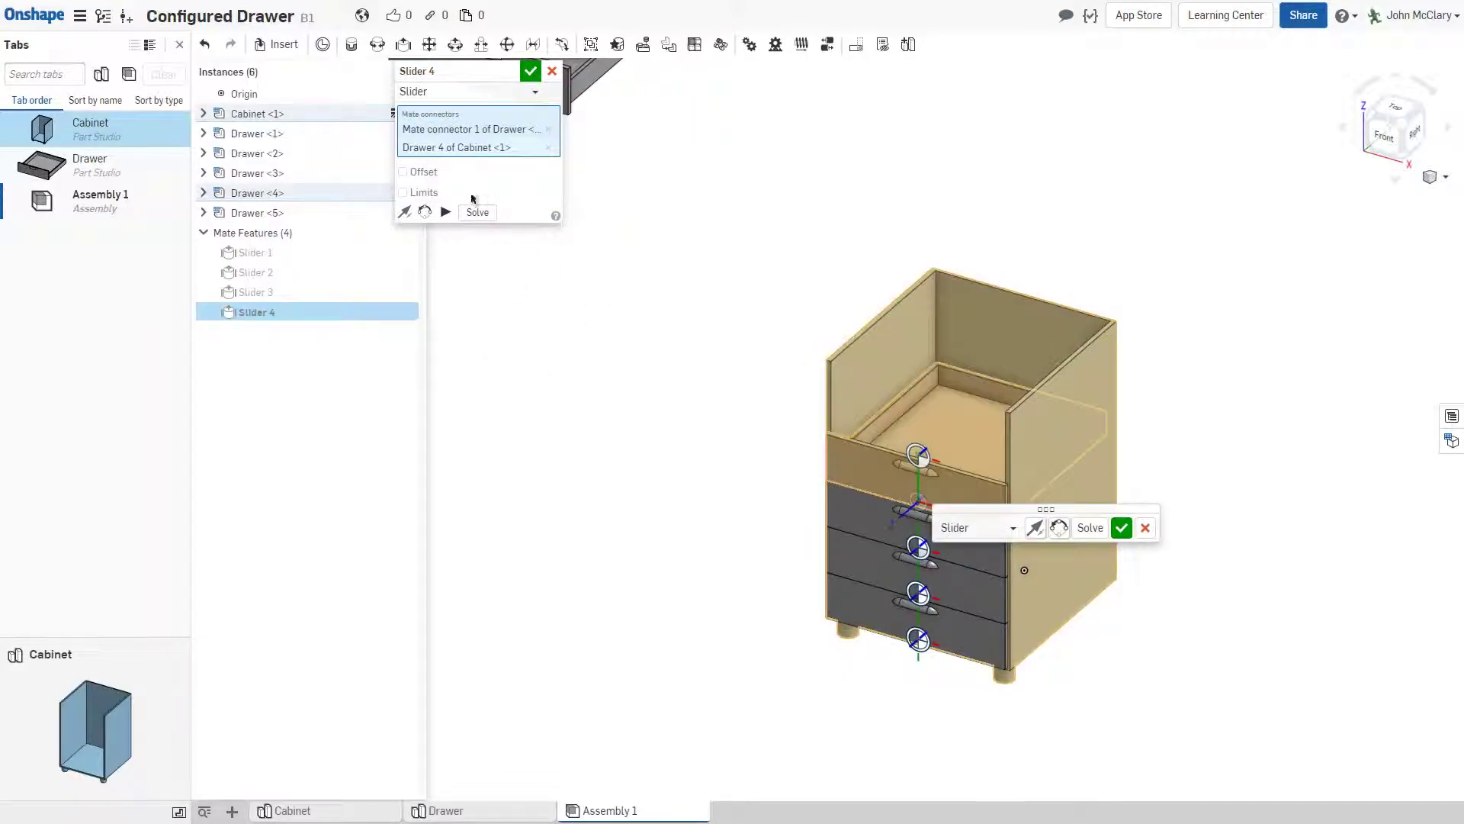
pyautogui.click(422, 193)
pyautogui.write('0')
pyautogui.press('Tab')
pyautogui.write('30')
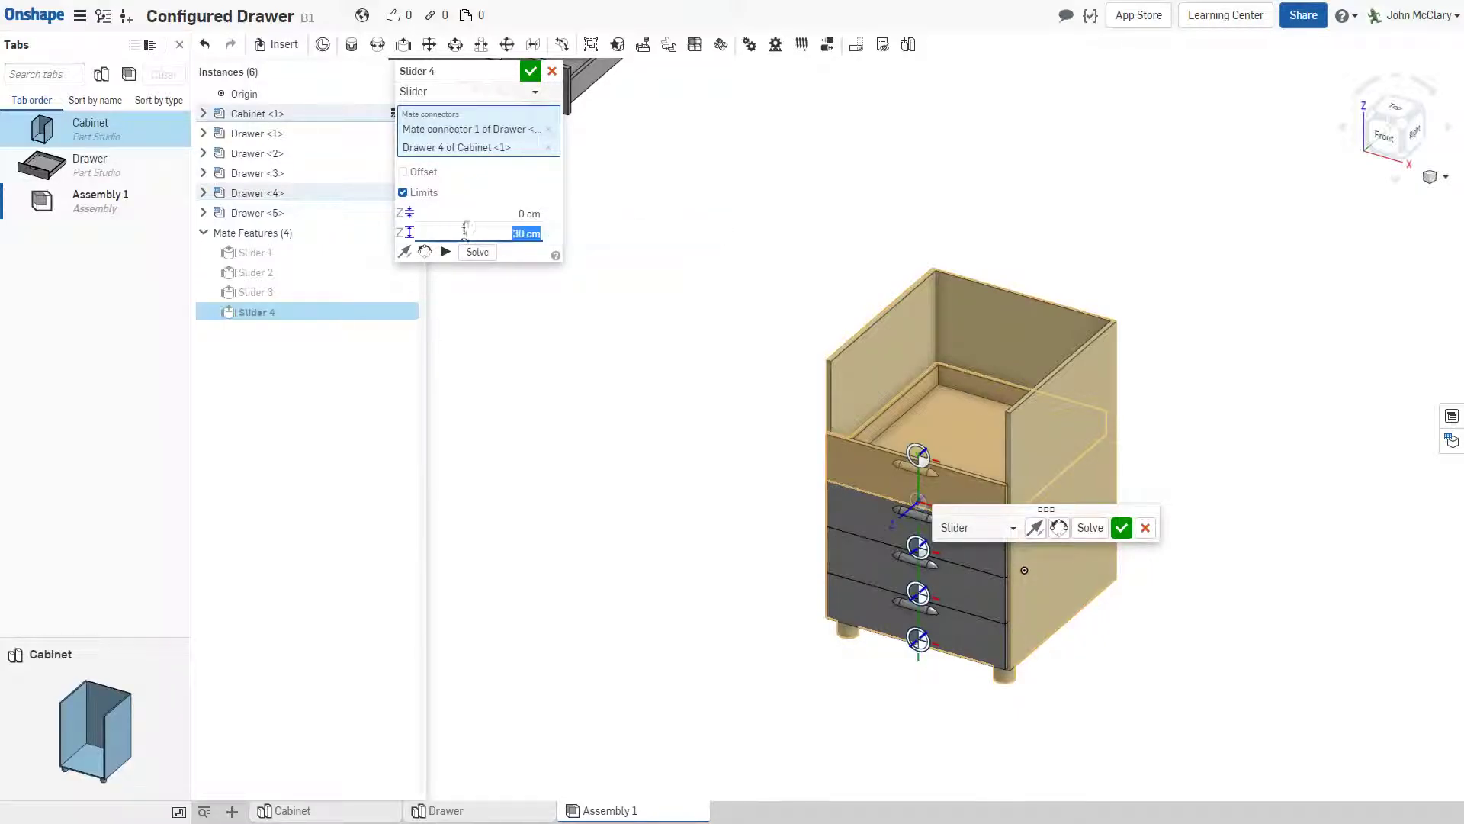
pyautogui.press('Return')
# Add a slider mate from the fifth drawer to the cabinet's Drawer 5 connector with limits enabled and a maximum of 30 cm
pyautogui.press('s')
pyautogui.scroll(-3, 634, 283)
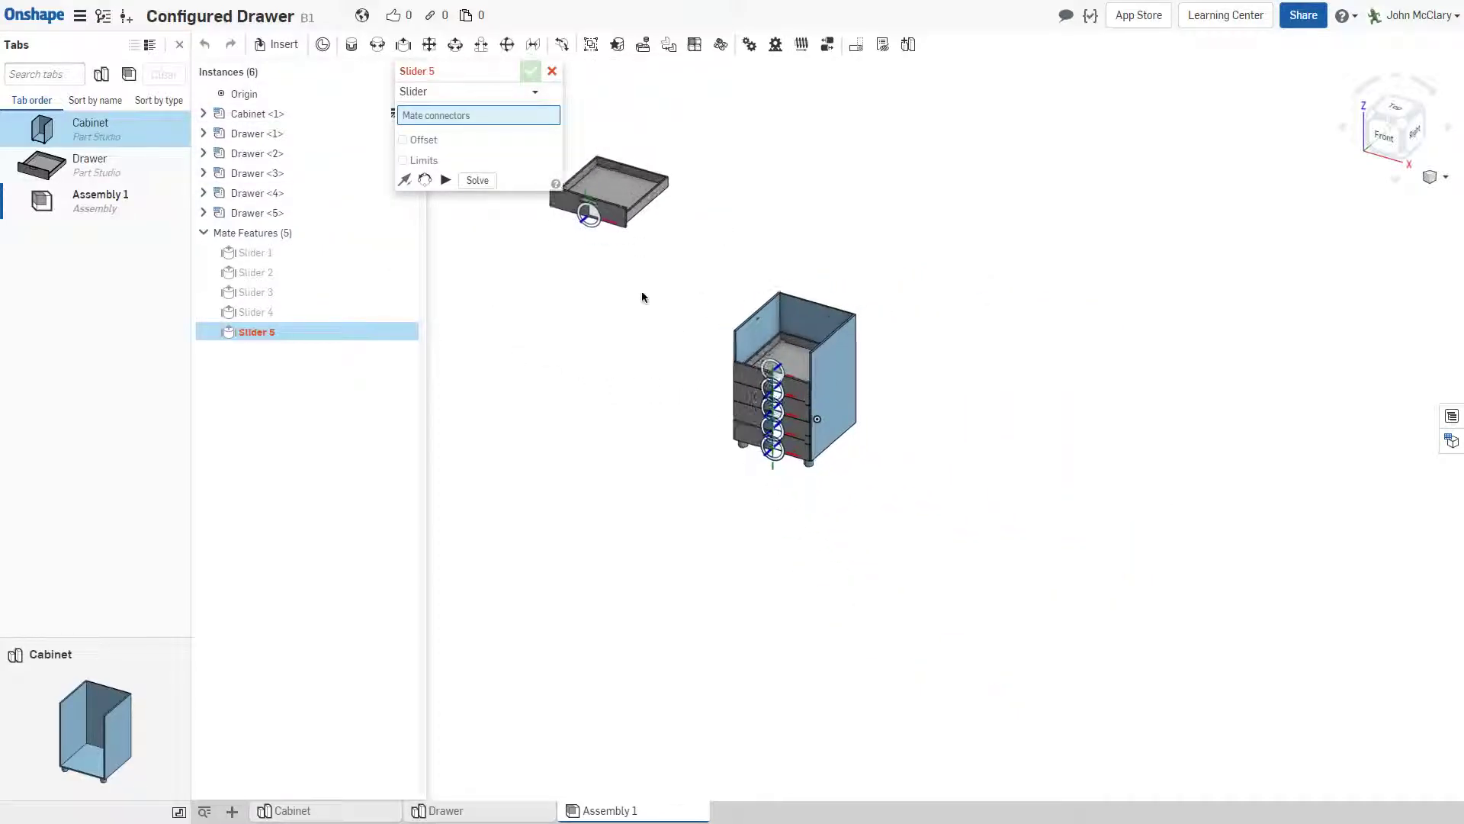
pyautogui.click(587, 221)
pyautogui.scroll(5, 717, 343)
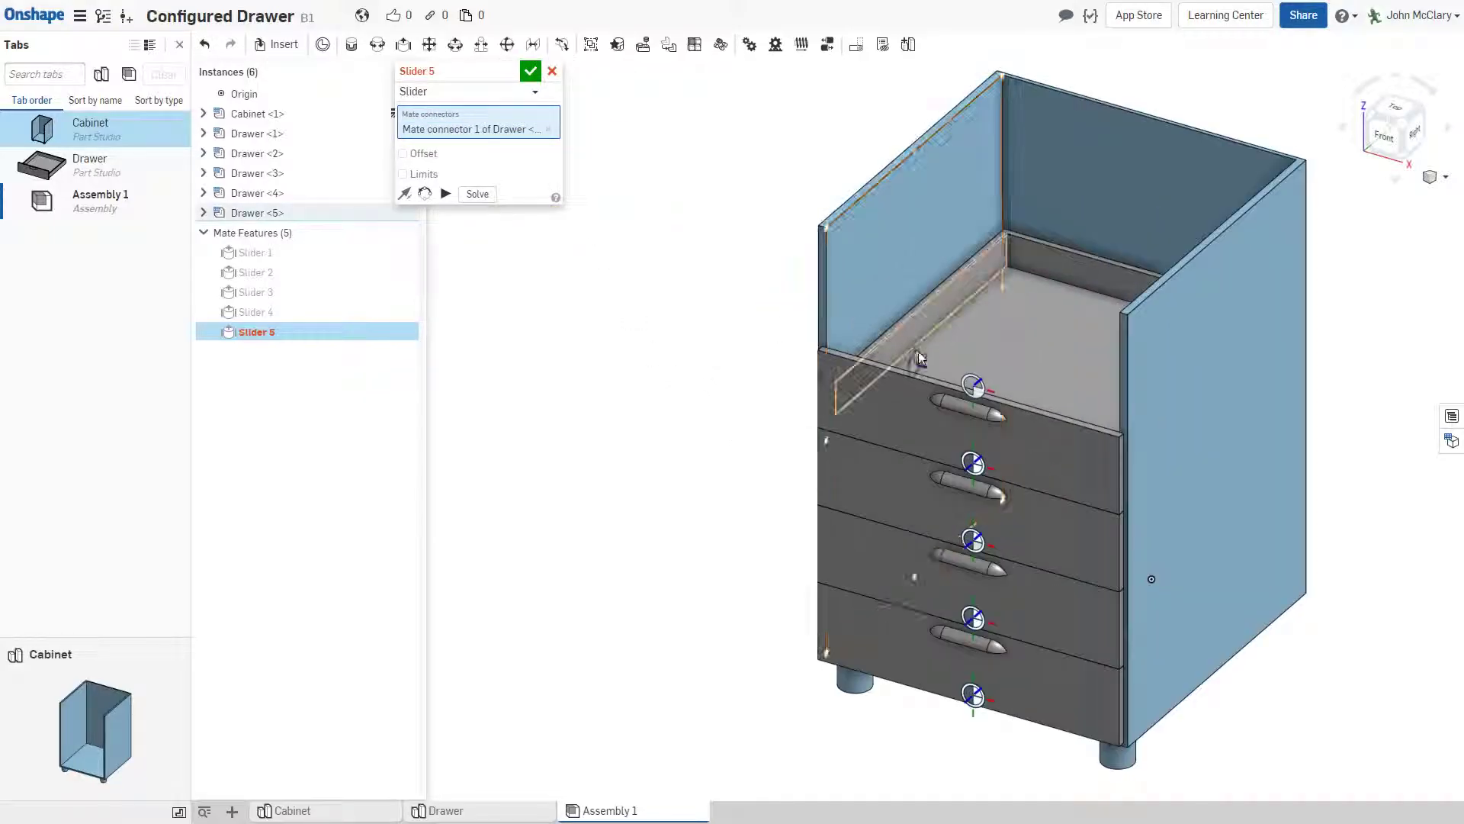
pyautogui.click(970, 388)
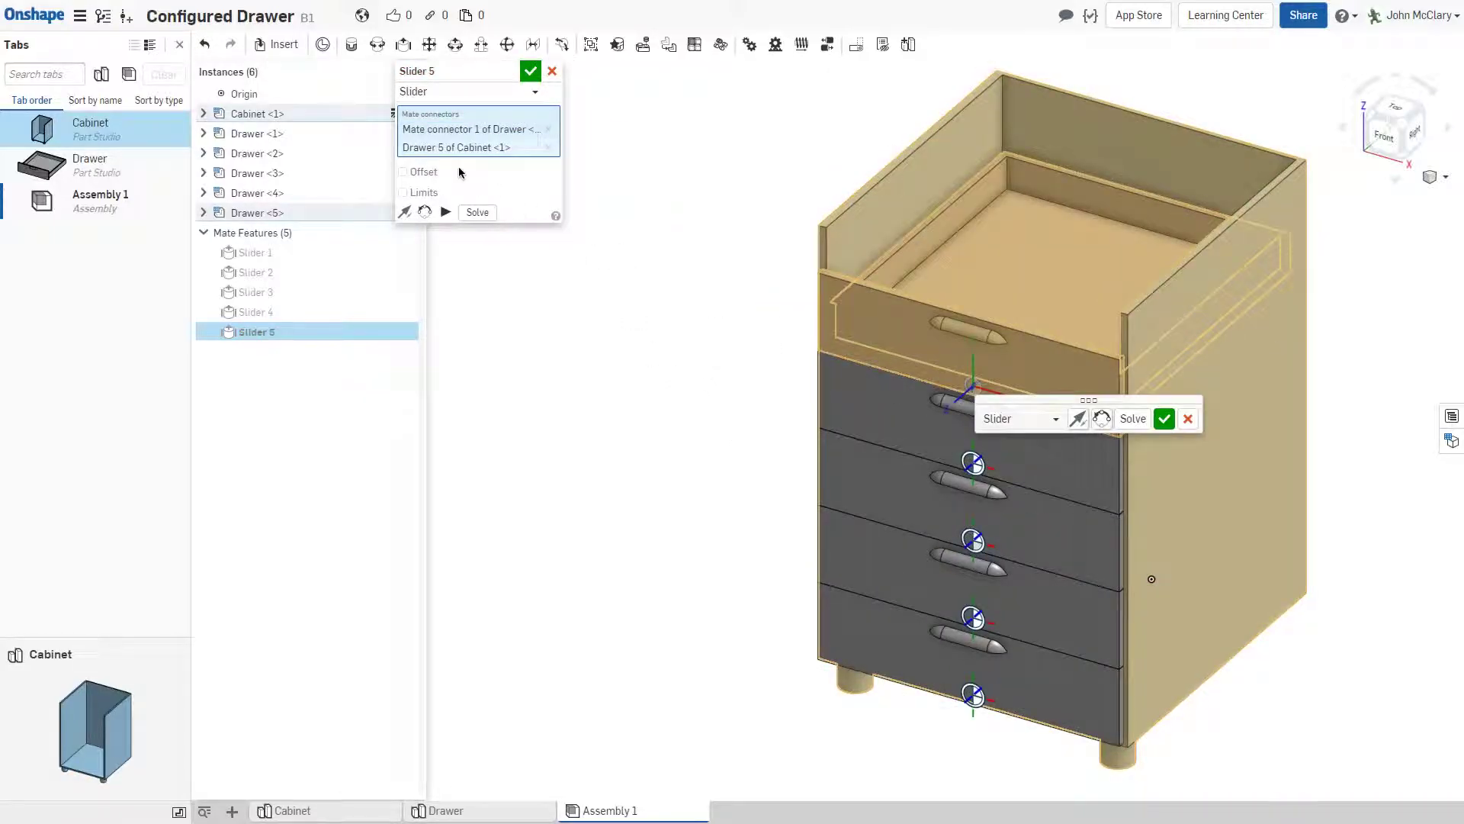
pyautogui.click(425, 195)
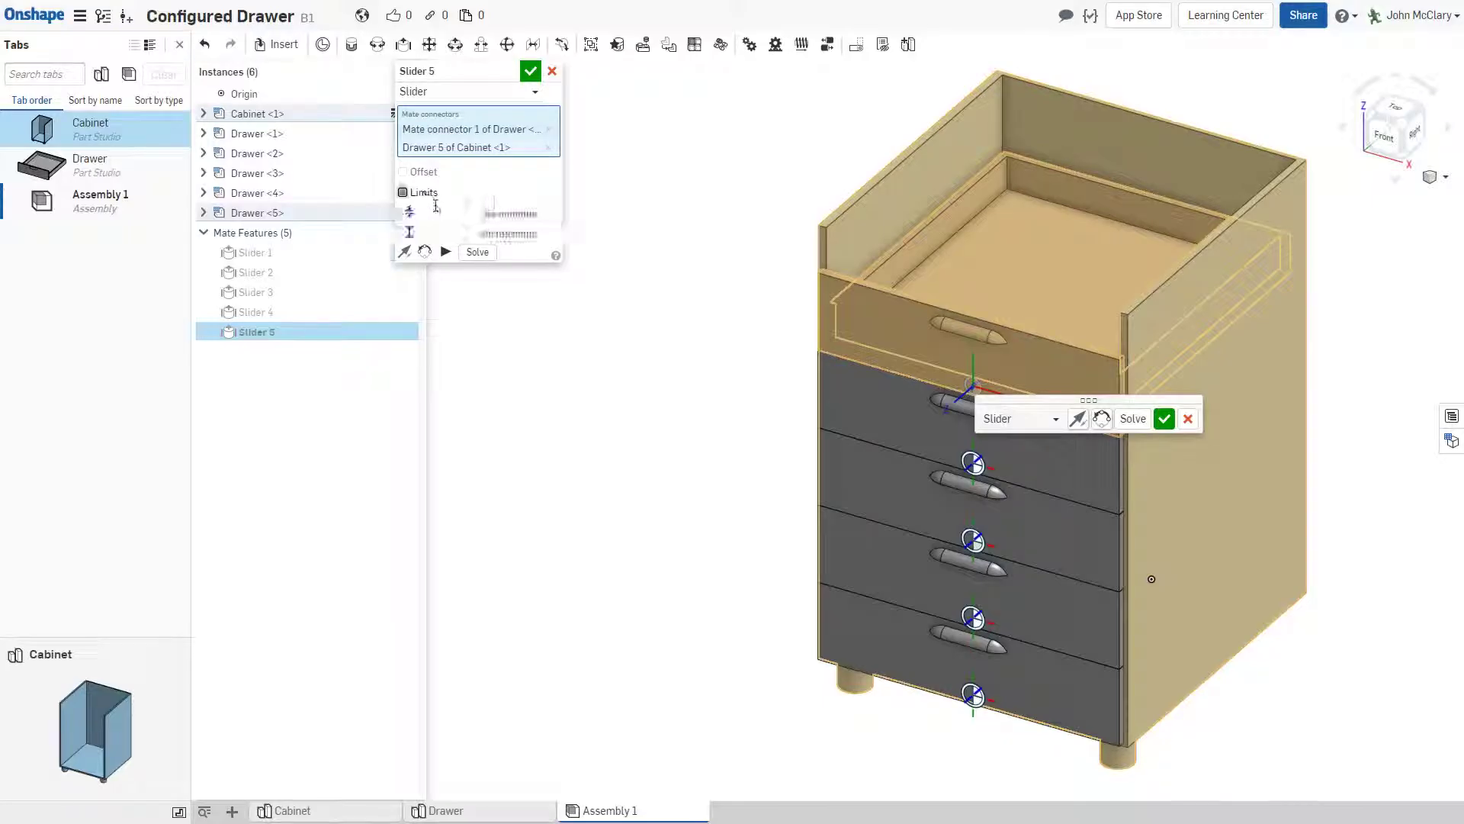
pyautogui.click(463, 235)
pyautogui.write('30')
pyautogui.press('Return')
pyautogui.press('Return')
# Examine the cabinet with its five mated drawers from several angles and up close
pyautogui.scroll(-3, 639, 242)
pyautogui.moveTo(715, 296)
pyautogui.mouseDown(button='right')
pyautogui.moveTo(700, 278)
pyautogui.moveTo(709, 299)
pyautogui.mouseUp(button='right')
pyautogui.scroll(4, 701, 369)
pyautogui.moveTo(707, 370); pyautogui.dragTo(930, 359, button='right')
pyautogui.scroll(3, 761, 210)
pyautogui.scroll(5, 785, 282)
pyautogui.scroll(-8, 869, 318)
pyautogui.scroll(-2, 934, 364)
pyautogui.scroll(3, 1062, 466)
pyautogui.moveTo(1067, 467); pyautogui.dragTo(1097, 526, button='right')
pyautogui.scroll(3, 1043, 571)
pyautogui.scroll(3, 1074, 547)
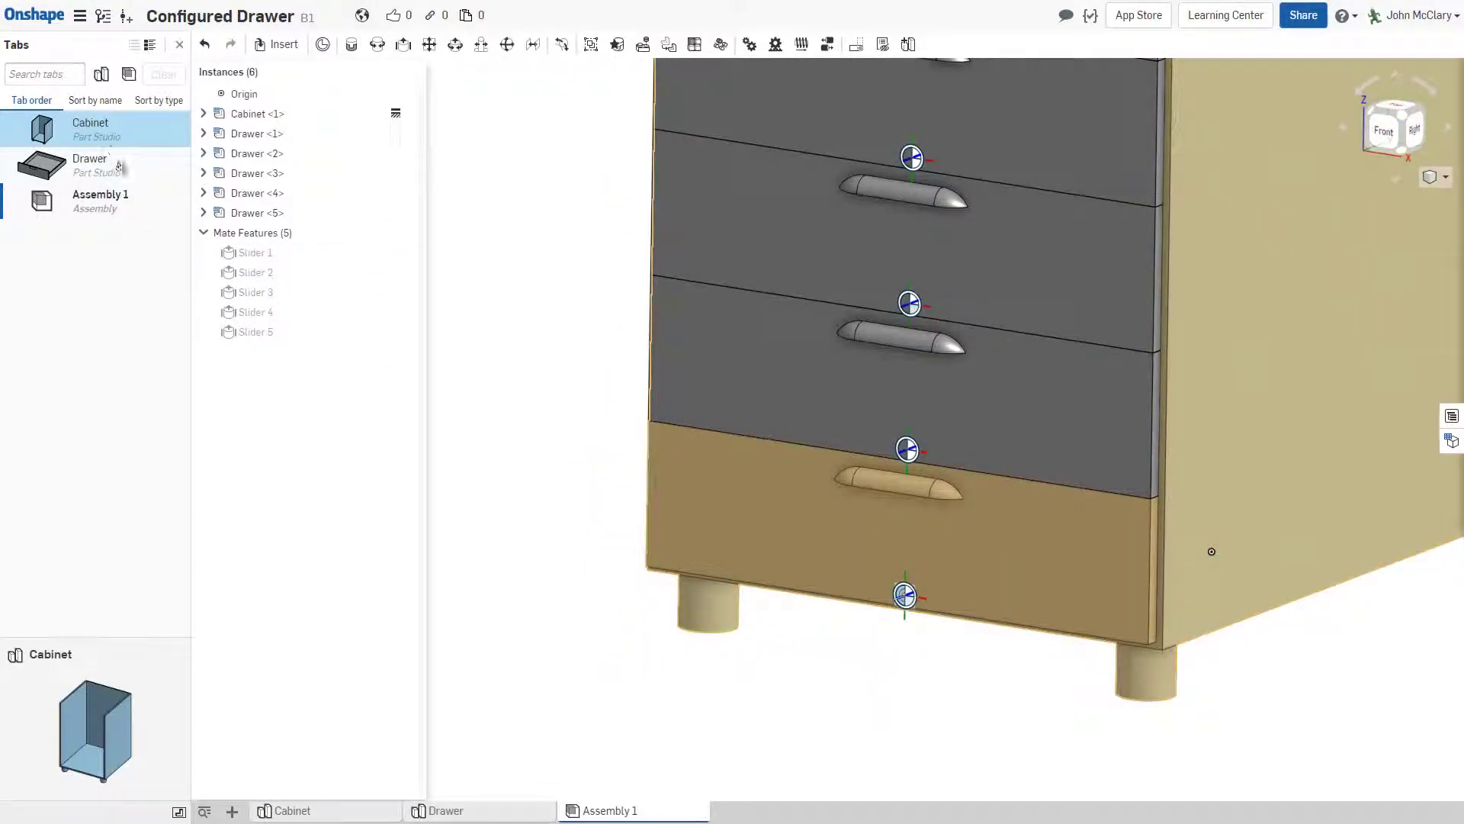
# Review the configuration tables of the Cabinet part studio
pyautogui.click(108, 122)
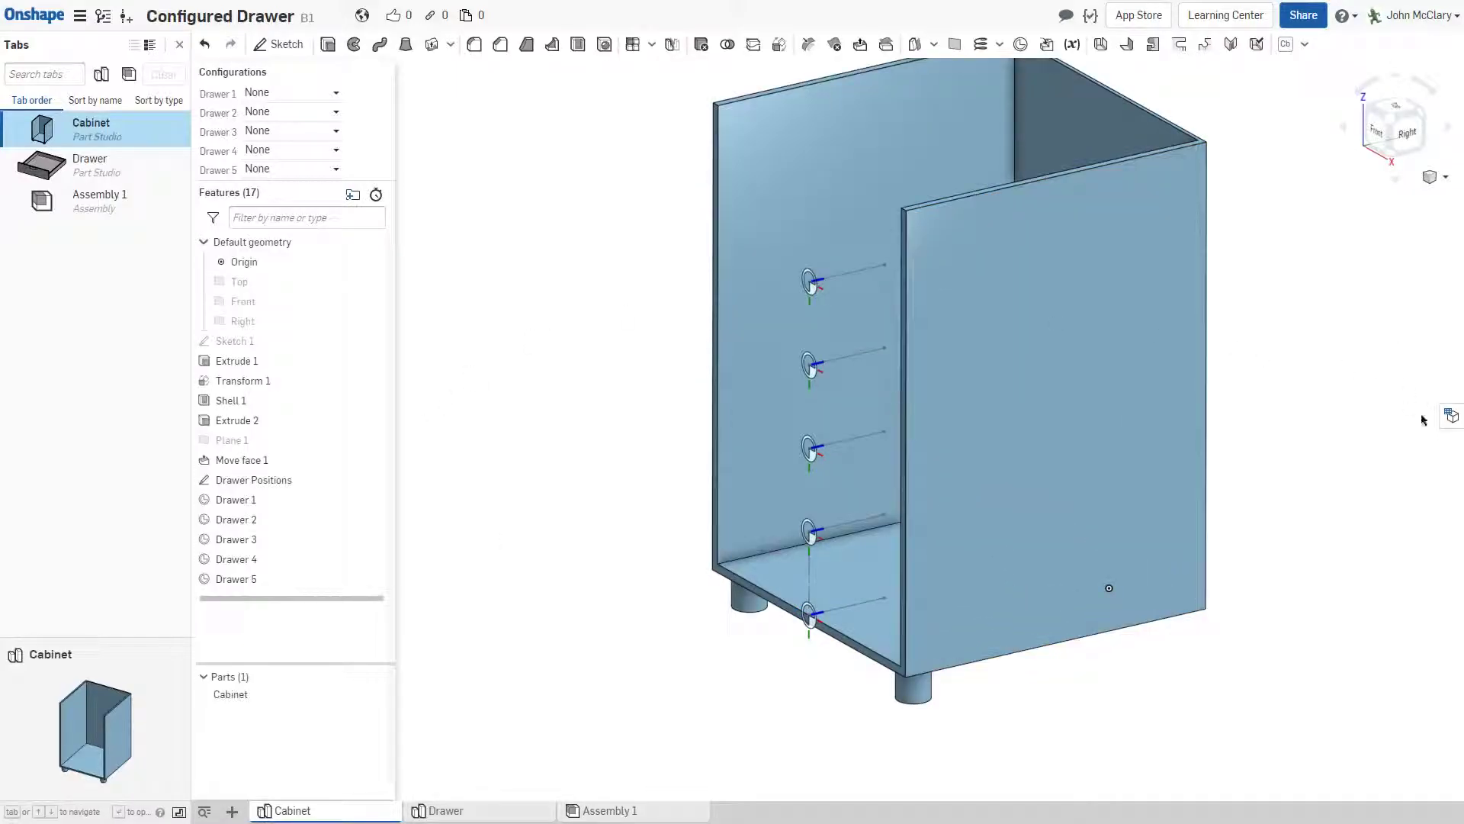
pyautogui.click(1451, 415)
pyautogui.scroll(-1, 1224, 469)
pyautogui.scroll(1, 1224, 468)
pyautogui.click(918, 427)
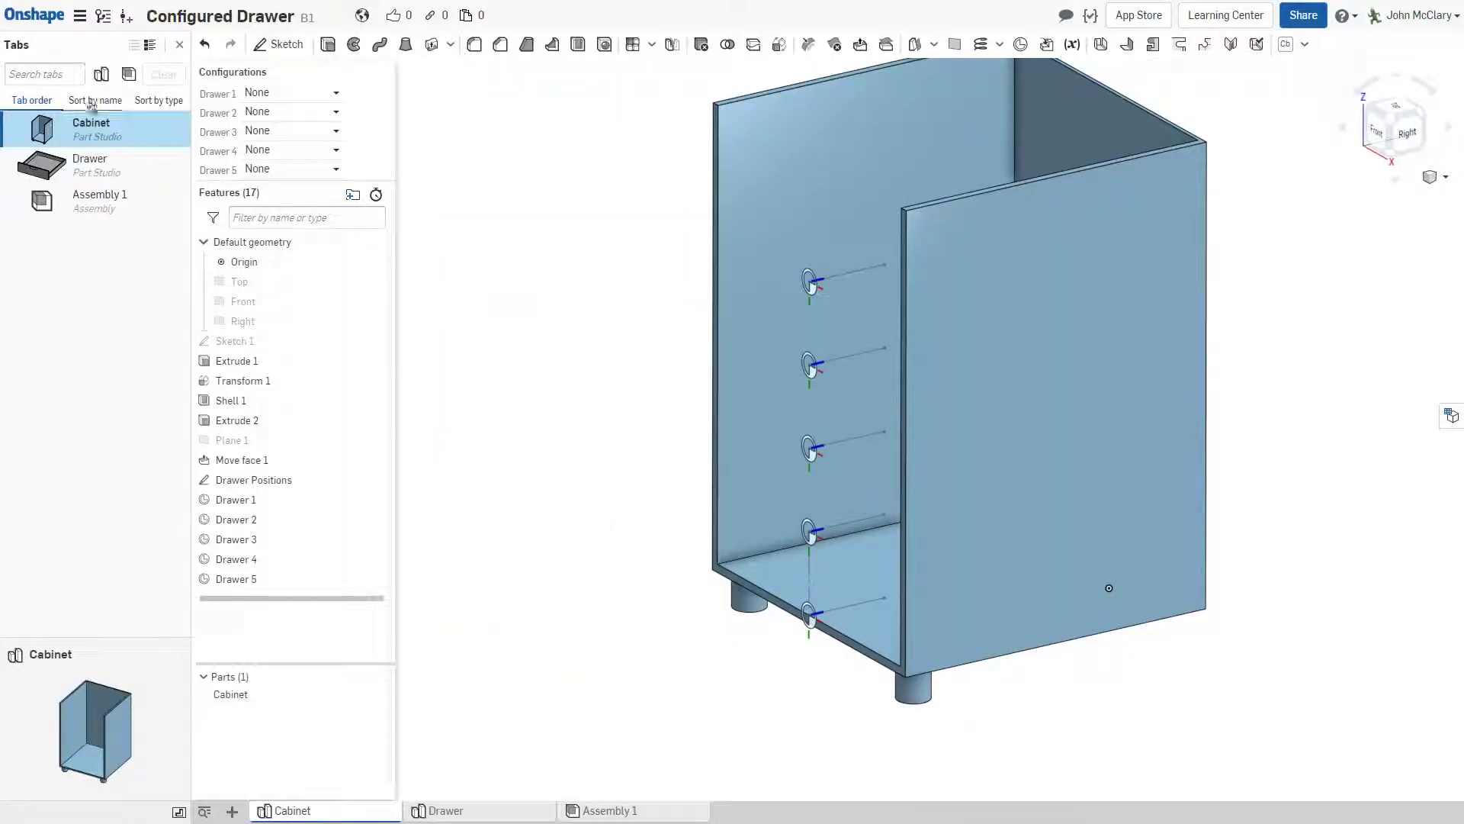
# Return to Assembly 1 and display its configuration settings
pyautogui.click(103, 198)
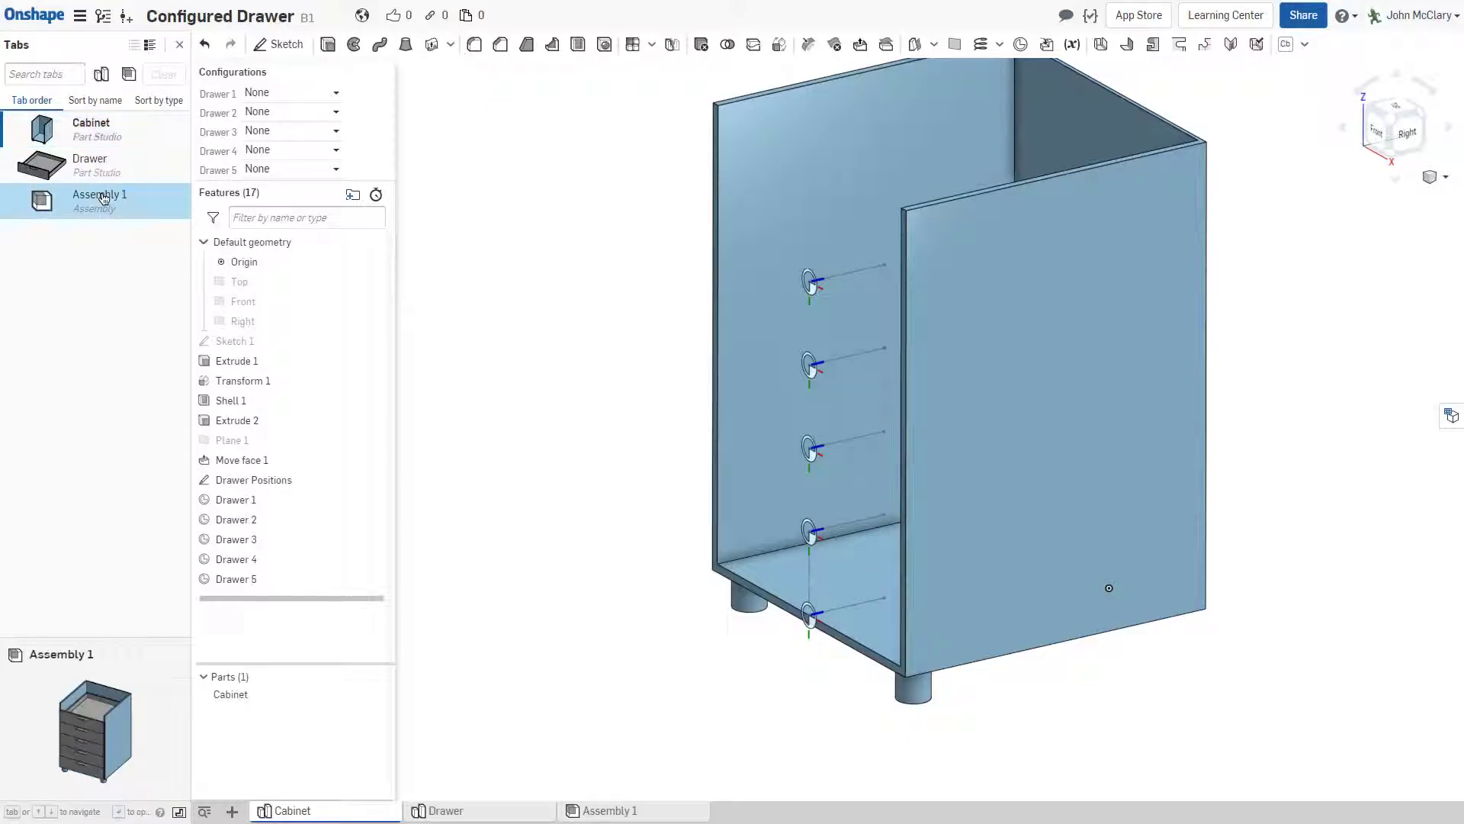
pyautogui.scroll(-2, 827, 470)
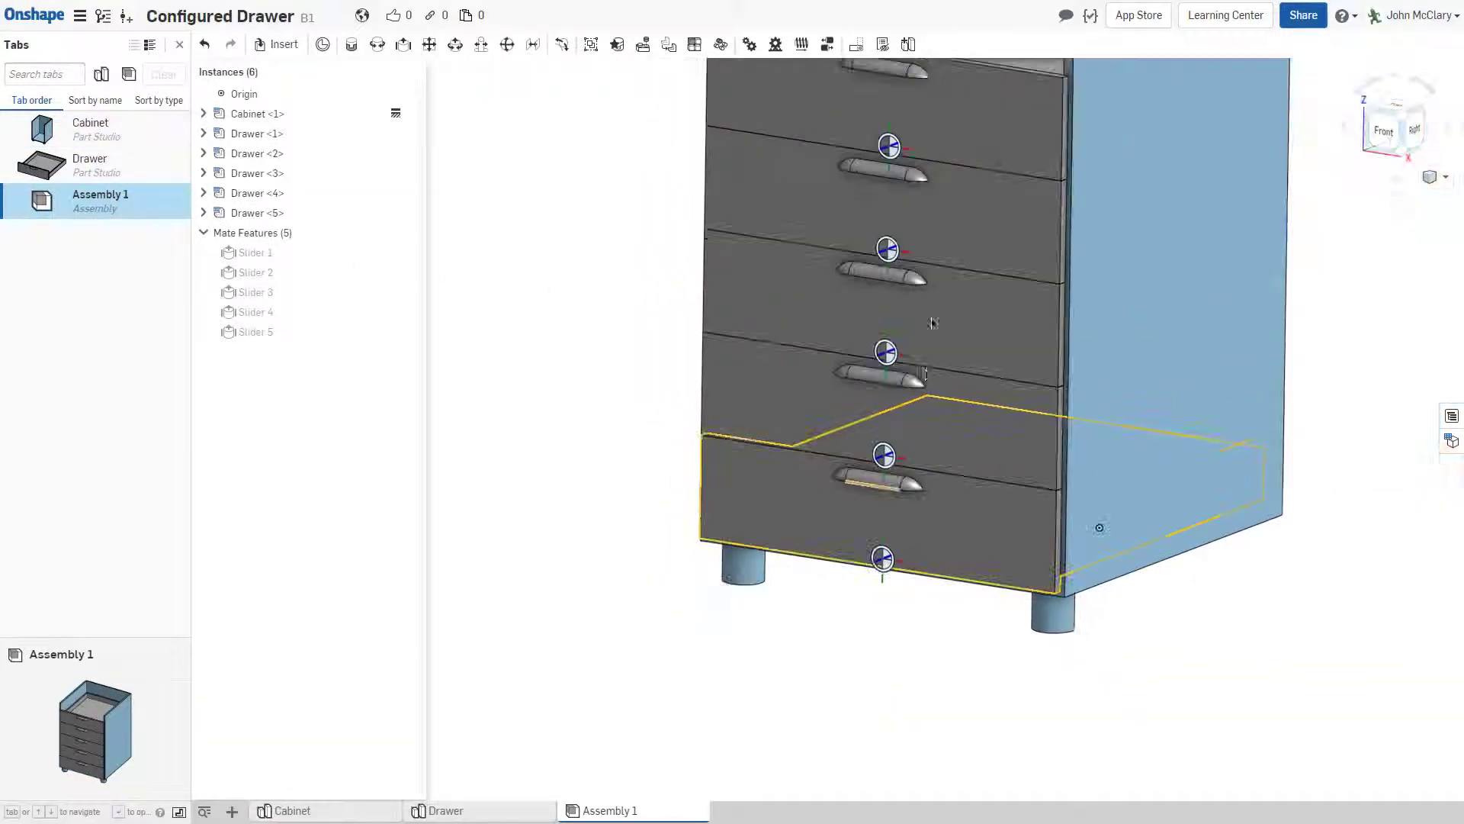
pyautogui.scroll(1, 908, 336)
pyautogui.scroll(-2, 914, 488)
pyautogui.scroll(-3, 752, 367)
pyautogui.moveTo(793, 347)
pyautogui.mouseDown(button='right')
pyautogui.moveTo(795, 372)
pyautogui.moveTo(769, 349)
pyautogui.mouseUp(button='right')
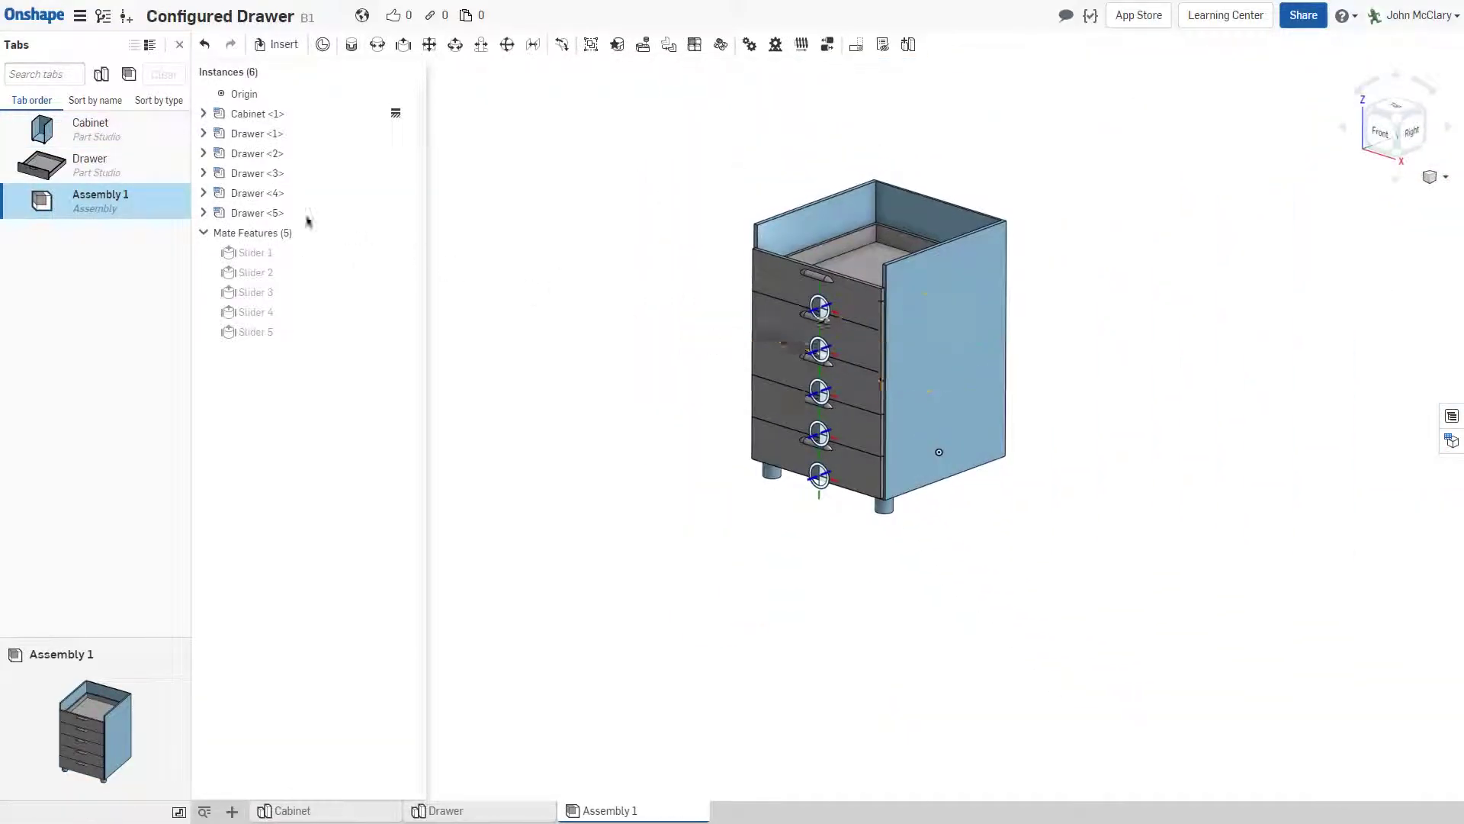
pyautogui.click(1451, 418)
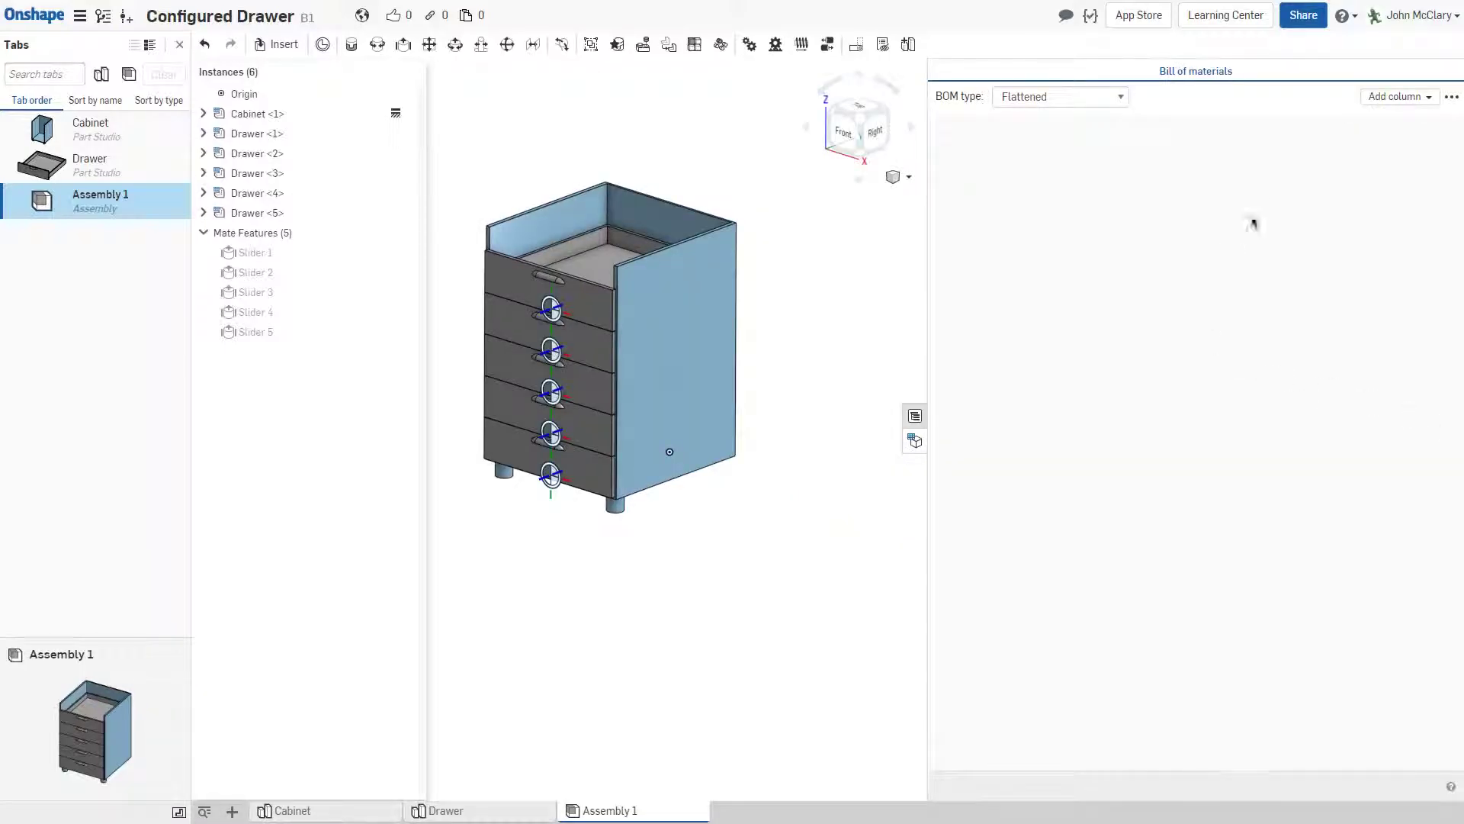
pyautogui.click(915, 441)
pyautogui.scroll(2, 634, 289)
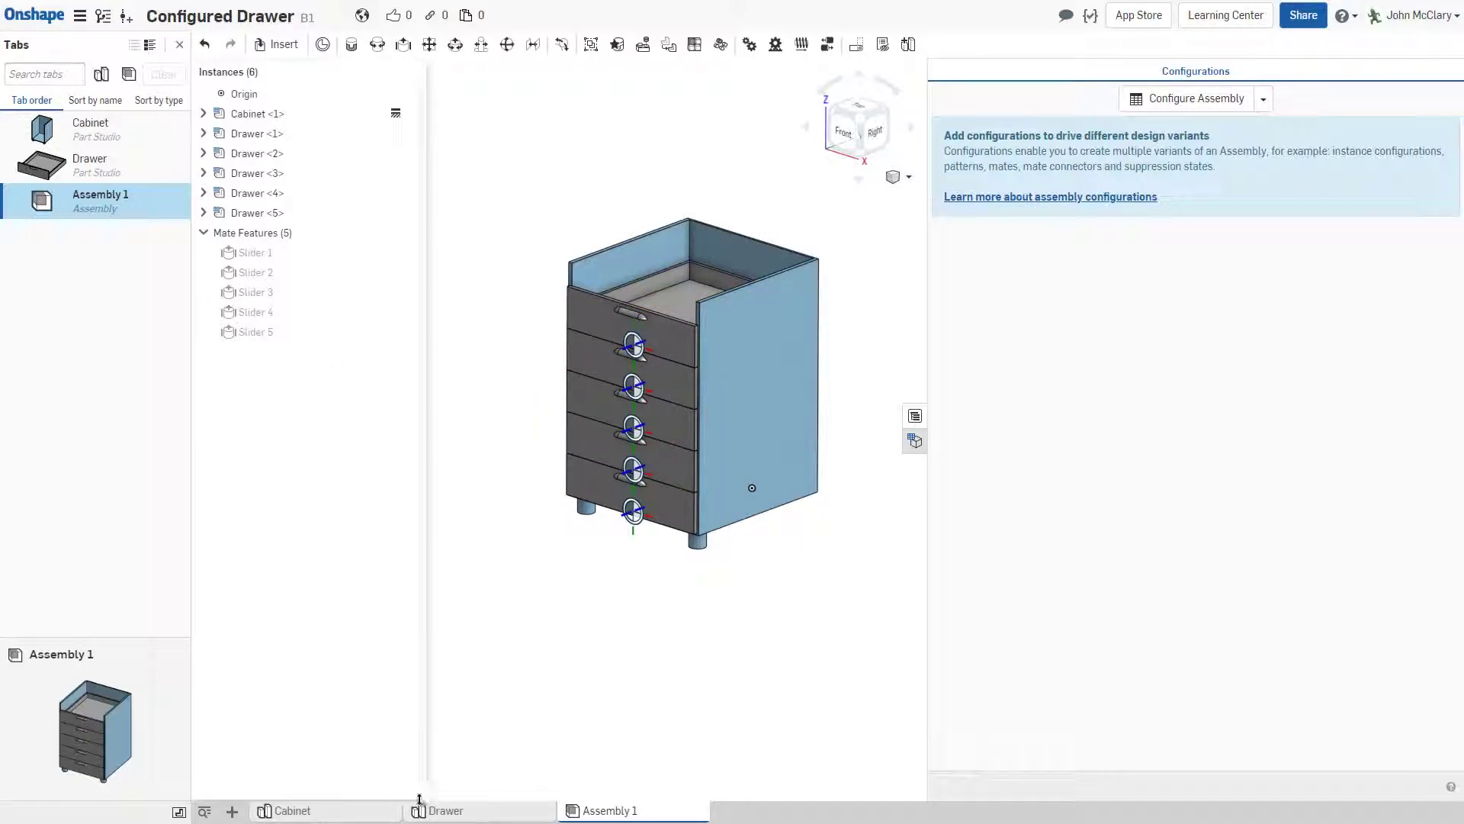
# Check the options offered by the Drawer 1 configuration in the Cabinet part studio
pyautogui.click(91, 126)
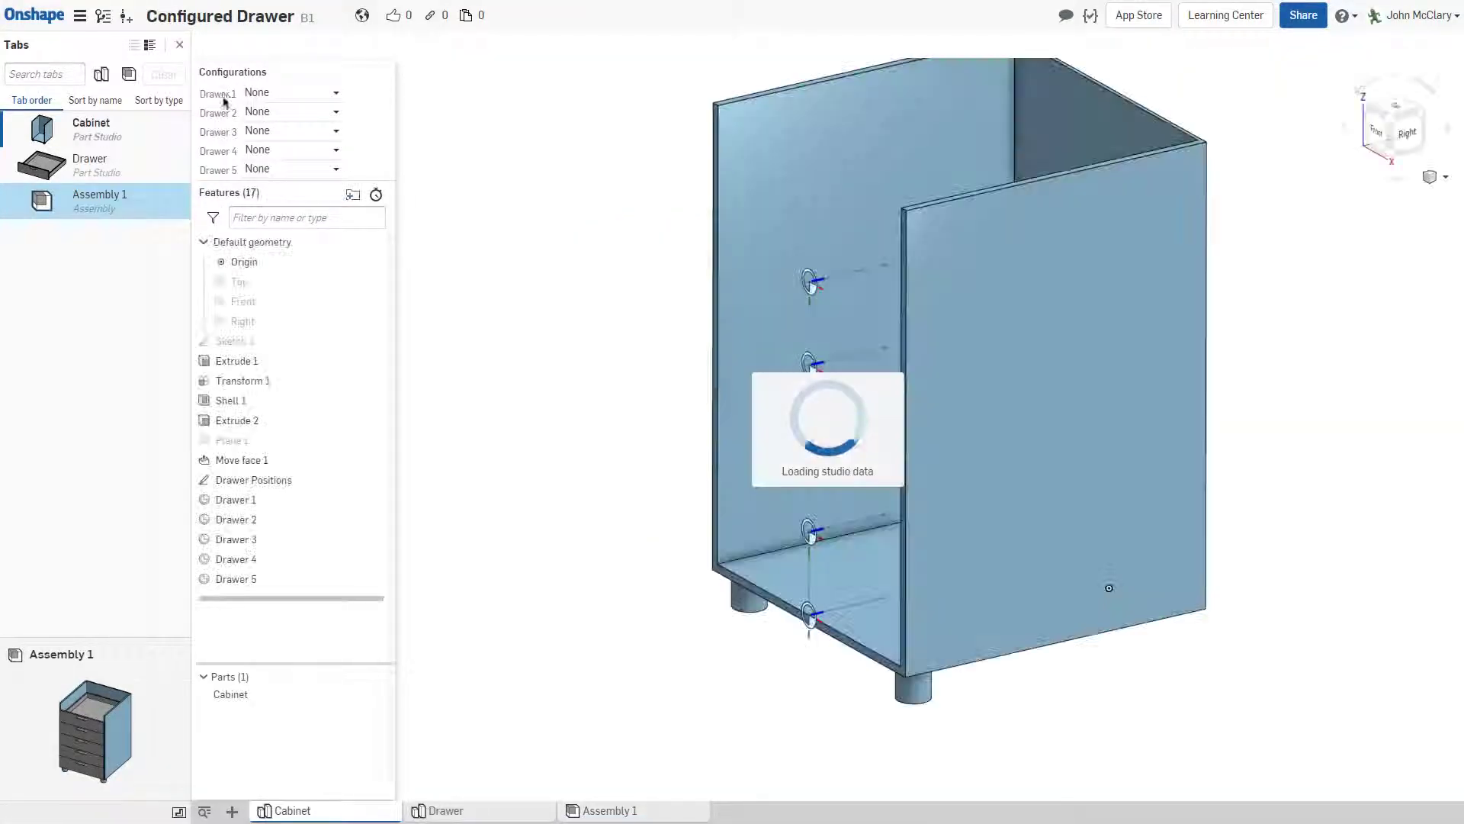
pyautogui.click(305, 90)
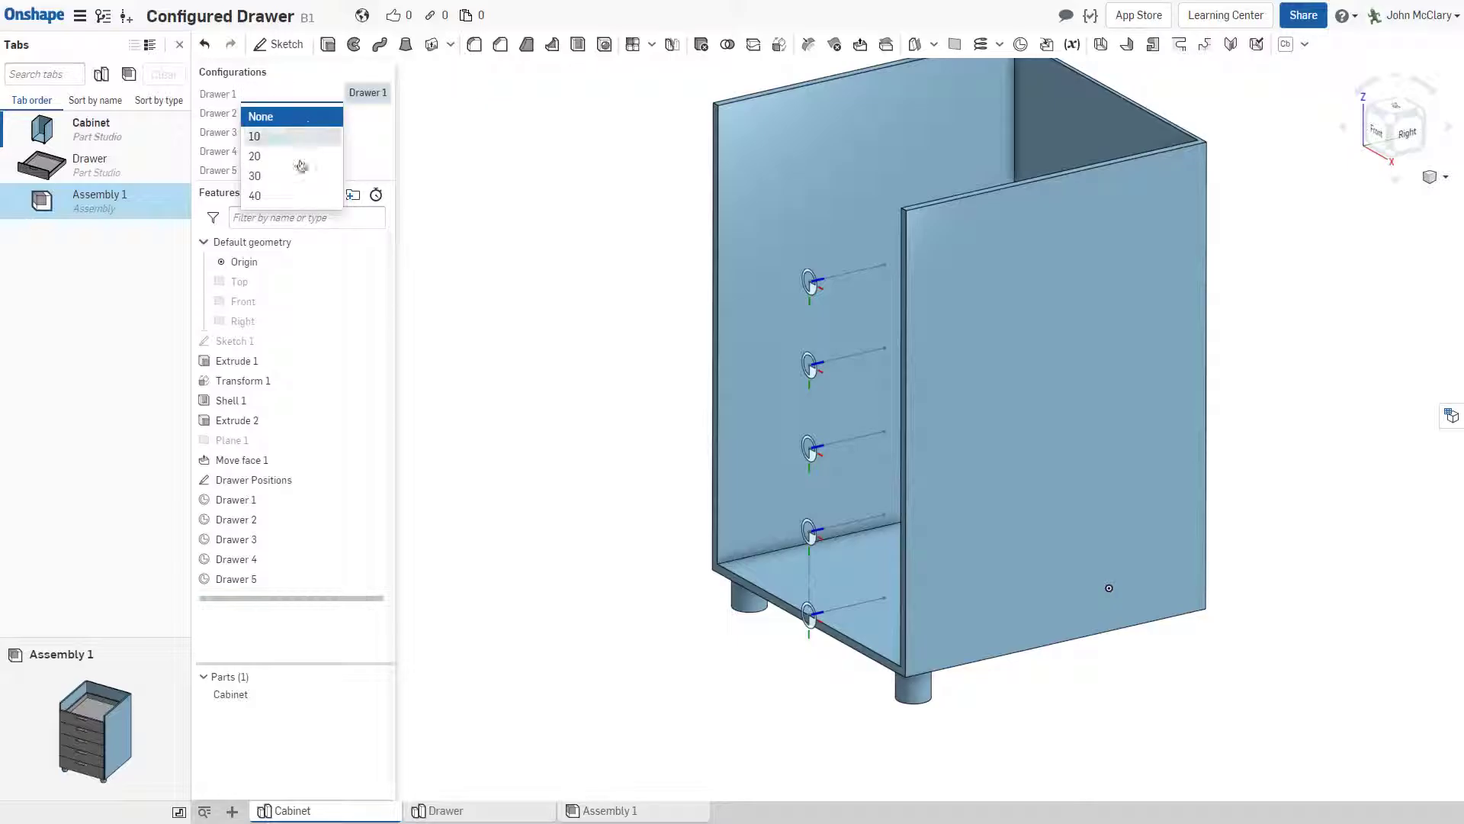
pyautogui.click(507, 169)
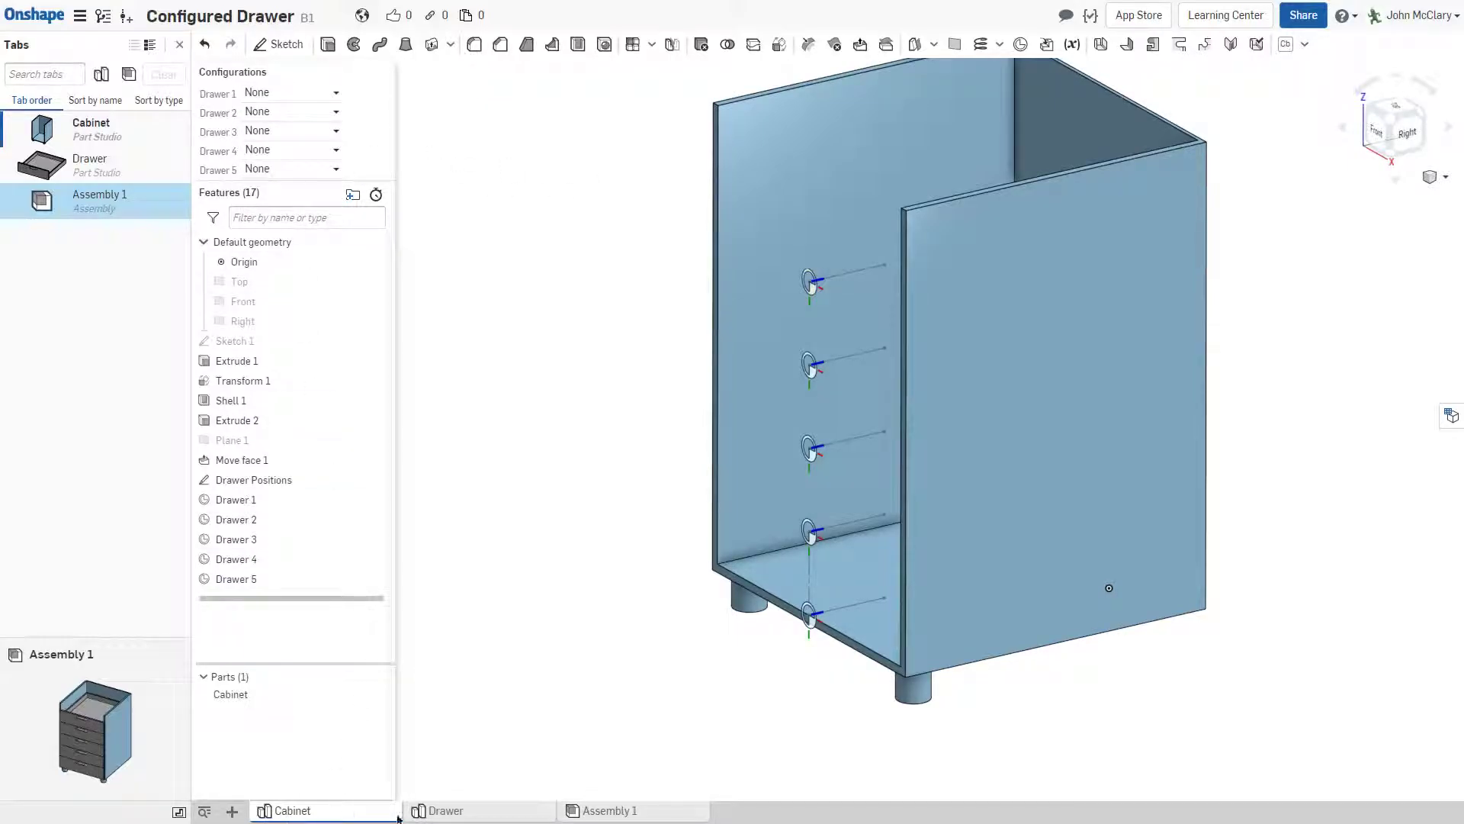
# Create a configuration input in Assembly 1 and rename it Drawer 1
pyautogui.click(610, 811)
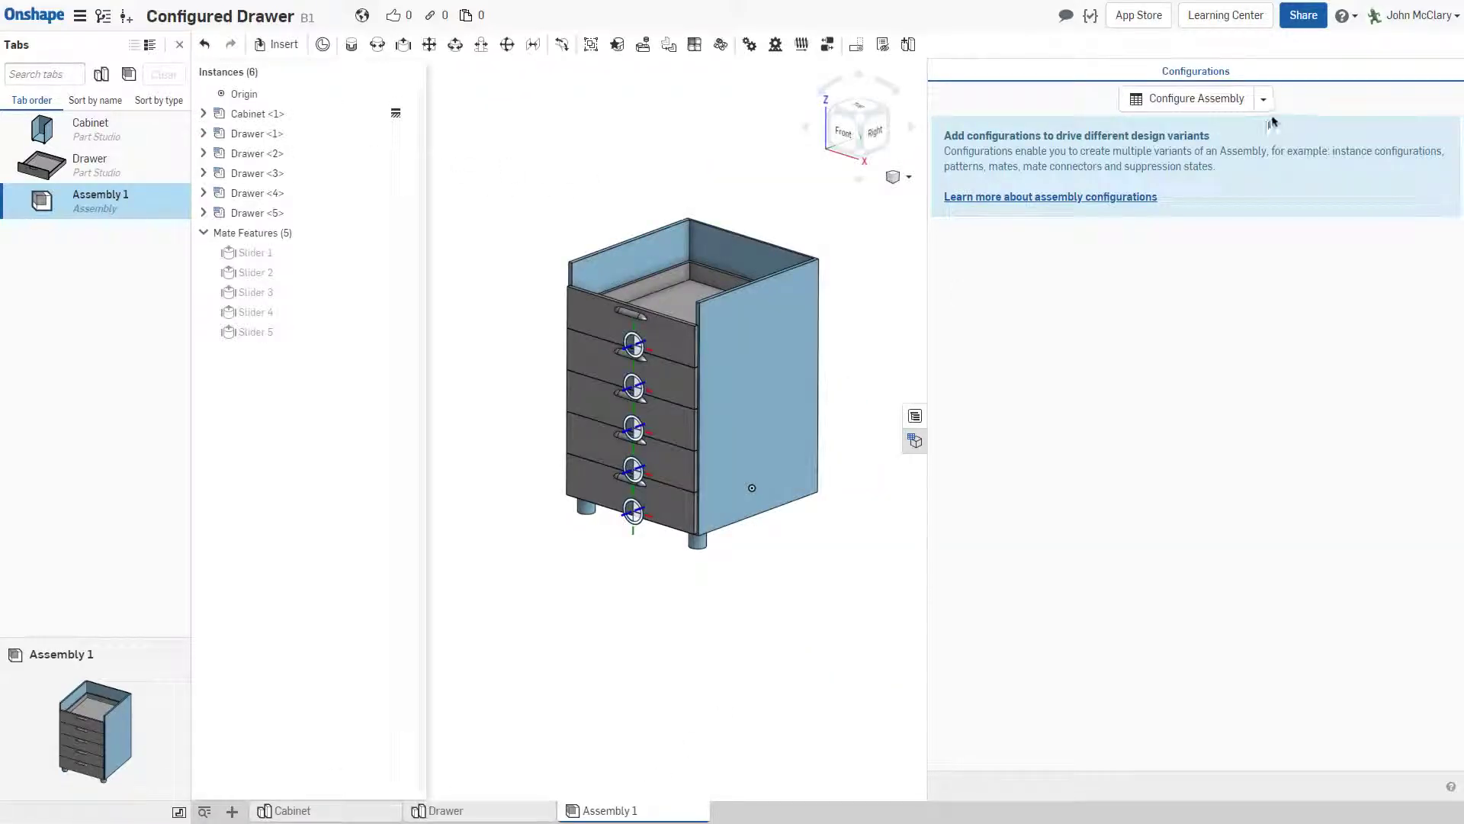
pyautogui.click(1241, 103)
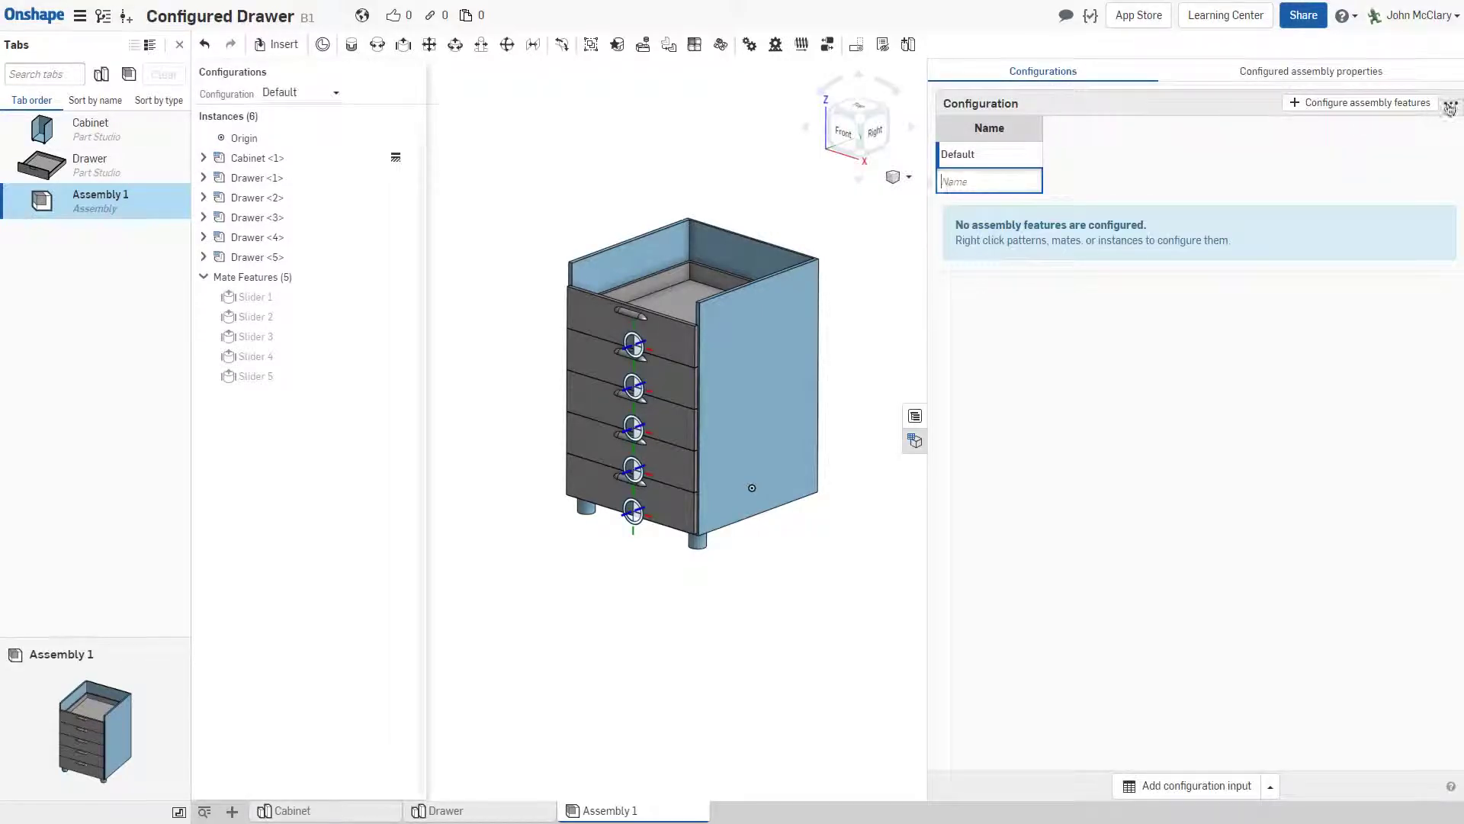
pyautogui.click(1451, 102)
pyautogui.click(1377, 146)
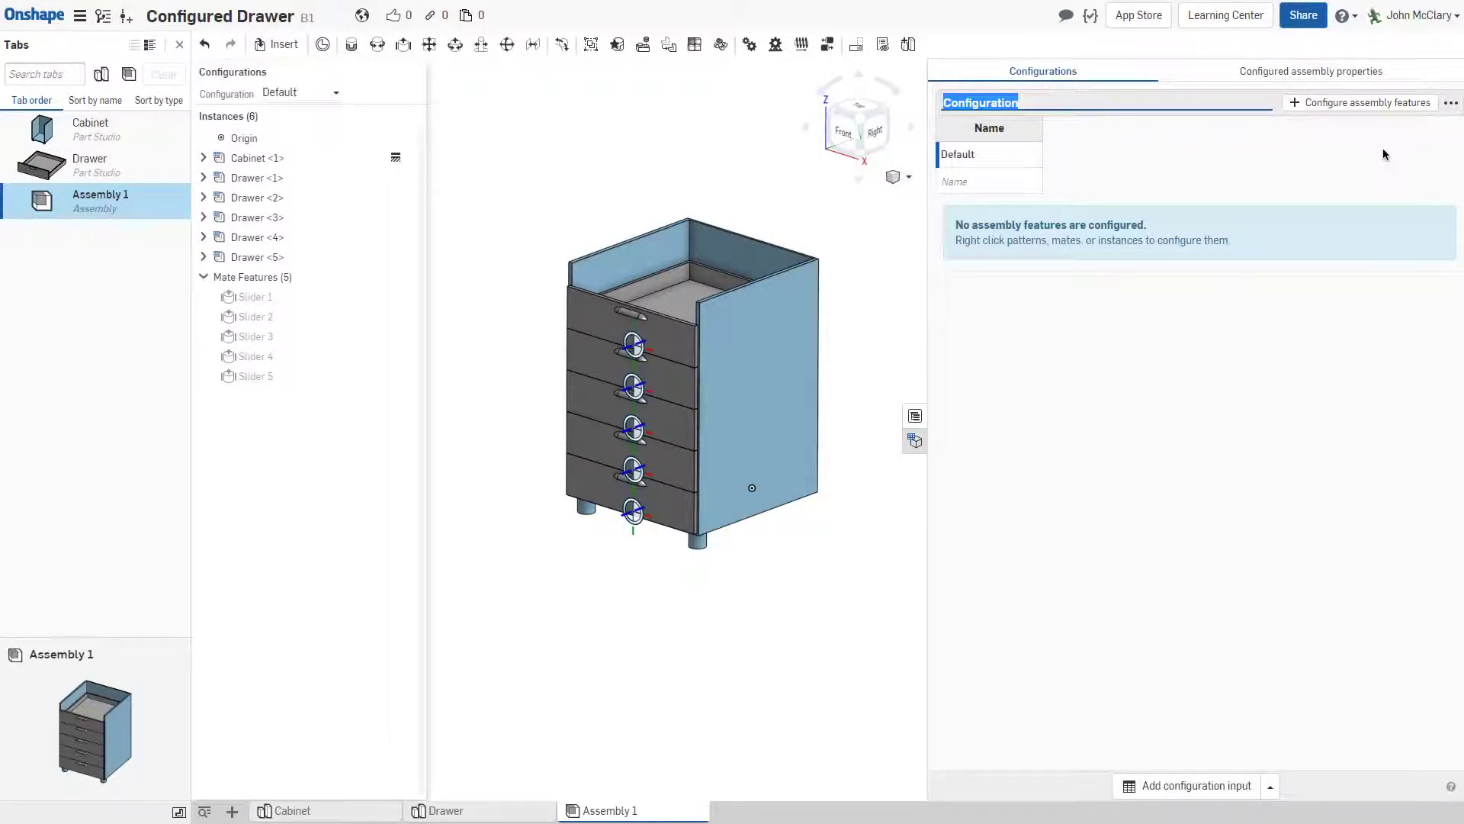
pyautogui.press('Return')
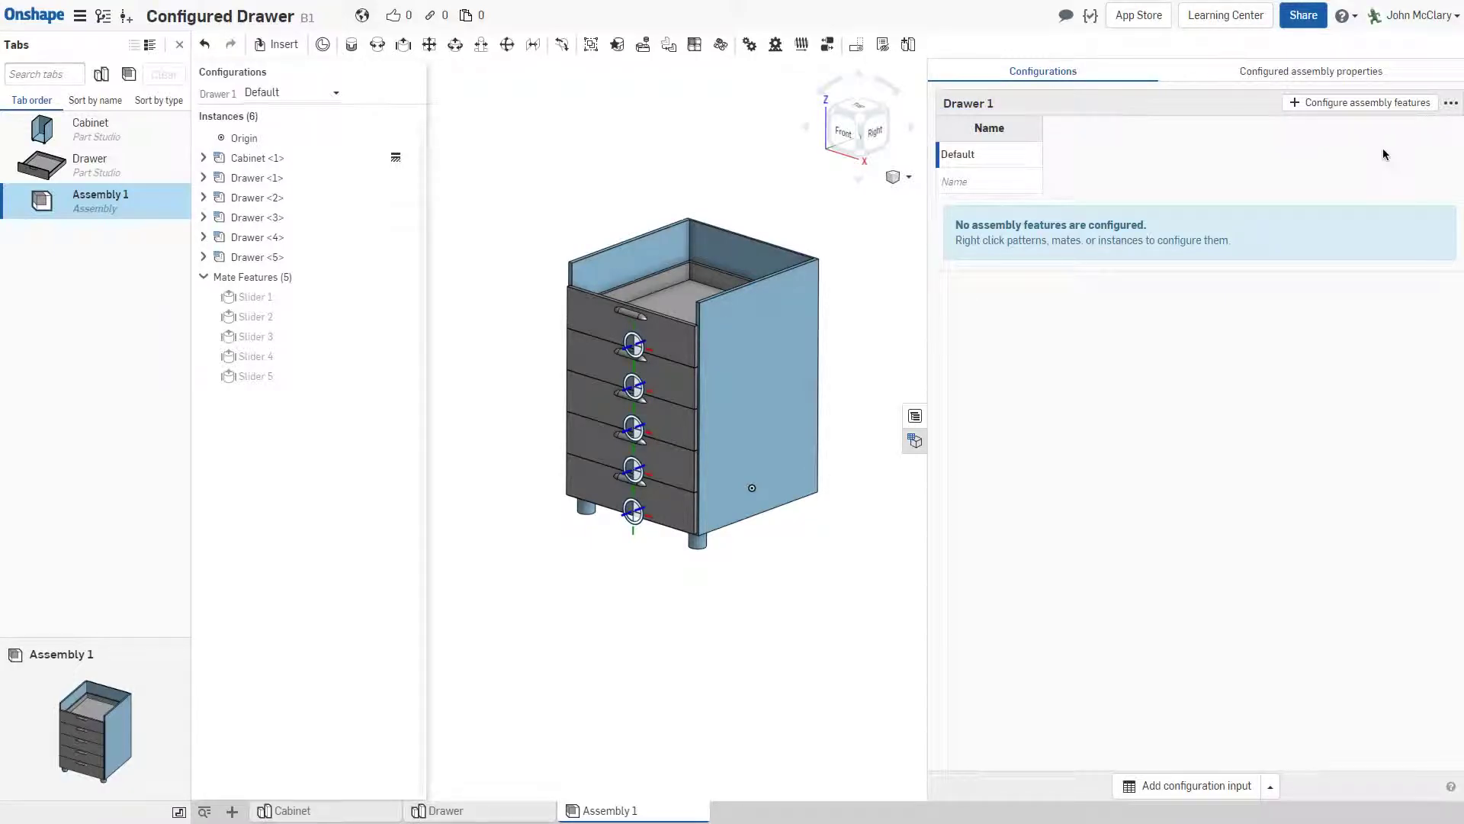
# Rename the Drawer 1 input's default option to None and add the options 10, 20, 30 and 40
pyautogui.click(1034, 159)
pyautogui.write('5one')
pyautogui.press('Return')
pyautogui.write('10')
pyautogui.press('Return')
pyautogui.write('20')
pyautogui.press('Return')
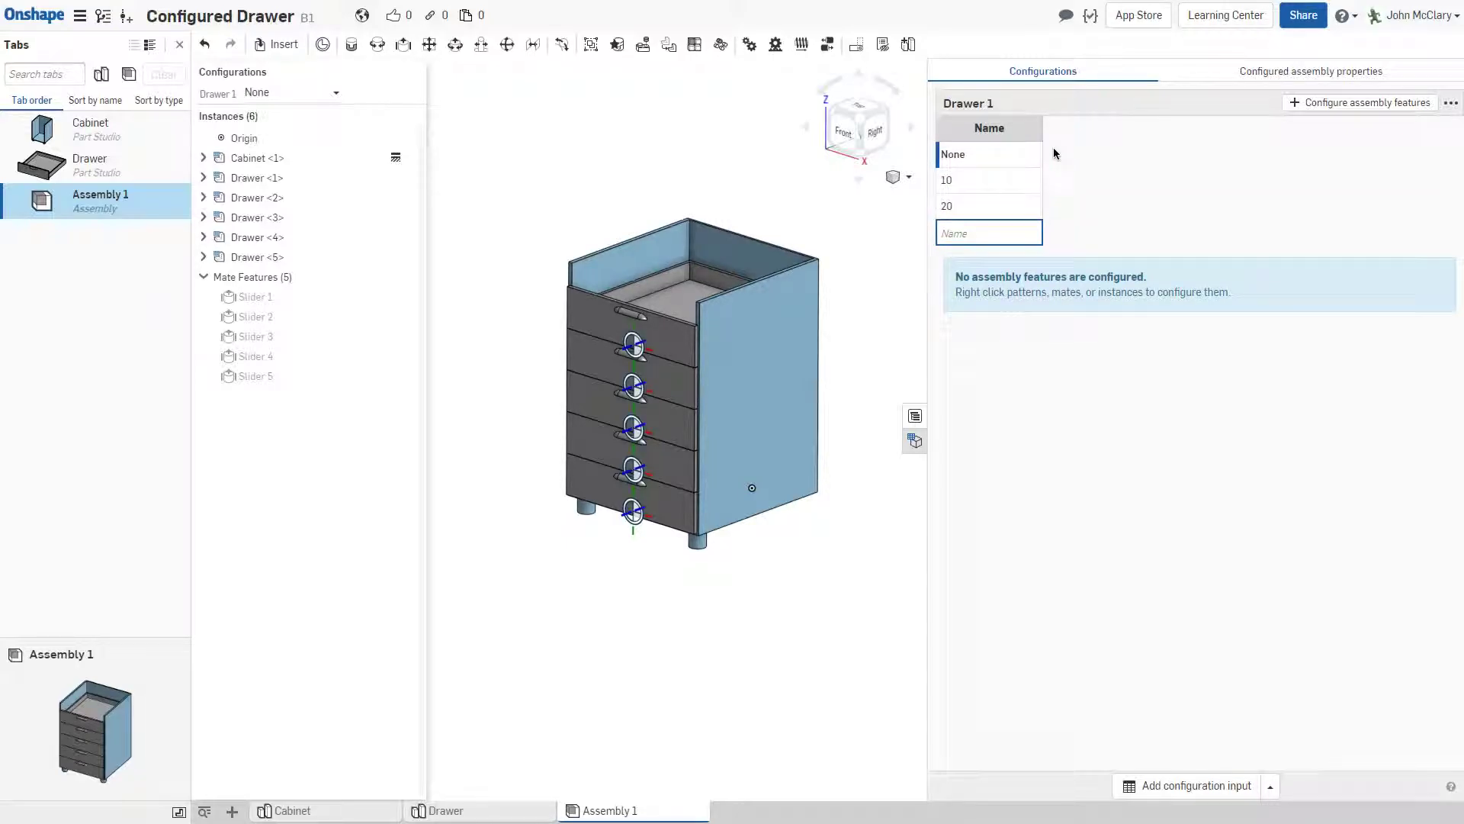
pyautogui.write('30')
pyautogui.press('Return')
pyautogui.write('40')
pyautogui.press('Return')
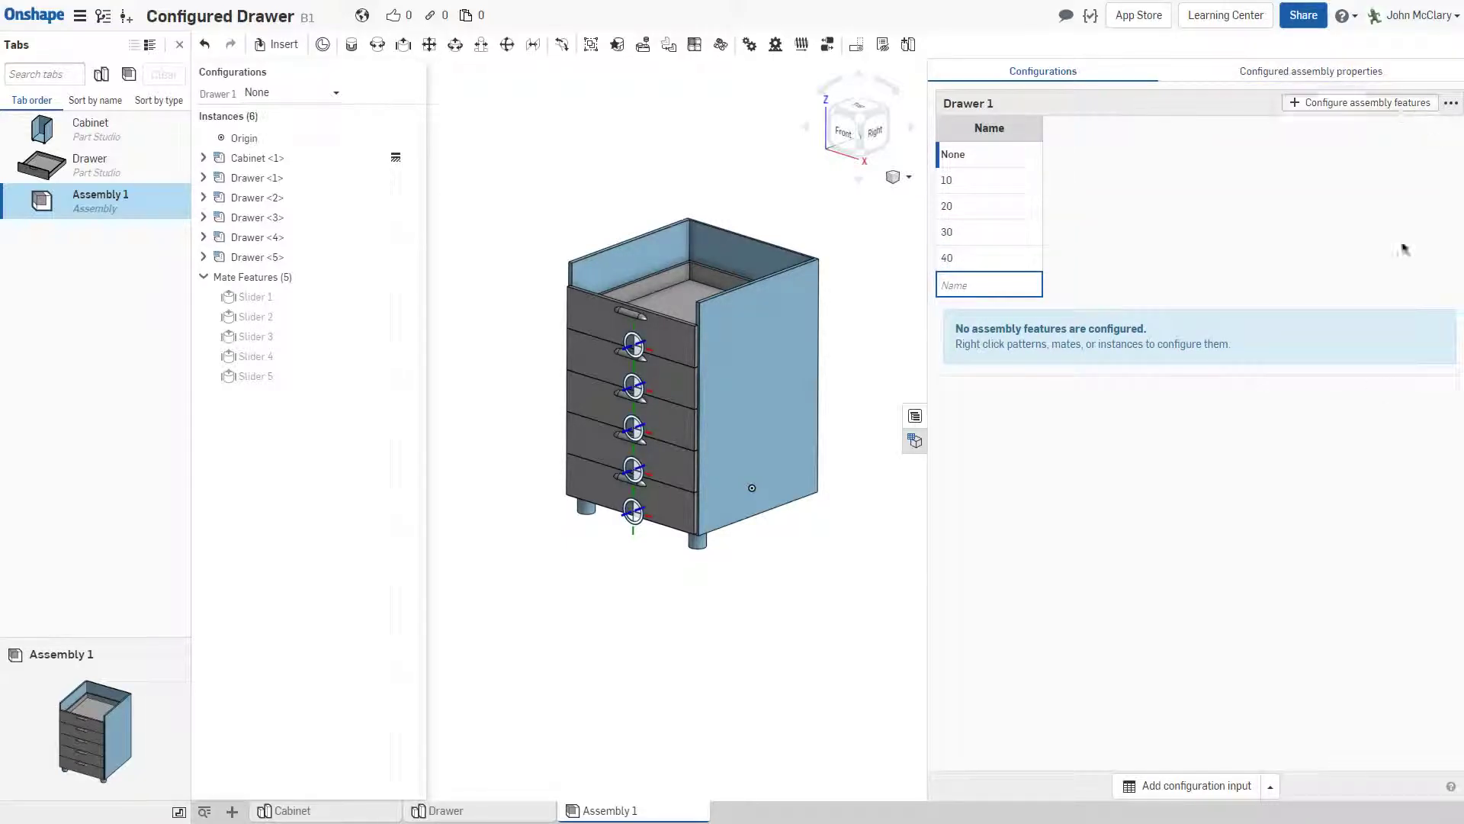
# Add a second list configuration input and rename it Drawer 2
pyautogui.click(1197, 786)
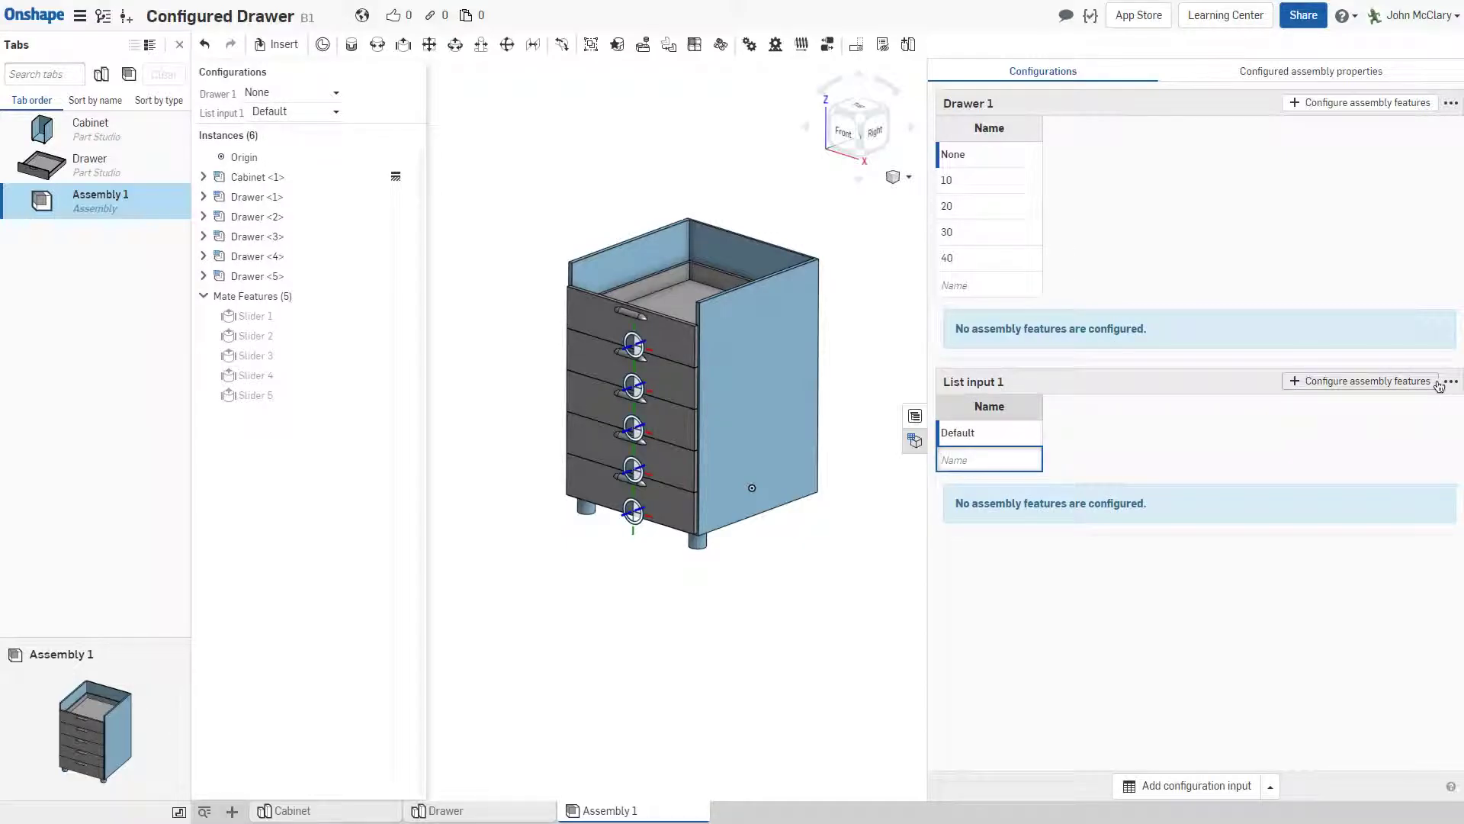
pyautogui.click(1449, 380)
pyautogui.click(1376, 450)
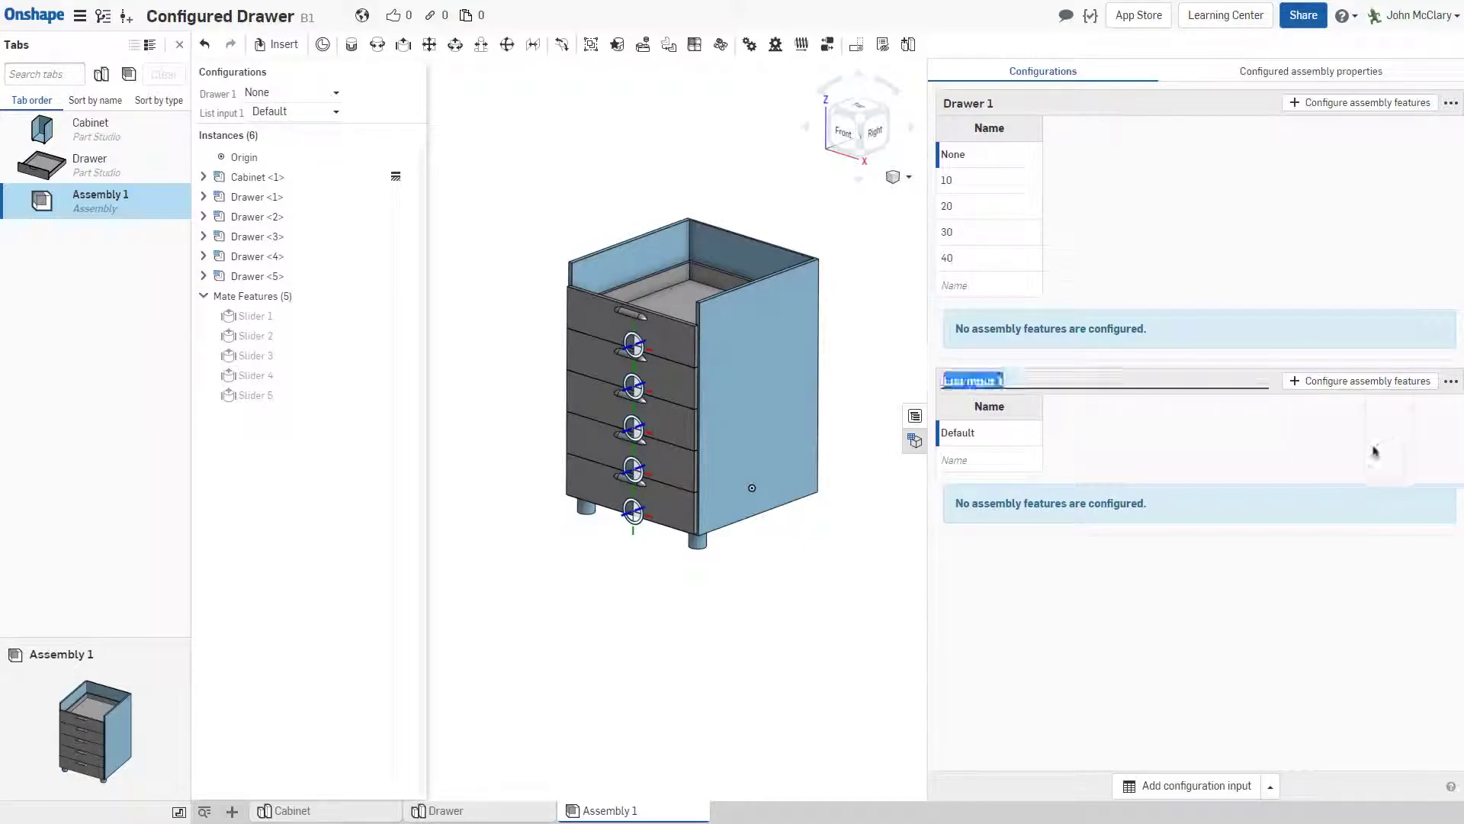
pyautogui.write('Drawer 2')
pyautogui.press('Return')
# Rename the Drawer 2 input's default option to None and add the options 10, 20, 30 and 40
pyautogui.click(982, 433)
pyautogui.write('None')
pyautogui.press('Return')
pyautogui.write('10')
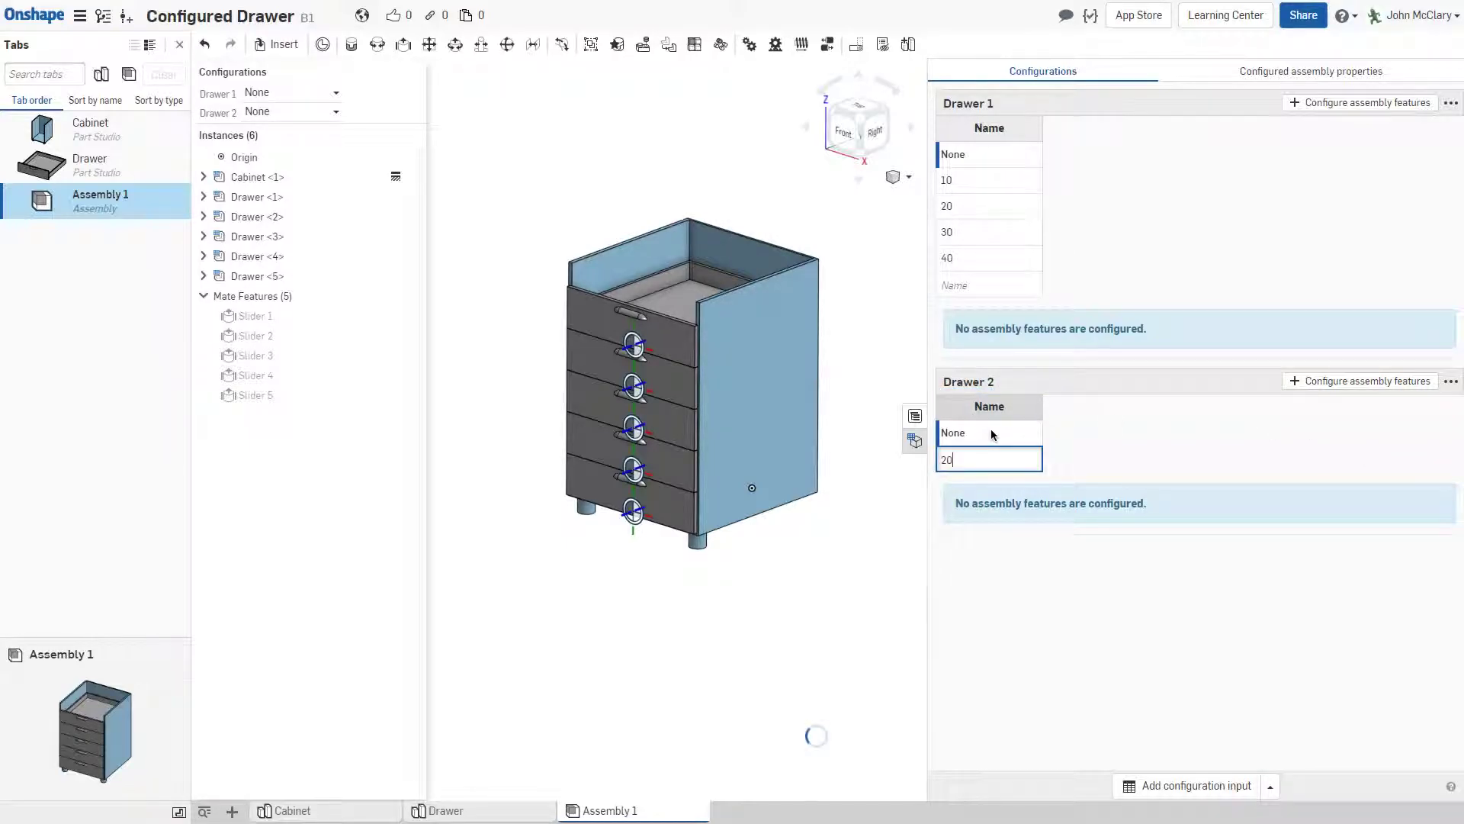
pyautogui.press('Return')
pyautogui.write('20')
pyautogui.press('Return')
pyautogui.write('30')
pyautogui.press('Return')
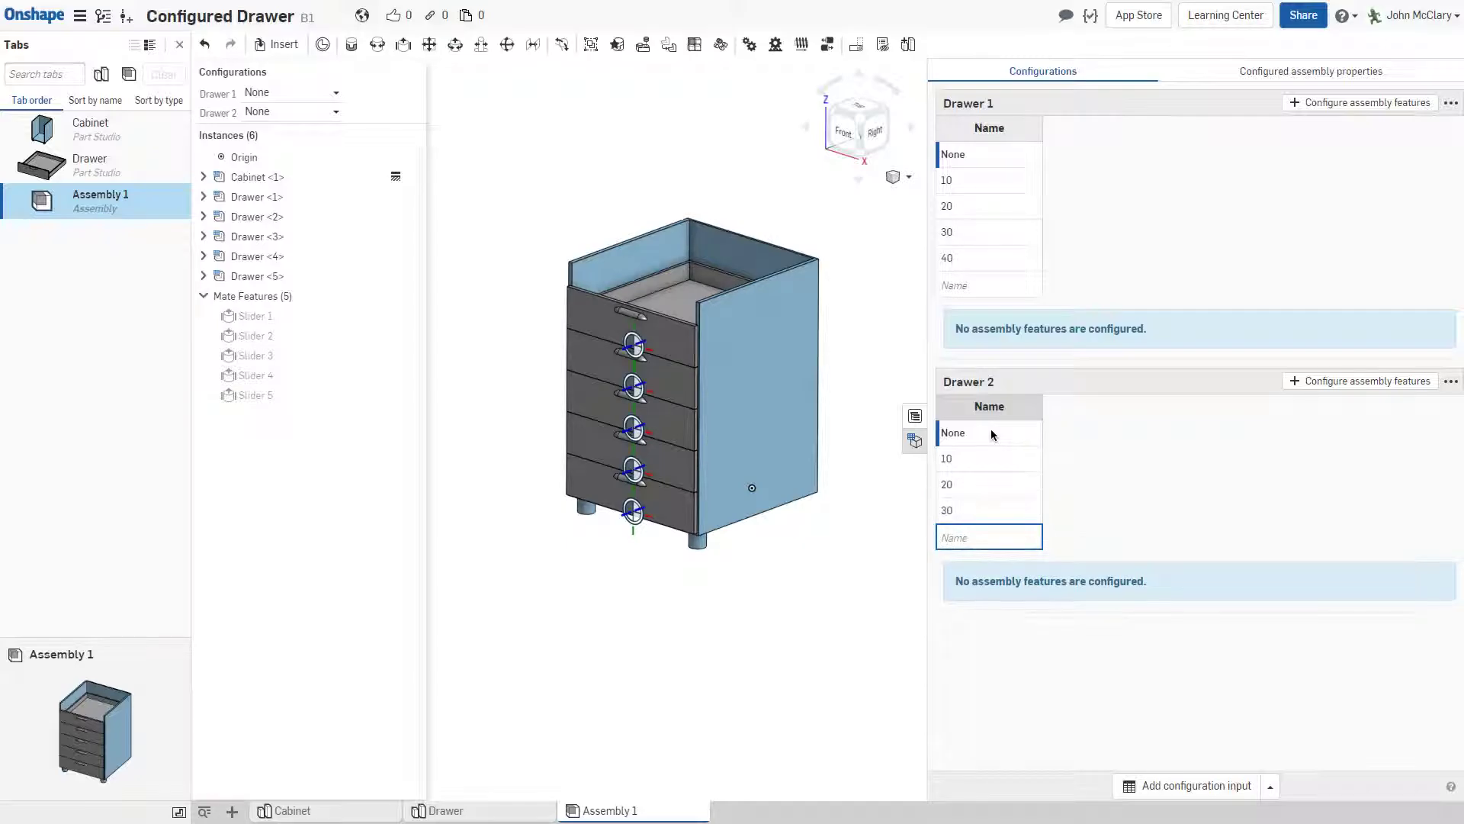
pyautogui.write('40')
pyautogui.press('Return')
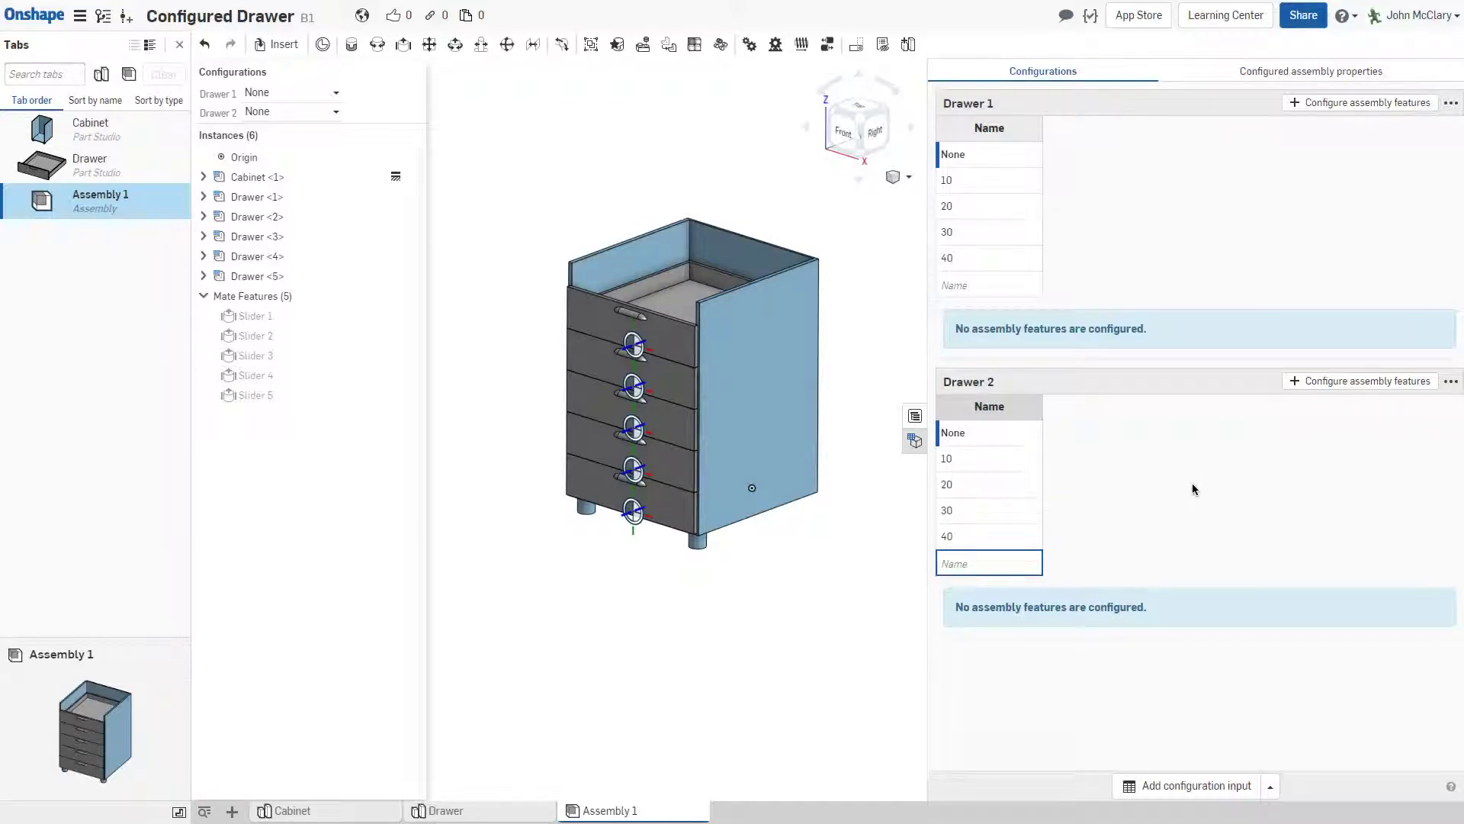
# Copy the Drawer 2 table, and add a third list configuration input named Drawer 3
pyautogui.click(1452, 382)
pyautogui.click(1381, 405)
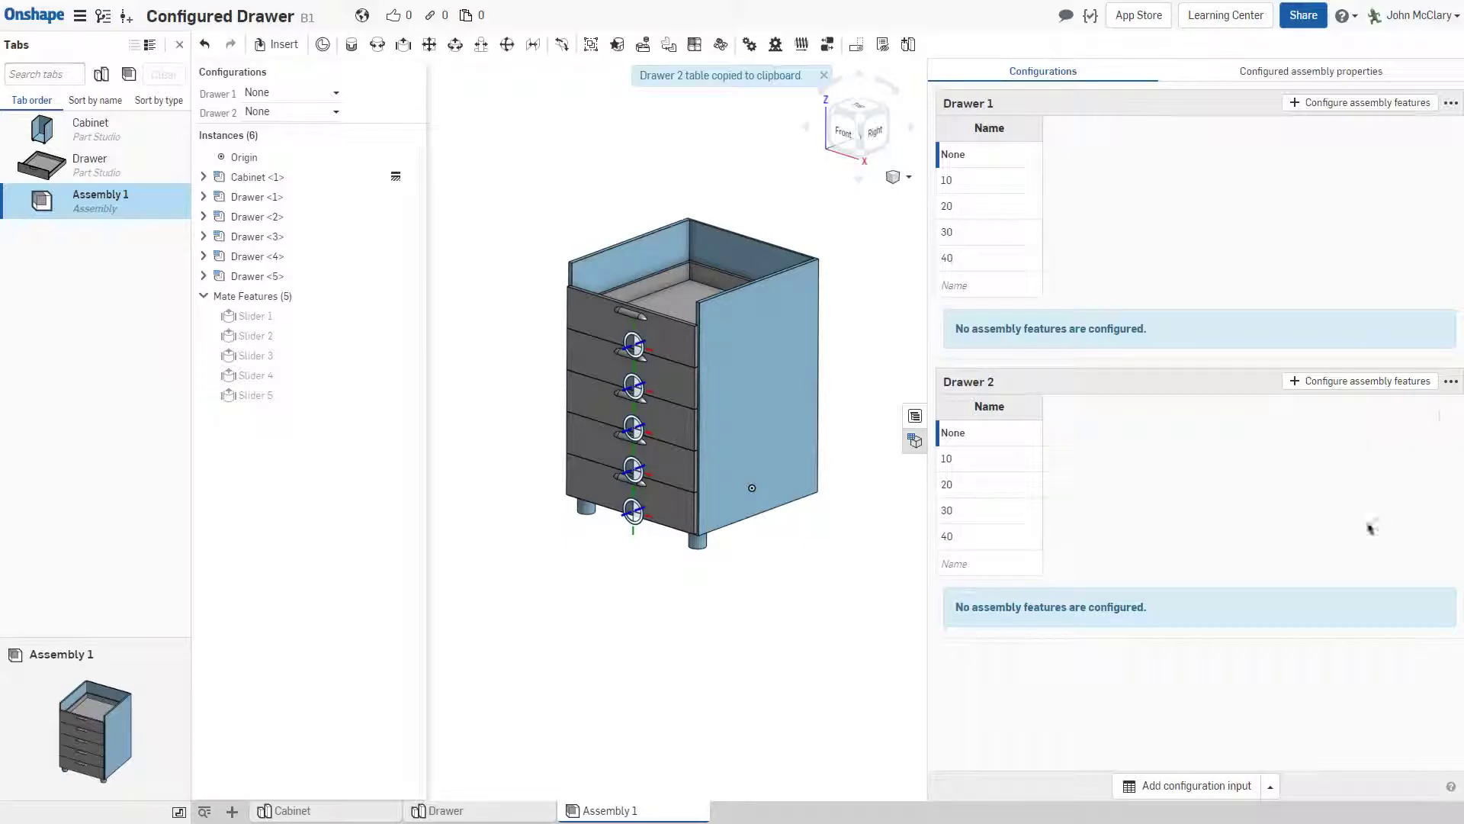
pyautogui.click(1197, 788)
pyautogui.click(1435, 662)
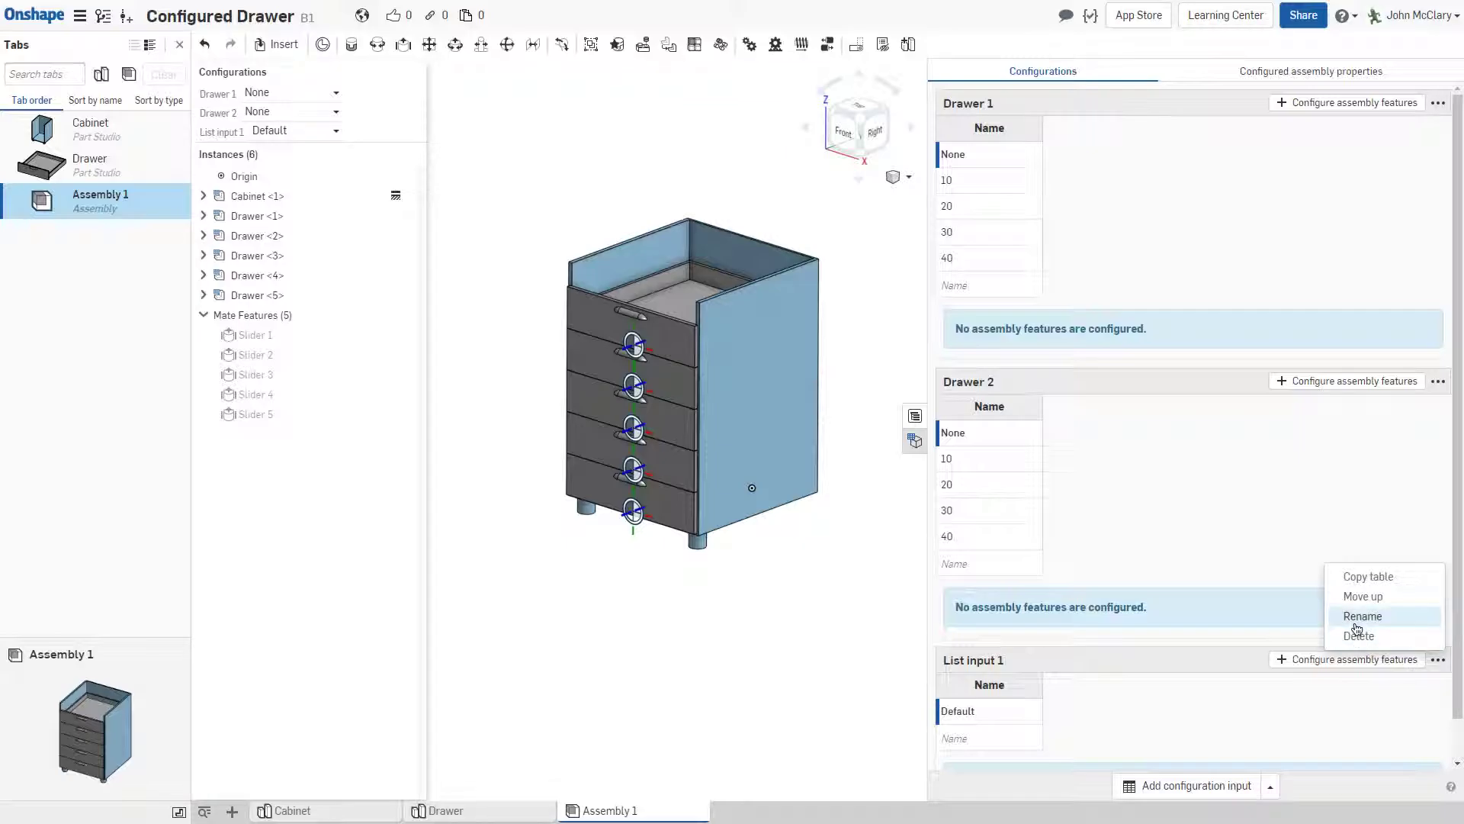
pyautogui.click(1363, 616)
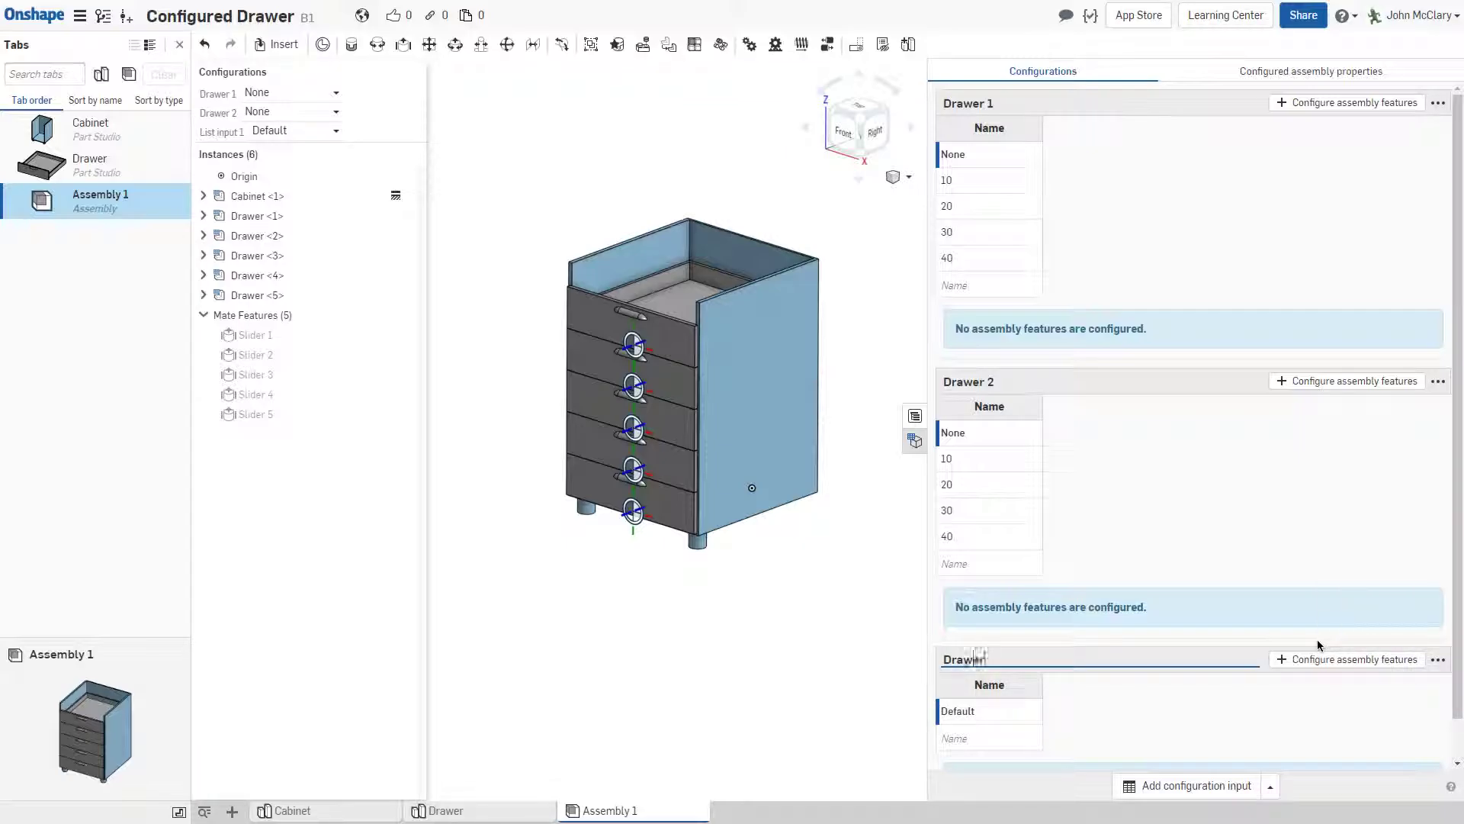
# Try to paste the copied Drawer 2 table into the first option row of Drawer 3
pyautogui.click(969, 710)
pyautogui.hotkey('ctrl', 'v')
pyautogui.click(1396, 730)
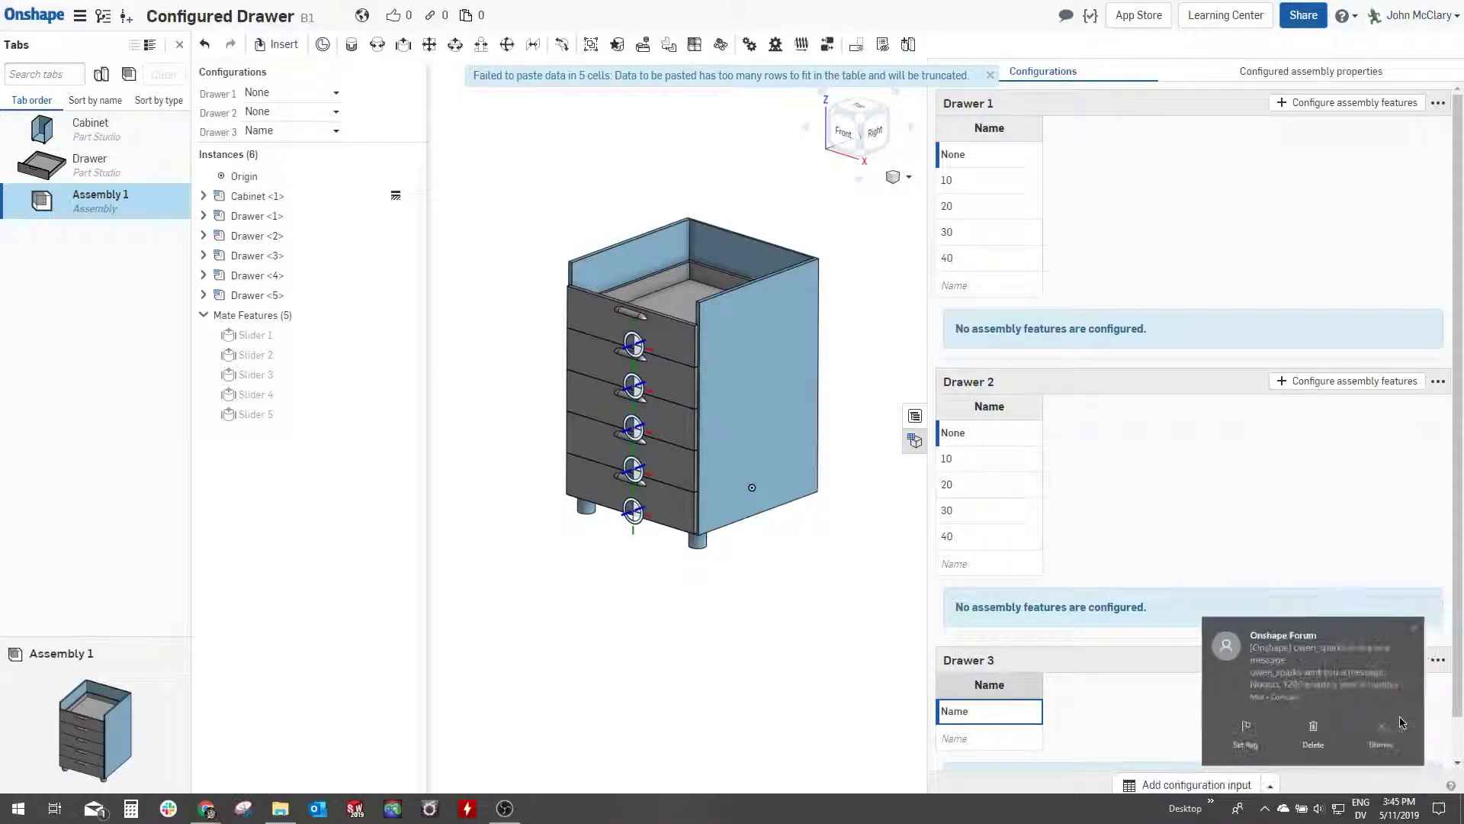
# Rename the Drawer 3 input's first option to None and add the options 10, 20, 30 and 40
pyautogui.scroll(-1, 1132, 515)
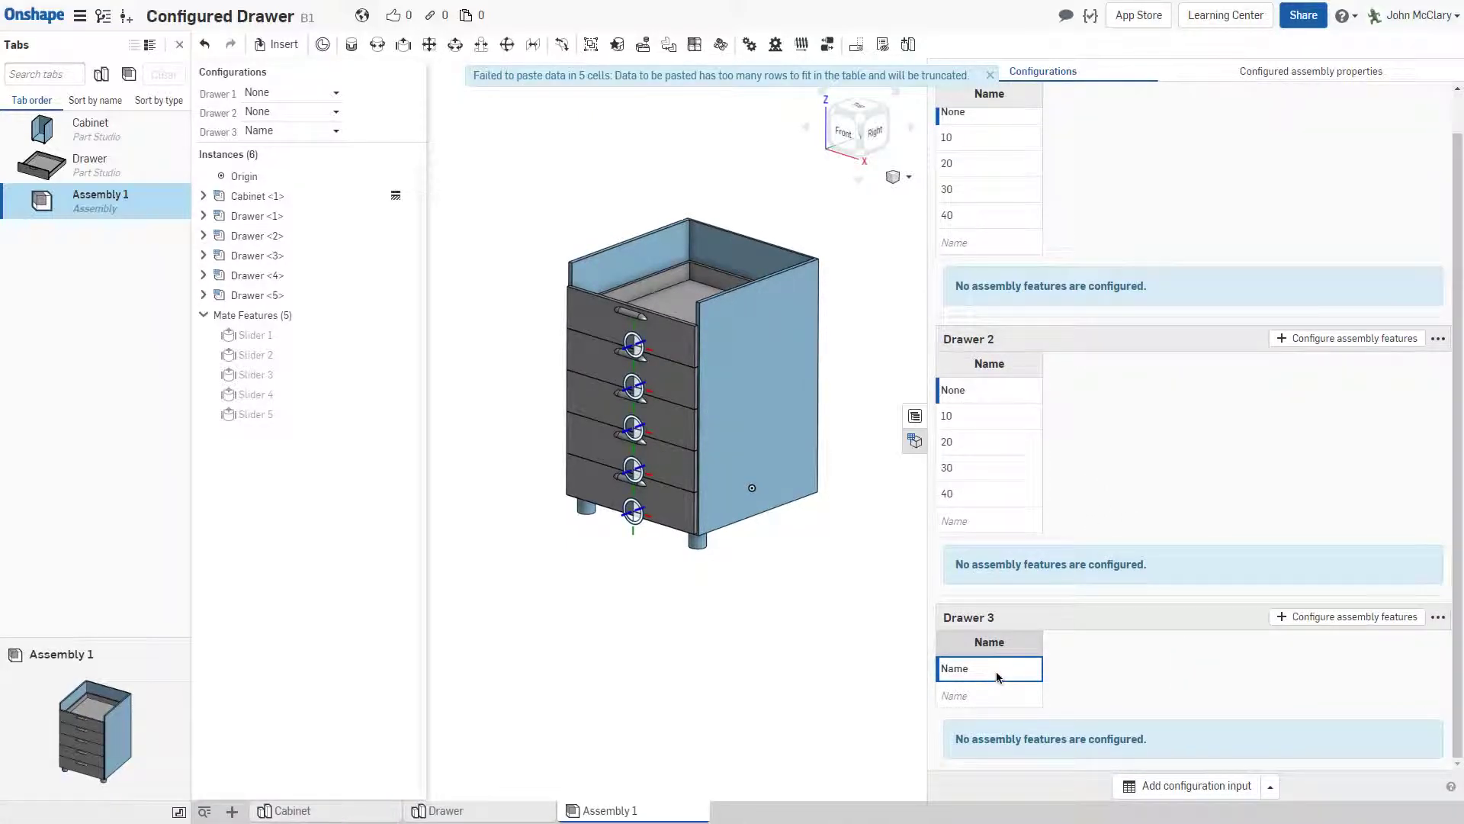
pyautogui.write('None')
pyautogui.press('Return')
pyautogui.write('10')
pyautogui.press('Return')
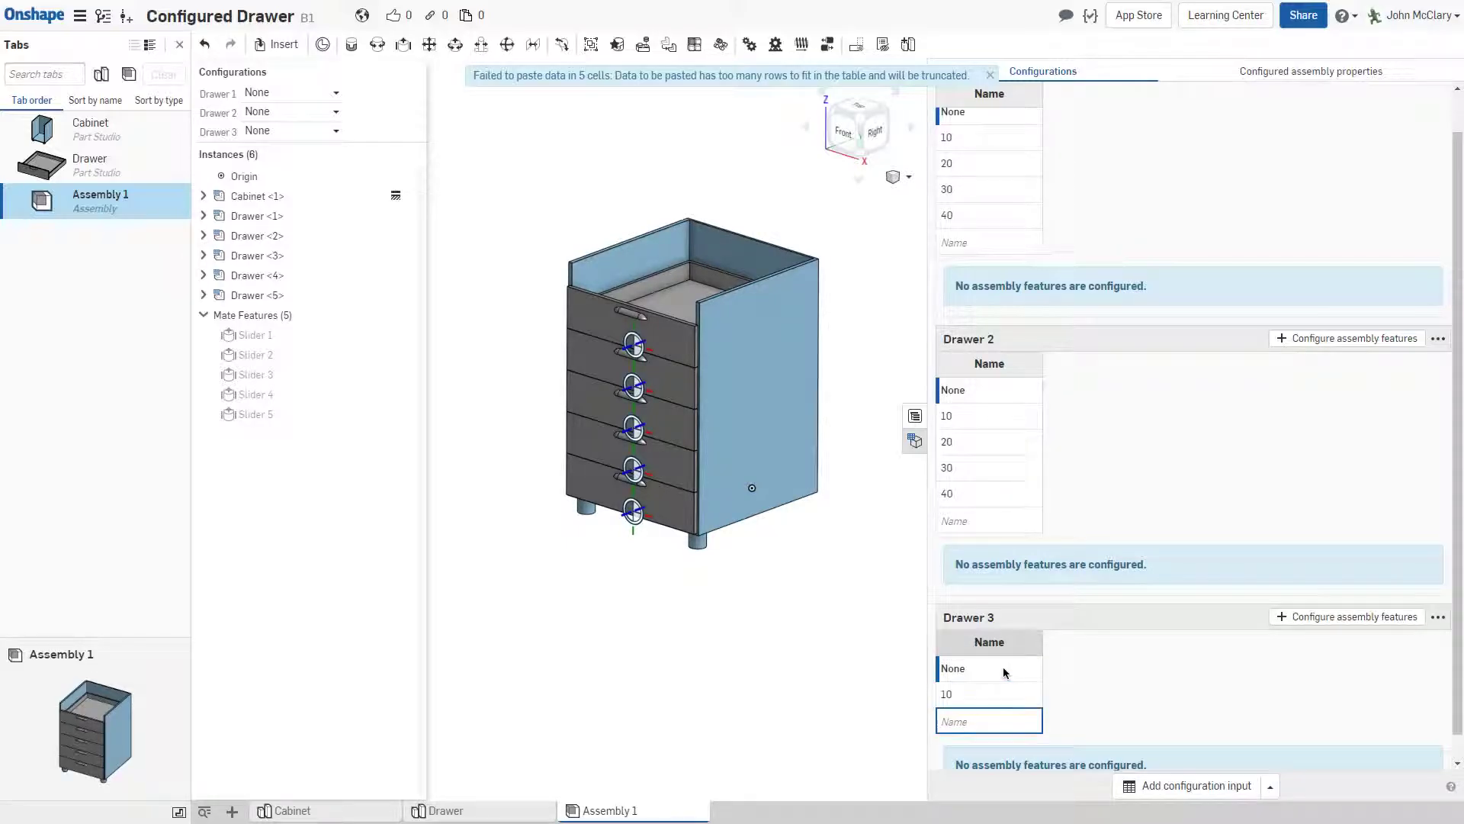
pyautogui.write('20')
pyautogui.press('Return')
pyautogui.write('30')
pyautogui.press('Return')
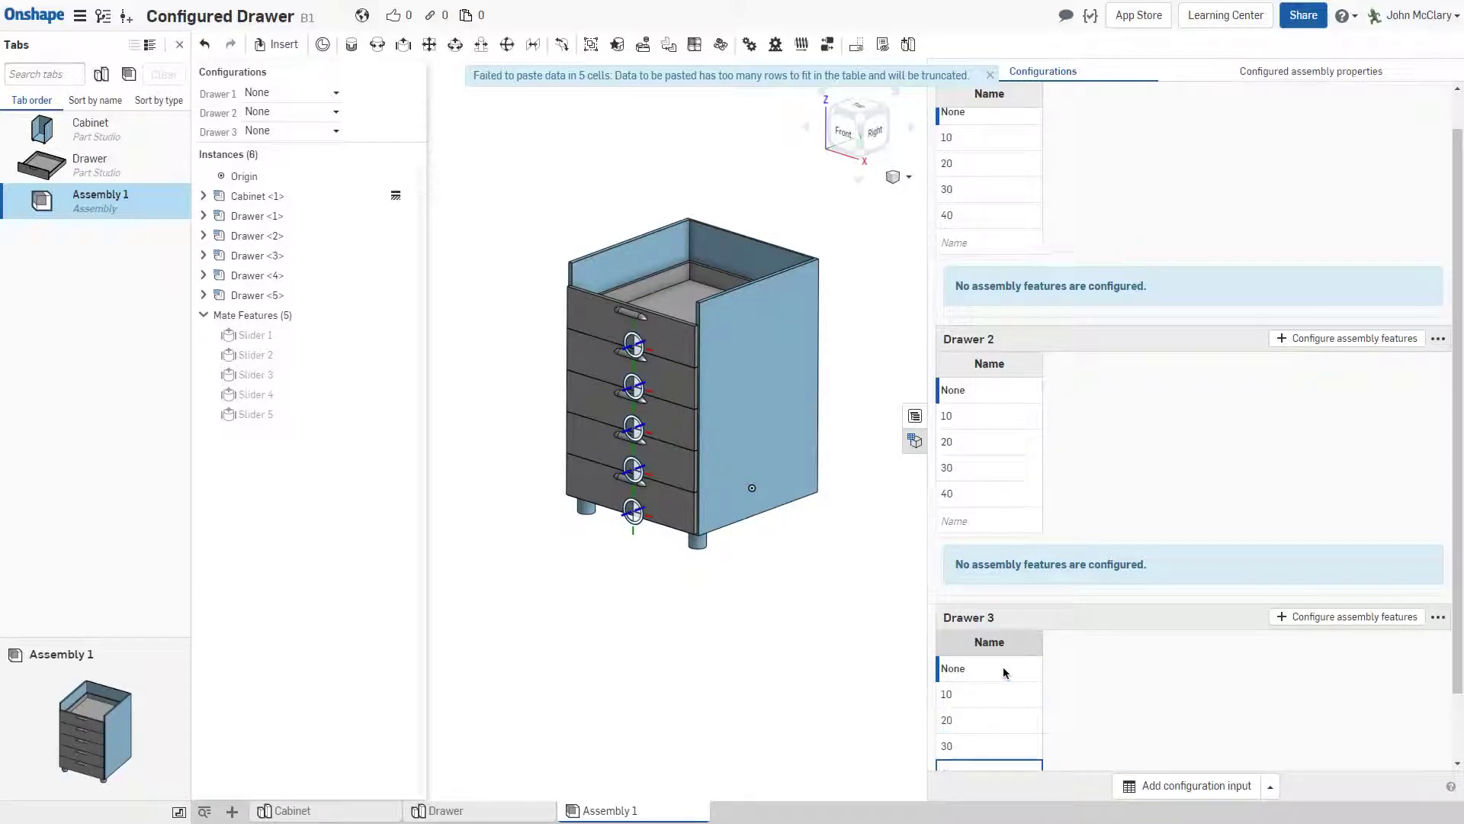
pyautogui.write('40')
pyautogui.press('Return')
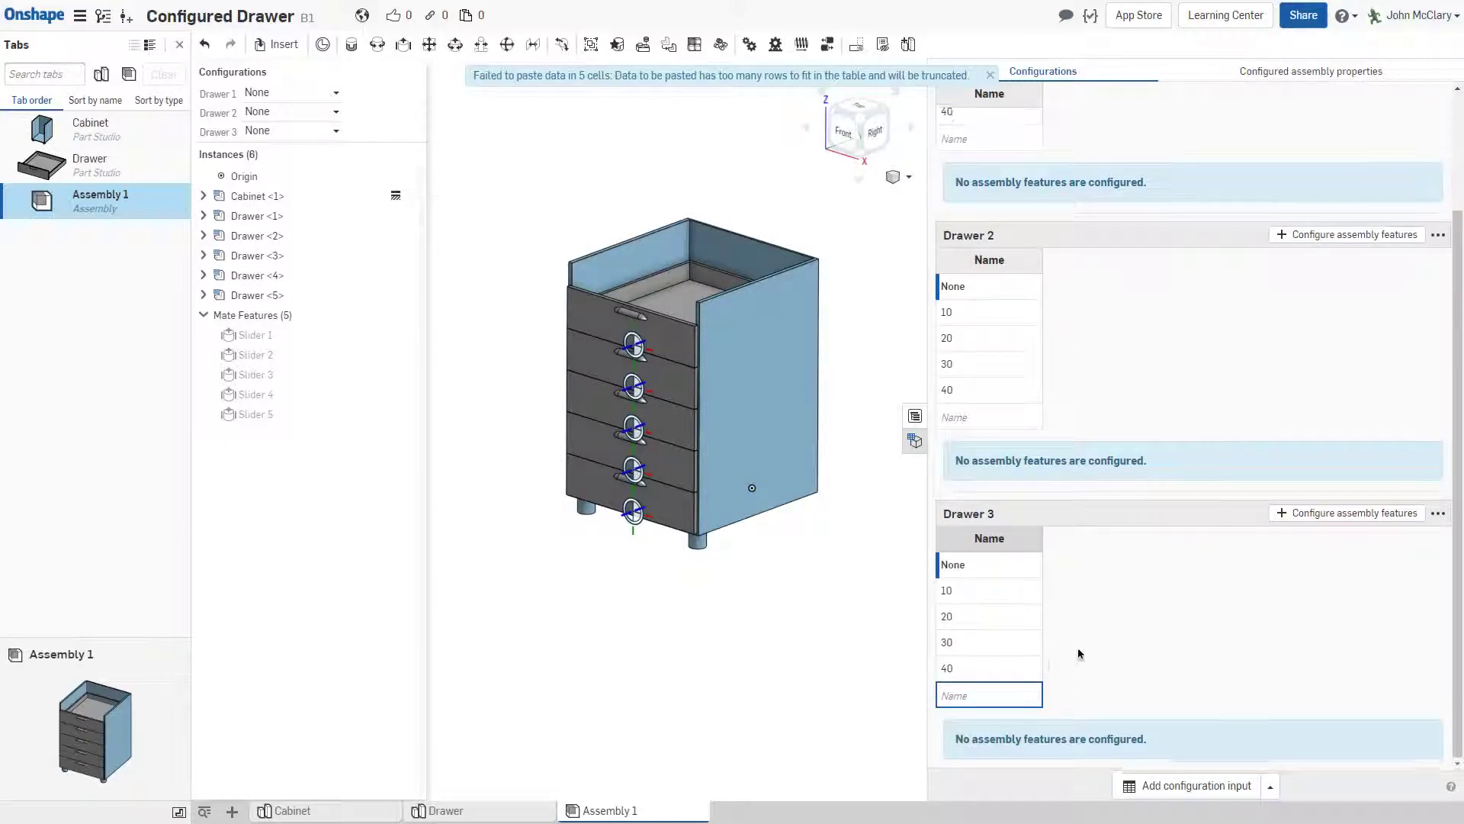
# Add a fourth list configuration input and rename it Drawer 4
pyautogui.click(1216, 787)
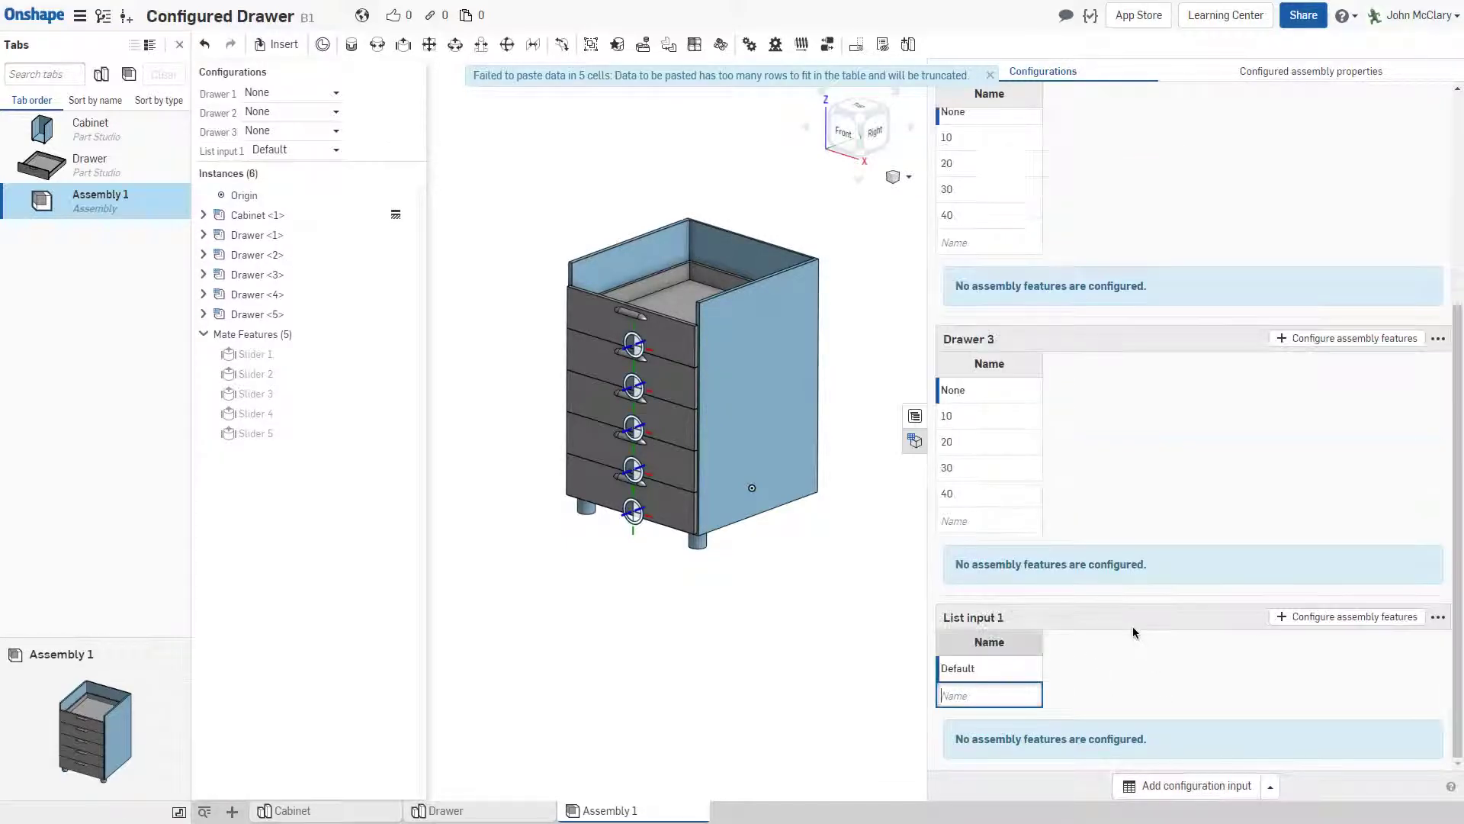
pyautogui.click(1439, 617)
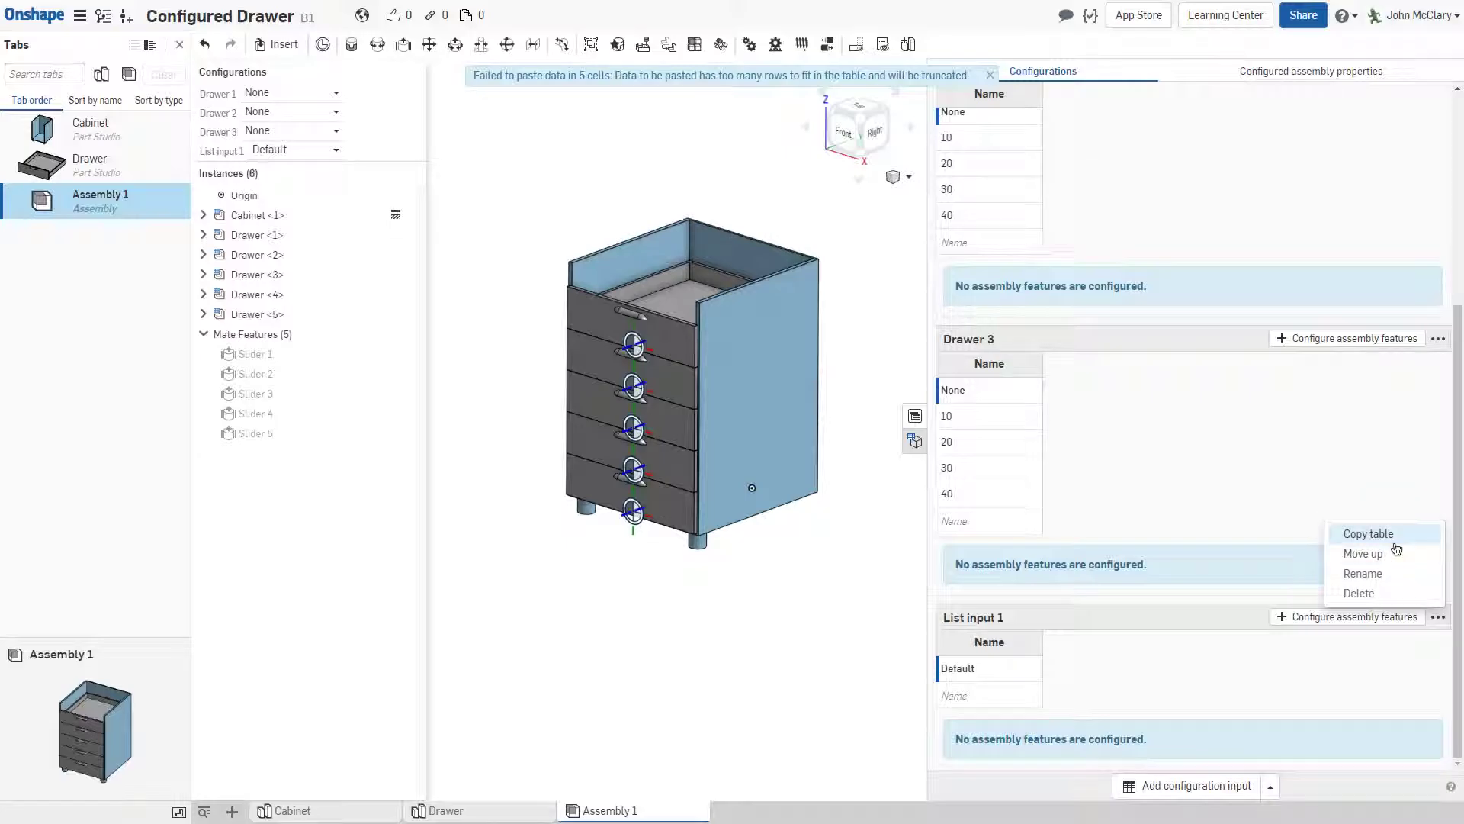
pyautogui.click(1376, 573)
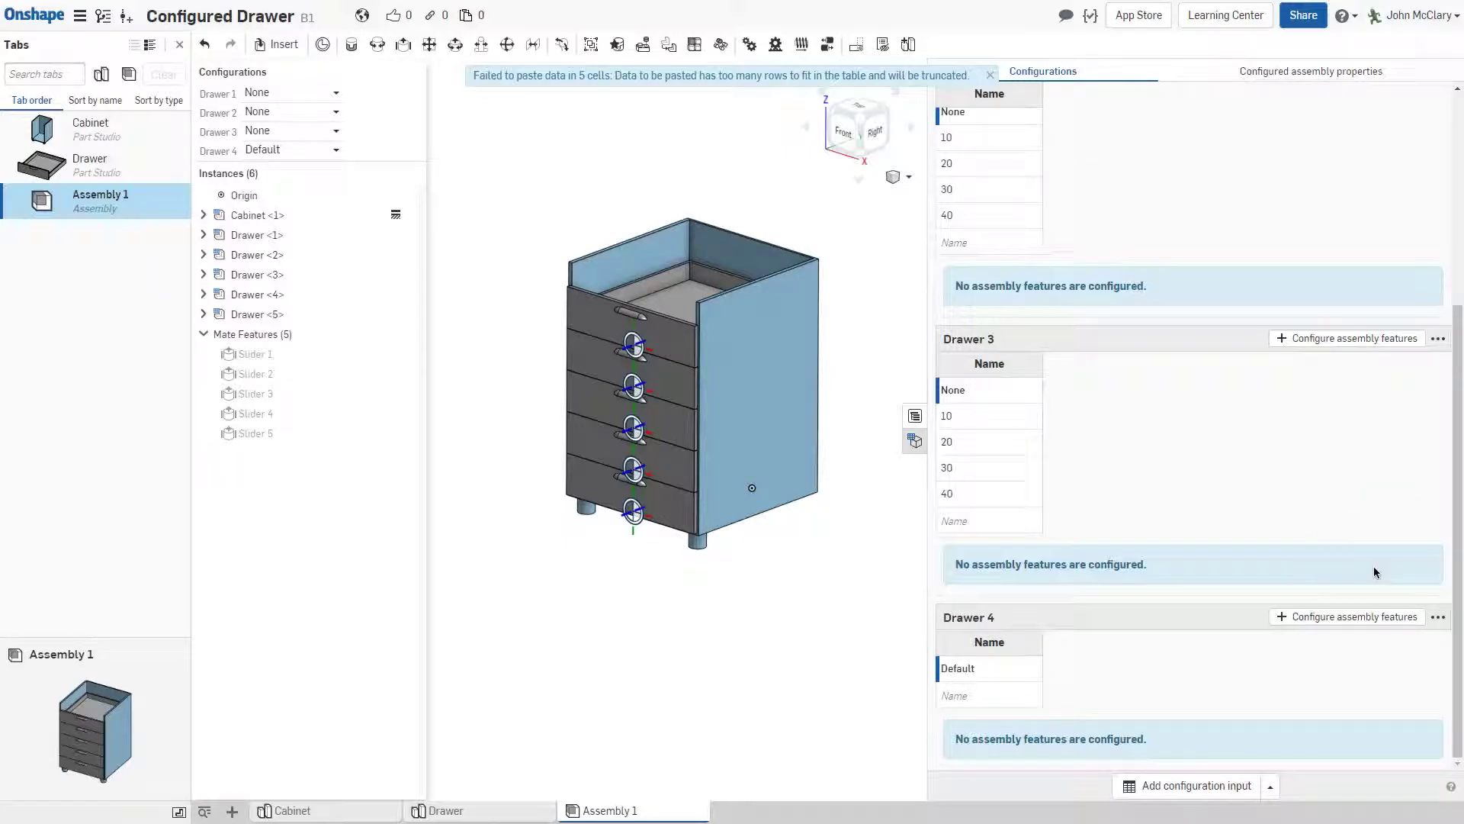
# Rename the Drawer 4 input's default option to None and add the options 10, 20, 30 and 40
pyautogui.click(1021, 668)
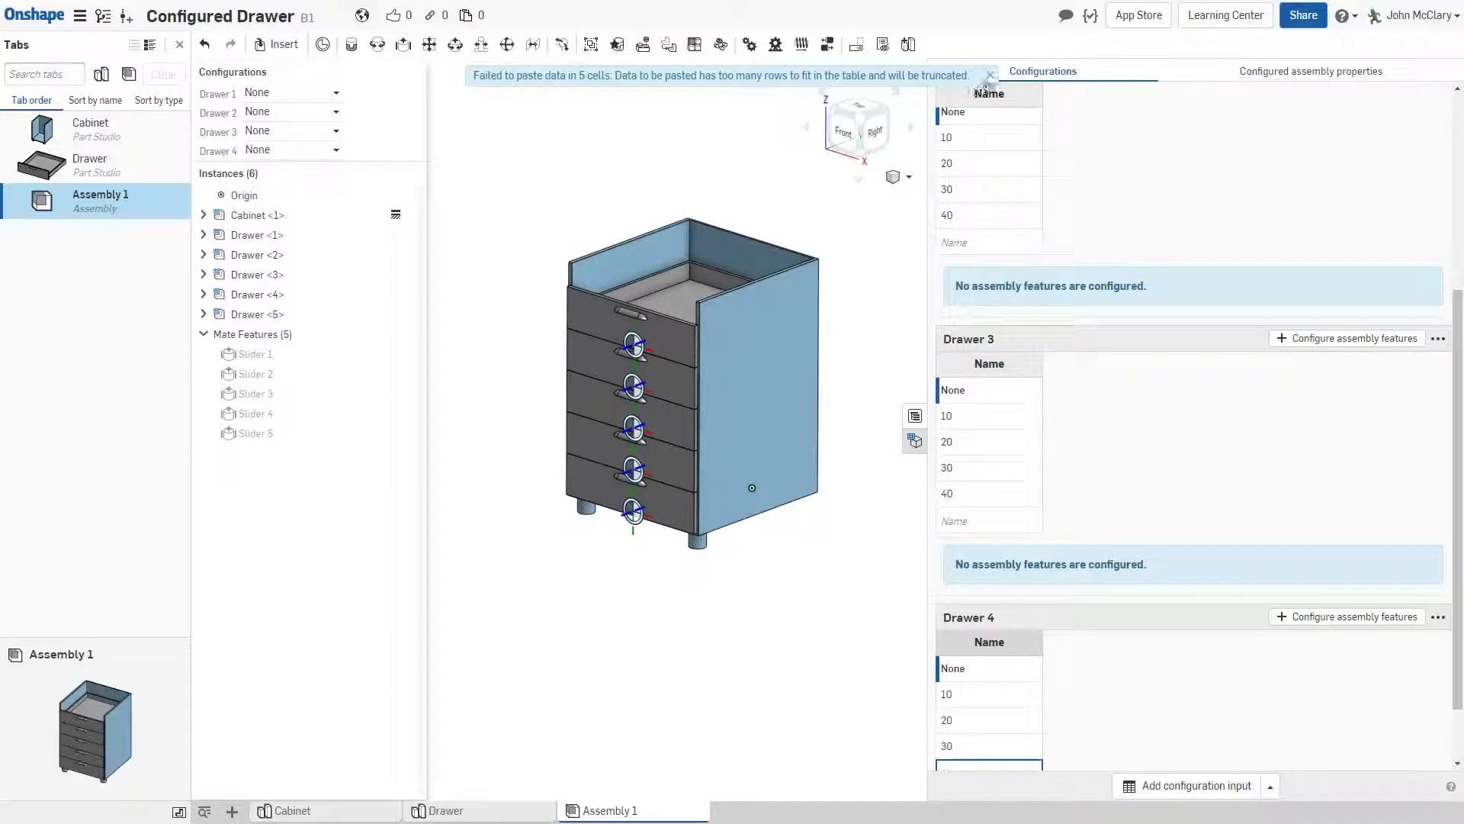
pyautogui.click(990, 74)
pyautogui.scroll(-1, 1191, 679)
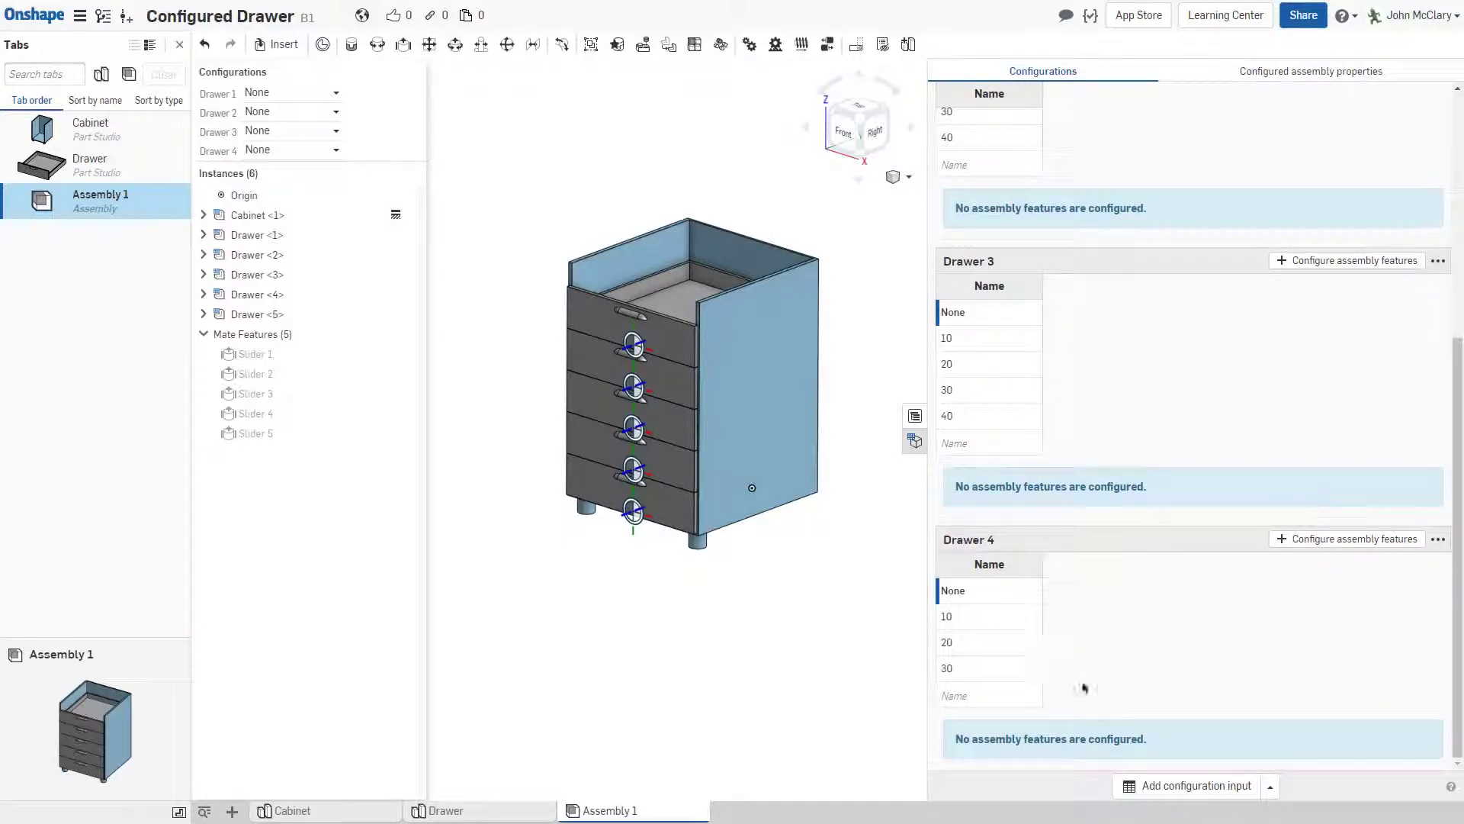
pyautogui.click(990, 694)
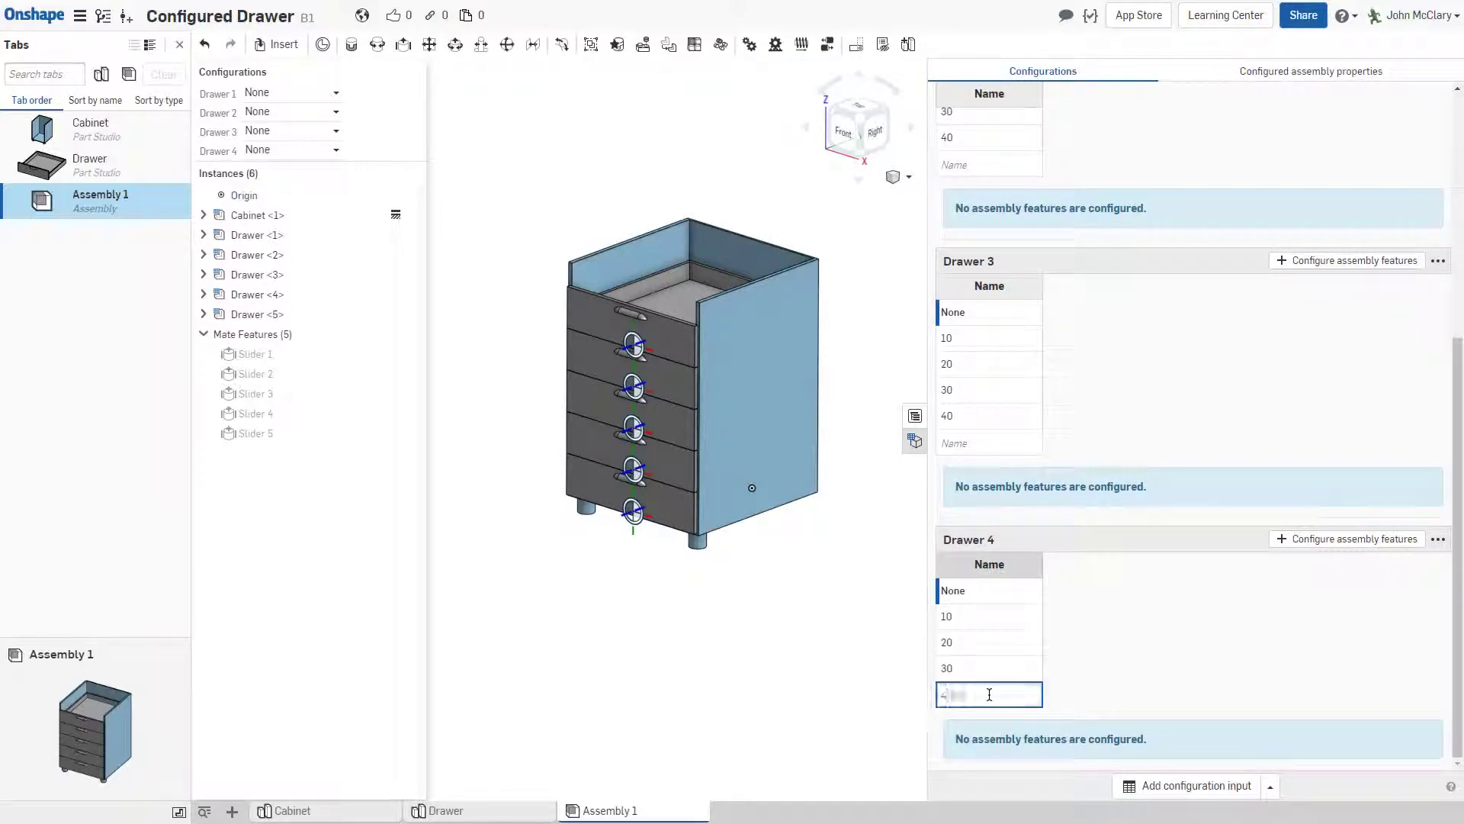
pyautogui.write('40')
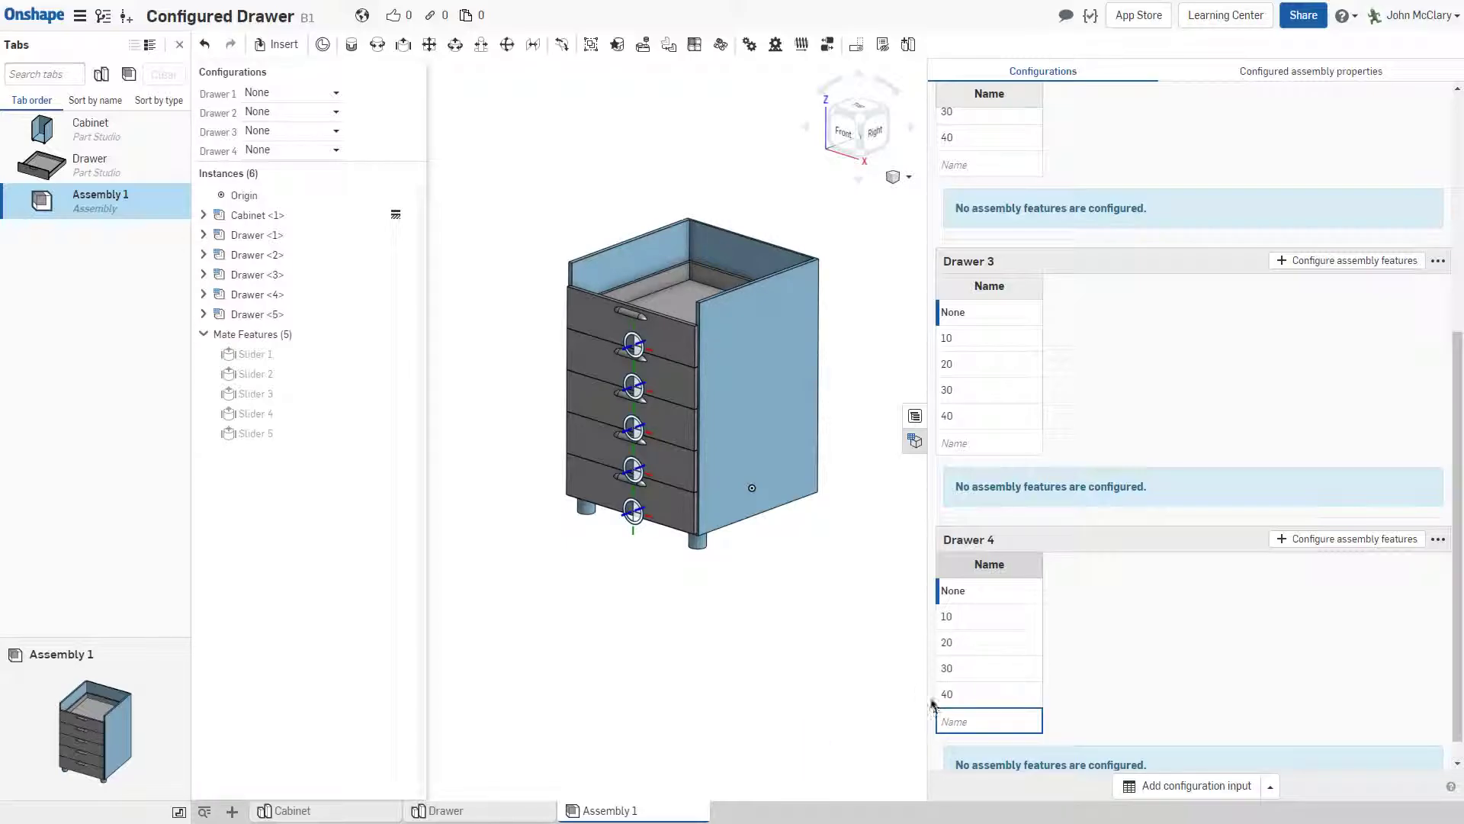
pyautogui.press('Return')
# Add a fifth list configuration input and rename it Drawer 5
pyautogui.click(1190, 786)
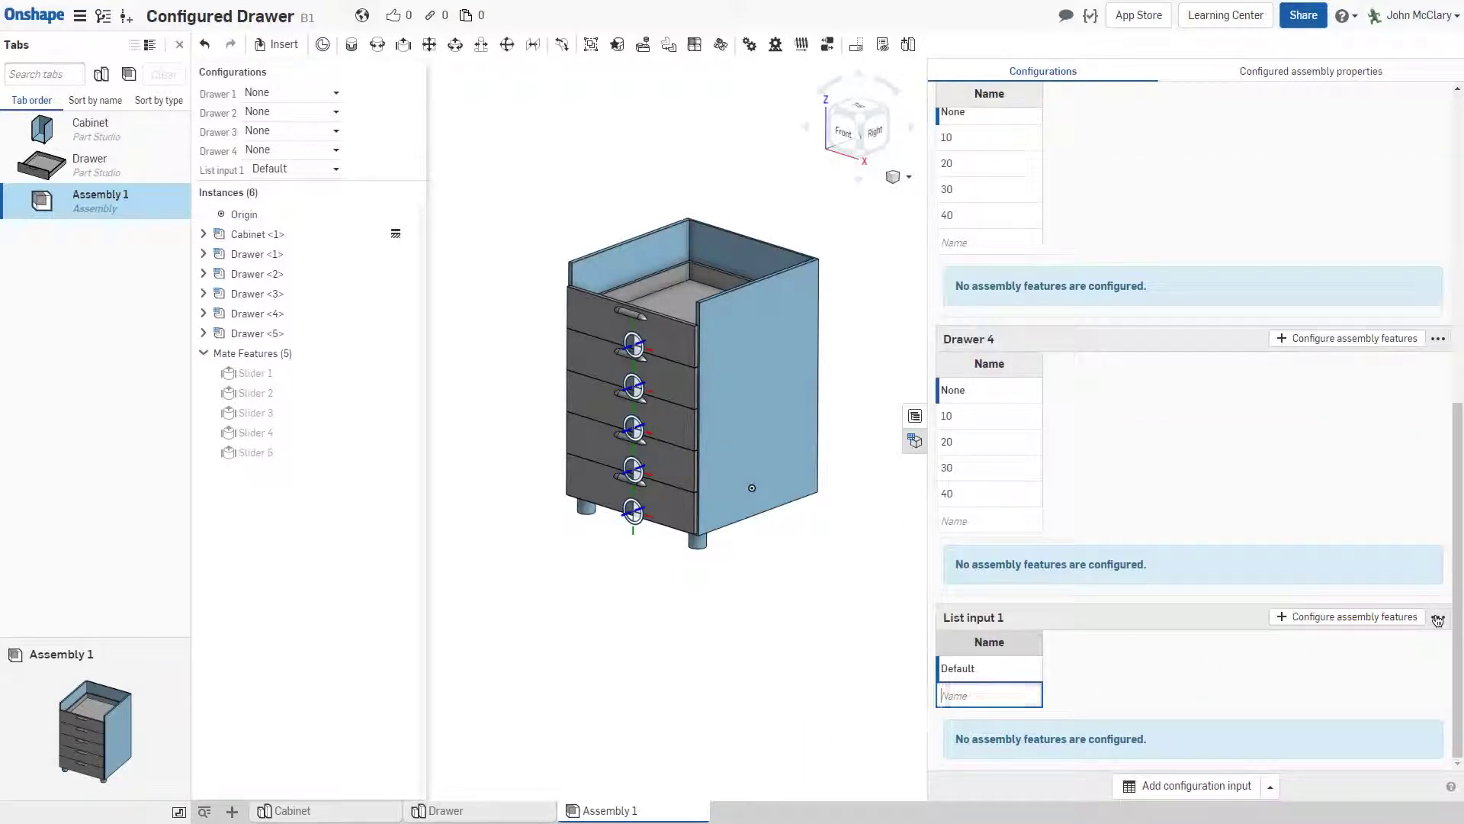
pyautogui.click(1438, 619)
pyautogui.click(1388, 581)
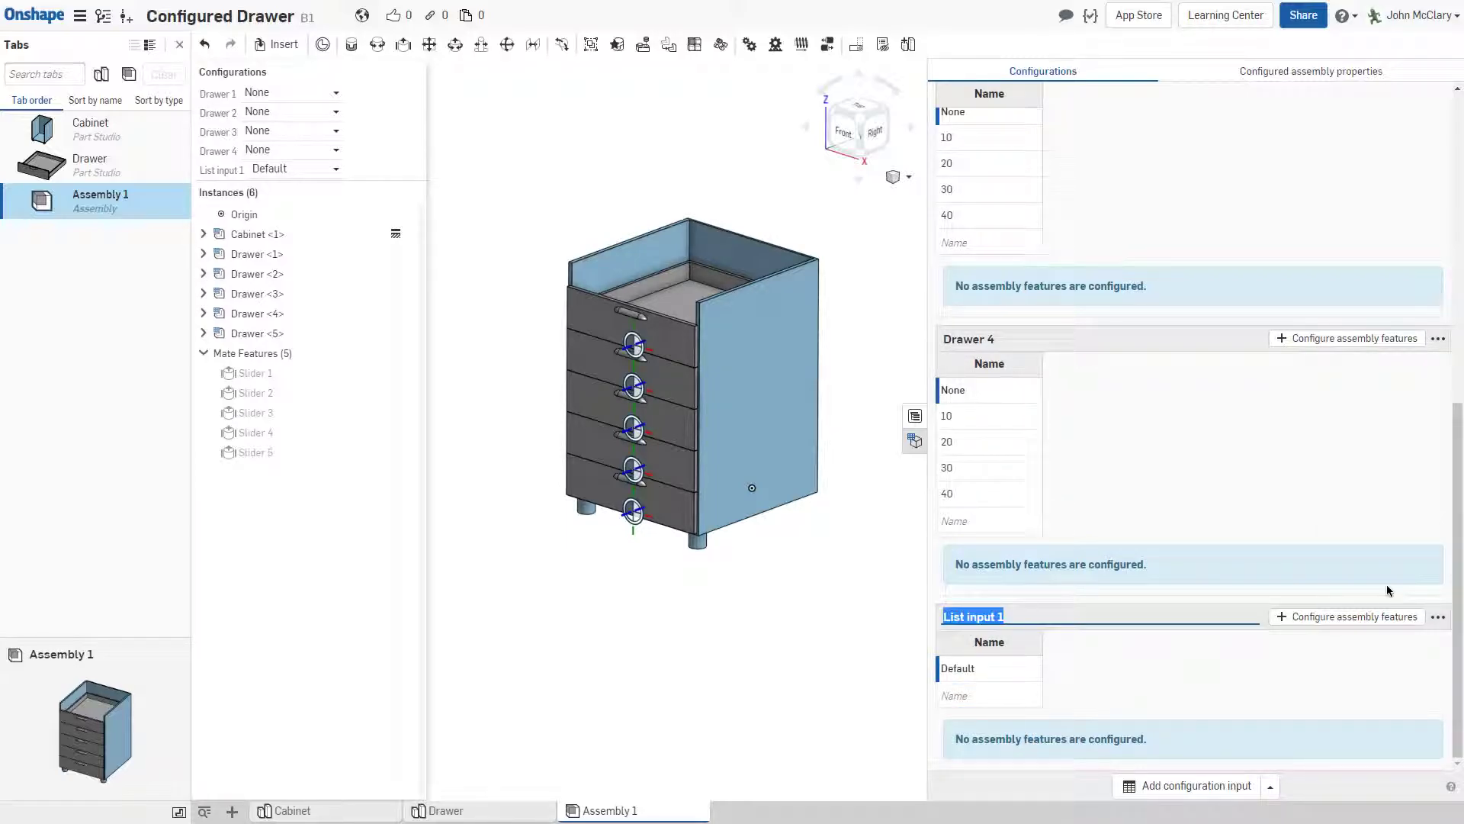
pyautogui.write('Drawer 5')
pyautogui.press('Return')
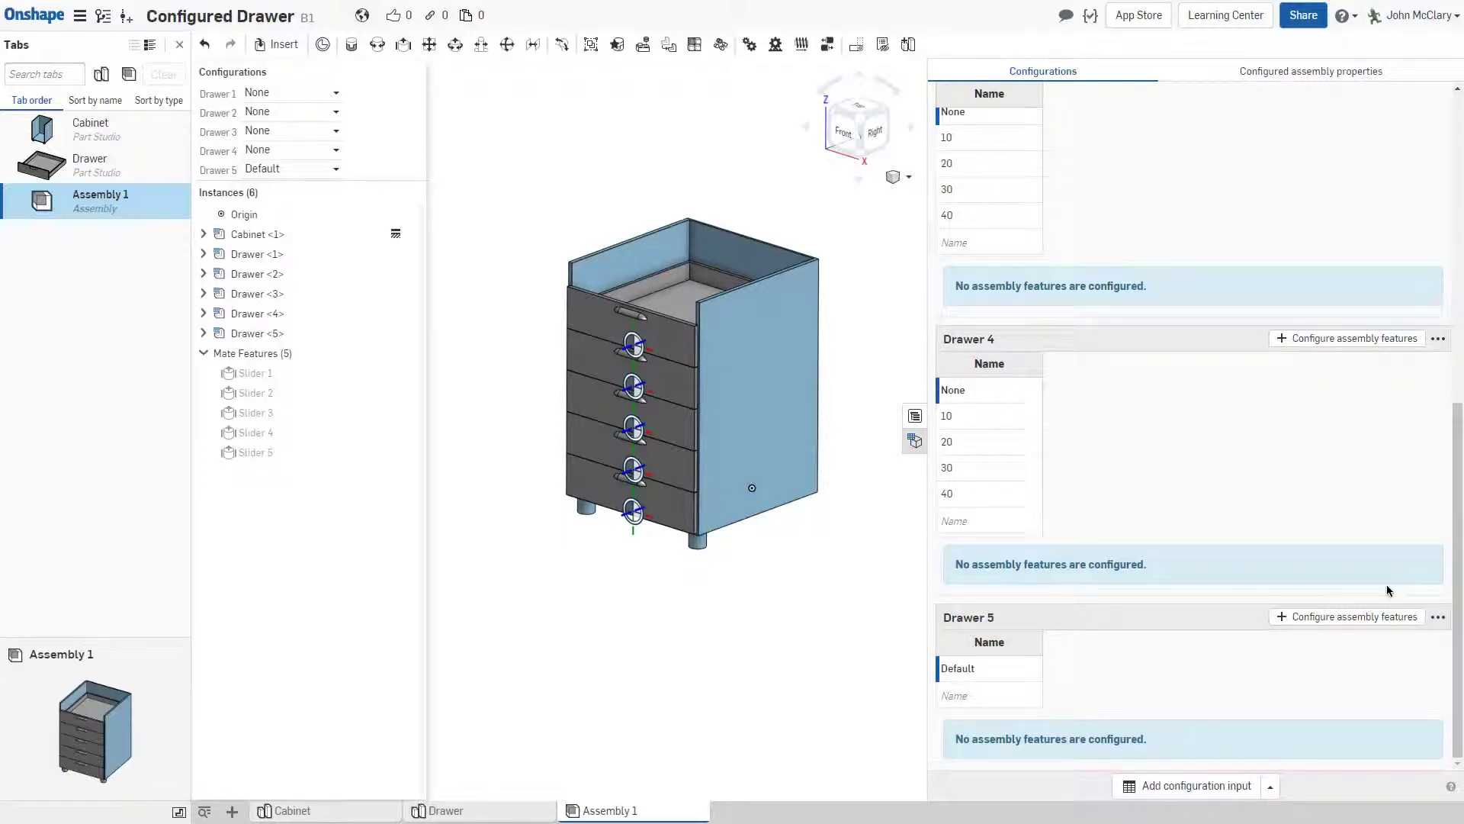
# Set the Drawer 5 input's options to None, 10, 20, 30 and 40, and close the configuration tables
pyautogui.click(1031, 667)
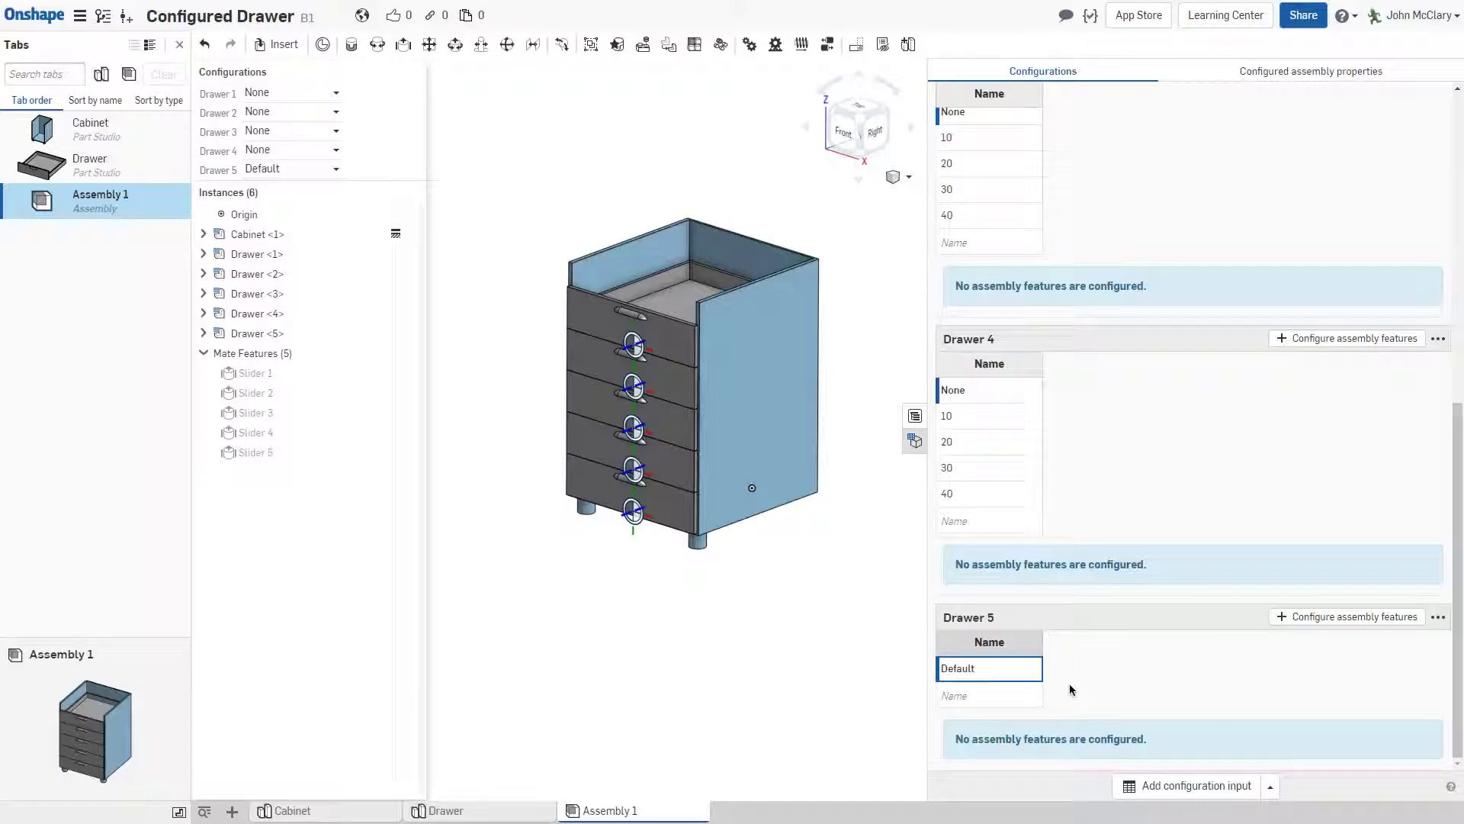
pyautogui.write('None')
pyautogui.press('Return')
pyautogui.write('10')
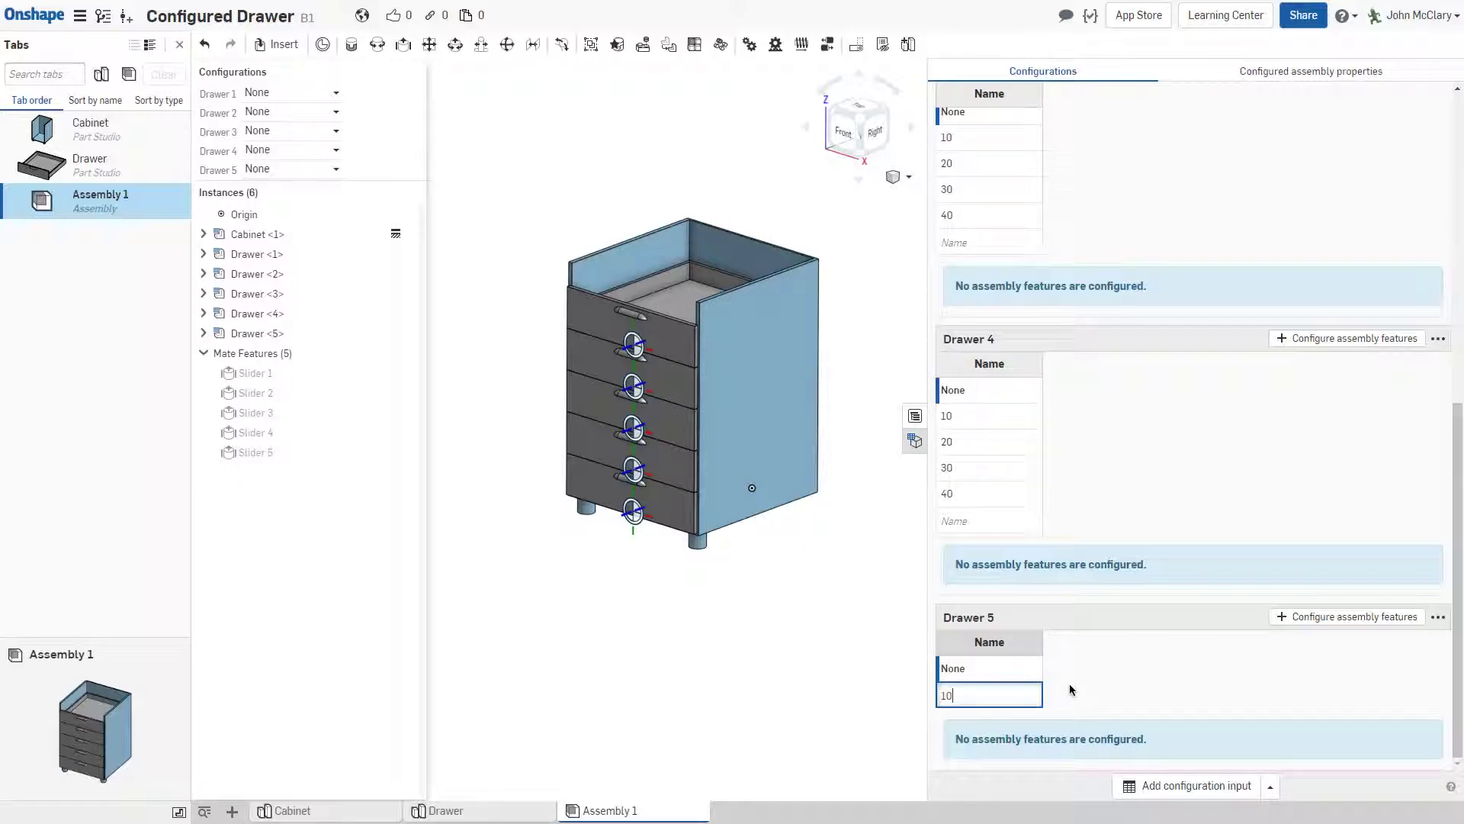
pyautogui.press('Return')
pyautogui.write('20')
pyautogui.press('Return')
pyautogui.write('30')
pyautogui.press('Return')
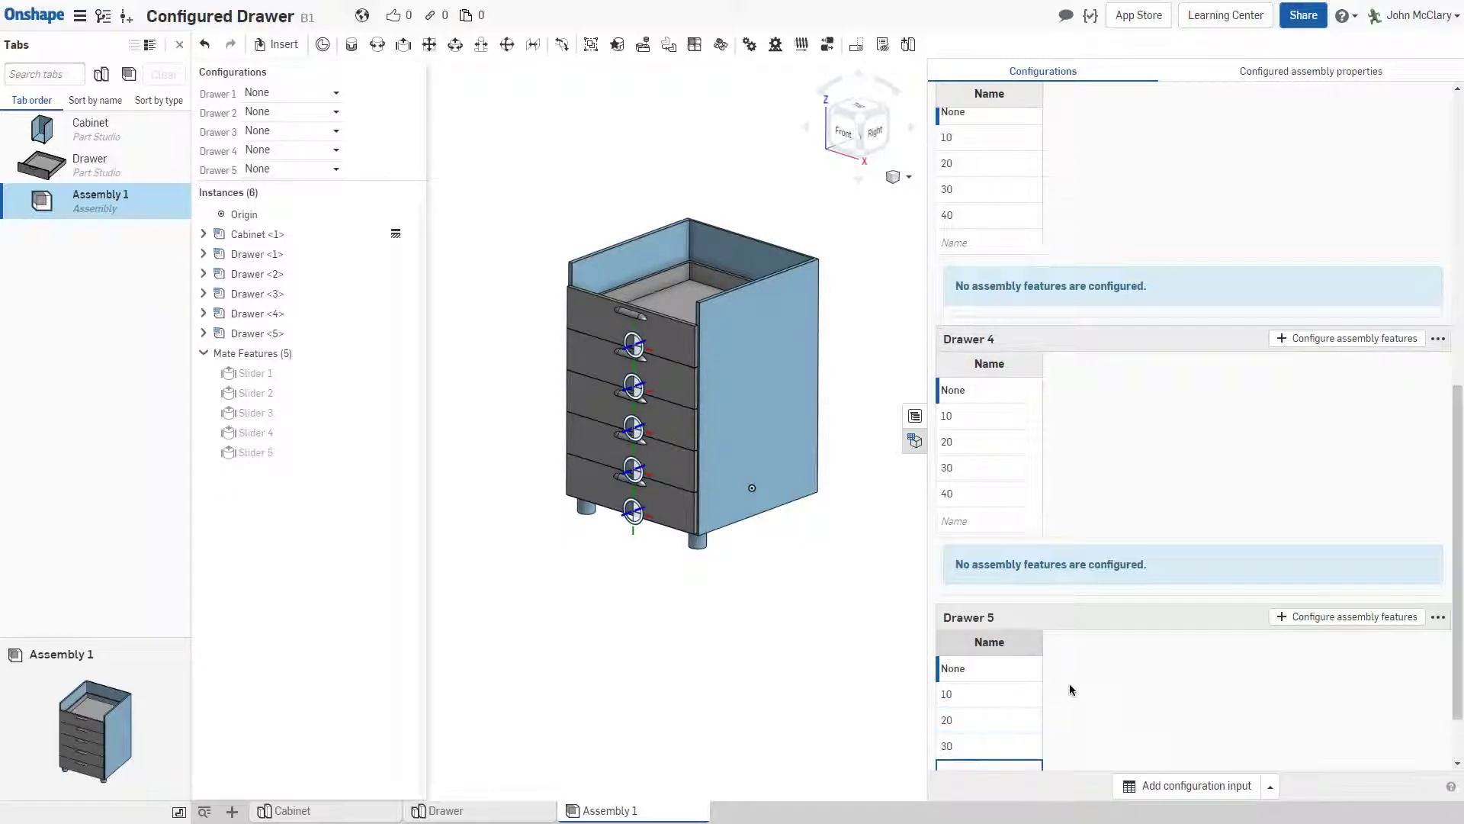
pyautogui.write('40')
pyautogui.press('Return')
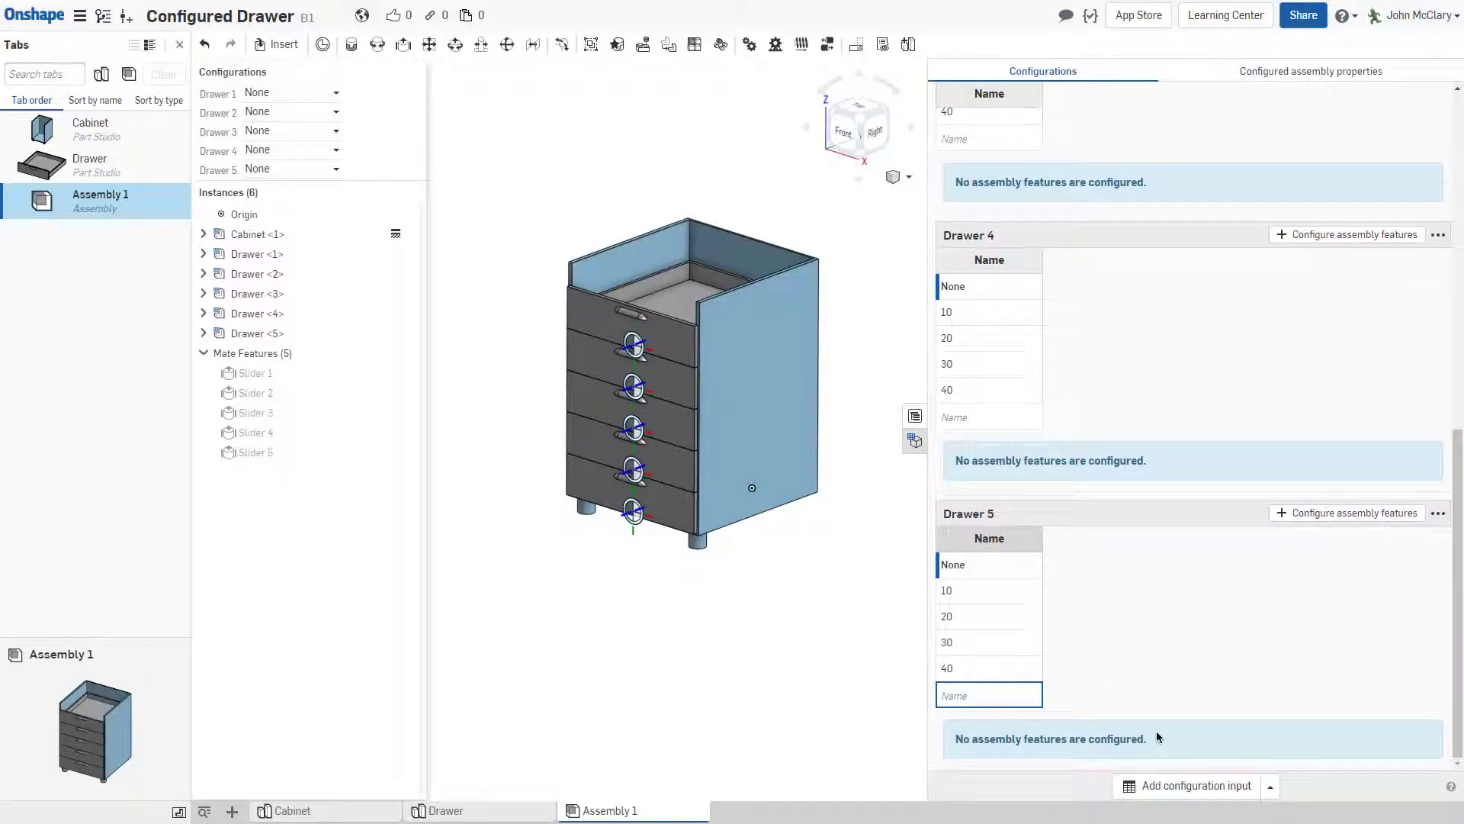
pyautogui.click(916, 445)
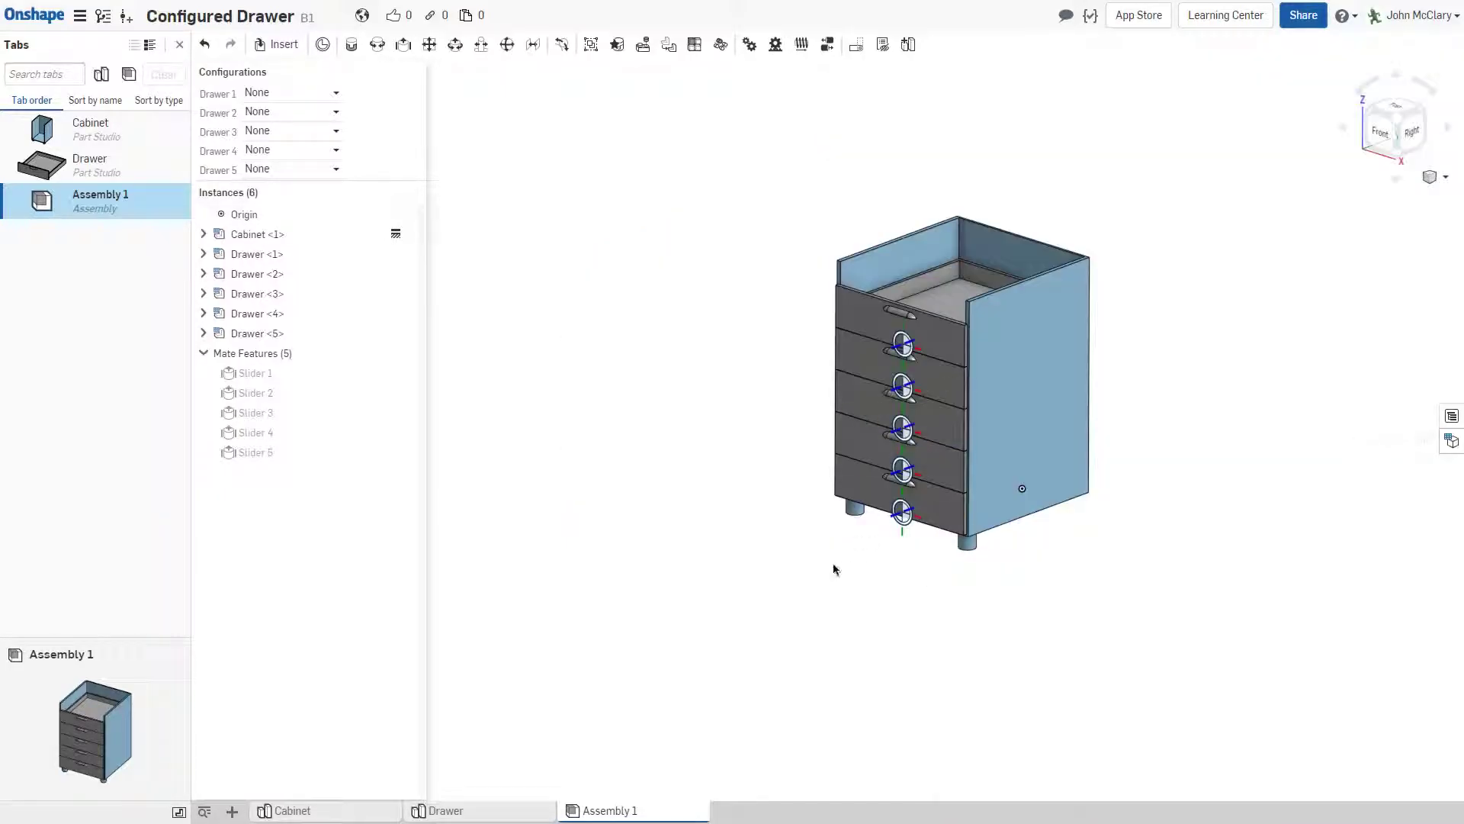
# Review the selectable options of the Drawer 4 and Drawer 1 configuration inputs
pyautogui.click(336, 151)
pyautogui.click(303, 182)
pyautogui.scroll(3, 976, 305)
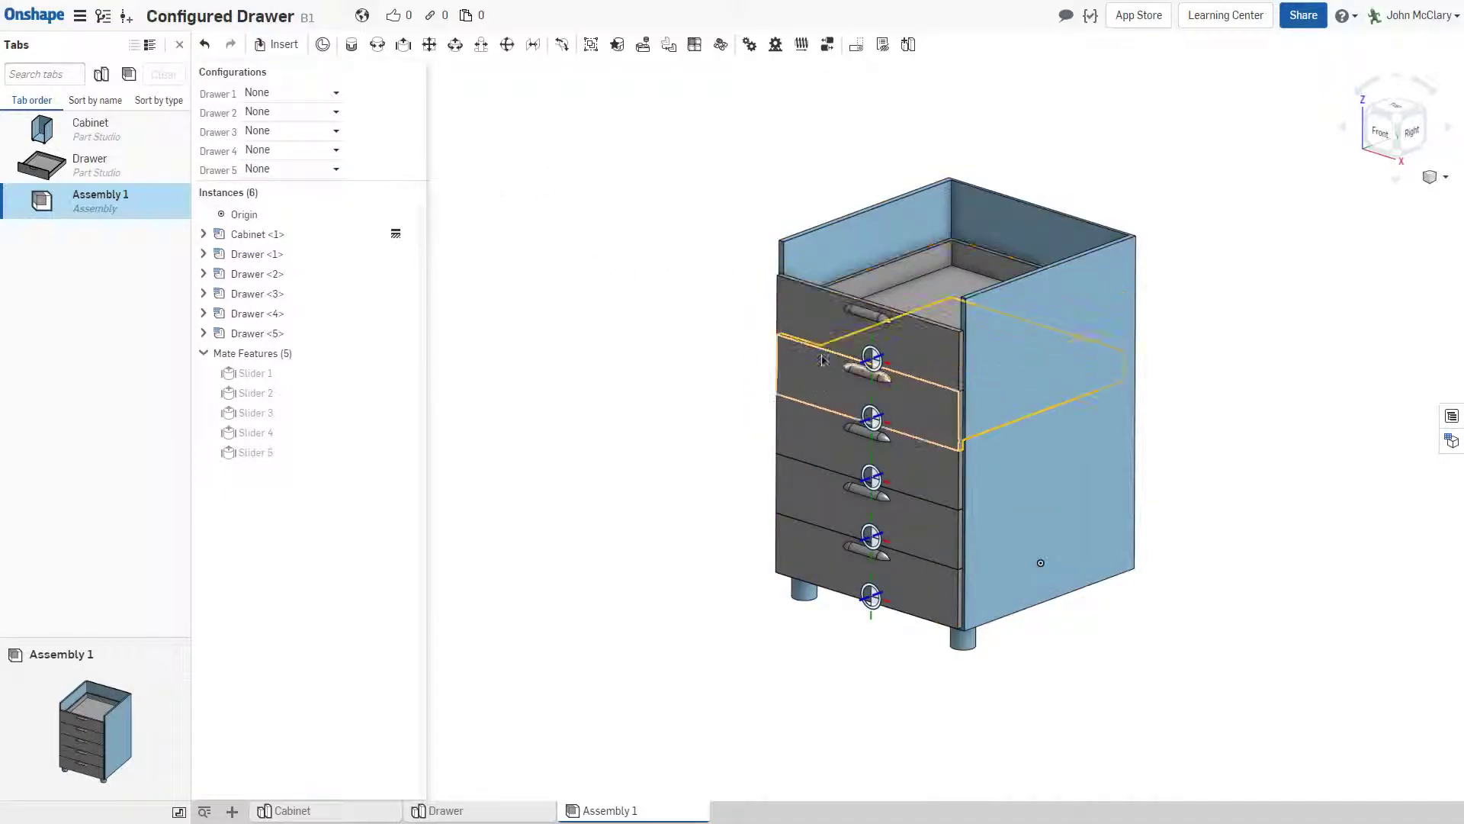
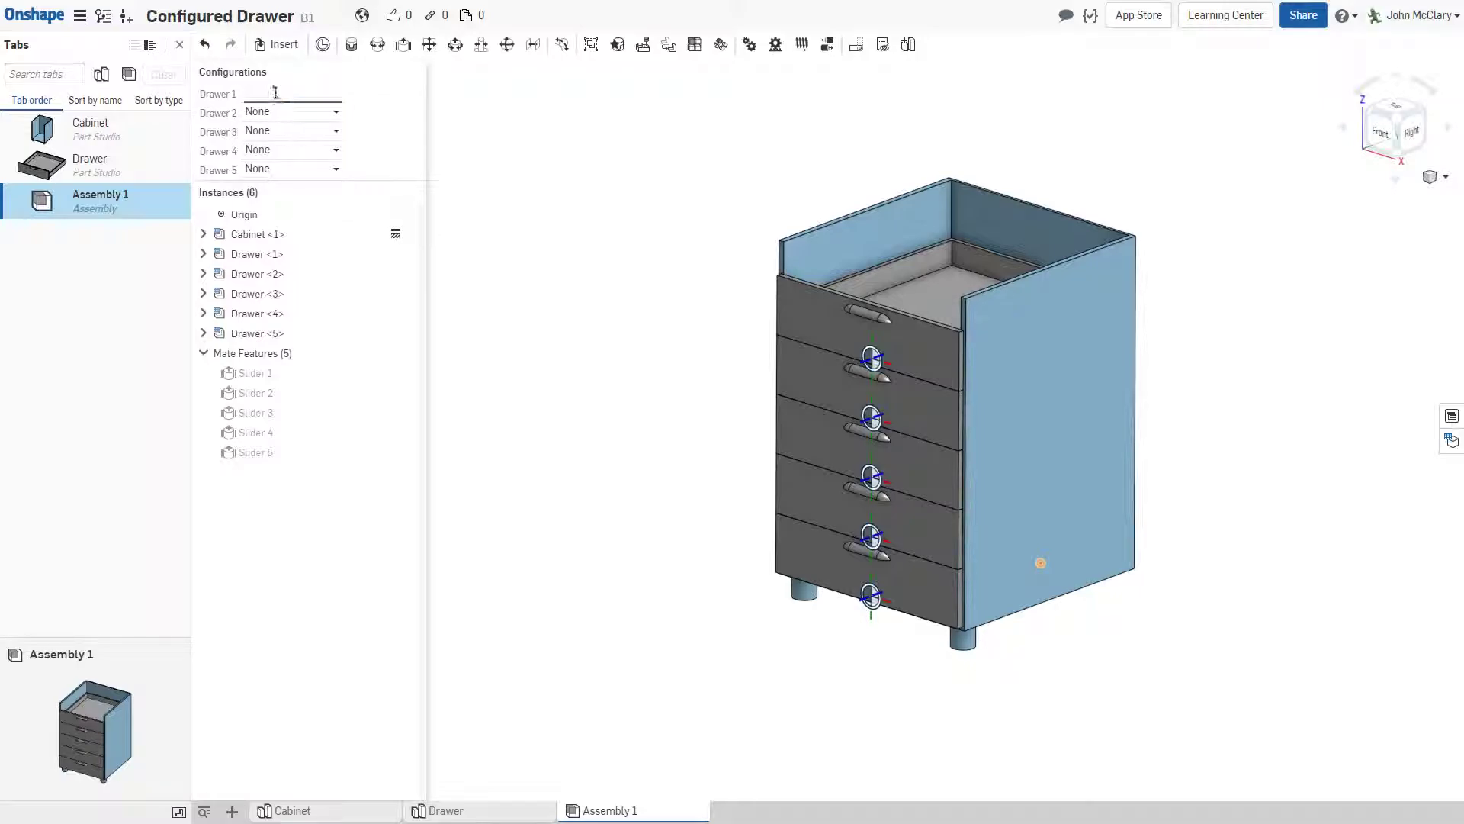
pyautogui.click(277, 98)
pyautogui.click(482, 251)
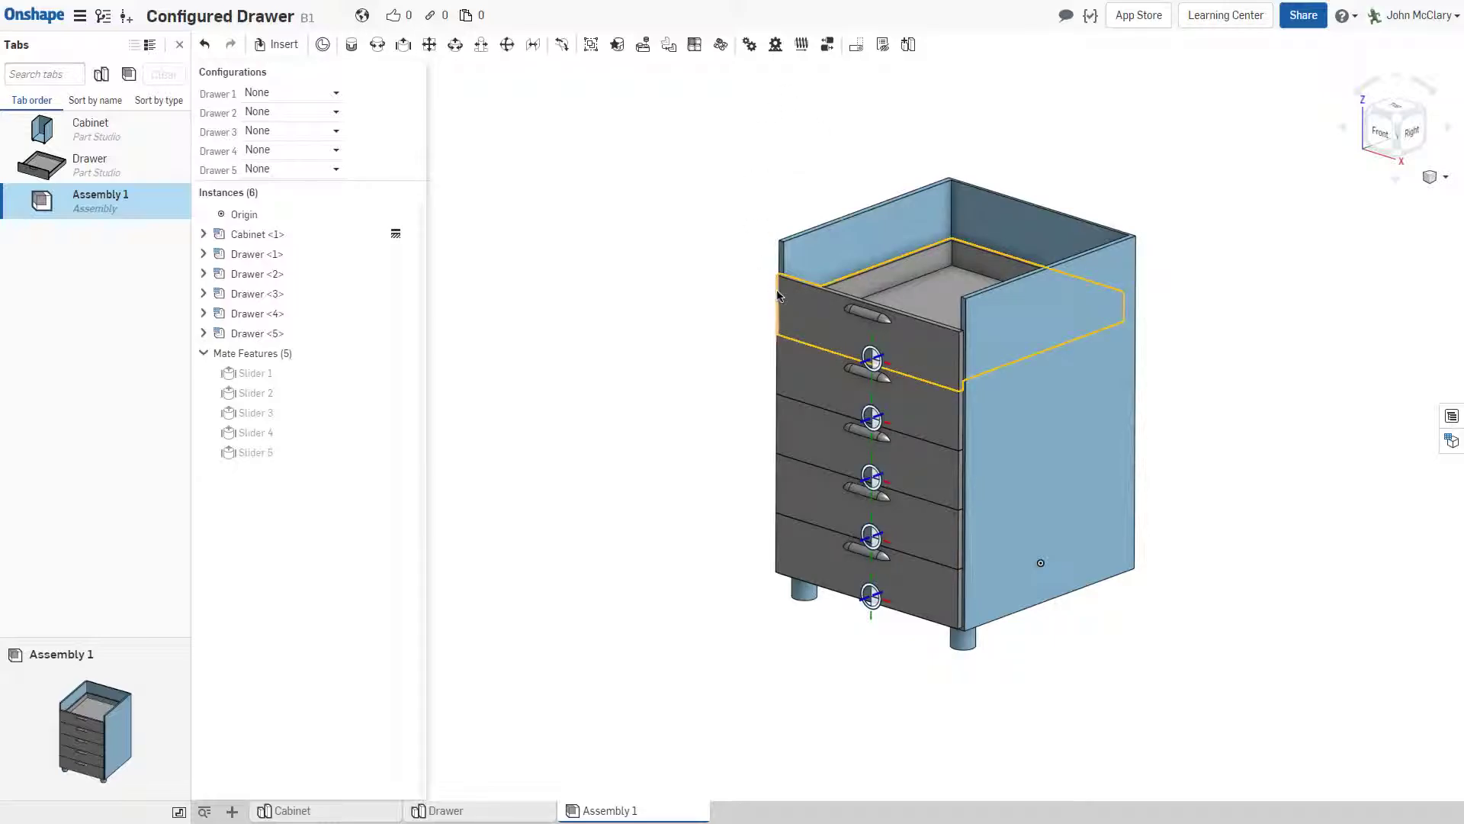
# Configure the suppression of the Slider 1 mate in the Drawer 1 configuration input
pyautogui.rightClick(281, 373)
pyautogui.moveTo(359, 503)
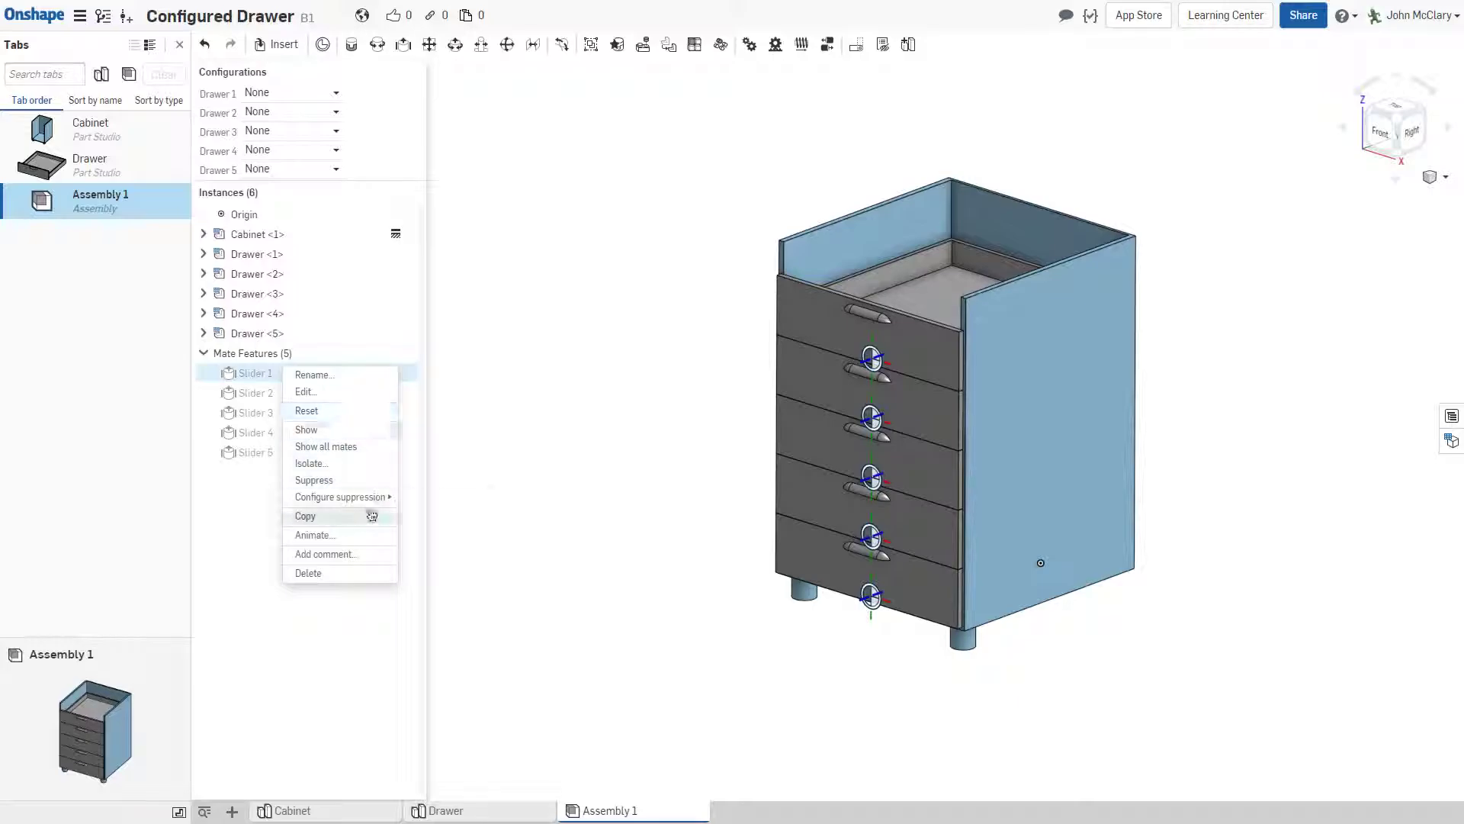
pyautogui.click(432, 504)
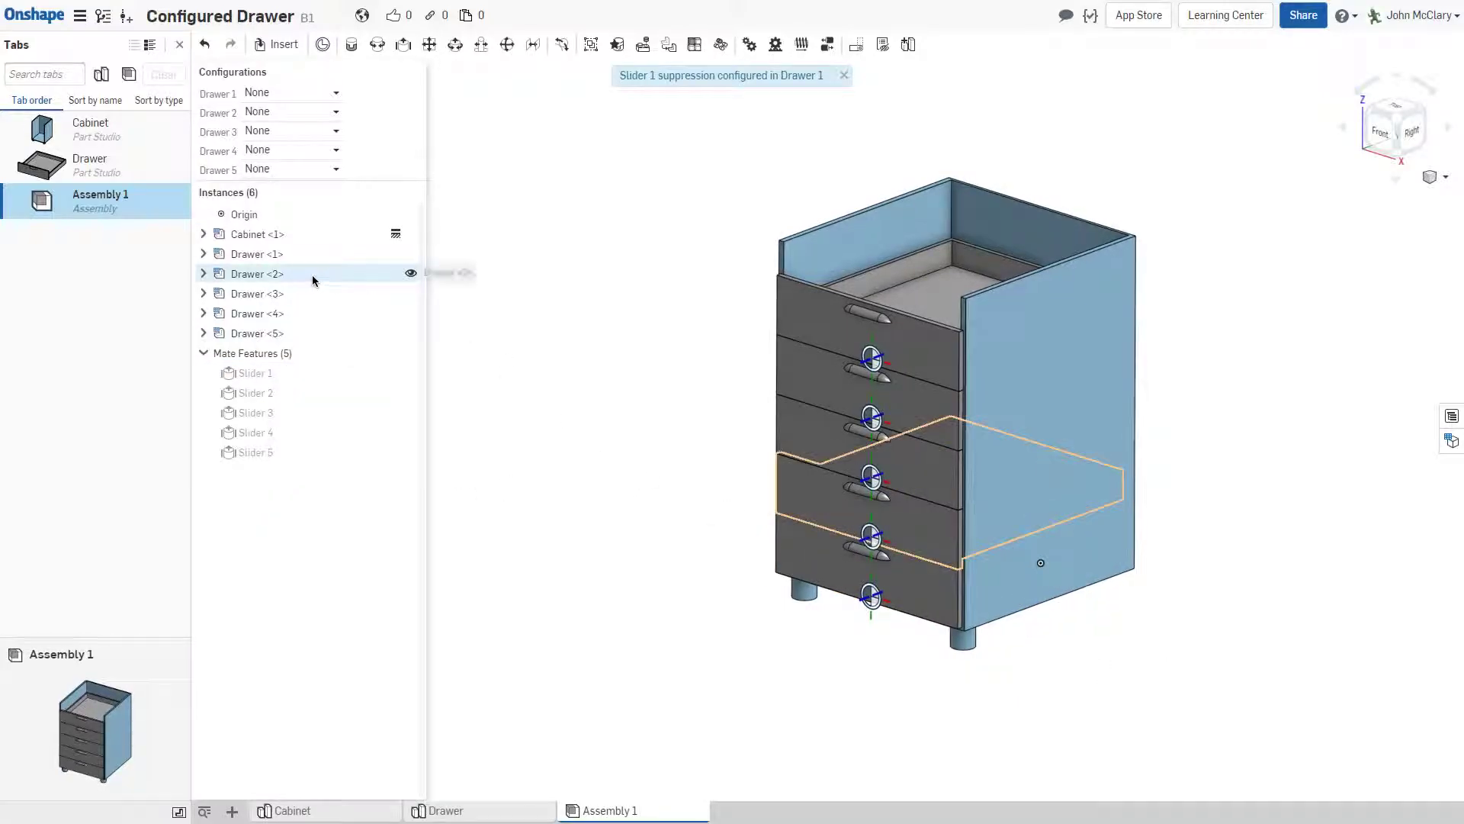
# Configure the suppression of mates Slider 2, Slider 3, Slider 4 and Slider 5 in the matching Drawer 2 to Drawer 5 inputs
pyautogui.rightClick(260, 395)
pyautogui.moveTo(333, 538)
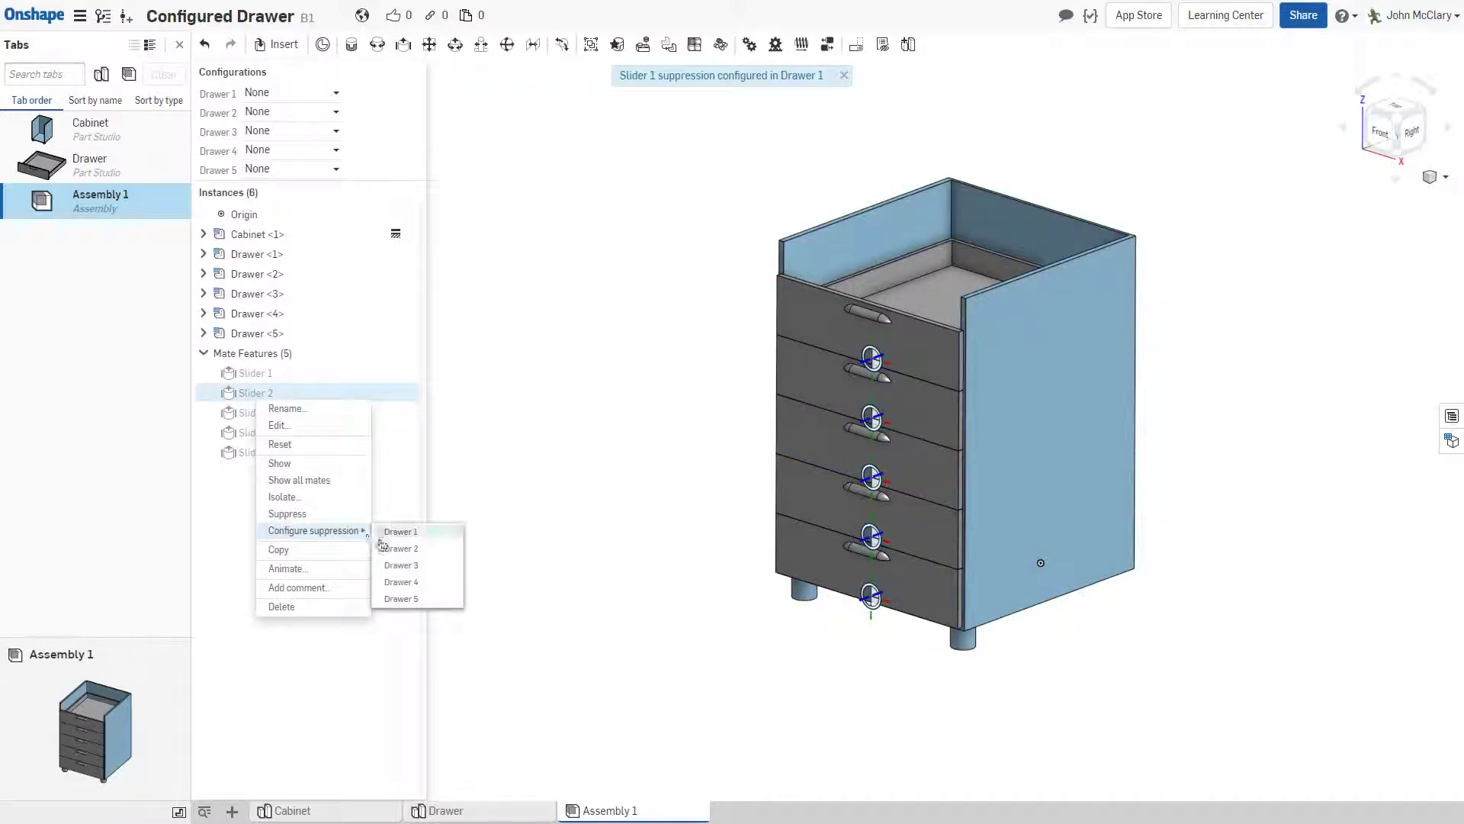
pyautogui.click(405, 541)
pyautogui.rightClick(268, 421)
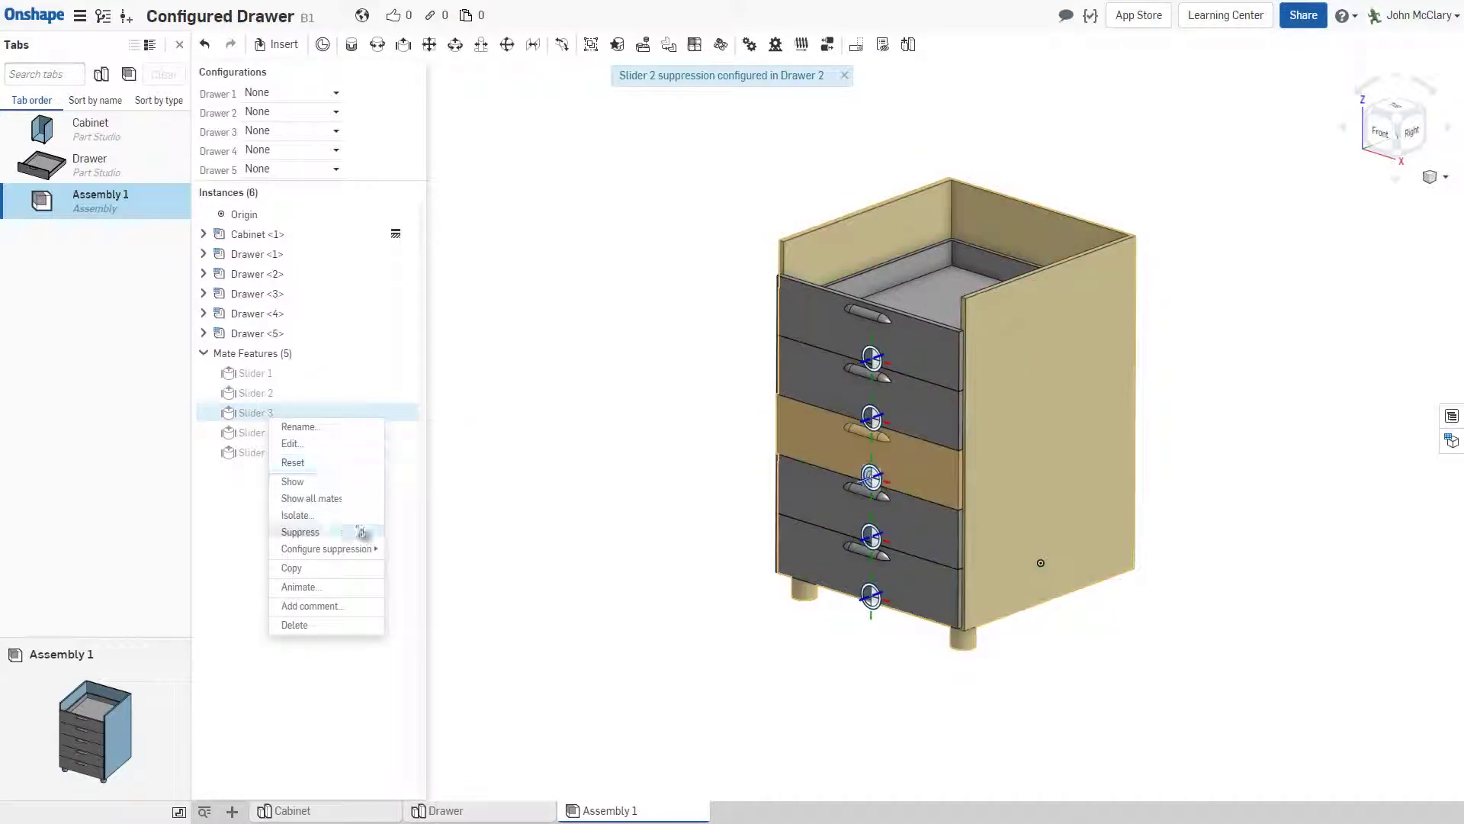
pyautogui.click(429, 584)
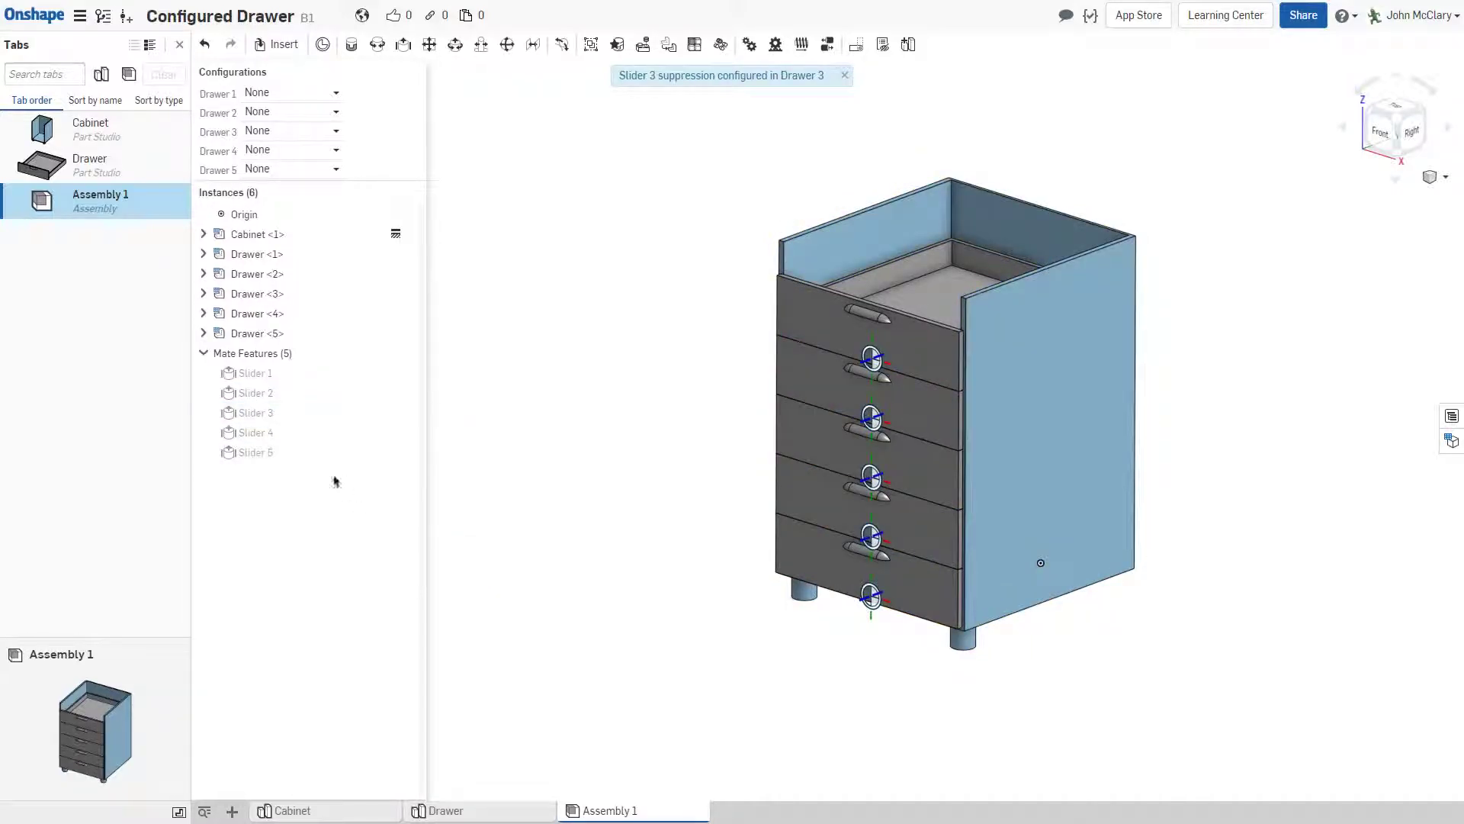
pyautogui.rightClick(298, 436)
pyautogui.moveTo(370, 576)
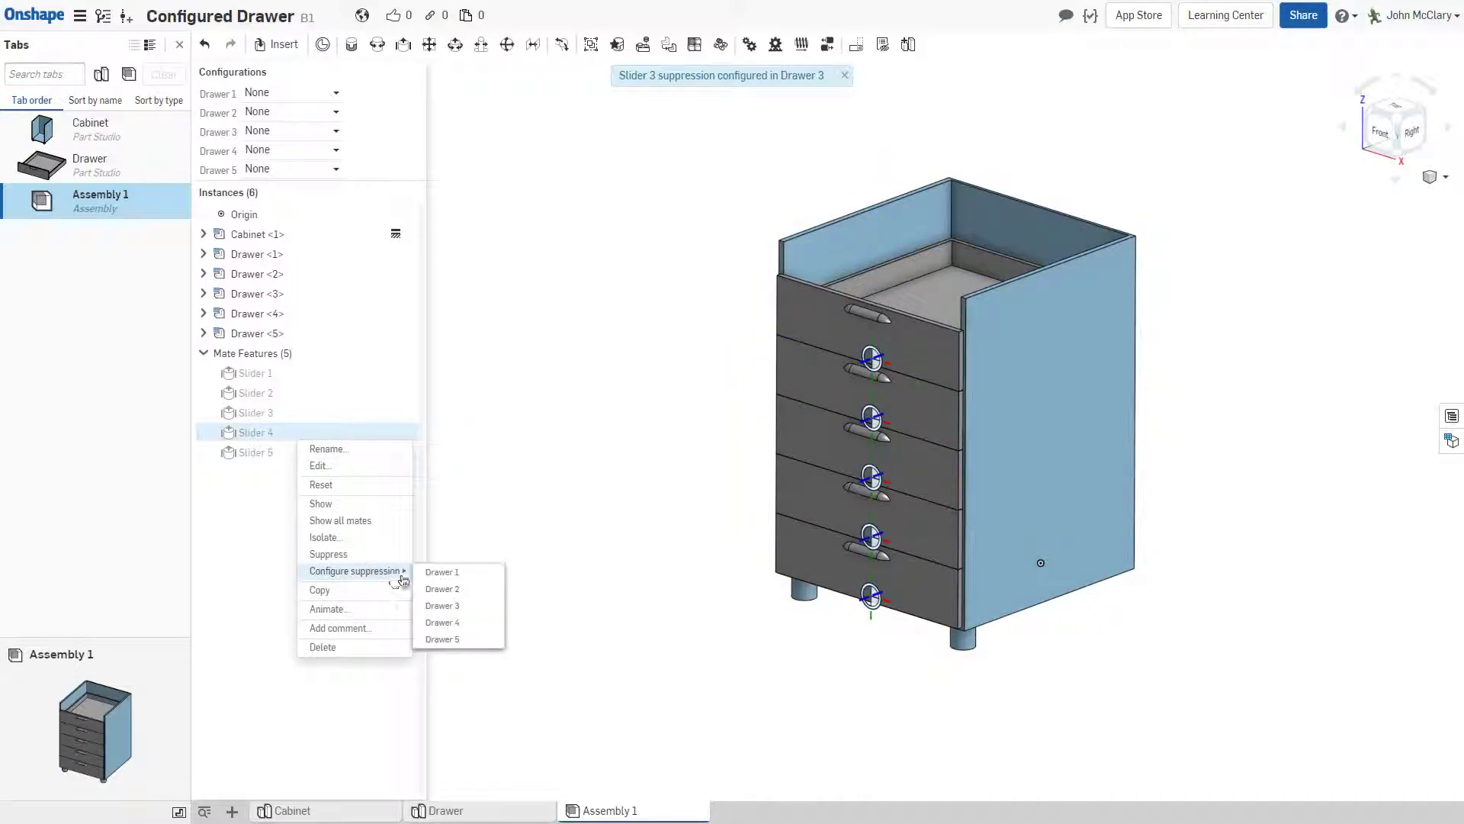
pyautogui.click(458, 623)
pyautogui.rightClick(262, 460)
pyautogui.moveTo(337, 595)
pyautogui.click(444, 664)
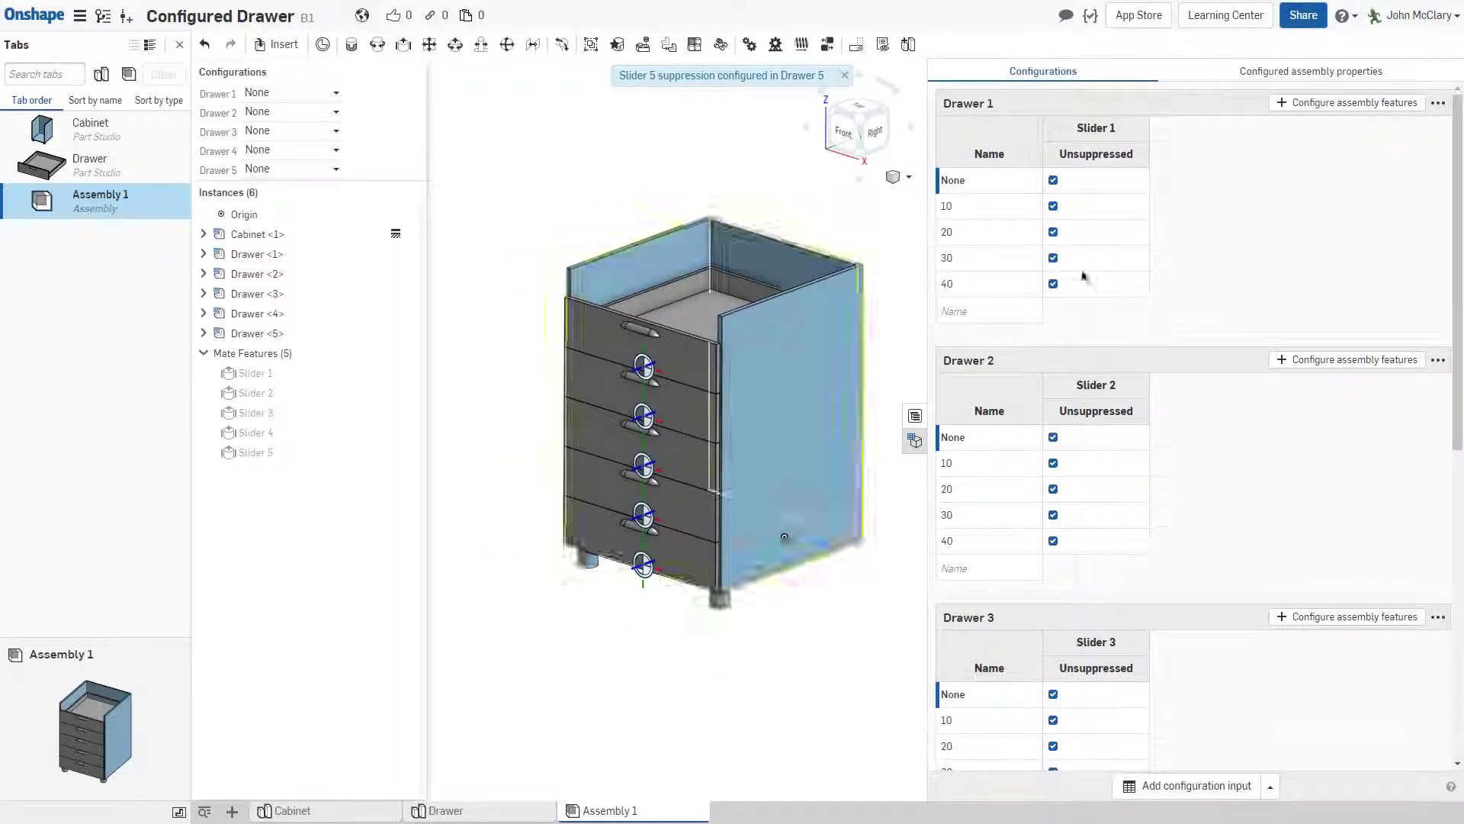
# Suppress each slider mate for the None option in all five drawer configuration tables, and close the tables
pyautogui.click(1053, 180)
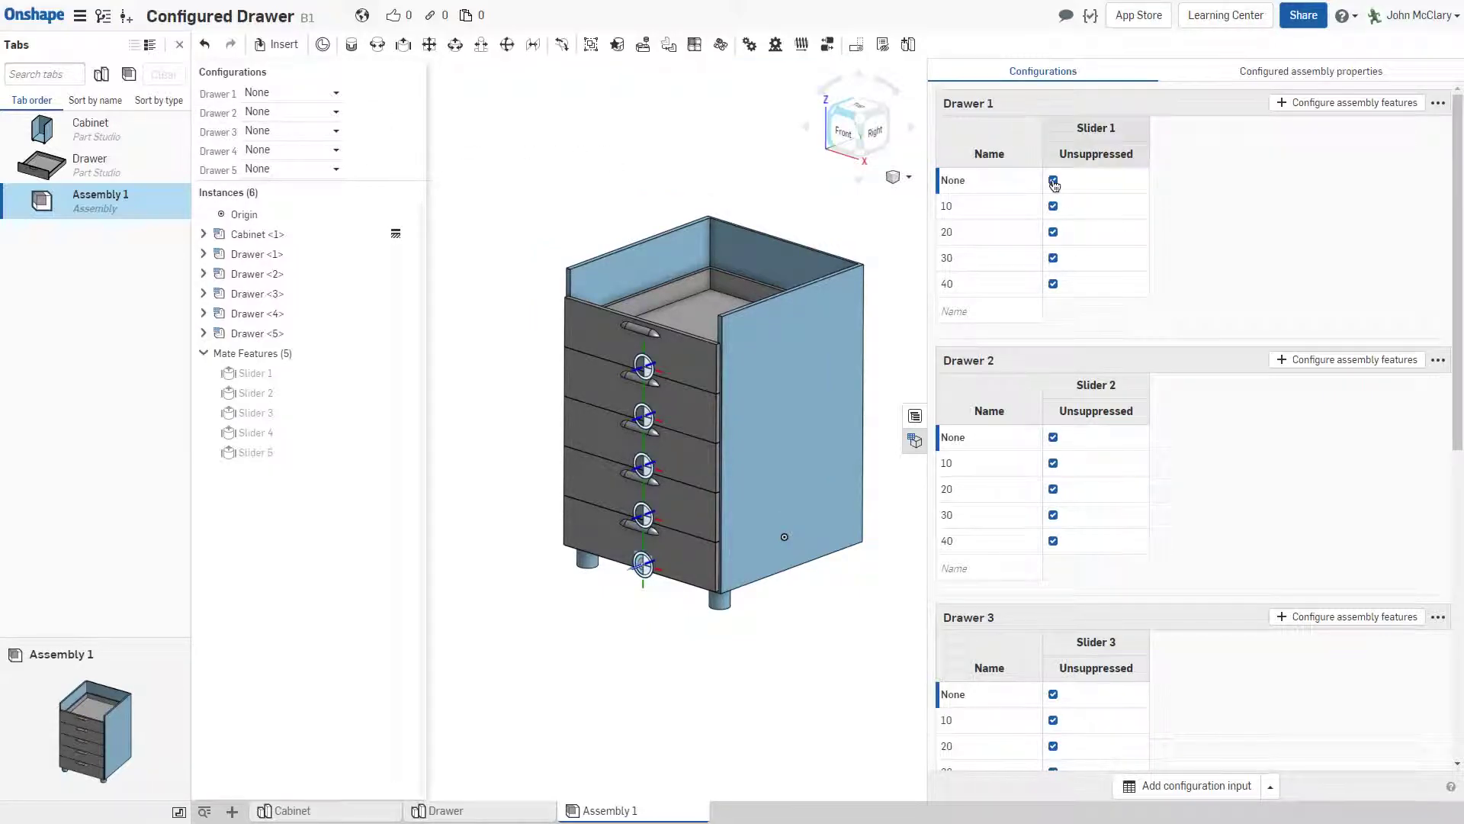
pyautogui.click(1056, 439)
pyautogui.scroll(-2, 1142, 481)
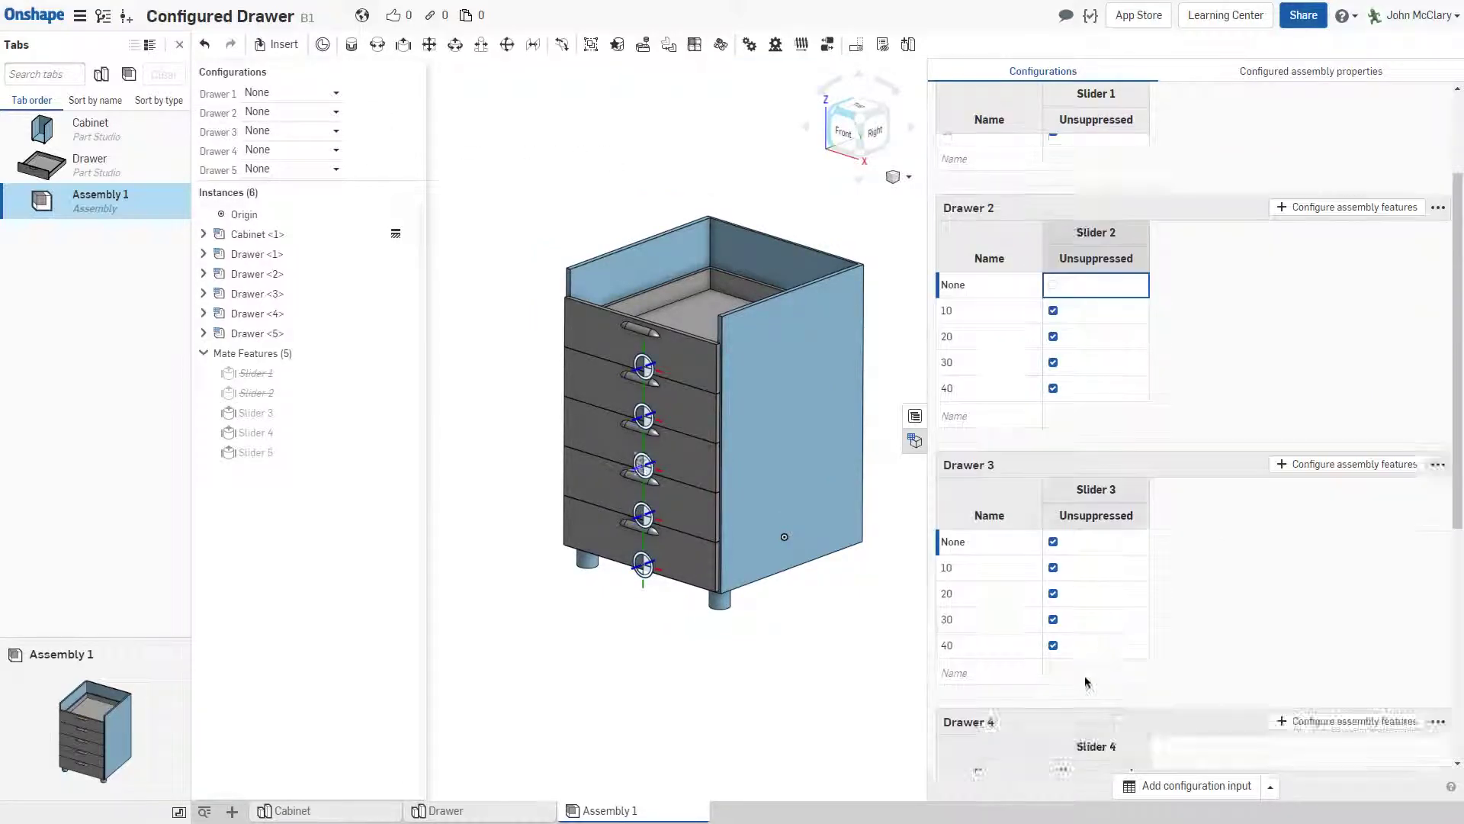
pyautogui.click(1062, 543)
pyautogui.scroll(-3, 1067, 564)
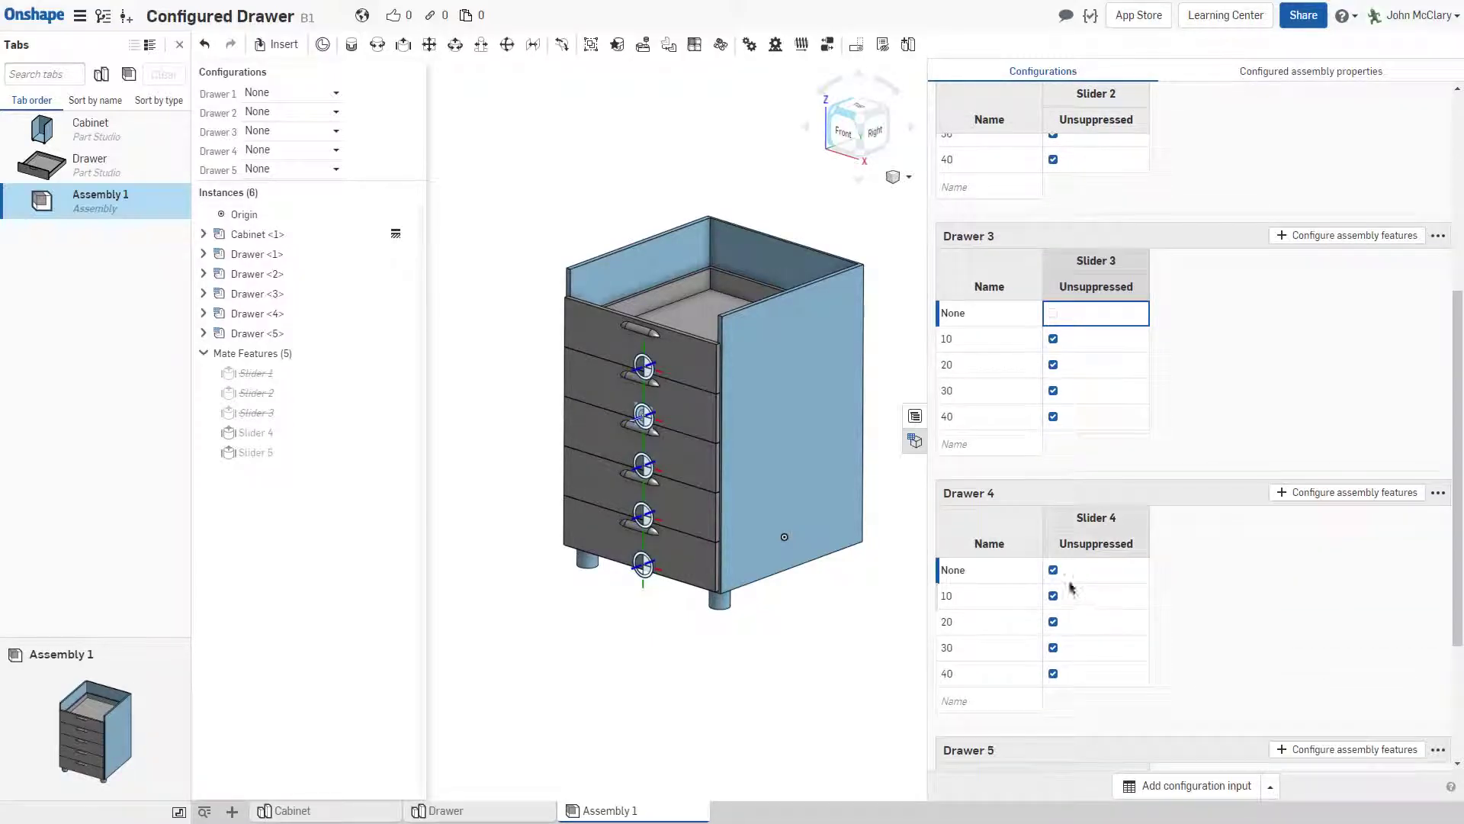
pyautogui.click(1053, 571)
pyautogui.scroll(-3, 1058, 577)
pyautogui.click(1053, 612)
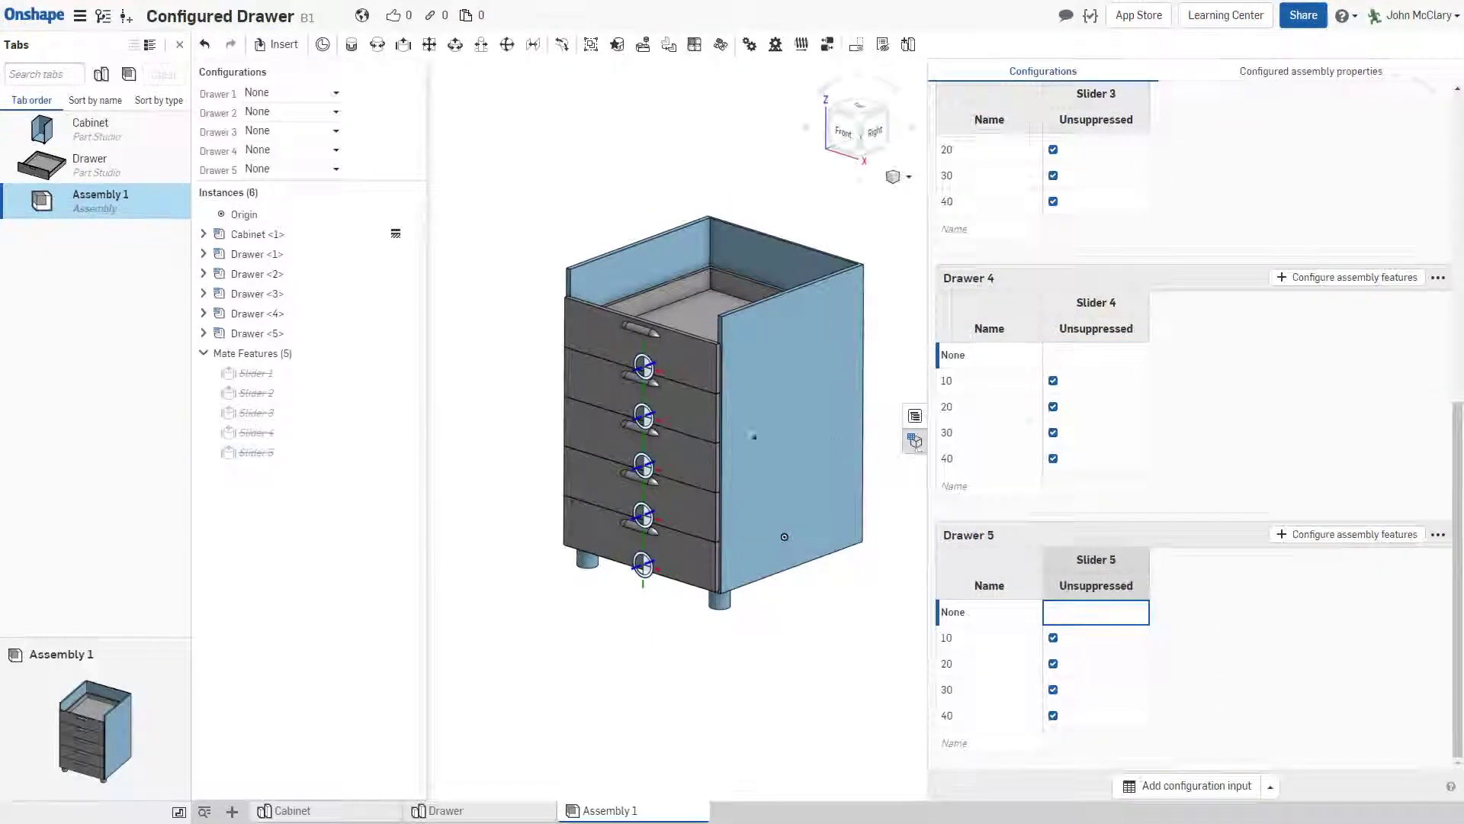
pyautogui.click(915, 441)
pyautogui.scroll(-1, 719, 370)
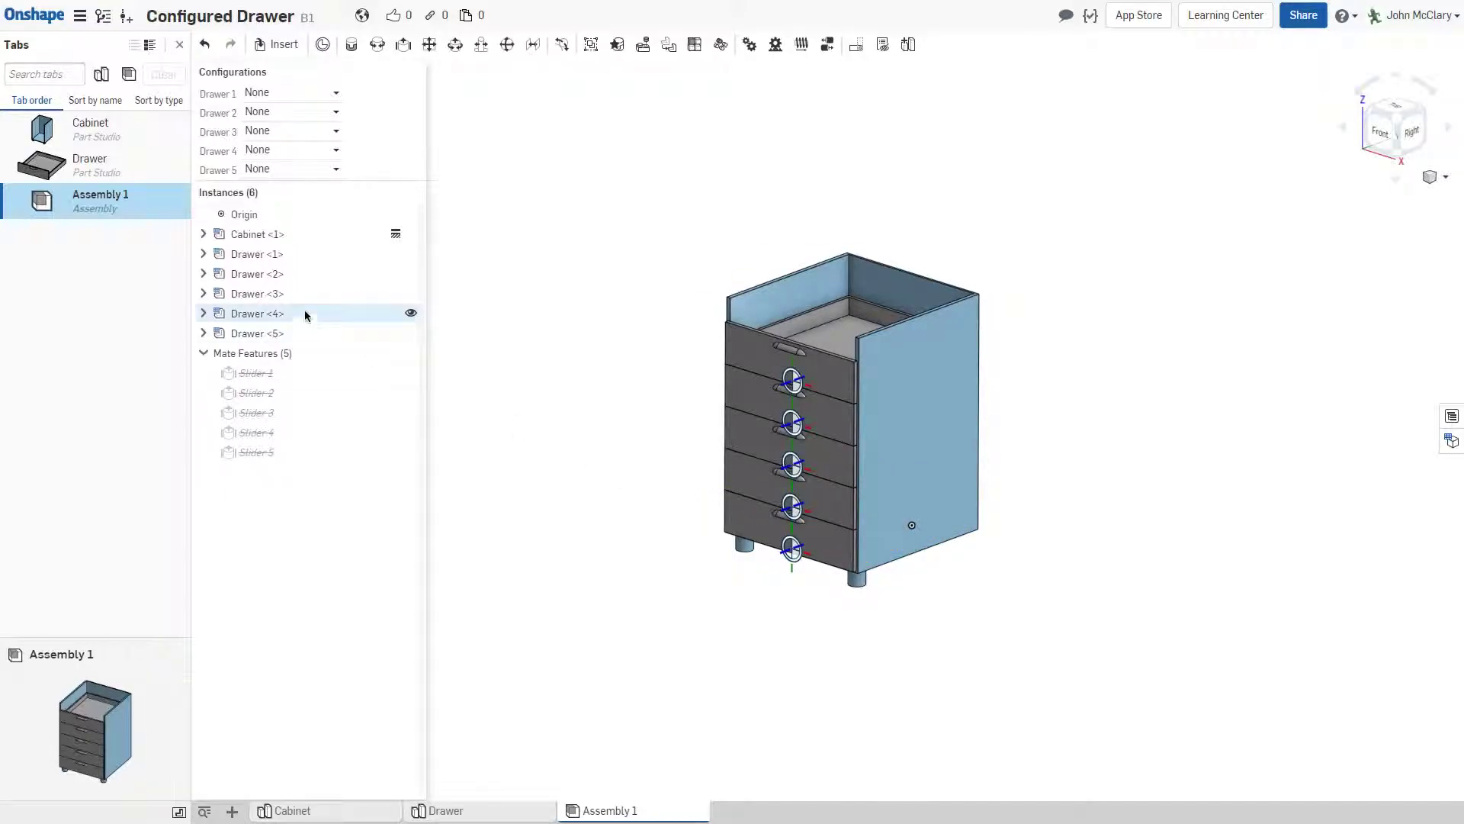
# Try unsuppressing the Slider 1 mate while suppressing the Drawer <1> instance
pyautogui.rightClick(292, 374)
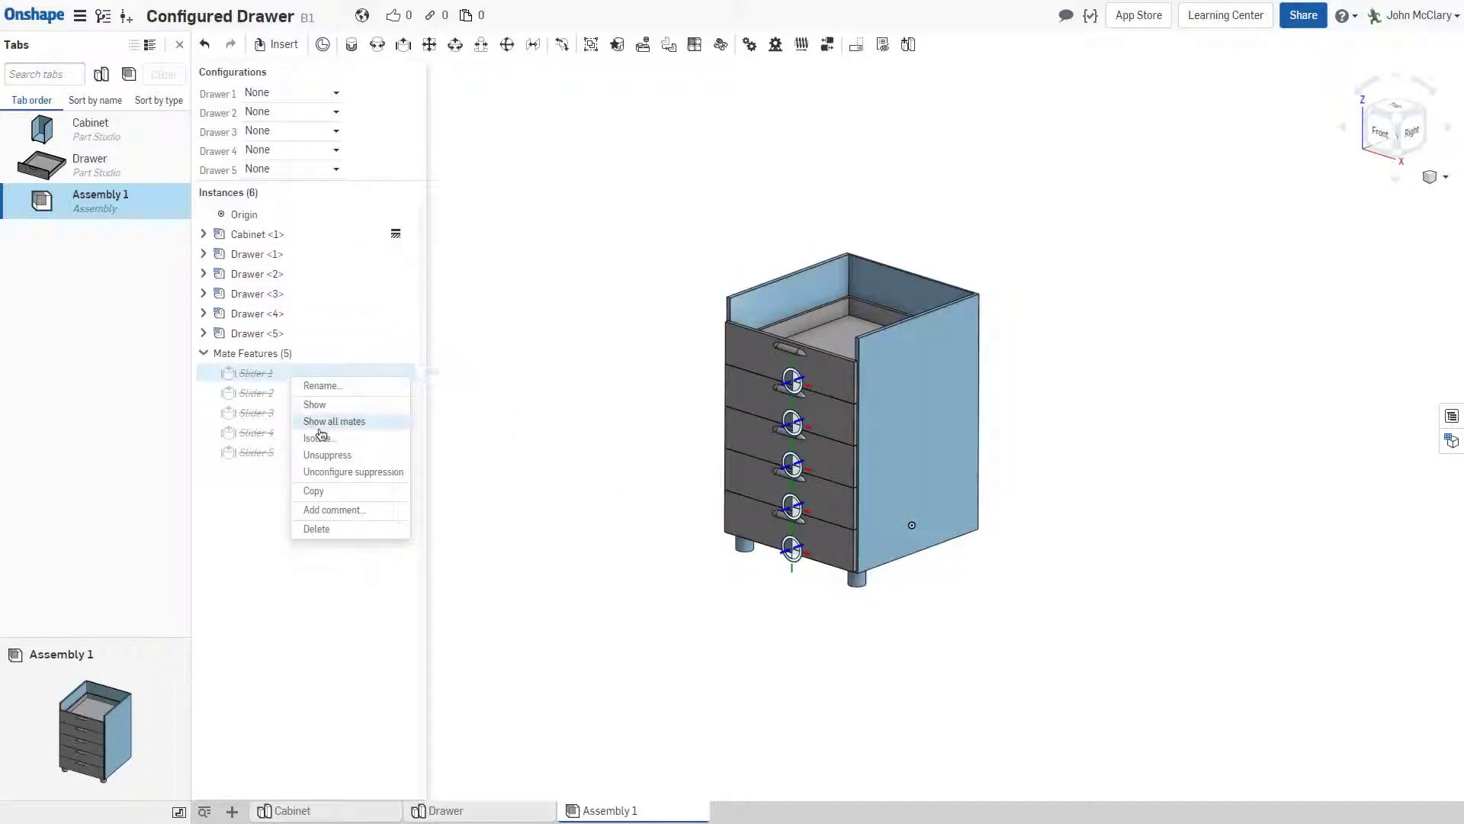
pyautogui.click(395, 474)
pyautogui.rightClick(270, 260)
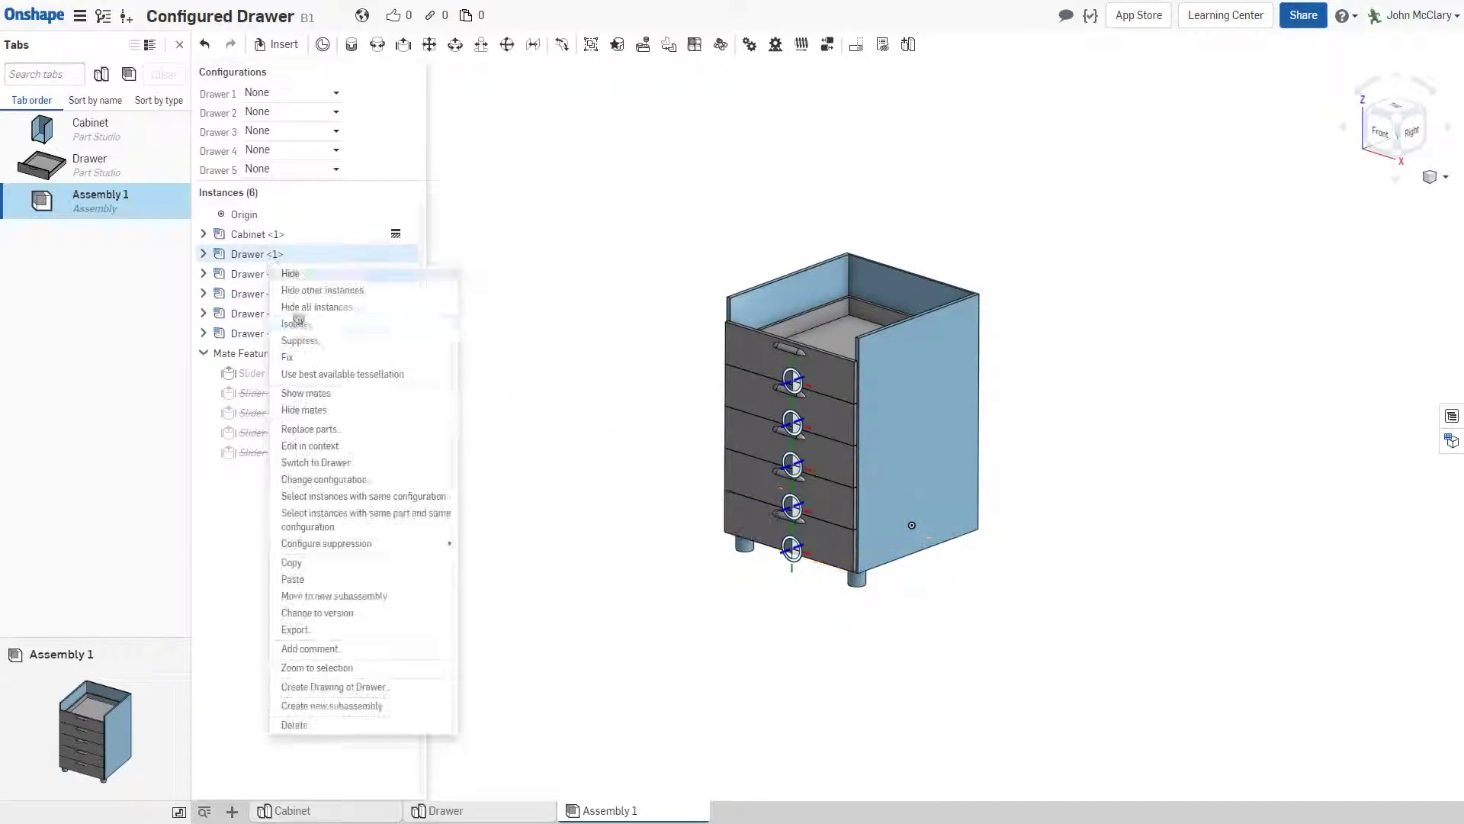
pyautogui.click(330, 349)
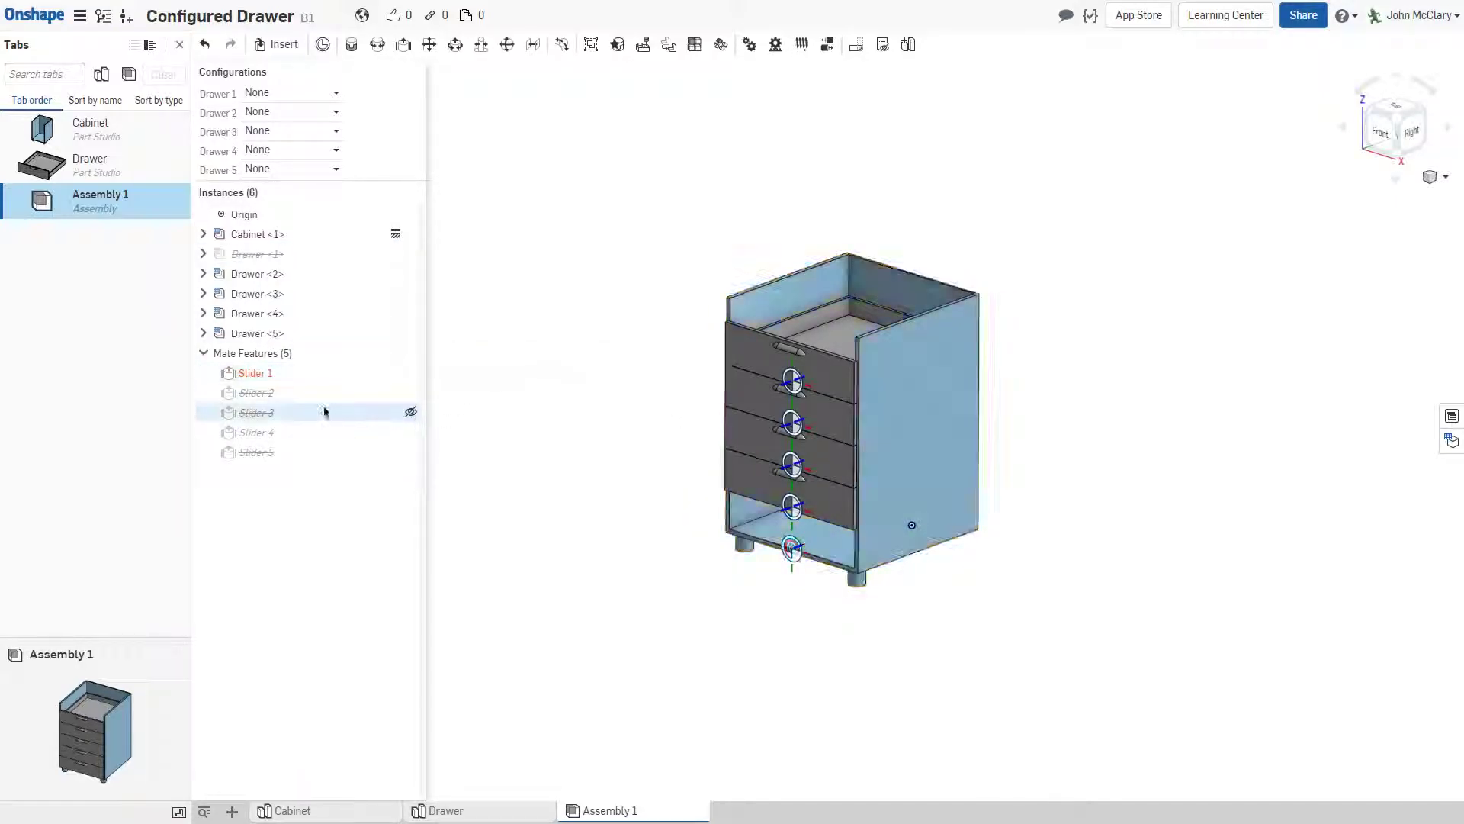
# Suppress the Slider 1 mate again and unsuppress the Drawer <1> instance
pyautogui.rightClick(320, 373)
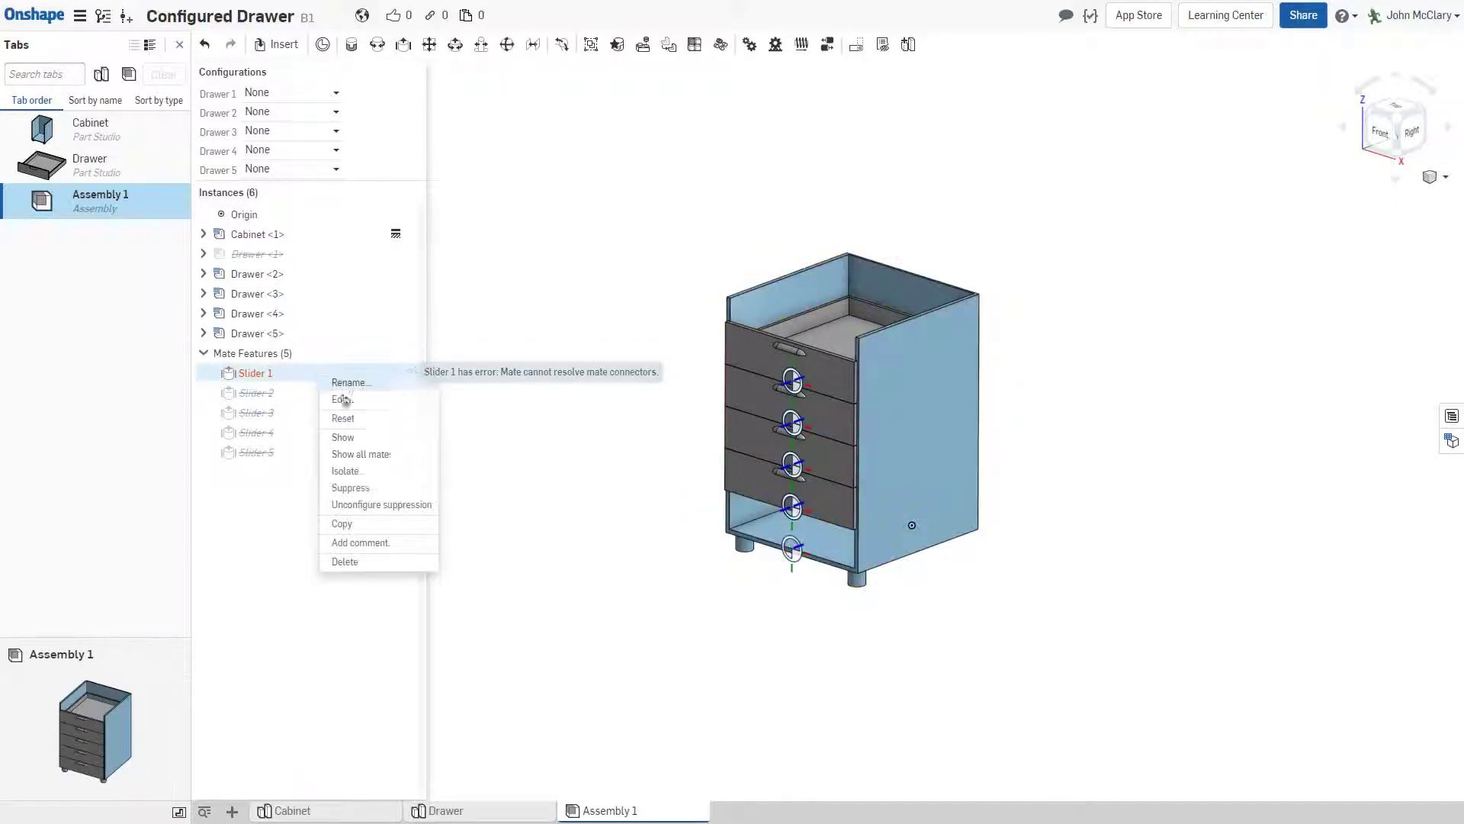
pyautogui.click(379, 490)
pyautogui.rightClick(288, 260)
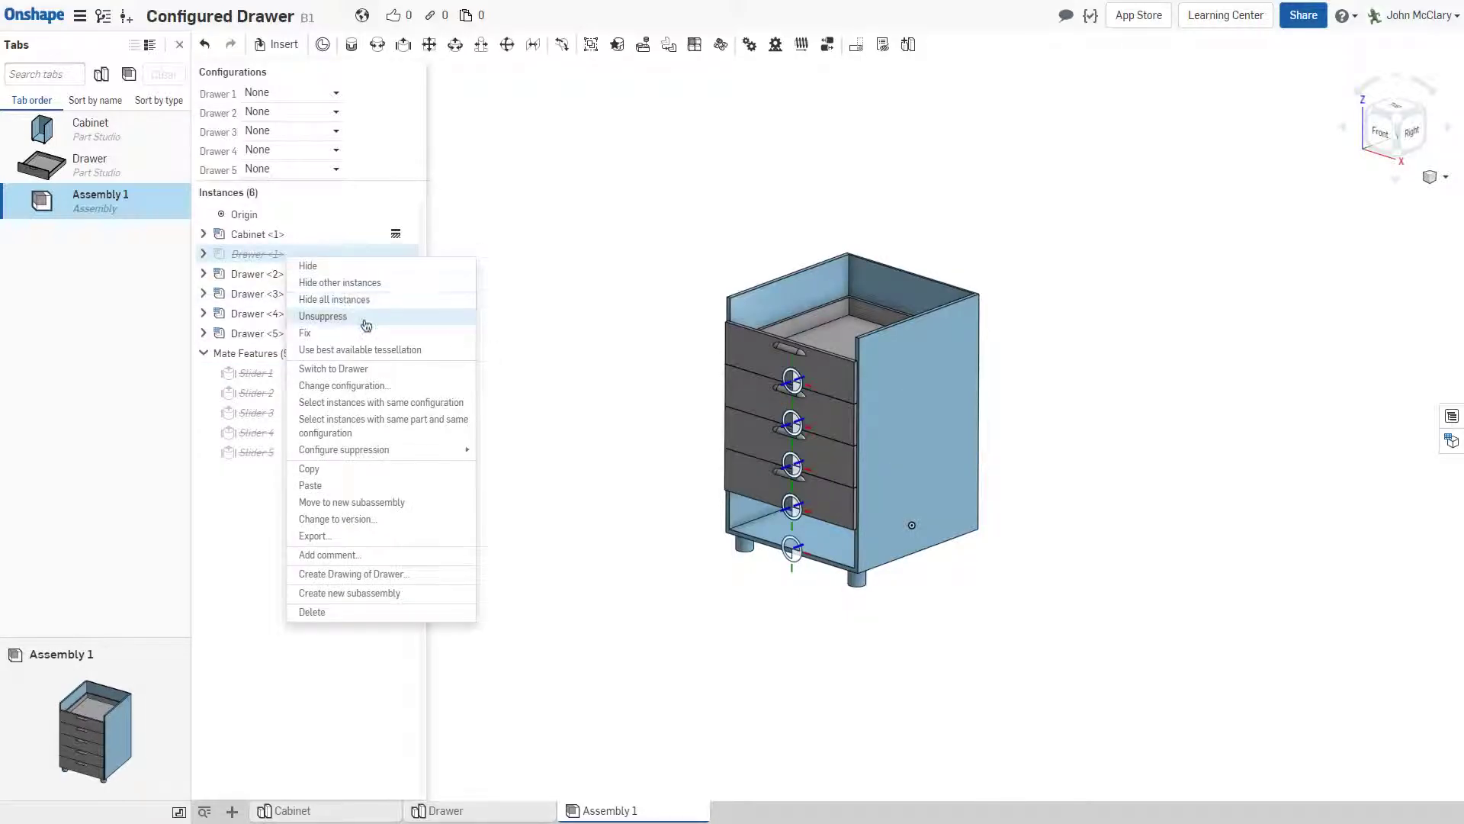
pyautogui.click(364, 324)
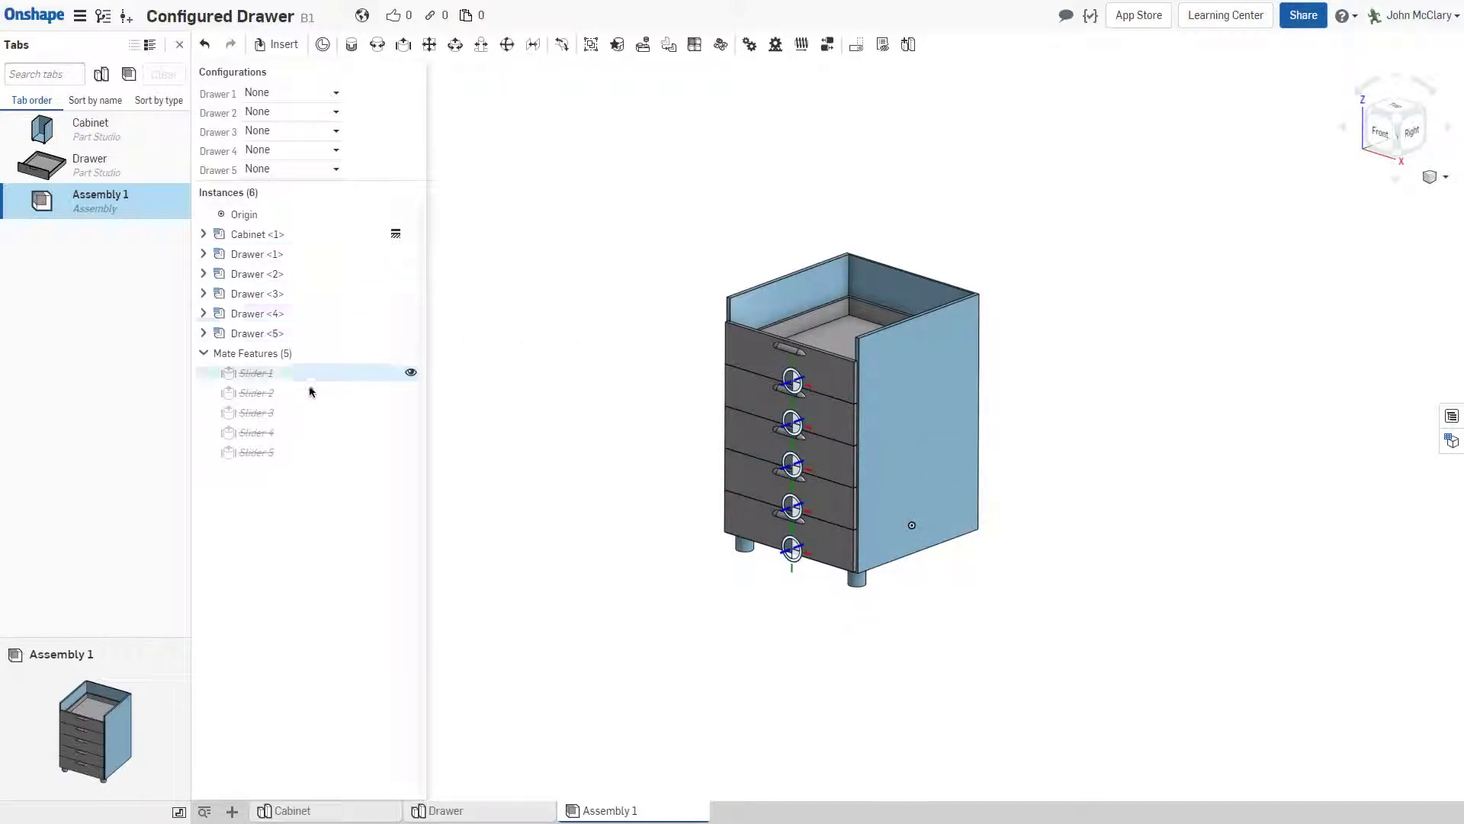
# Configure the suppression of instances Drawer <1>, Drawer <2> and Drawer <3> in the matching Drawer 1, Drawer 2 and Drawer 3 inputs
pyautogui.rightClick(267, 260)
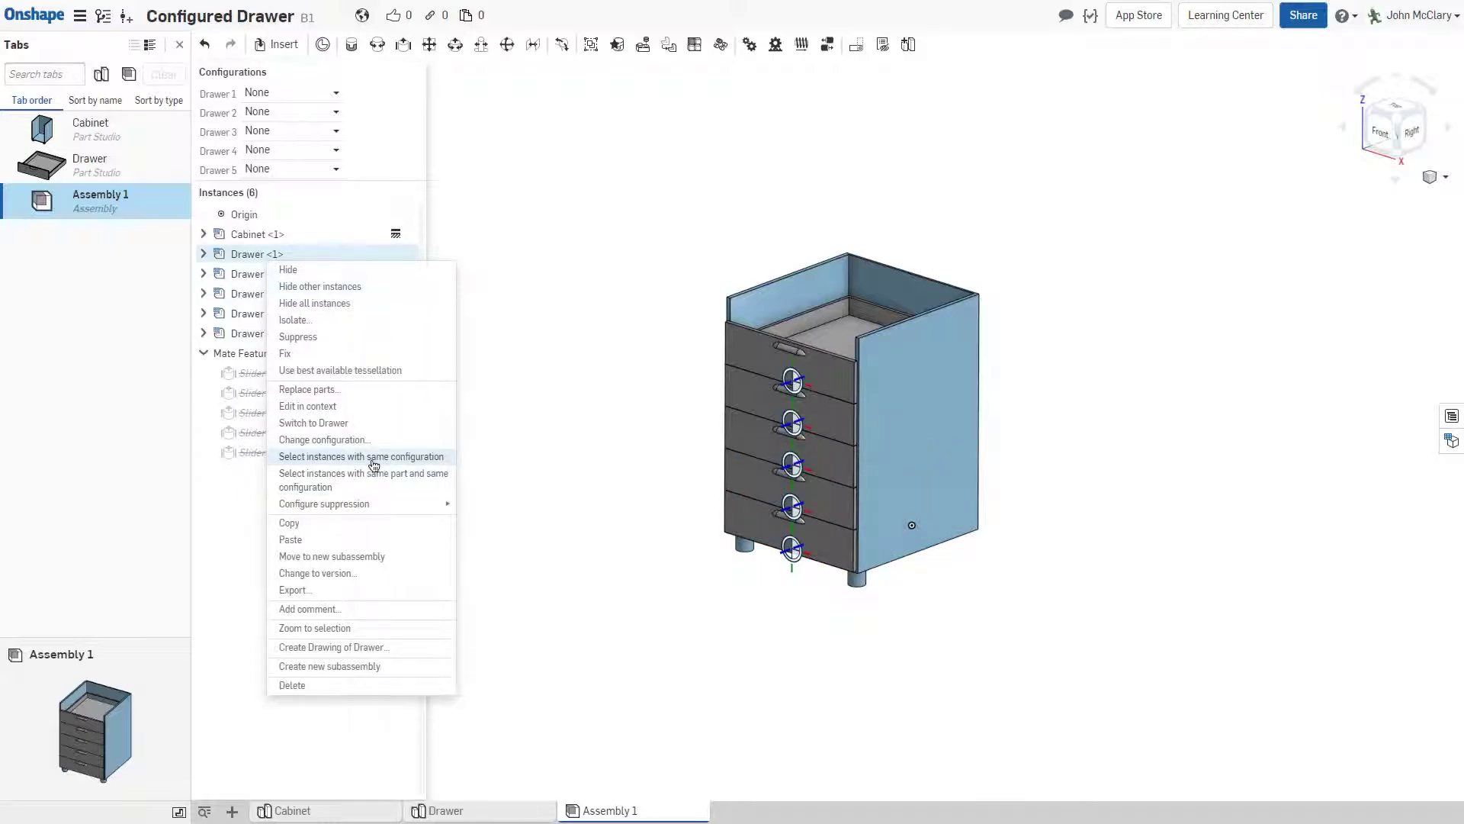
pyautogui.moveTo(421, 512)
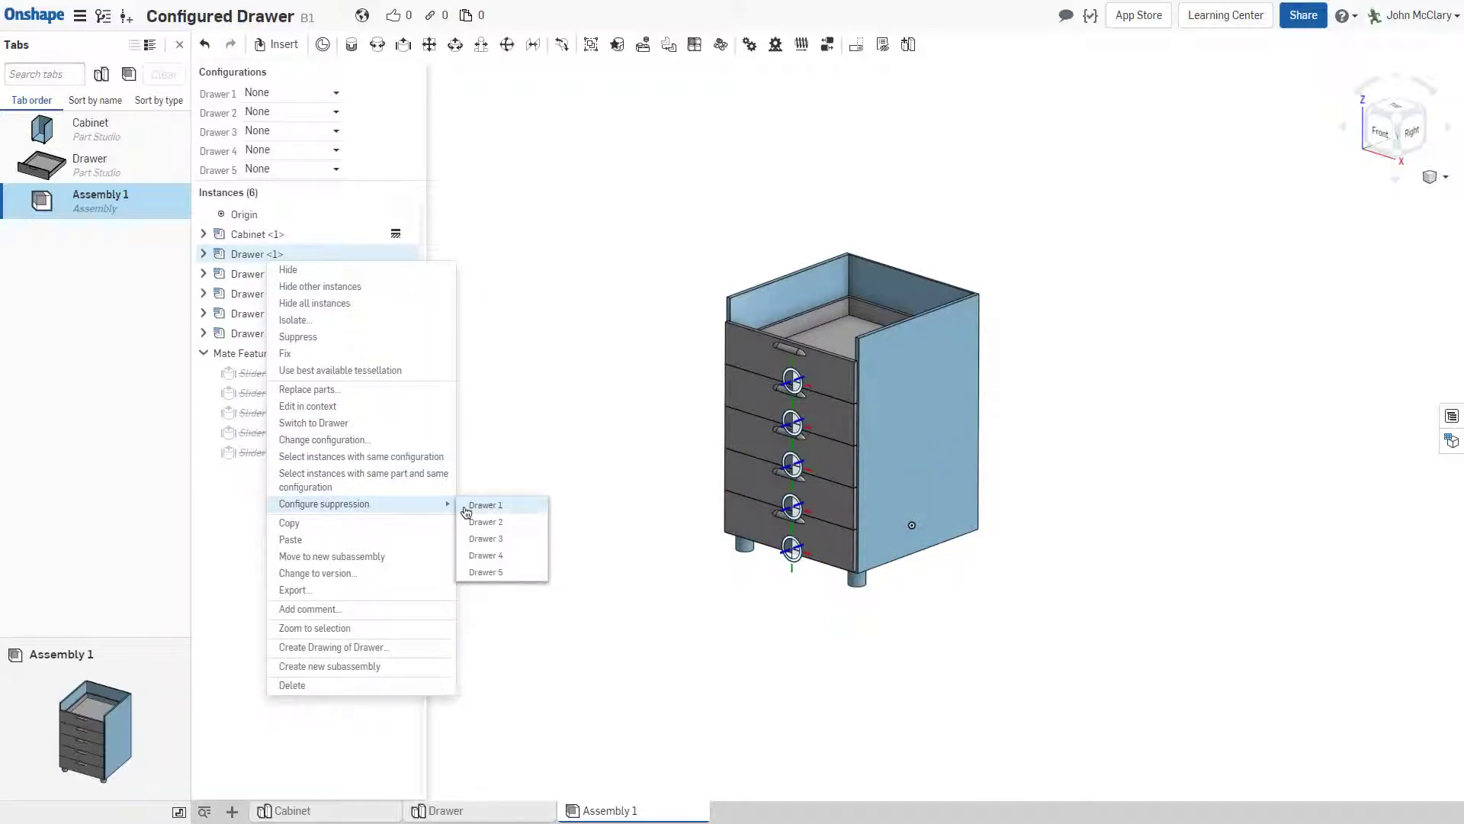
pyautogui.click(490, 512)
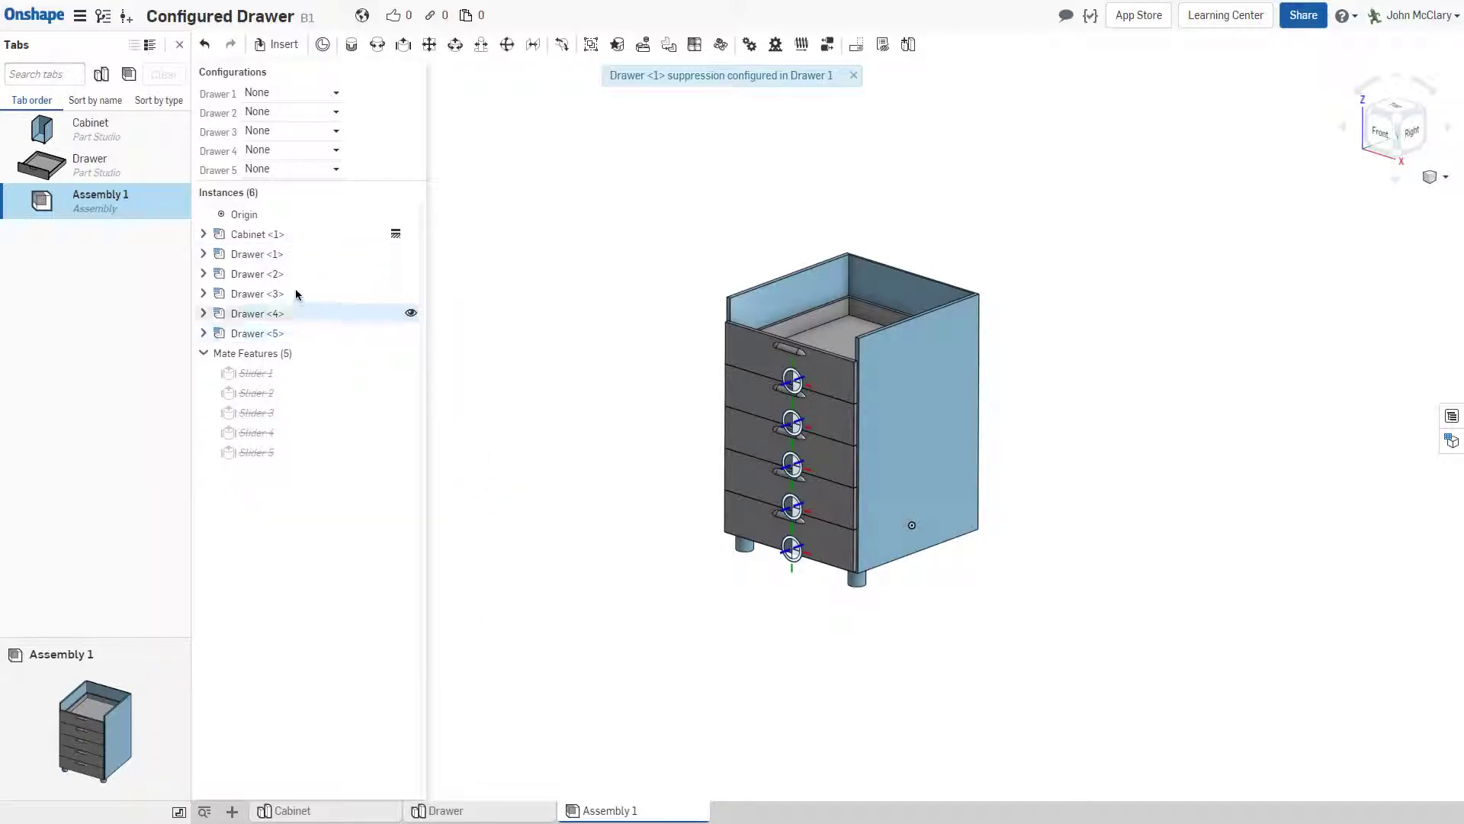
pyautogui.rightClick(289, 276)
pyautogui.moveTo(400, 558)
pyautogui.click(532, 575)
pyautogui.rightClick(323, 300)
pyautogui.moveTo(458, 580)
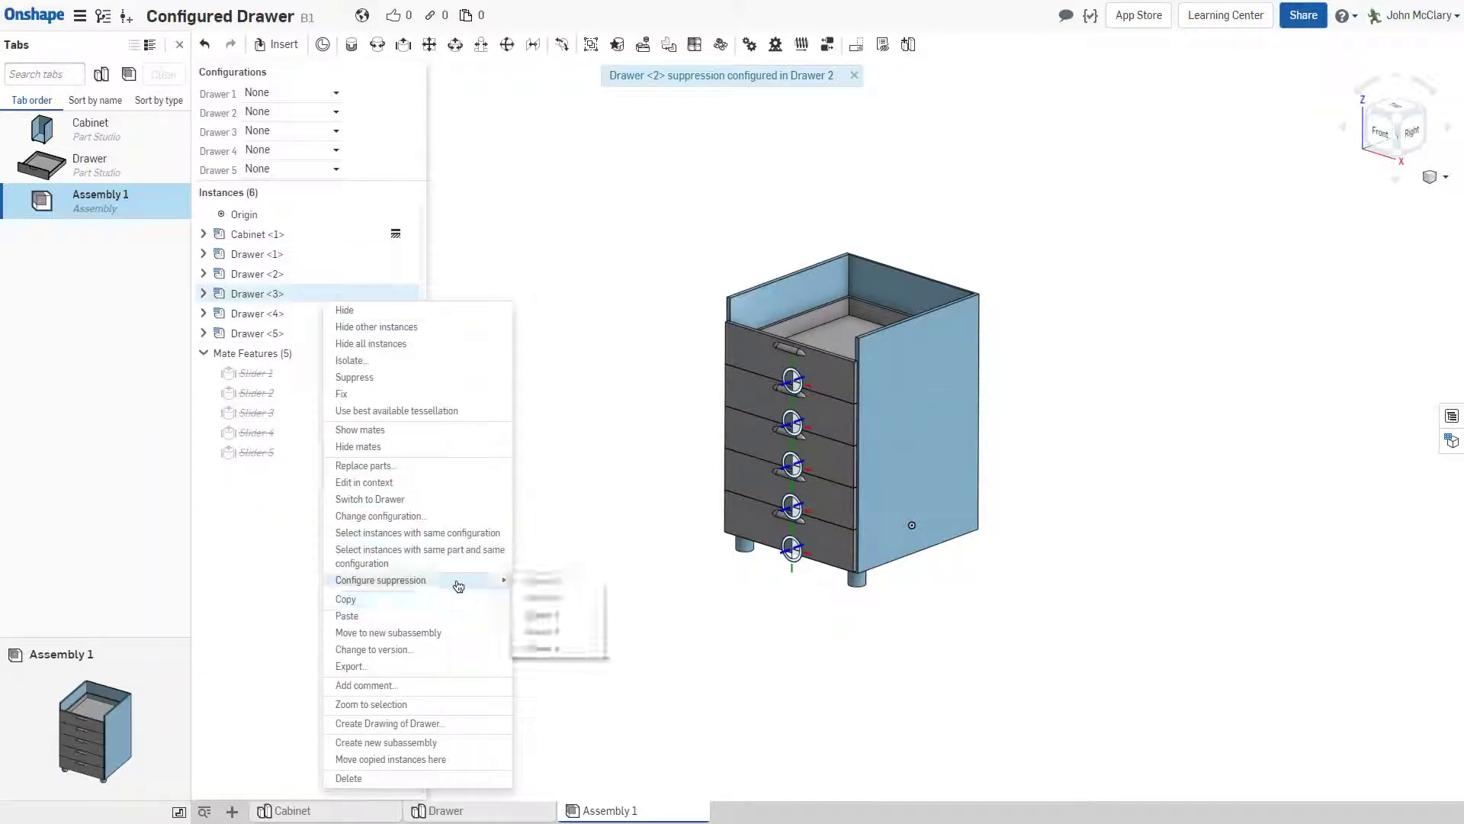
pyautogui.click(549, 613)
# Configure the suppression of instance Drawer <4> in the Drawer 4 input and Drawer <5> in the Drawer 5 input
pyautogui.rightClick(314, 320)
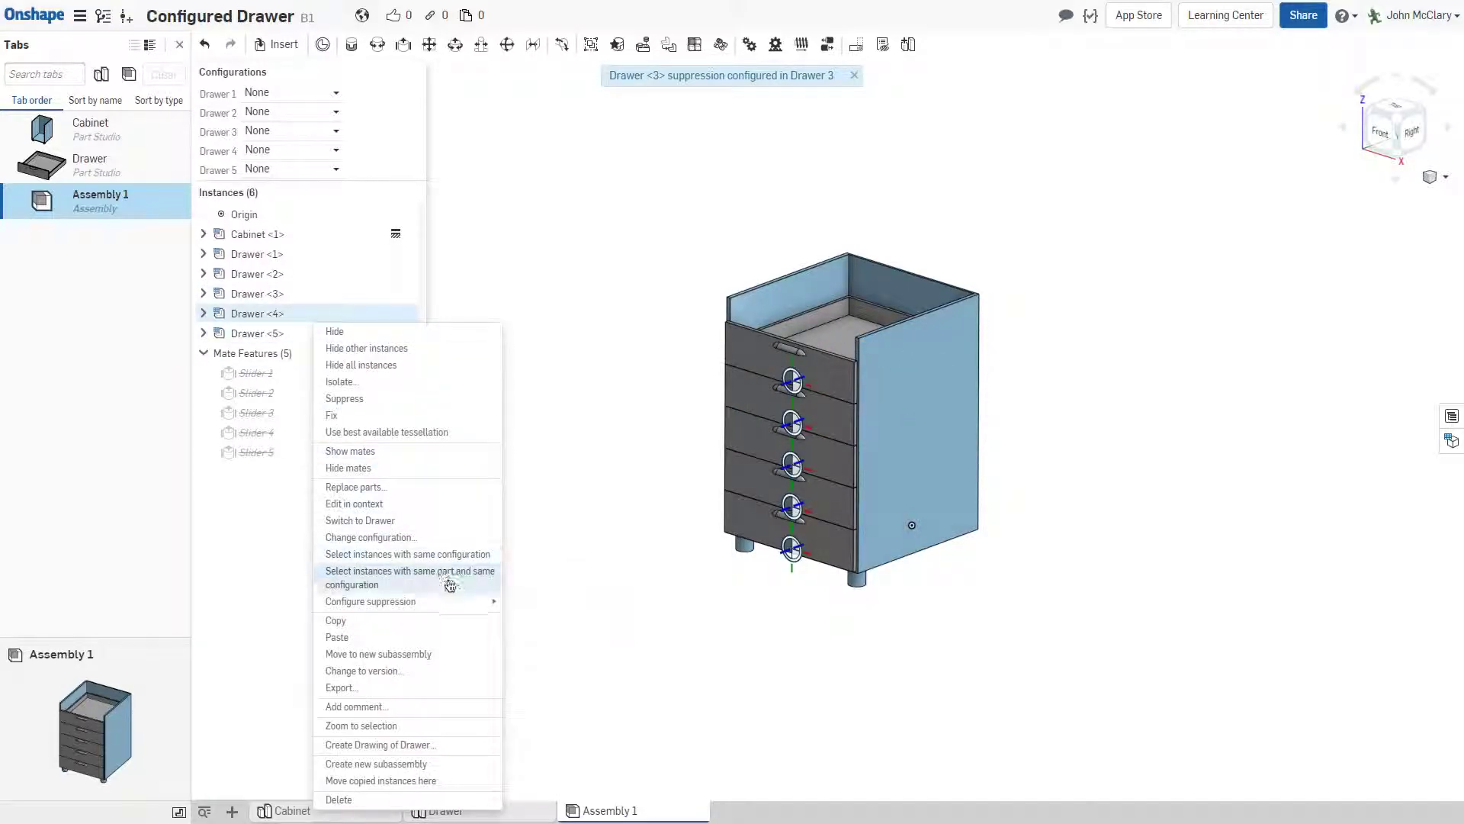
pyautogui.moveTo(465, 601)
pyautogui.click(581, 654)
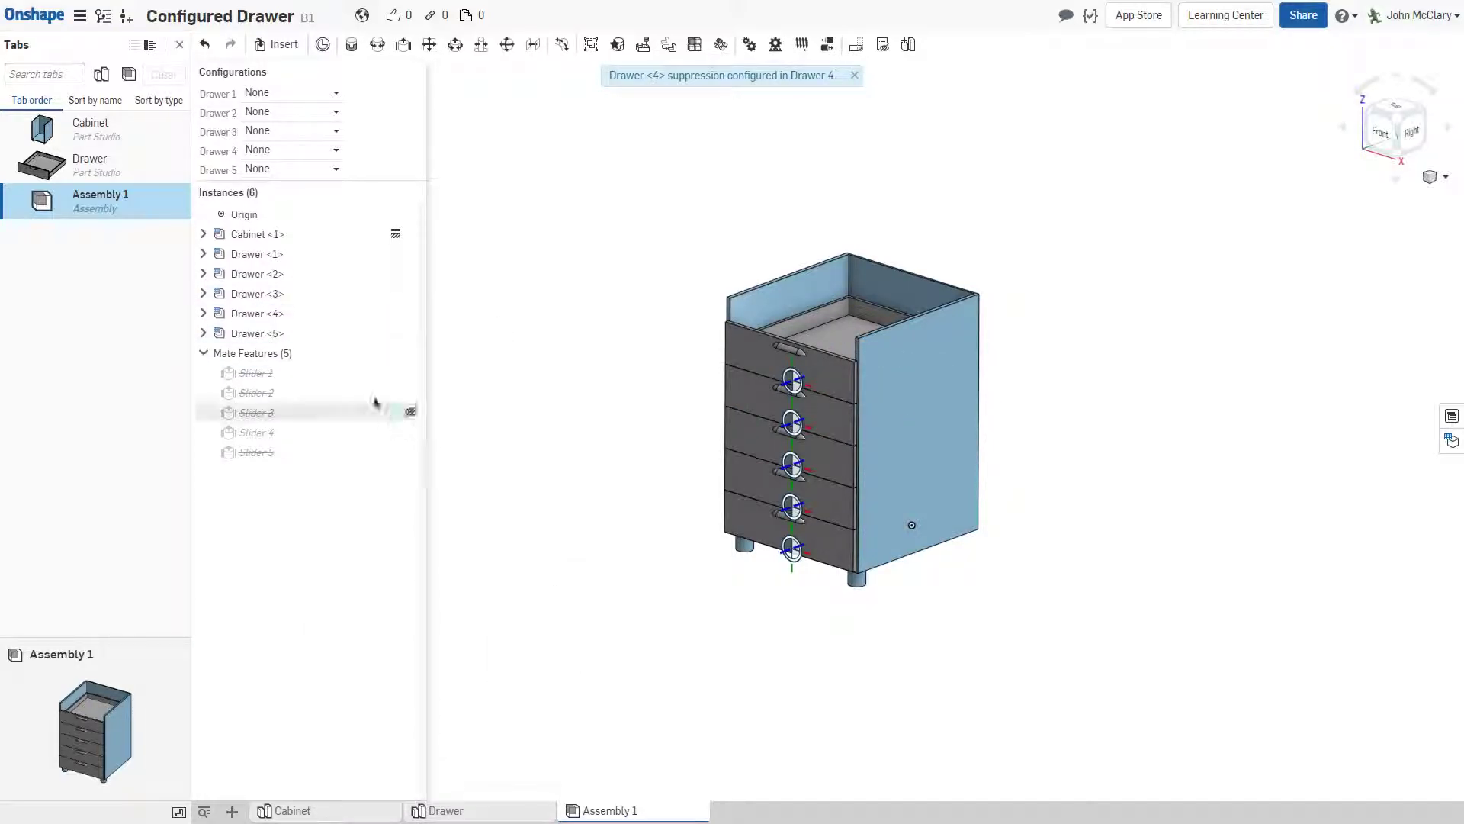
pyautogui.rightClick(303, 334)
pyautogui.moveTo(480, 616)
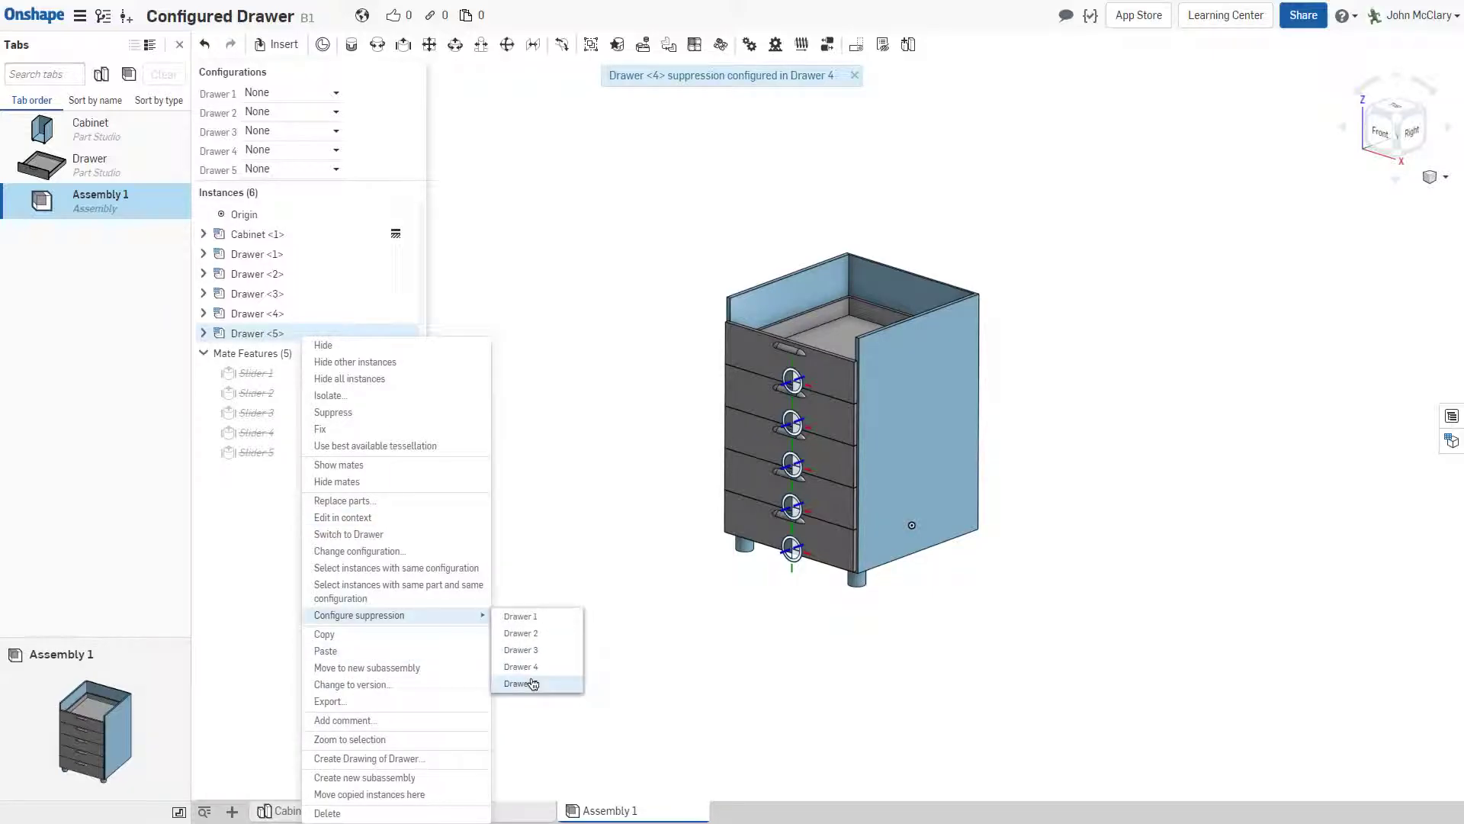
pyautogui.click(538, 683)
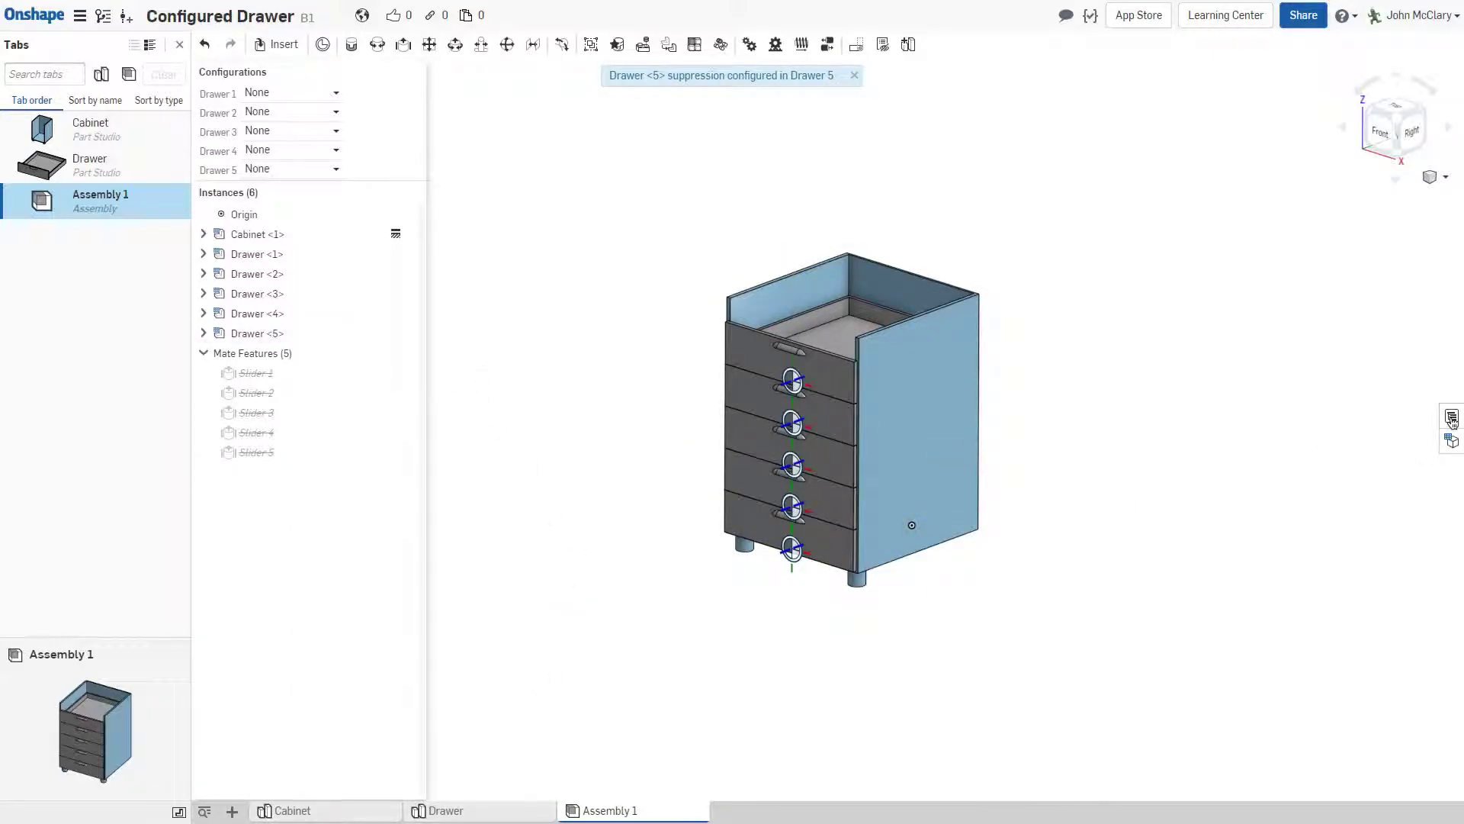
# Suppress instances Drawer <1> to Drawer <5> for the None option of their configuration tables, and close the tables
pyautogui.click(1450, 417)
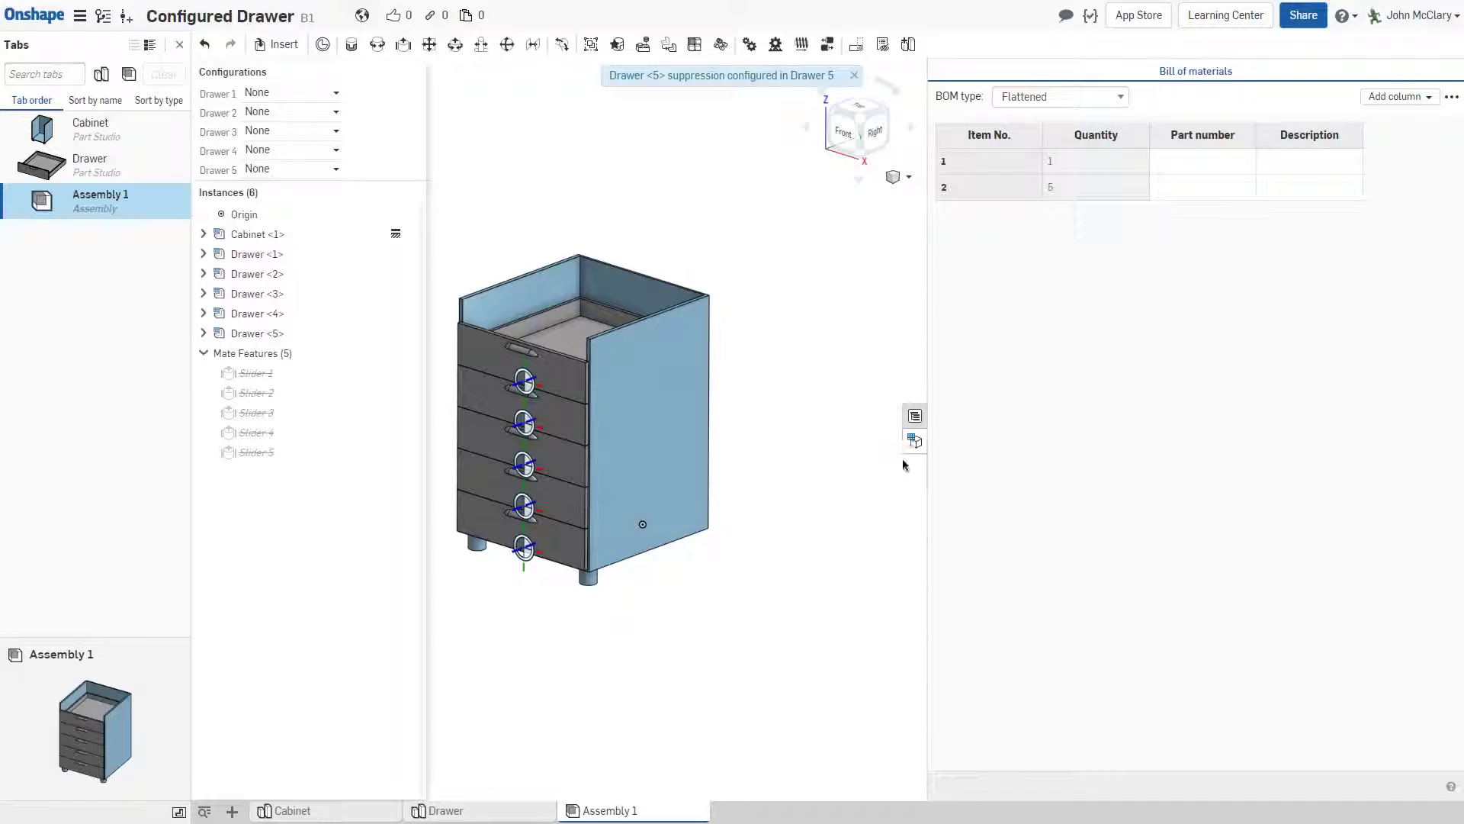
pyautogui.click(1160, 180)
pyautogui.click(1161, 437)
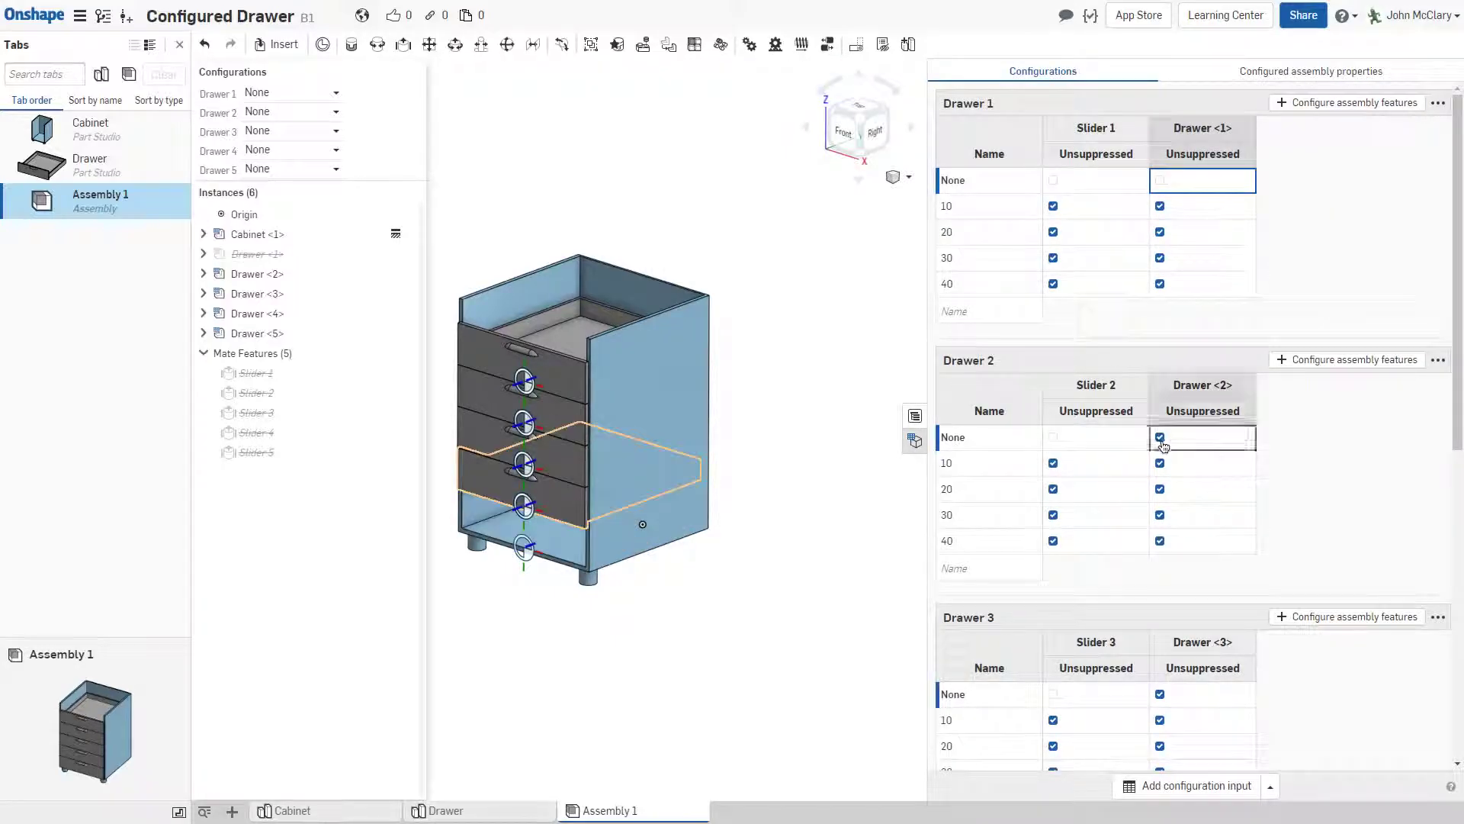
pyautogui.click(1160, 694)
pyautogui.scroll(-3, 1205, 579)
pyautogui.click(1160, 725)
pyautogui.scroll(-4, 1189, 626)
pyautogui.click(1160, 674)
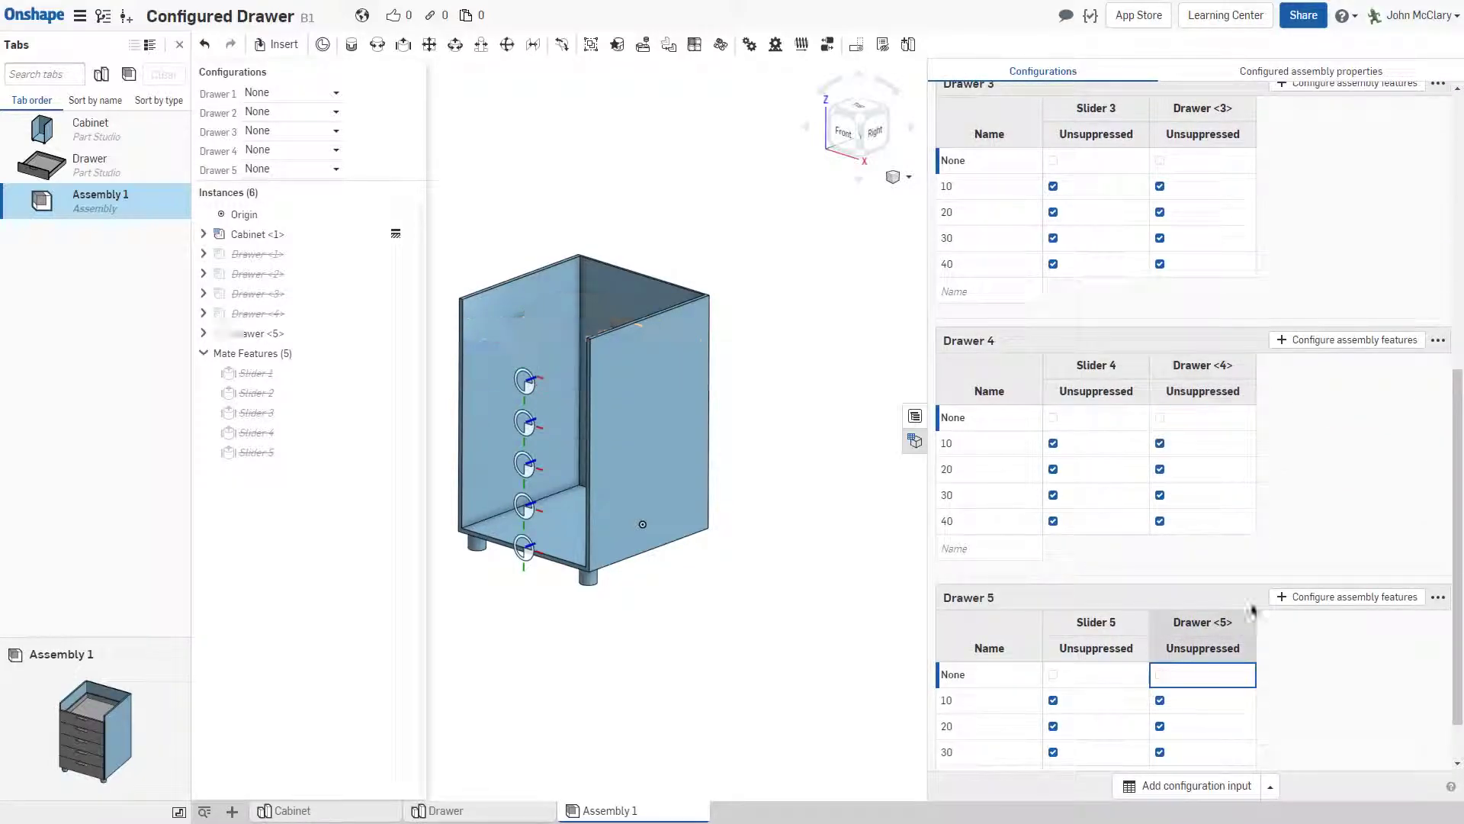
pyautogui.scroll(-2, 1241, 637)
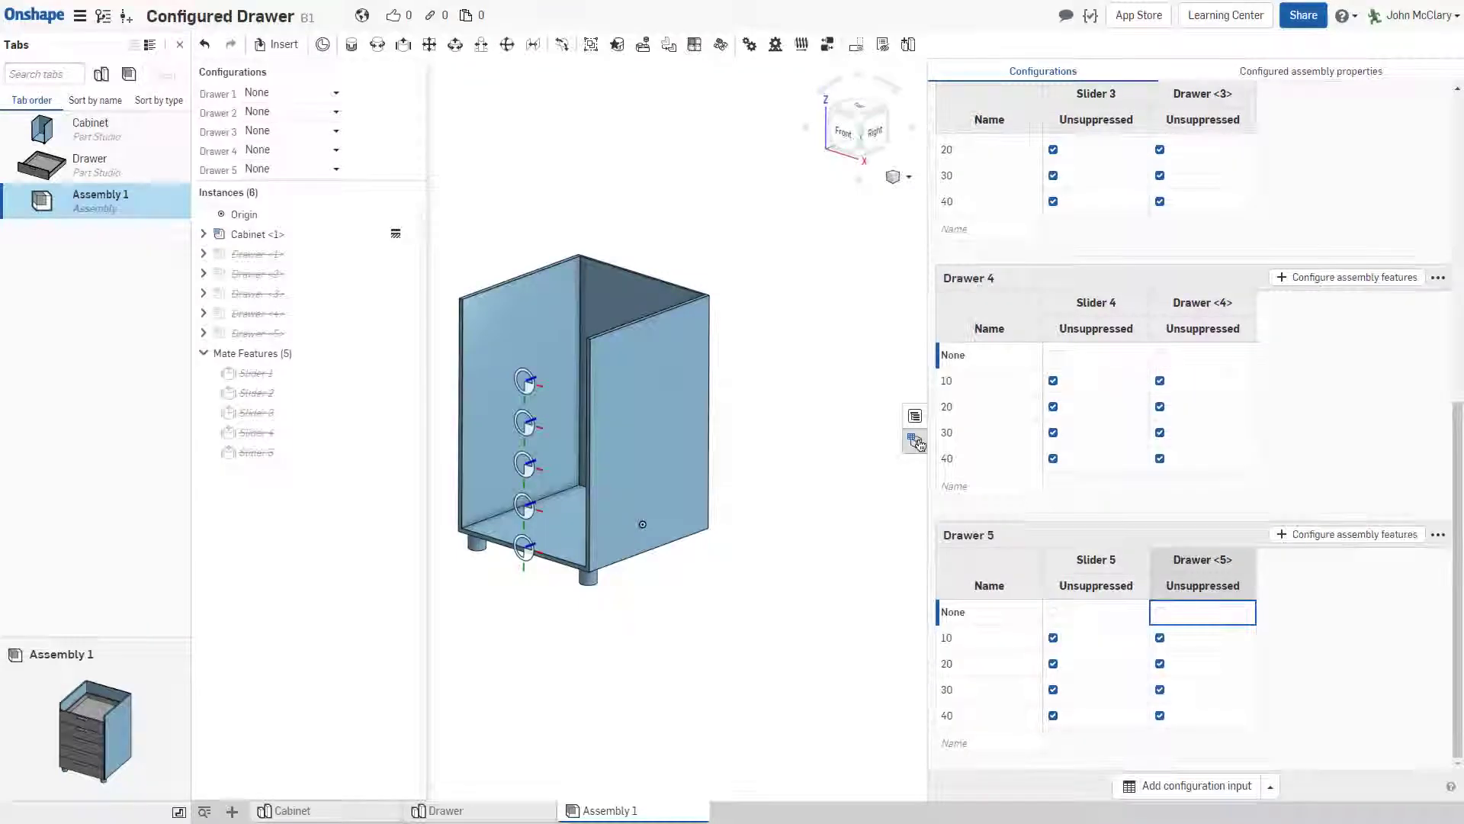
pyautogui.click(914, 440)
# Test the Drawer 1 input at 10 and 20 and the Drawer 2 input at 10, and reset both to None
pyautogui.press('f')
pyautogui.click(319, 93)
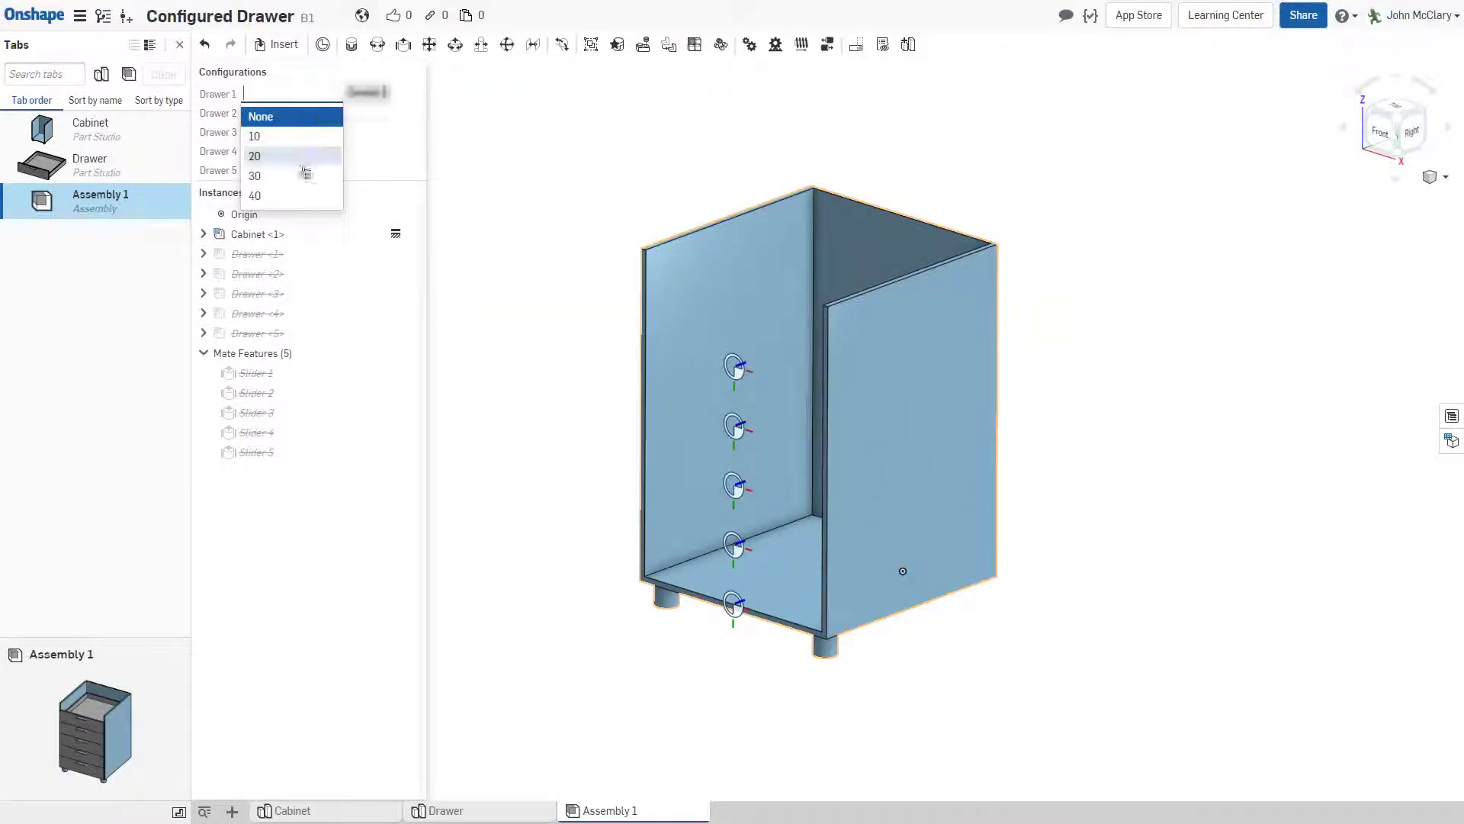
pyautogui.click(290, 136)
pyautogui.click(290, 93)
pyautogui.click(287, 156)
pyautogui.click(287, 113)
pyautogui.click(287, 156)
pyautogui.click(290, 111)
pyautogui.click(278, 131)
pyautogui.click(290, 93)
pyautogui.click(278, 112)
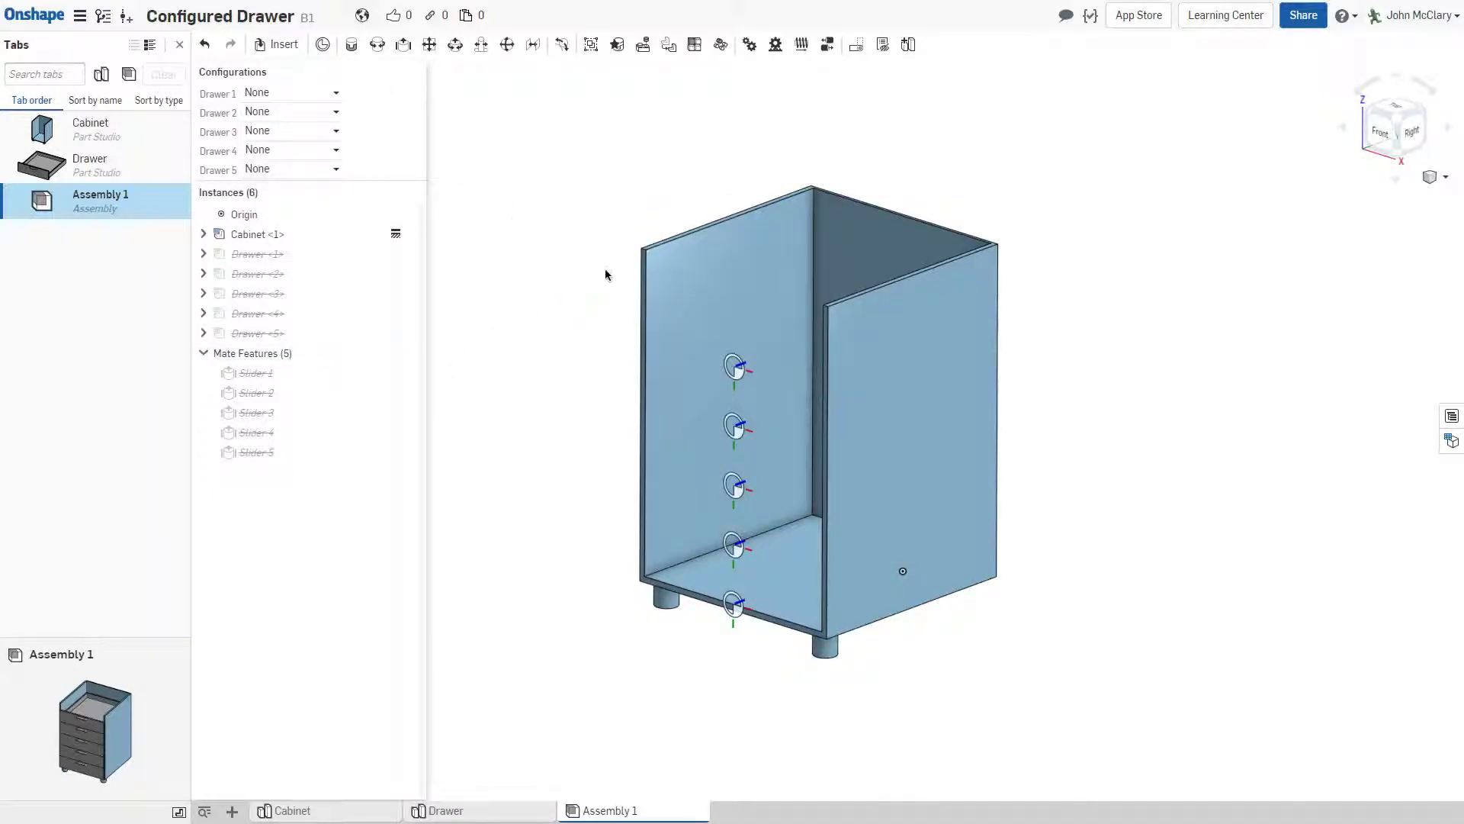
# Change the configuration of Cabinet <1> so its Drawer 1, Drawer 2 and Drawer 3 values are configured with the matching assembly inputs
pyautogui.moveTo(633, 343); pyautogui.dragTo(631, 340, button='right')
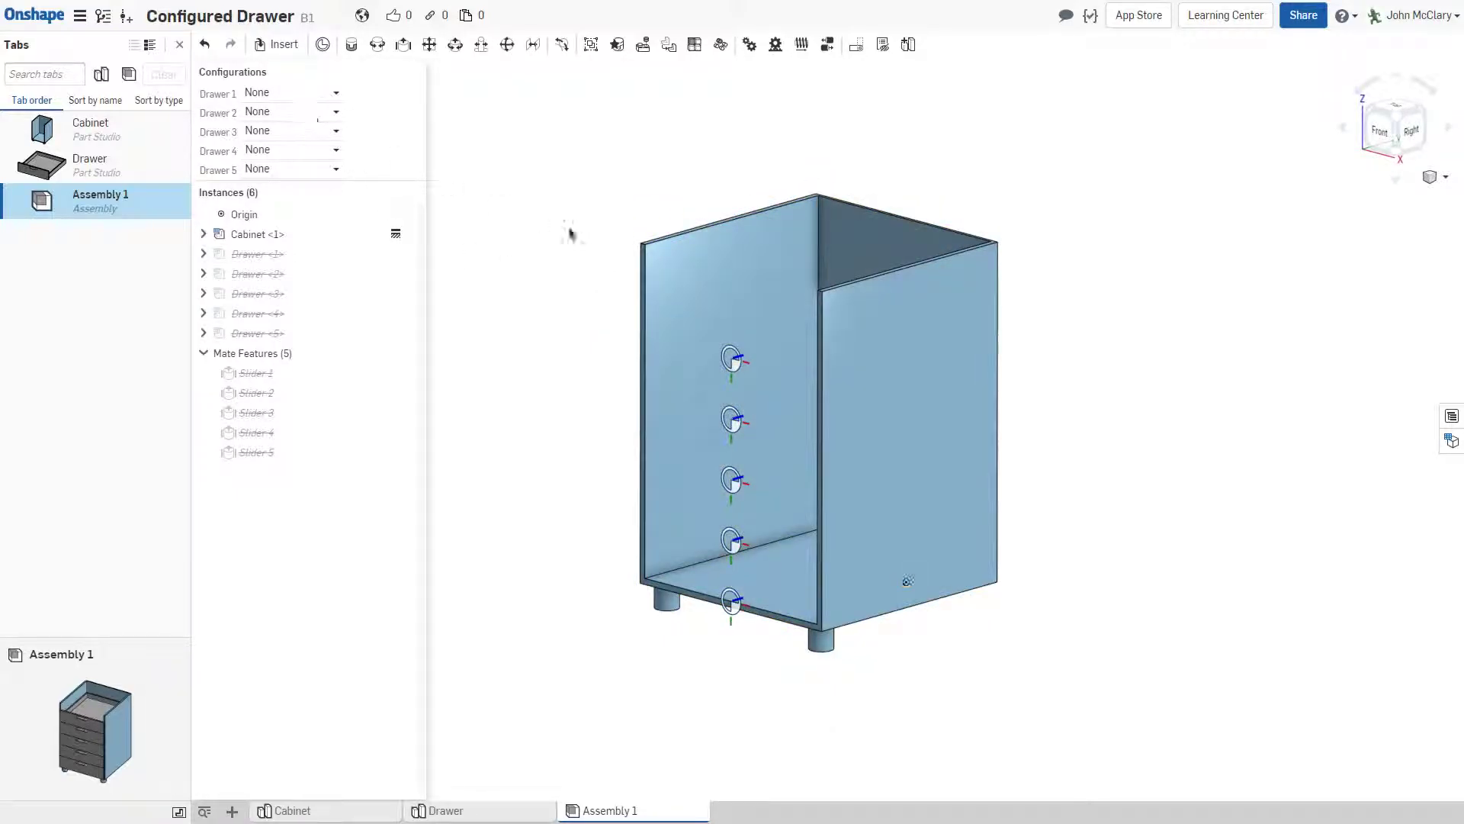
pyautogui.rightClick(353, 239)
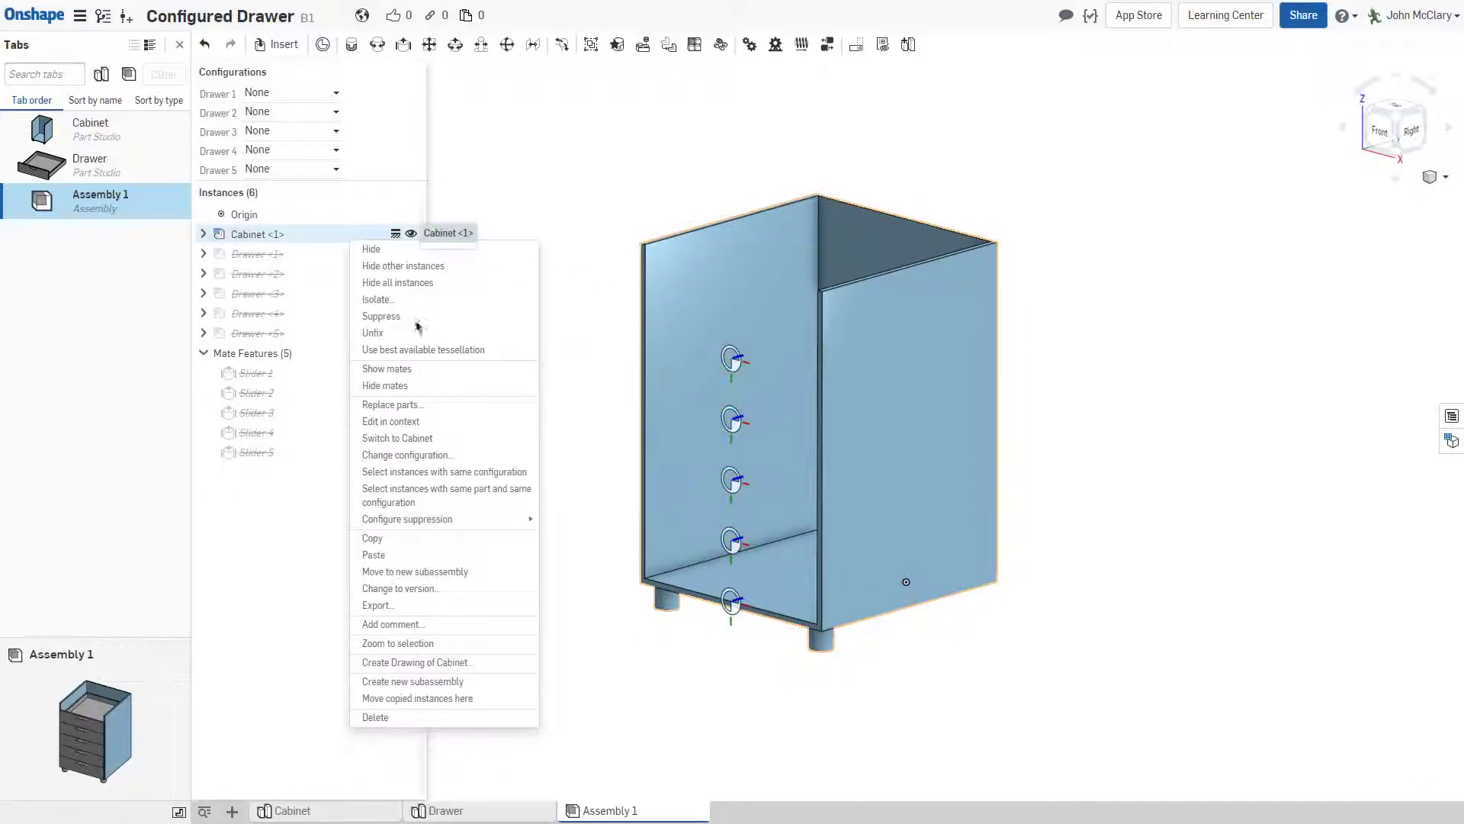
pyautogui.click(456, 456)
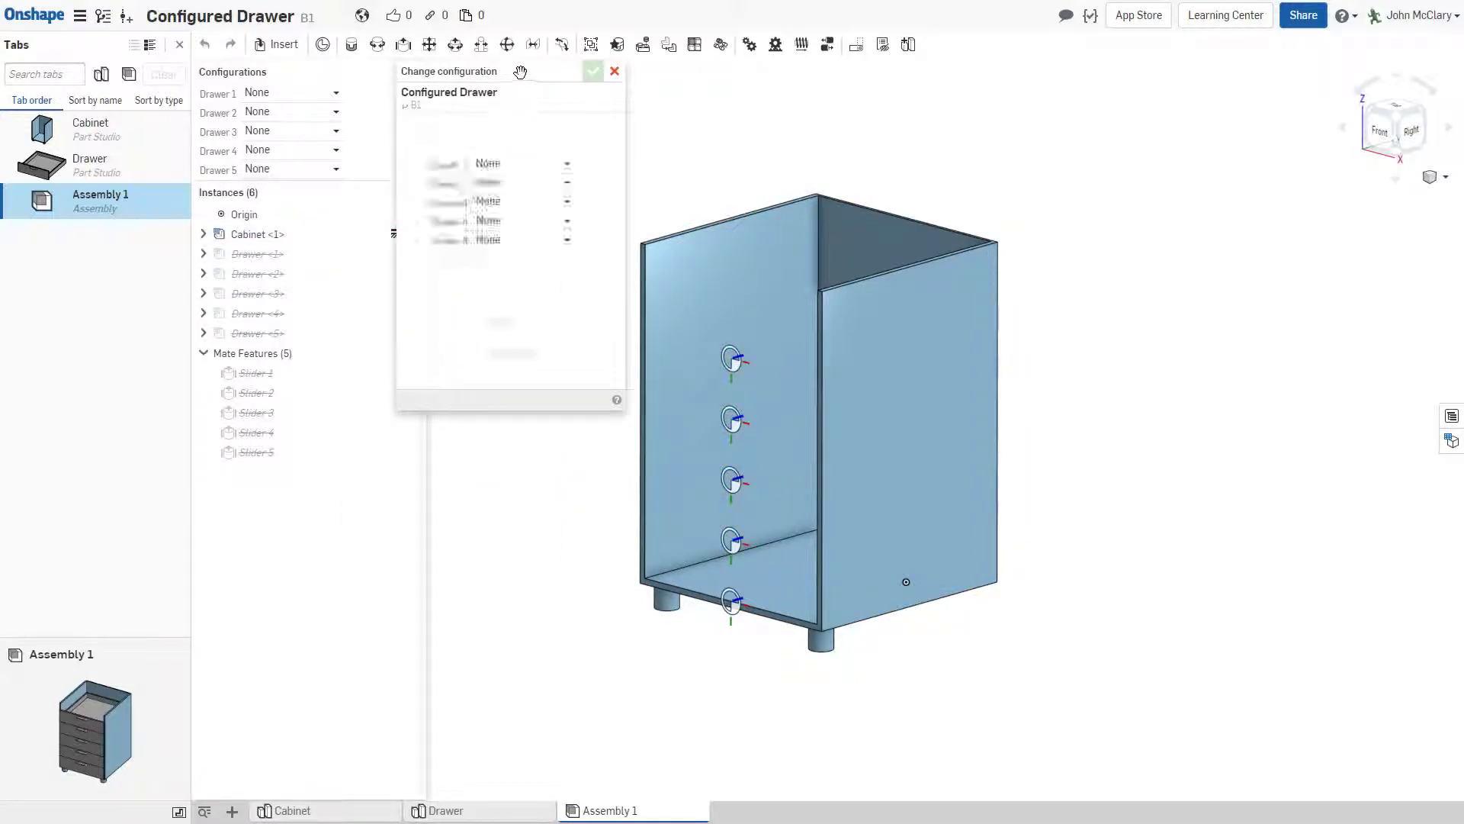
pyautogui.moveTo(521, 70); pyautogui.dragTo(541, 72)
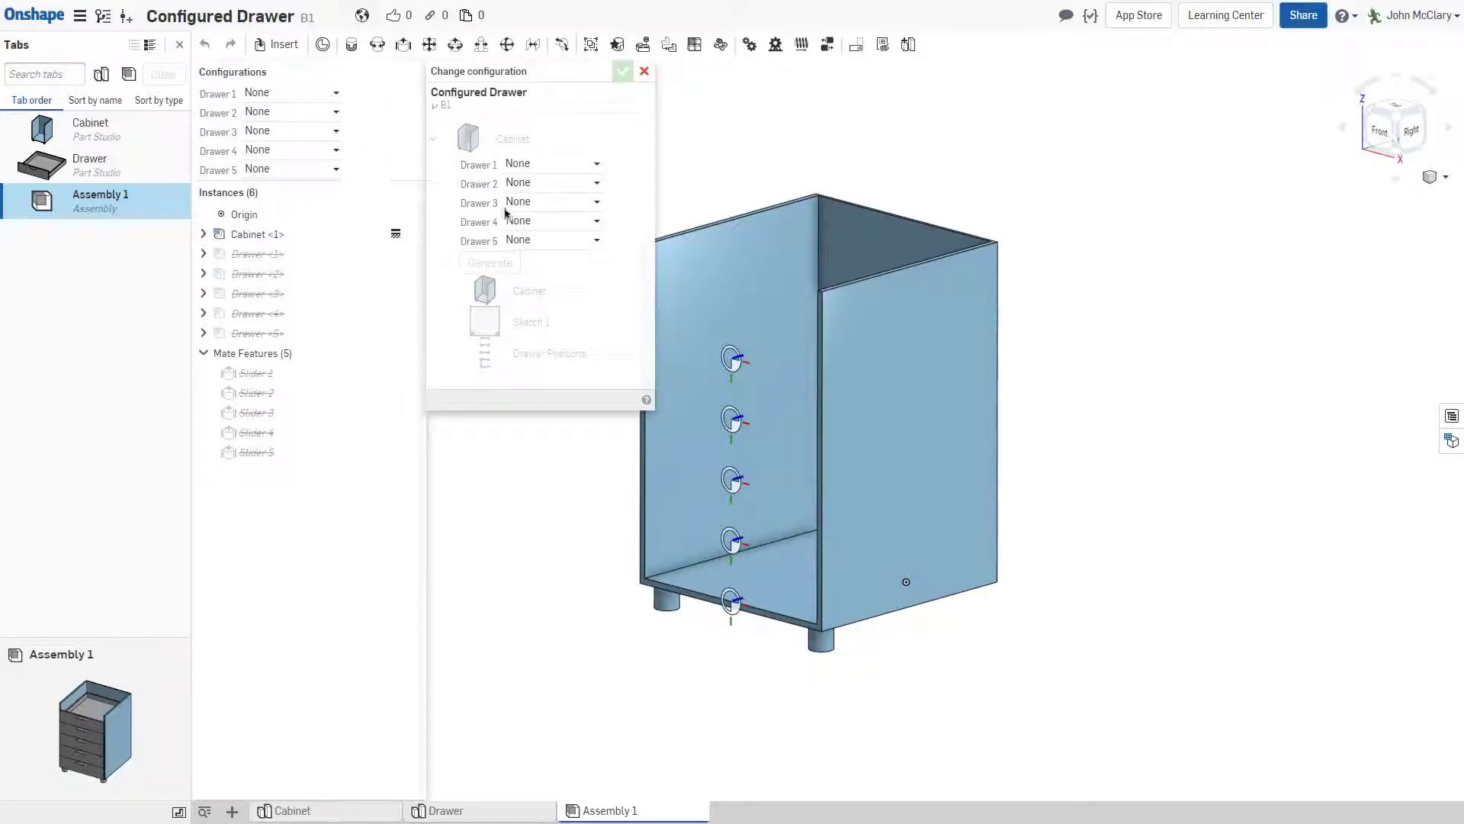
pyautogui.click(576, 167)
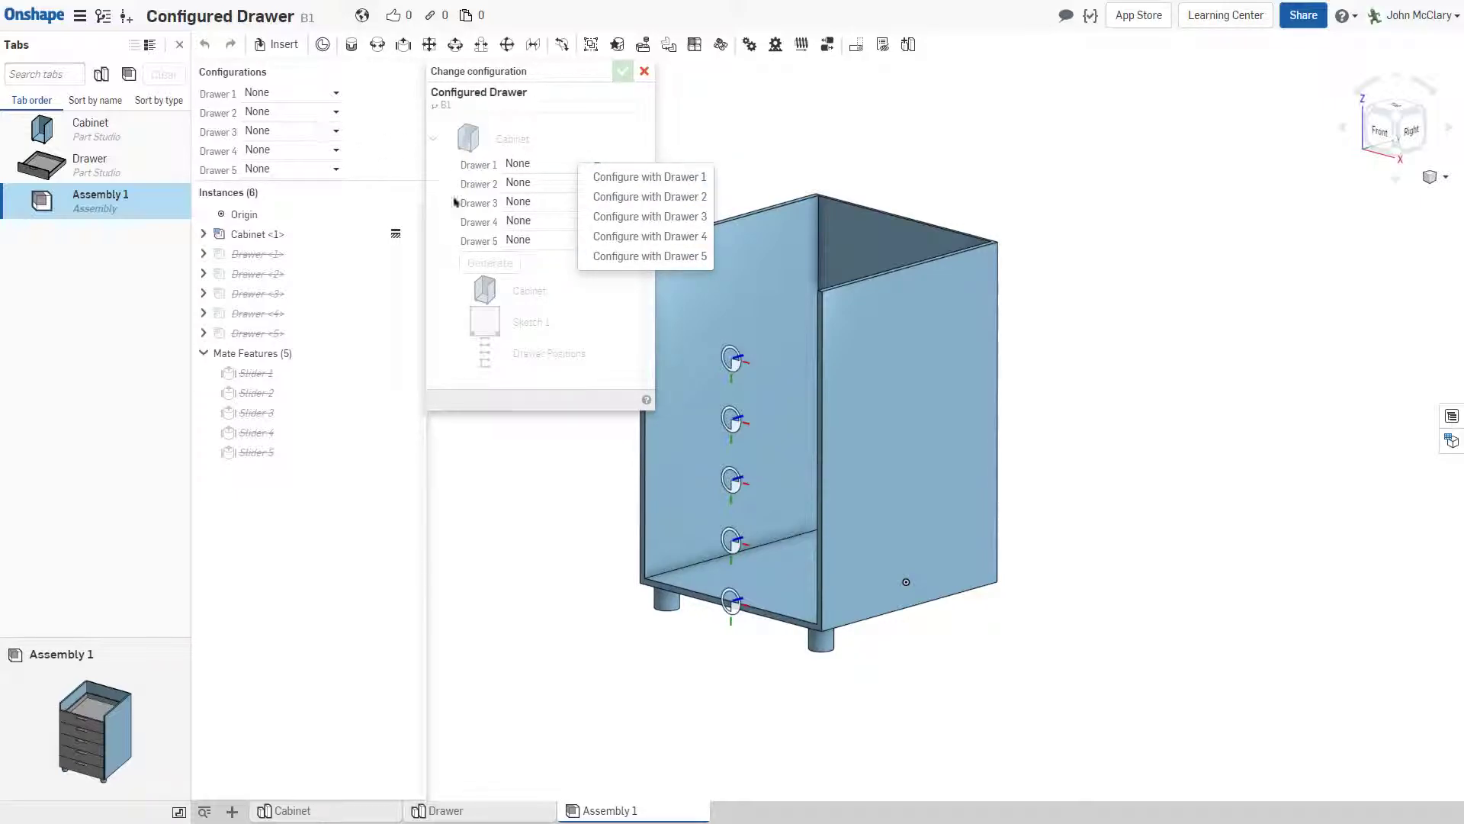
pyautogui.click(602, 177)
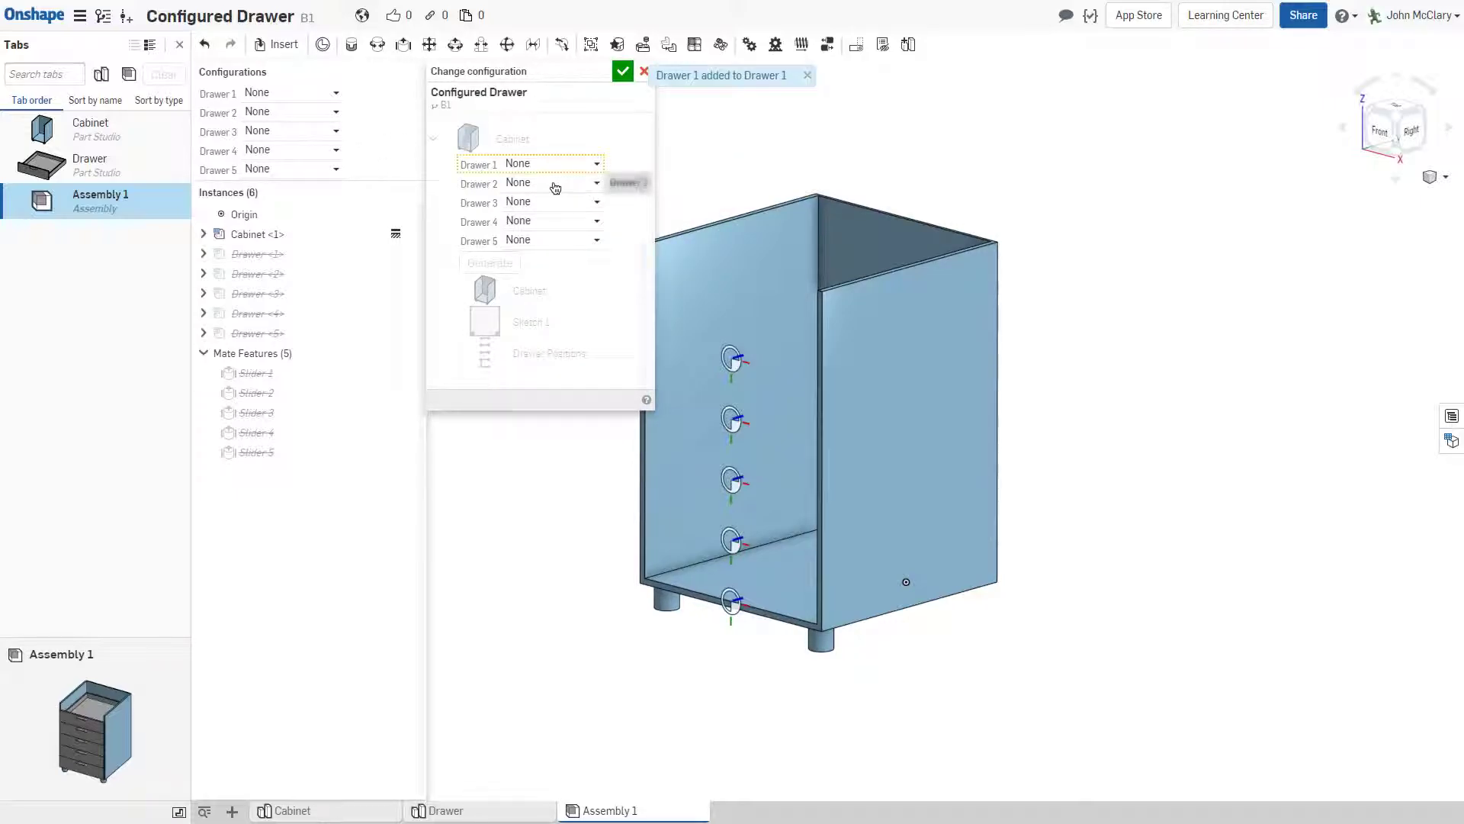
pyautogui.click(554, 185)
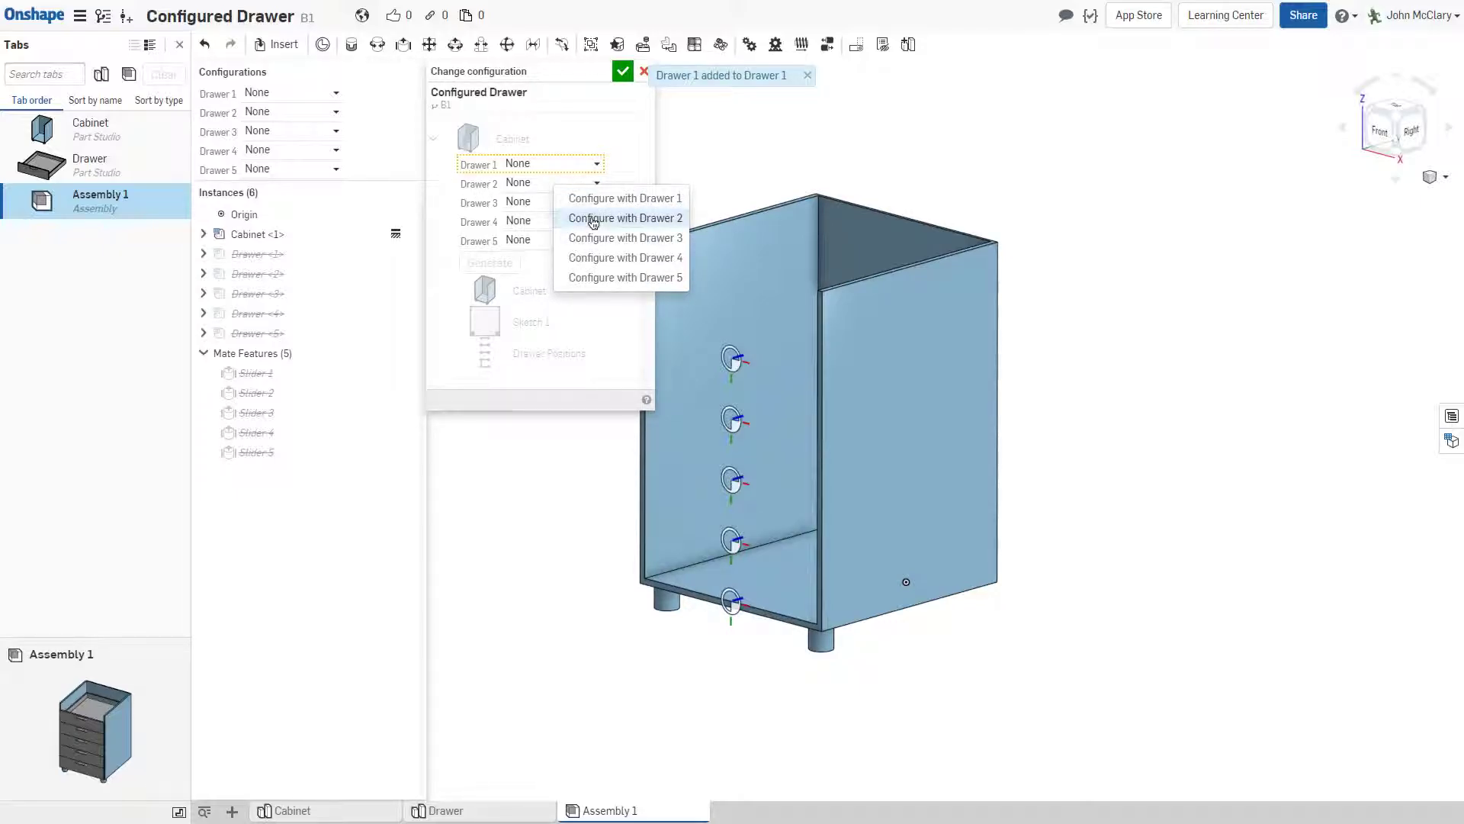
pyautogui.click(621, 218)
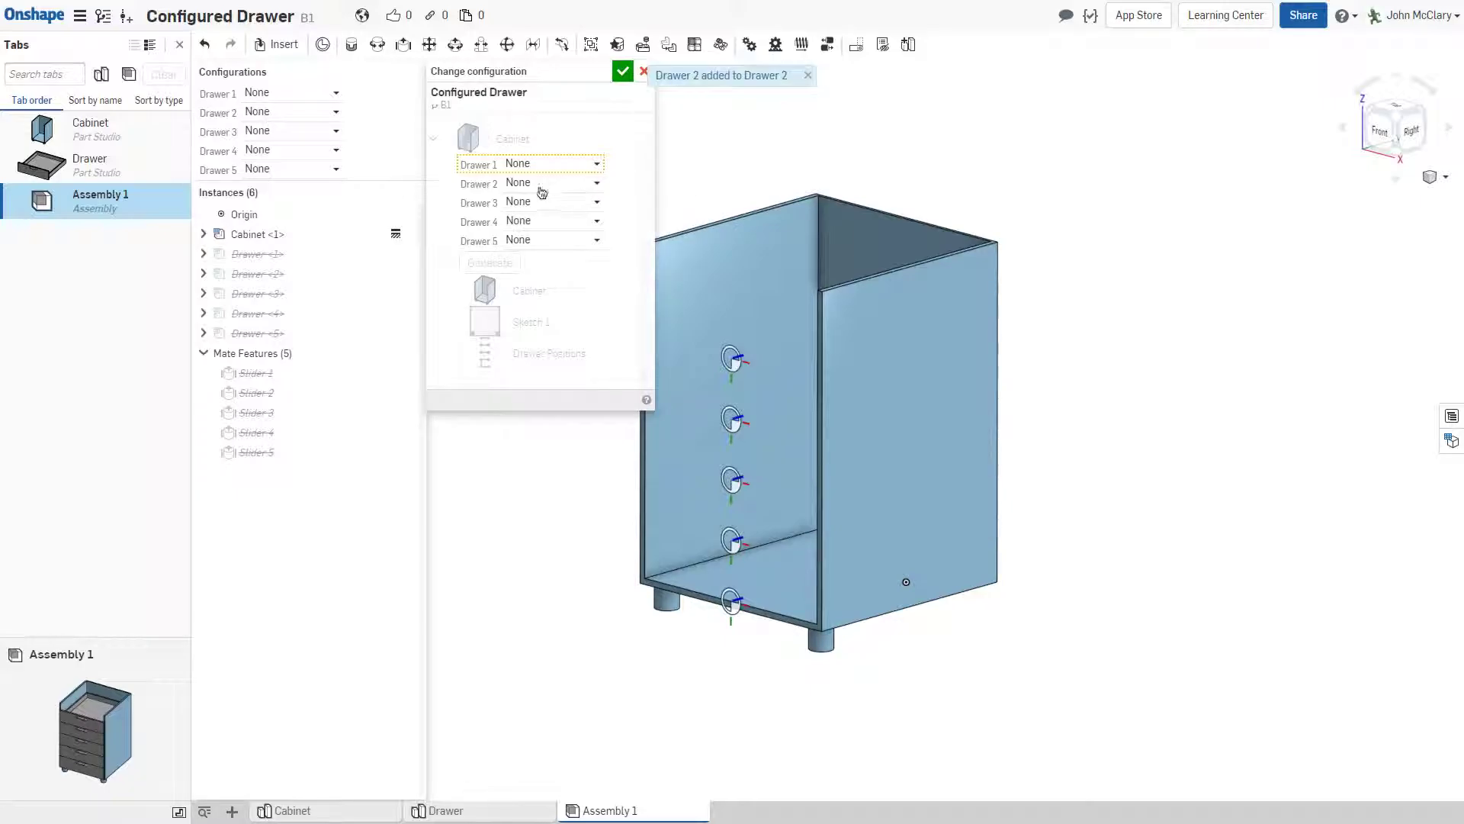
pyautogui.click(524, 202)
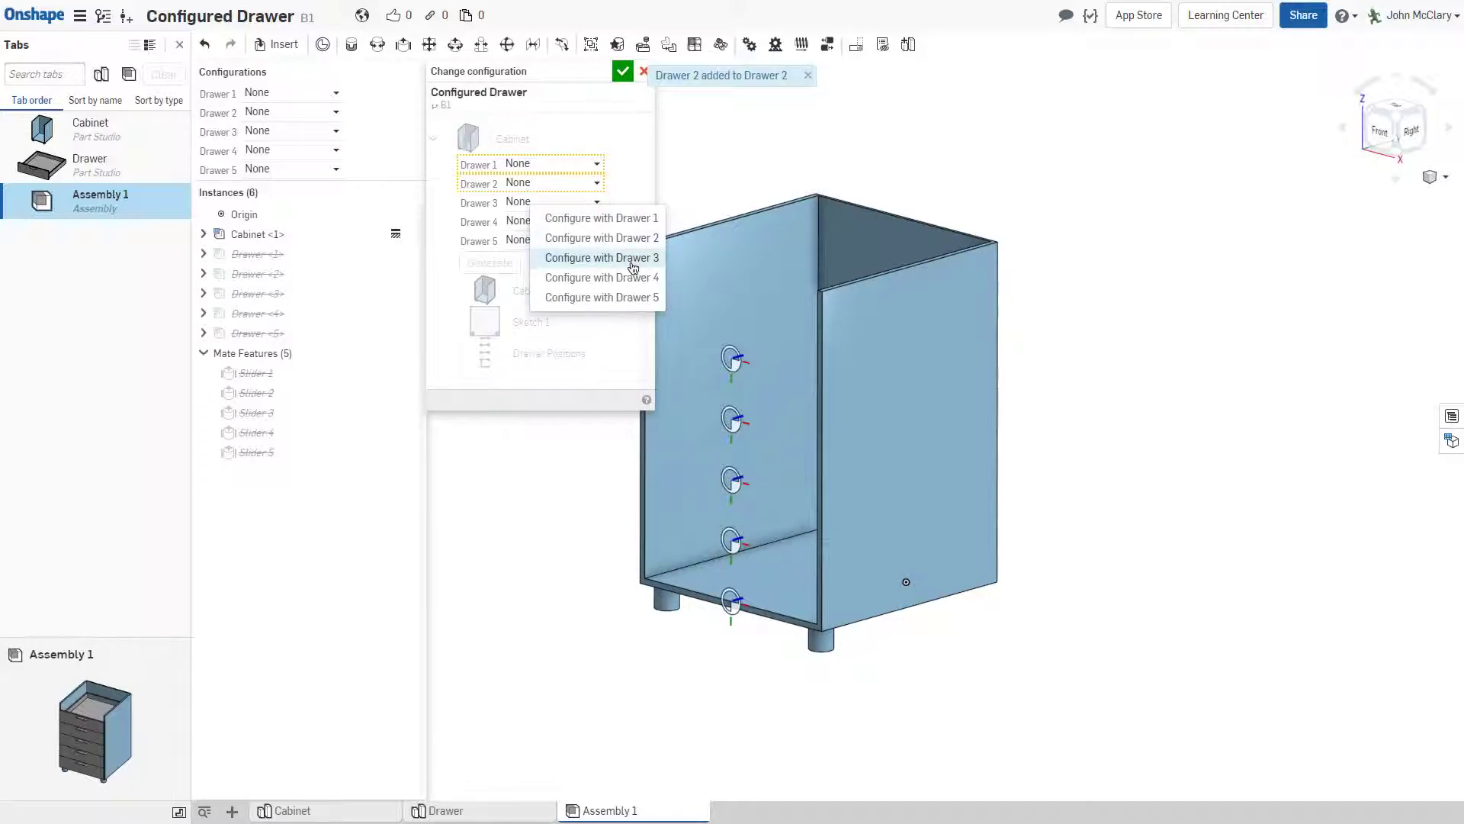
pyautogui.click(633, 260)
# Configure the Drawer 4 and Drawer 5 values of Cabinet <1> with the matching assembly inputs and accept the configuration change
pyautogui.click(537, 225)
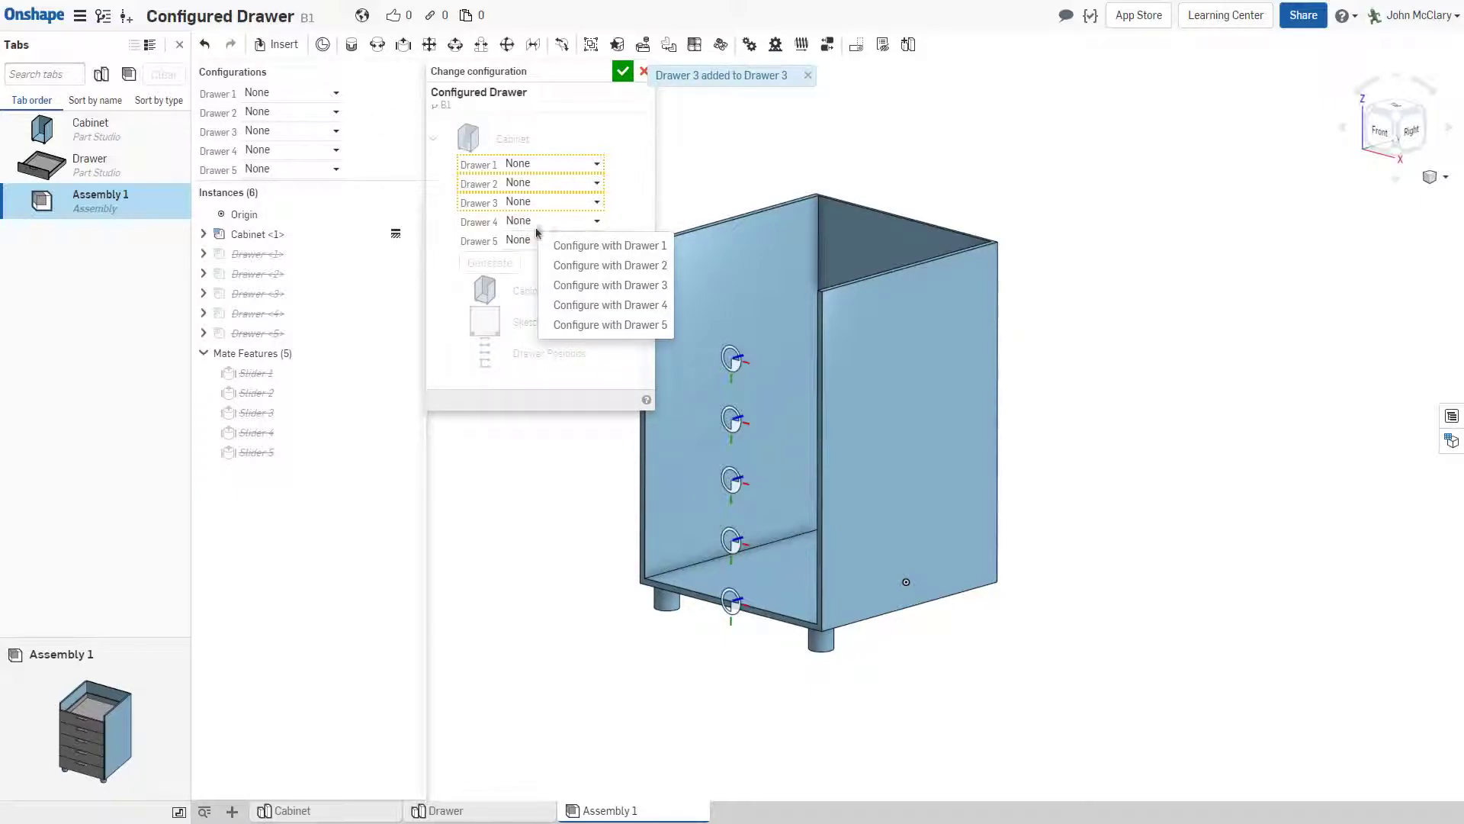
pyautogui.click(610, 304)
pyautogui.click(562, 243)
pyautogui.click(636, 337)
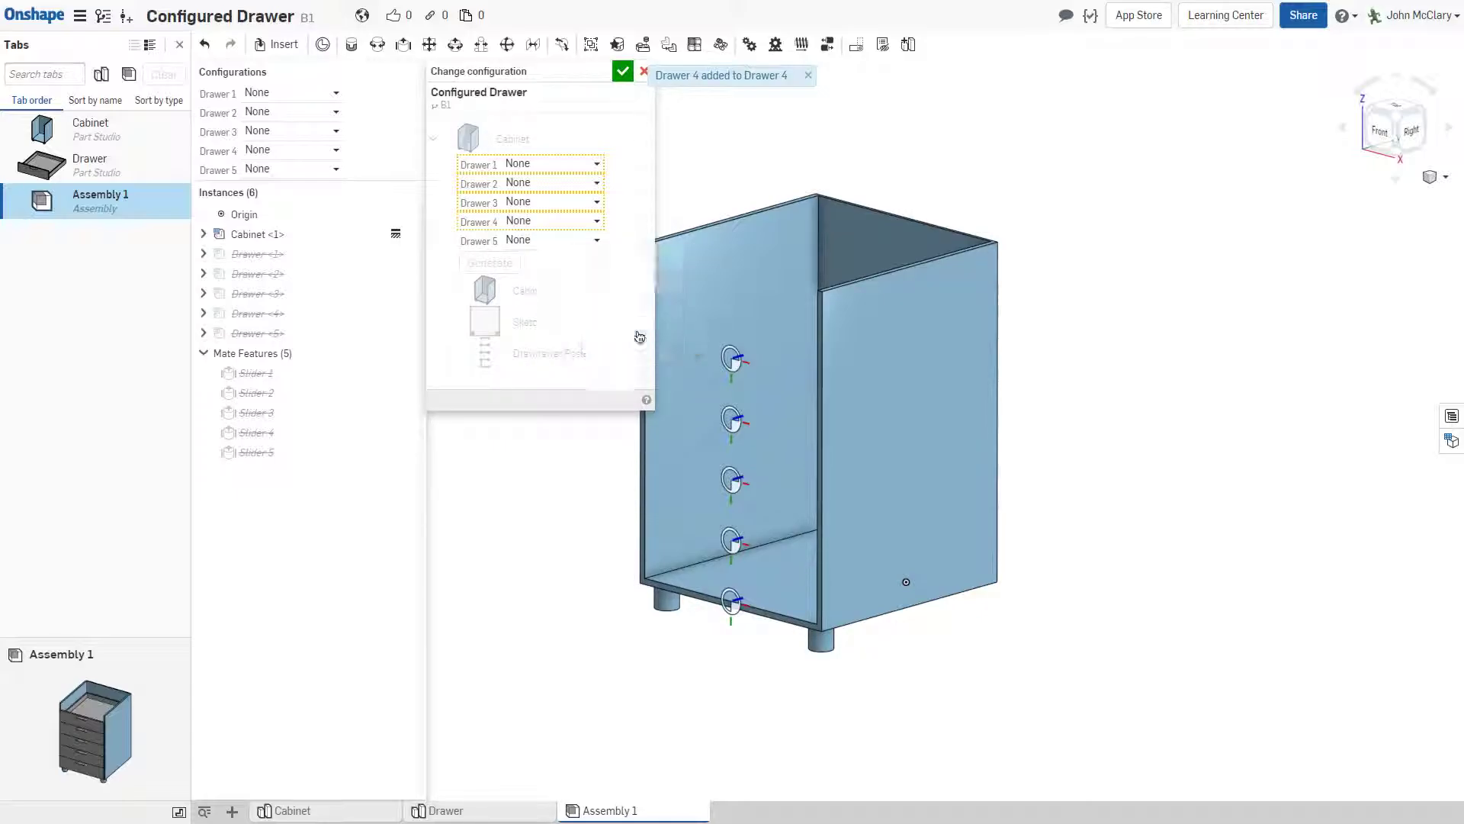
pyautogui.click(624, 73)
# Show the assembly's configuration tables and set the Drawer 1 input to 10
pyautogui.scroll(-1, 557, 308)
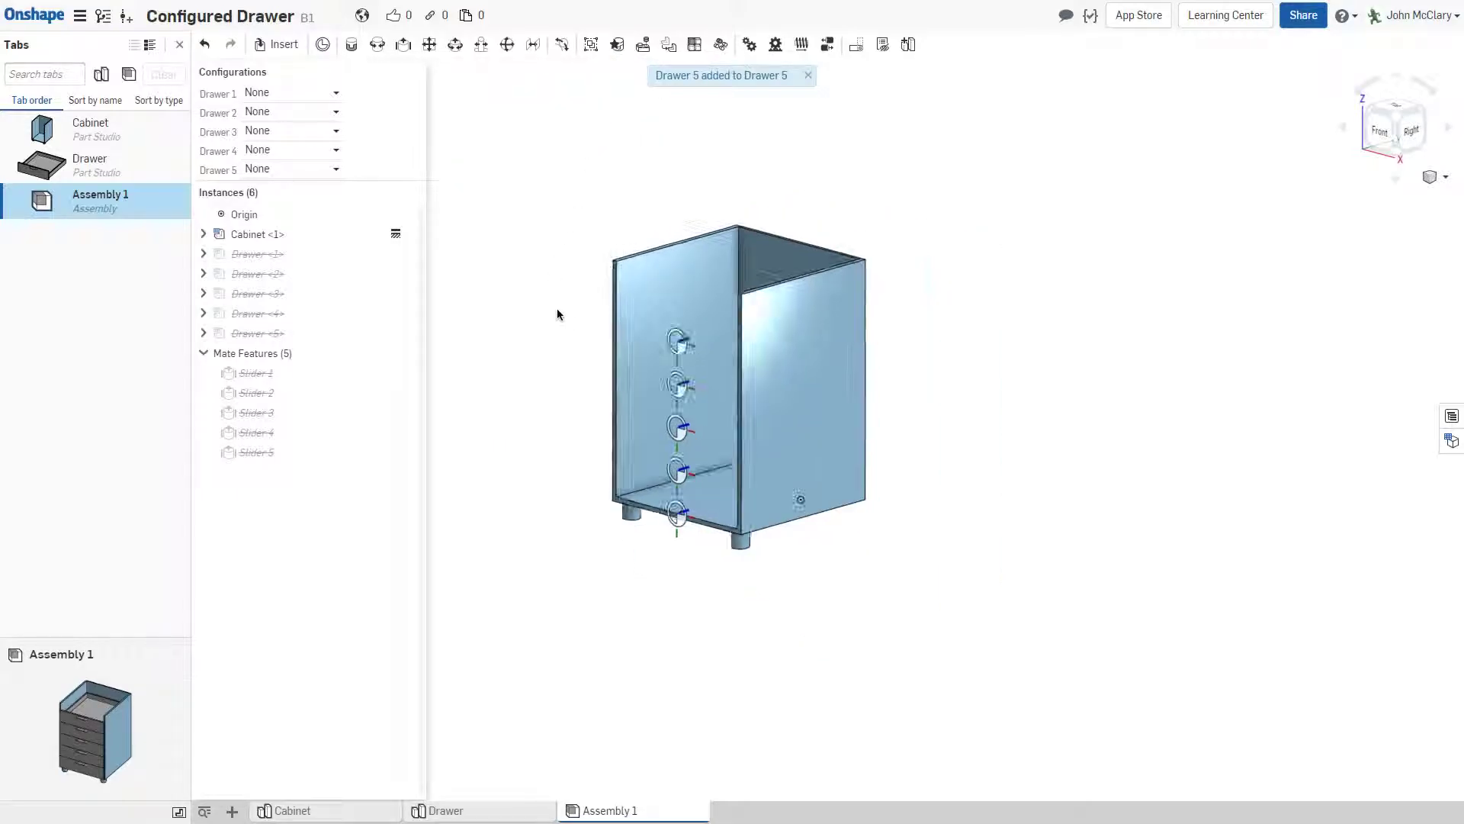
pyautogui.click(291, 94)
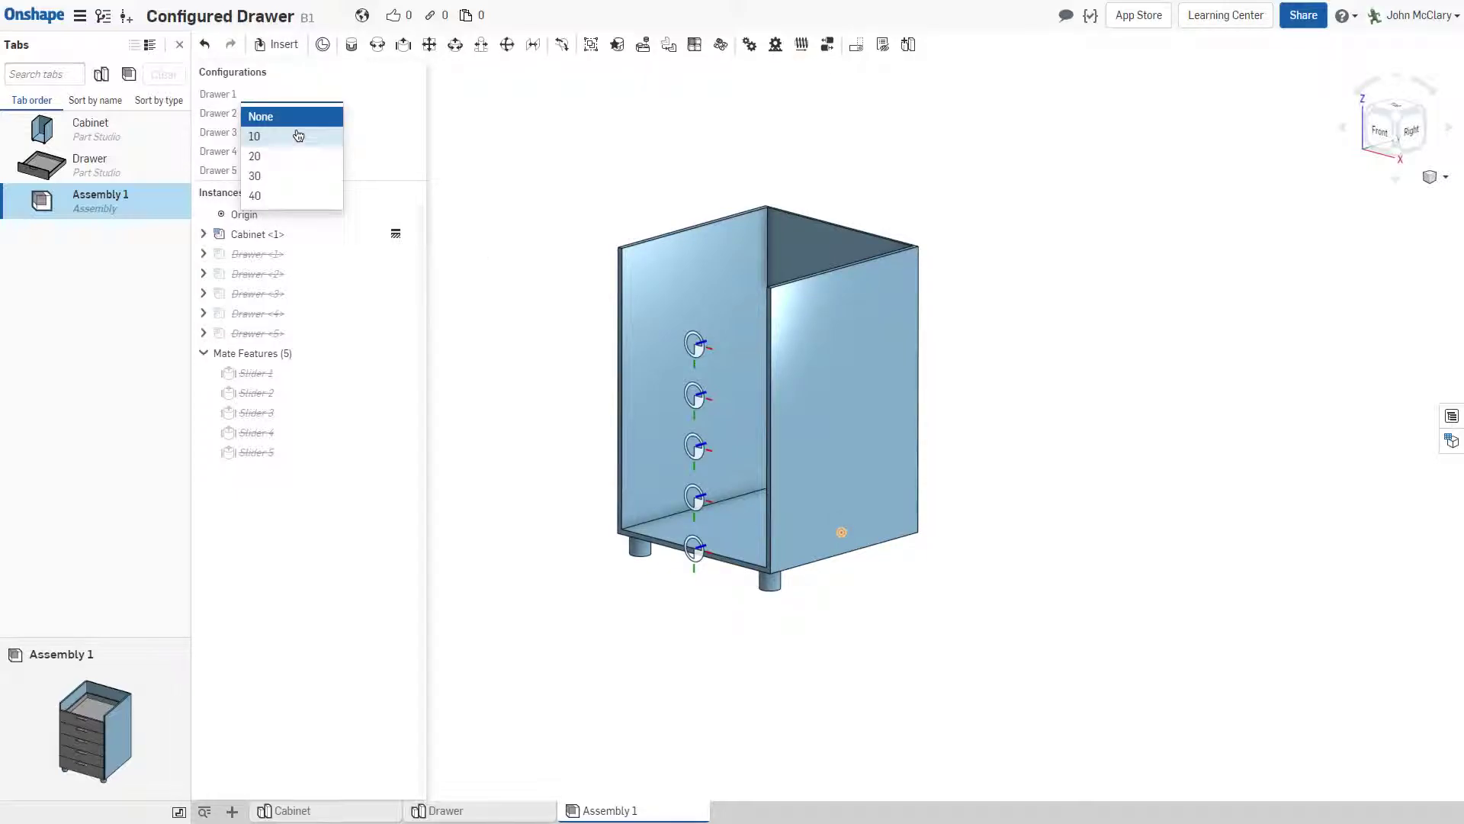
pyautogui.click(606, 124)
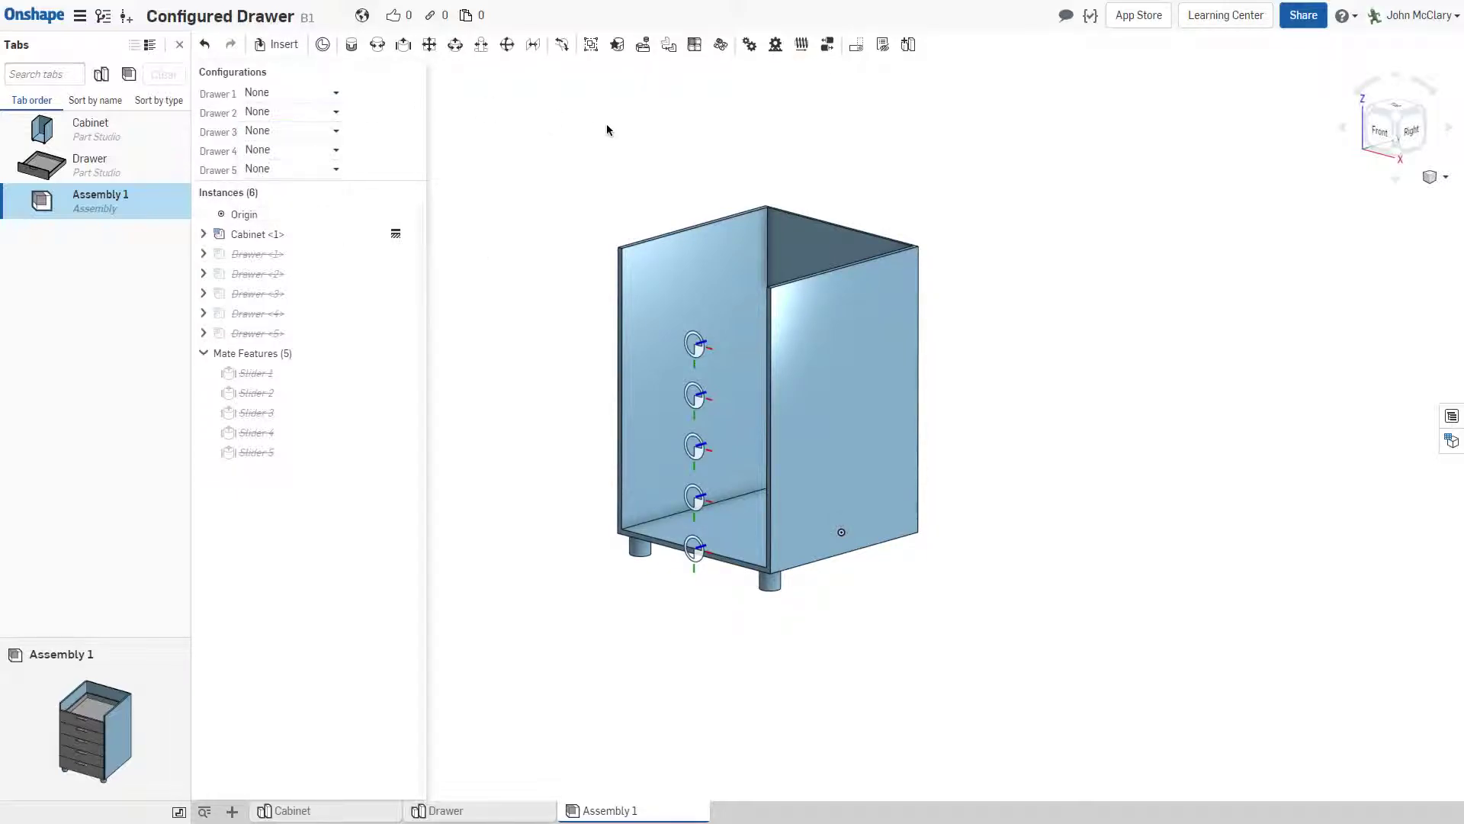
pyautogui.click(1451, 441)
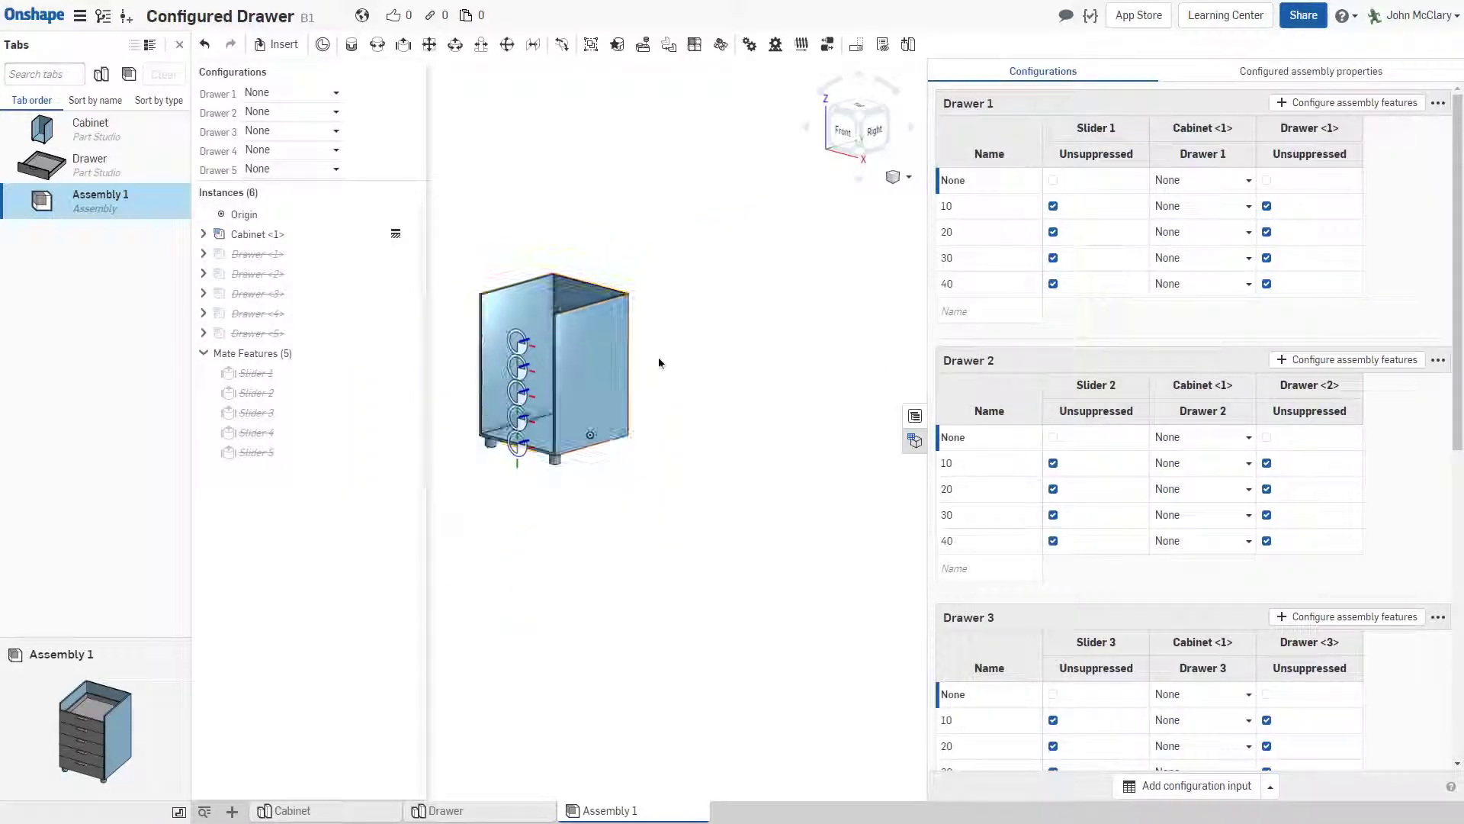
pyautogui.scroll(3, 477, 351)
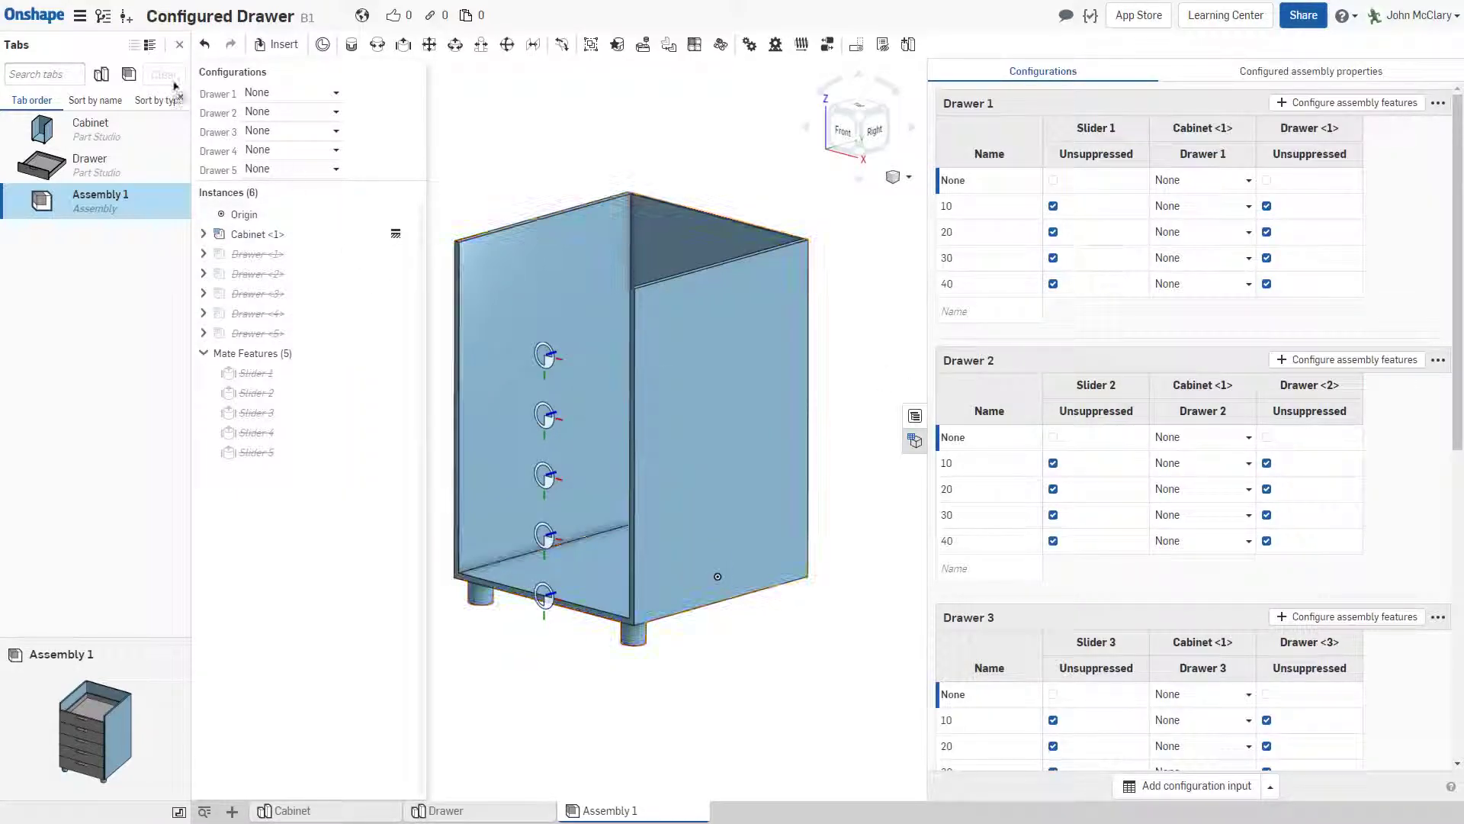
pyautogui.click(260, 96)
pyautogui.click(281, 136)
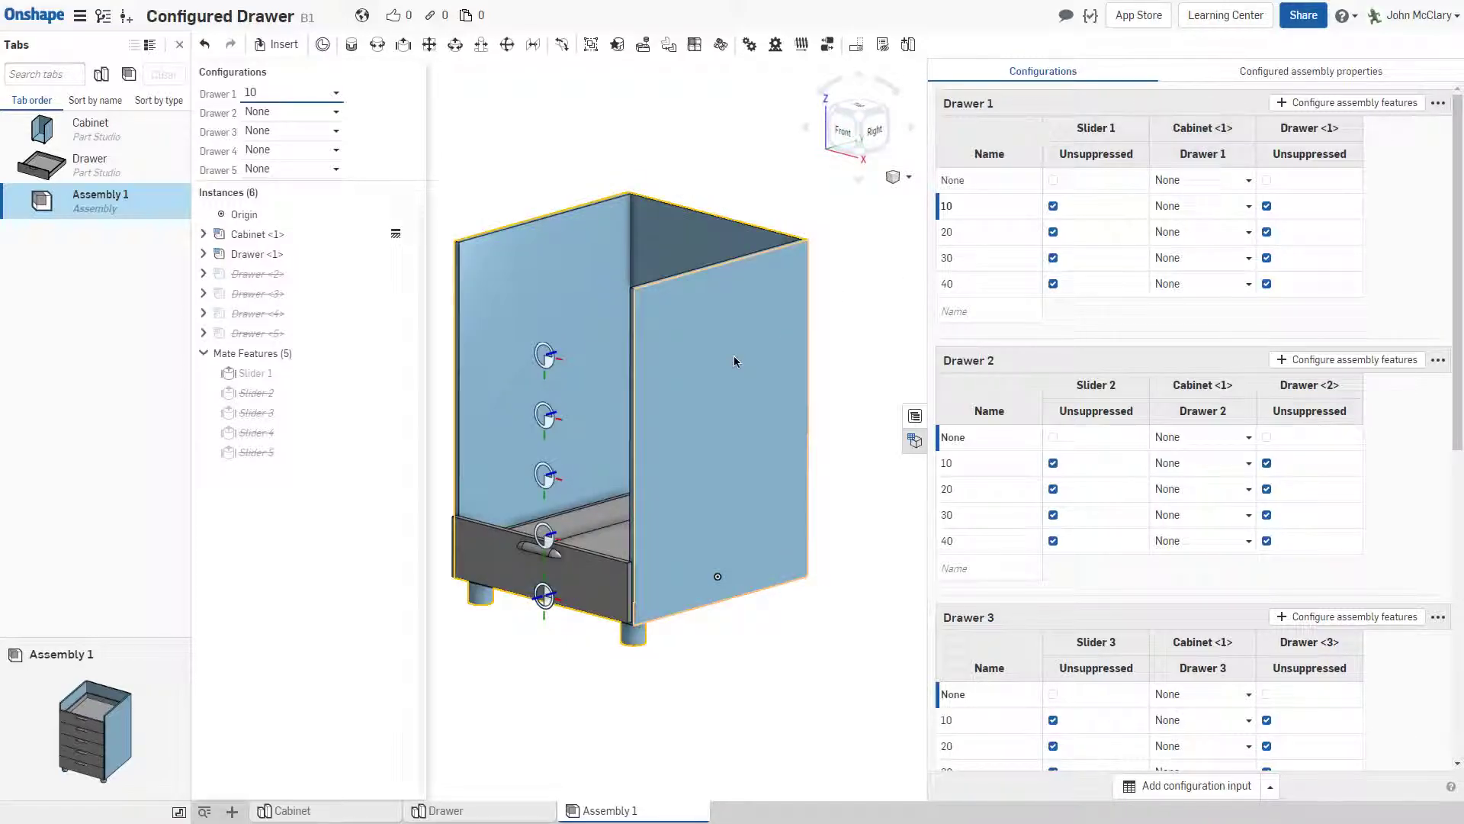
# Set the Drawer 1 value of Cabinet <1> to 10 for option 10 in the Drawer 1 table while changing the cabinet's configuration
pyautogui.click(1218, 216)
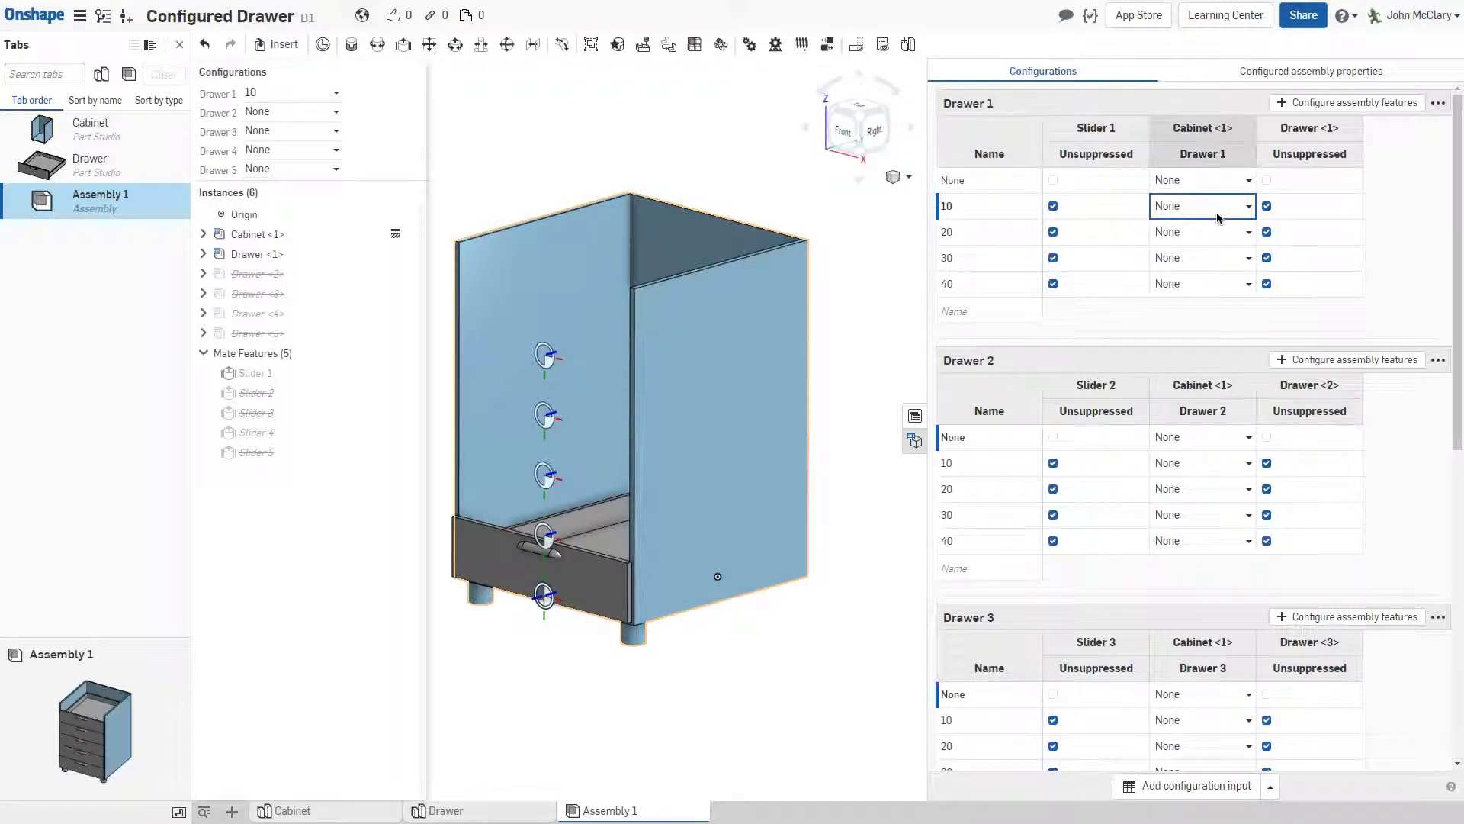
pyautogui.rightClick(312, 234)
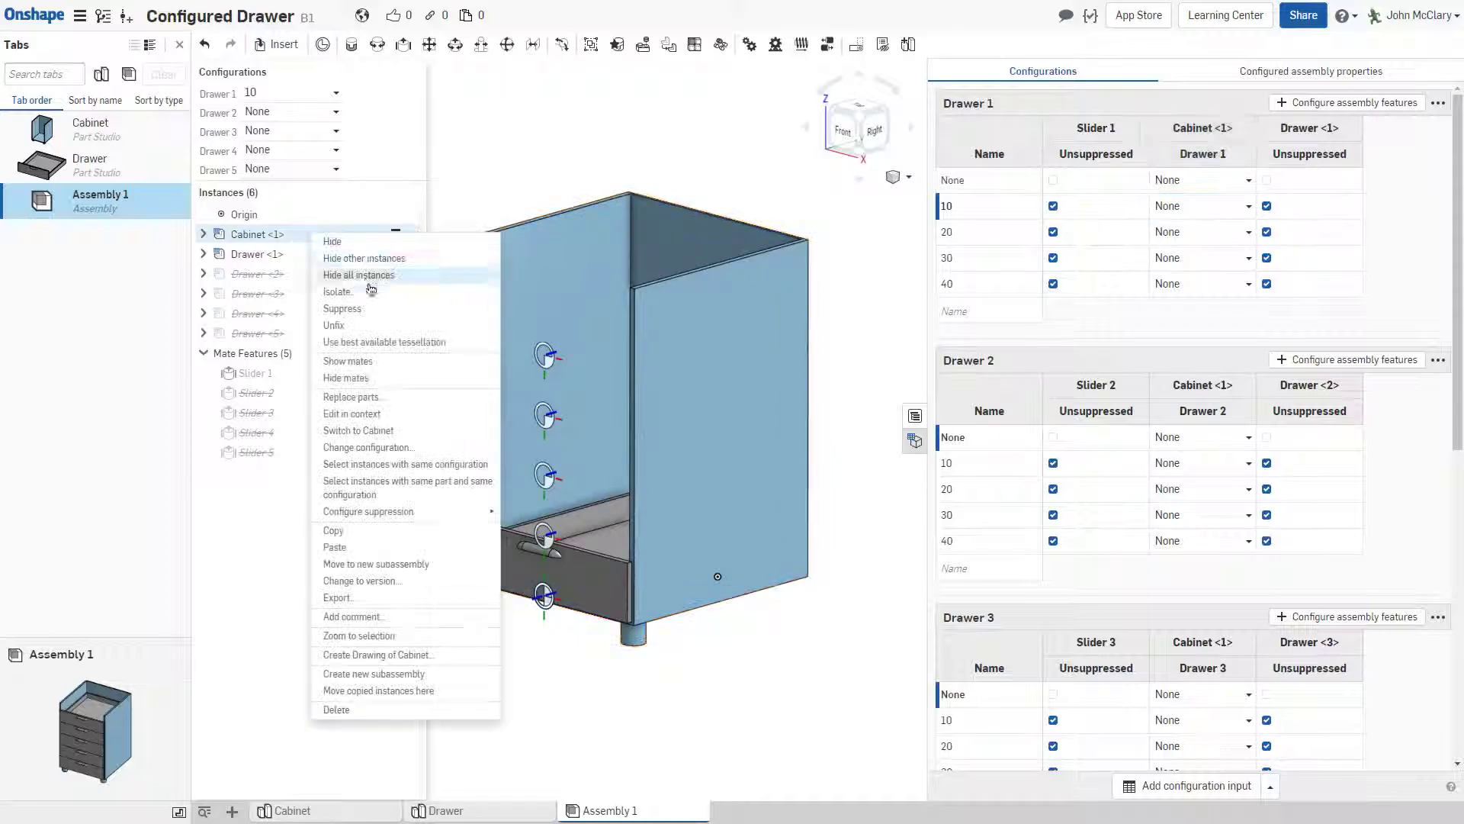
pyautogui.click(398, 447)
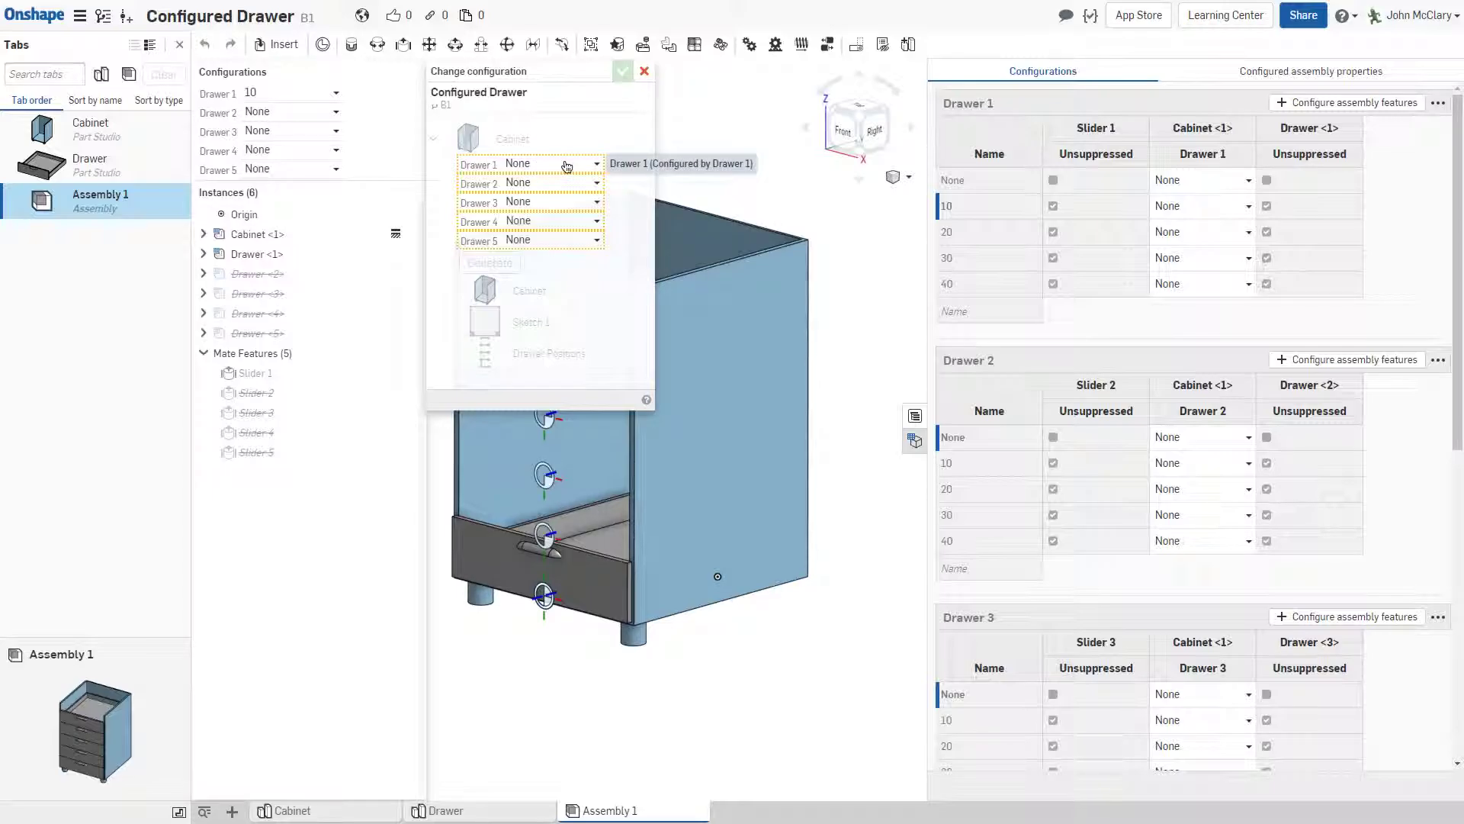
pyautogui.click(1196, 211)
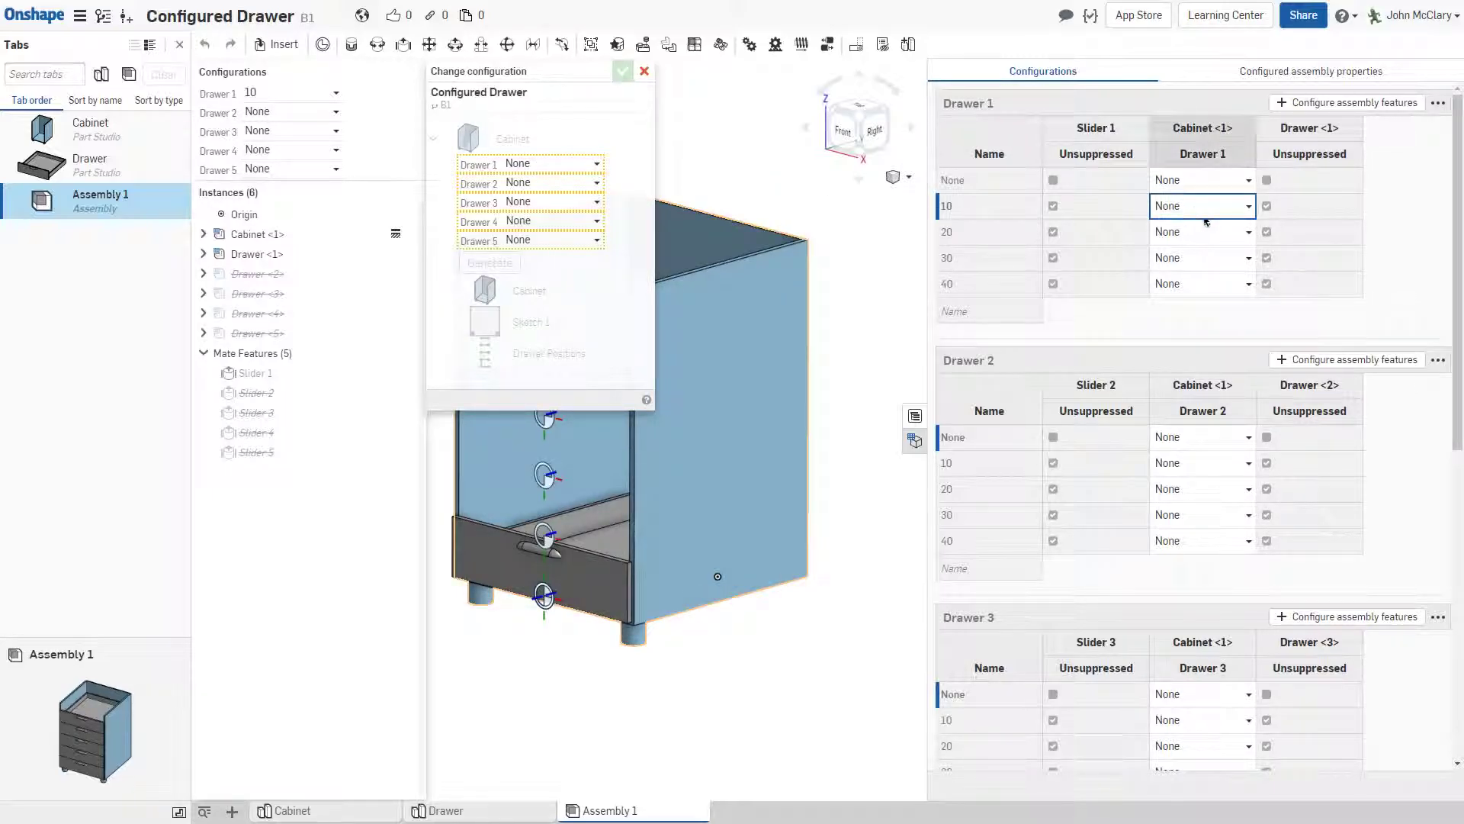
pyautogui.click(1250, 206)
pyautogui.click(1200, 269)
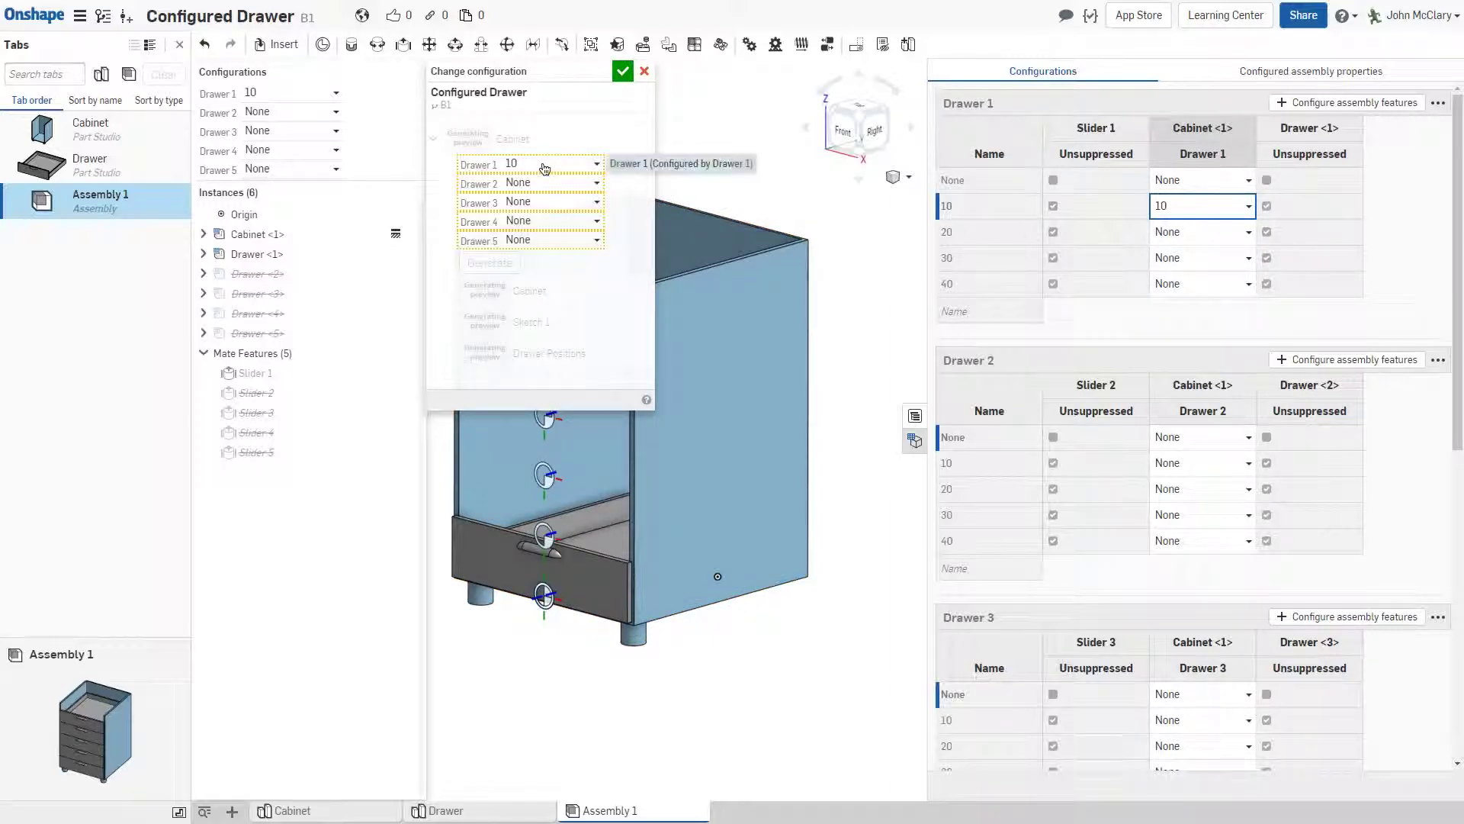
pyautogui.click(623, 72)
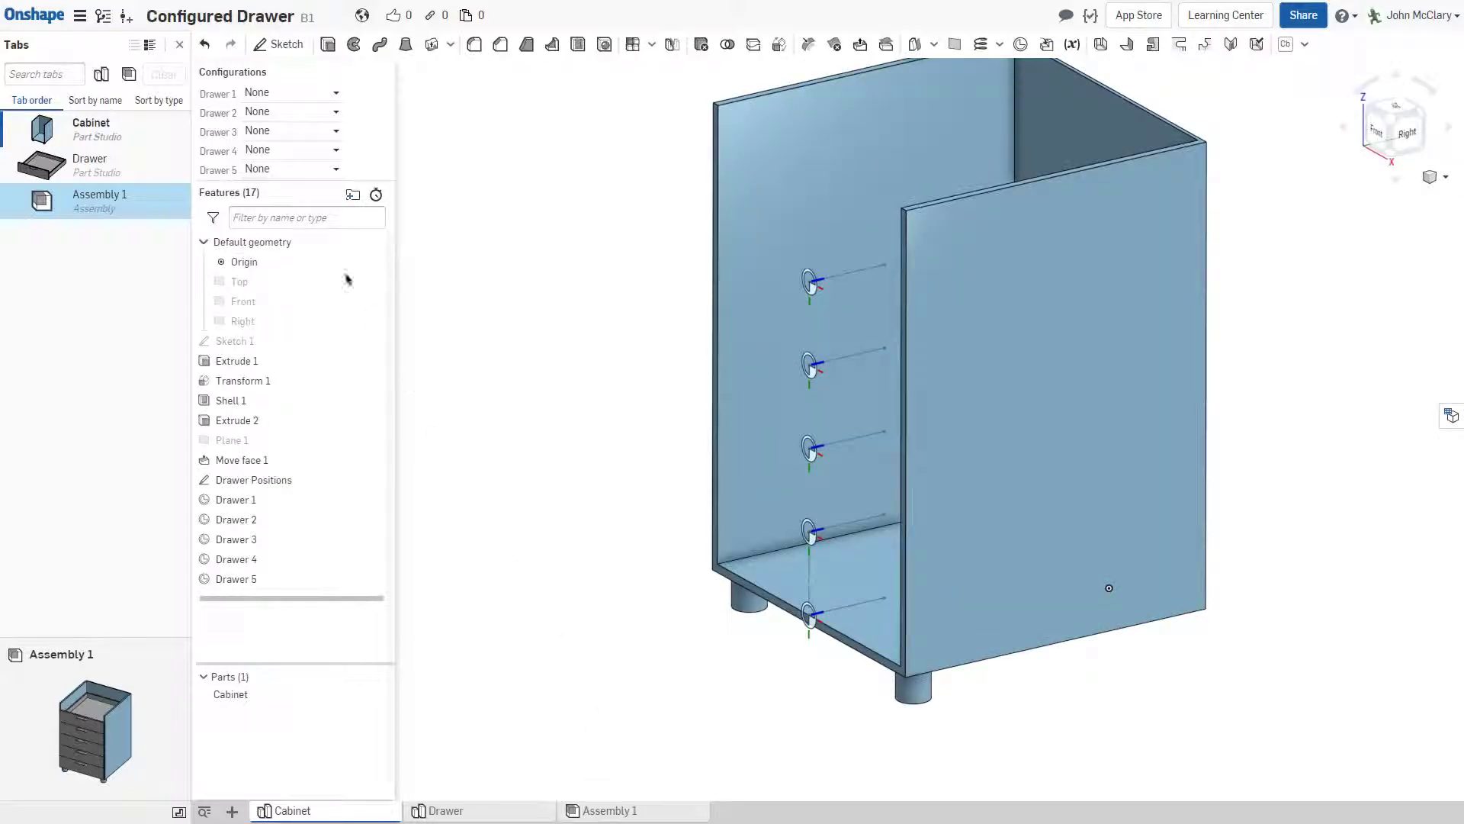
# Test the Drawer 1 input of the Cabinet part studio at 10 and 20
pyautogui.click(304, 96)
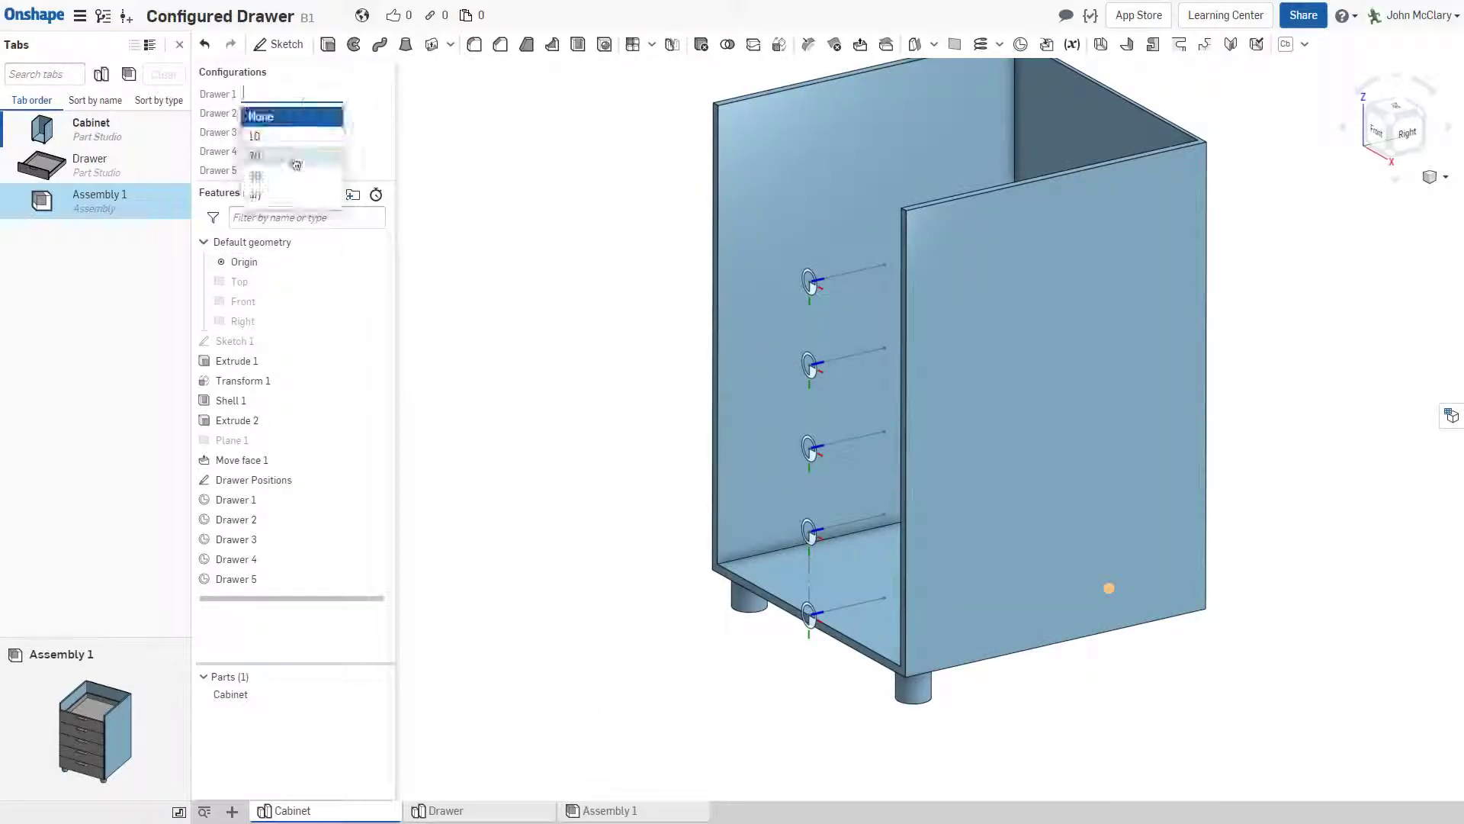
pyautogui.click(263, 134)
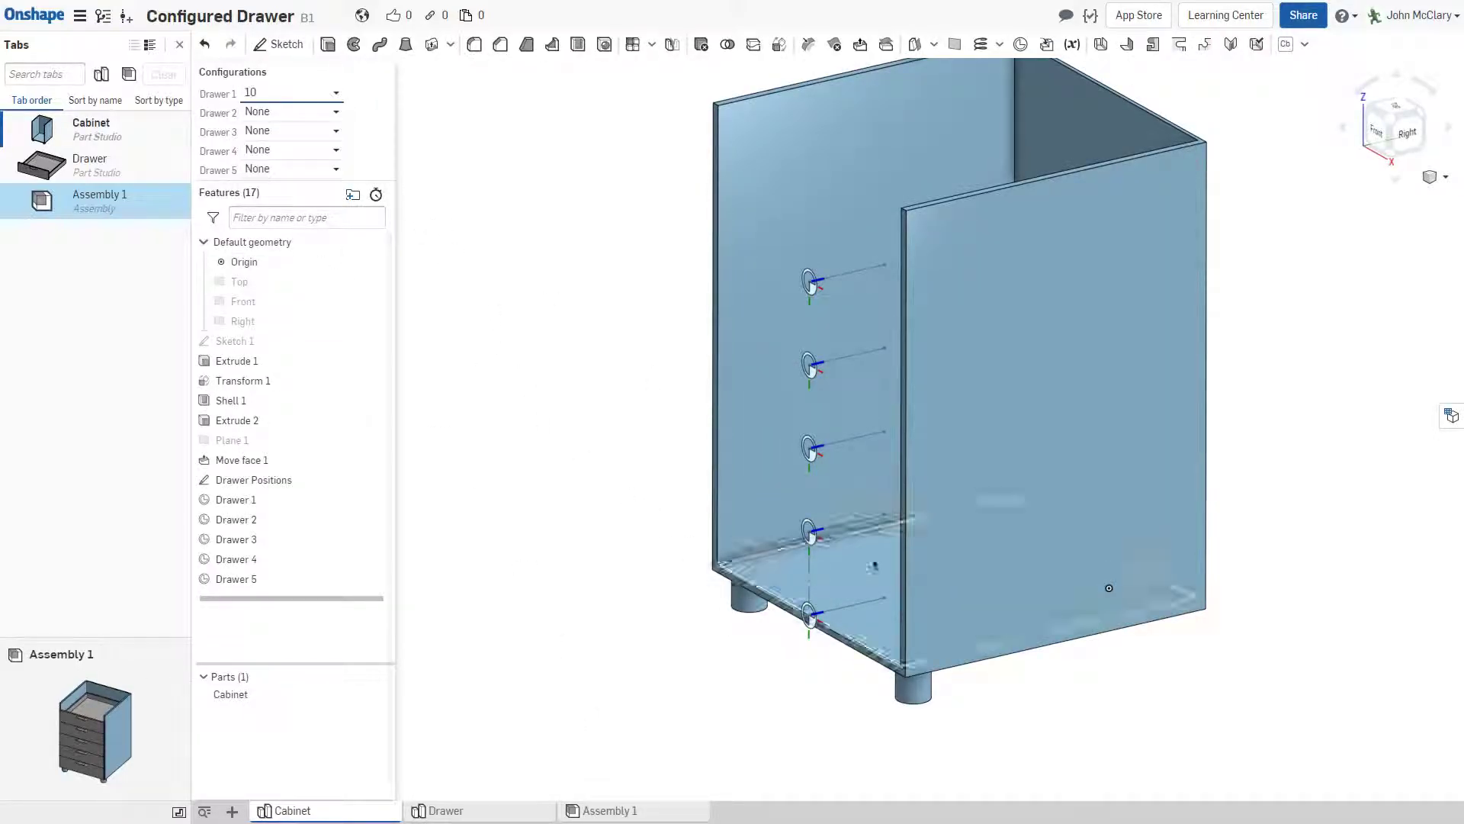
pyautogui.click(282, 93)
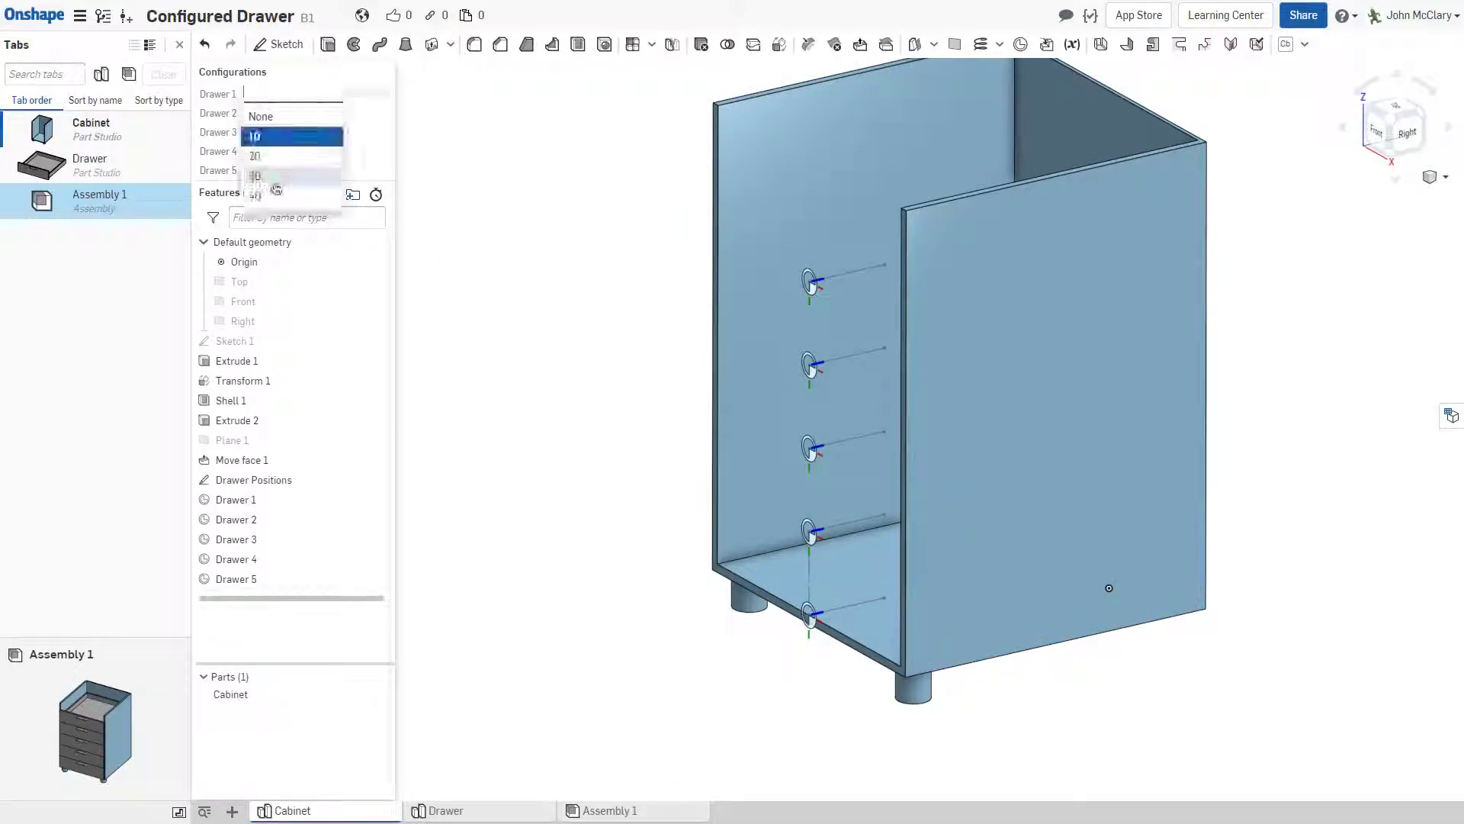
pyautogui.click(259, 153)
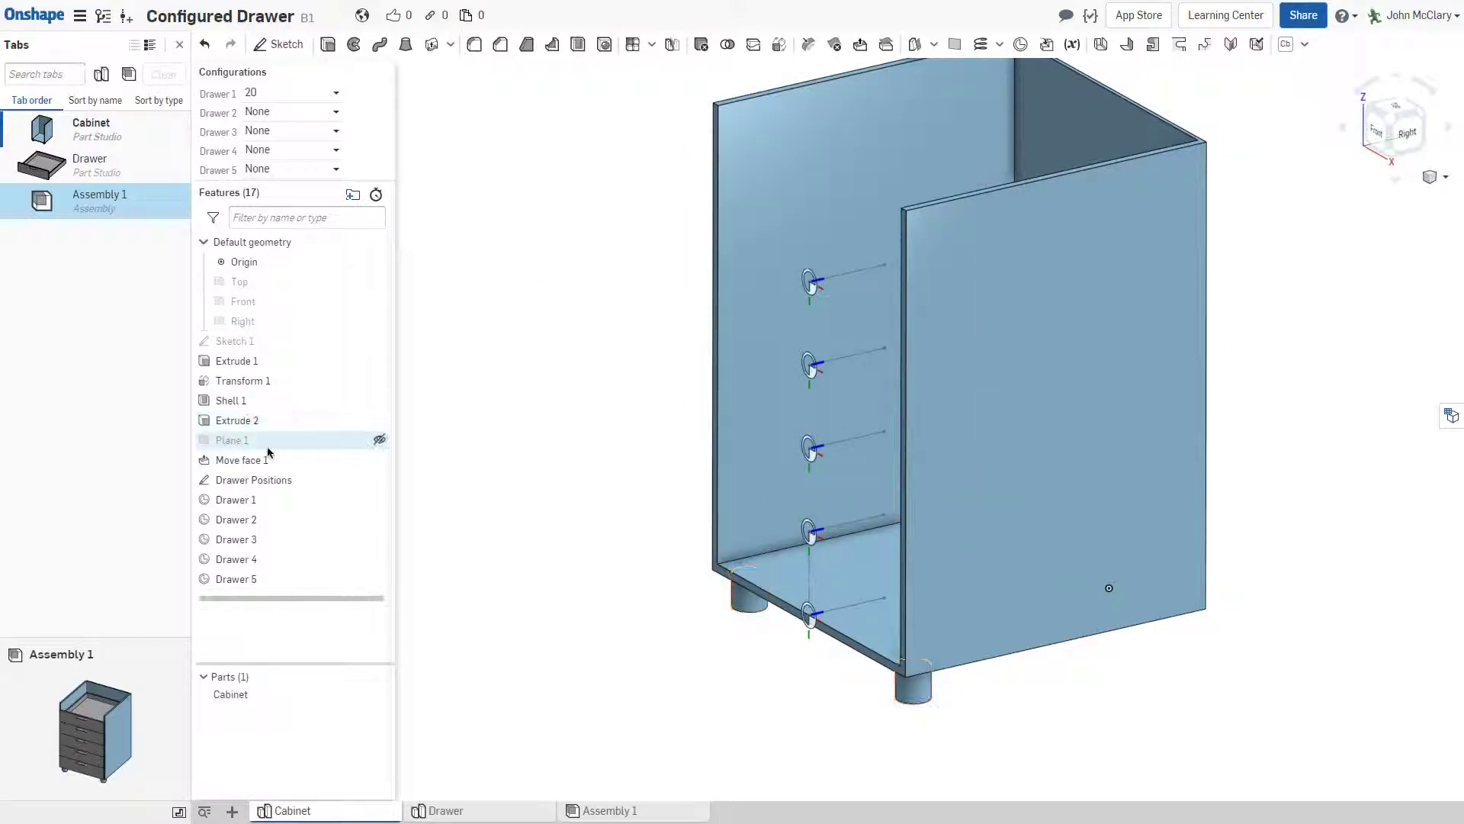
# Edit the Drawer Positions sketch and unconfigure its four vertical spacing dimensions
pyautogui.rightClick(273, 480)
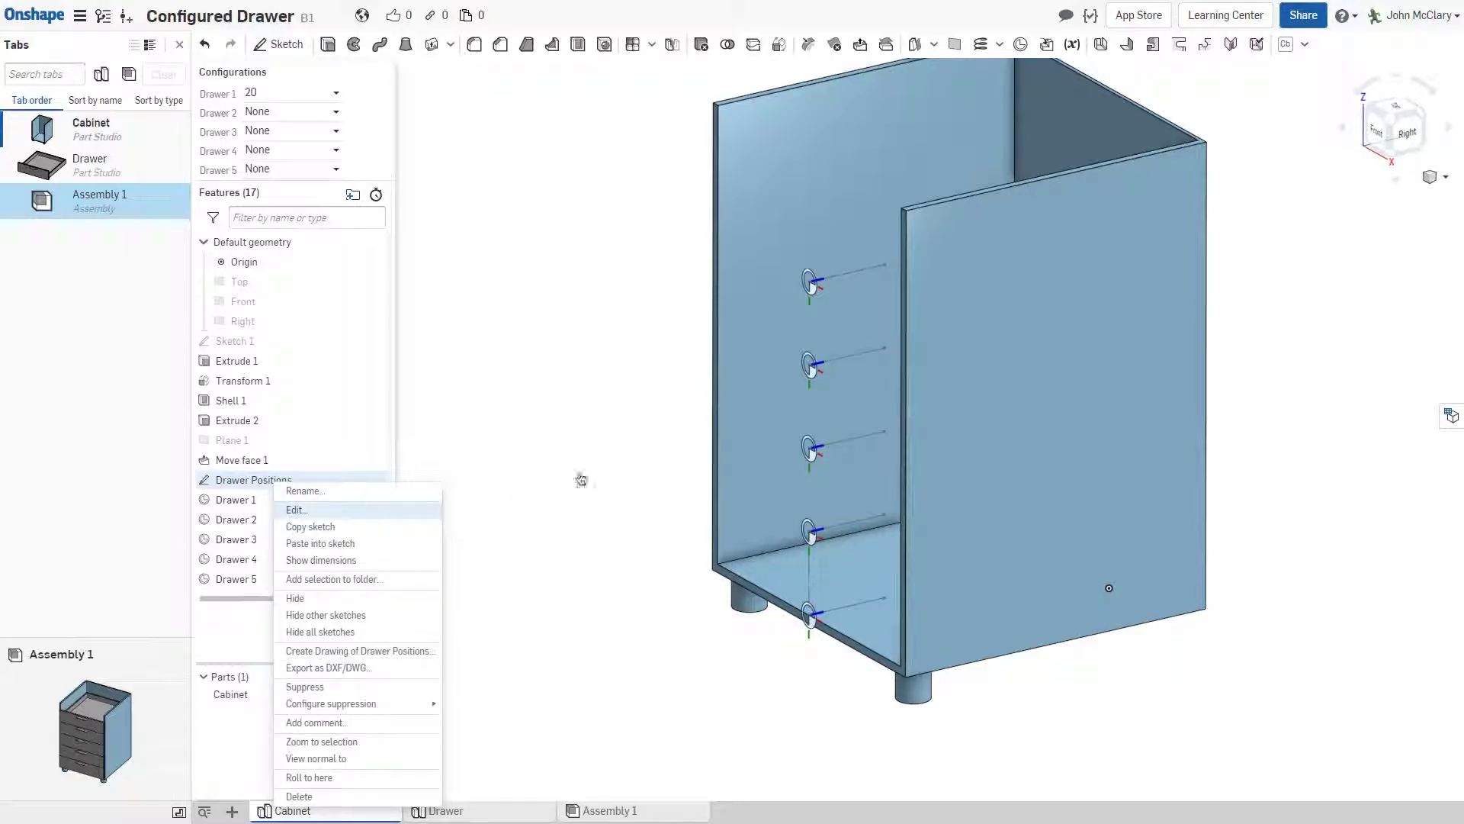
pyautogui.click(295, 510)
pyautogui.rightClick(687, 608)
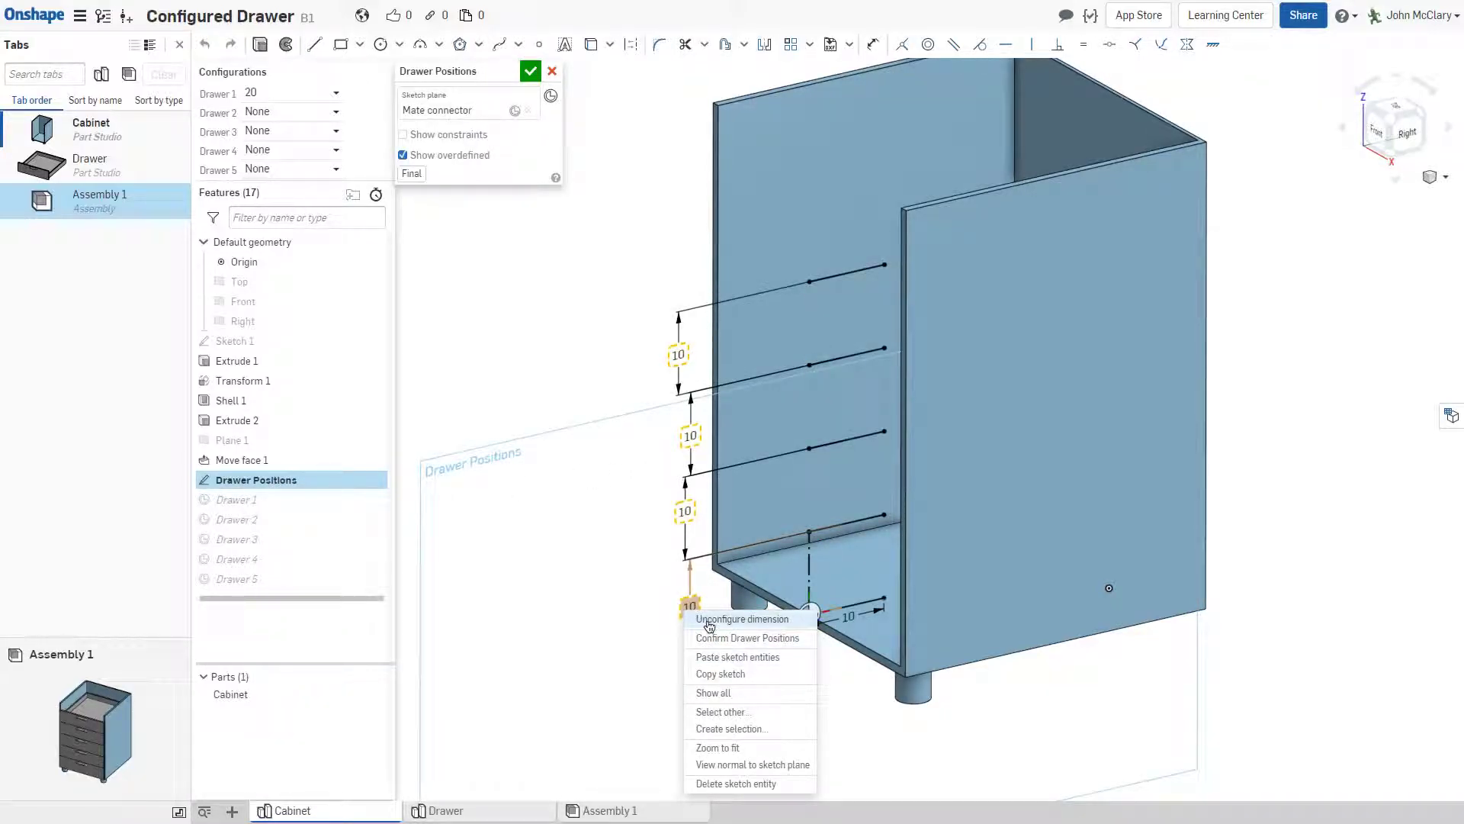
pyautogui.click(710, 624)
pyautogui.rightClick(686, 516)
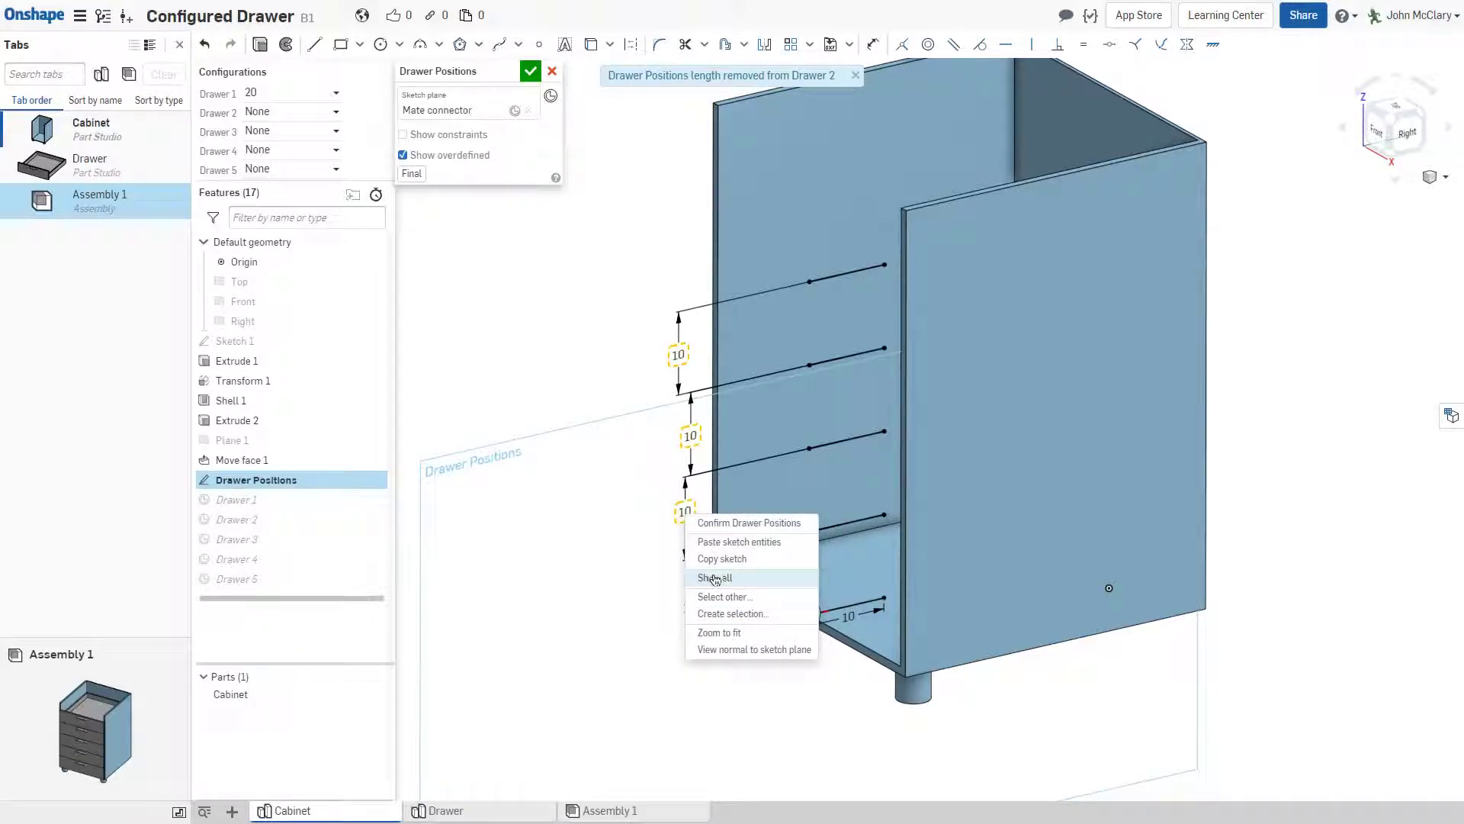
pyautogui.rightClick(685, 511)
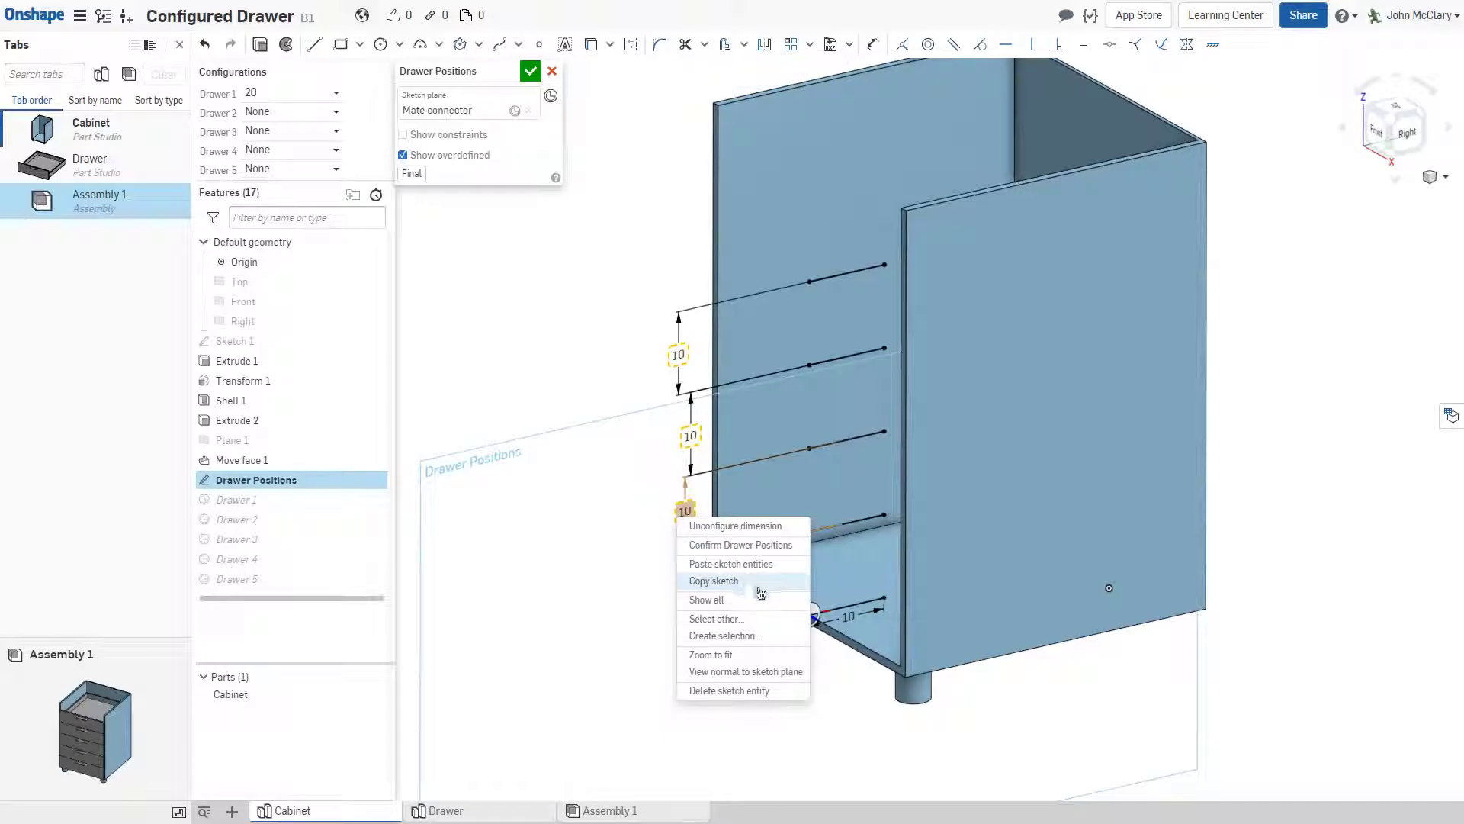
pyautogui.click(732, 527)
pyautogui.rightClick(689, 436)
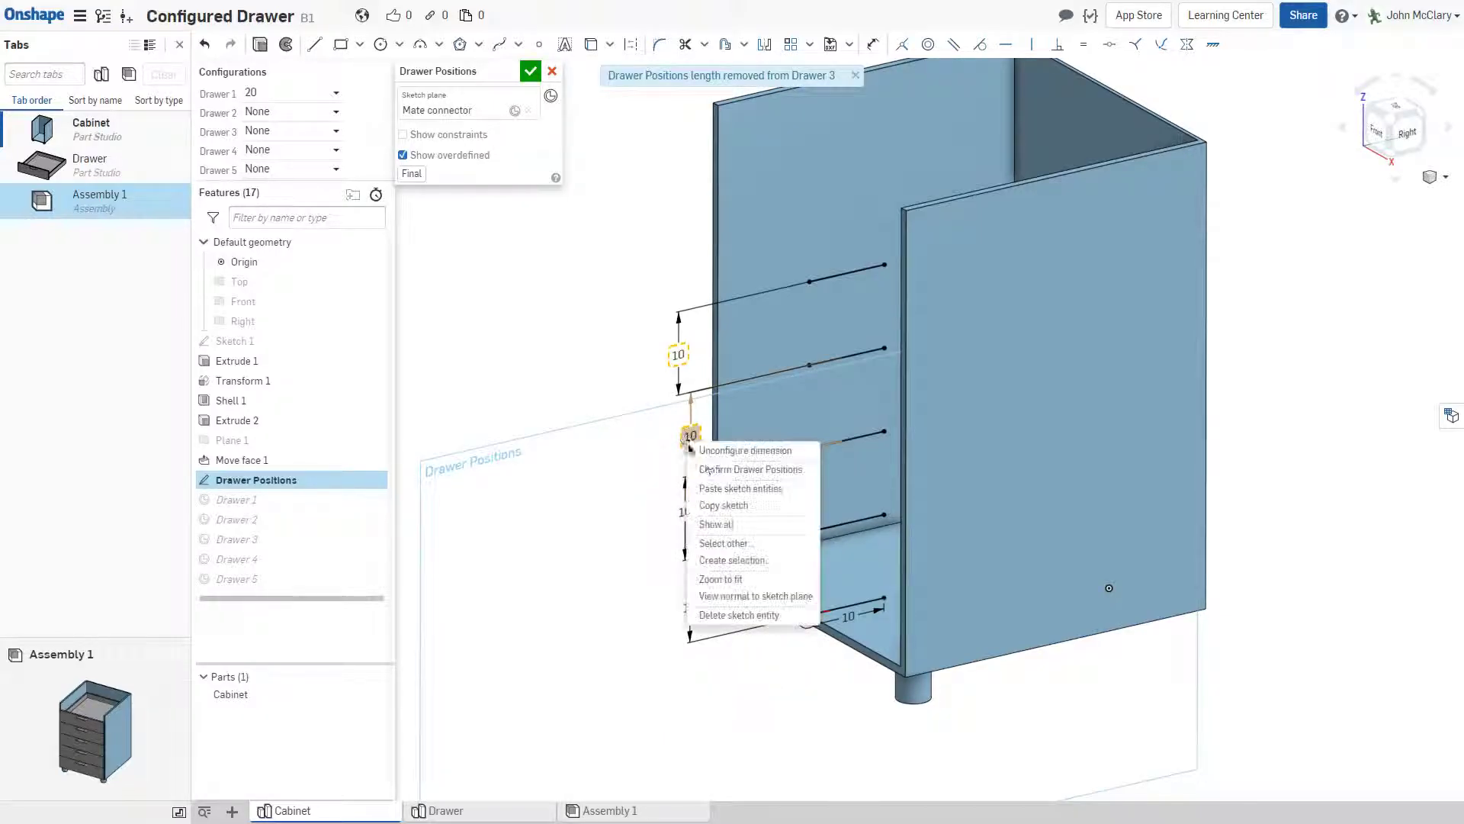
pyautogui.click(713, 451)
pyautogui.rightClick(678, 355)
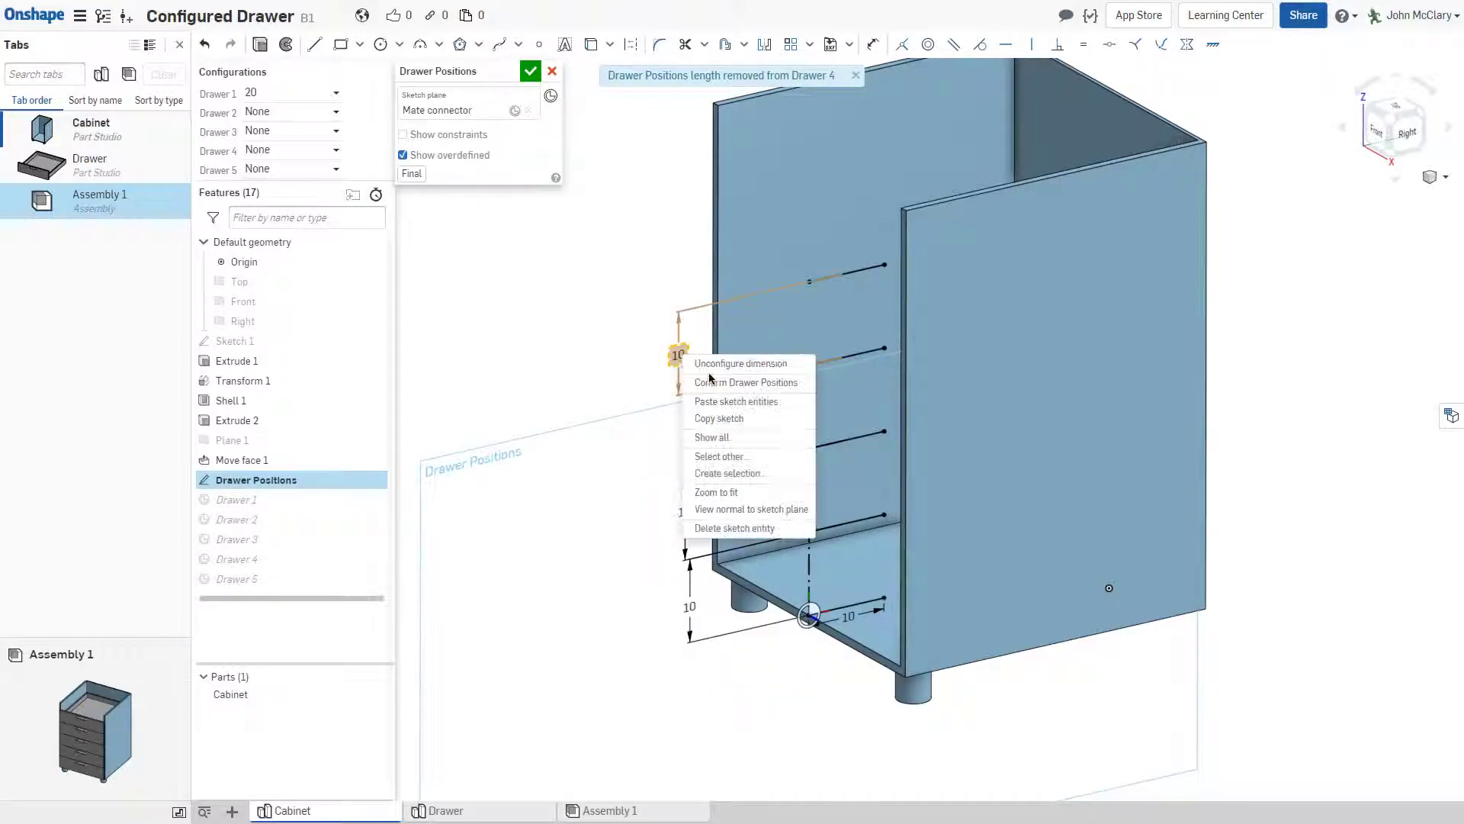
pyautogui.click(709, 364)
# Configure the lowest vertical spacing dimension of the Drawer Positions sketch with the Drawer 1 input
pyautogui.rightClick(690, 607)
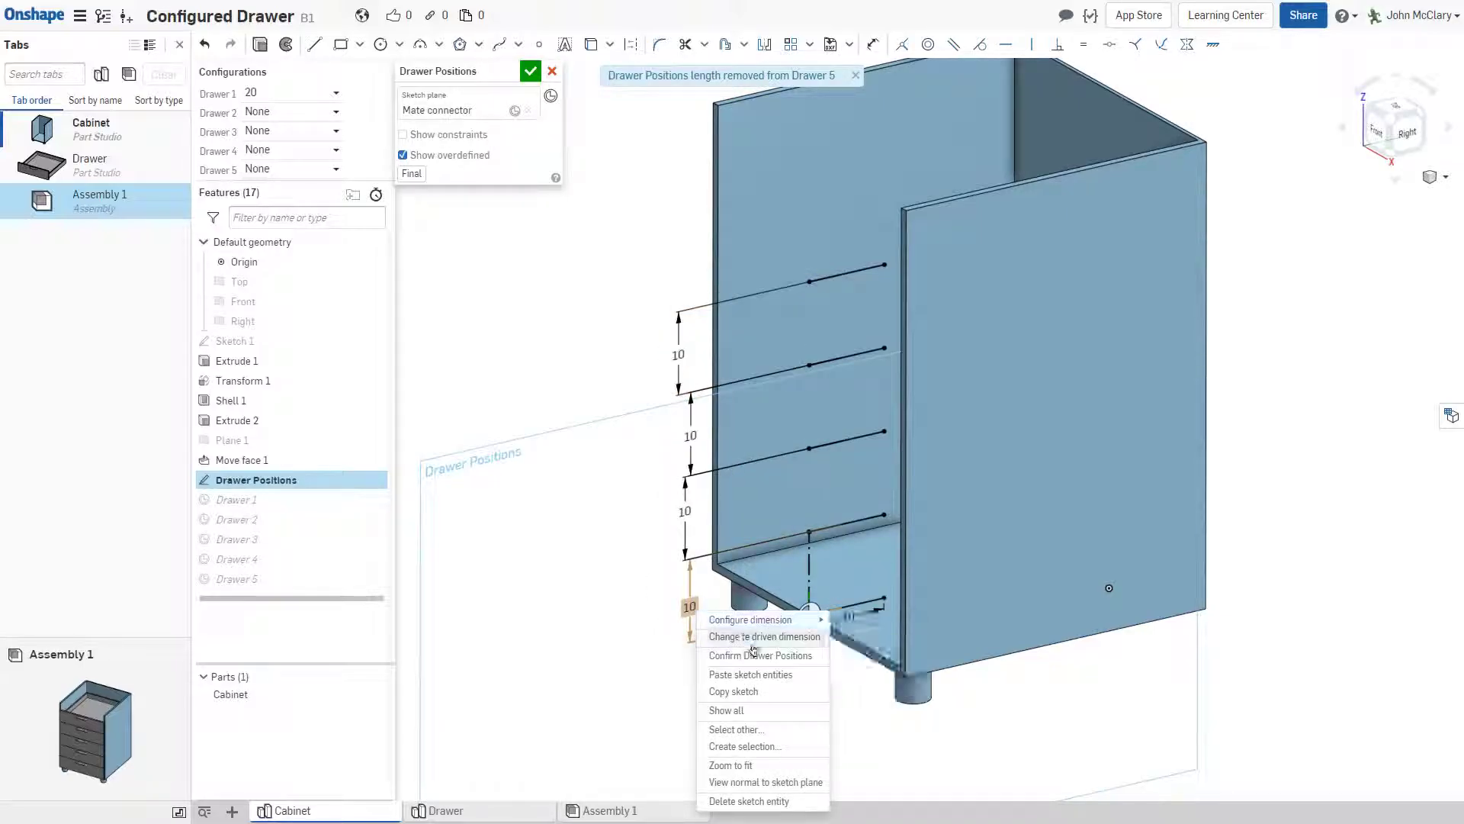
pyautogui.moveTo(771, 627)
pyautogui.click(858, 621)
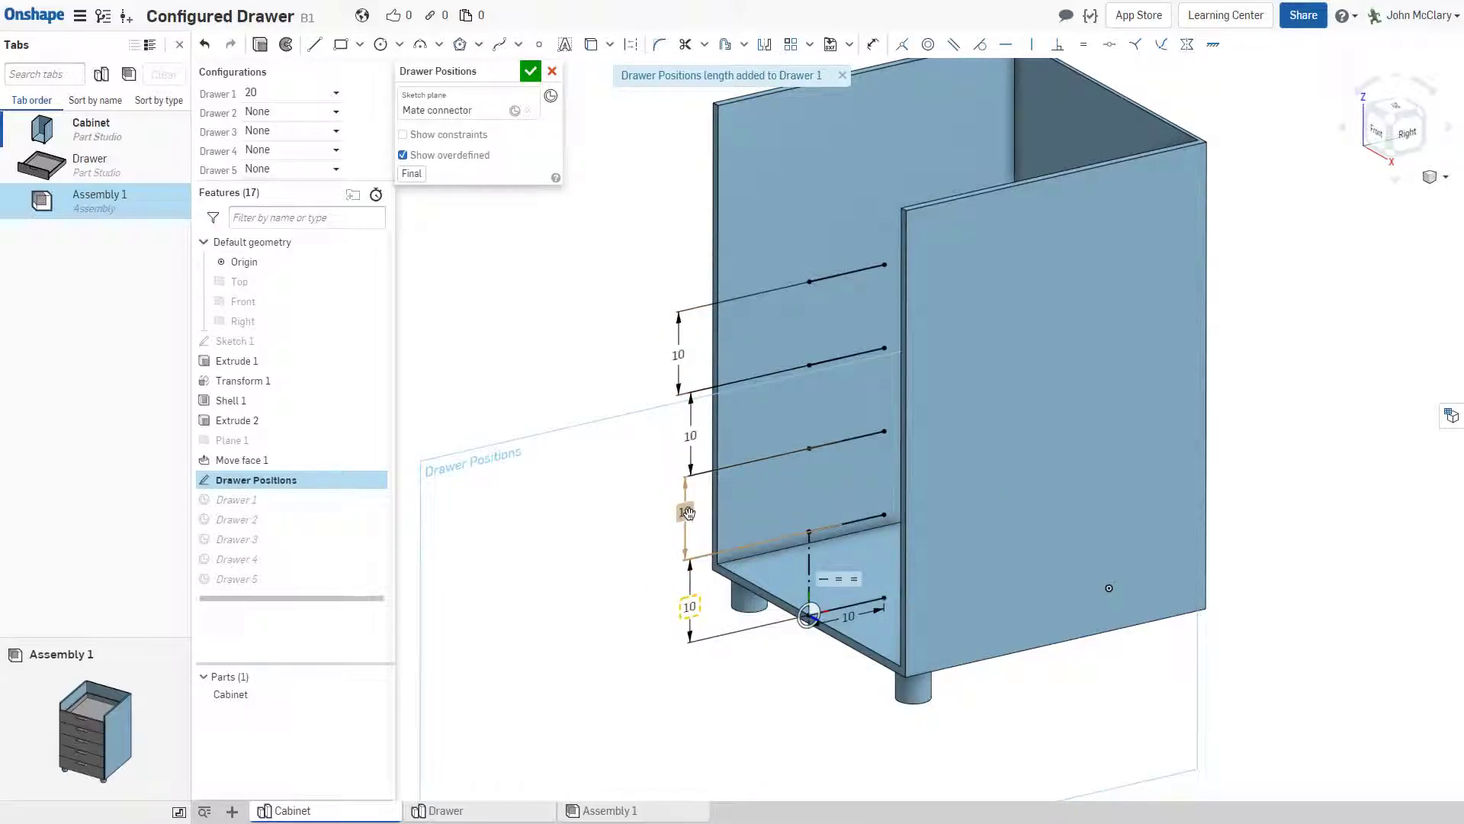
# Configure the second and third vertical spacing dimensions from the bottom with the Drawer 2 and Drawer 3 inputs, respectively
pyautogui.rightClick(685, 512)
pyautogui.moveTo(793, 524)
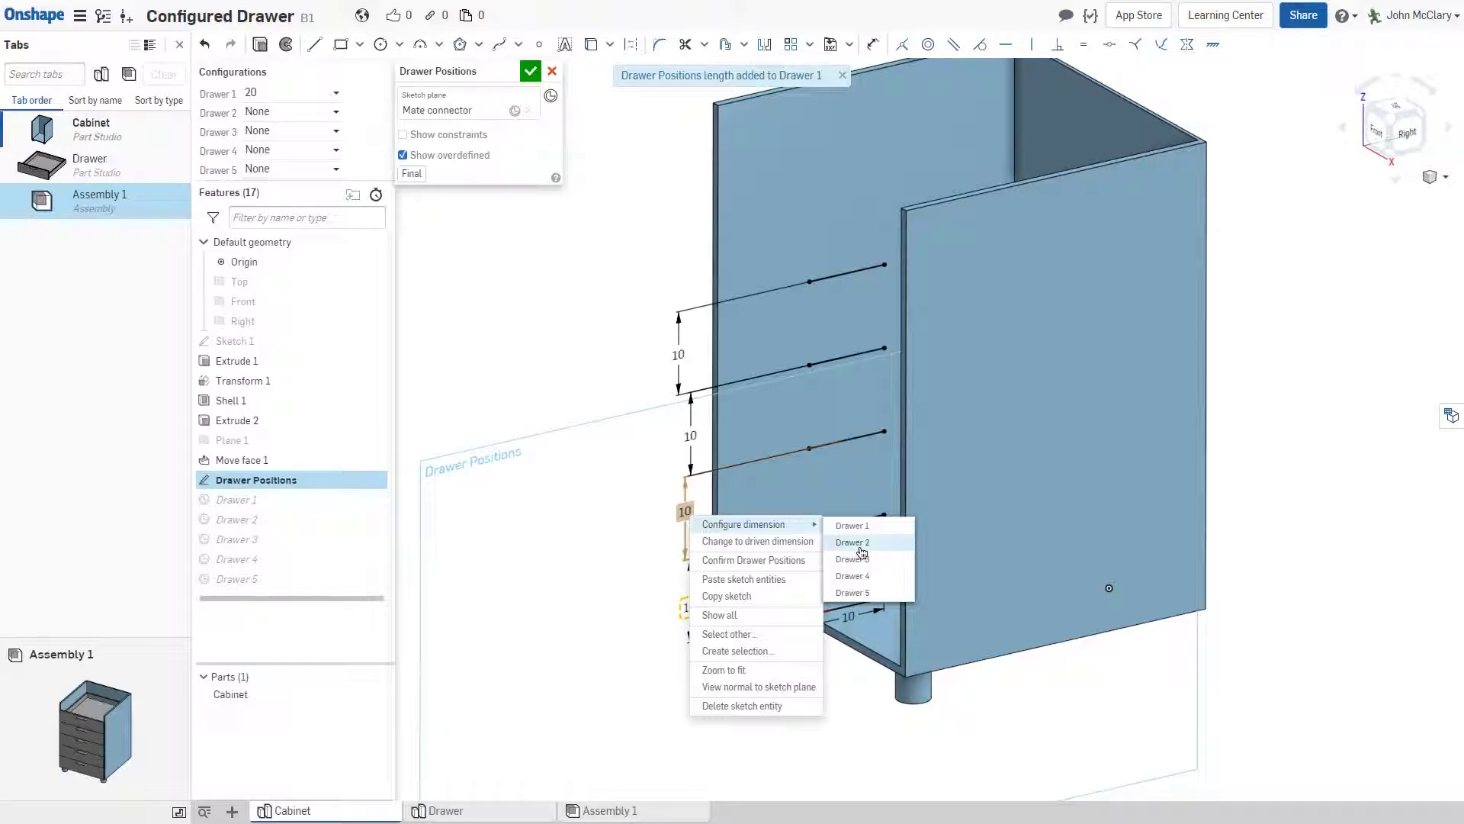
pyautogui.click(853, 542)
pyautogui.rightClick(696, 438)
pyautogui.moveTo(752, 451)
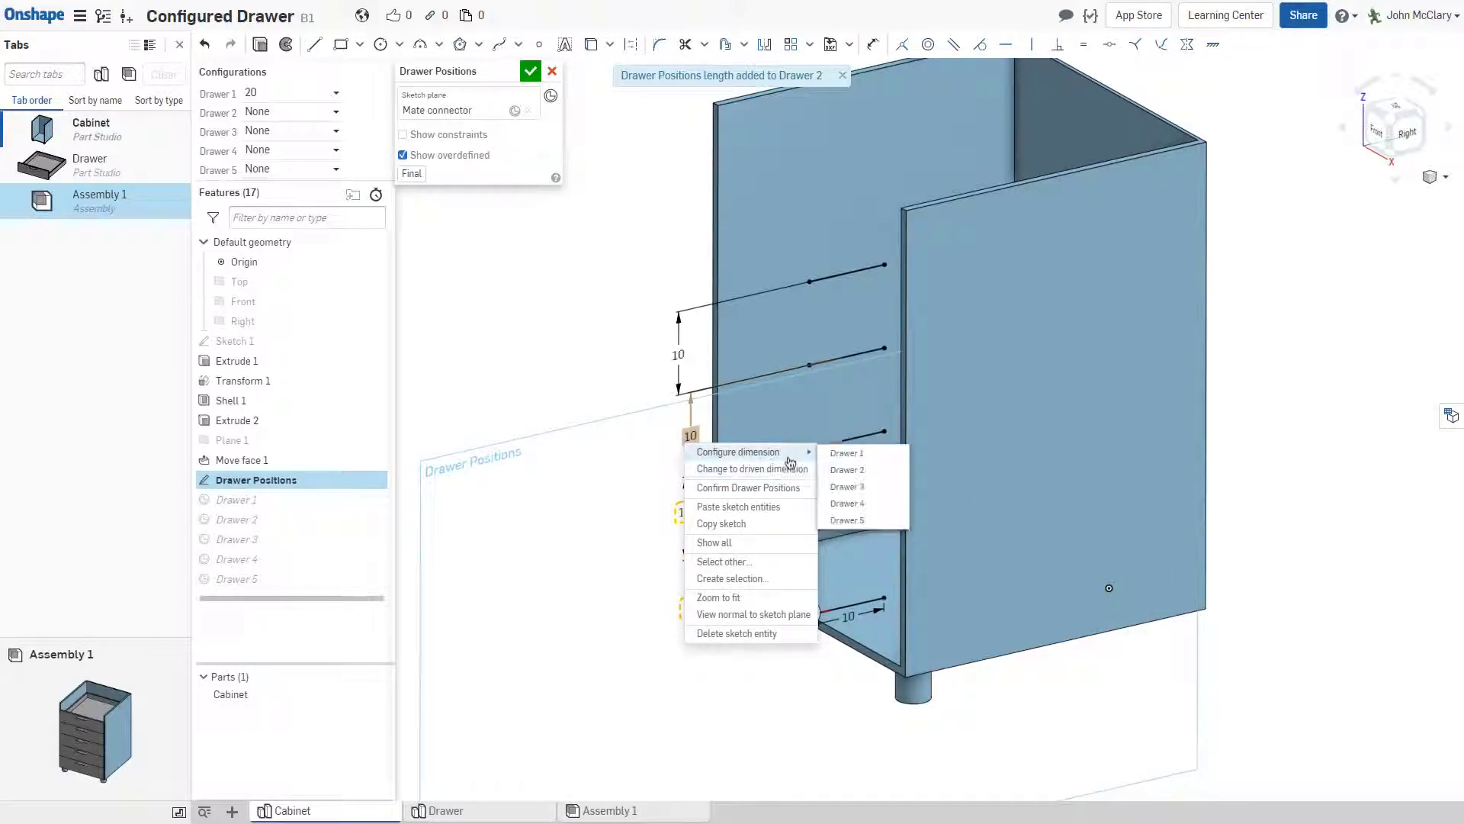
pyautogui.click(876, 487)
# Configure the topmost vertical spacing dimension with the Drawer 4 input and accept the Drawer Positions sketch
pyautogui.rightClick(684, 357)
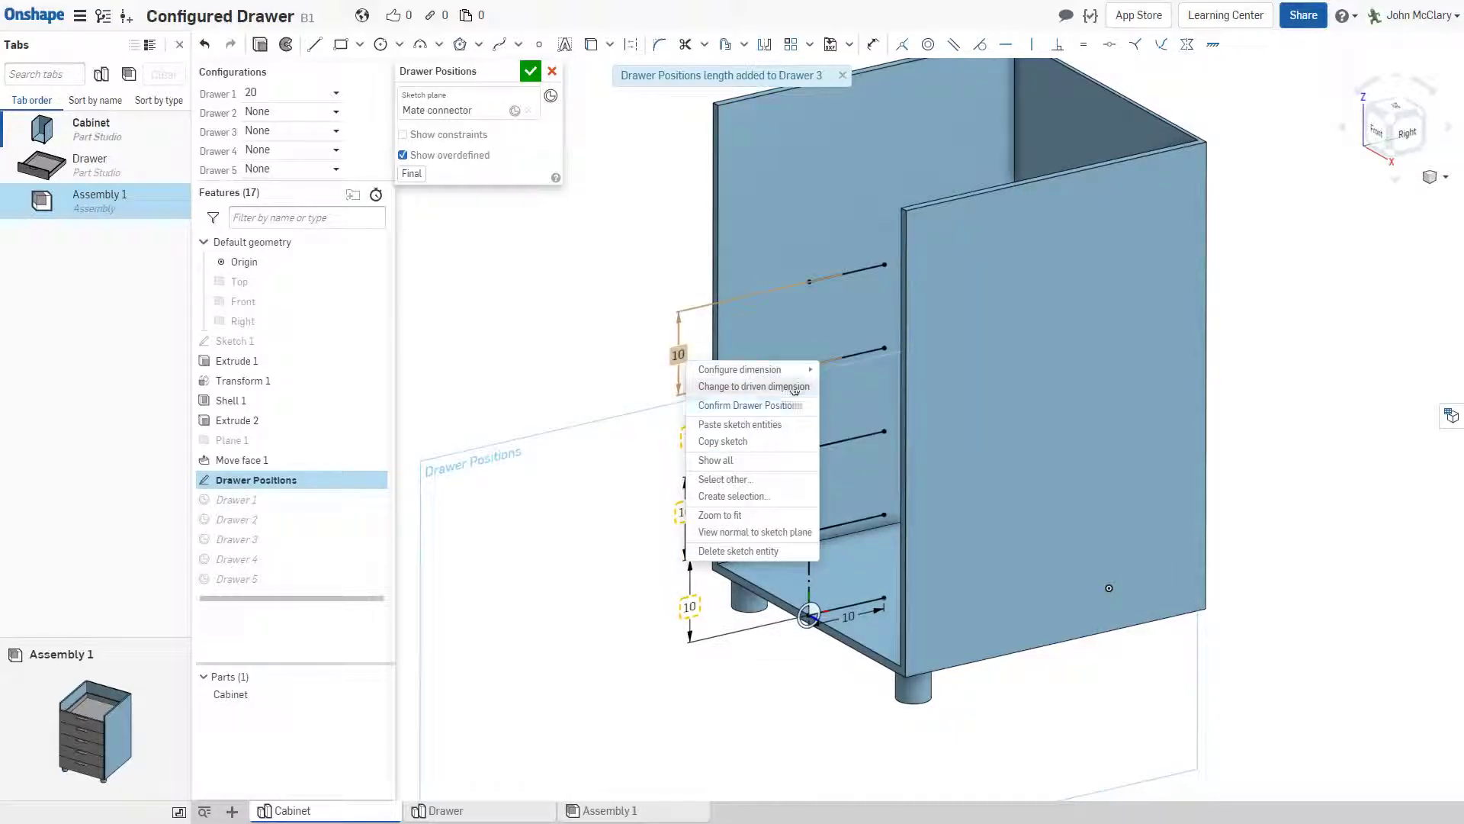
pyautogui.moveTo(793, 369)
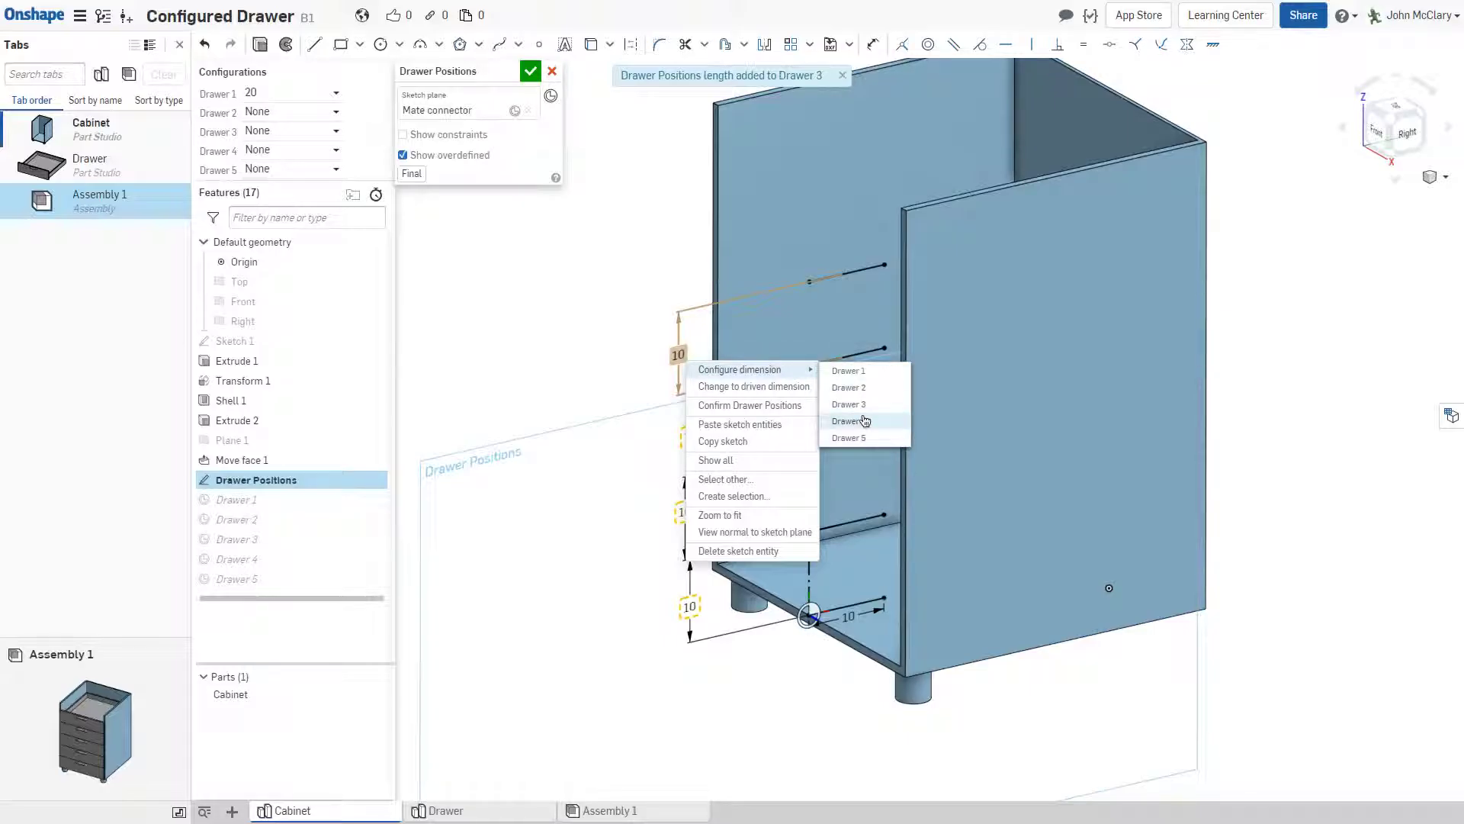
pyautogui.click(849, 421)
pyautogui.scroll(-2, 607, 451)
pyautogui.scroll(-2, 626, 560)
pyautogui.scroll(2, 622, 424)
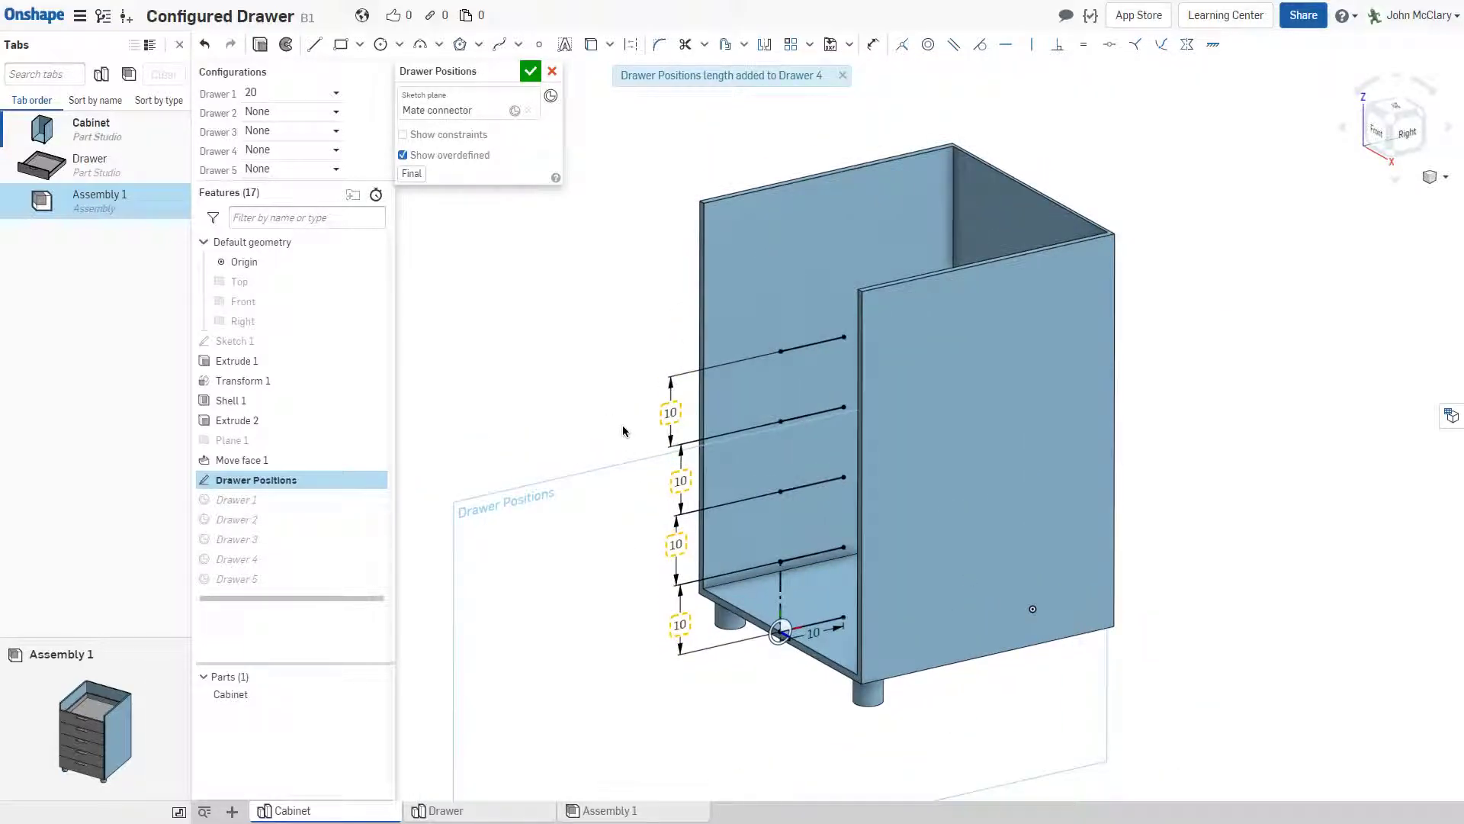
pyautogui.scroll(1, 701, 665)
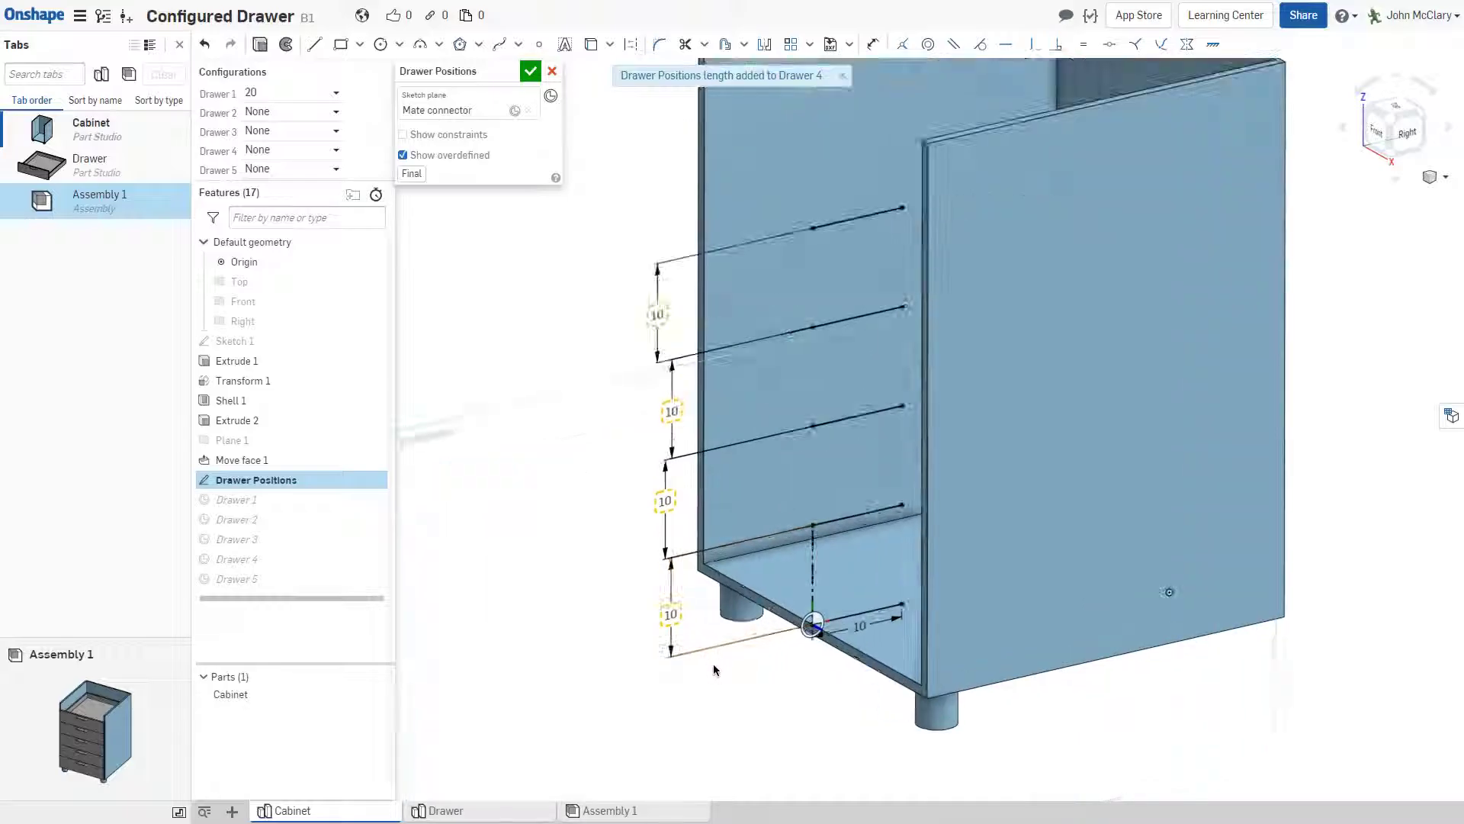
pyautogui.scroll(1, 713, 670)
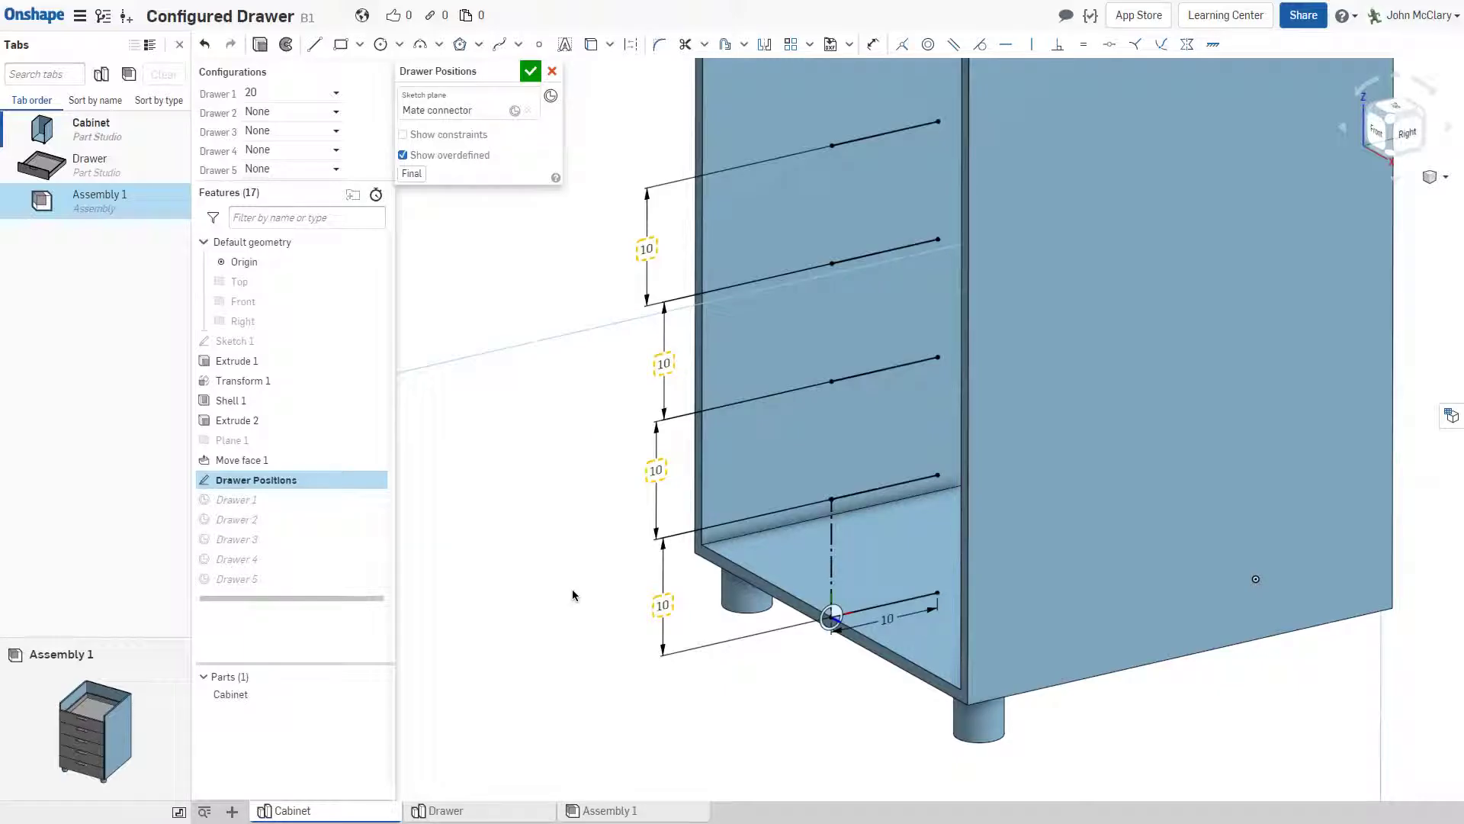
pyautogui.click(527, 72)
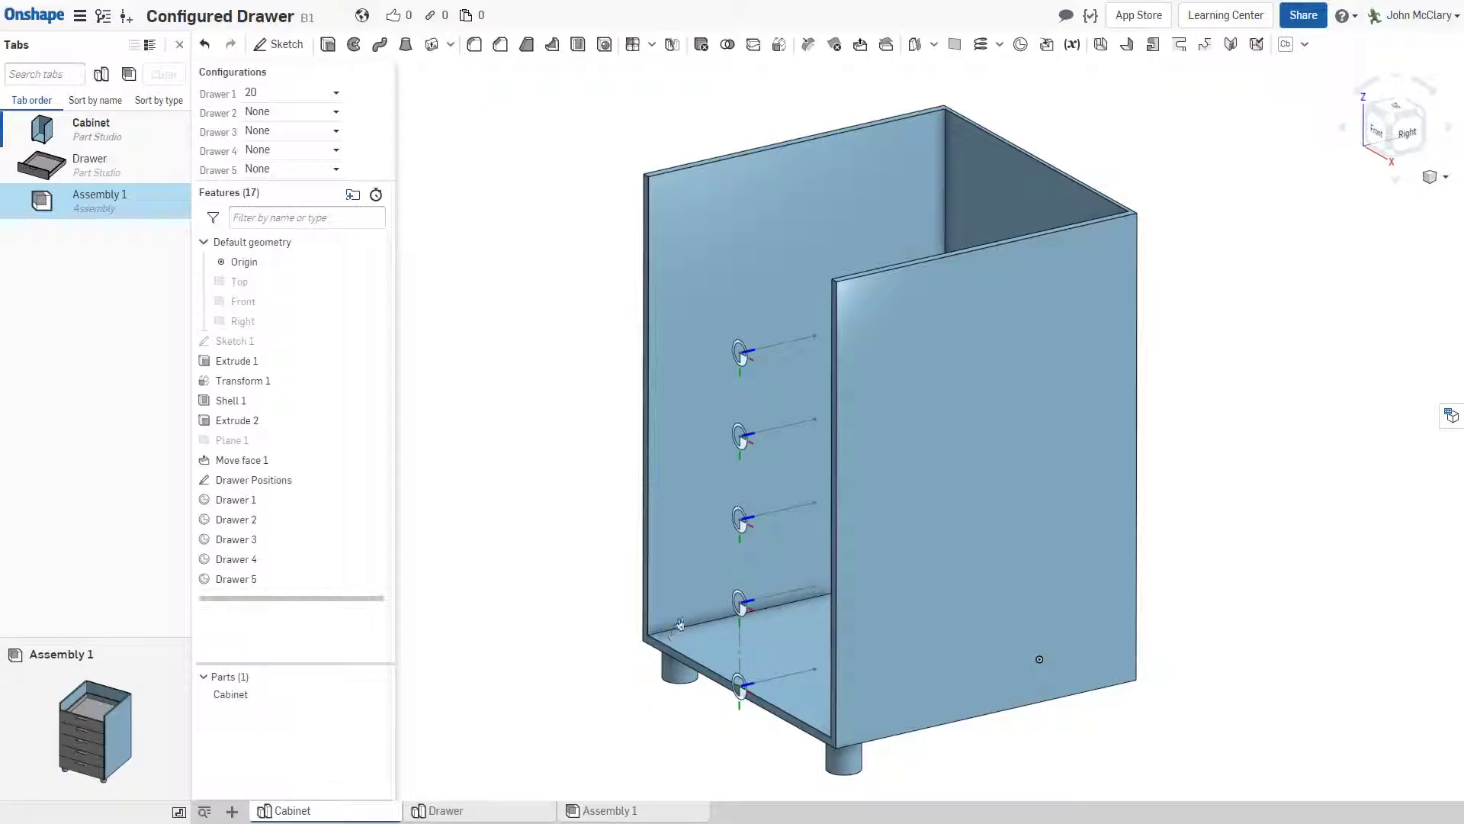
# In the Cabinet's Drawer 1 configuration table, set Distance to 10.1, 20.1, 30.1 and 40.1 cm for options 10, 20, 30 and 40
pyautogui.click(625, 810)
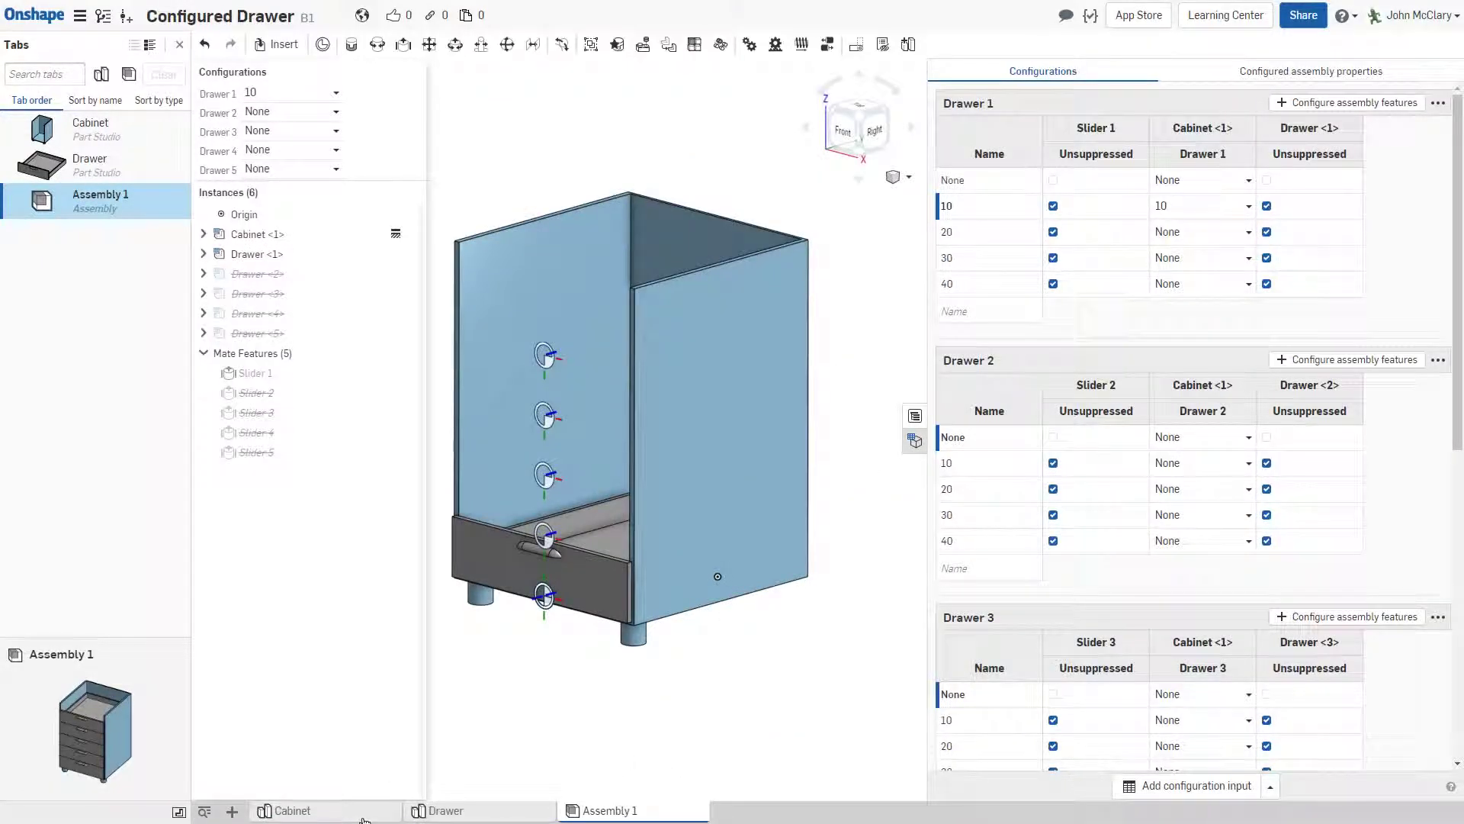
pyautogui.click(363, 814)
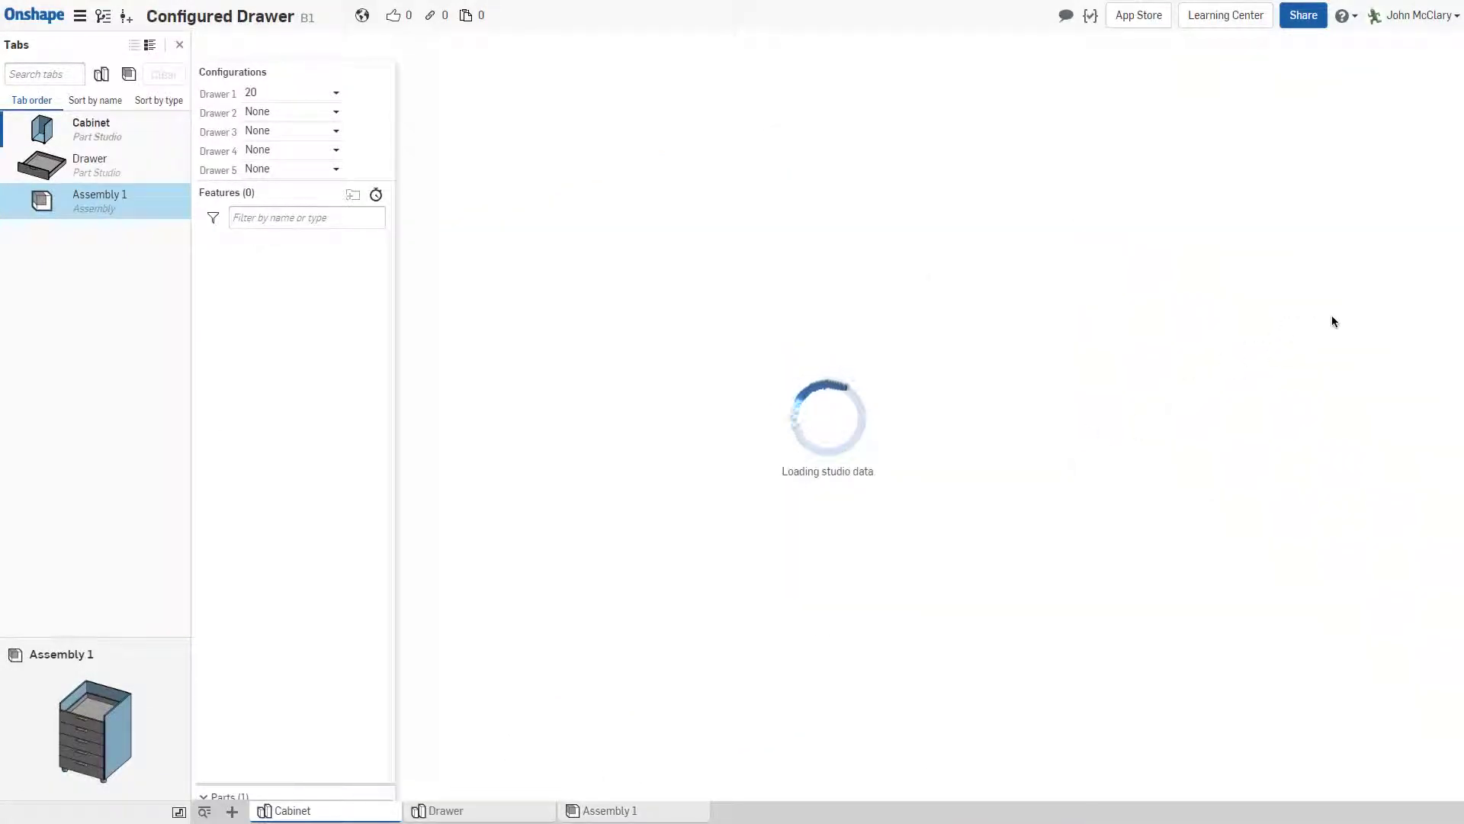
pyautogui.click(1449, 417)
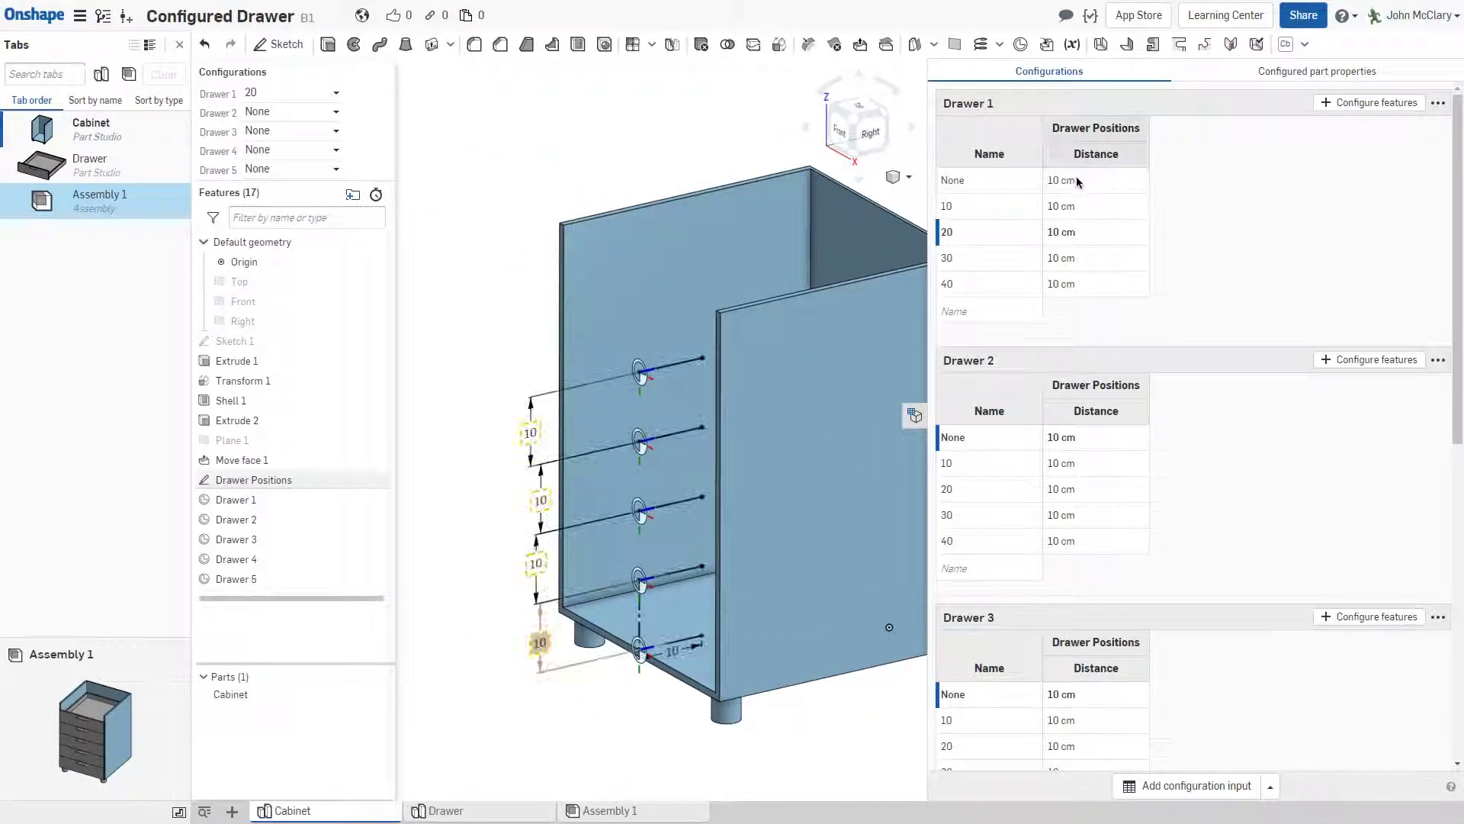
pyautogui.click(1092, 216)
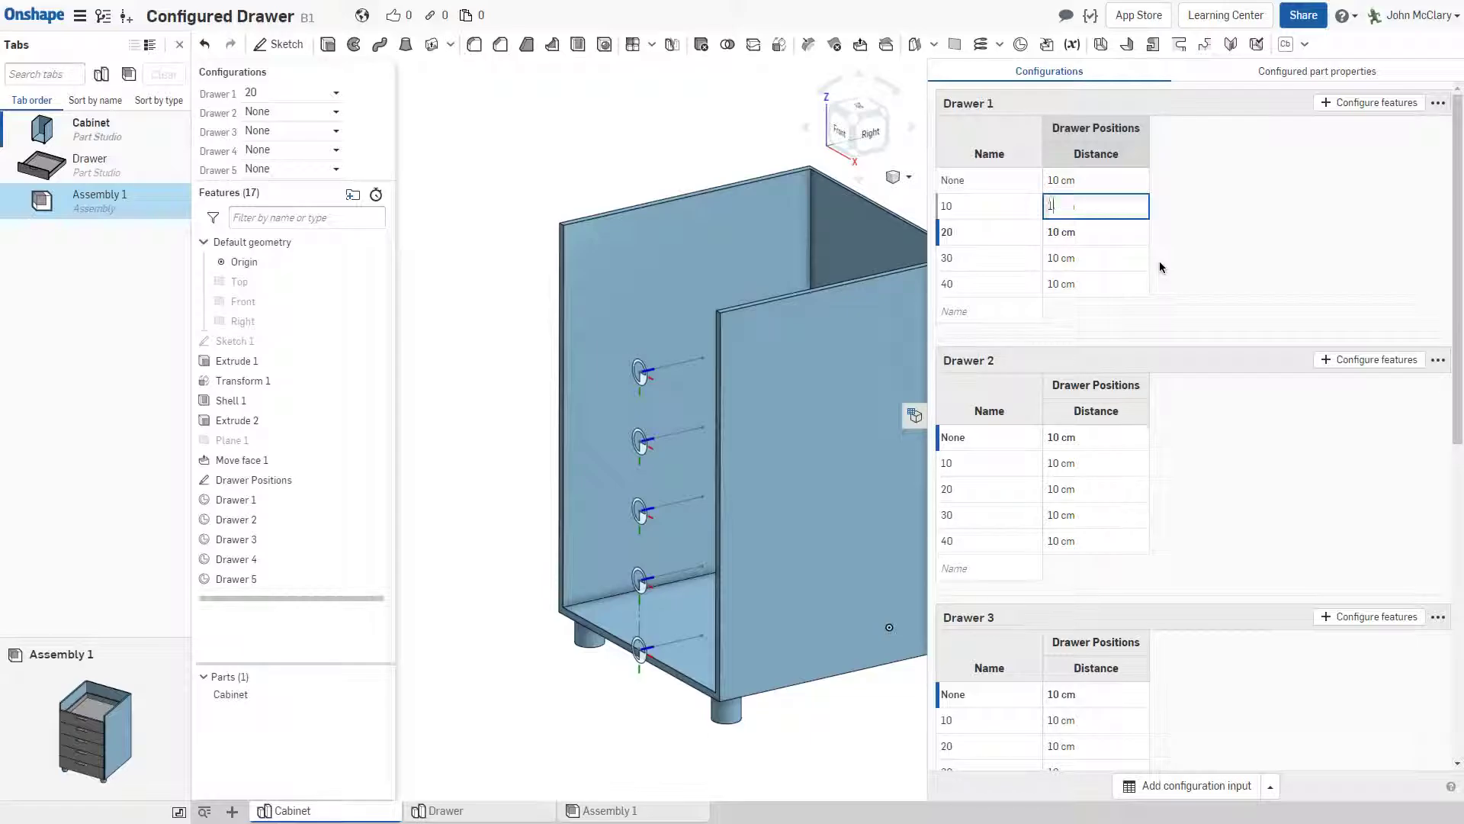
pyautogui.write('1')
pyautogui.press('Return')
pyautogui.write('20.1')
pyautogui.press('Return')
pyautogui.write('30.1')
pyautogui.press('Return')
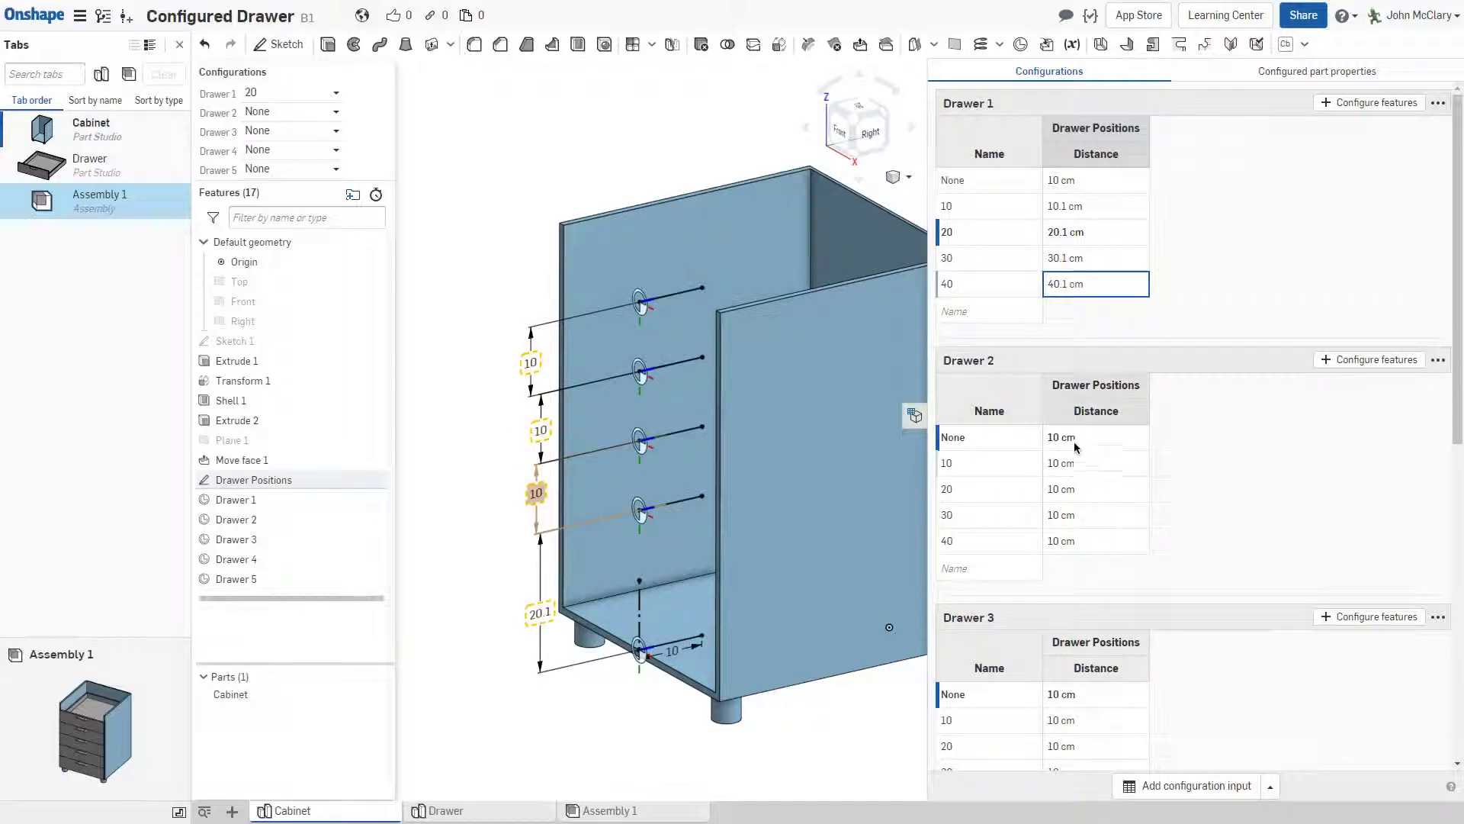
pyautogui.click(1095, 183)
pyautogui.moveTo(1076, 181); pyautogui.dragTo(1080, 291)
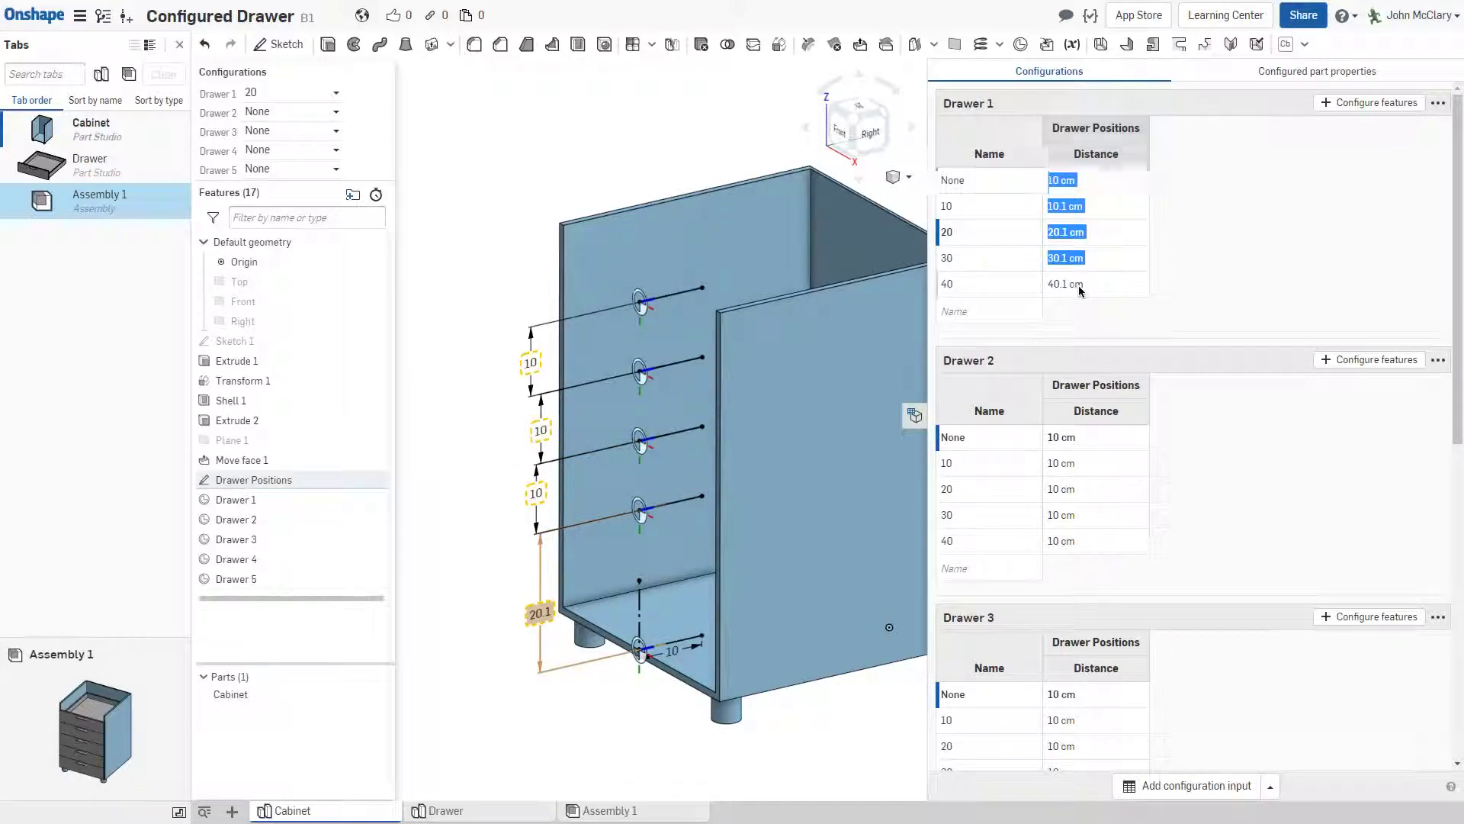
pyautogui.click(1142, 157)
pyautogui.rightClick(1103, 162)
pyautogui.click(1091, 180)
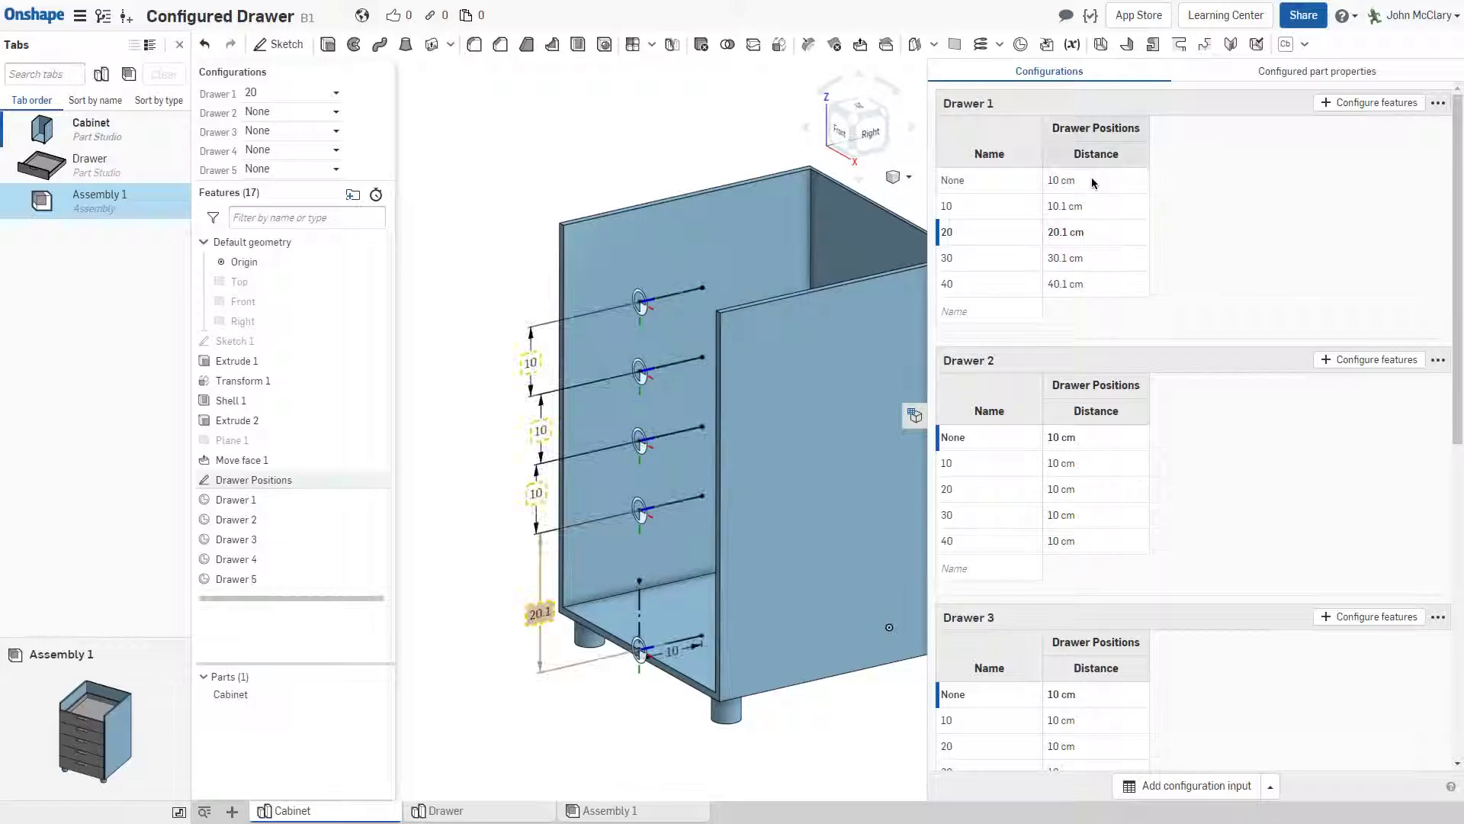
pyautogui.click(1092, 183)
pyautogui.moveTo(1087, 291)
pyautogui.mouseDown()
pyautogui.moveTo(1074, 309)
pyautogui.moveTo(1082, 278)
pyautogui.mouseUp()
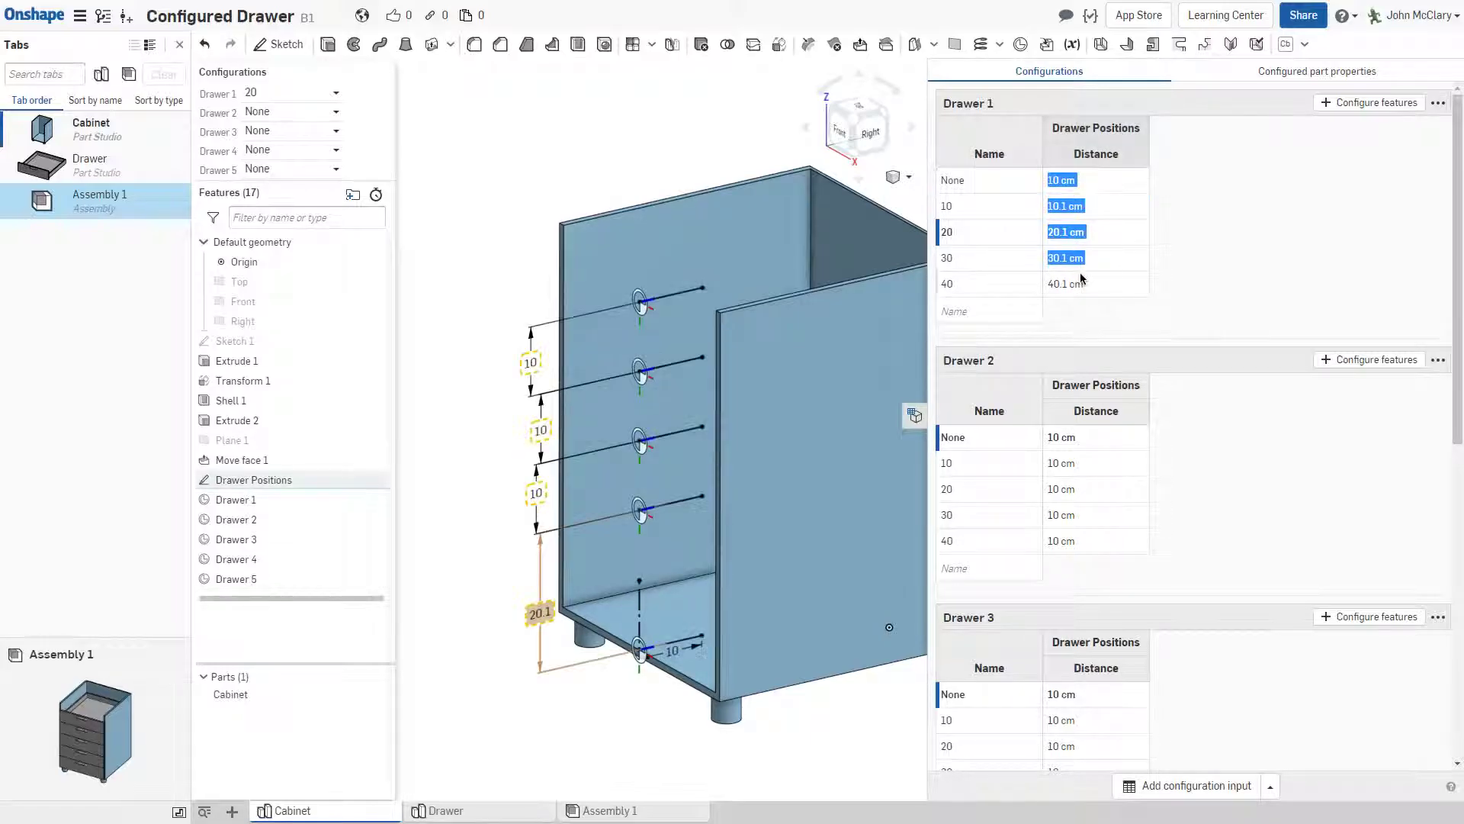
# Copy the Drawer 1 configuration table and open the Sandbox spreadsheet in Google Sheets in a new browser tab
pyautogui.click(1439, 102)
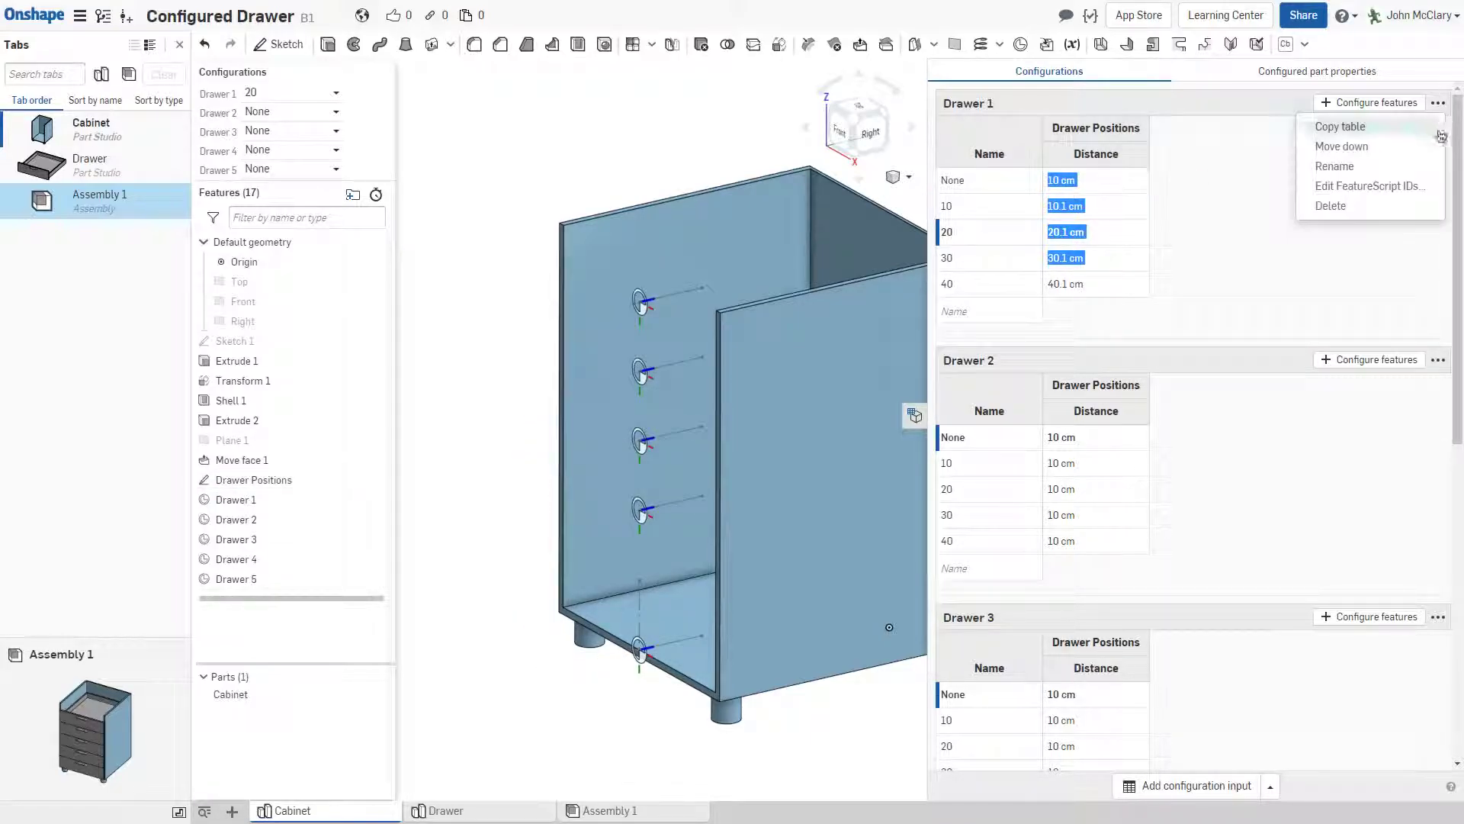
pyautogui.click(1359, 128)
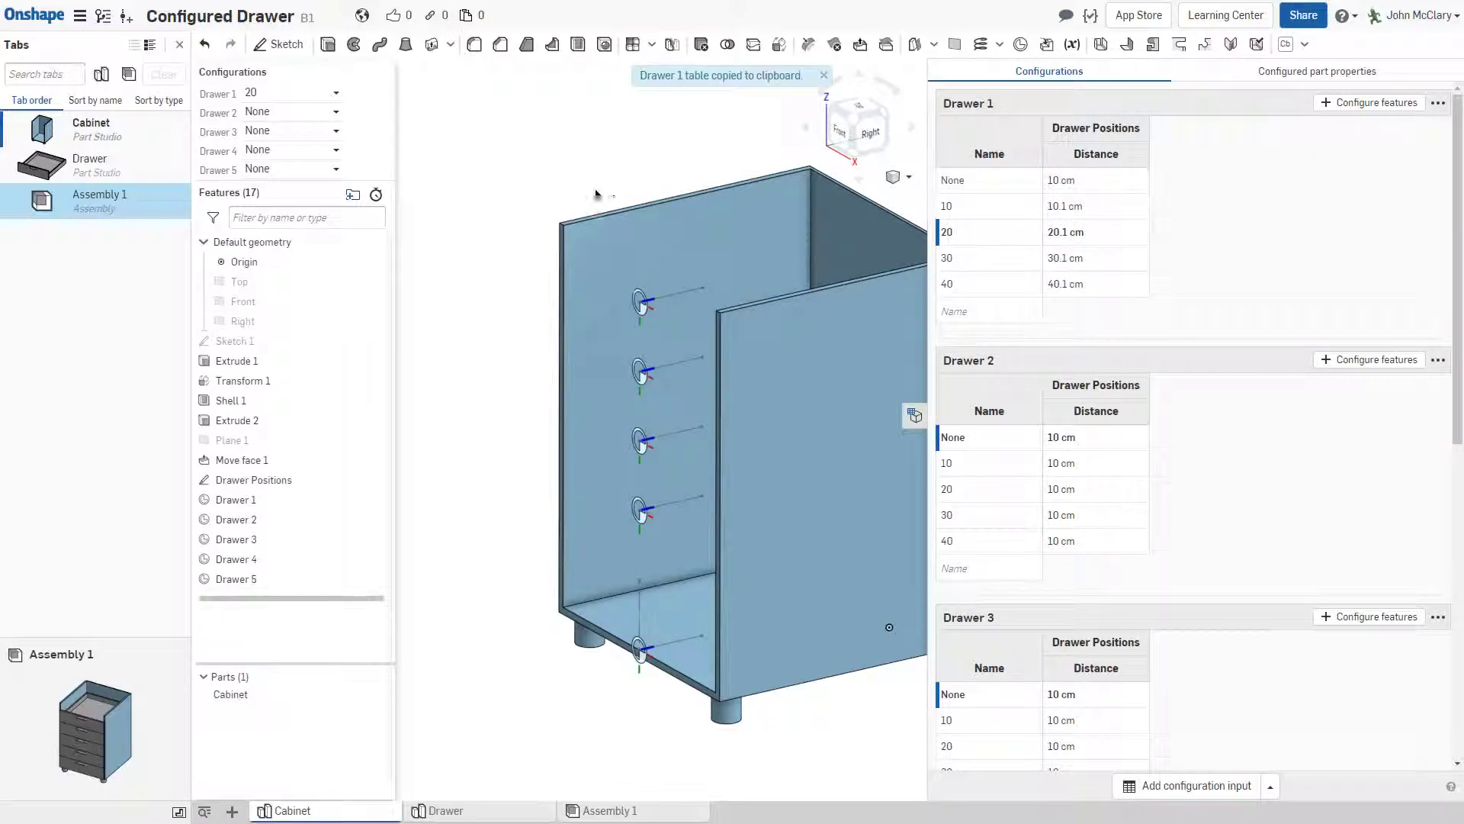
pyautogui.click(730, 40)
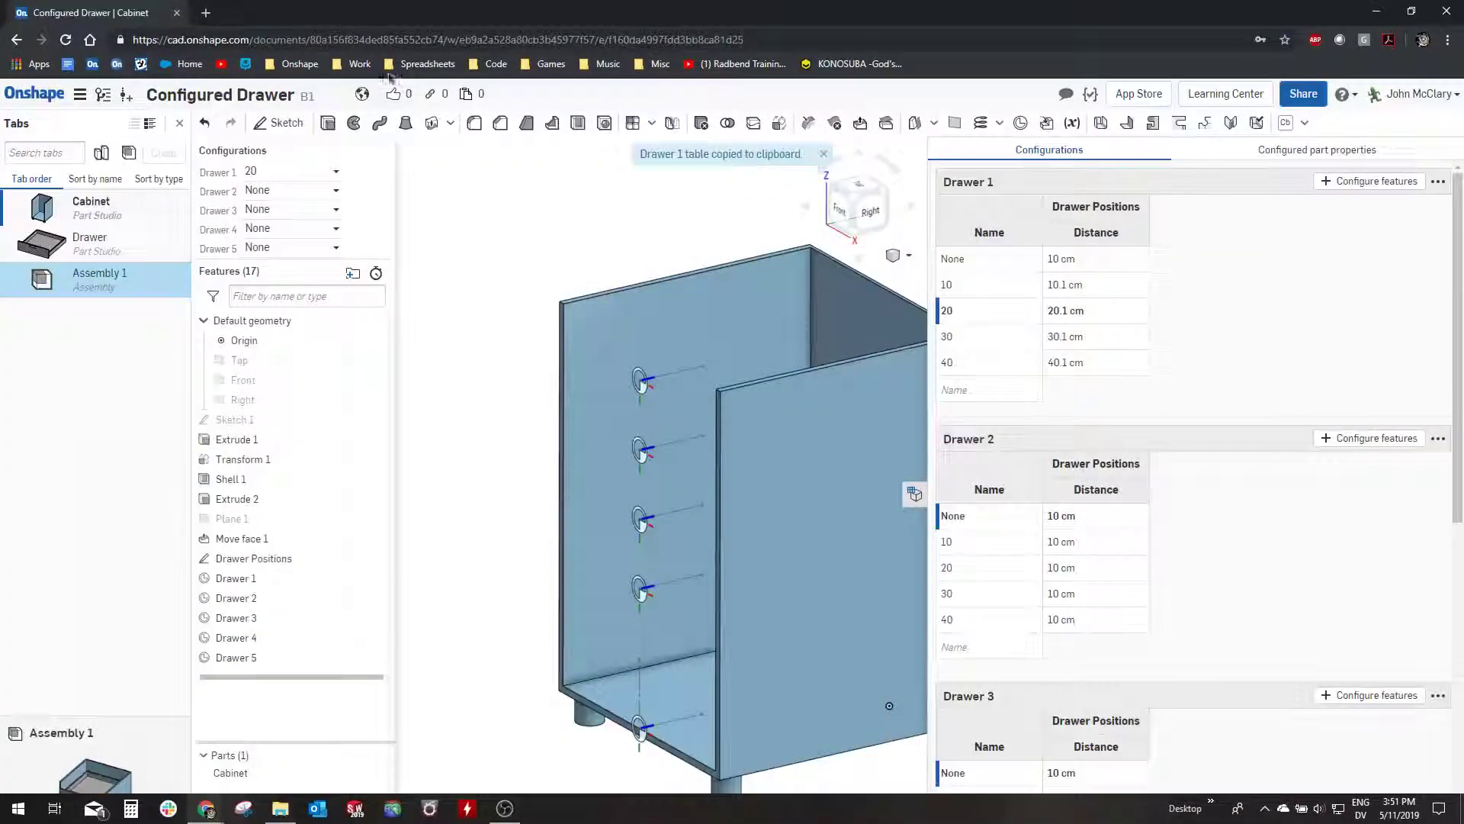
pyautogui.click(410, 66)
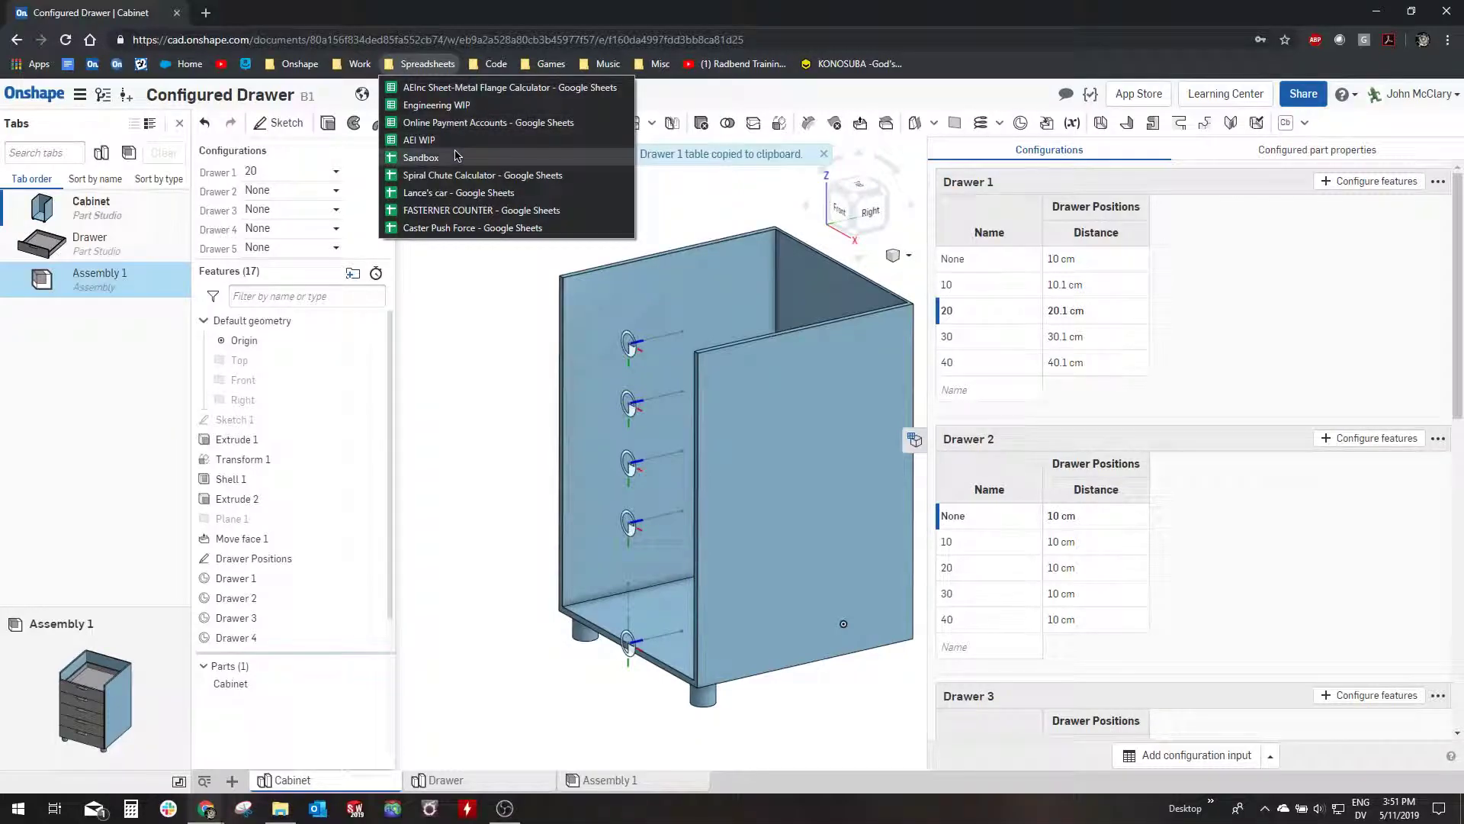
pyautogui.middleClick(425, 151)
pyautogui.hotkey('ctrl', 'Tab')
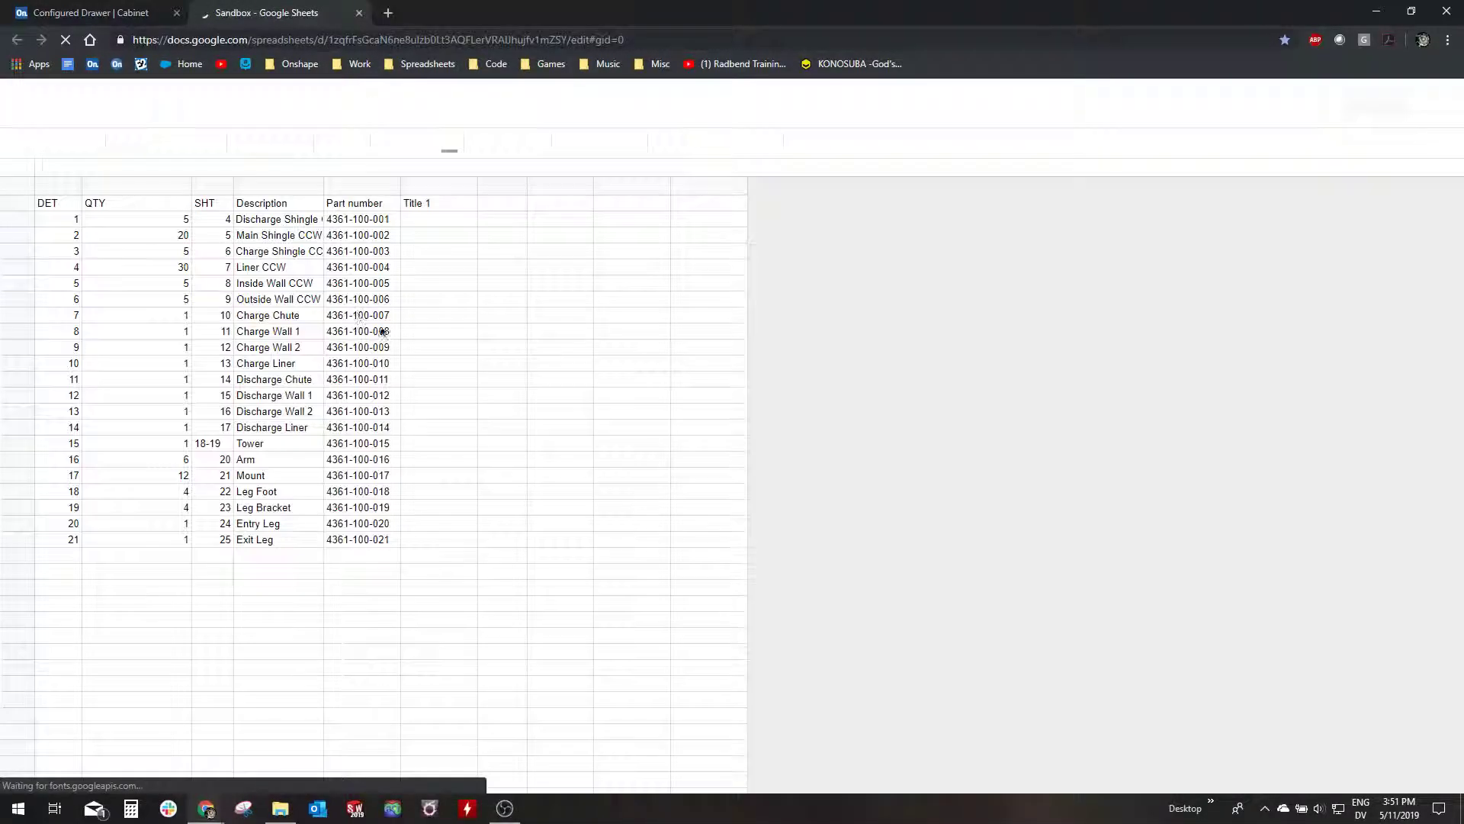
# Paste the Drawer 1 table at cell H10 and copy the distance values in I12:I16
pyautogui.click(547, 351)
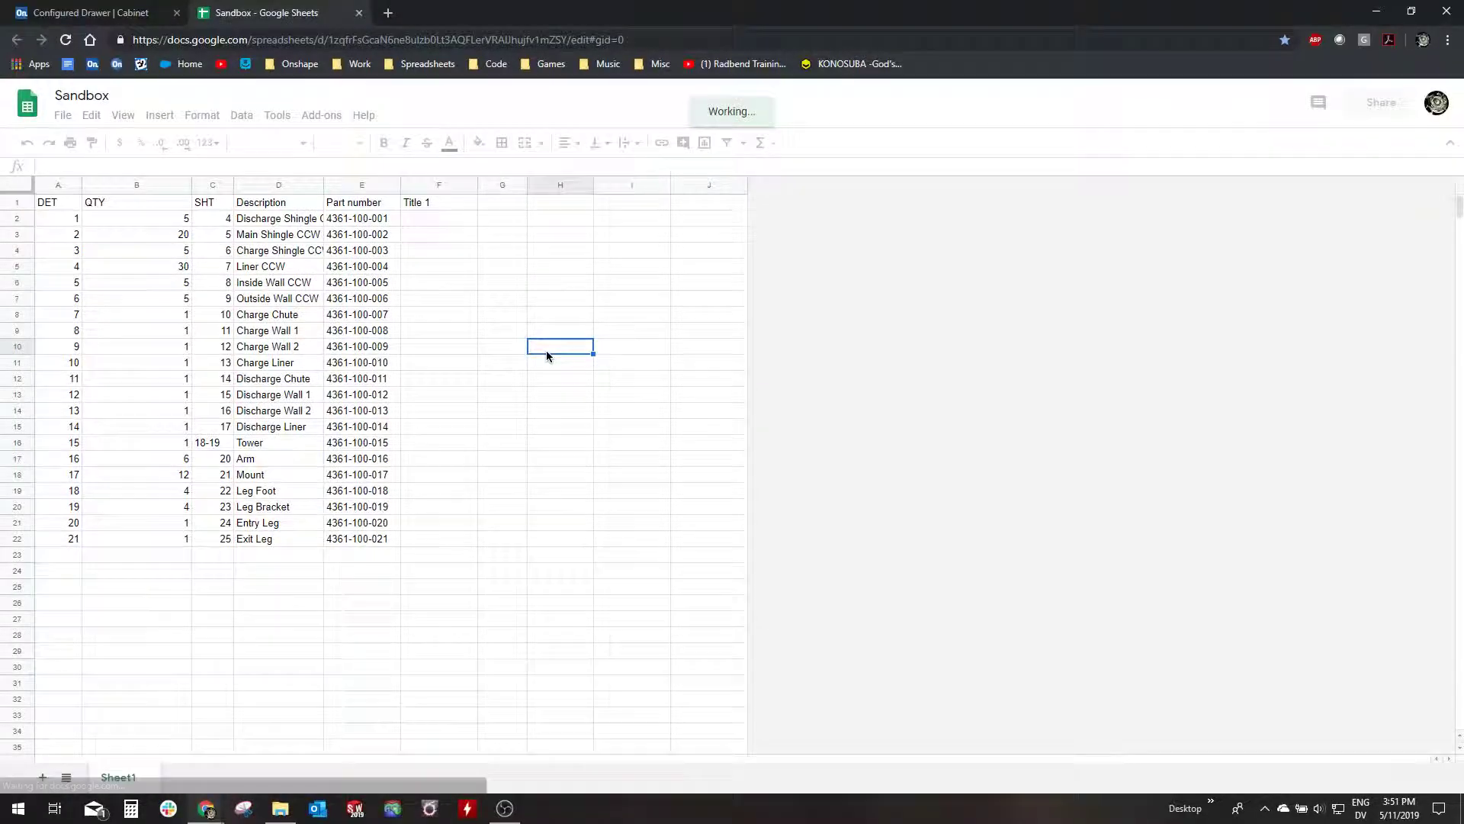
pyautogui.hotkey('ctrl', 'v')
pyautogui.click(628, 371)
pyautogui.click(649, 398)
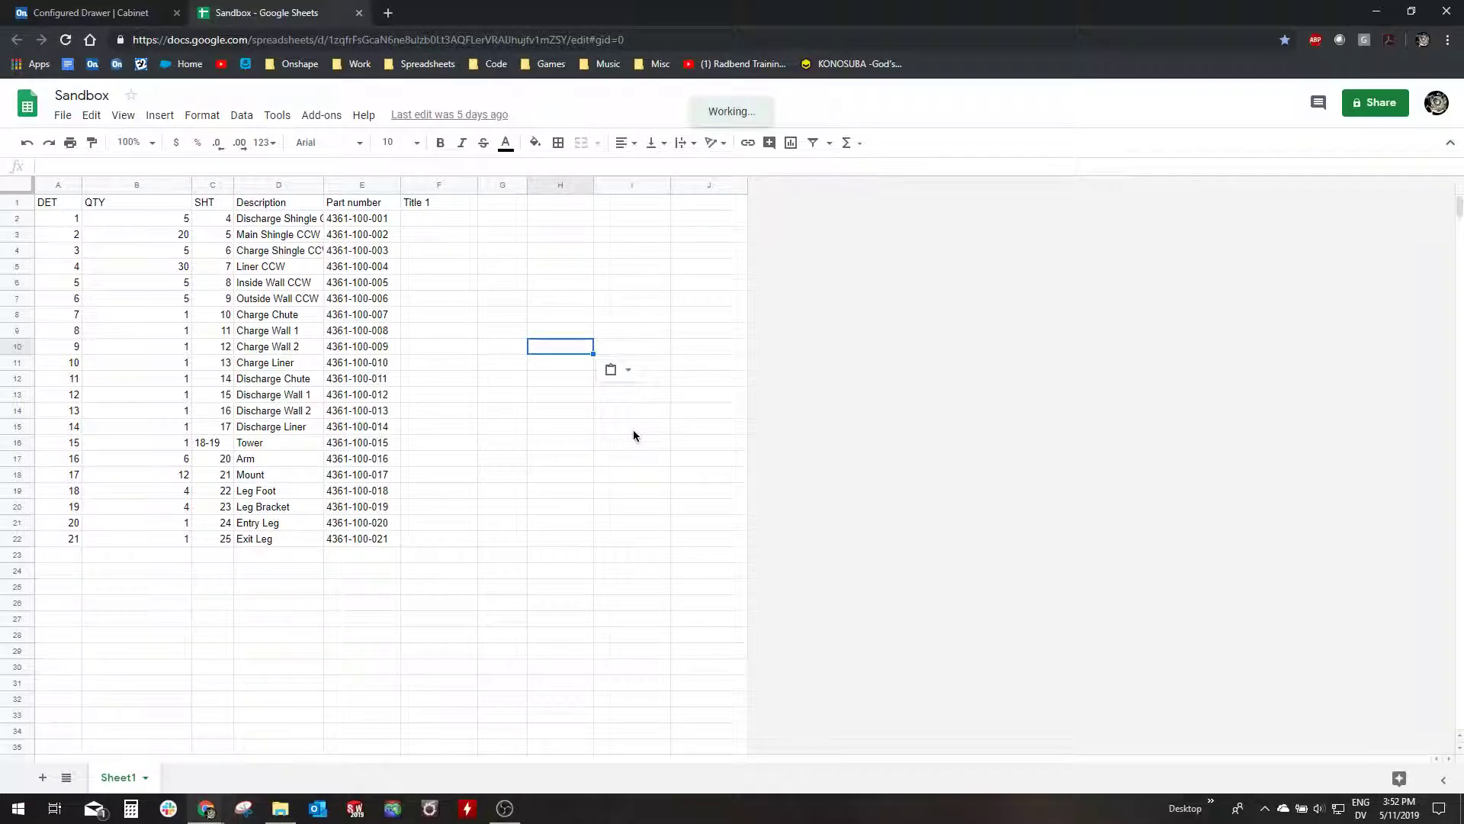
pyautogui.moveTo(633, 378); pyautogui.dragTo(640, 443)
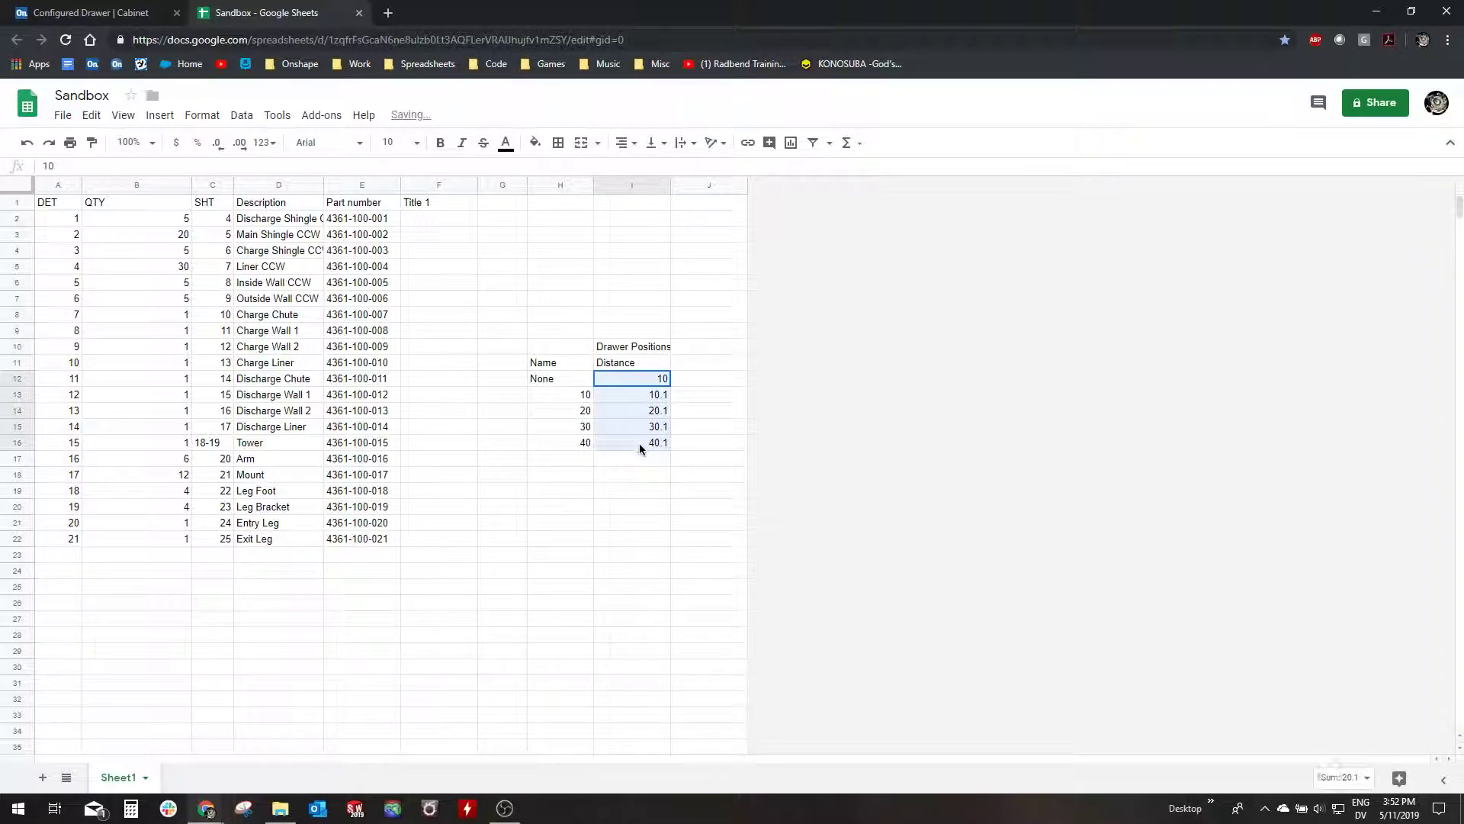
# Switch back to the Onshape Cabinet and paste the copied distances into the Distance columns of the Drawer 2, Drawer 3 and Drawer 4 tables
pyautogui.click(152, 12)
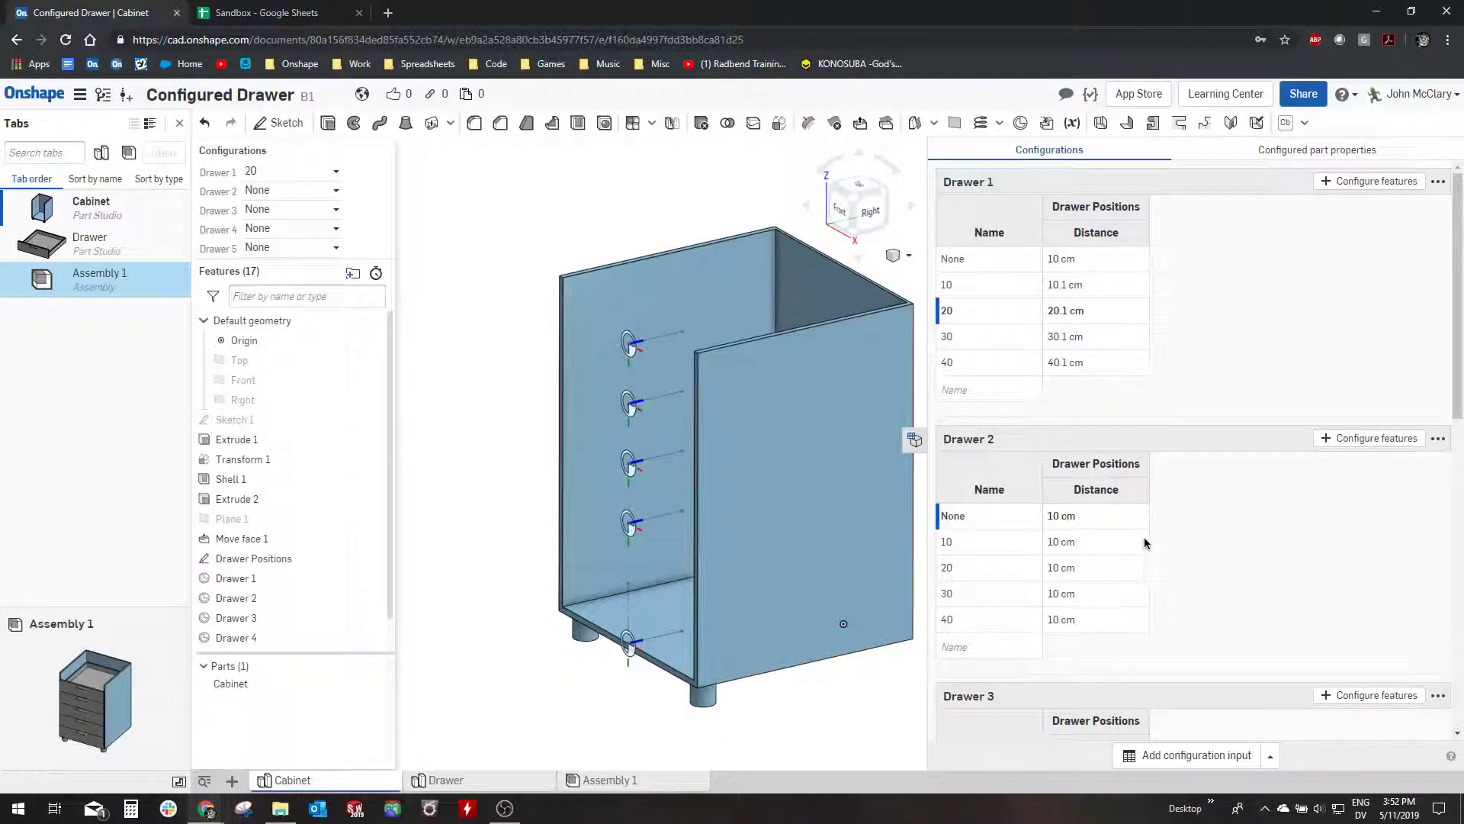
pyautogui.click(1096, 516)
pyautogui.hotkey('ctrl', 'v')
pyautogui.scroll(-4, 1113, 572)
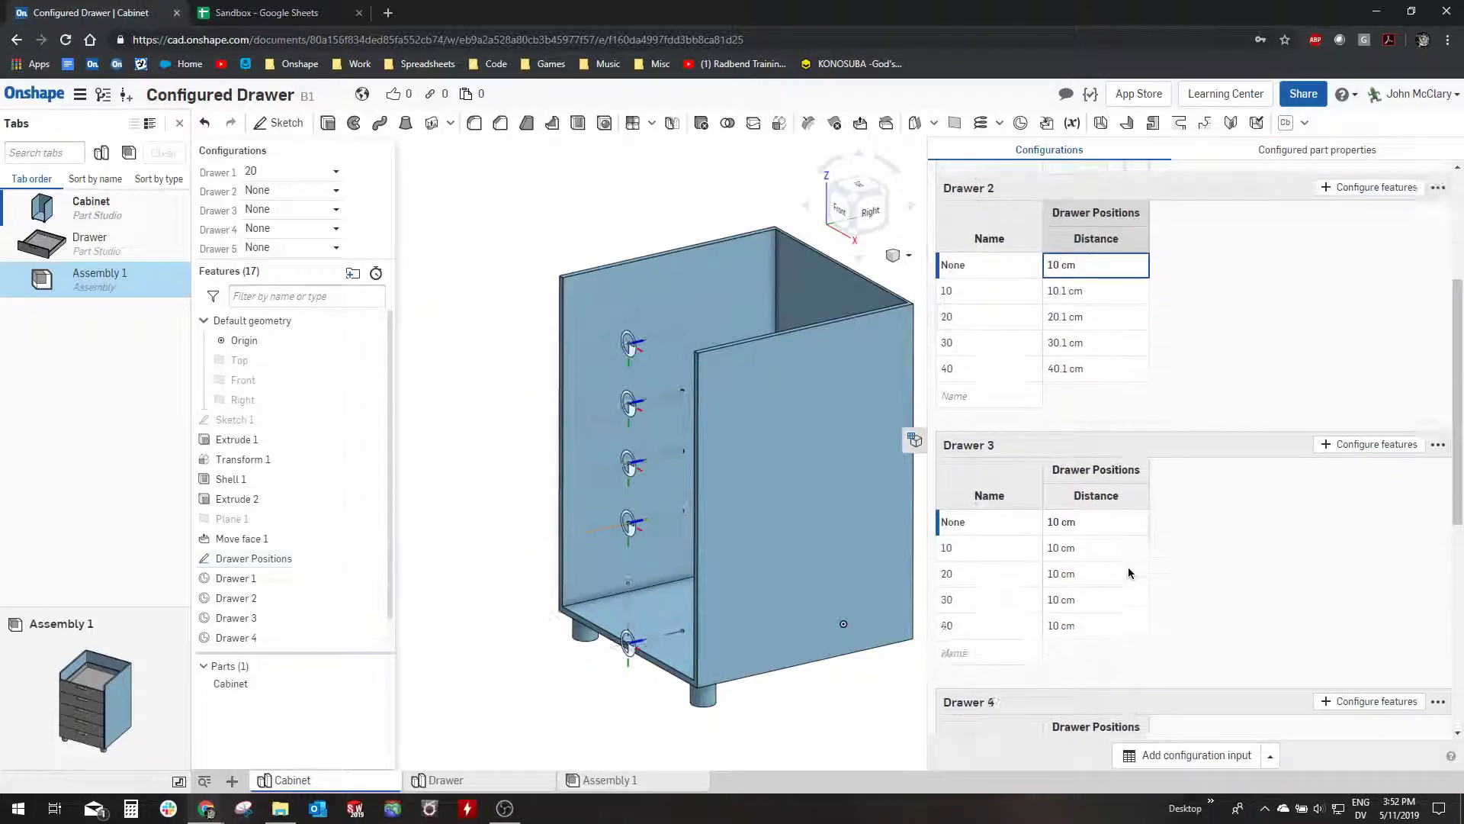
pyautogui.click(1073, 473)
pyautogui.hotkey('ctrl', 'v')
pyautogui.scroll(-3, 1135, 500)
pyautogui.click(1094, 497)
pyautogui.hotkey('ctrl', 'v')
pyautogui.scroll(-3, 1106, 520)
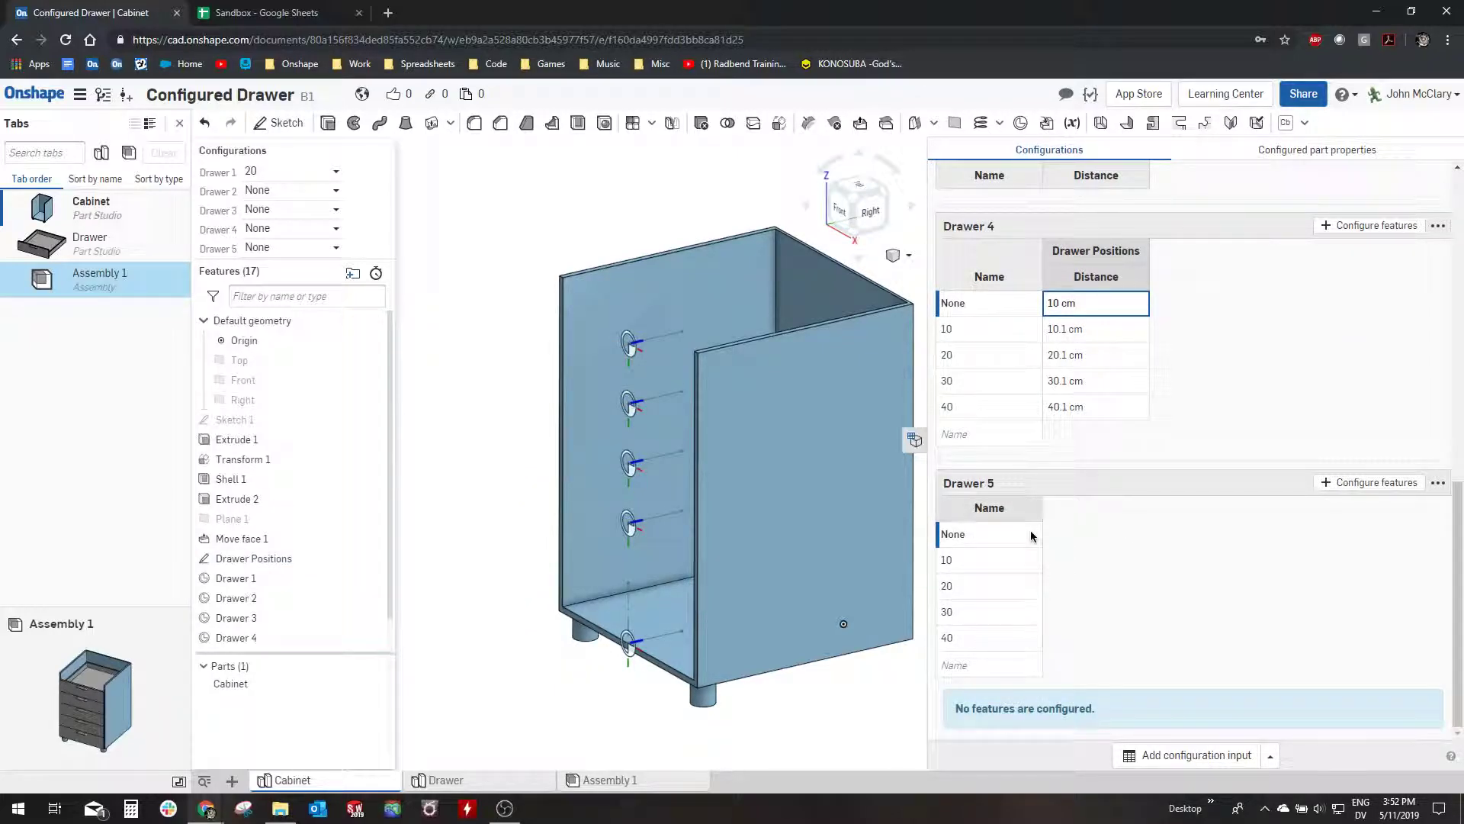
pyautogui.scroll(3, 1095, 496)
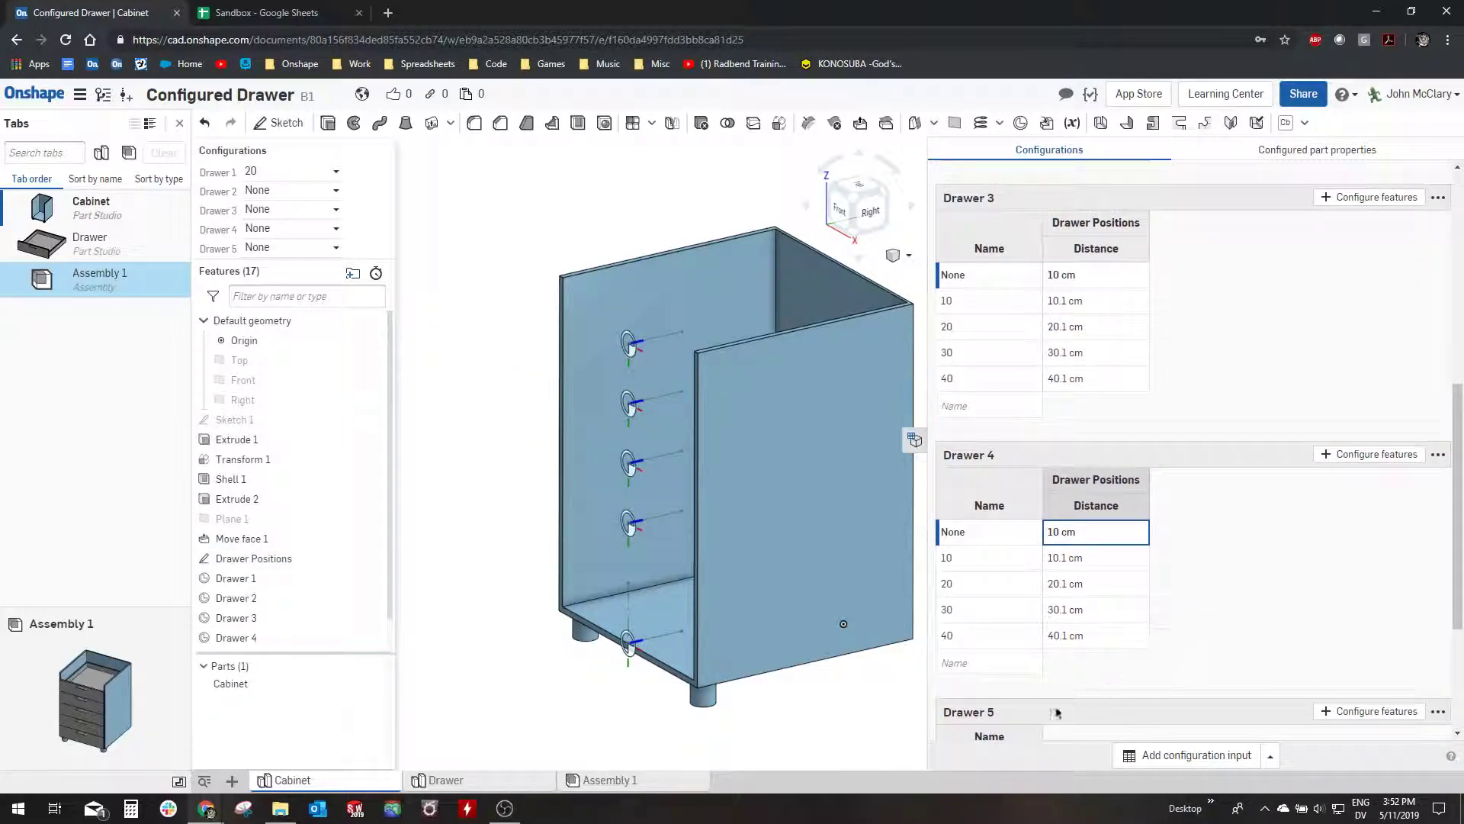
pyautogui.click(915, 440)
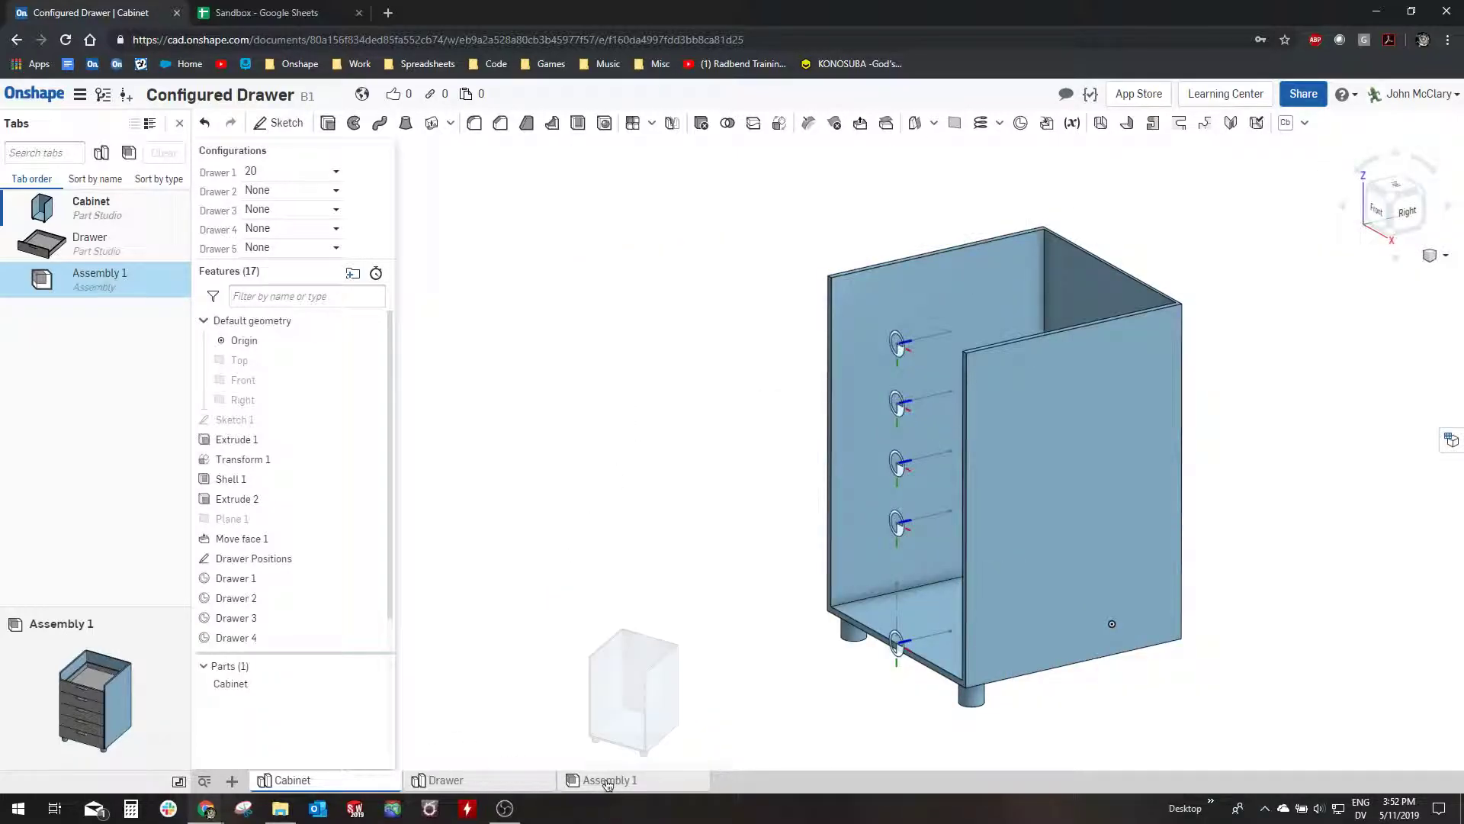
# Switch to Assembly 1, keep Drawer 1 at 10, and open the configuration settings of the Cabinet <1> instance
pyautogui.click(608, 781)
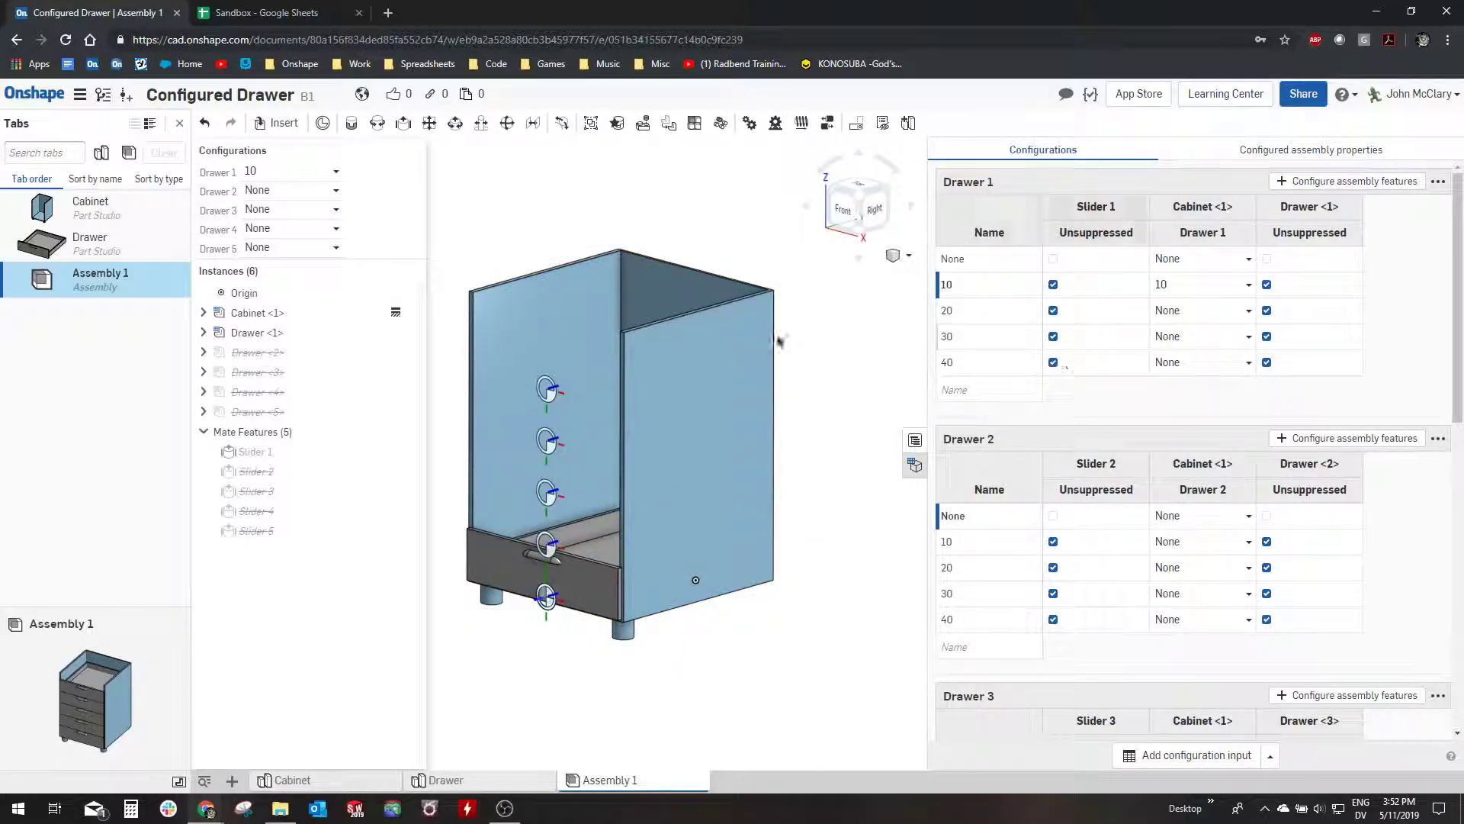
pyautogui.scroll(-2, 1068, 358)
pyautogui.scroll(-2, 793, 350)
pyautogui.scroll(4, 809, 381)
pyautogui.scroll(2, 1111, 465)
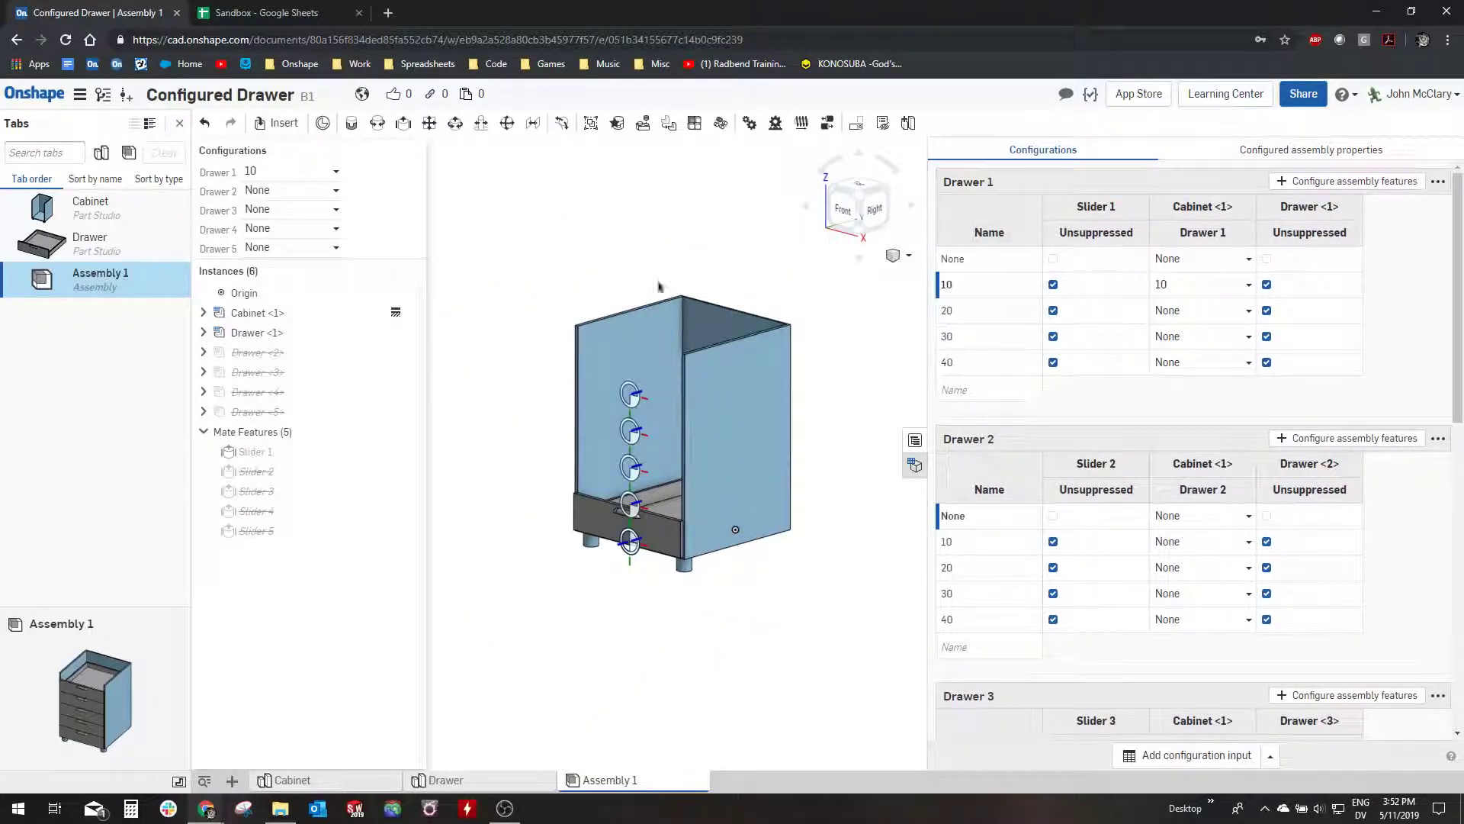
pyautogui.scroll(-2, 808, 360)
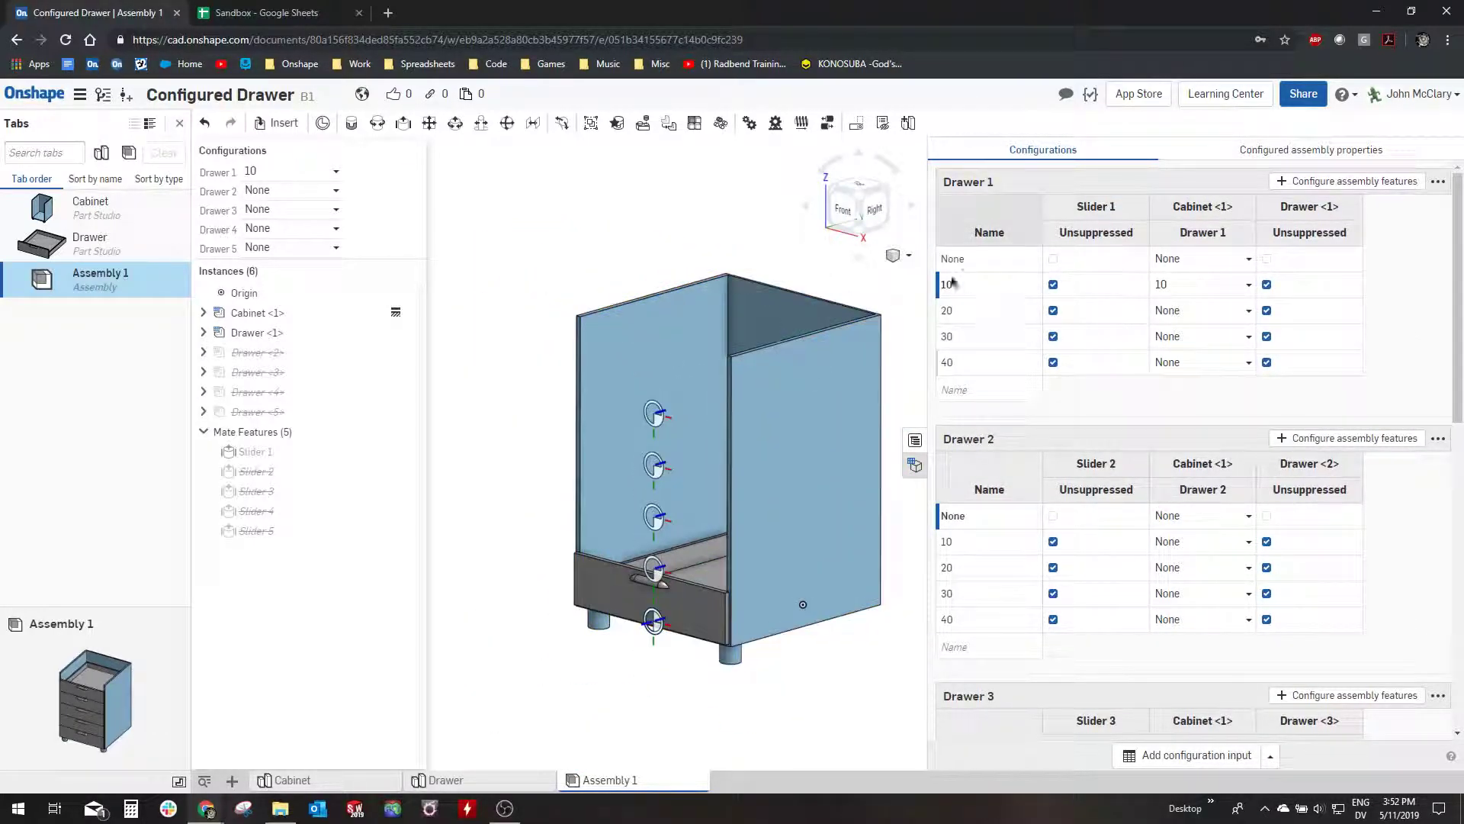
pyautogui.click(335, 172)
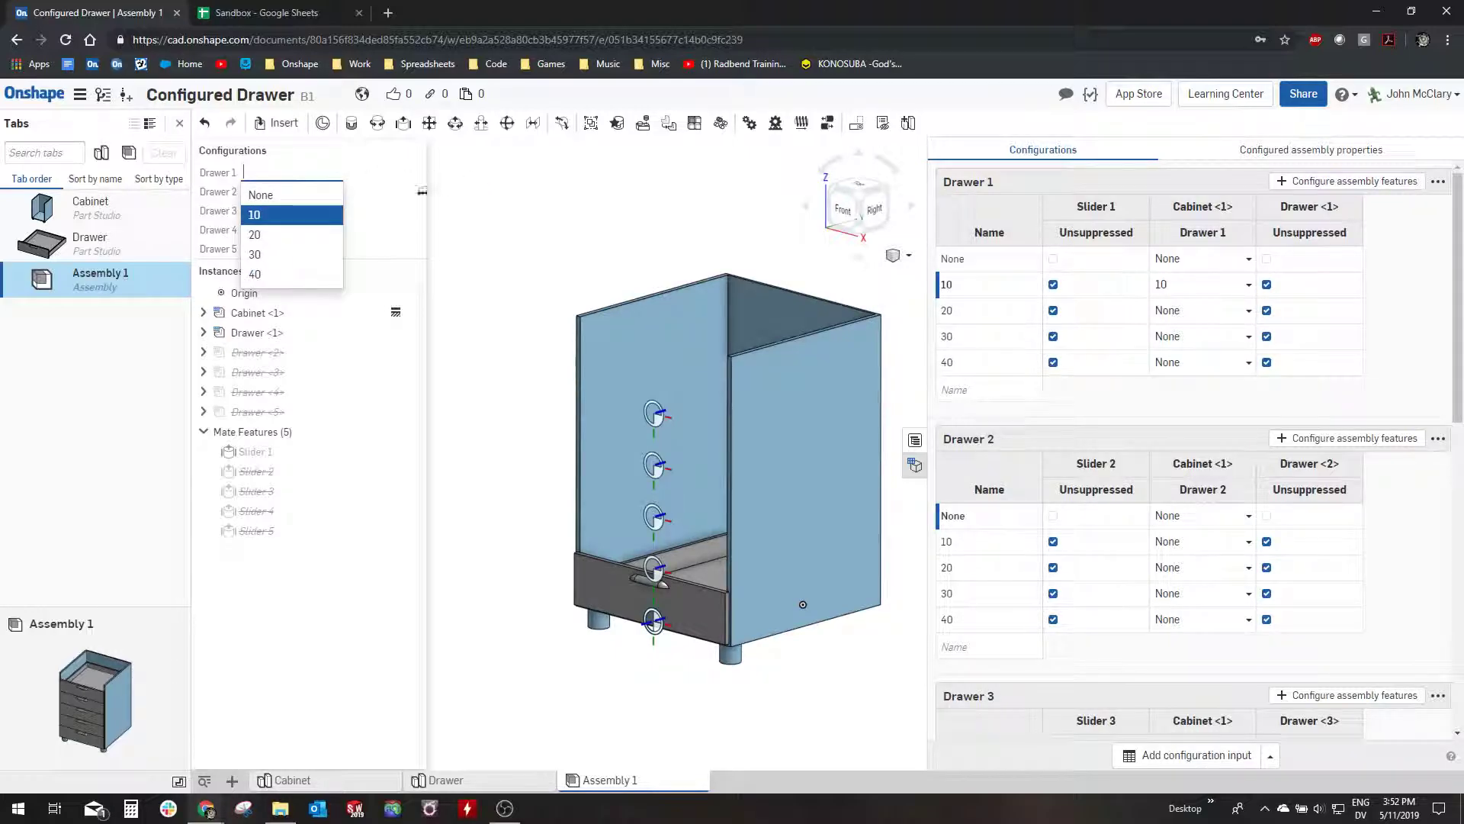
pyautogui.click(312, 215)
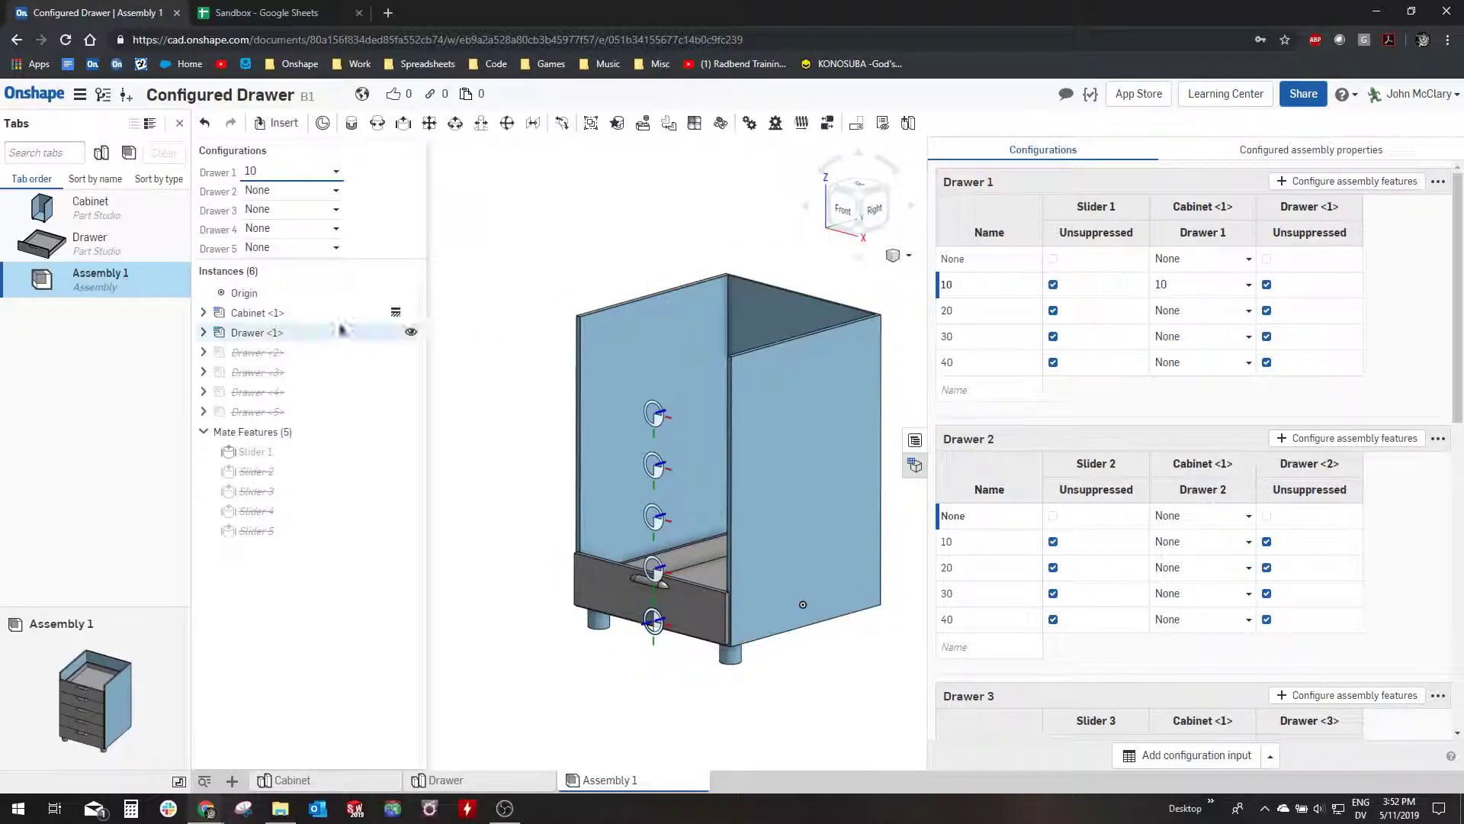
pyautogui.rightClick(370, 316)
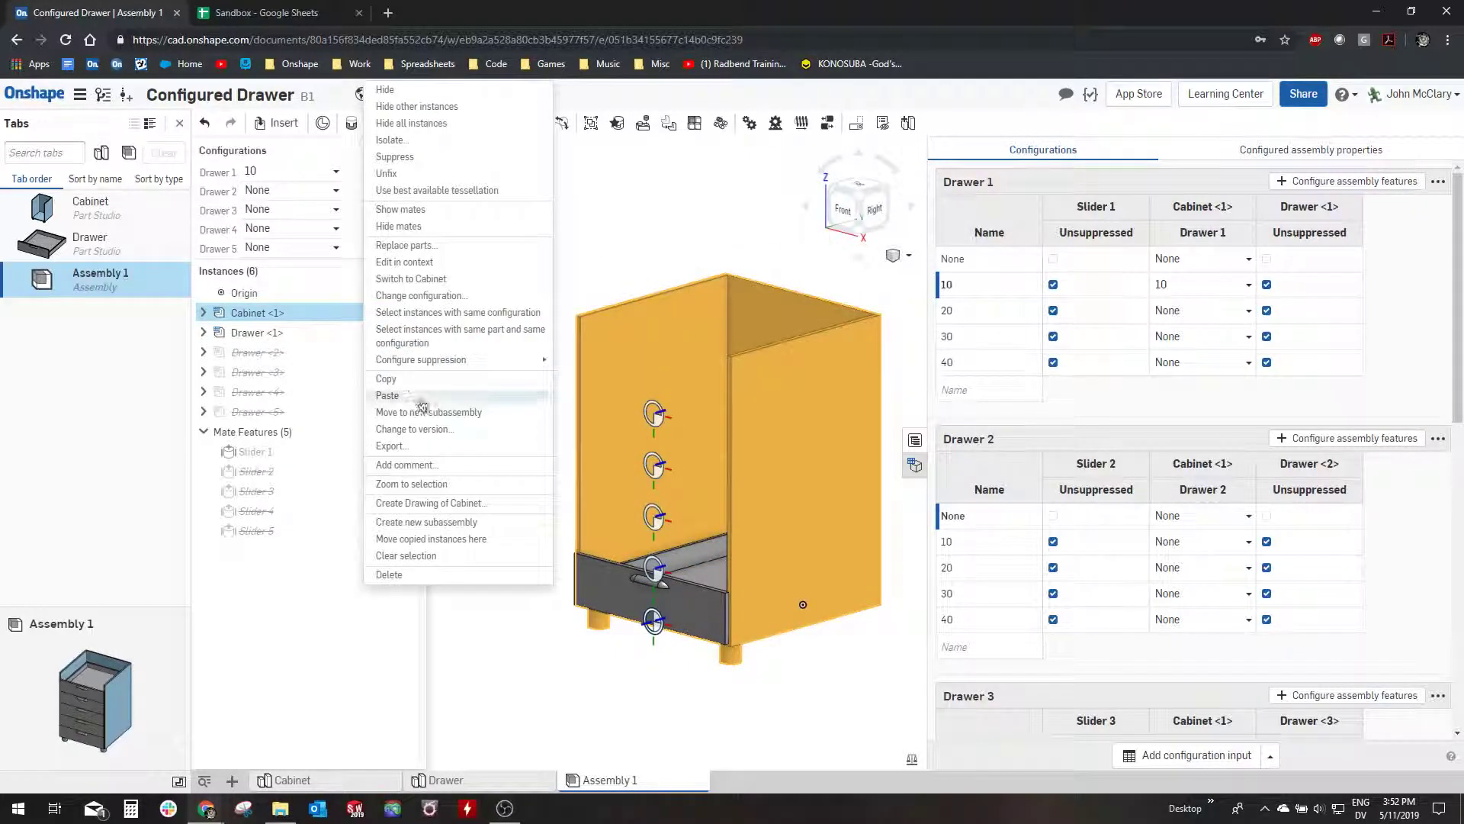
pyautogui.click(440, 297)
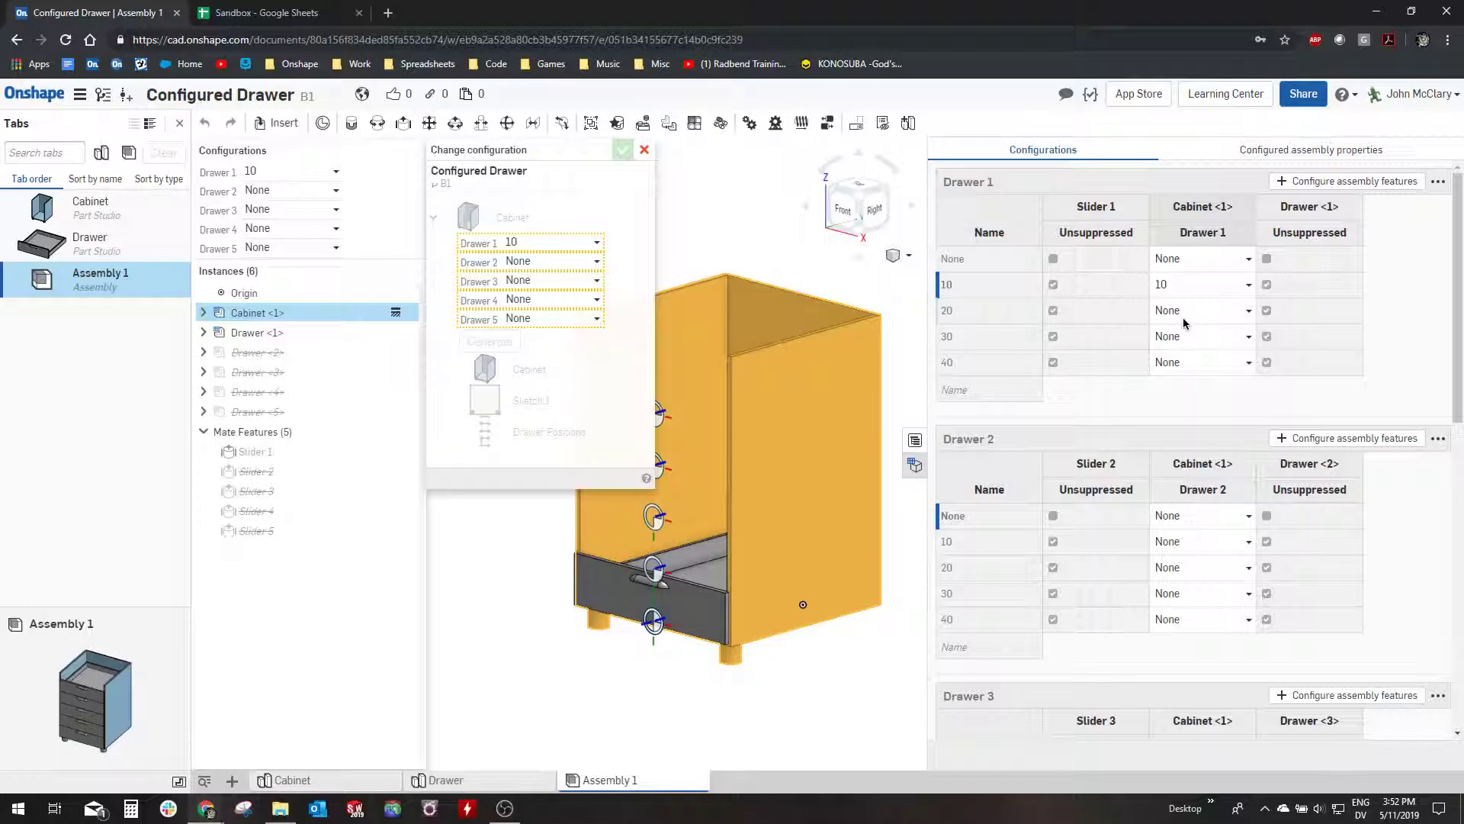
# Set the assembly's Drawer 2 input to 20 and assign Cabinet <1> Drawer 2 the value 20 in that option's row
pyautogui.click(329, 193)
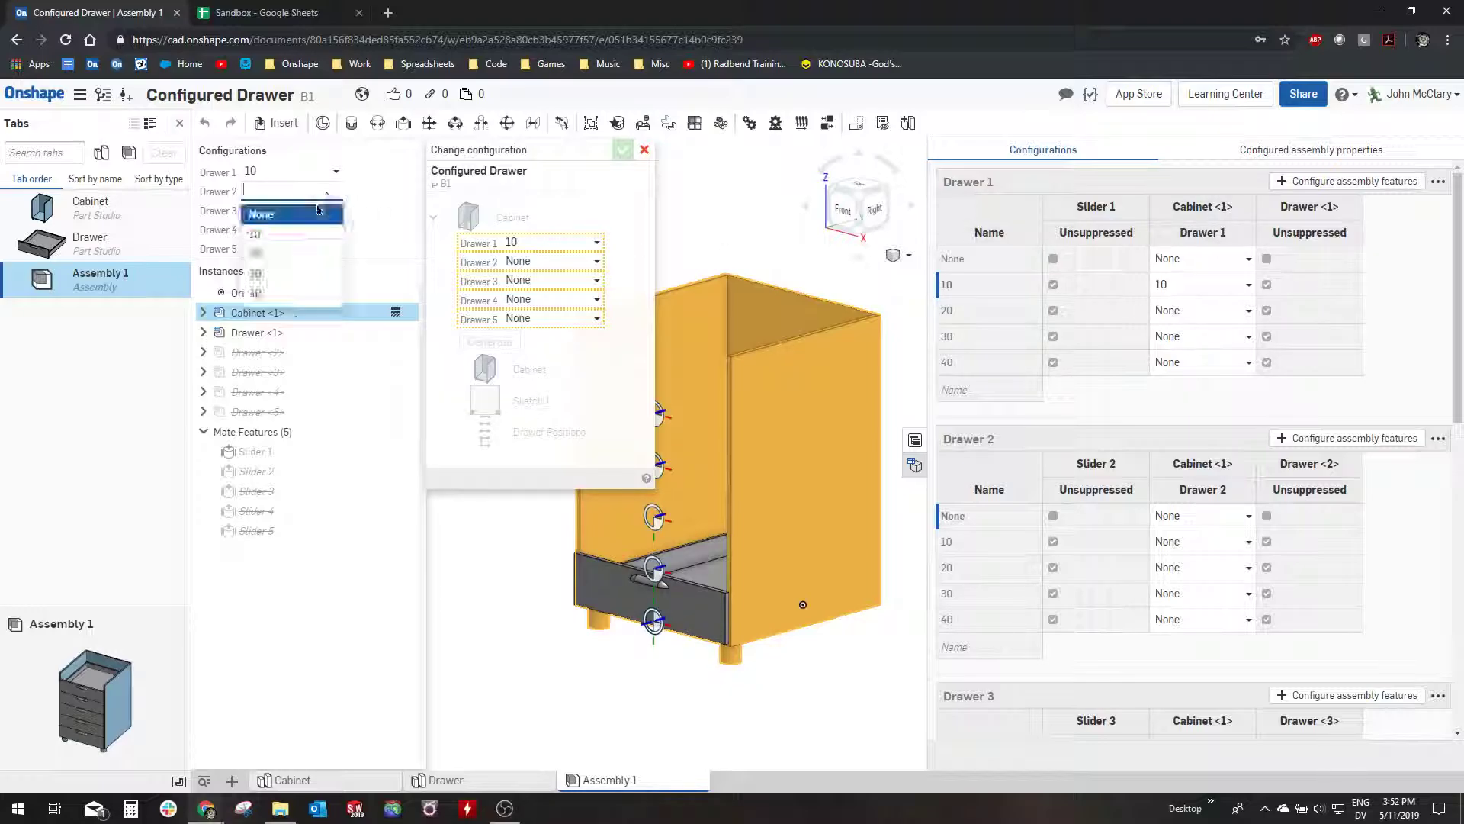
pyautogui.click(277, 261)
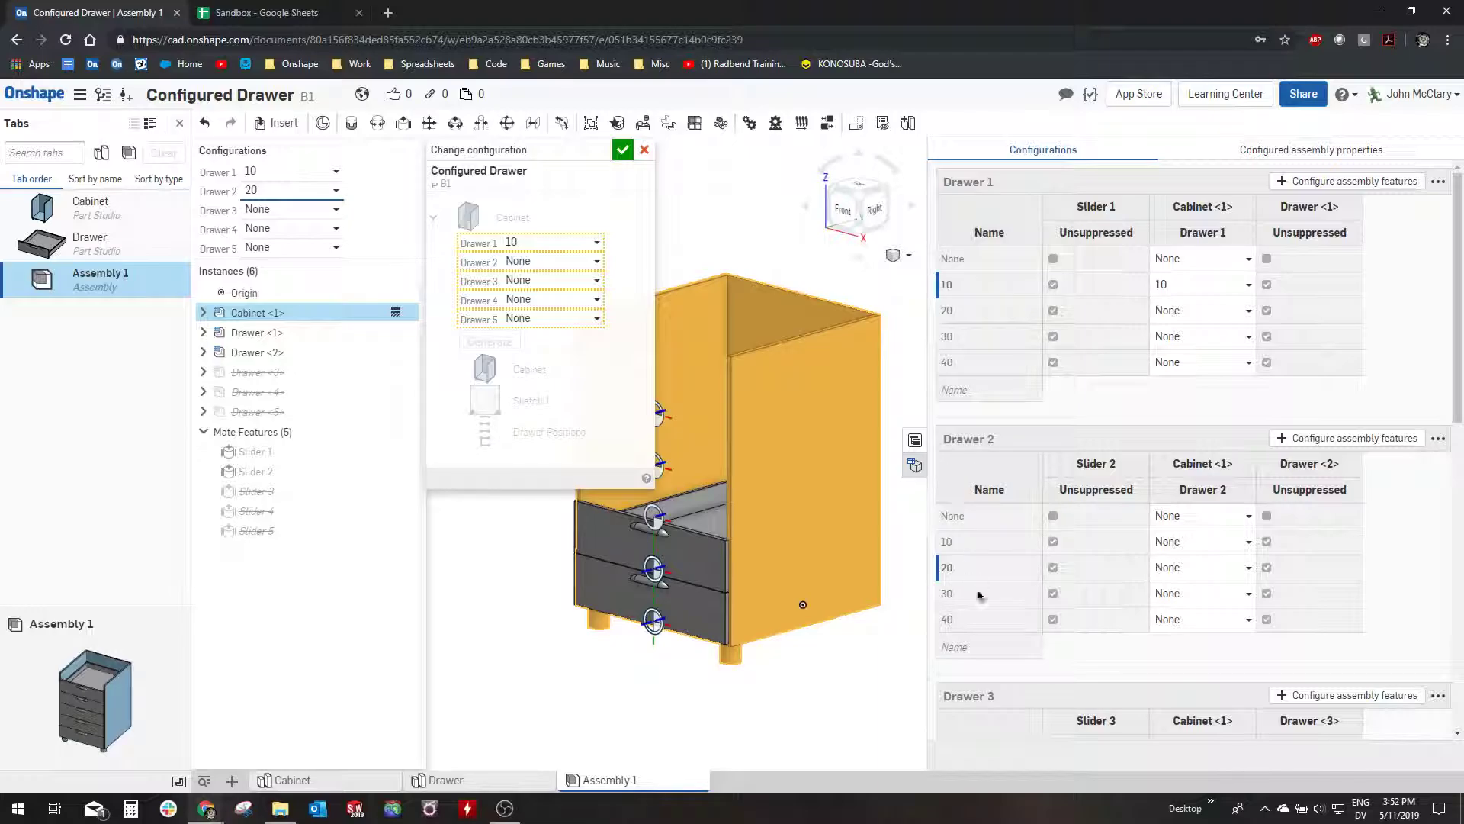
pyautogui.click(1174, 570)
pyautogui.click(1249, 568)
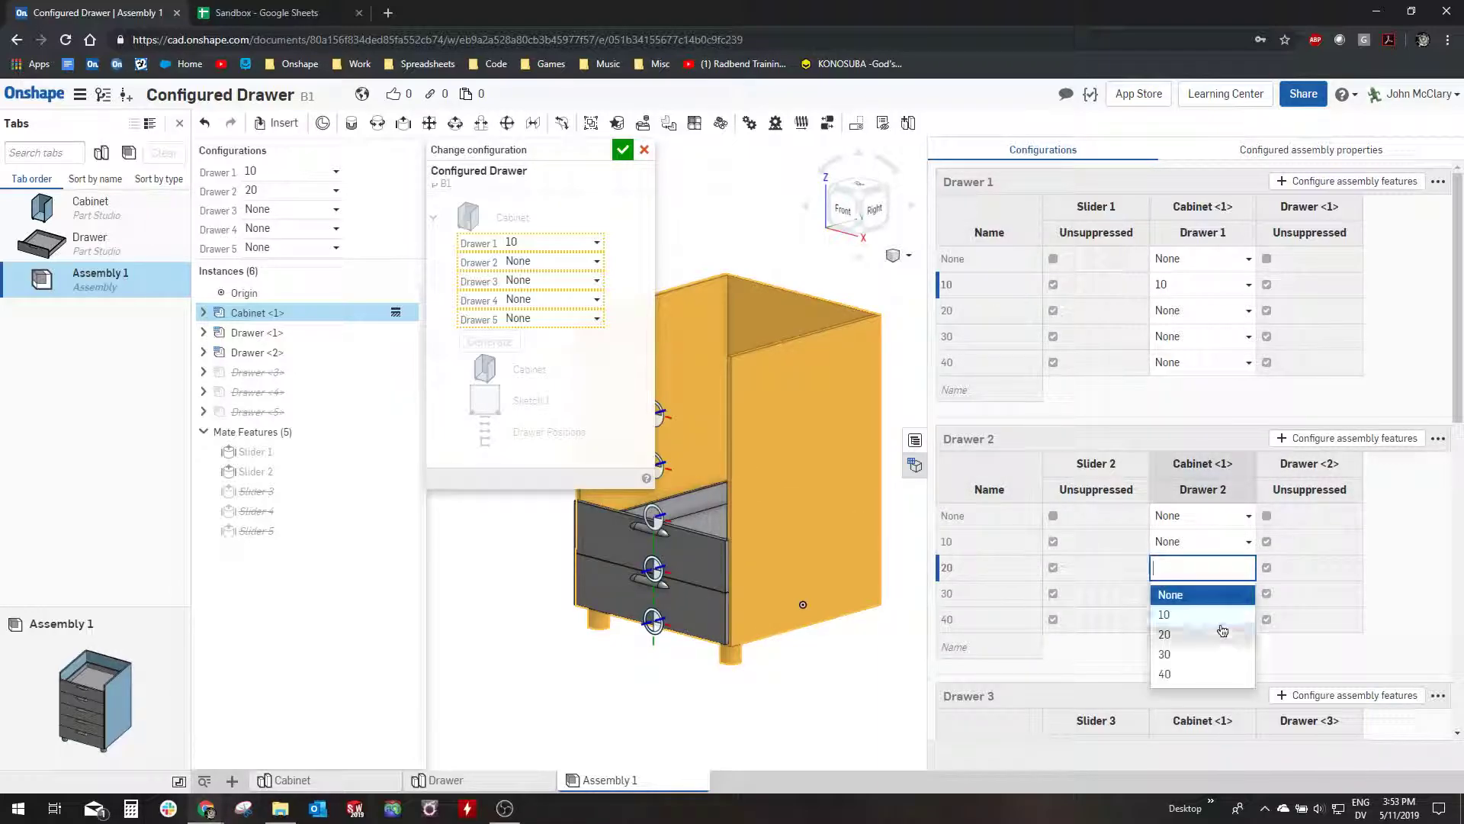
pyautogui.click(1202, 635)
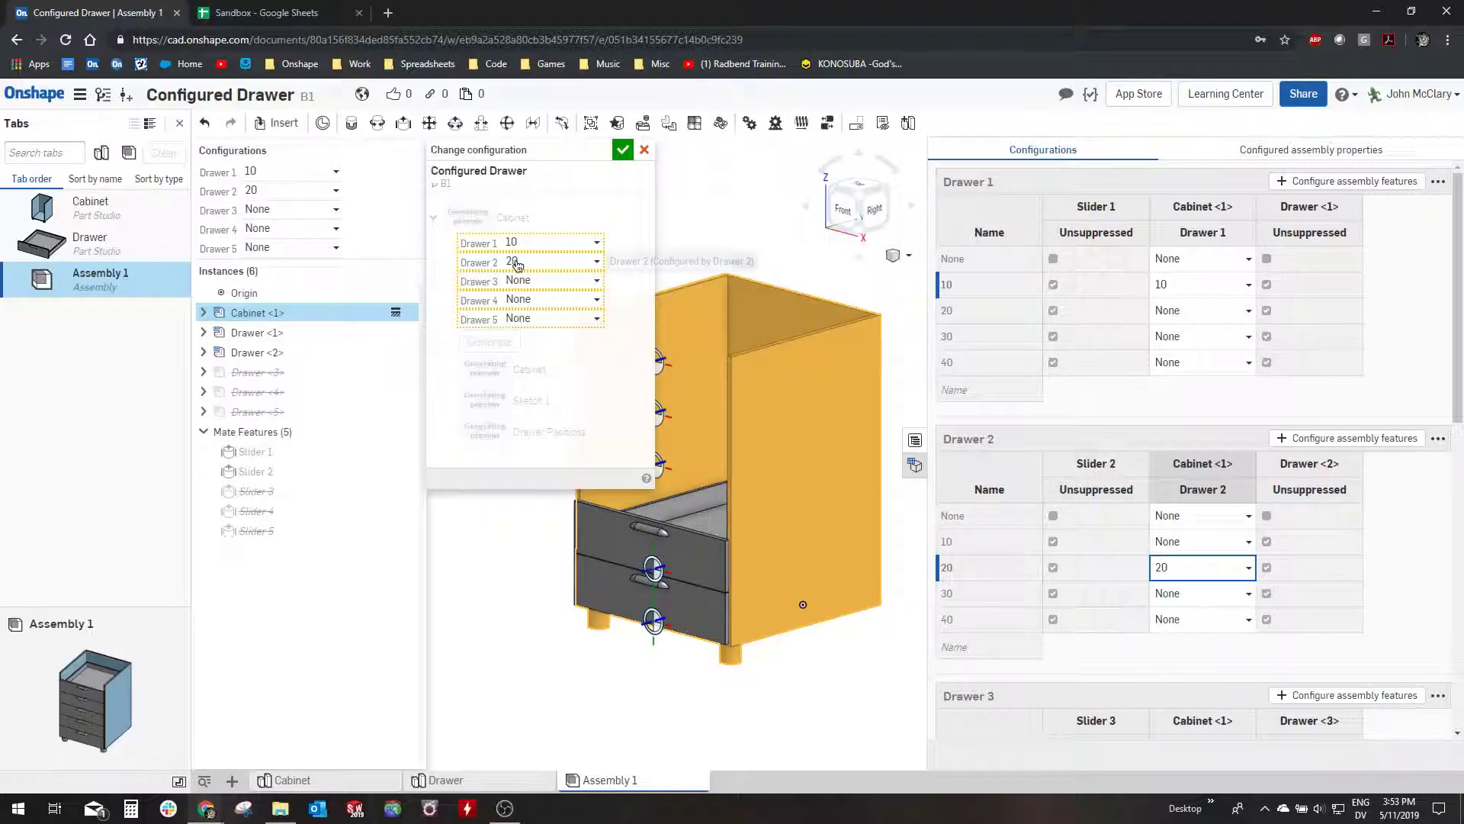
# Set the assembly's Drawer 2 input to None and accept the Cabinet configuration change
pyautogui.click(322, 195)
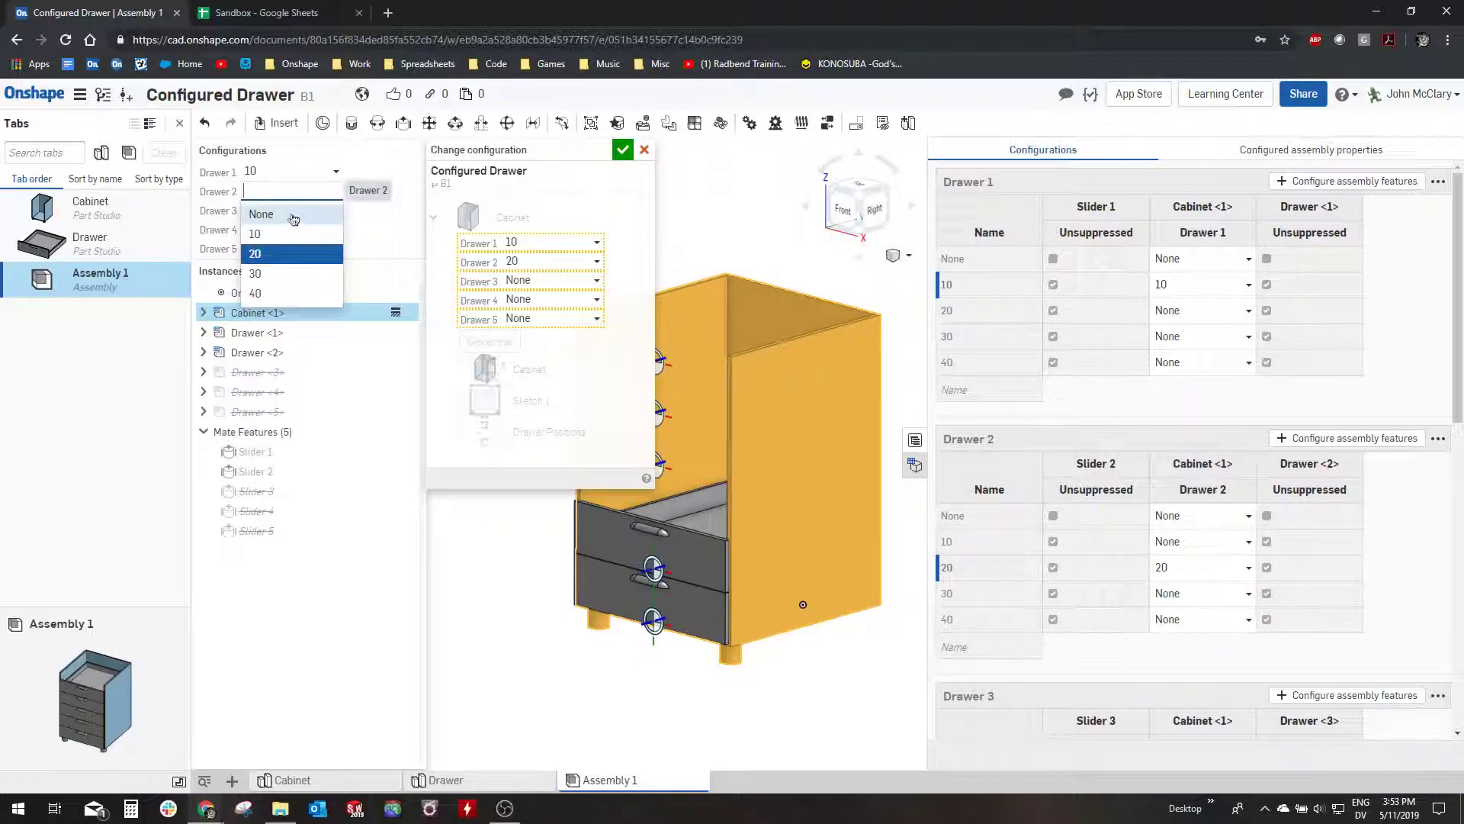
pyautogui.click(291, 217)
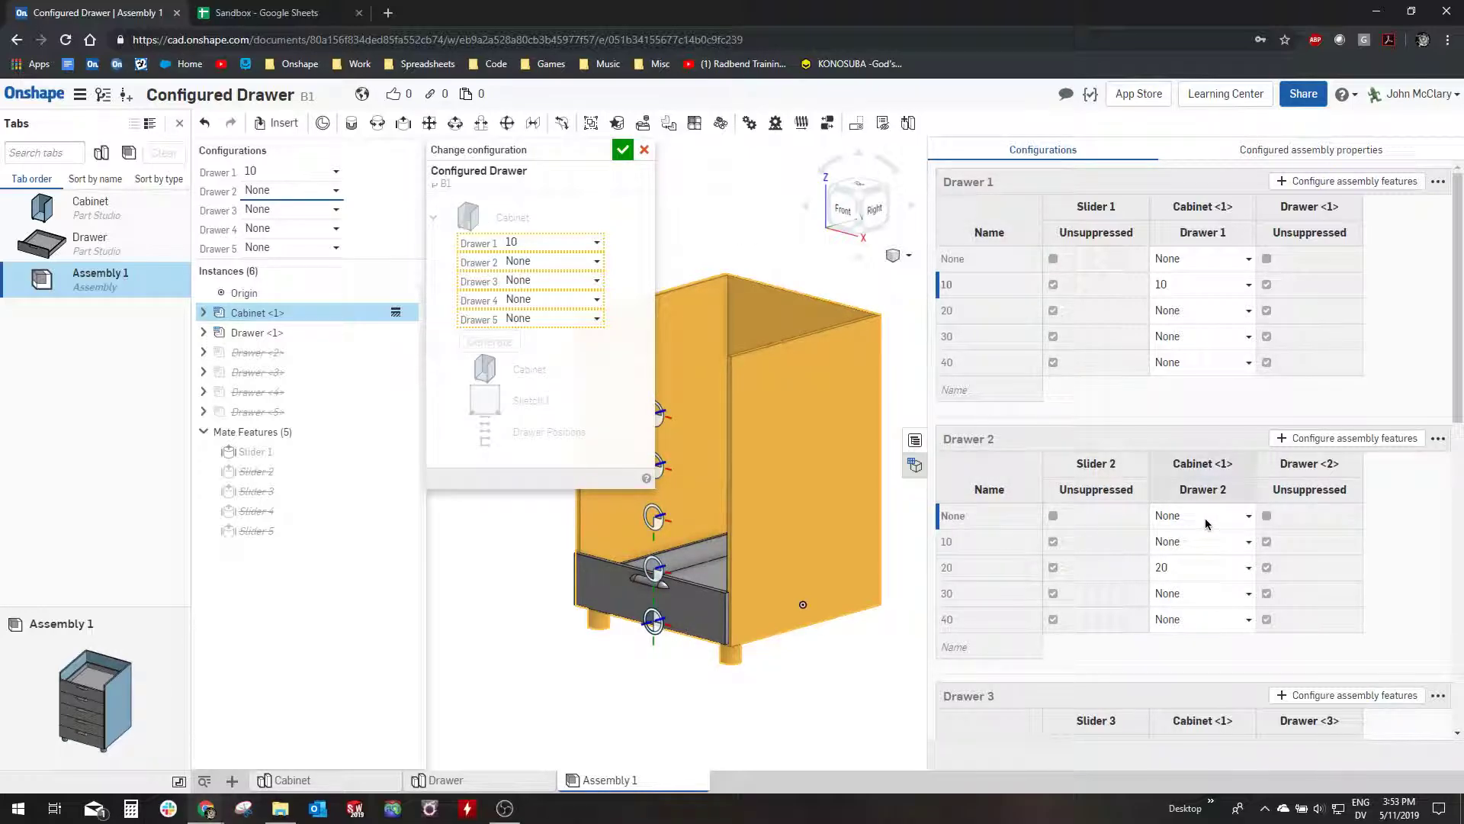
pyautogui.click(623, 151)
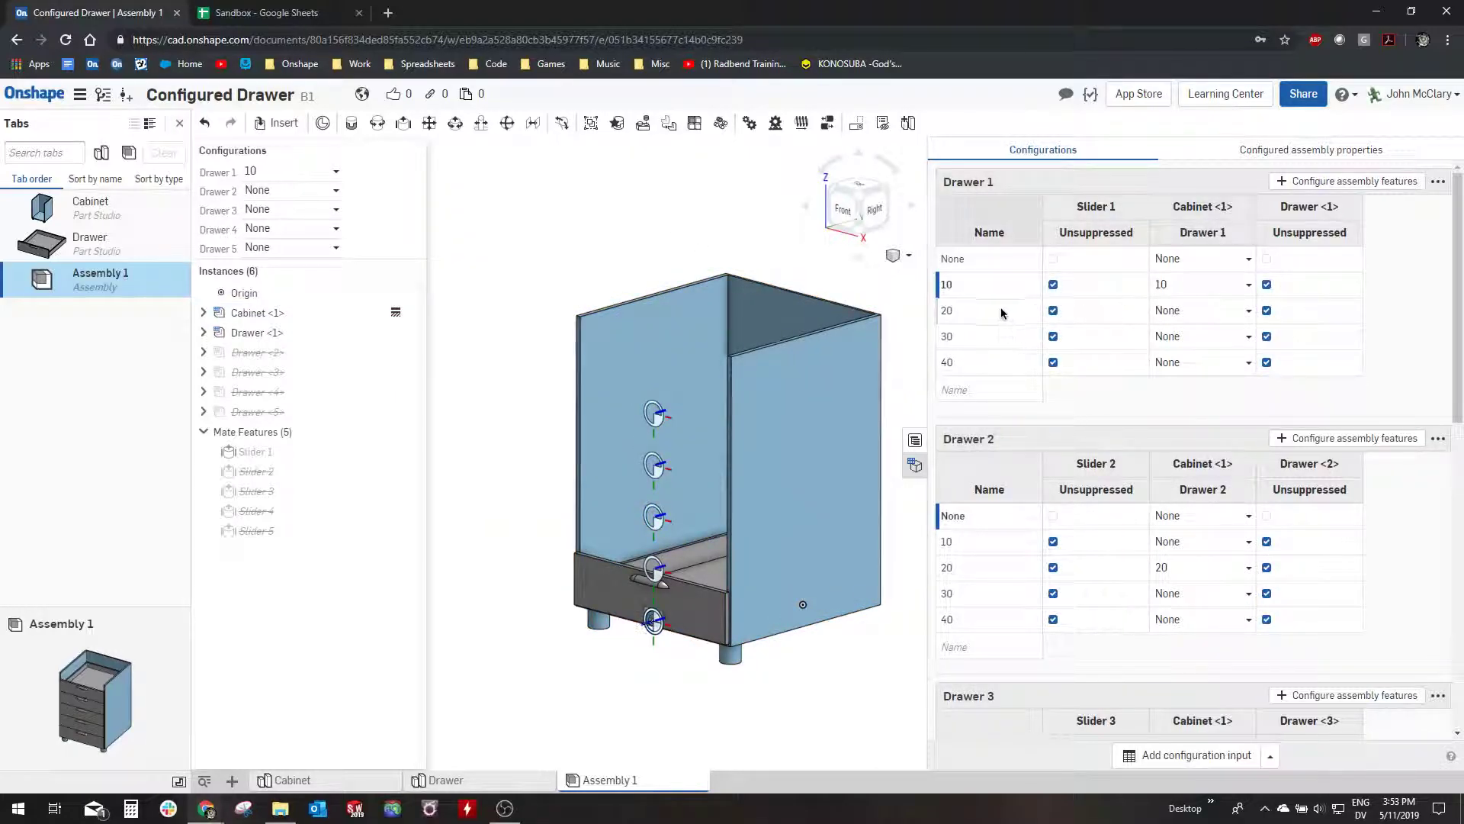
# In the Drawer 1 table, set the Cabinet <1> Drawer 1 values to 20, 30 and 40 for the matching options
pyautogui.click(1253, 321)
pyautogui.click(1213, 376)
pyautogui.click(1218, 336)
pyautogui.click(1212, 422)
pyautogui.click(1218, 363)
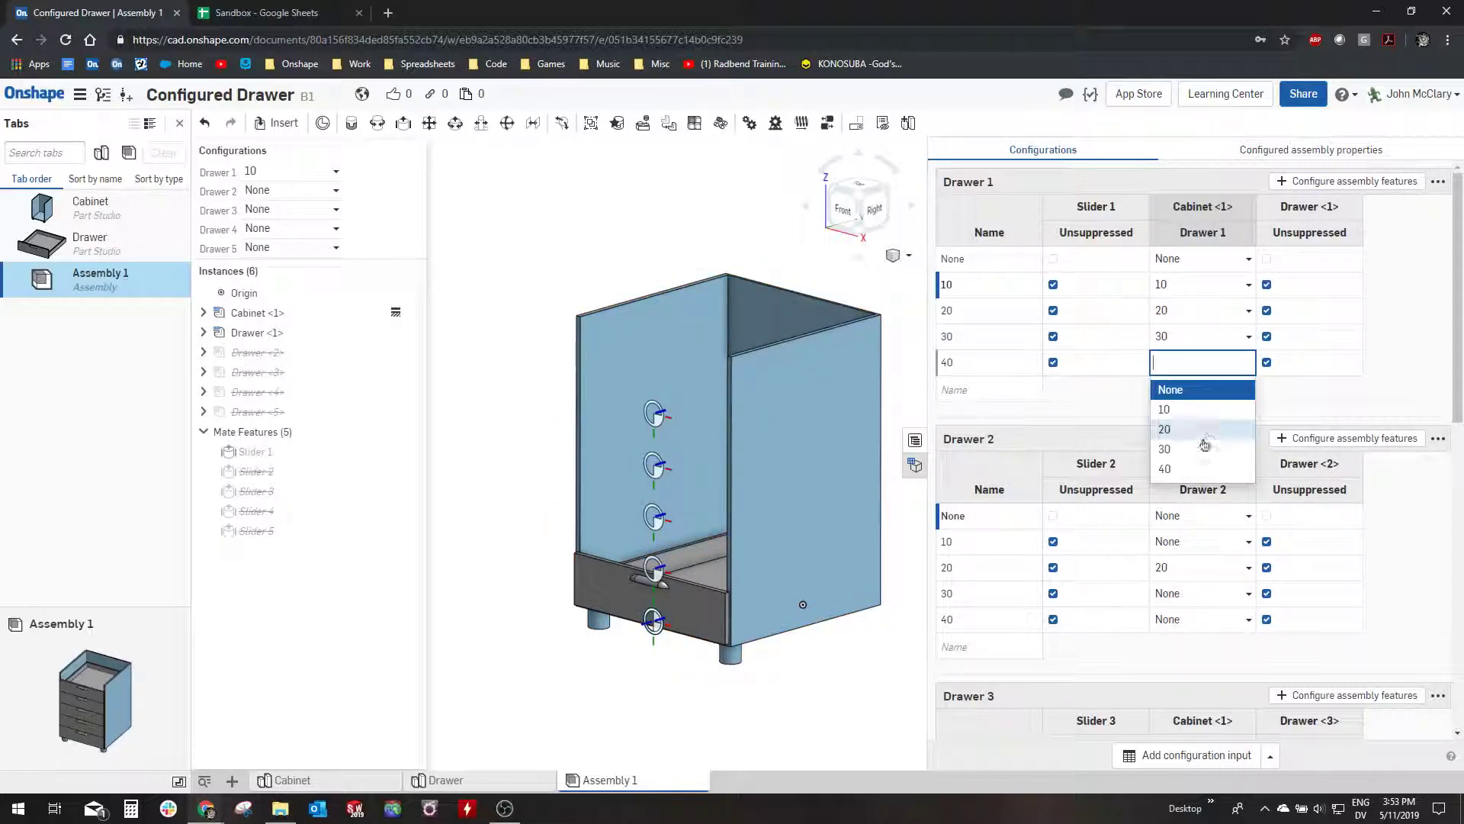
pyautogui.click(1209, 469)
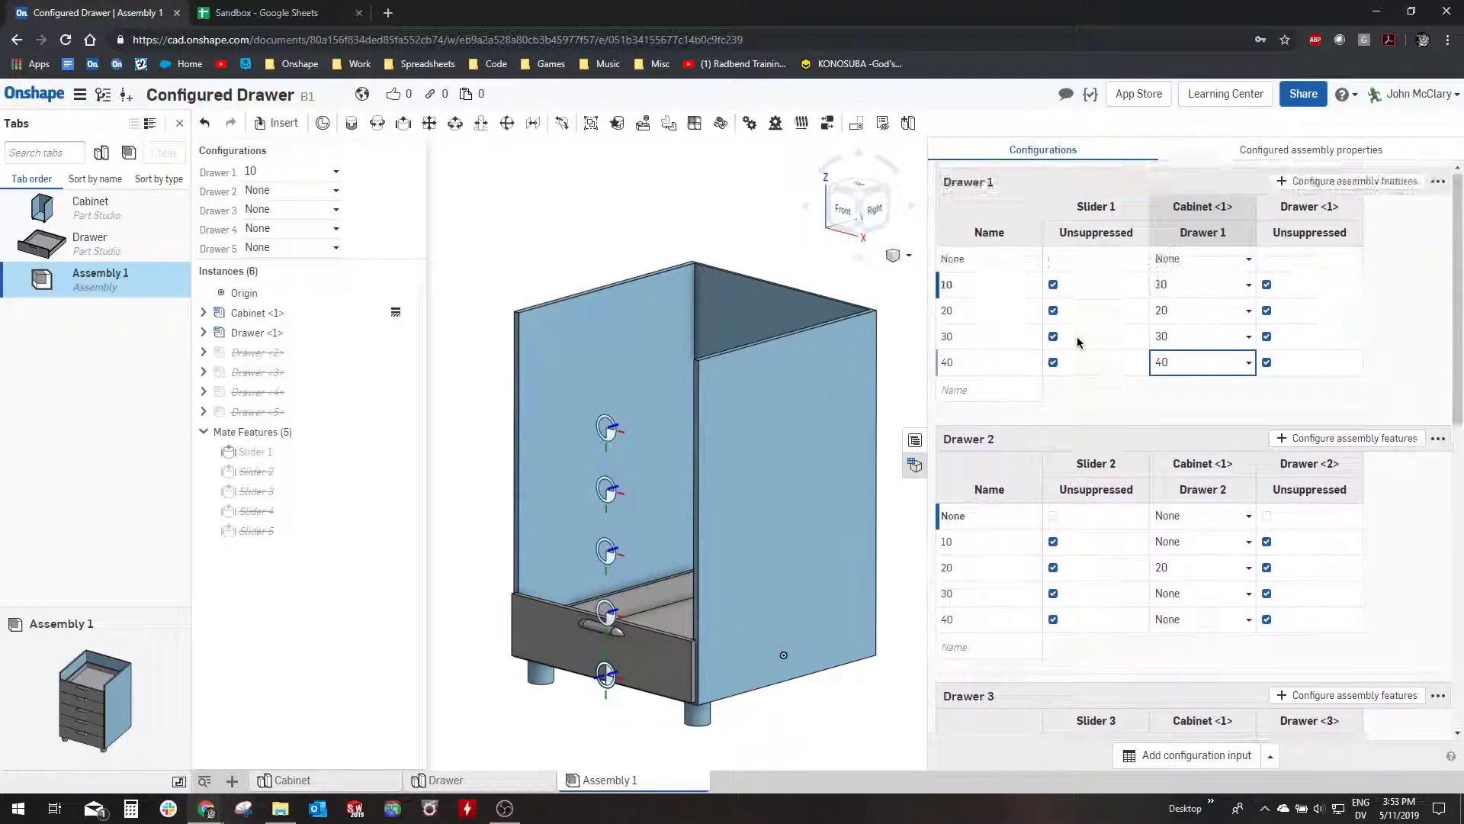
# In the Drawer 2 table, set the Cabinet <1> Drawer 2 values to 10, 30 and 40 for the matching options
pyautogui.scroll(-2, 1144, 504)
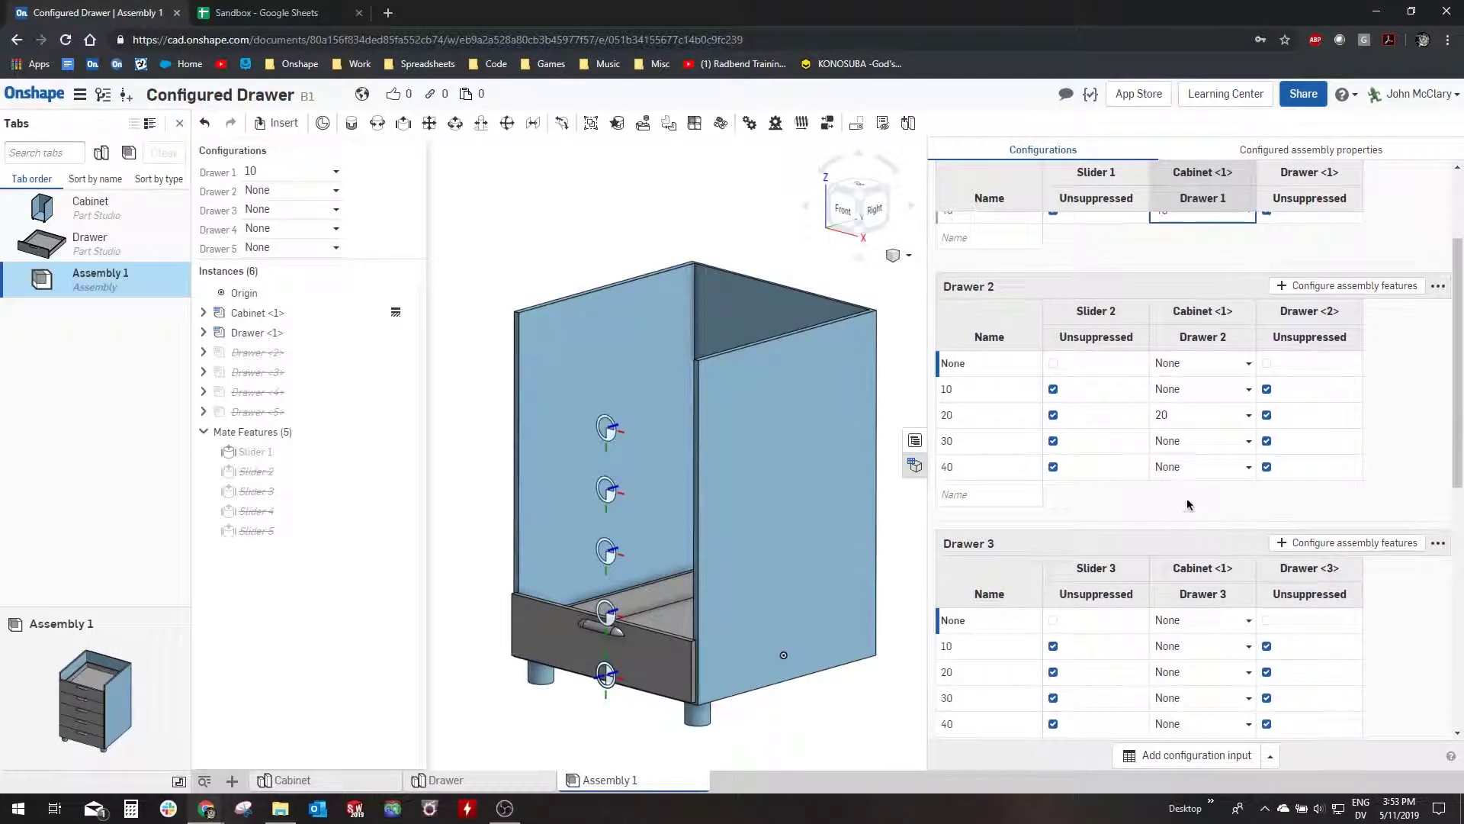
pyautogui.click(1221, 402)
pyautogui.click(1246, 400)
pyautogui.click(1174, 435)
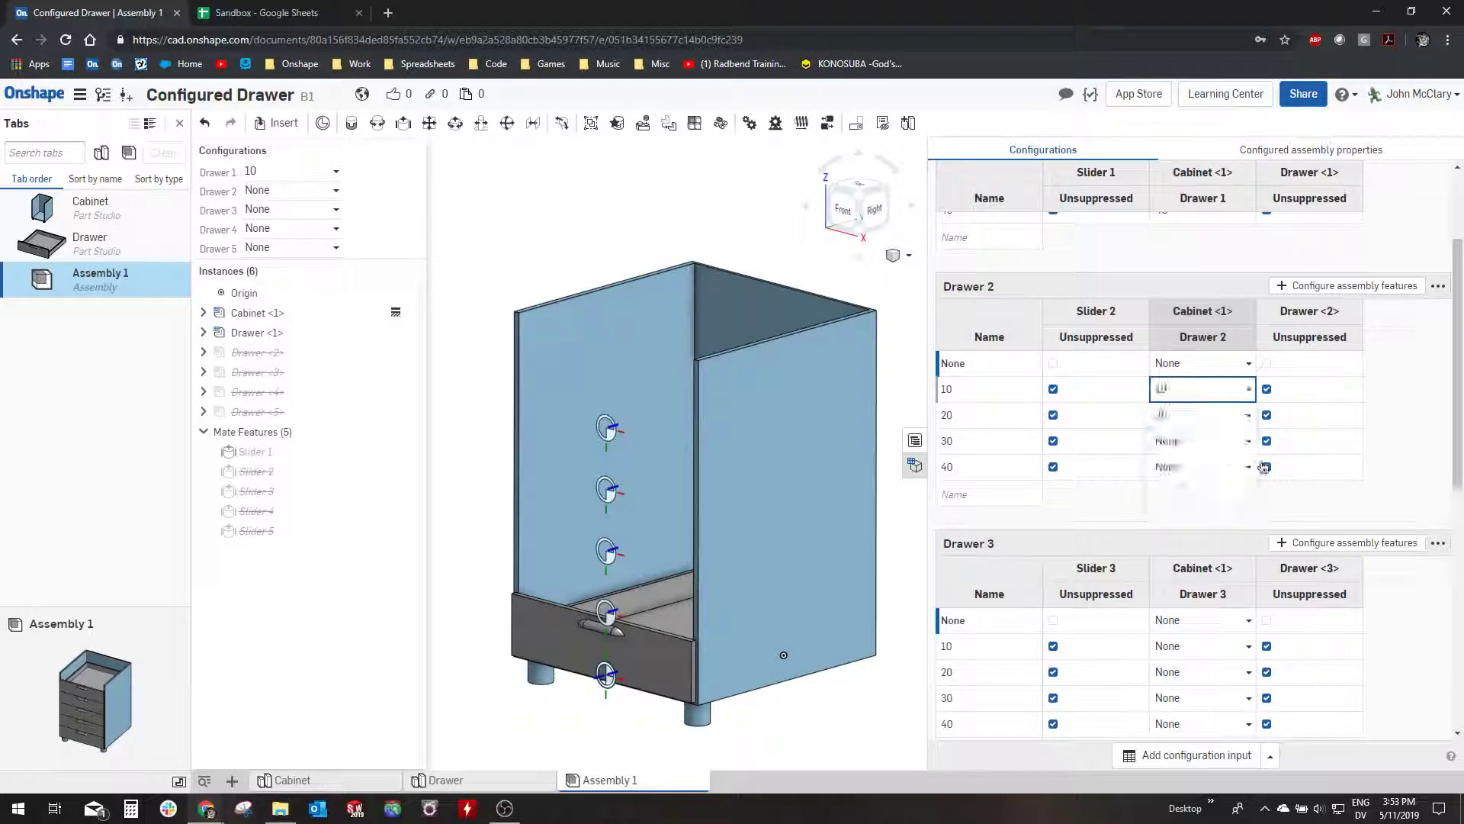
pyautogui.click(1203, 441)
pyautogui.click(1187, 527)
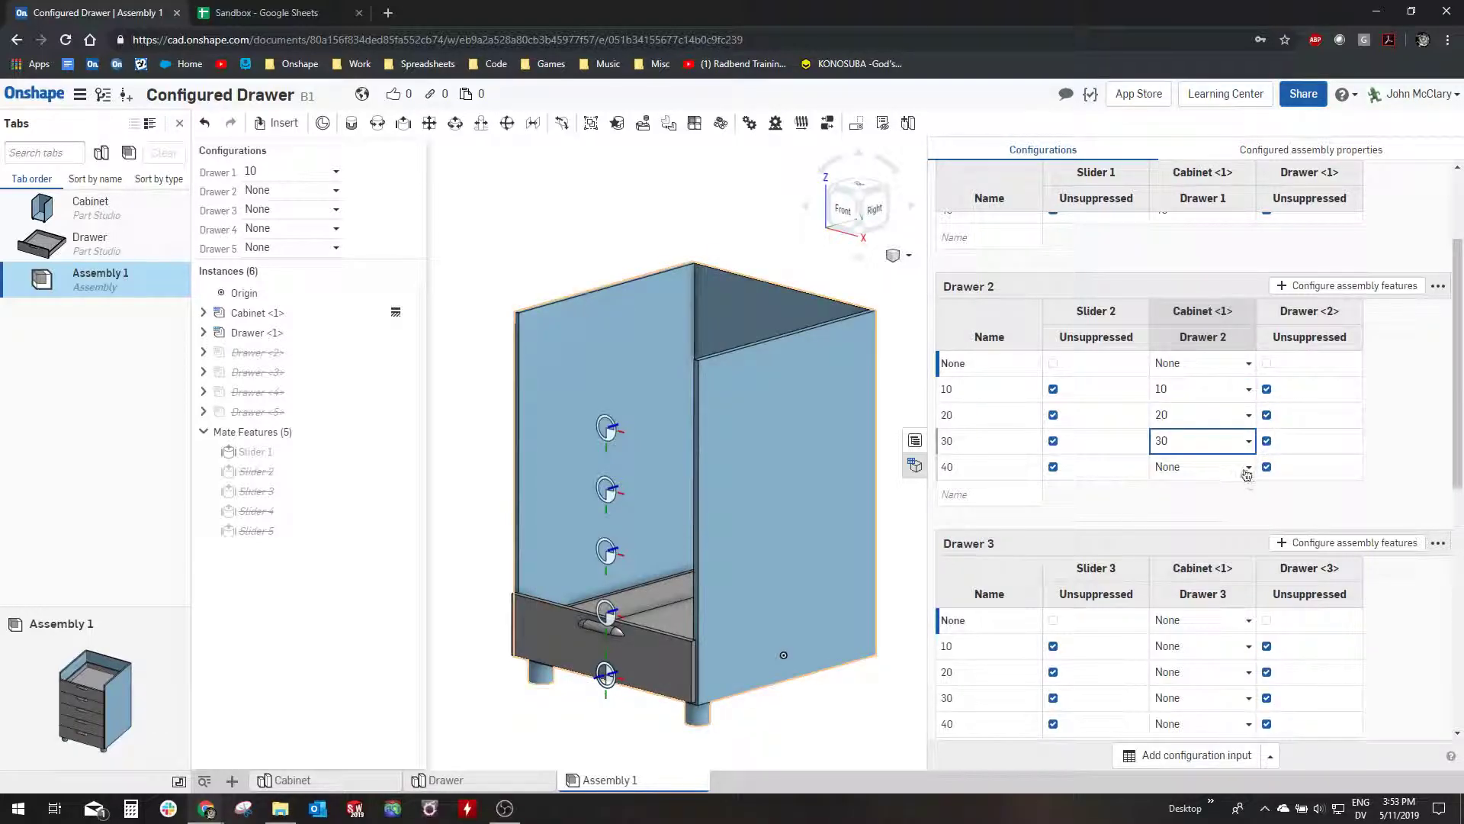
pyautogui.click(1244, 468)
pyautogui.click(1166, 574)
# In the Drawer 3 table, set the Cabinet <1> Drawer 3 values to 10, 20, 30 and 40 for the matching options
pyautogui.scroll(-3, 1201, 488)
pyautogui.click(1236, 417)
pyautogui.click(1205, 464)
pyautogui.click(1218, 445)
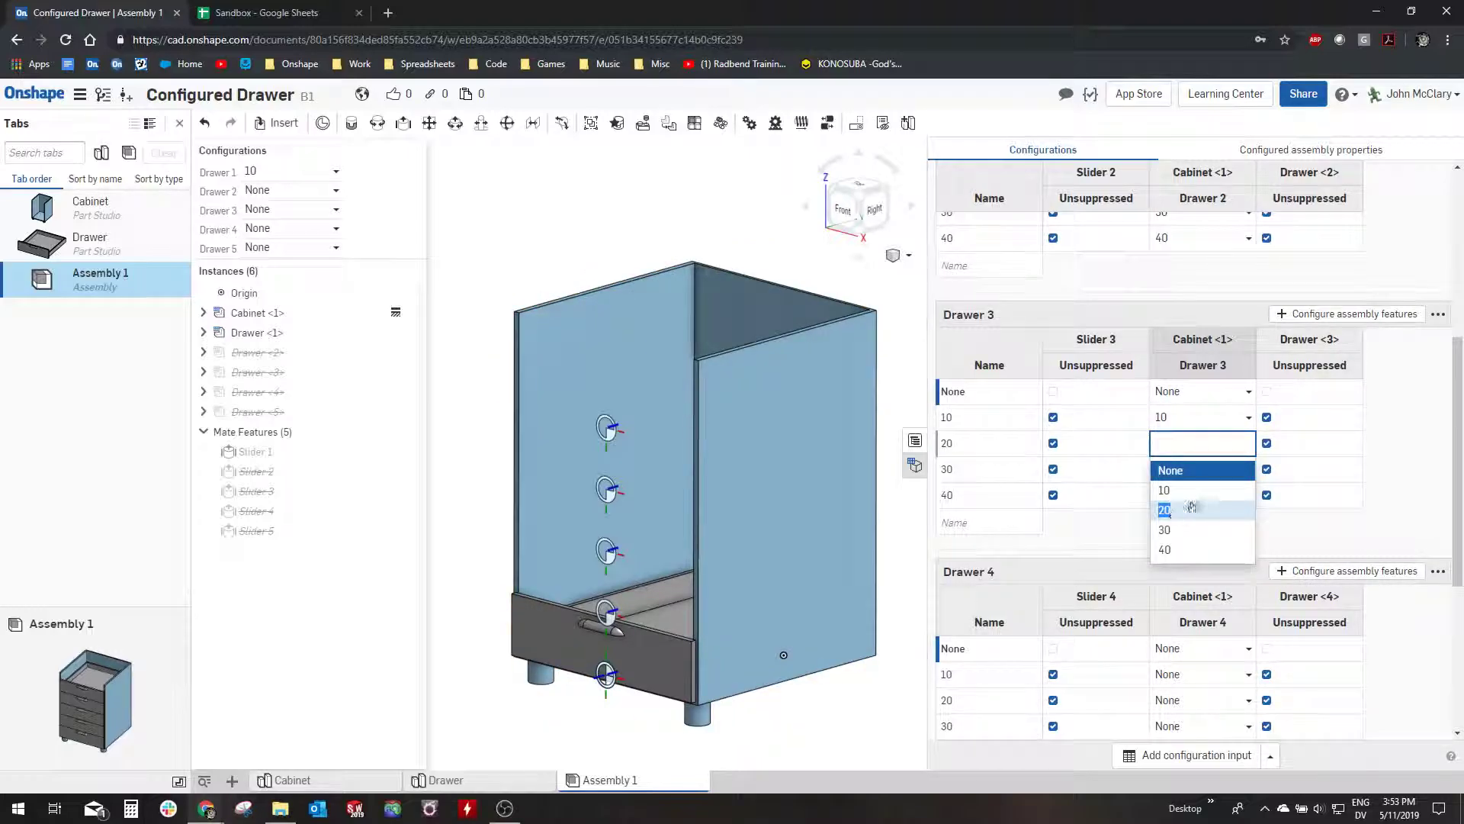
pyautogui.click(1185, 511)
pyautogui.click(1221, 470)
pyautogui.click(1175, 555)
pyautogui.click(1228, 496)
pyautogui.click(1174, 592)
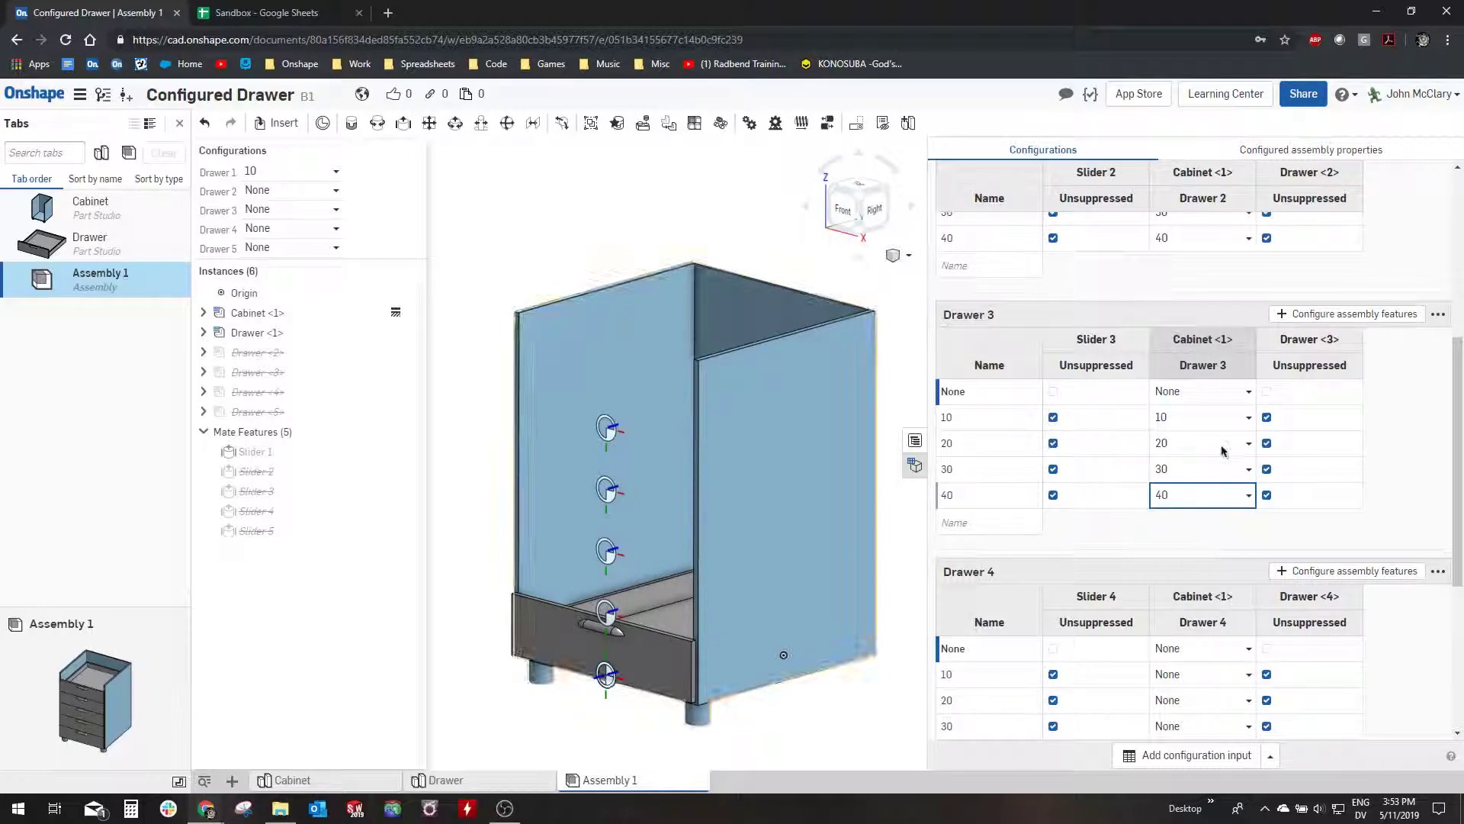
# In the Drawer 4 table, set the Cabinet <1> Drawer 4 values to 10, 20, 30 and 40 for the matching options
pyautogui.scroll(-4, 1224, 451)
pyautogui.click(1203, 347)
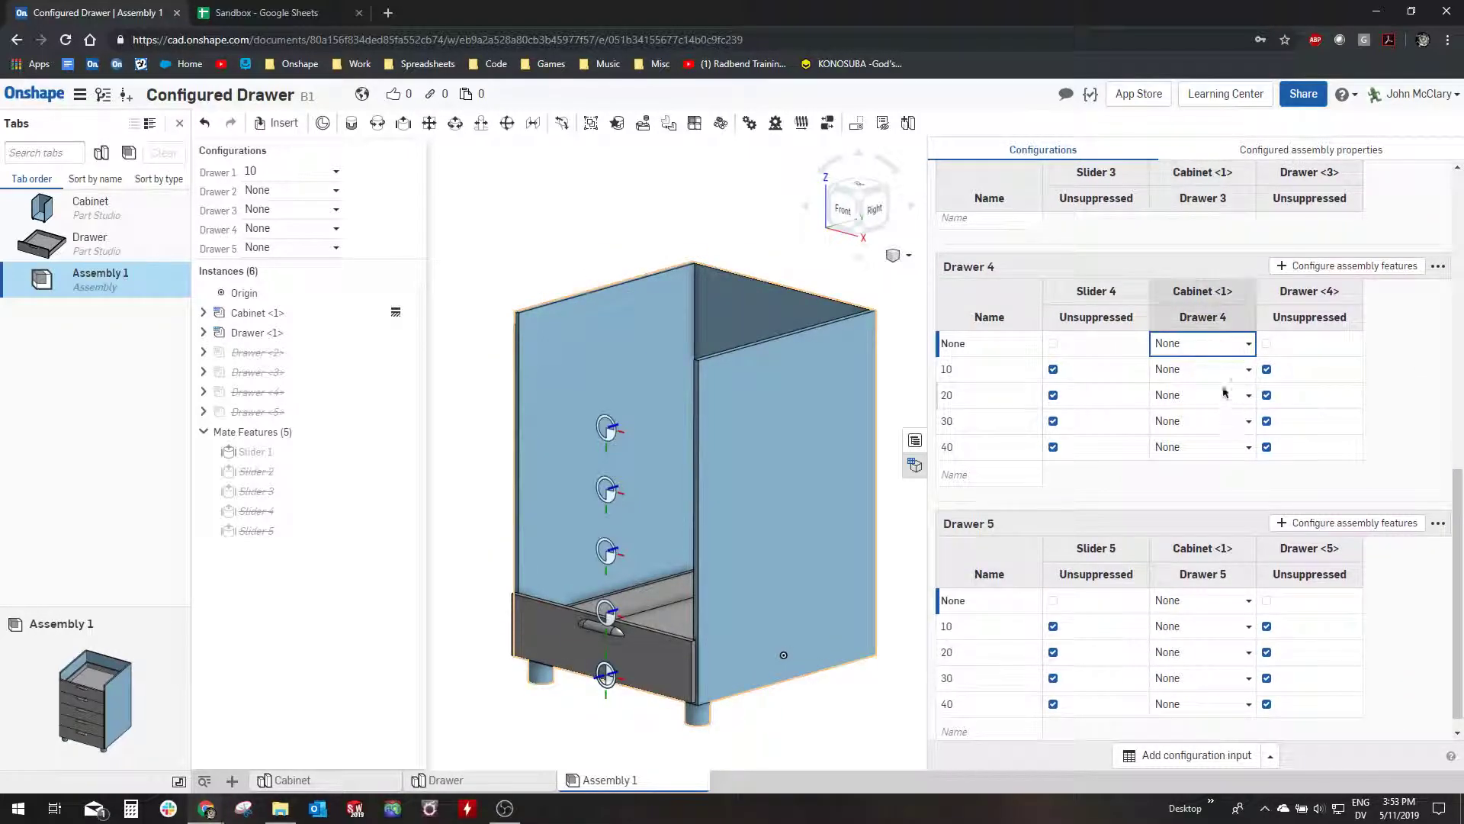
pyautogui.click(1236, 414)
pyautogui.click(1197, 461)
pyautogui.click(1174, 508)
pyautogui.click(1239, 450)
pyautogui.click(1190, 553)
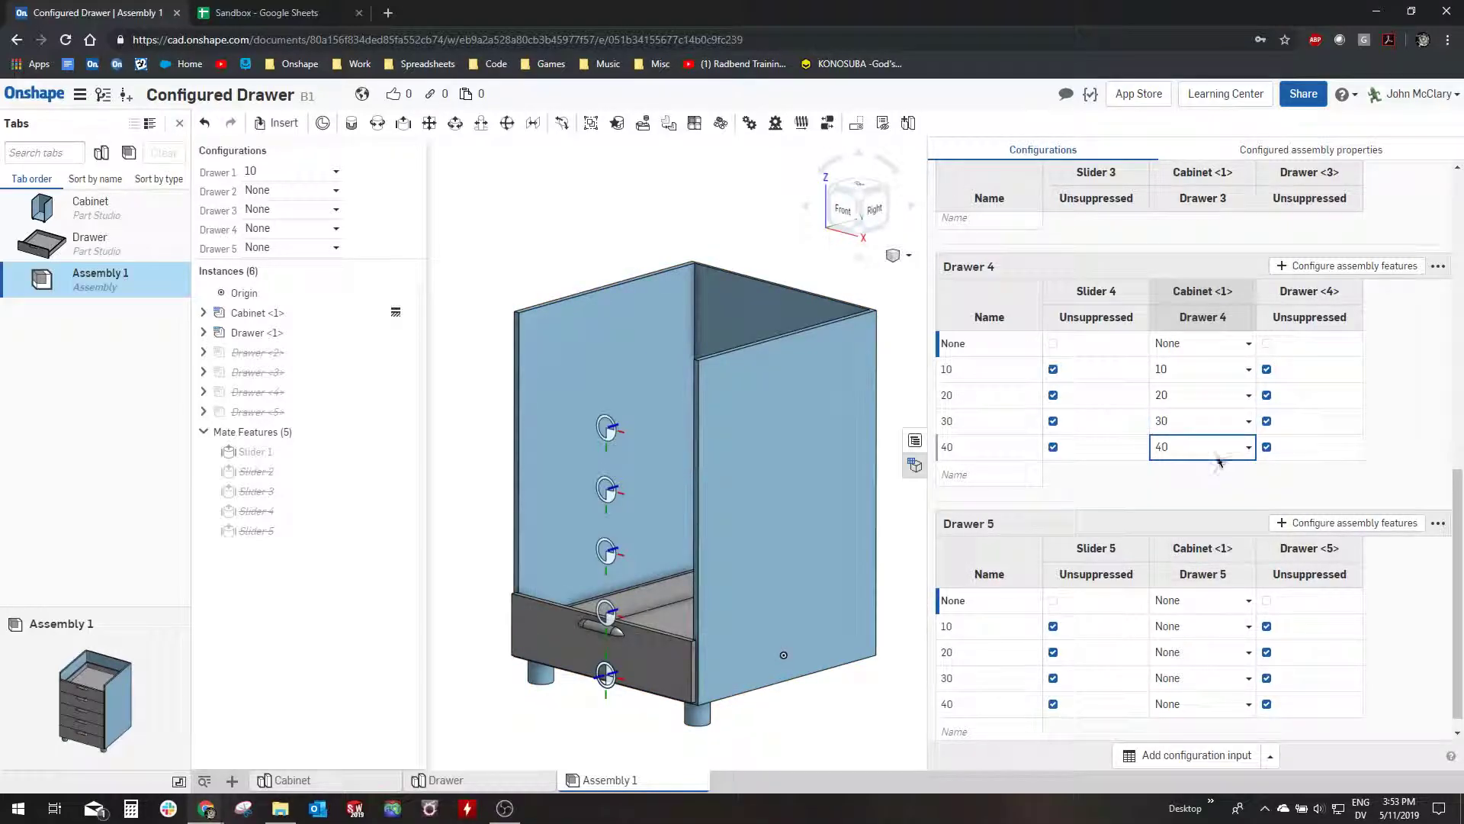
# In the Drawer 5 table, set the Cabinet <1> Drawer 5 values to 10, 20, 30 and 40 for the matching options
pyautogui.scroll(1, 1247, 635)
pyautogui.scroll(-1, 1247, 635)
pyautogui.click(1220, 607)
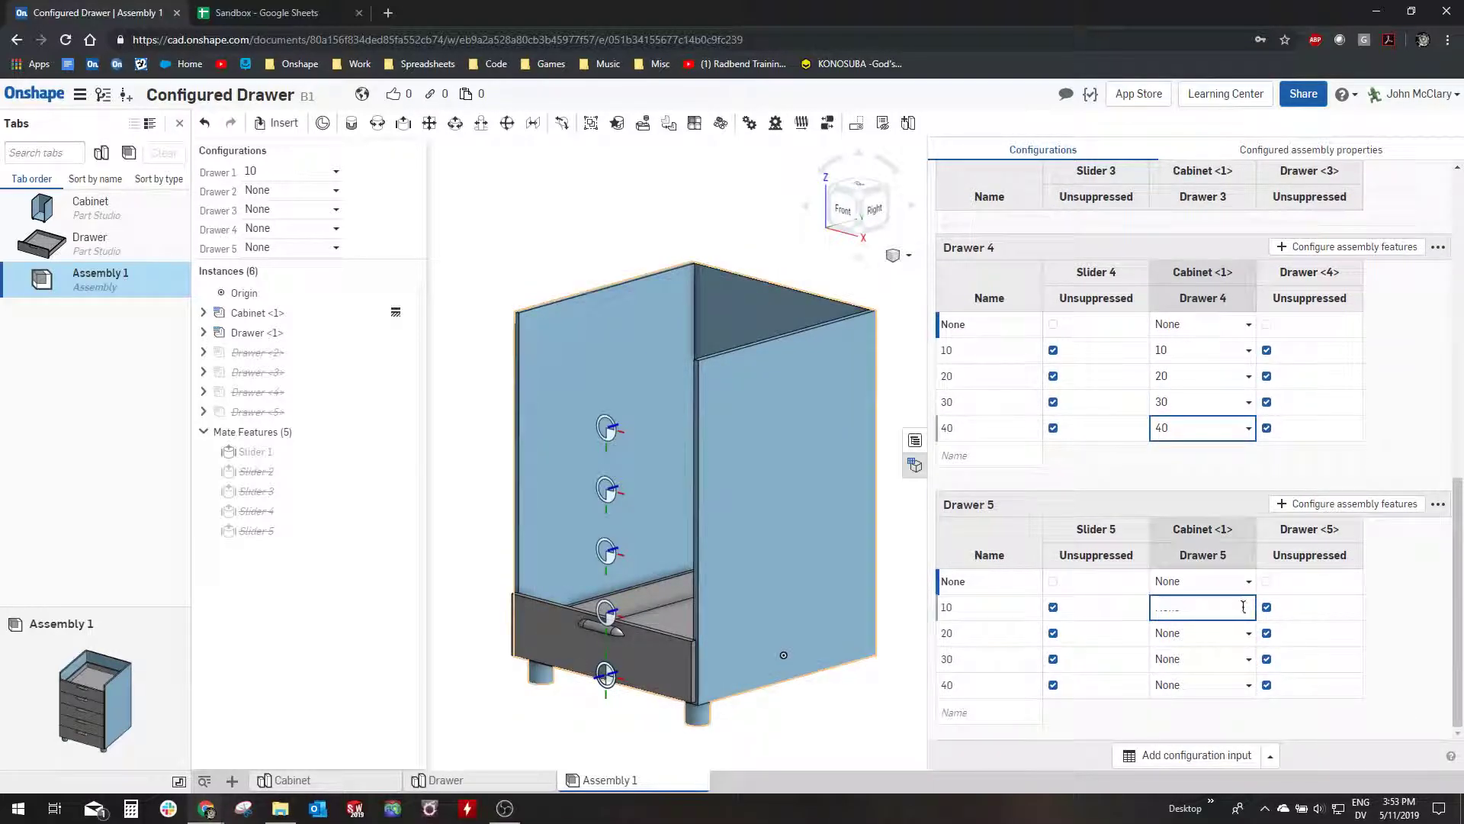
pyautogui.click(1220, 607)
pyautogui.click(1239, 645)
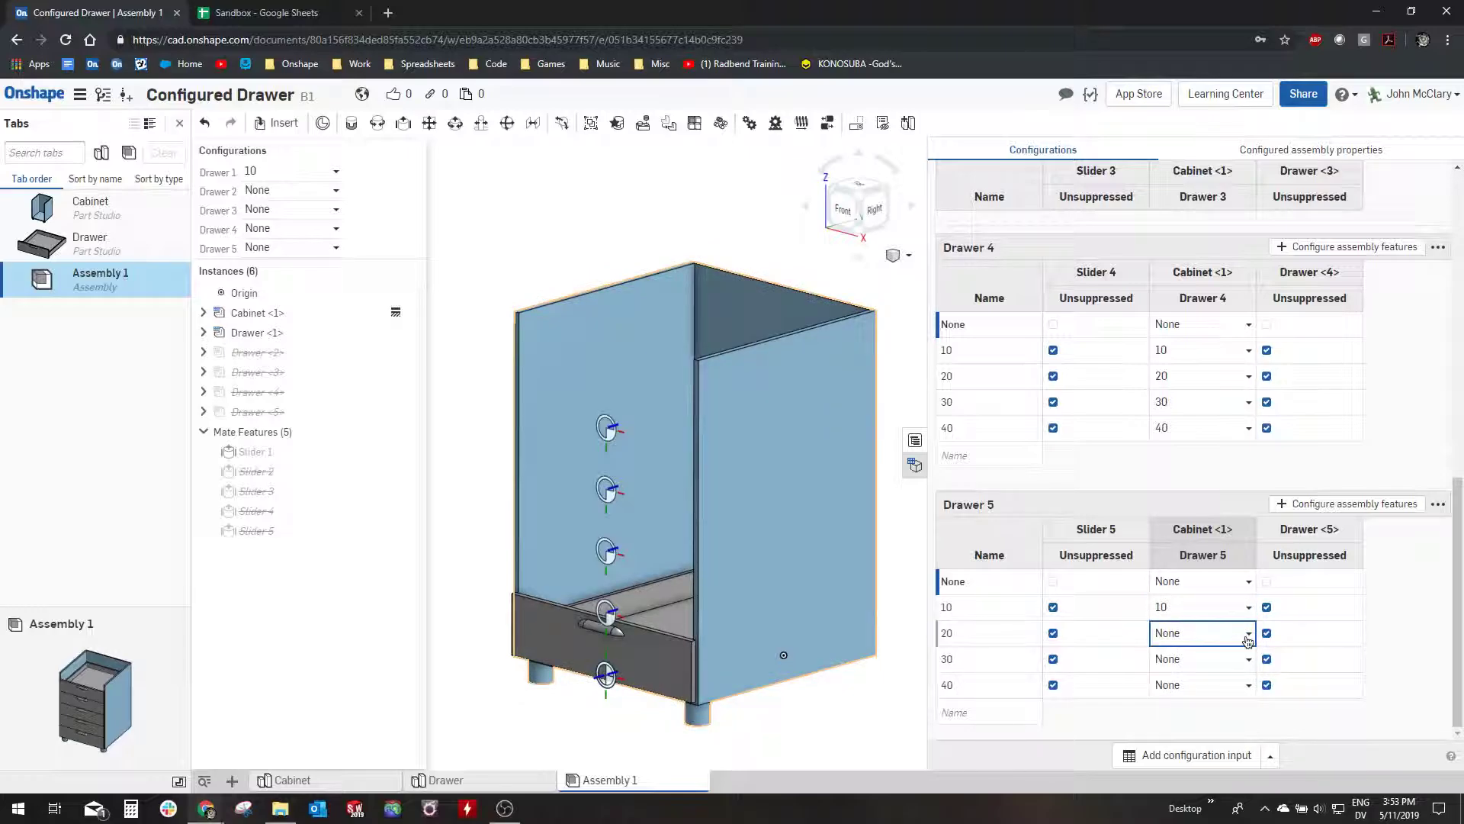
pyautogui.click(1247, 639)
pyautogui.click(1196, 708)
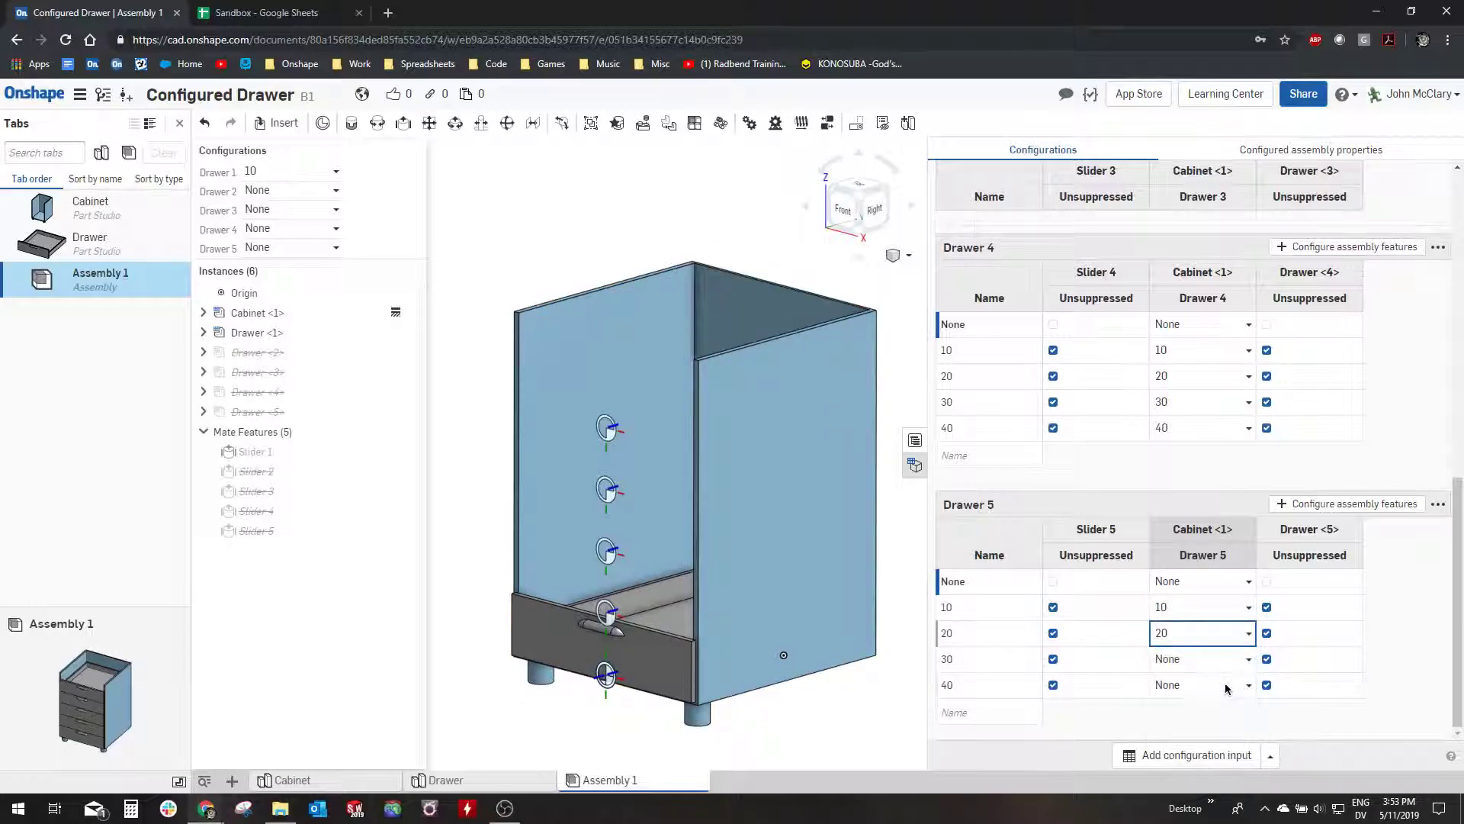
pyautogui.click(1221, 659)
pyautogui.click(1220, 659)
pyautogui.click(1195, 752)
pyautogui.click(1220, 685)
pyautogui.click(1220, 685)
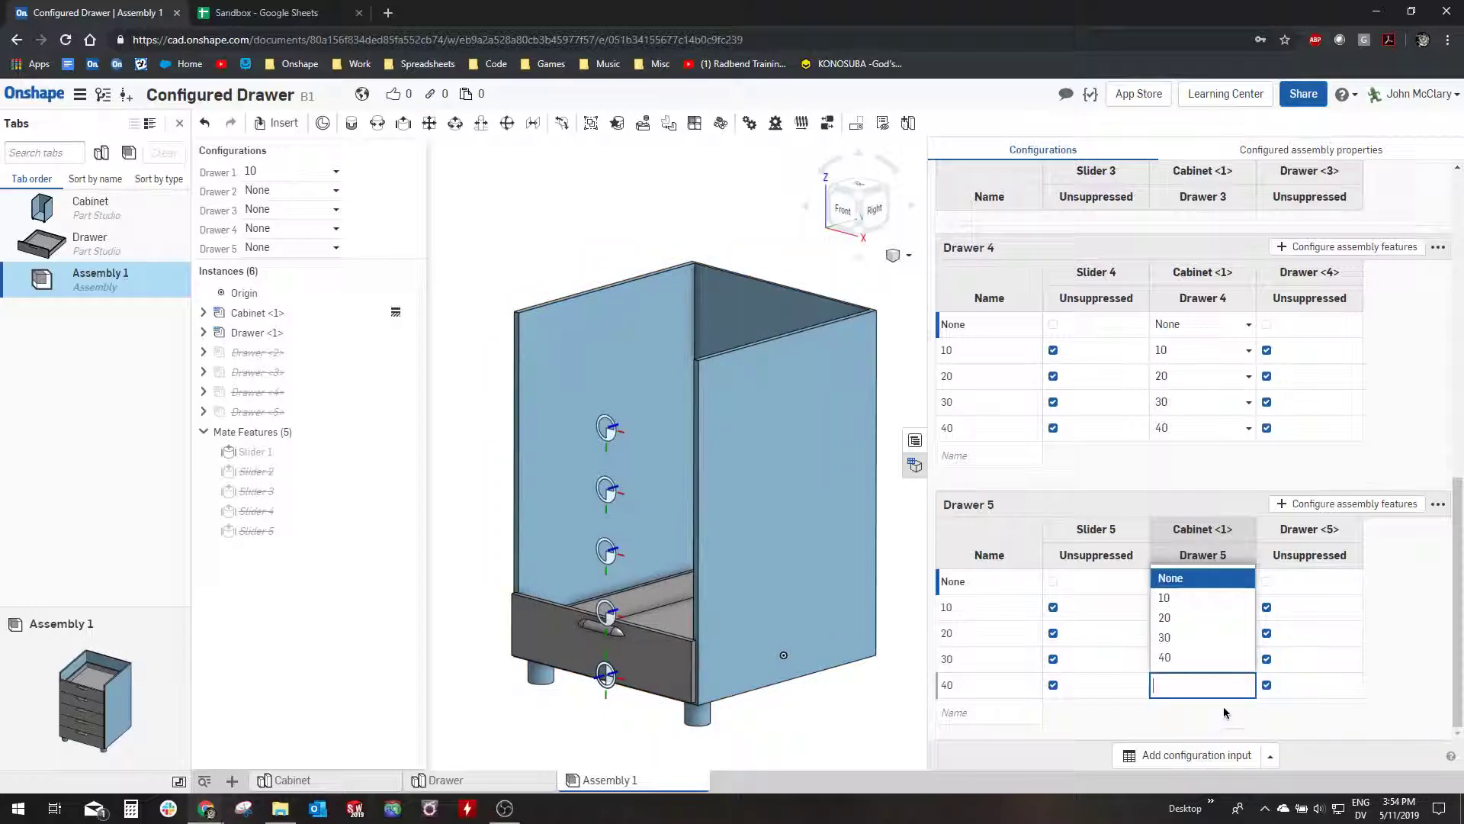
pyautogui.click(1167, 657)
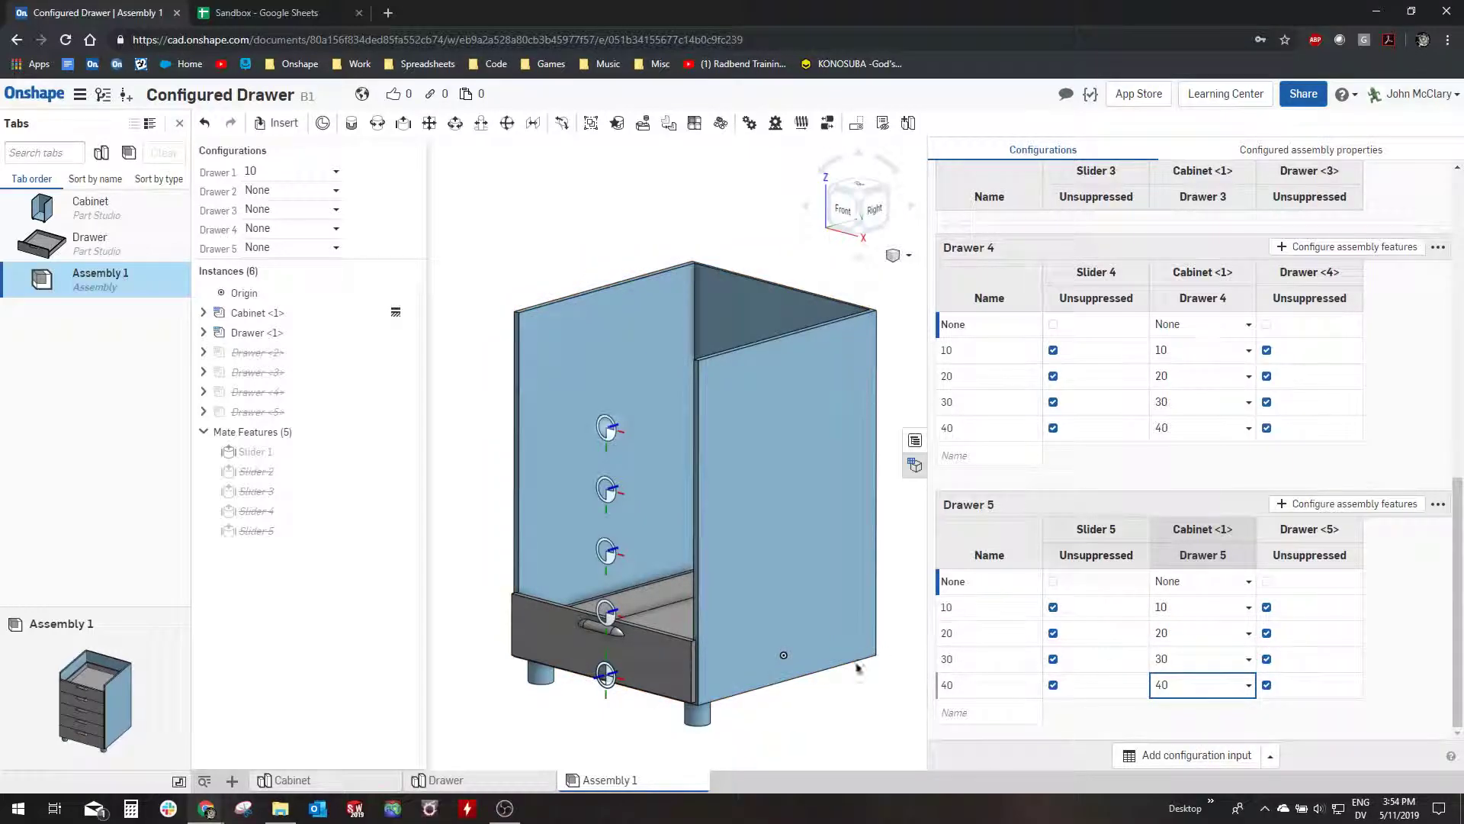
# Test the assembly with Drawer 2 set to 20 and hide the configuration tables to inspect the stacked drawers
pyautogui.click(268, 197)
pyautogui.click(294, 253)
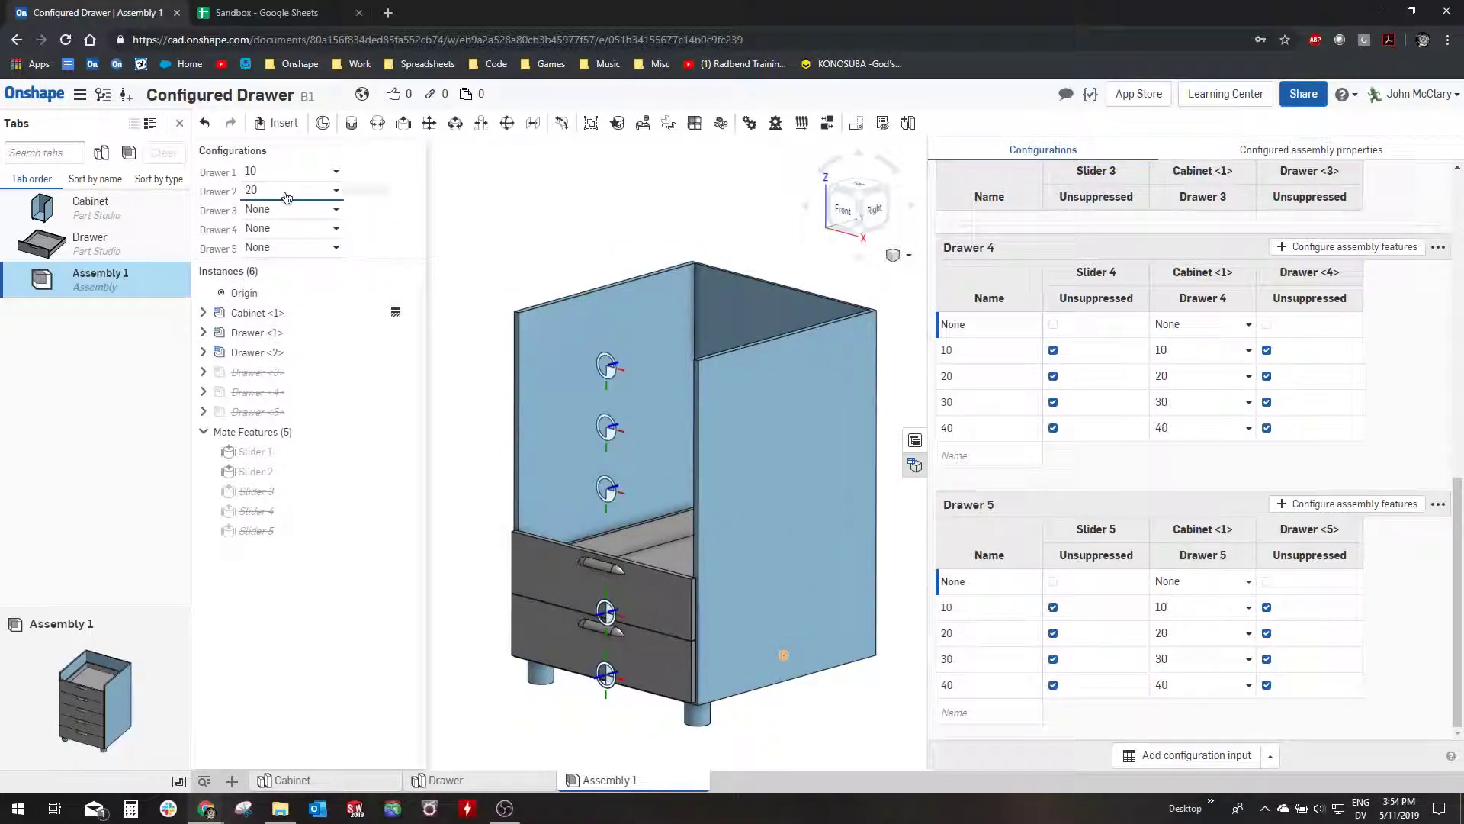
pyautogui.scroll(3, 717, 645)
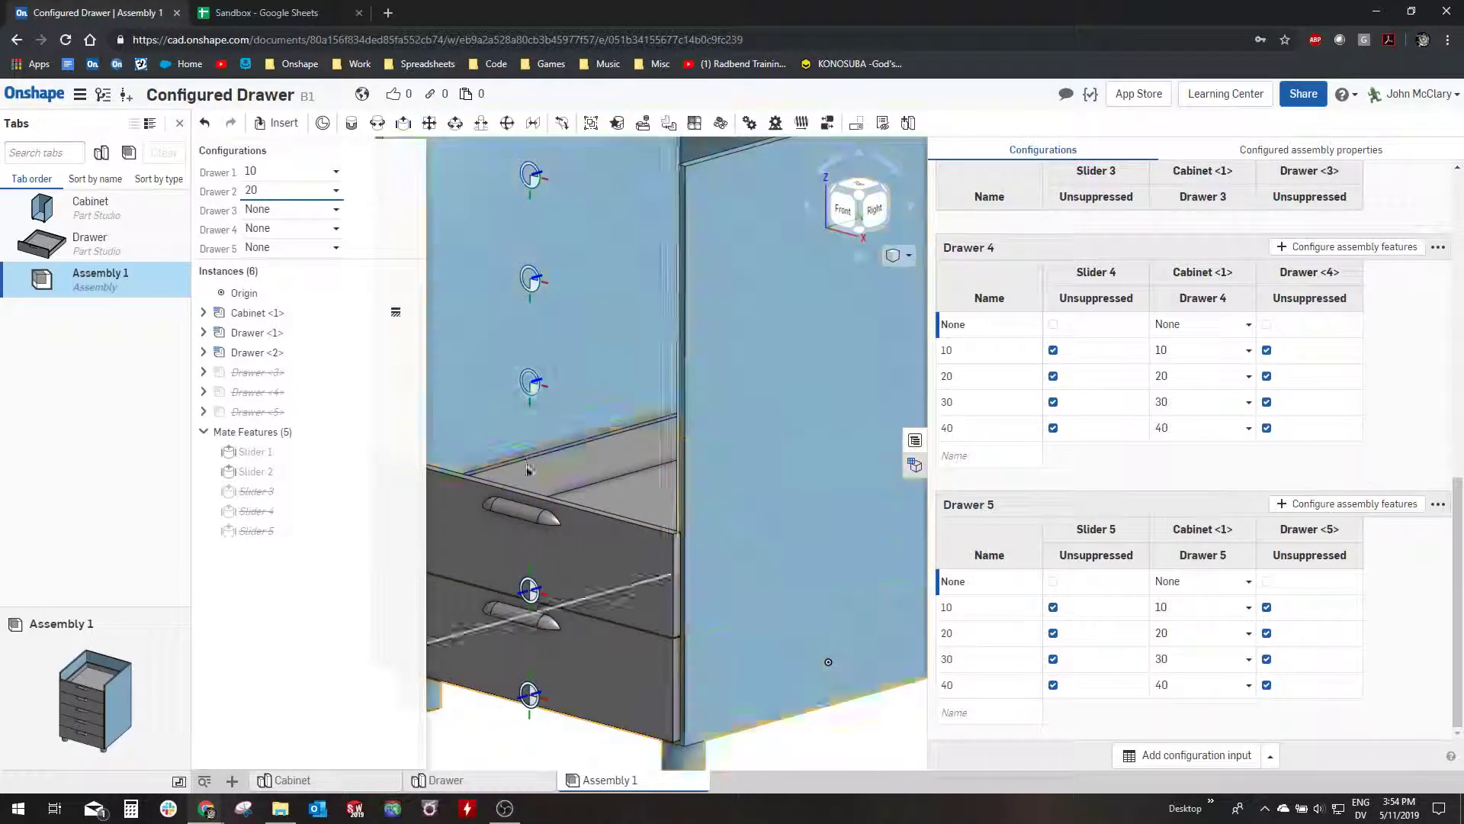
pyautogui.scroll(-4, 763, 548)
pyautogui.scroll(2, 599, 469)
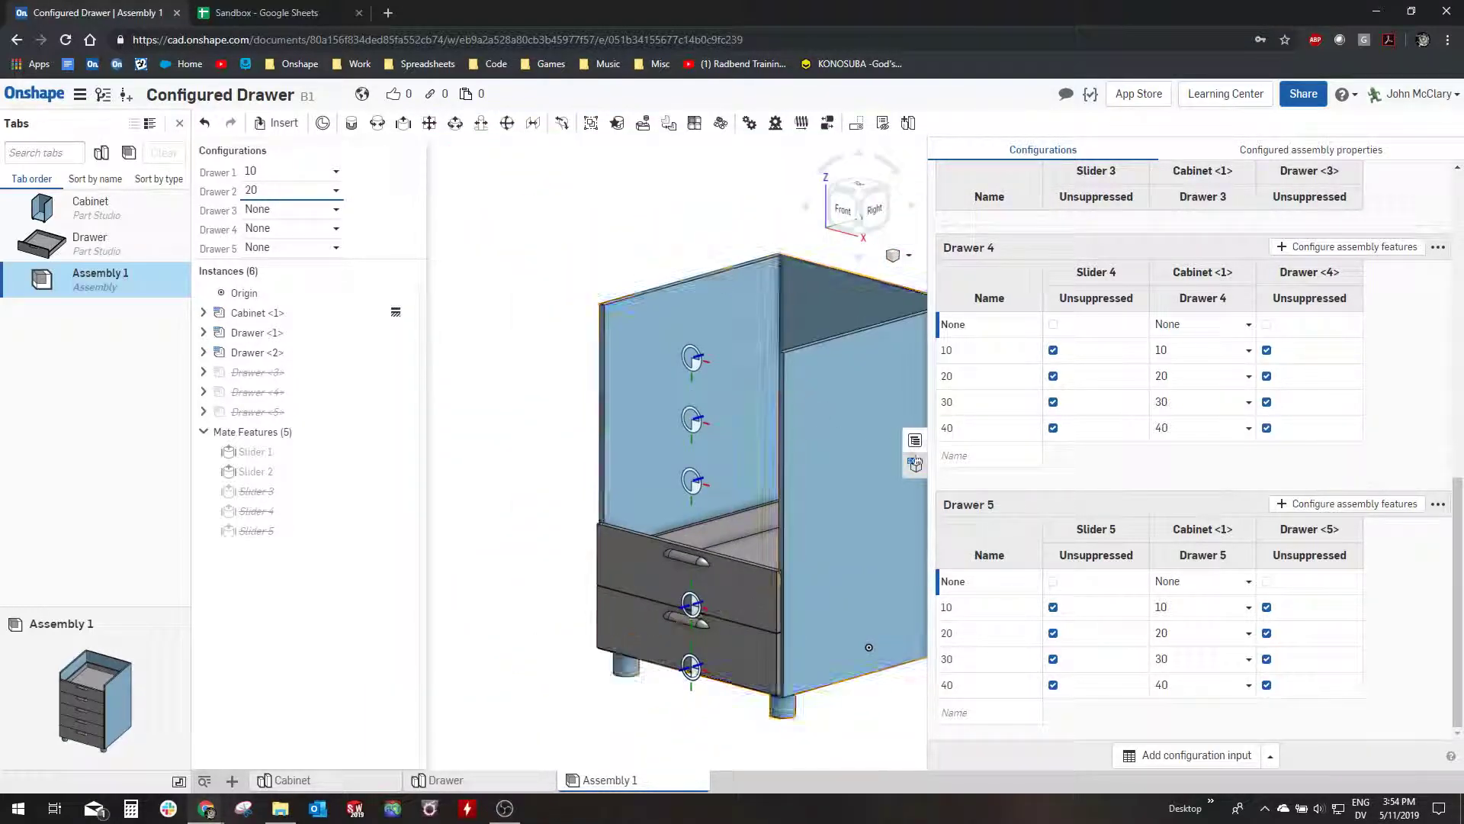
pyautogui.click(915, 466)
pyautogui.scroll(3, 929, 442)
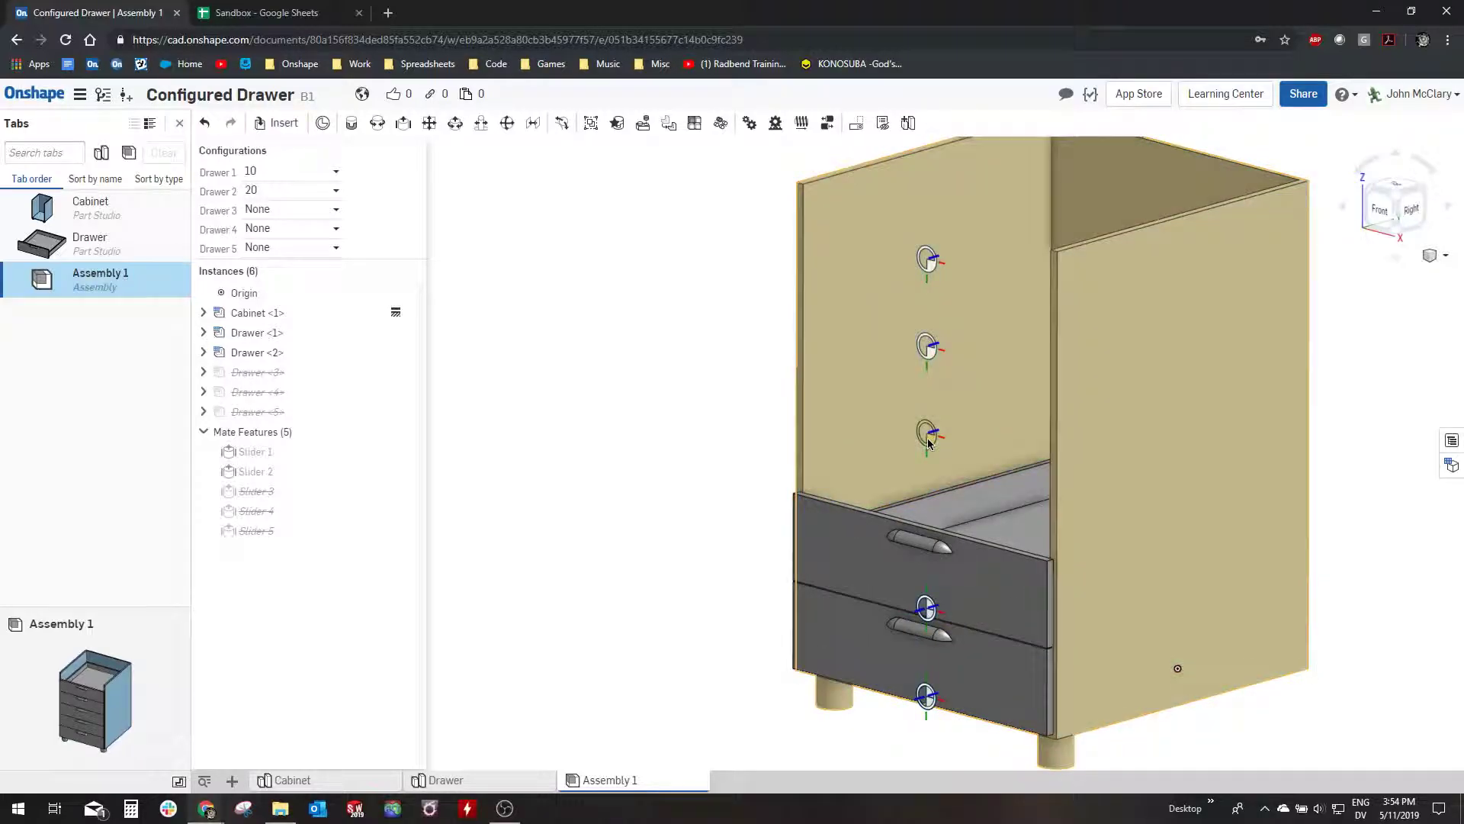
pyautogui.moveTo(847, 555); pyautogui.dragTo(725, 512, button='middle')
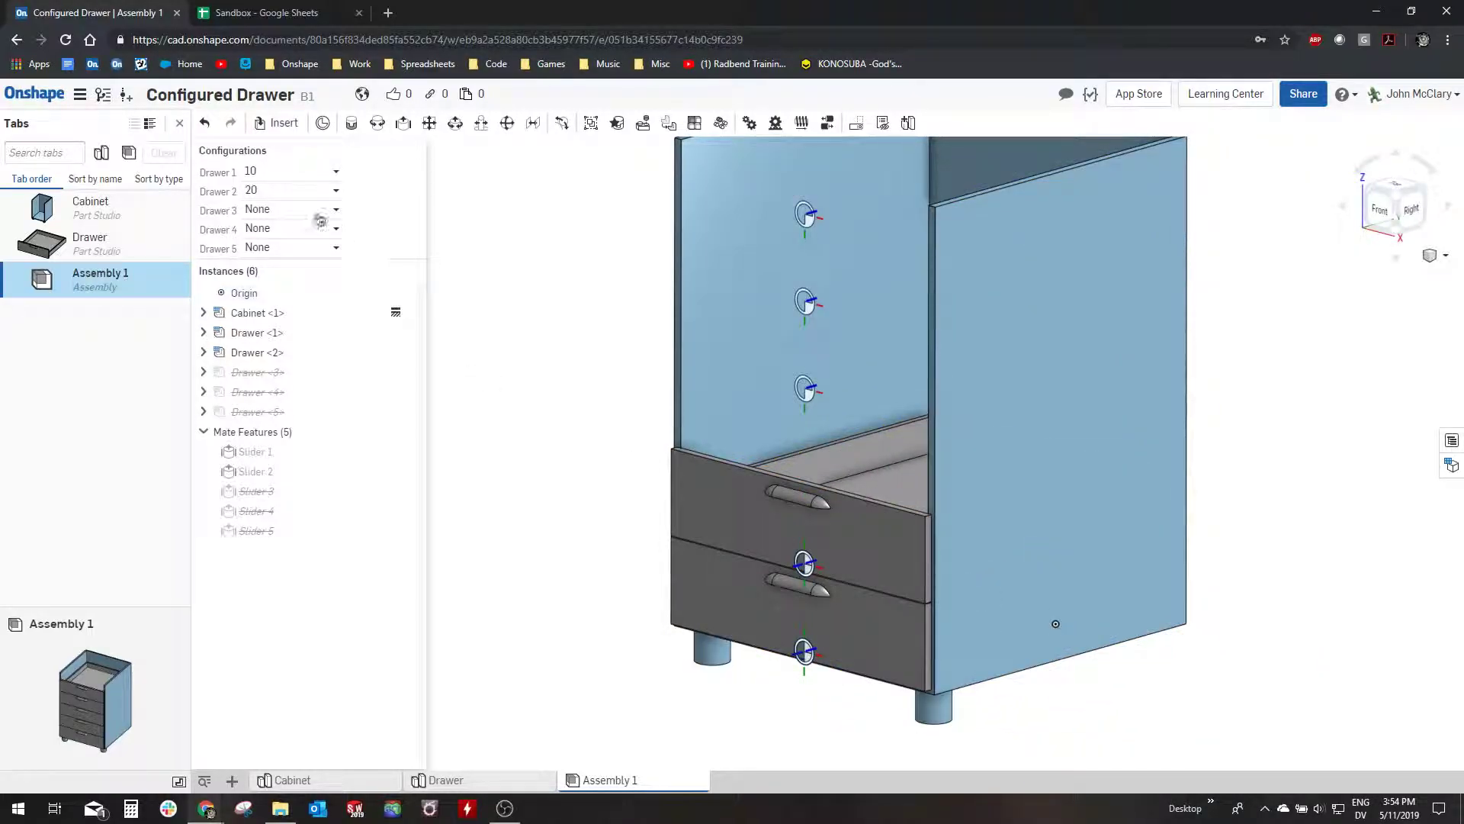
# Test the assembly with Drawer 2 set to 30, and reset both Drawer 2 and Drawer 1 to None
pyautogui.click(289, 200)
pyautogui.click(295, 279)
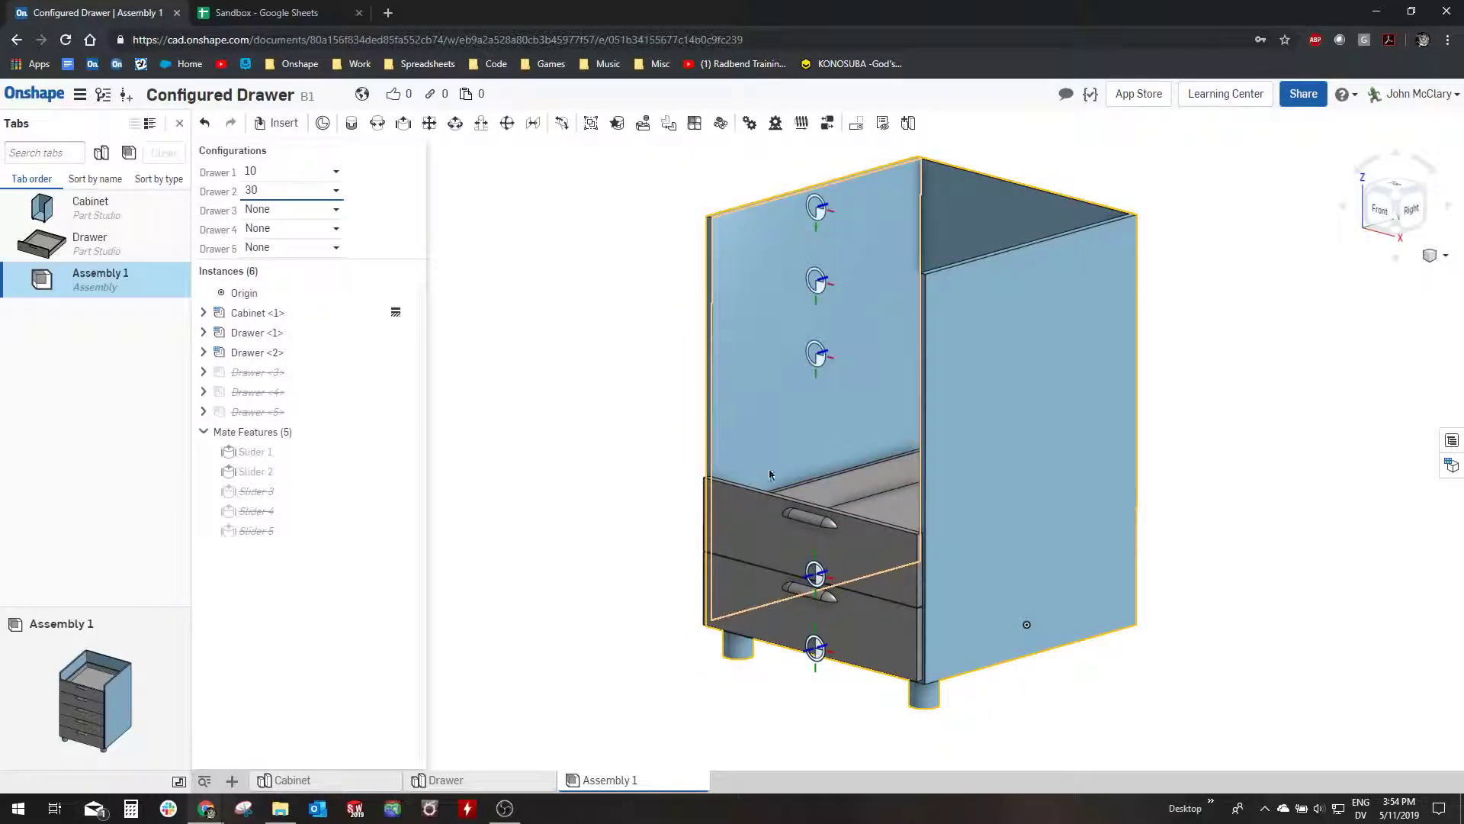
pyautogui.click(287, 202)
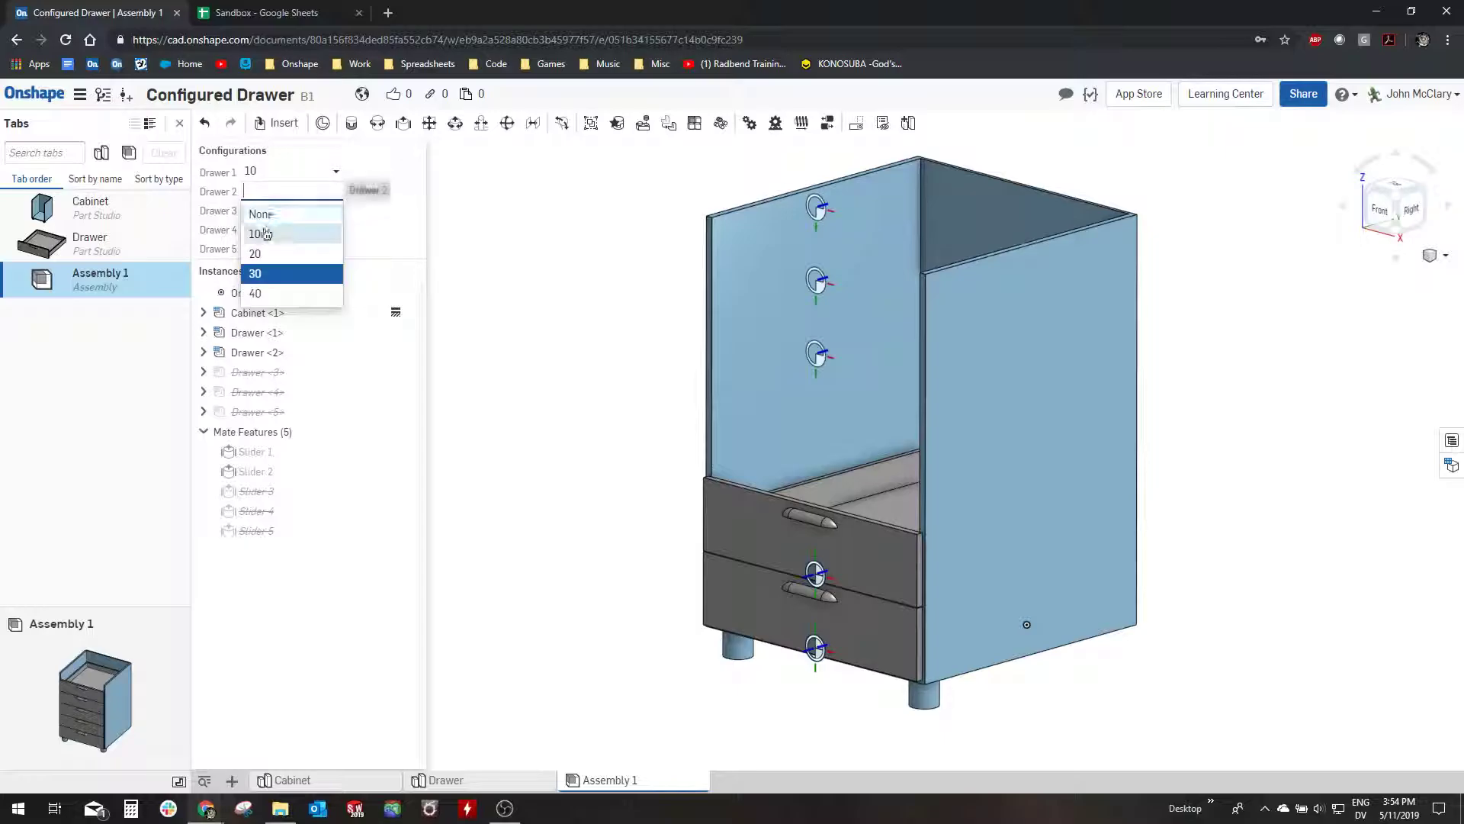
pyautogui.click(282, 215)
pyautogui.click(307, 178)
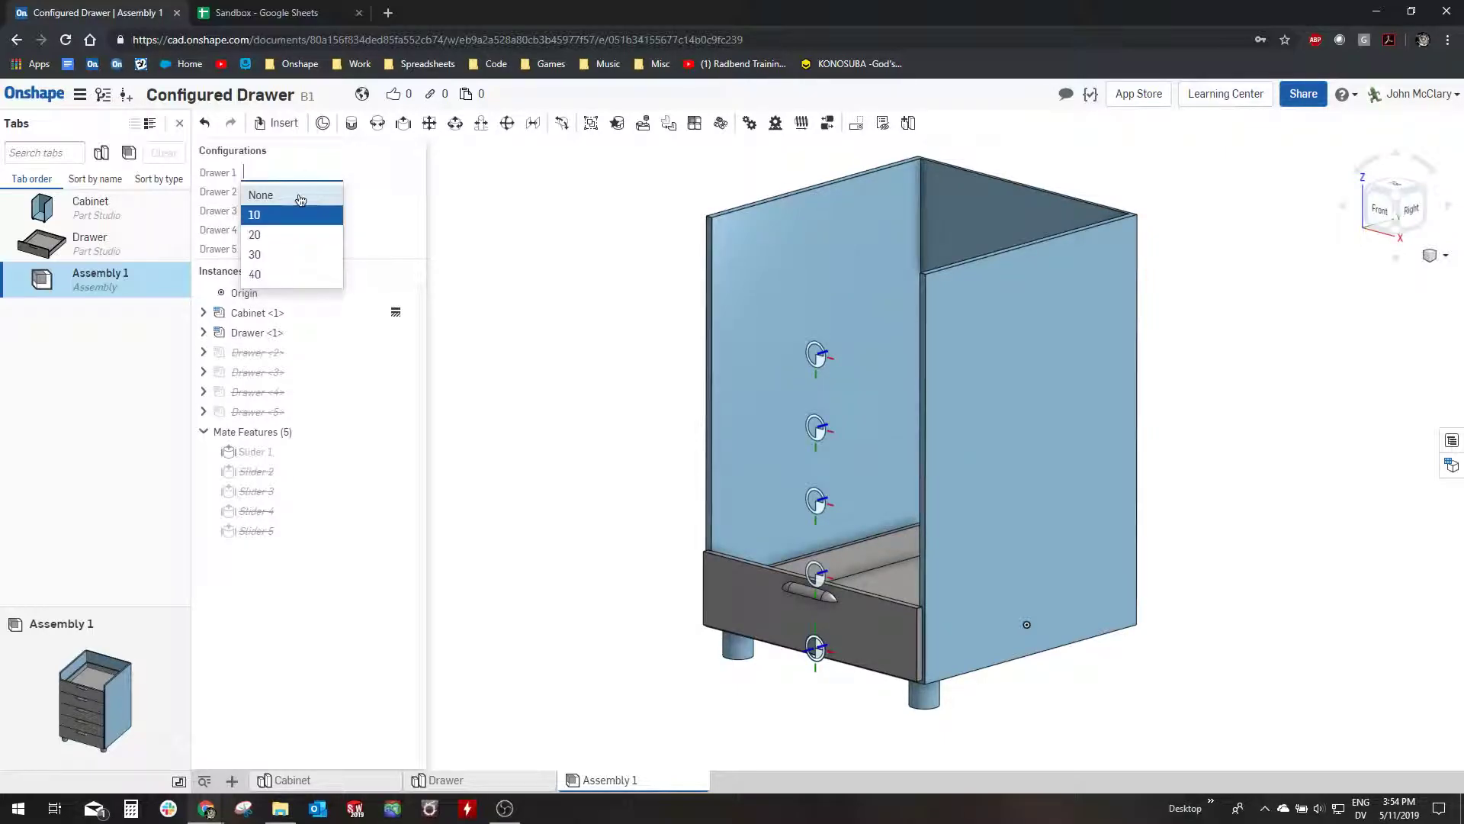
pyautogui.click(294, 195)
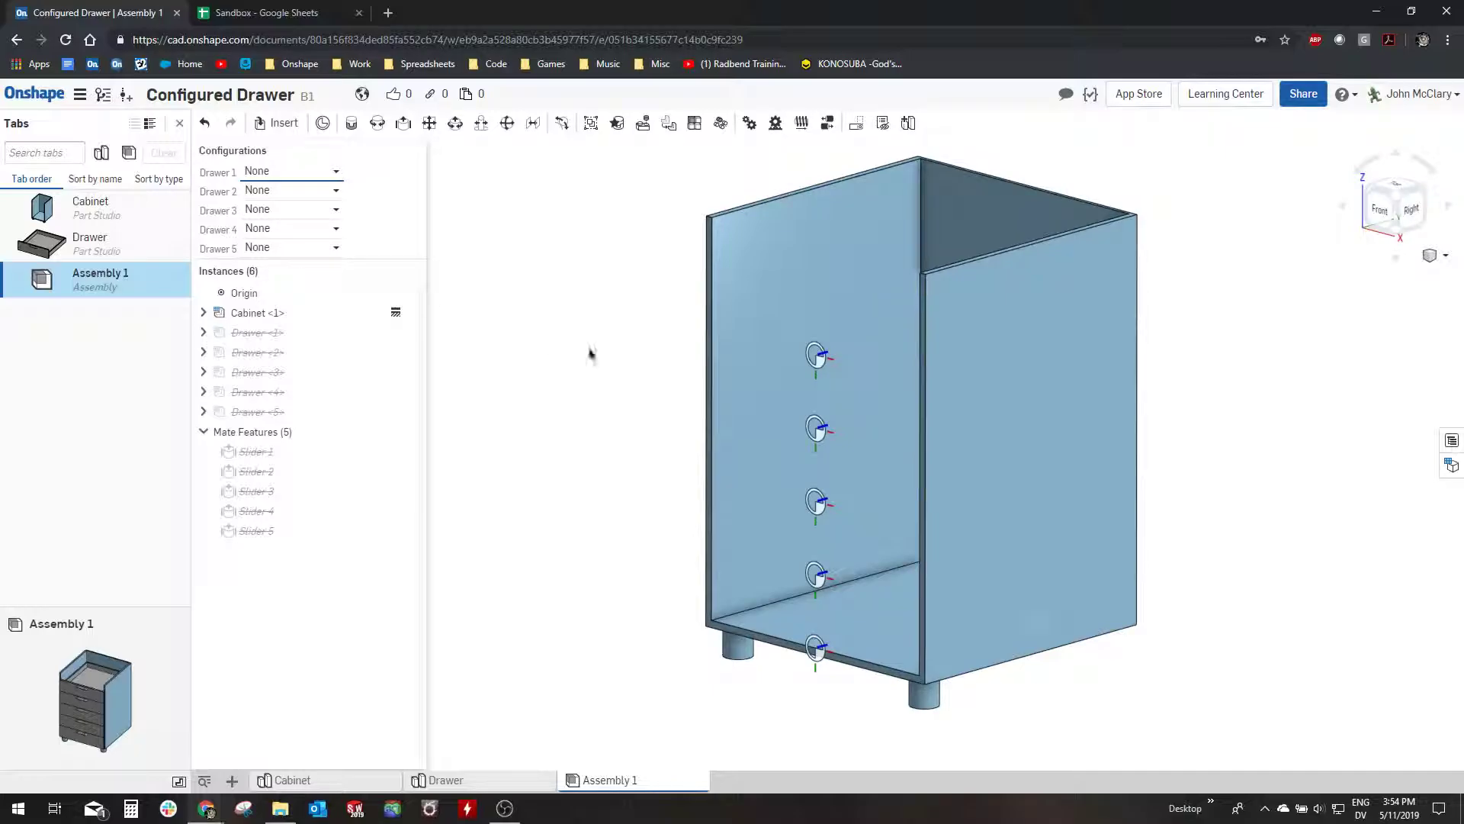
# Set the assembly's Drawer 1 through Drawer 5 inputs all to 10 to fill the cabinet with five drawers
pyautogui.click(307, 174)
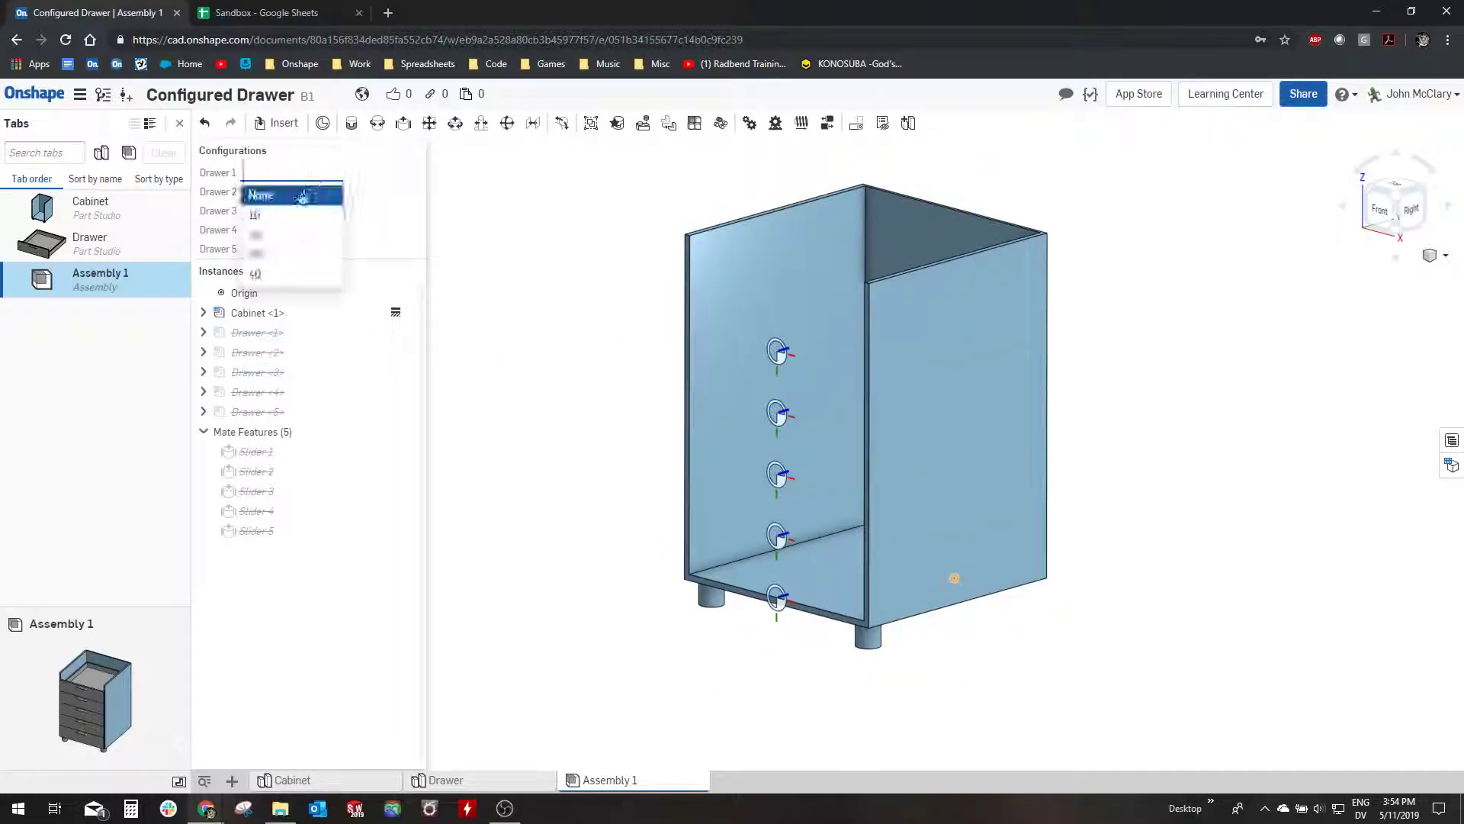
pyautogui.click(284, 216)
pyautogui.click(282, 210)
pyautogui.click(274, 253)
pyautogui.click(291, 190)
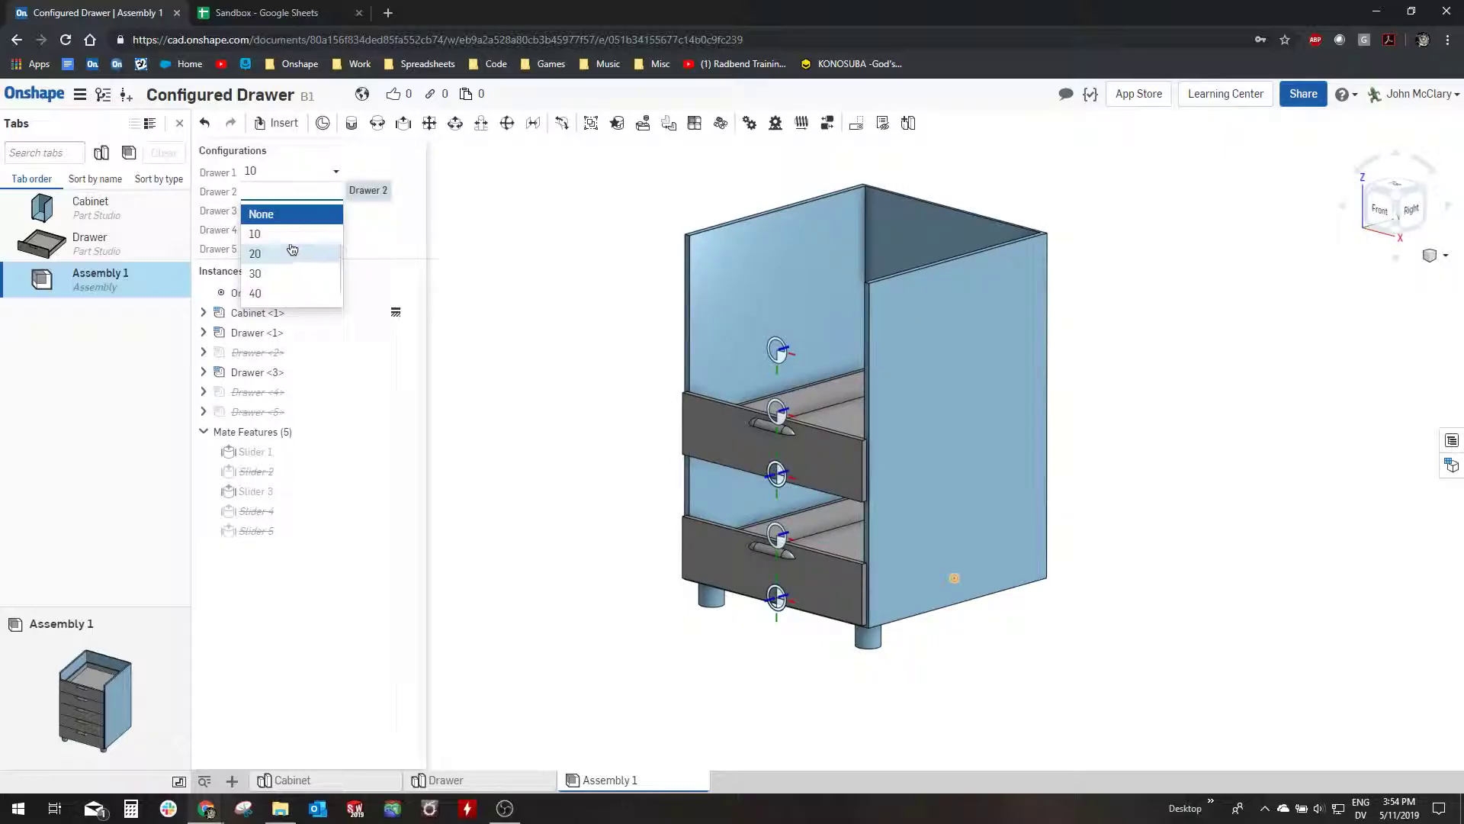
pyautogui.click(295, 251)
pyautogui.click(286, 190)
pyautogui.click(283, 233)
pyautogui.click(283, 233)
pyautogui.click(315, 273)
pyautogui.click(328, 249)
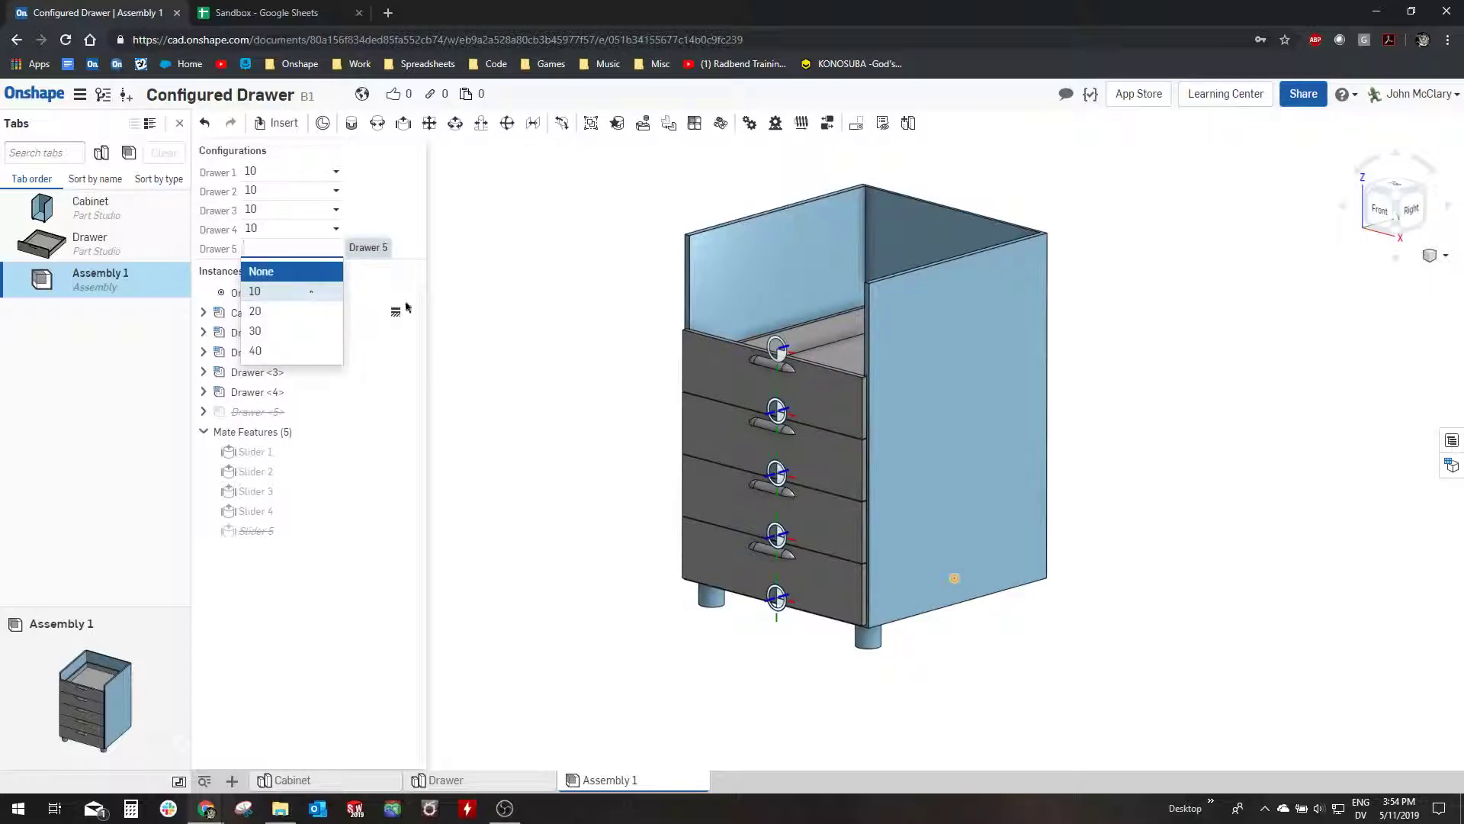
pyautogui.click(343, 294)
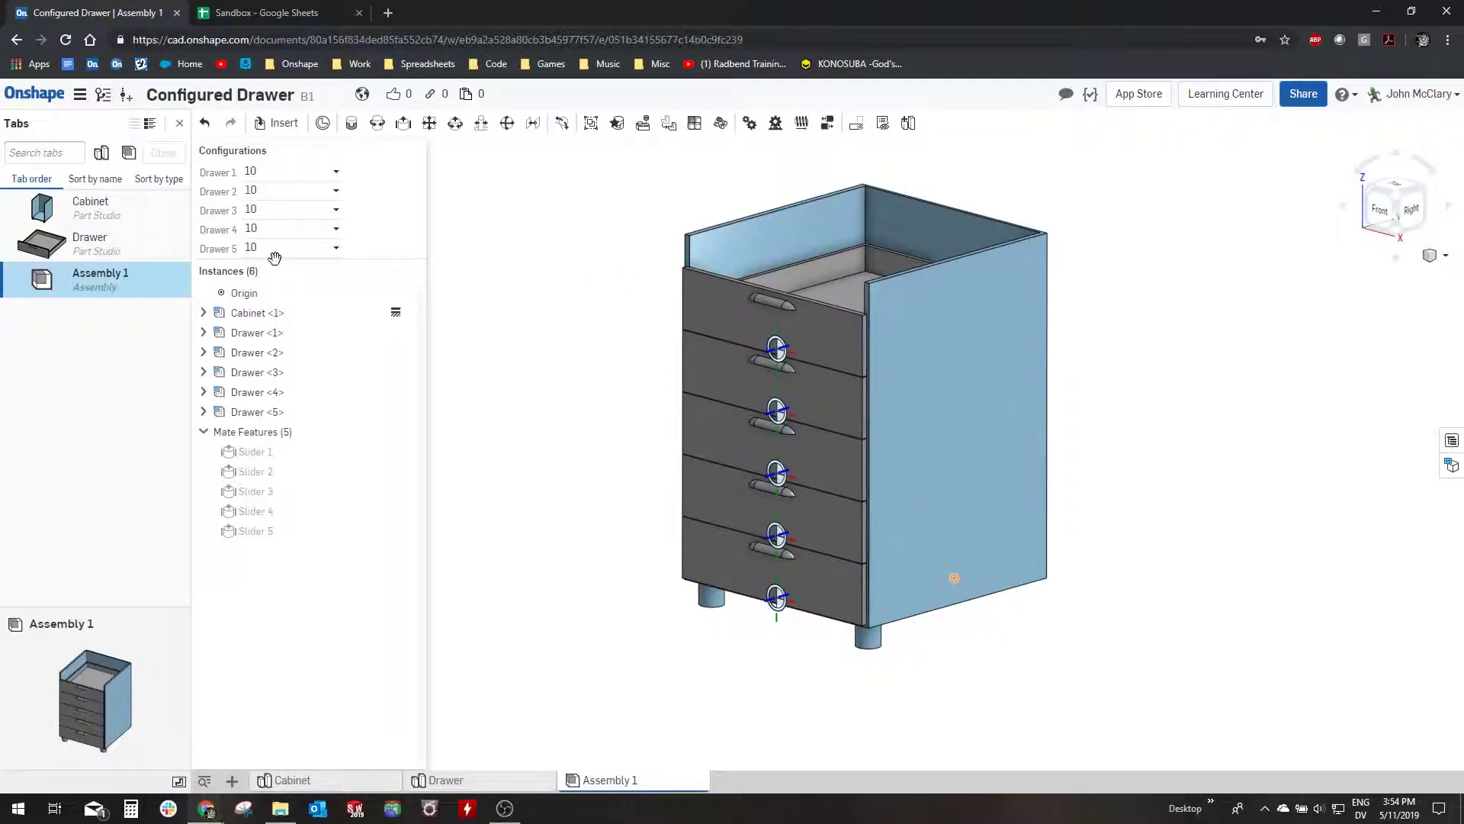
pyautogui.click(257, 190)
pyautogui.click(307, 236)
# Configure the part configuration of the lowest drawer instance, Drawer <1>, with the Drawer 1 input
pyautogui.rightClick(723, 565)
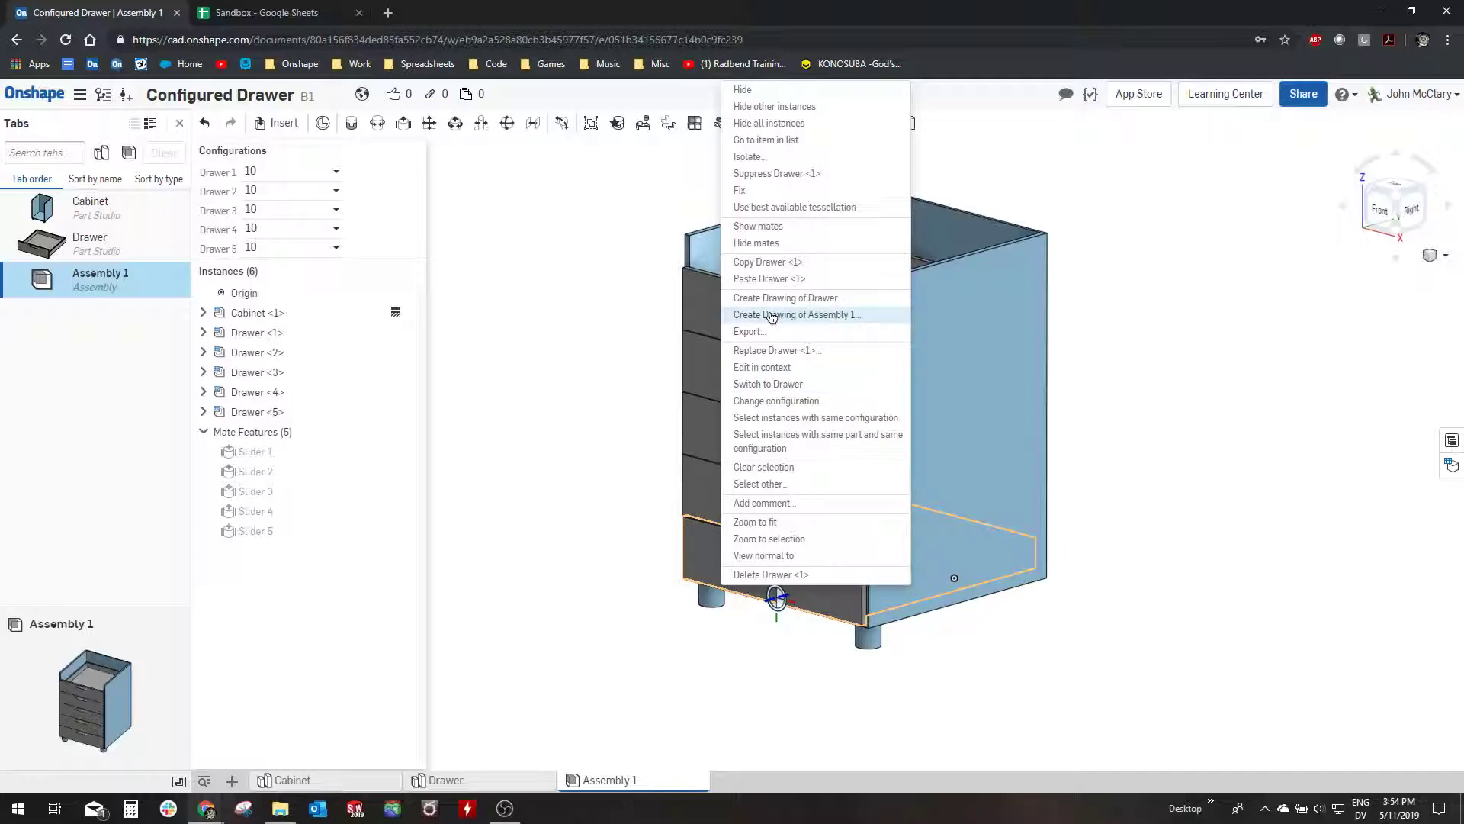
pyautogui.click(768, 404)
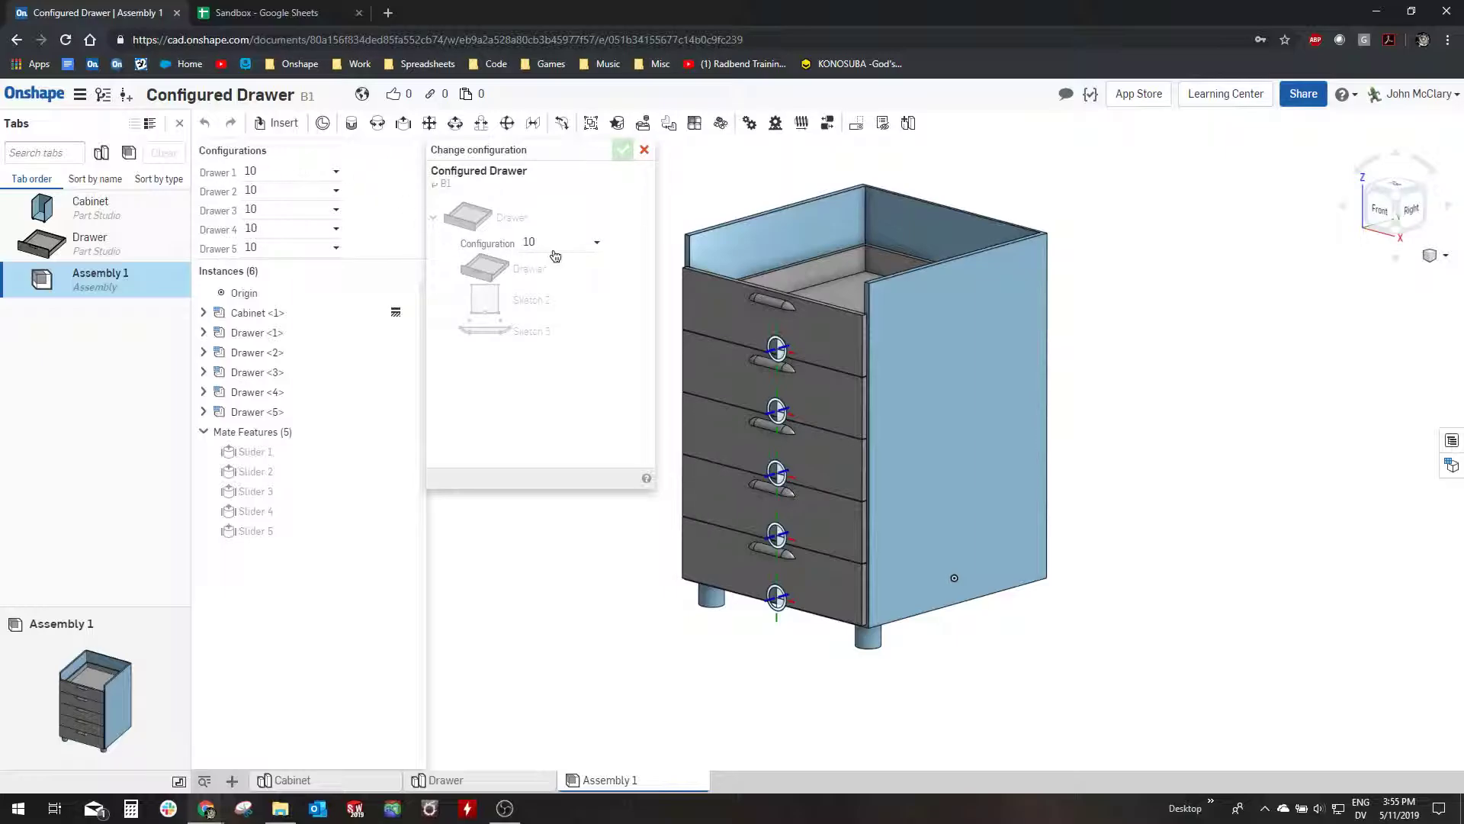
pyautogui.rightClick(559, 250)
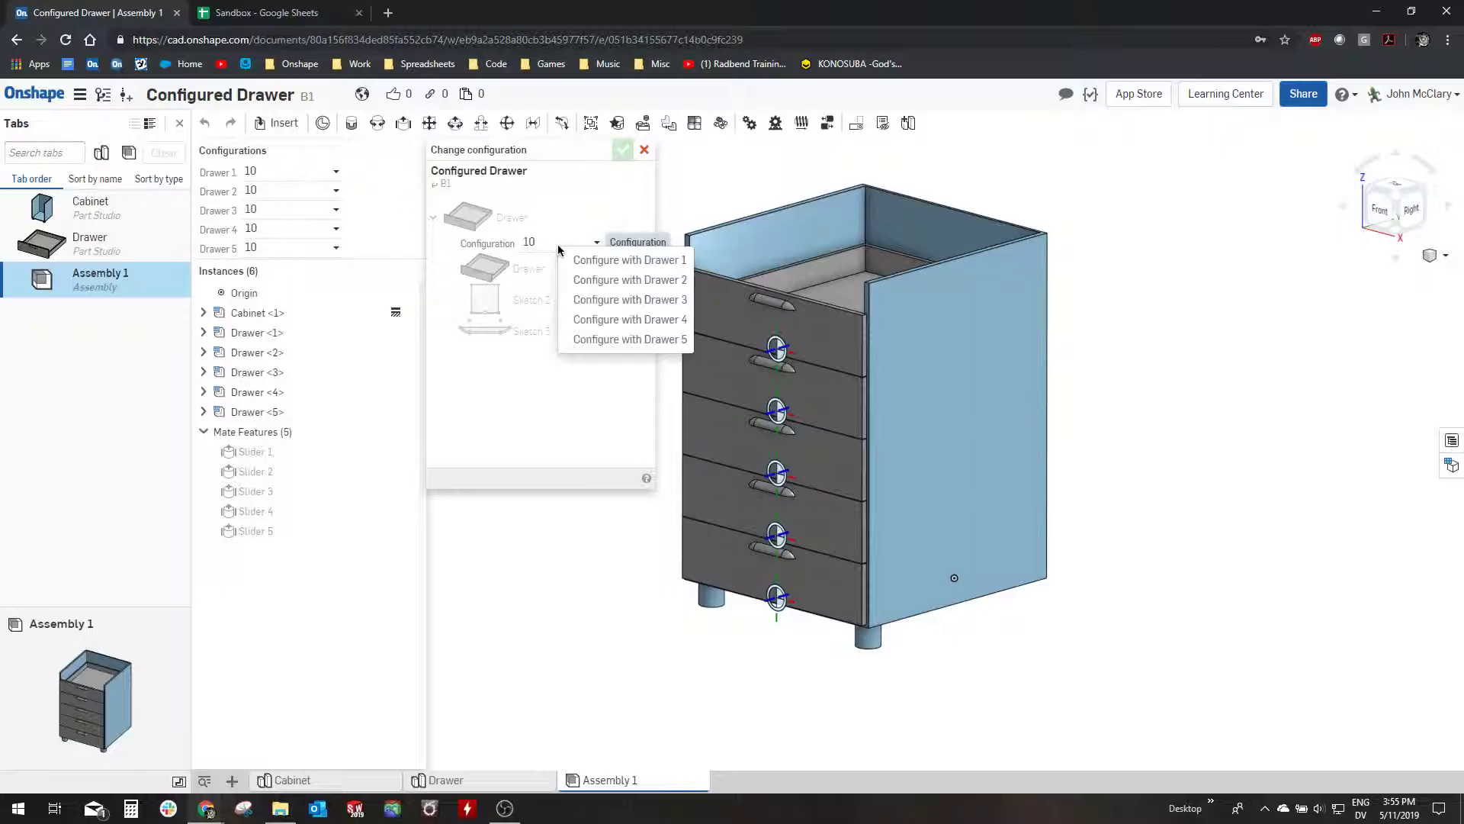
pyautogui.click(619, 260)
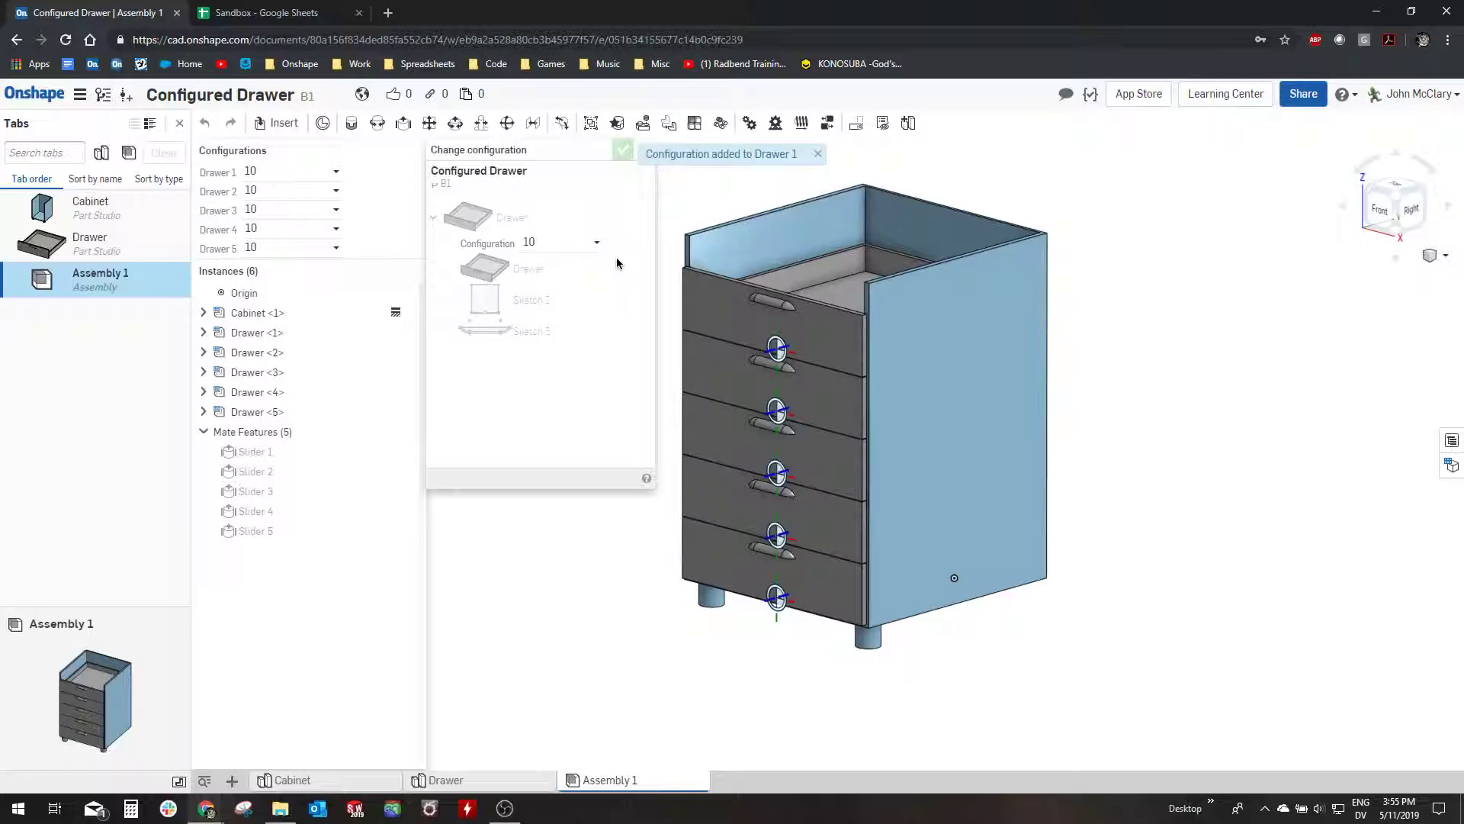
pyautogui.click(621, 155)
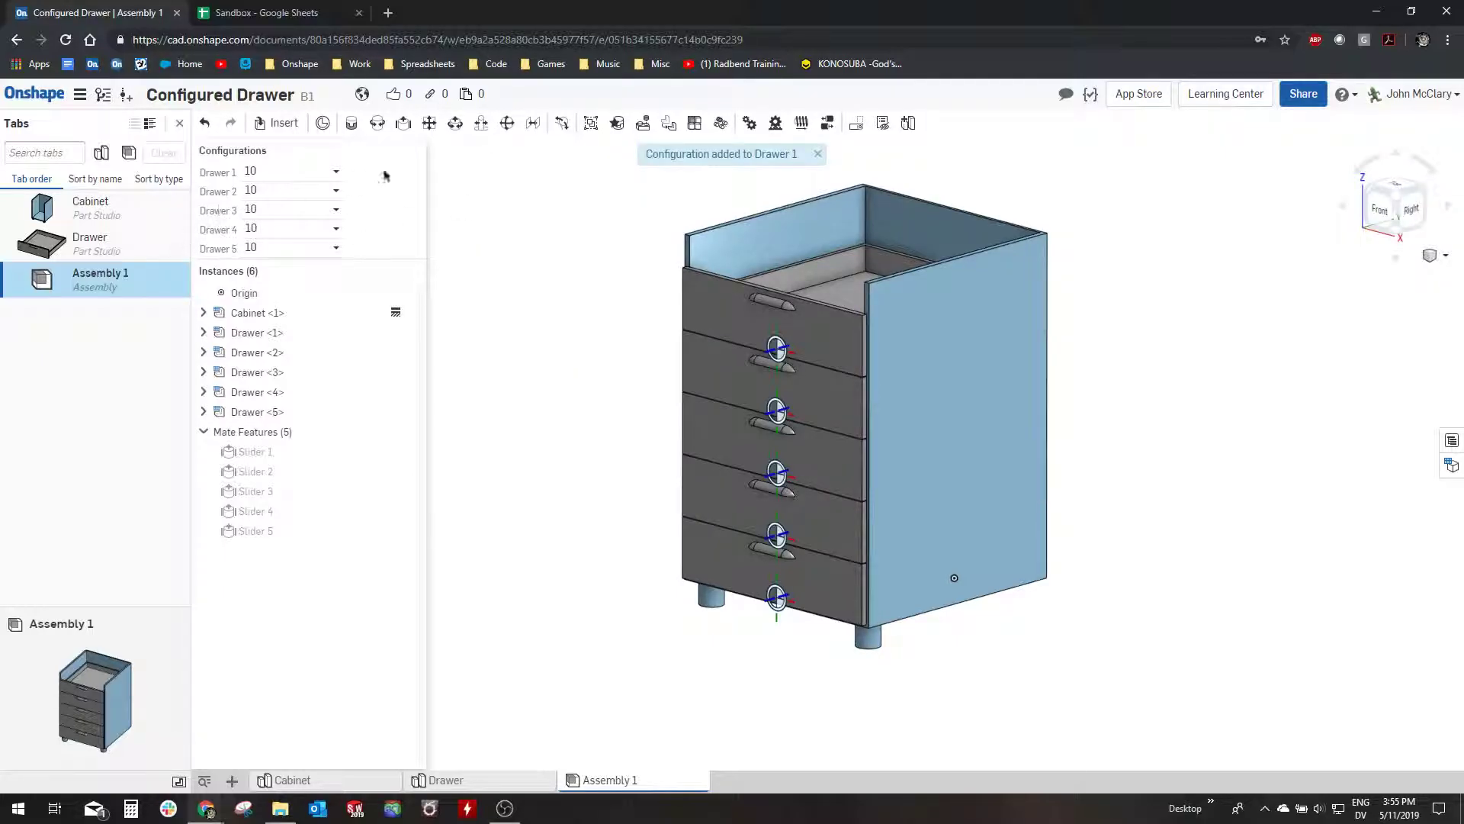
# Configure the part configuration of the second drawer from the bottom, Drawer <2>, with the Drawer 2 input
pyautogui.click(766, 530)
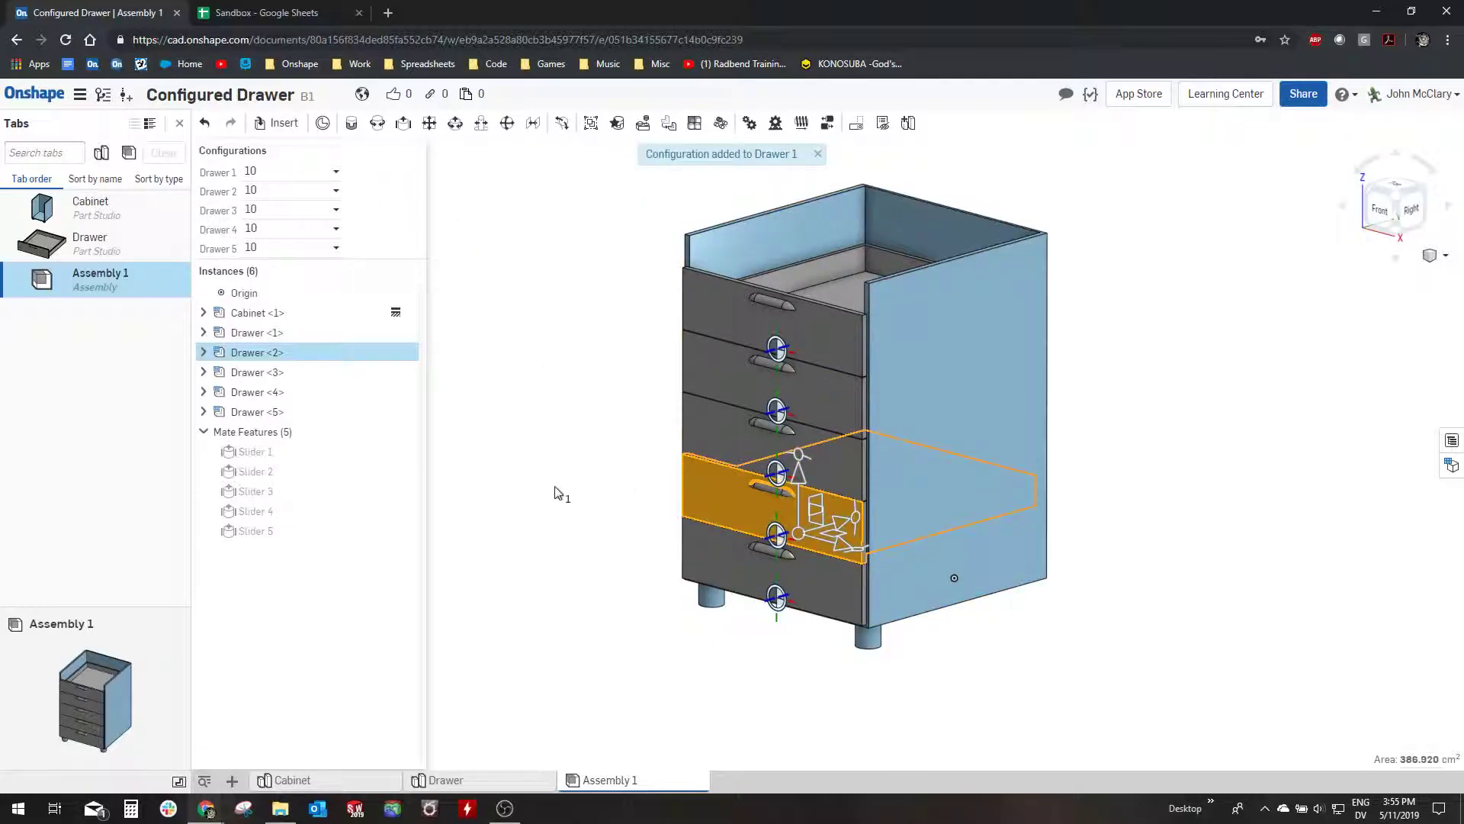
pyautogui.rightClick(690, 496)
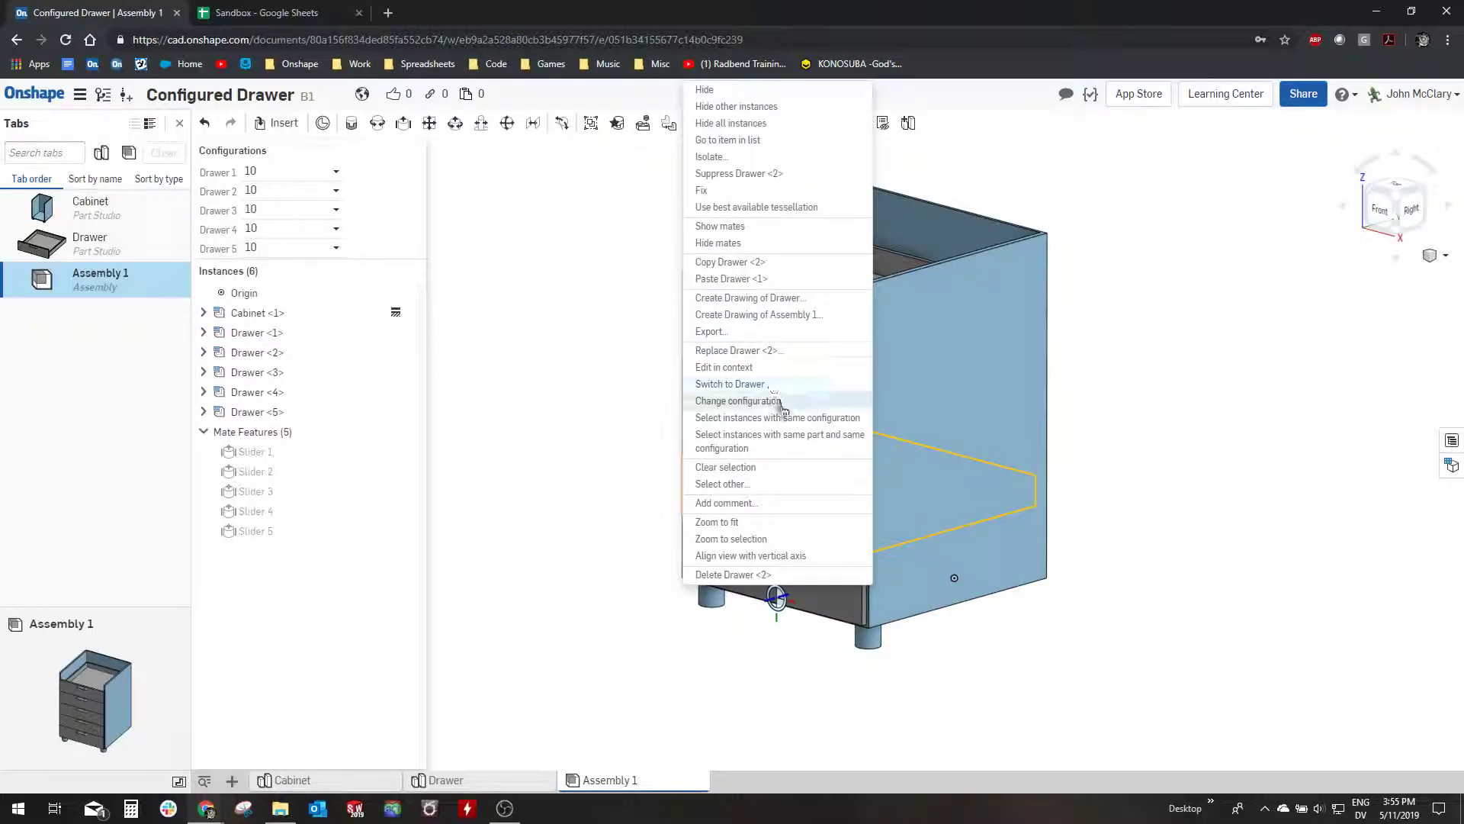
pyautogui.click(782, 404)
pyautogui.click(550, 243)
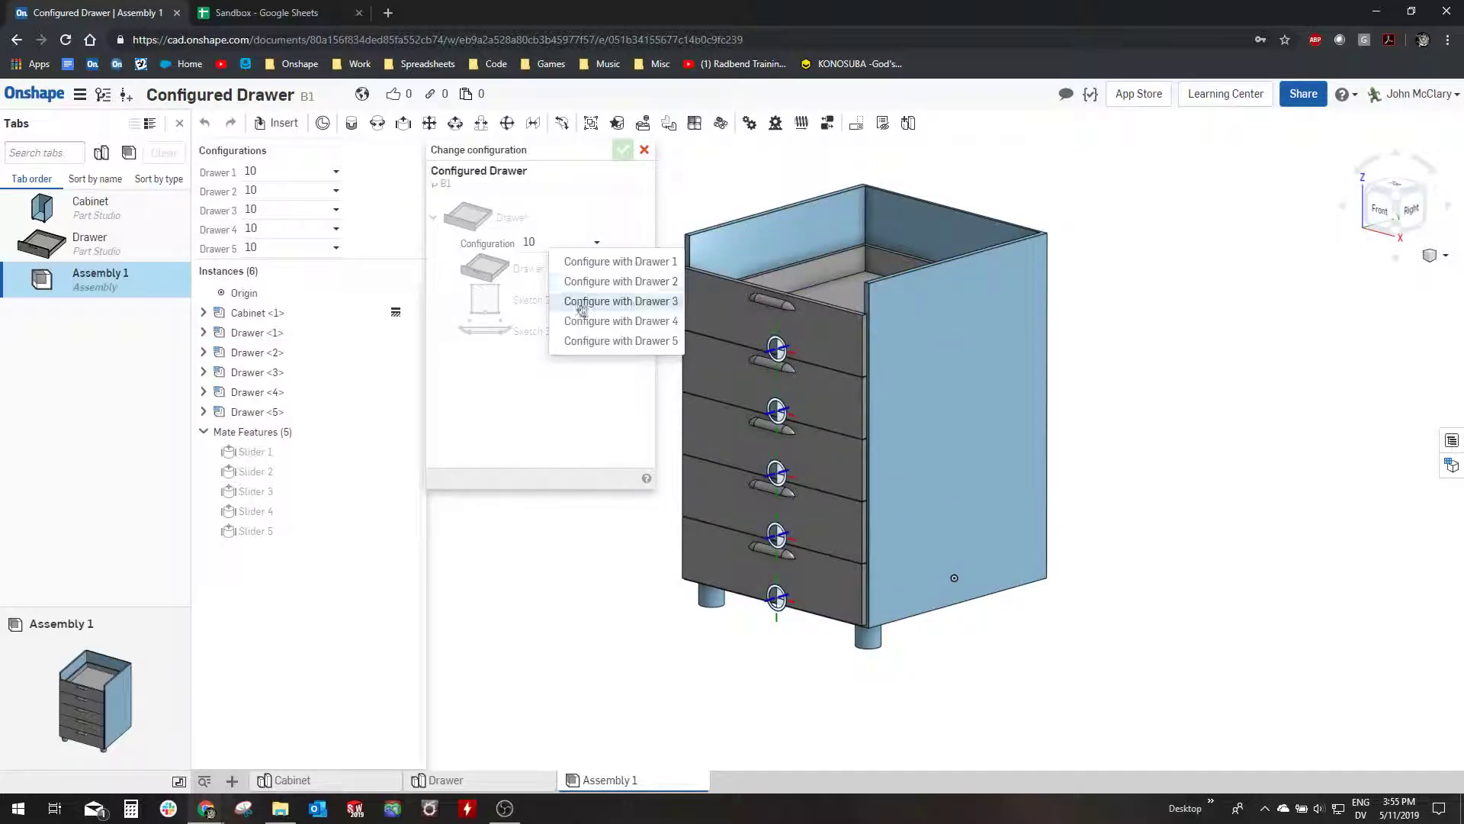
pyautogui.click(586, 282)
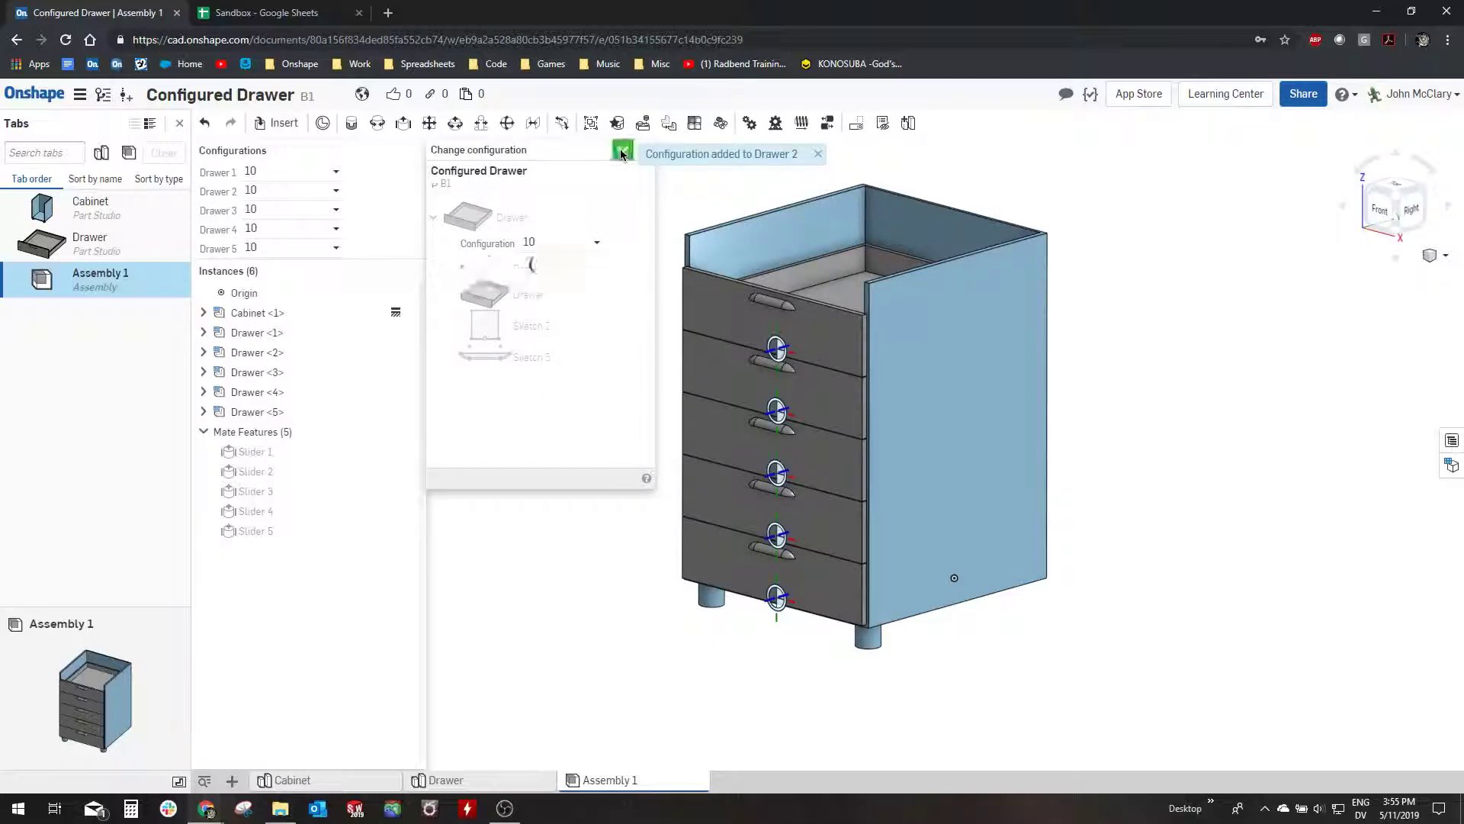
pyautogui.click(622, 152)
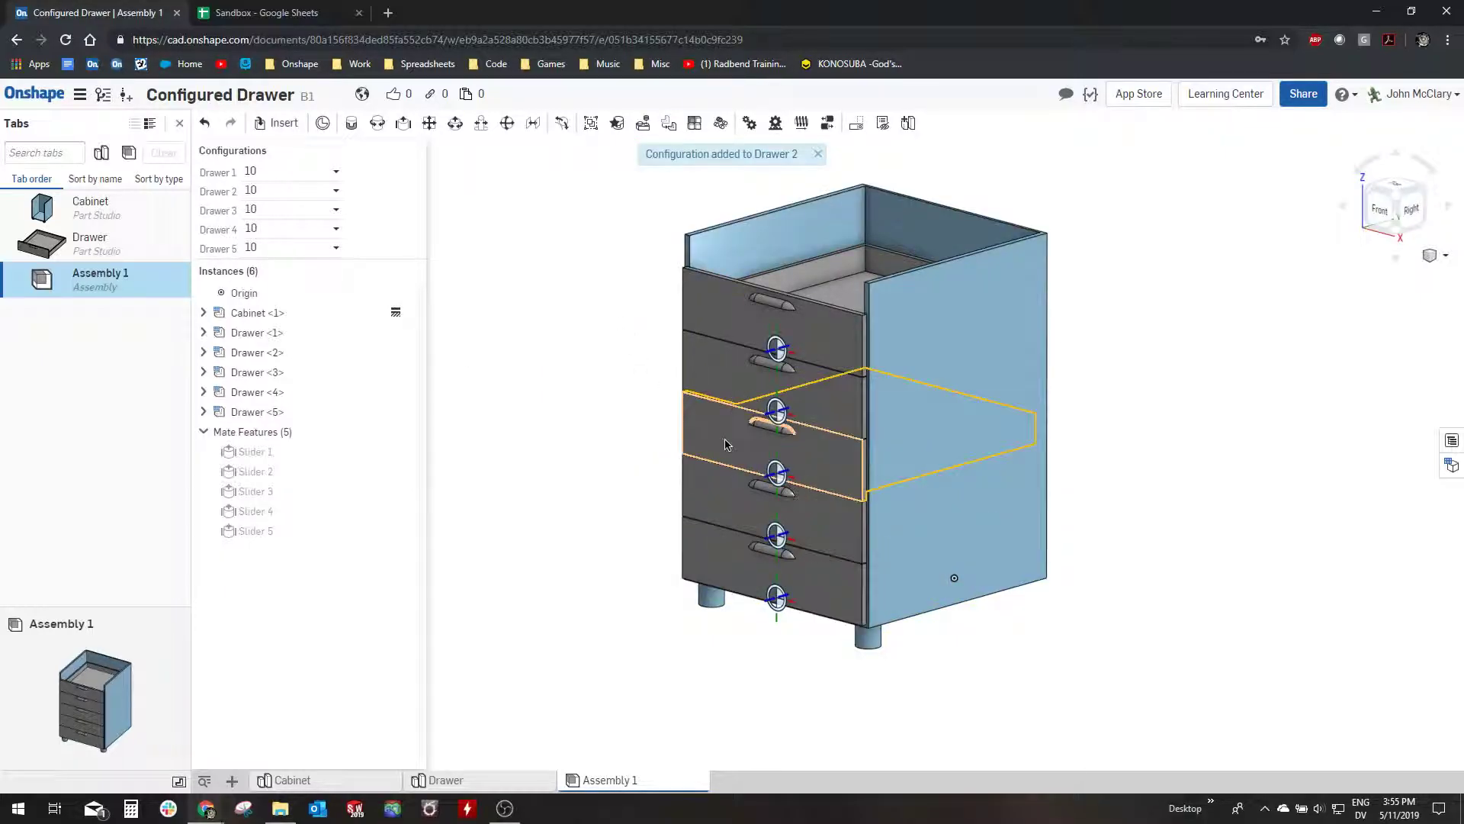
# Configure the part configuration of the middle drawer instance, Drawer <3>, with the Drawer 3 input
pyautogui.rightClick(730, 412)
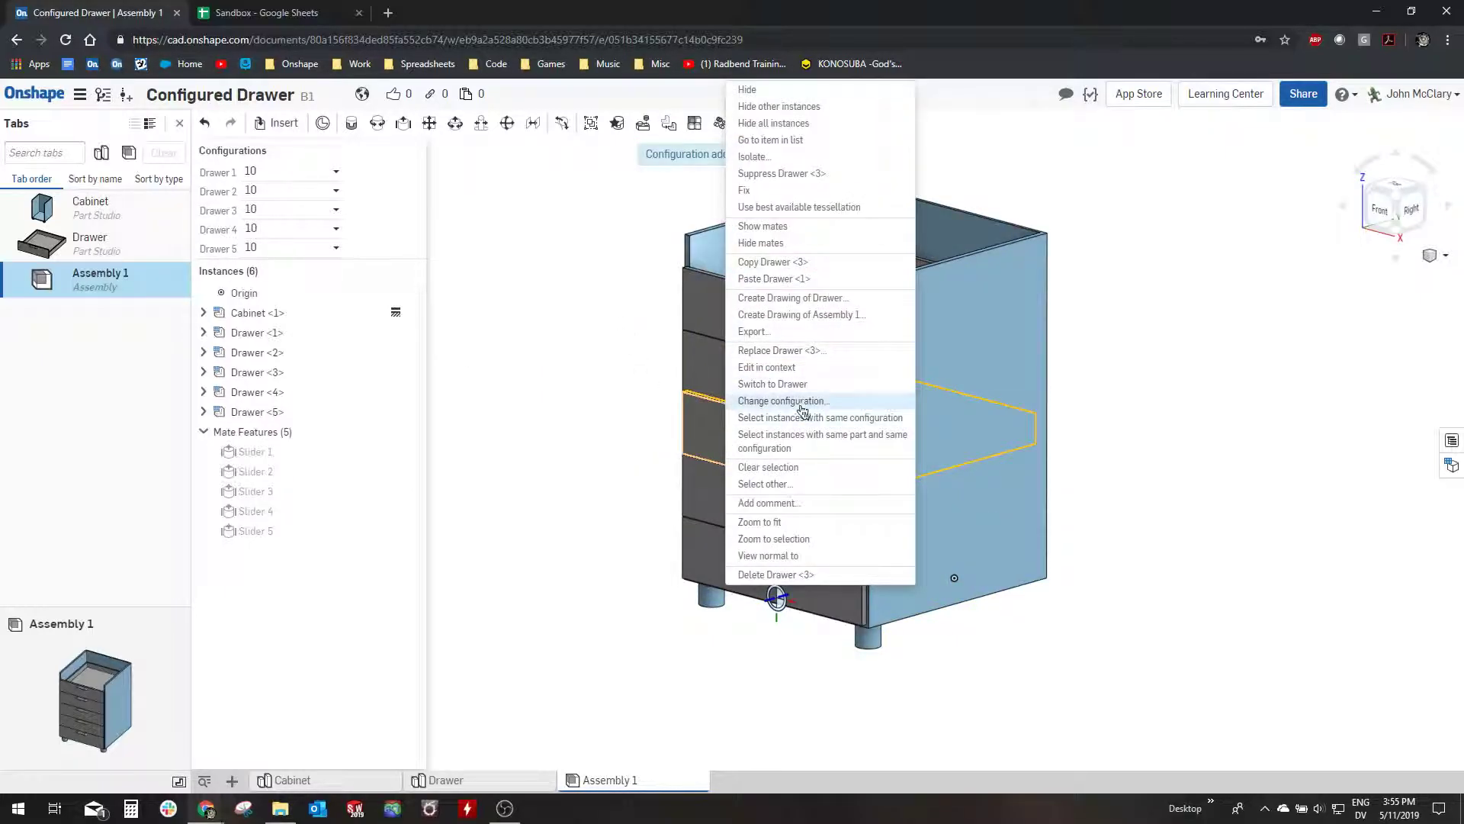
pyautogui.click(797, 401)
pyautogui.click(551, 243)
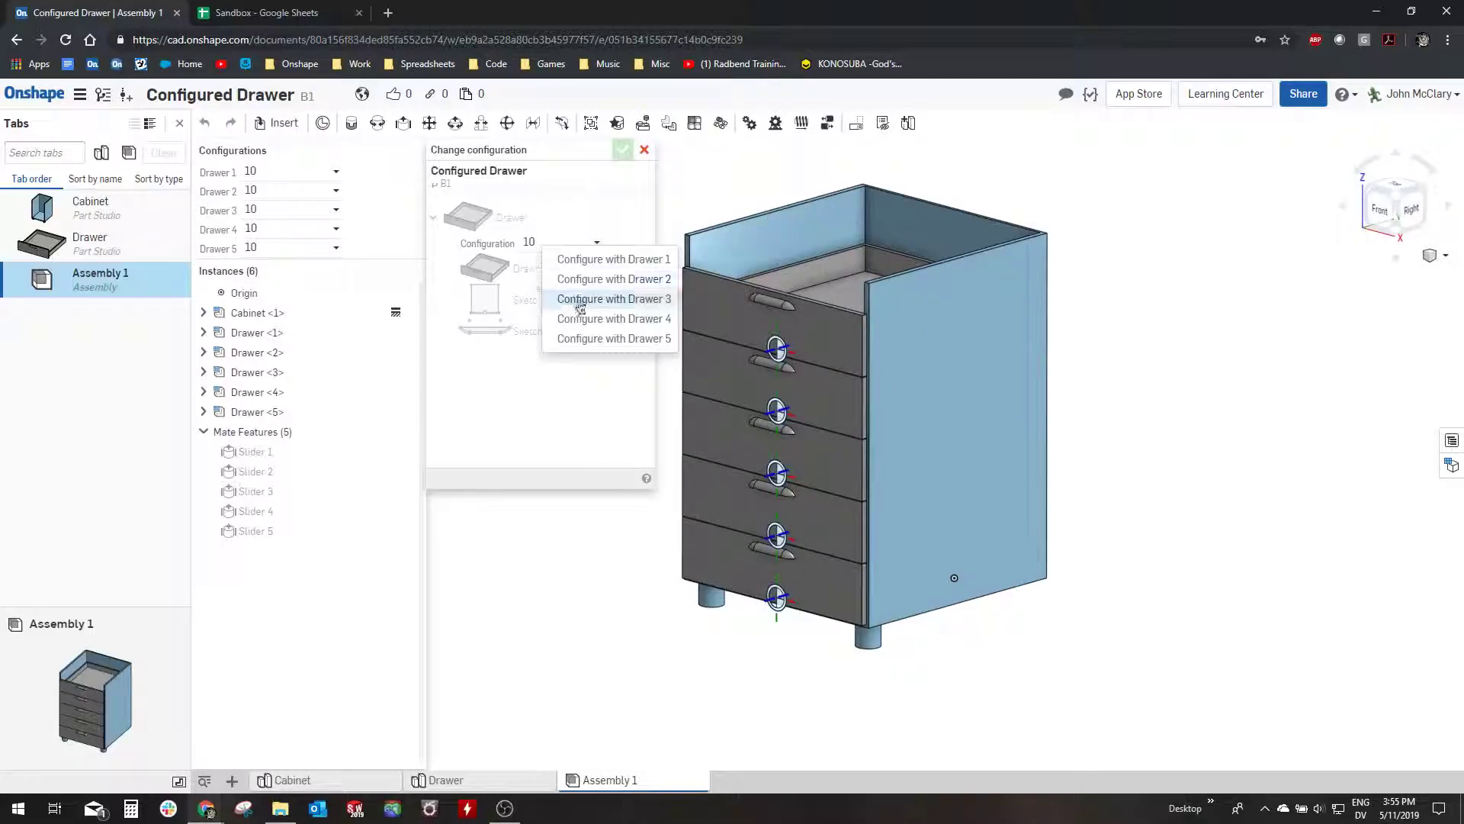
pyautogui.click(585, 299)
pyautogui.click(624, 150)
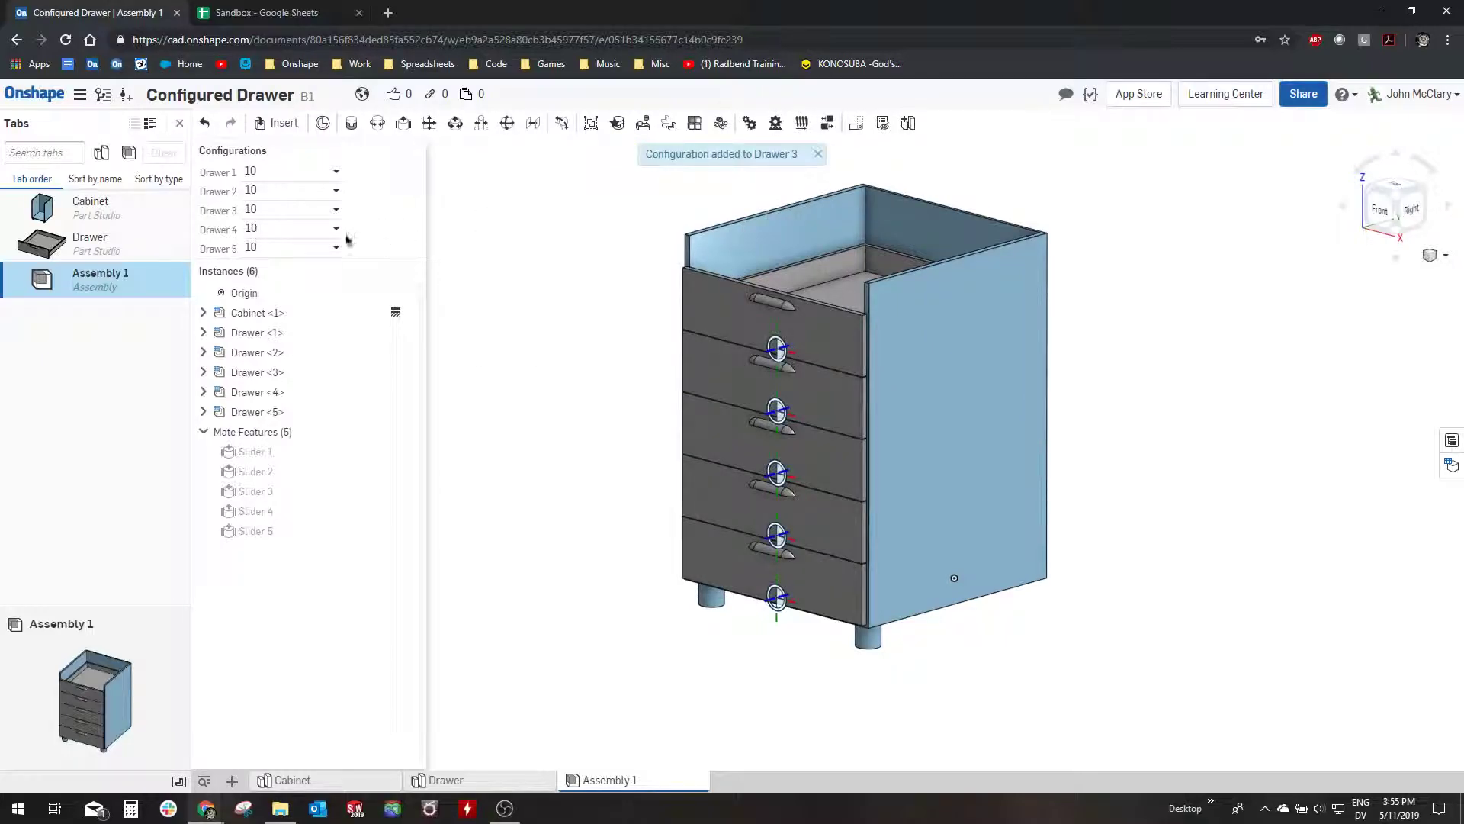
# Configure the part configuration of the fourth drawer from the bottom, Drawer <4>, with the Drawer 4 input
pyautogui.rightClick(722, 378)
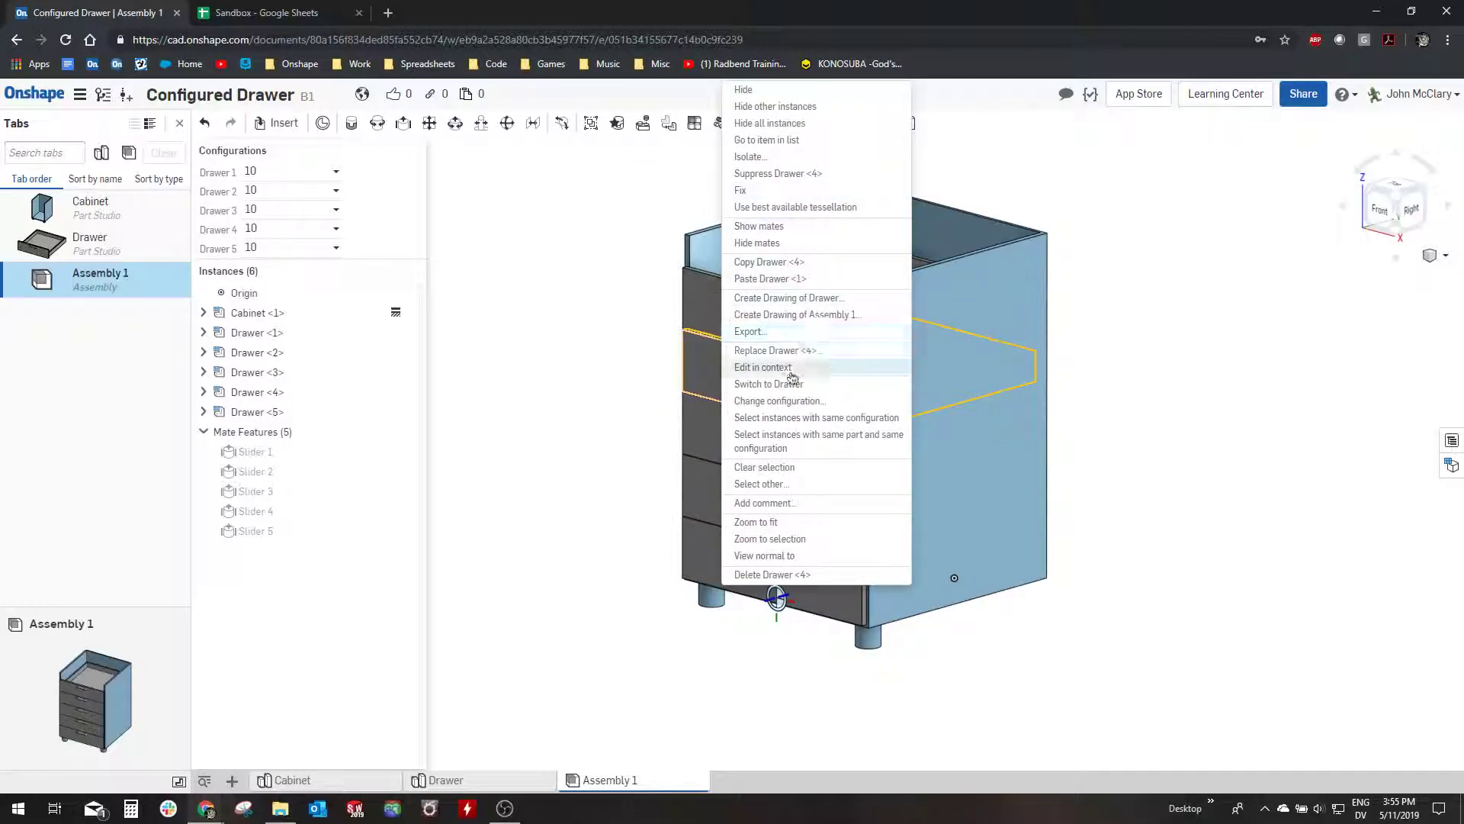
pyautogui.click(779, 400)
pyautogui.click(549, 244)
pyautogui.click(611, 309)
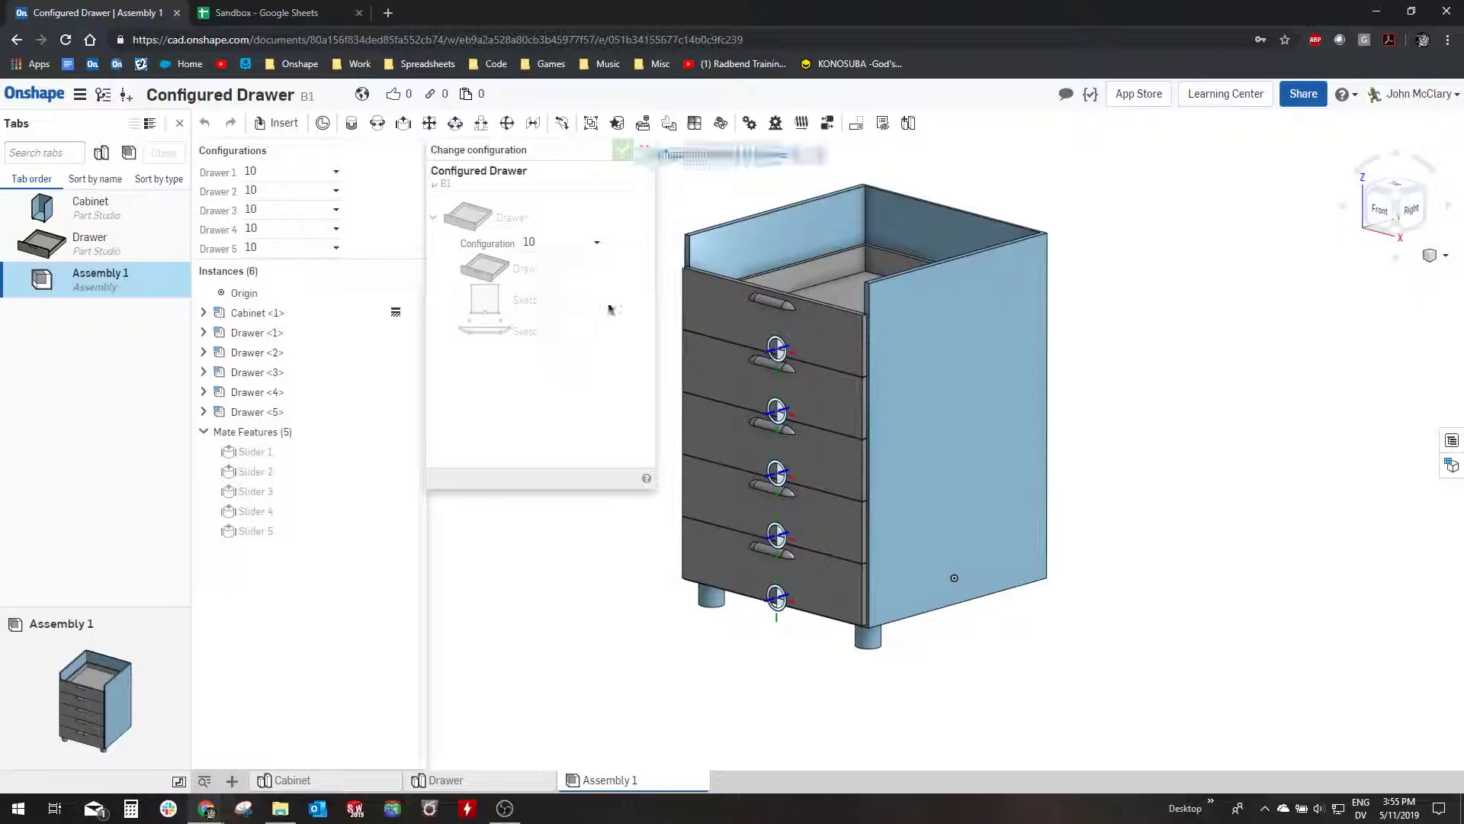
pyautogui.click(623, 150)
# Configure the part configuration of the uppermost drawer instance, Drawer <5>, with the Drawer 5 input
pyautogui.rightClick(732, 301)
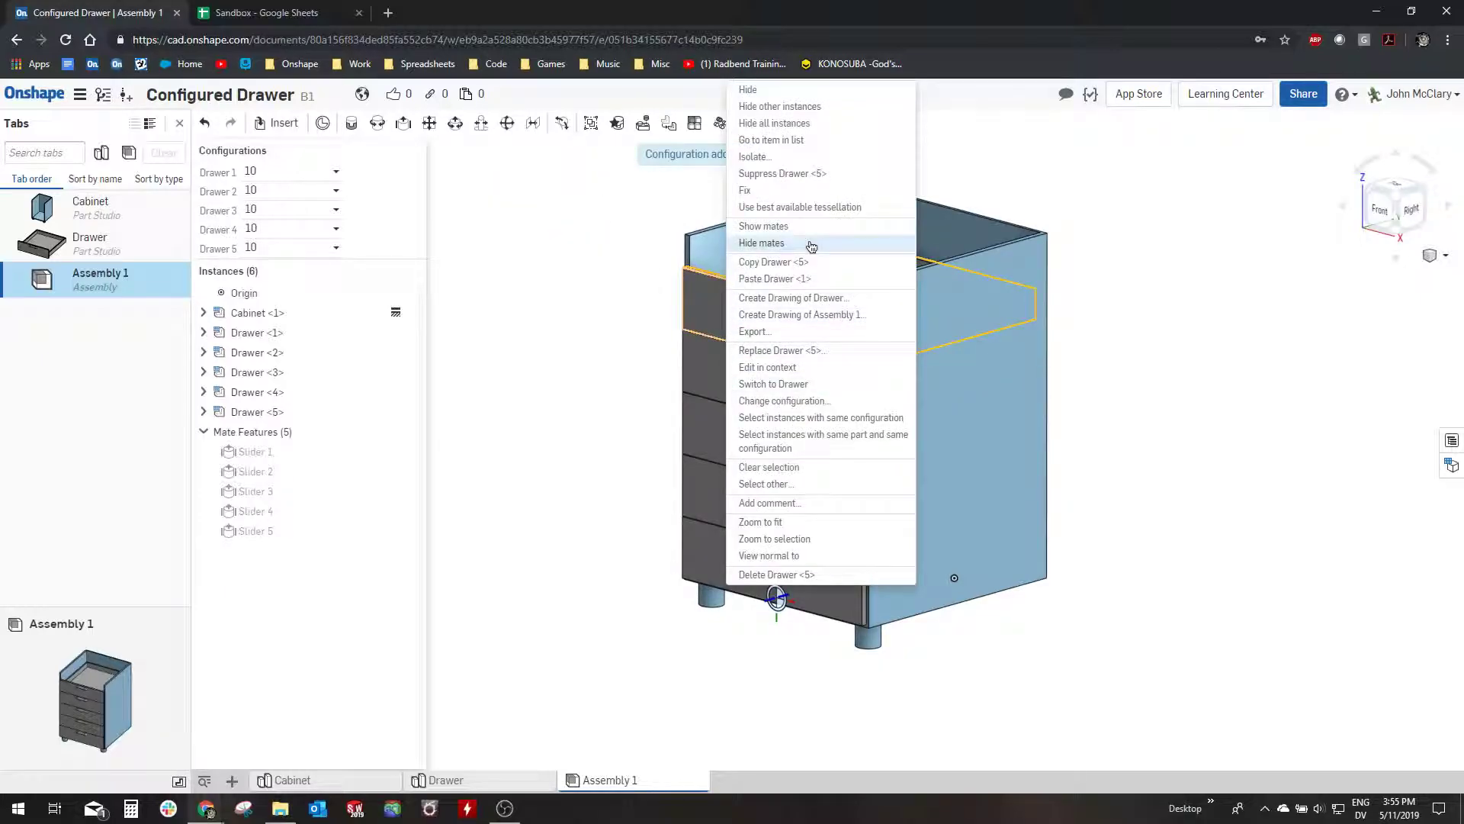
pyautogui.click(806, 403)
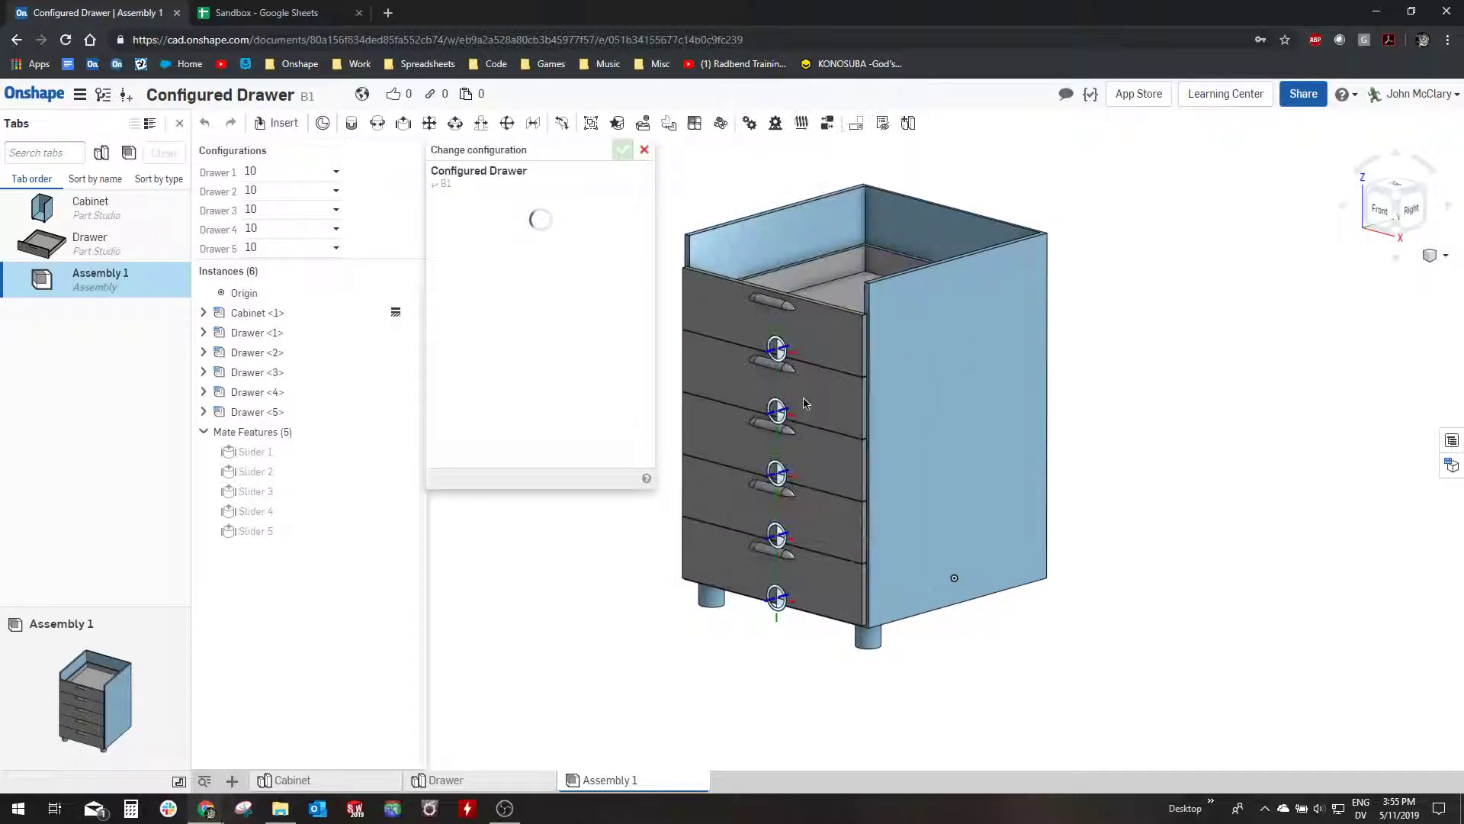
pyautogui.click(555, 244)
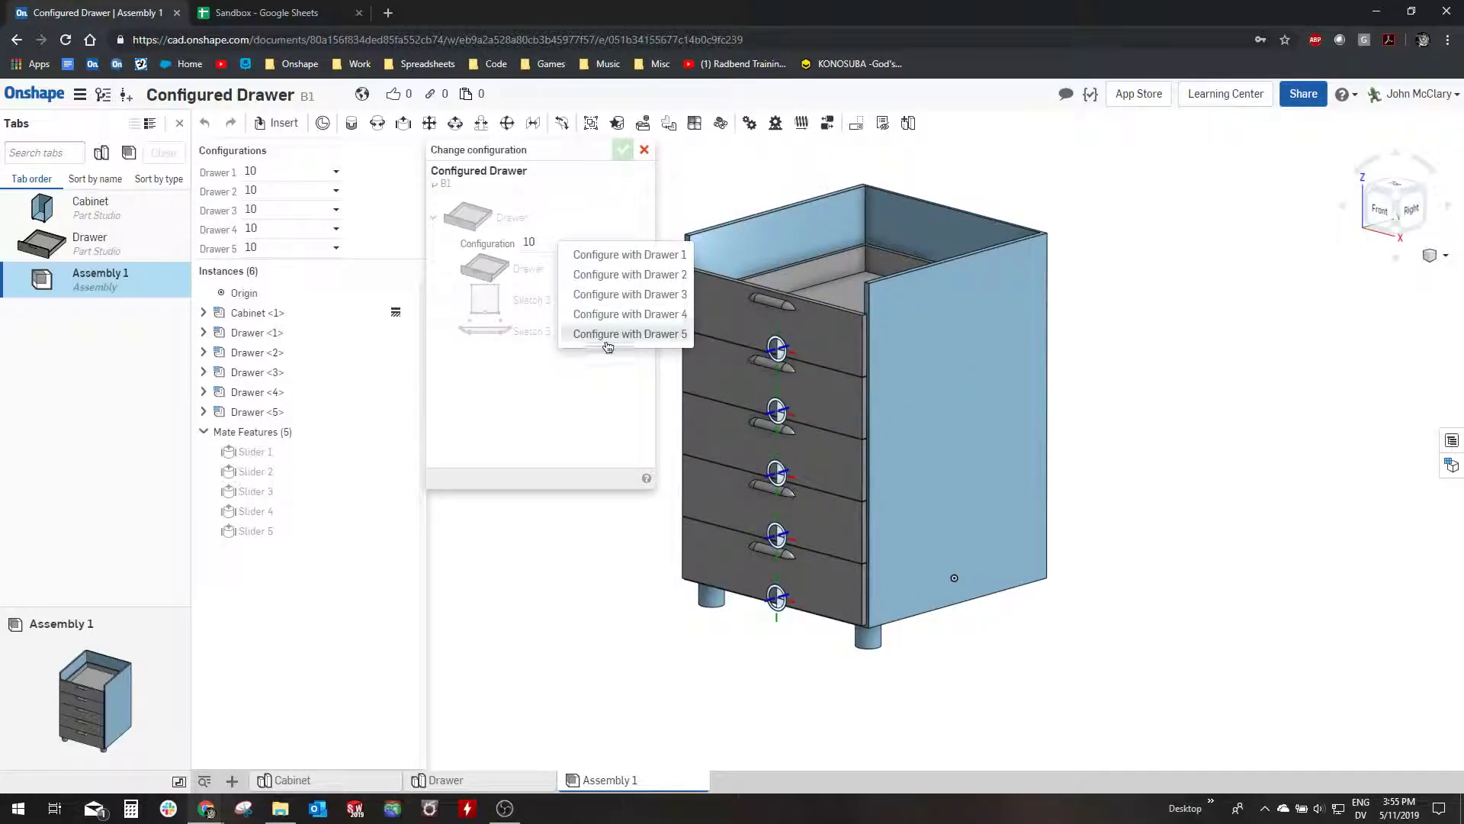
pyautogui.click(602, 334)
pyautogui.click(622, 150)
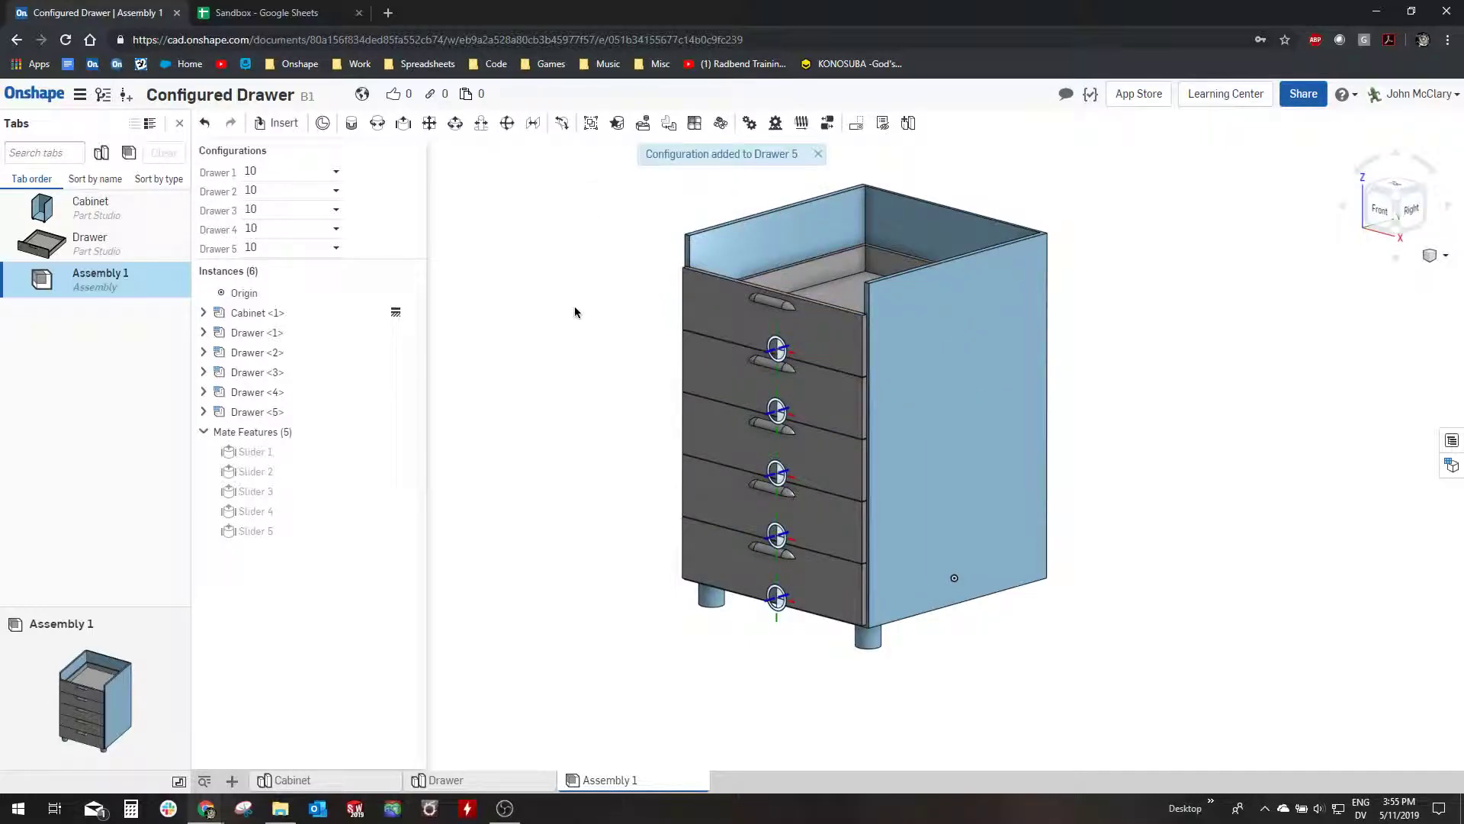
# Set the assembly's Drawer 1 input to 20 and show the configuration tables with the drawers' Configuration columns
pyautogui.click(294, 175)
pyautogui.click(282, 234)
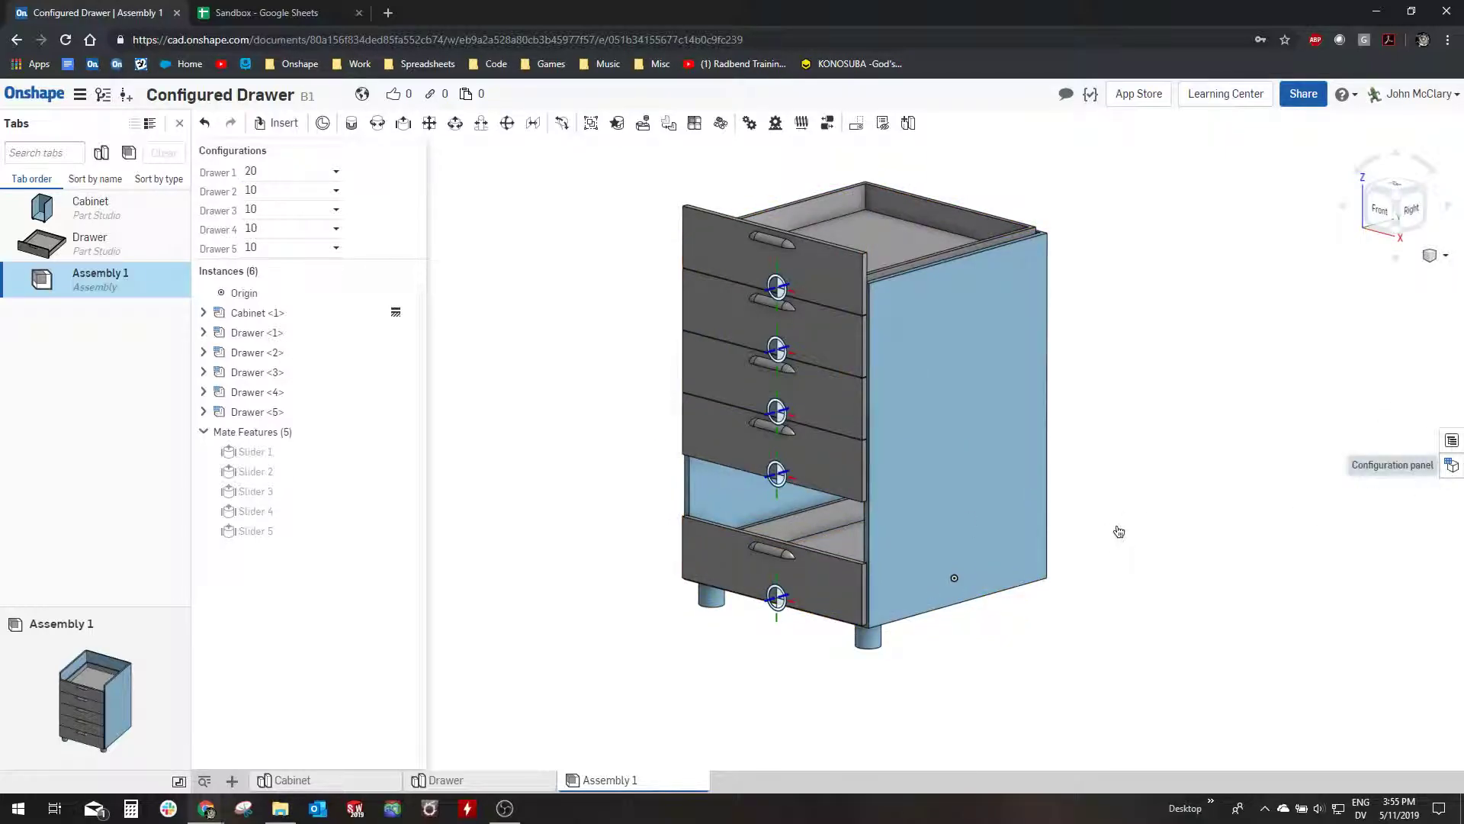
pyautogui.click(1452, 465)
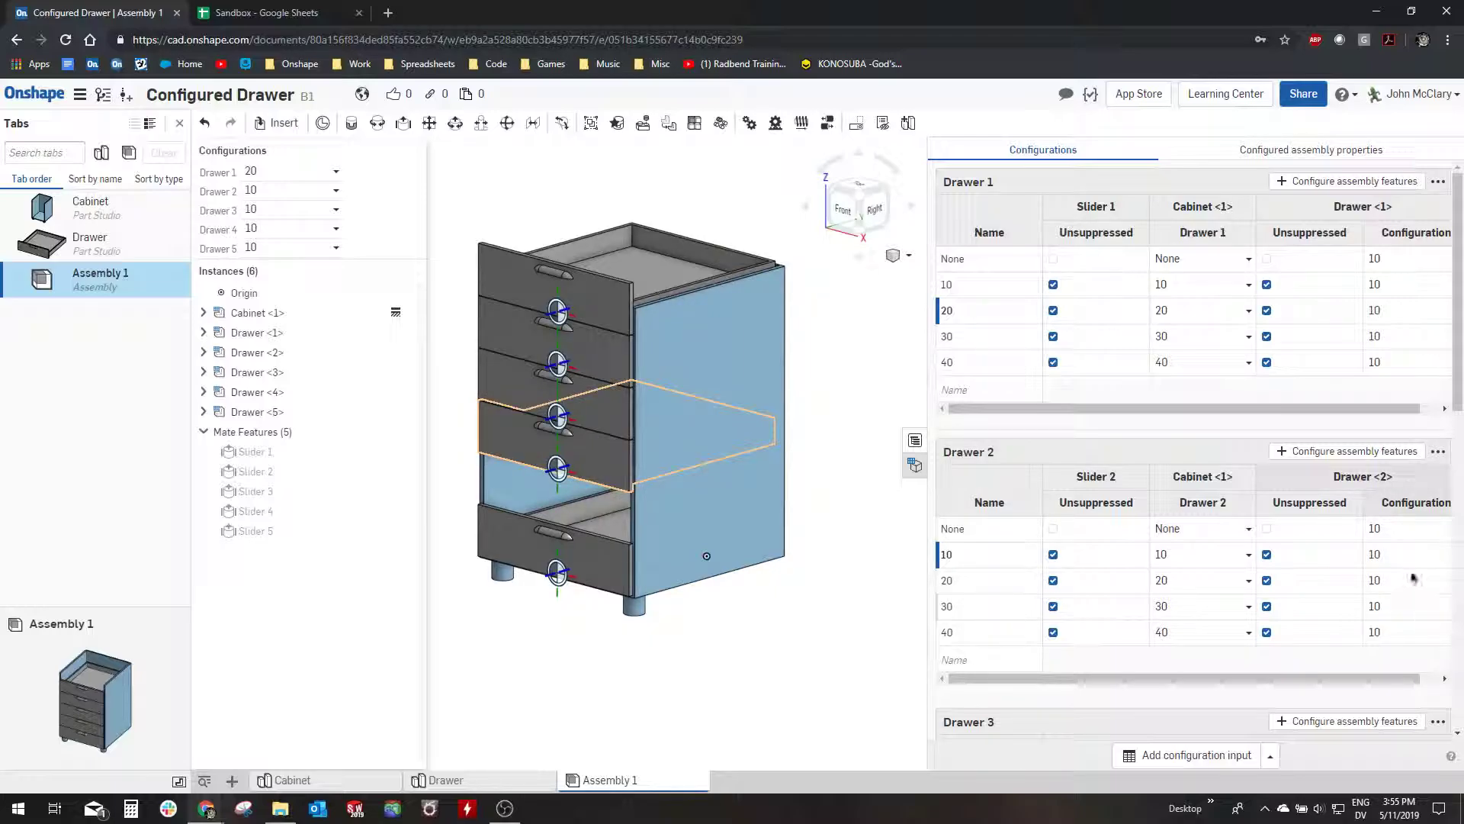
pyautogui.moveTo(1307, 680); pyautogui.dragTo(1327, 681)
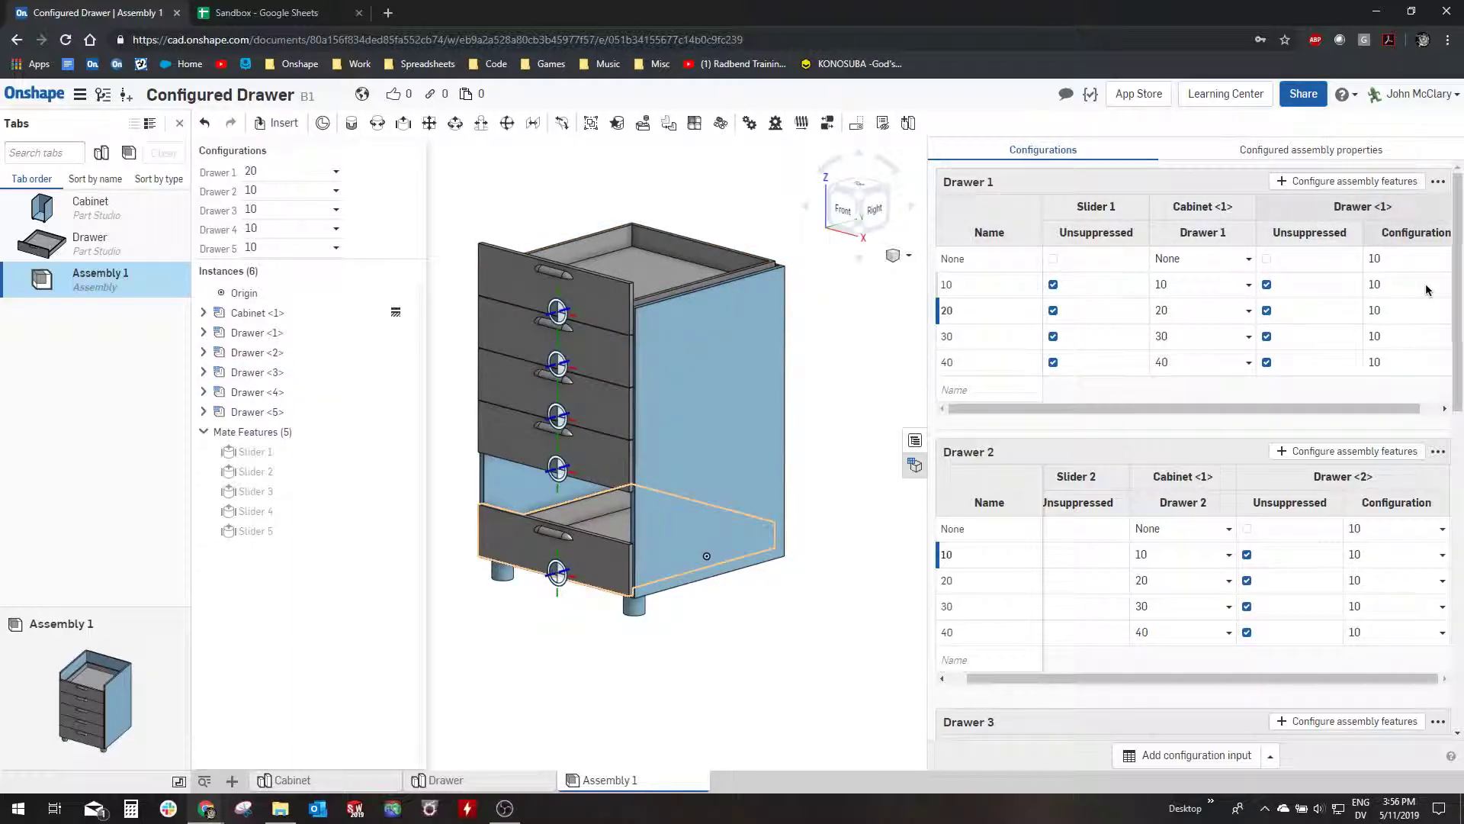
# Set Drawer <1>'s Configuration to 10, 20, 30 and 40 for the matching rows of the Drawer 1 table
pyautogui.click(971, 286)
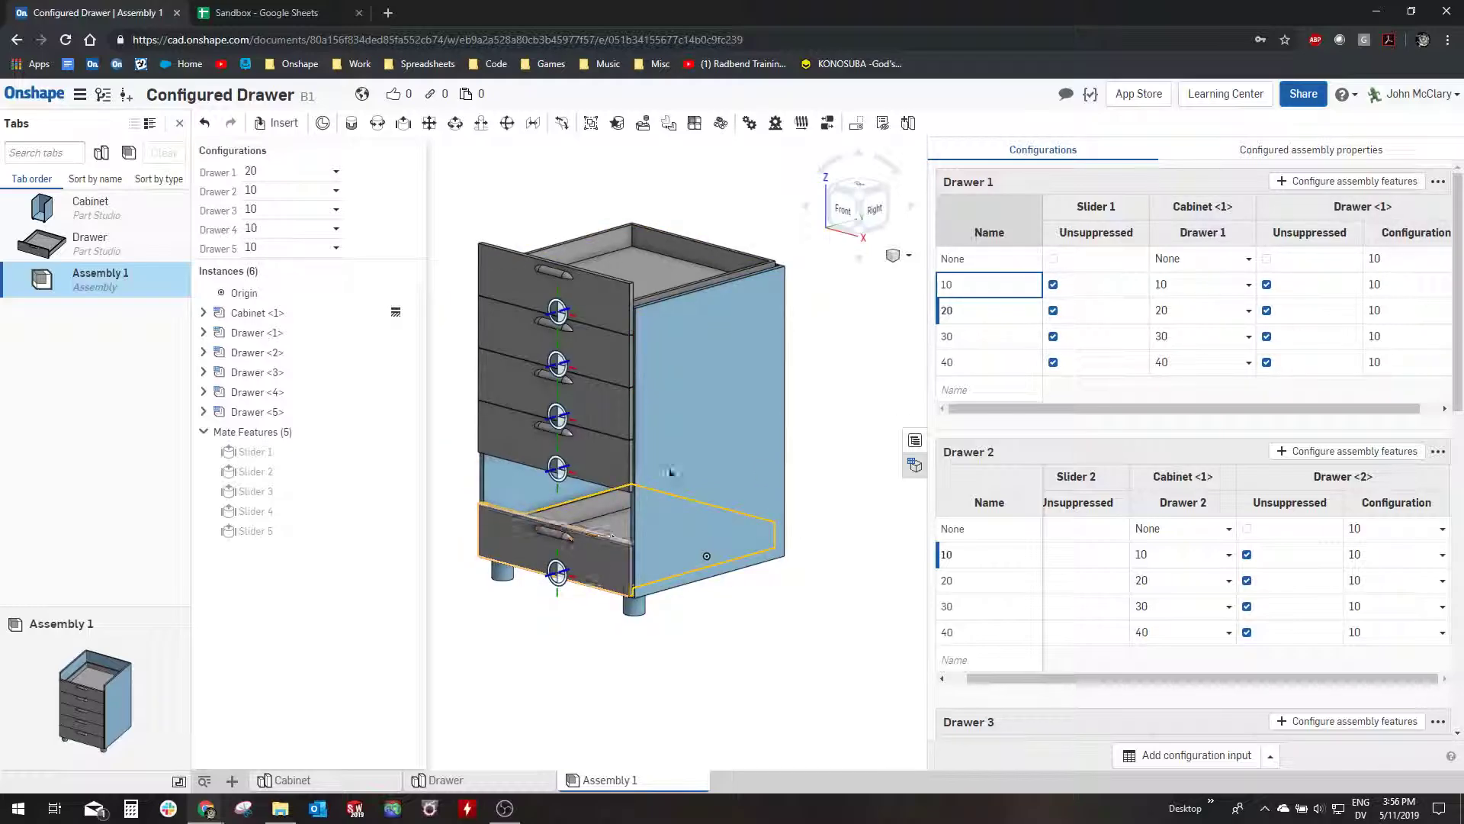
pyautogui.click(1425, 290)
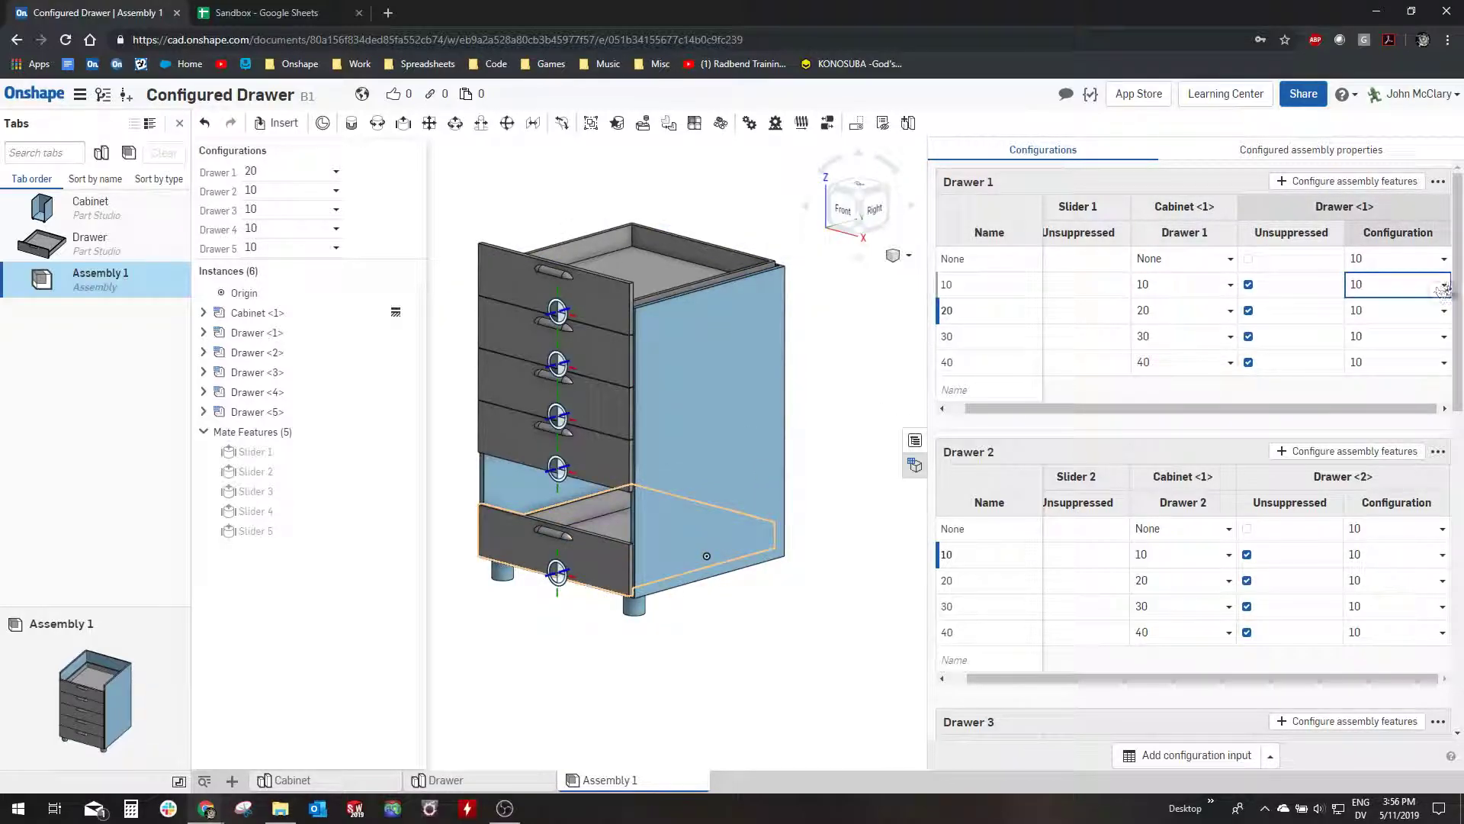
pyautogui.click(1446, 285)
pyautogui.click(1371, 323)
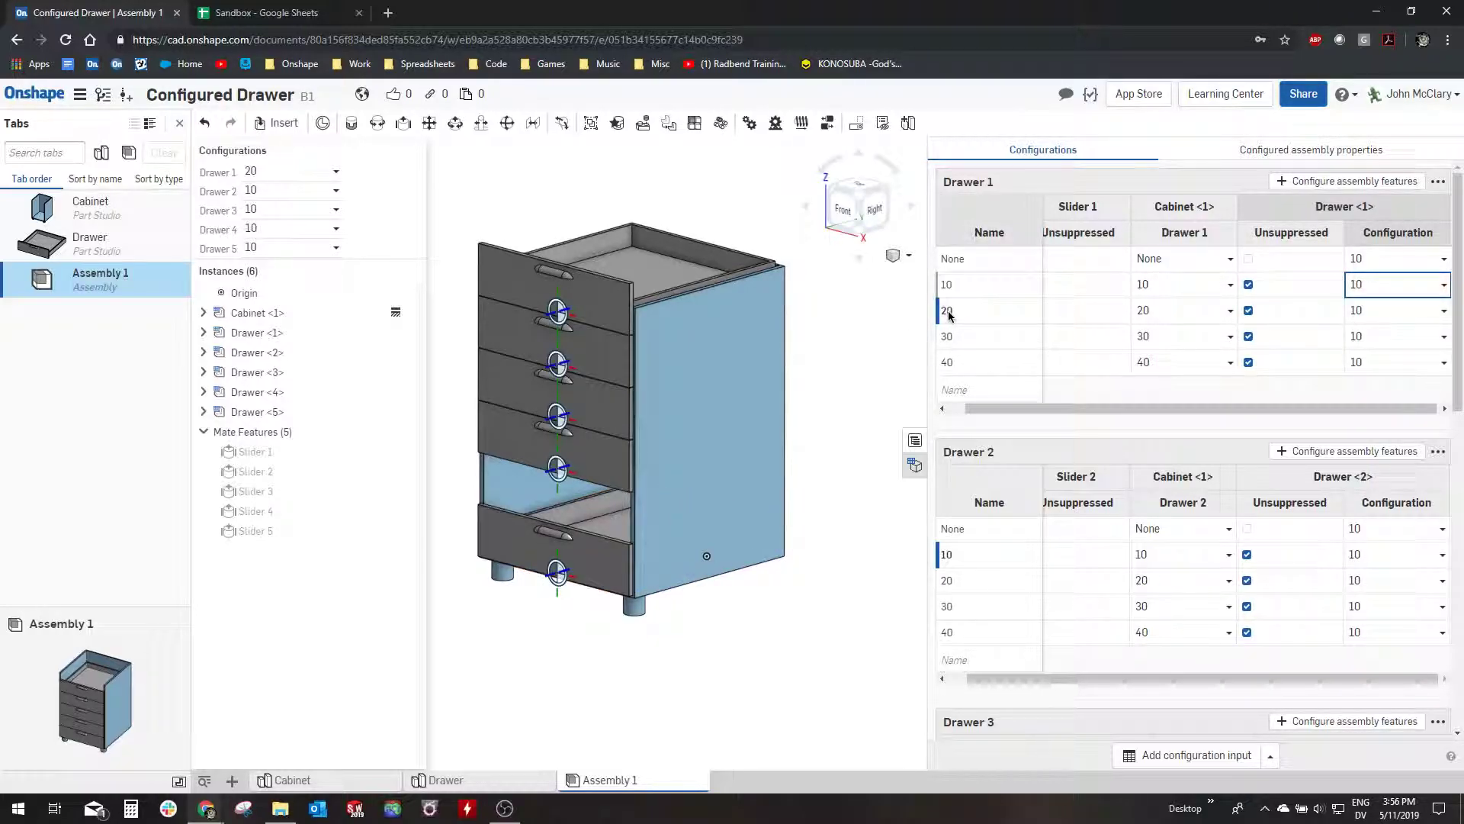
pyautogui.click(981, 311)
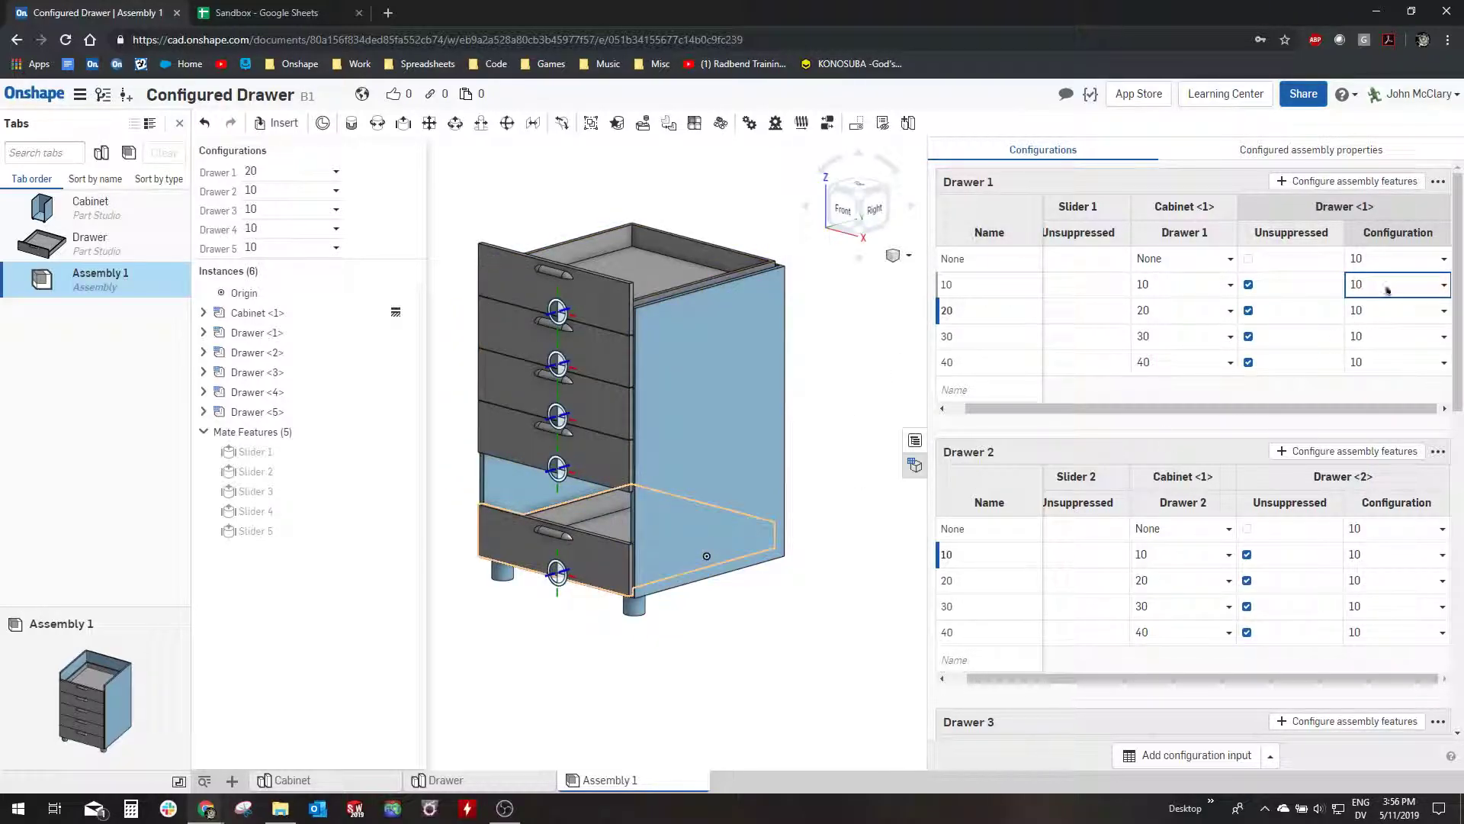
pyautogui.click(1438, 313)
pyautogui.click(1382, 365)
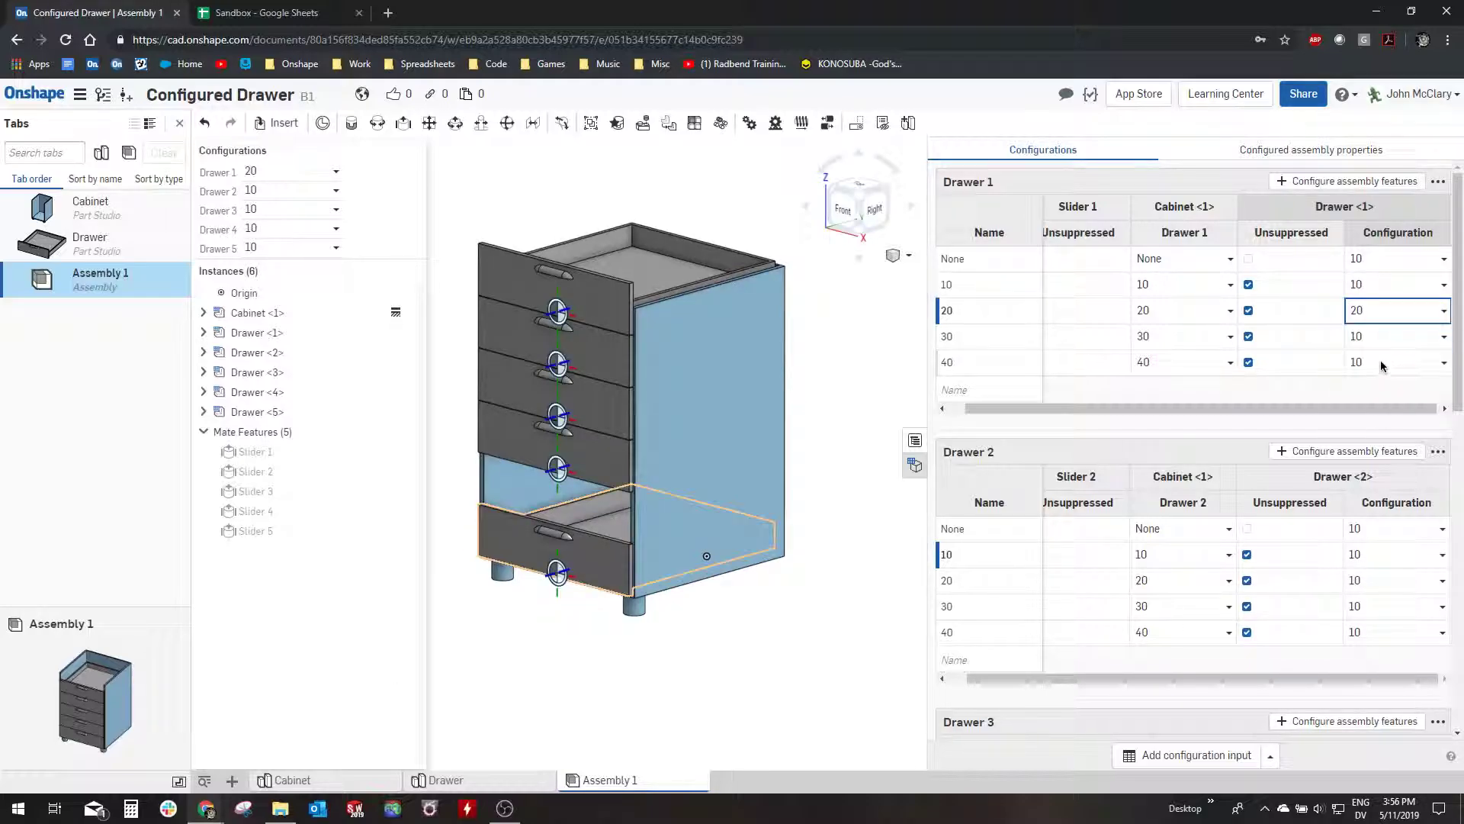
pyautogui.click(1445, 337)
pyautogui.click(1404, 402)
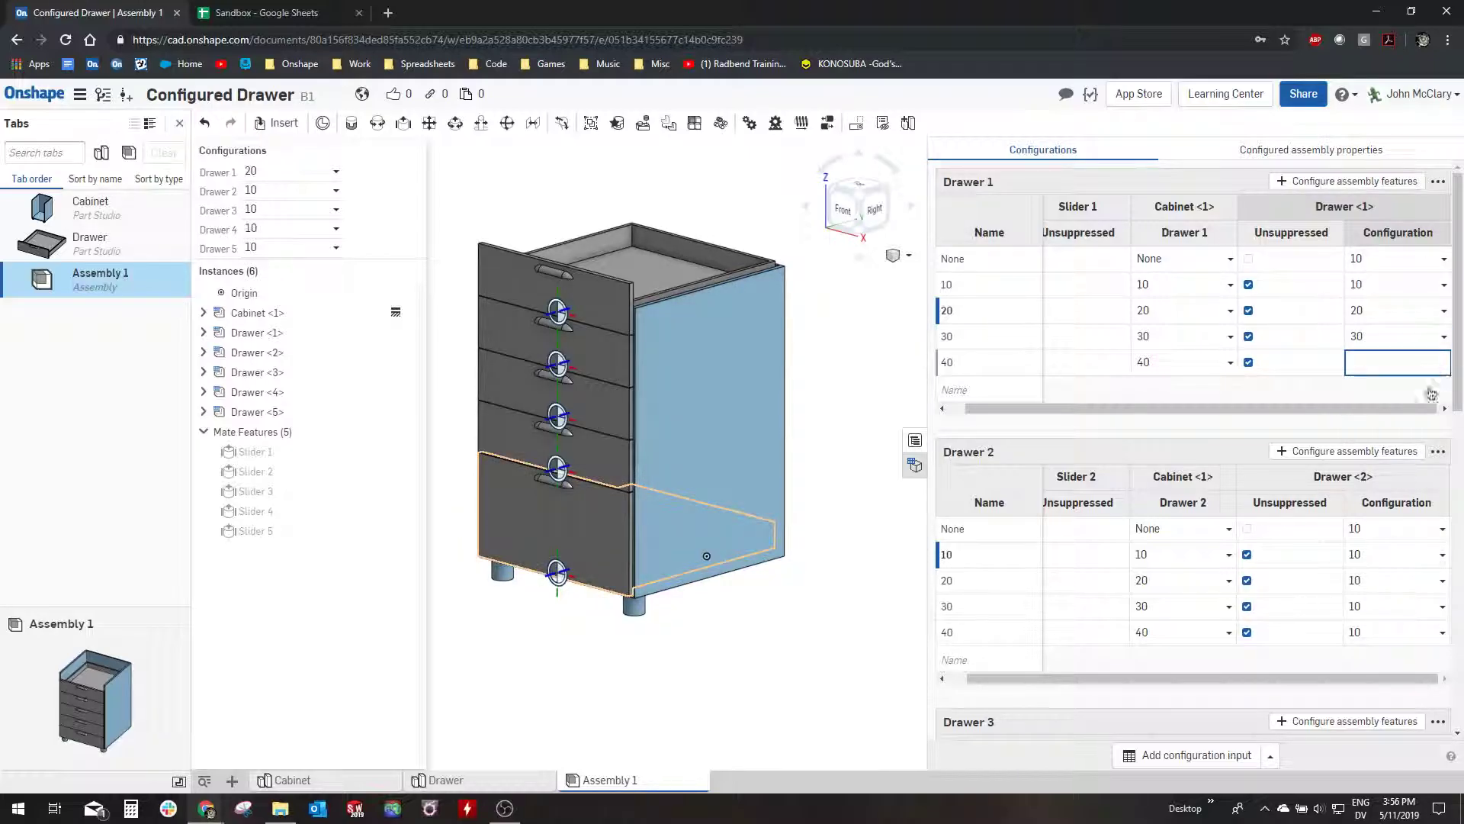
pyautogui.click(1380, 450)
pyautogui.scroll(-2, 1450, 382)
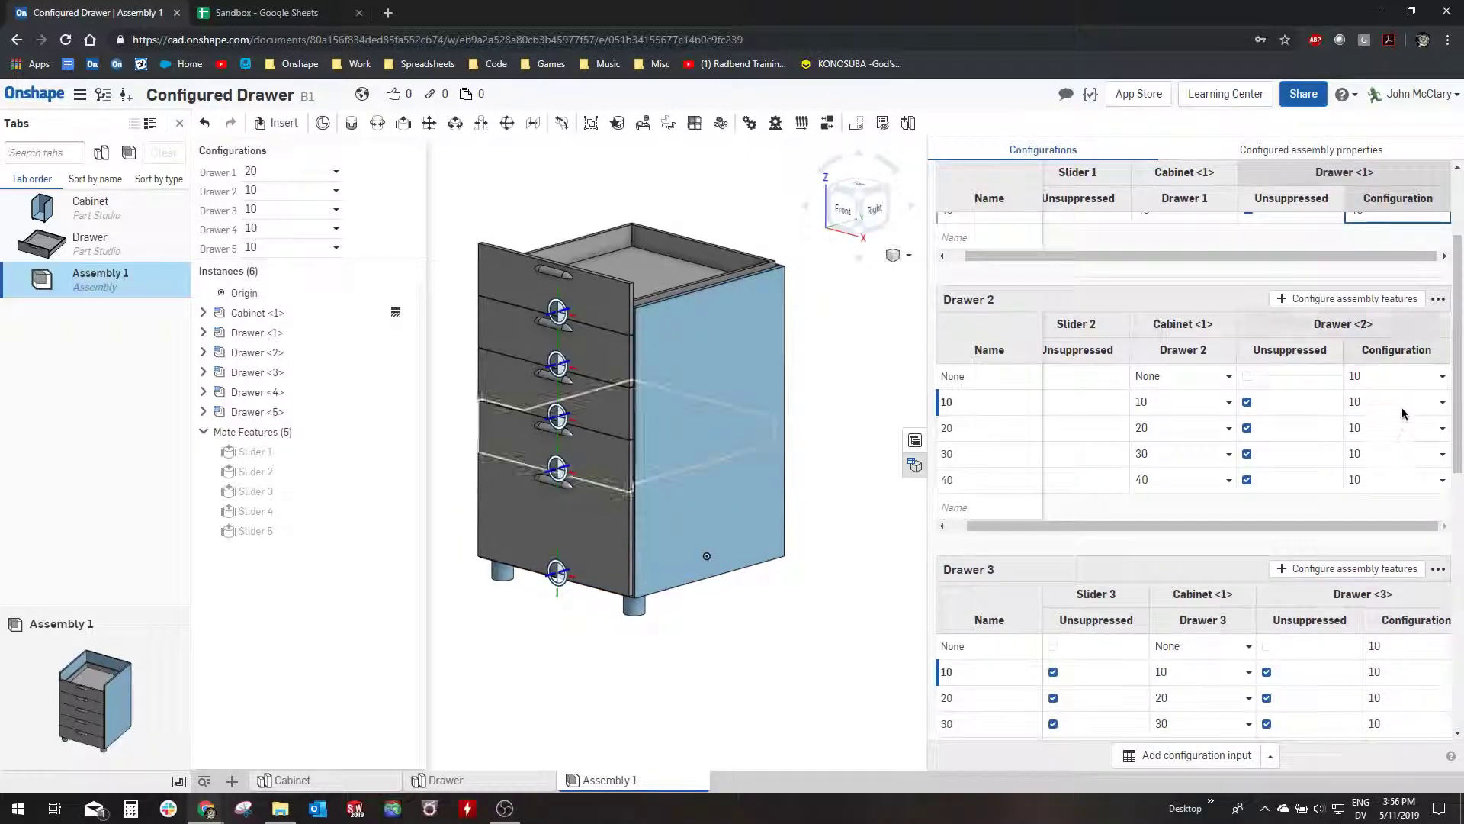
pyautogui.scroll(1, 1434, 398)
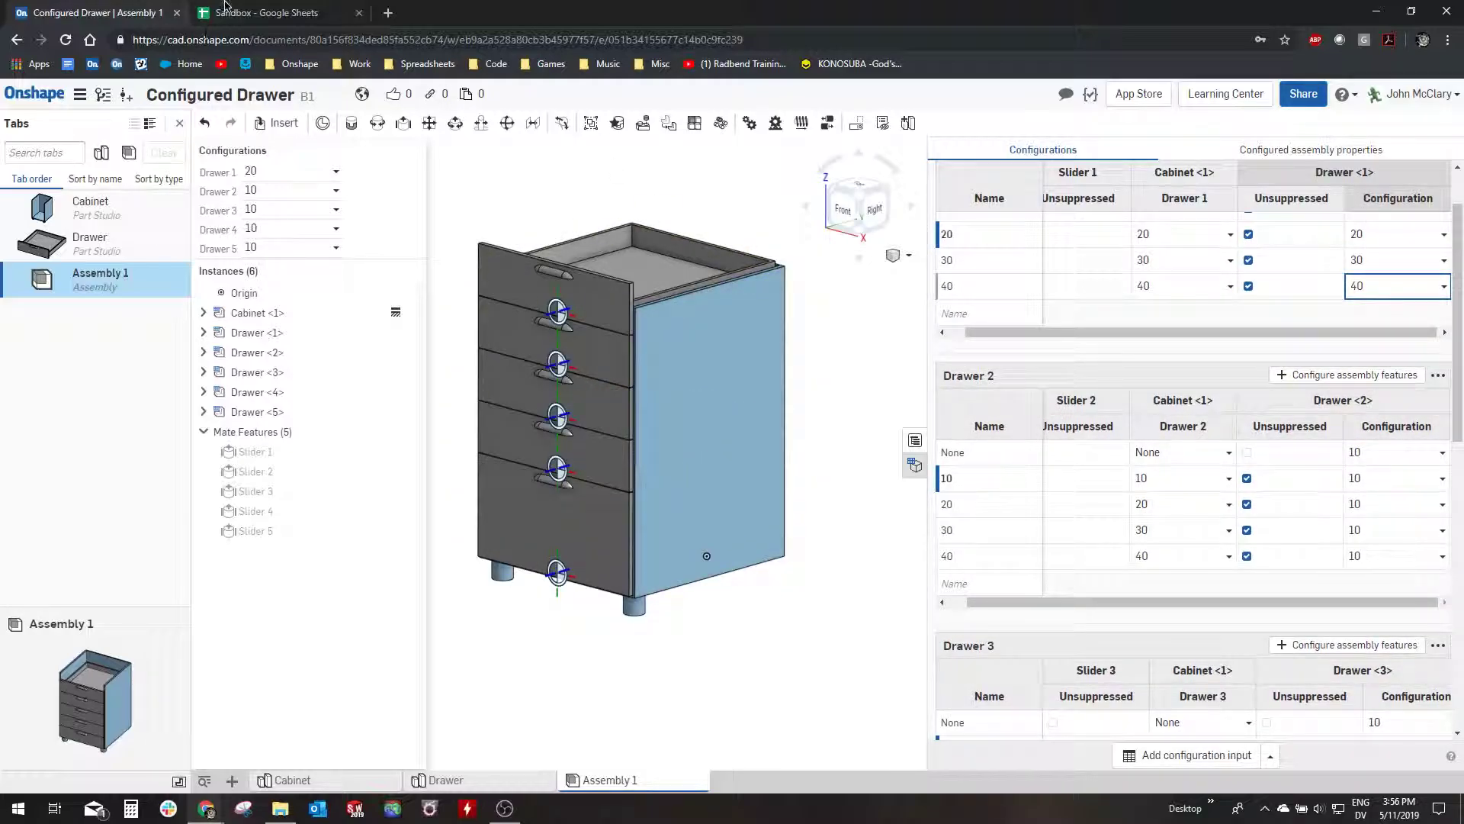
# In the Sandbox Google Sheet, replace None with 10 in cell H12 and copy the range H12:H16
pyautogui.click(259, 13)
pyautogui.click(645, 460)
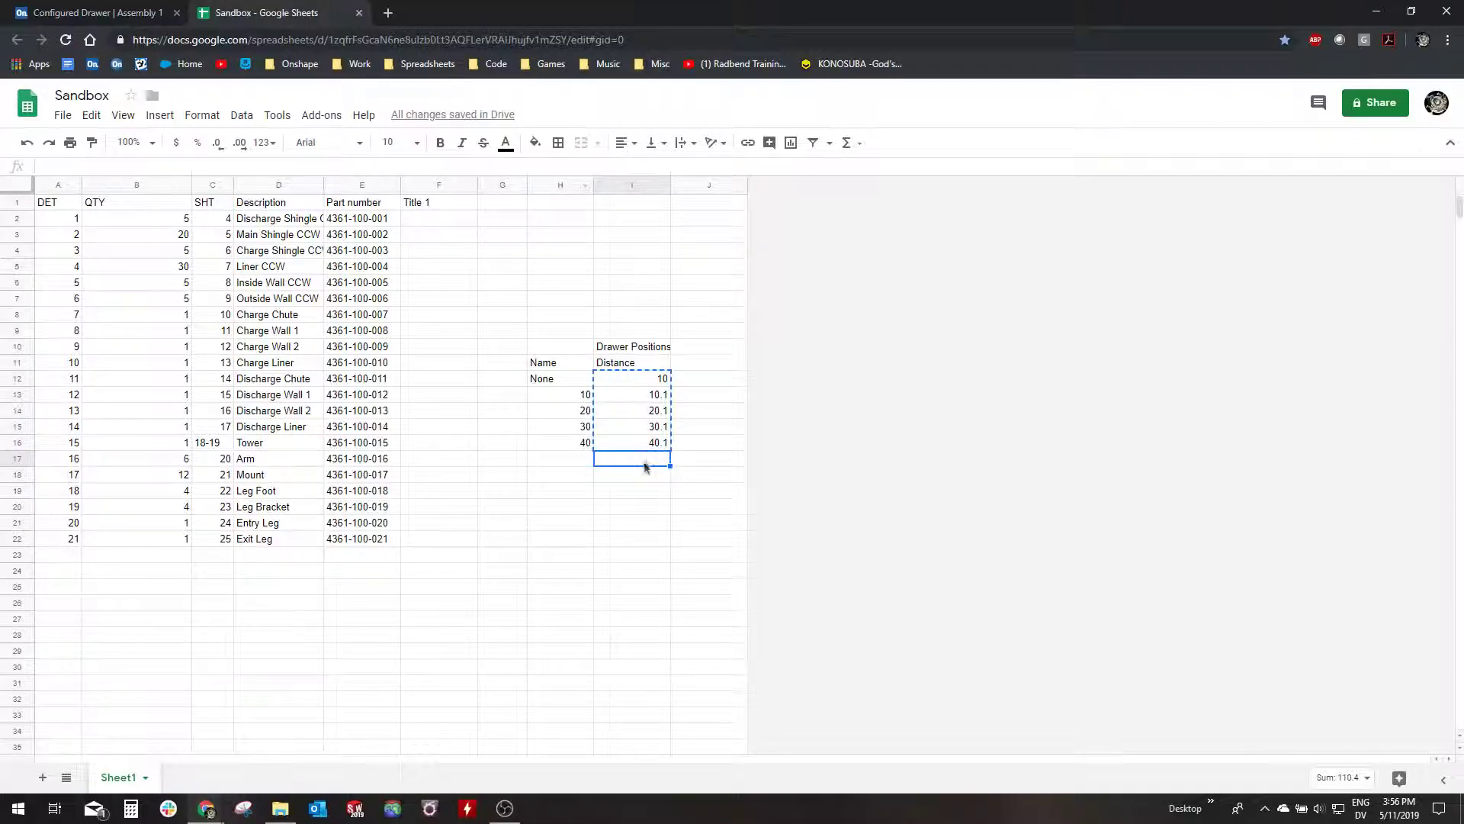
pyautogui.moveTo(566, 394); pyautogui.dragTo(567, 448)
pyautogui.click(573, 381)
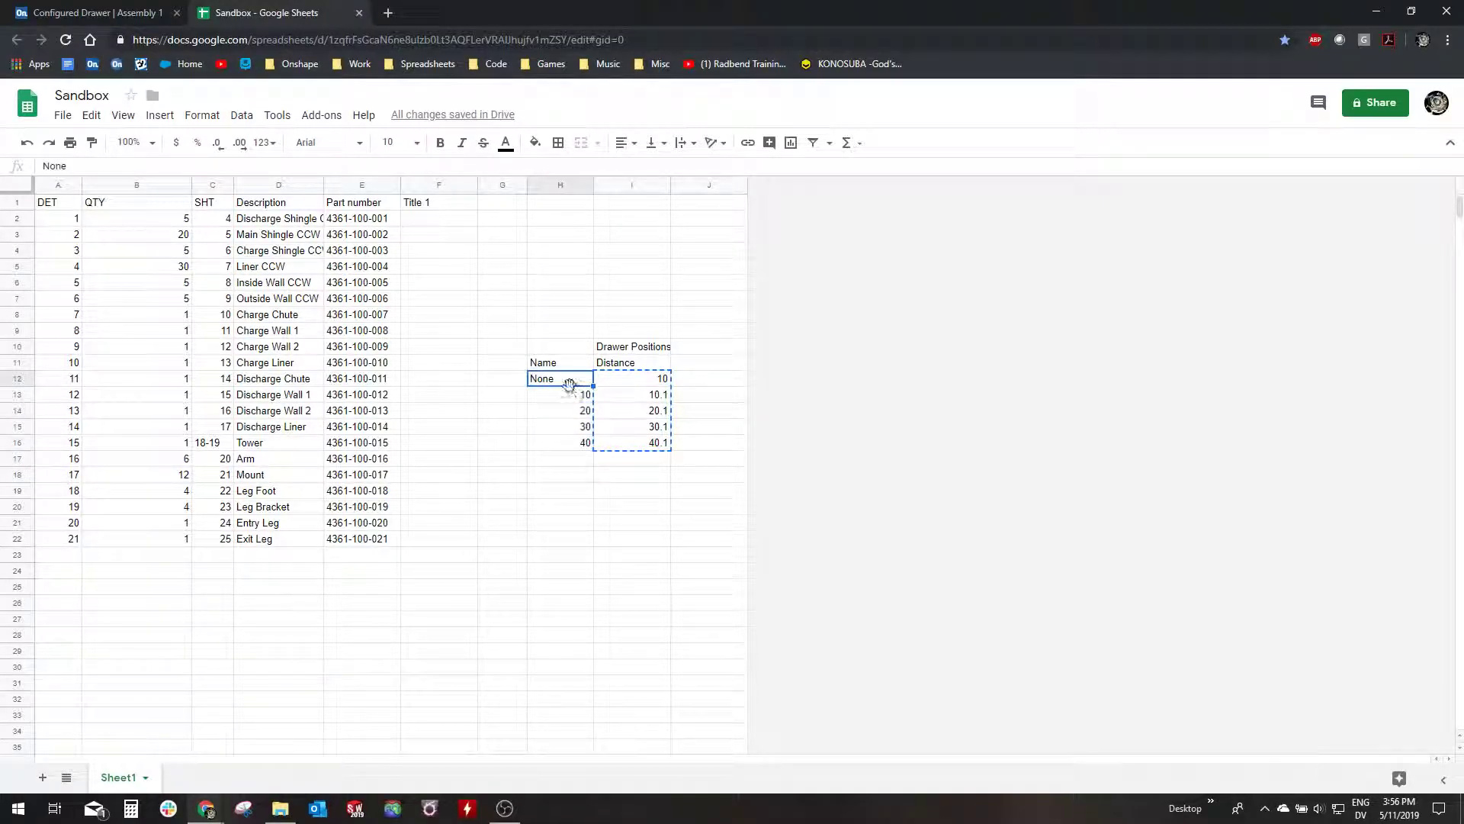
pyautogui.write('10')
pyautogui.click(572, 382)
pyautogui.moveTo(572, 381); pyautogui.dragTo(568, 446)
pyautogui.hotkey('ctrl', 'c')
# Back in the Onshape assembly, paste the copied values 10, 10, 20, 30, 40 into the Configuration columns of Drawer <2> and Drawer <3>
pyautogui.click(90, 13)
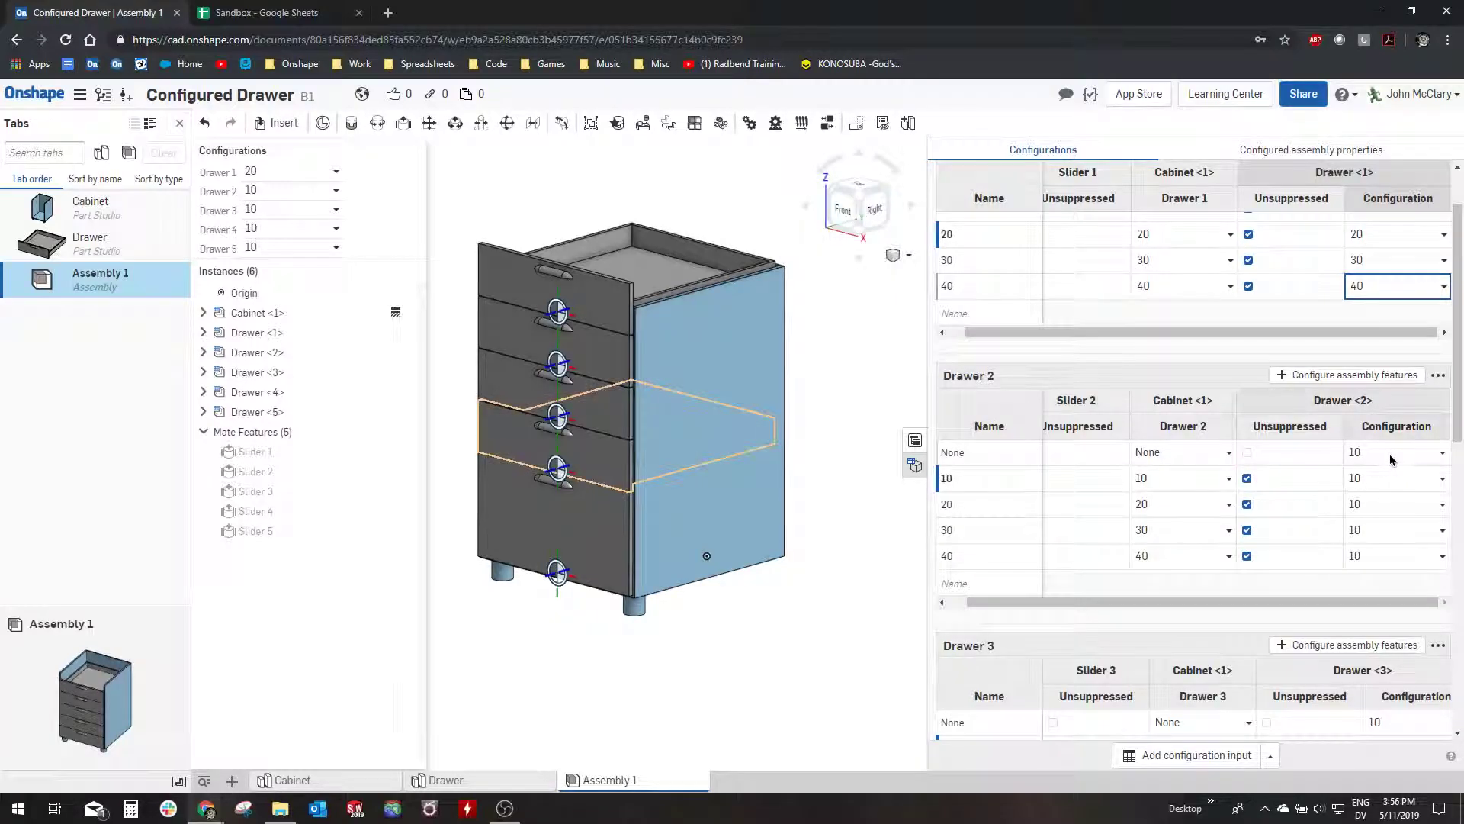
pyautogui.click(1391, 455)
pyautogui.scroll(-2, 1390, 460)
pyautogui.click(1394, 566)
pyautogui.hotkey('ctrl', 'v')
pyautogui.scroll(-2, 1335, 518)
pyautogui.click(1373, 419)
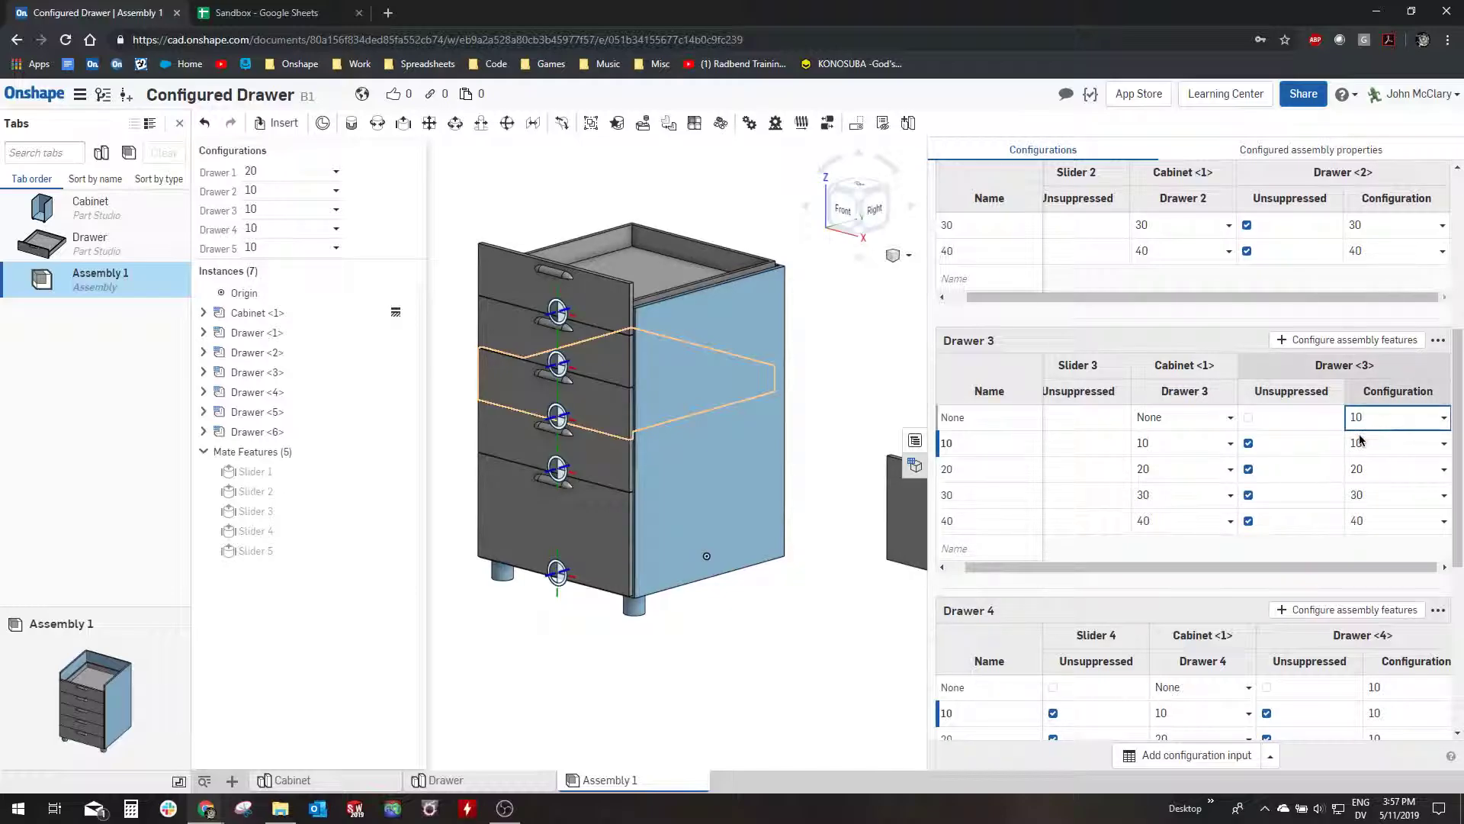
pyautogui.hotkey('ctrl', 'v')
# Paste the values 10, 10, 20, 30, 40 into the Configuration columns of Drawer <4> and Drawer <5>
pyautogui.scroll(-3, 1296, 458)
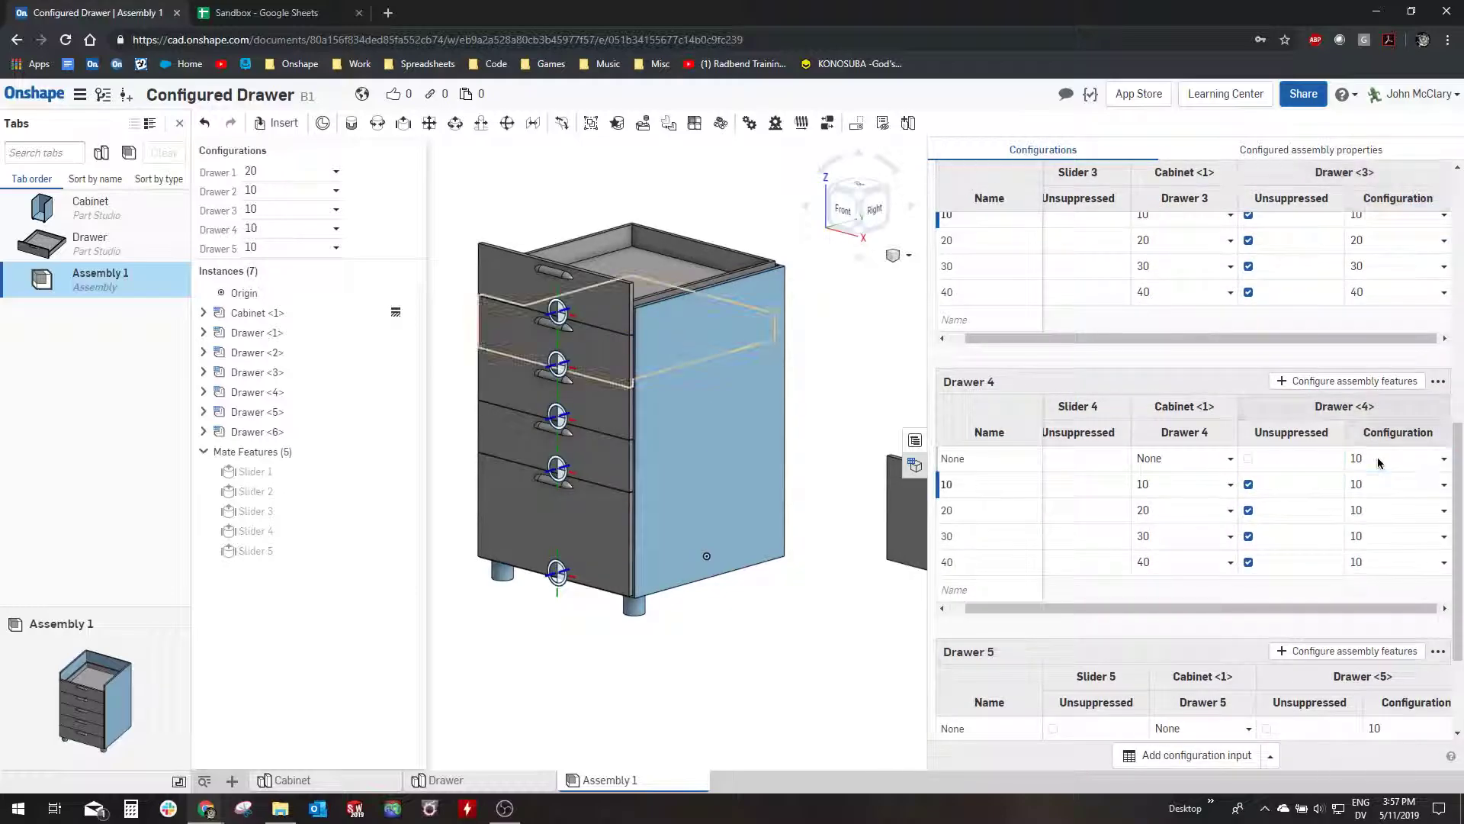
pyautogui.click(1364, 462)
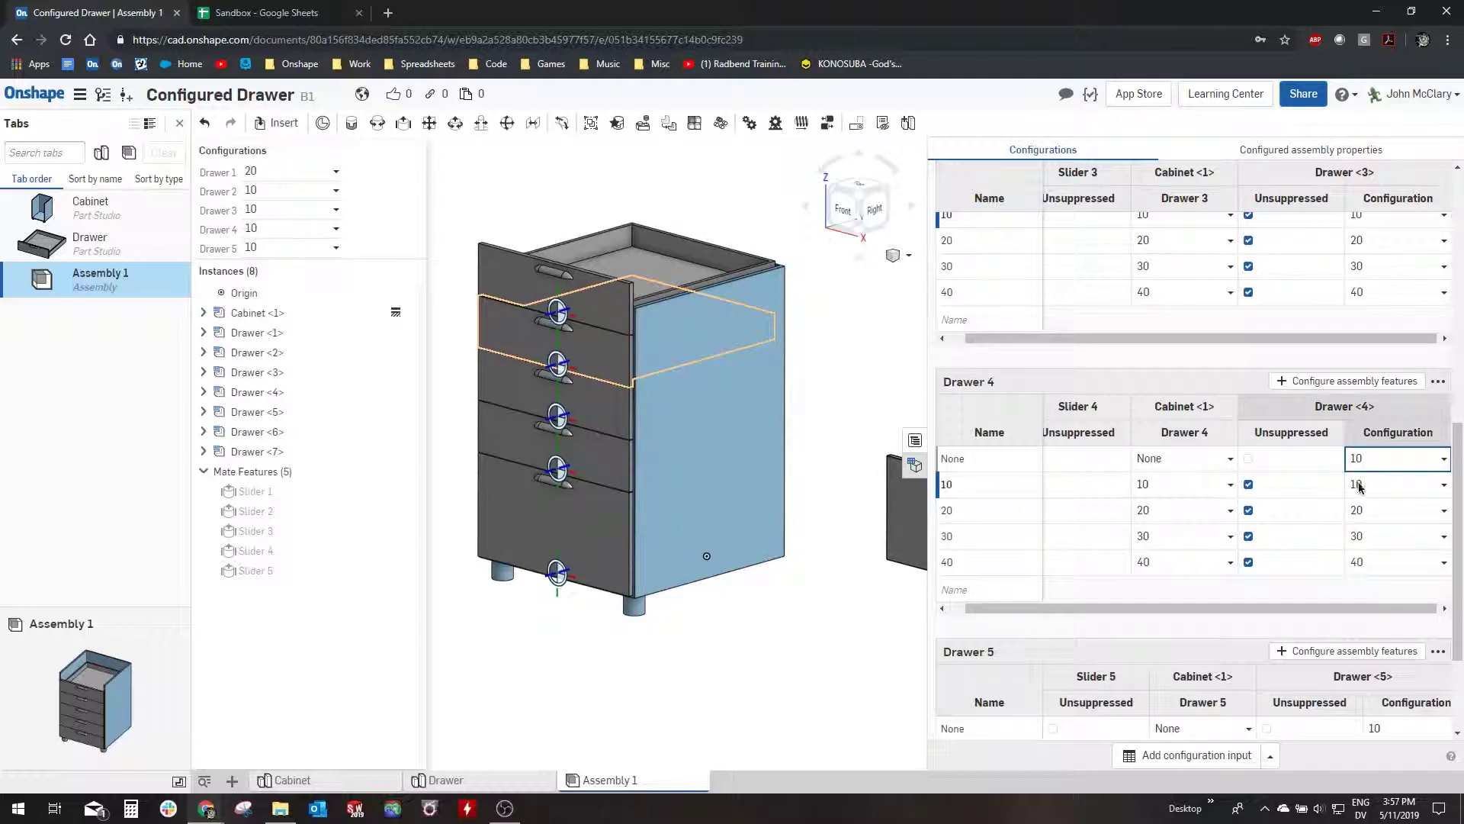
pyautogui.scroll(-2, 1358, 485)
pyautogui.click(1377, 575)
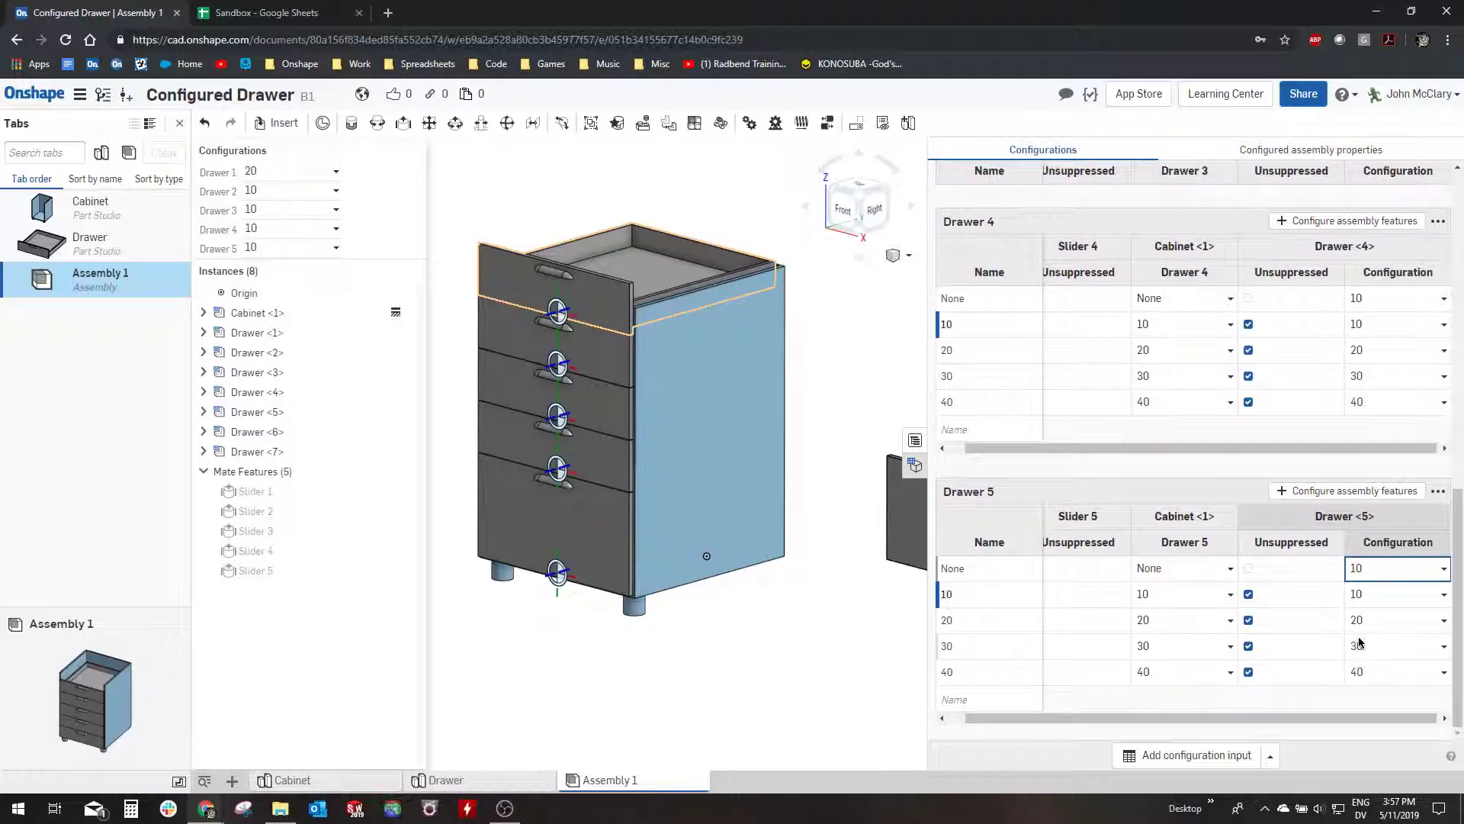
pyautogui.scroll(6, 1363, 619)
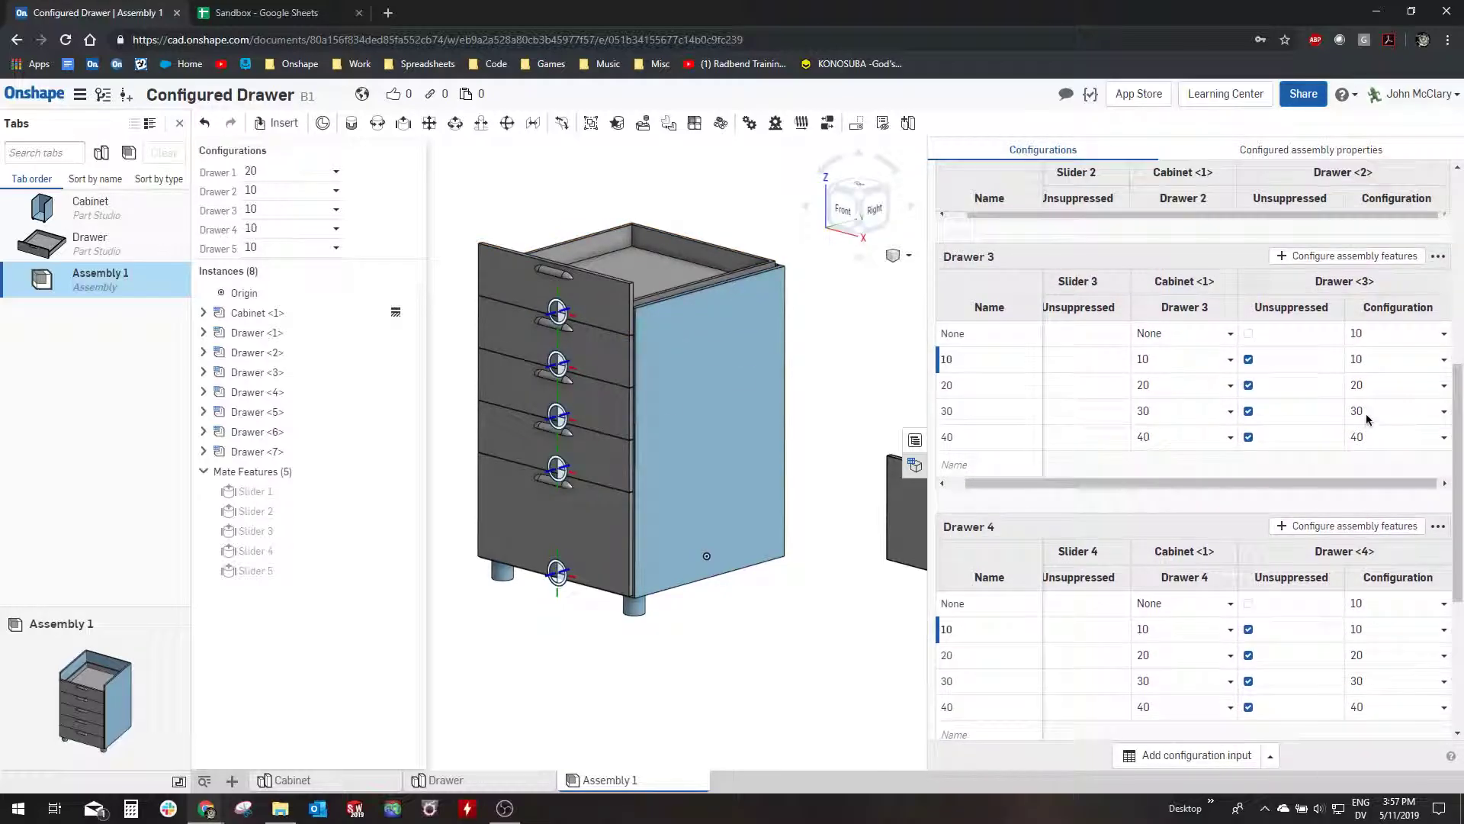
pyautogui.scroll(4, 1369, 419)
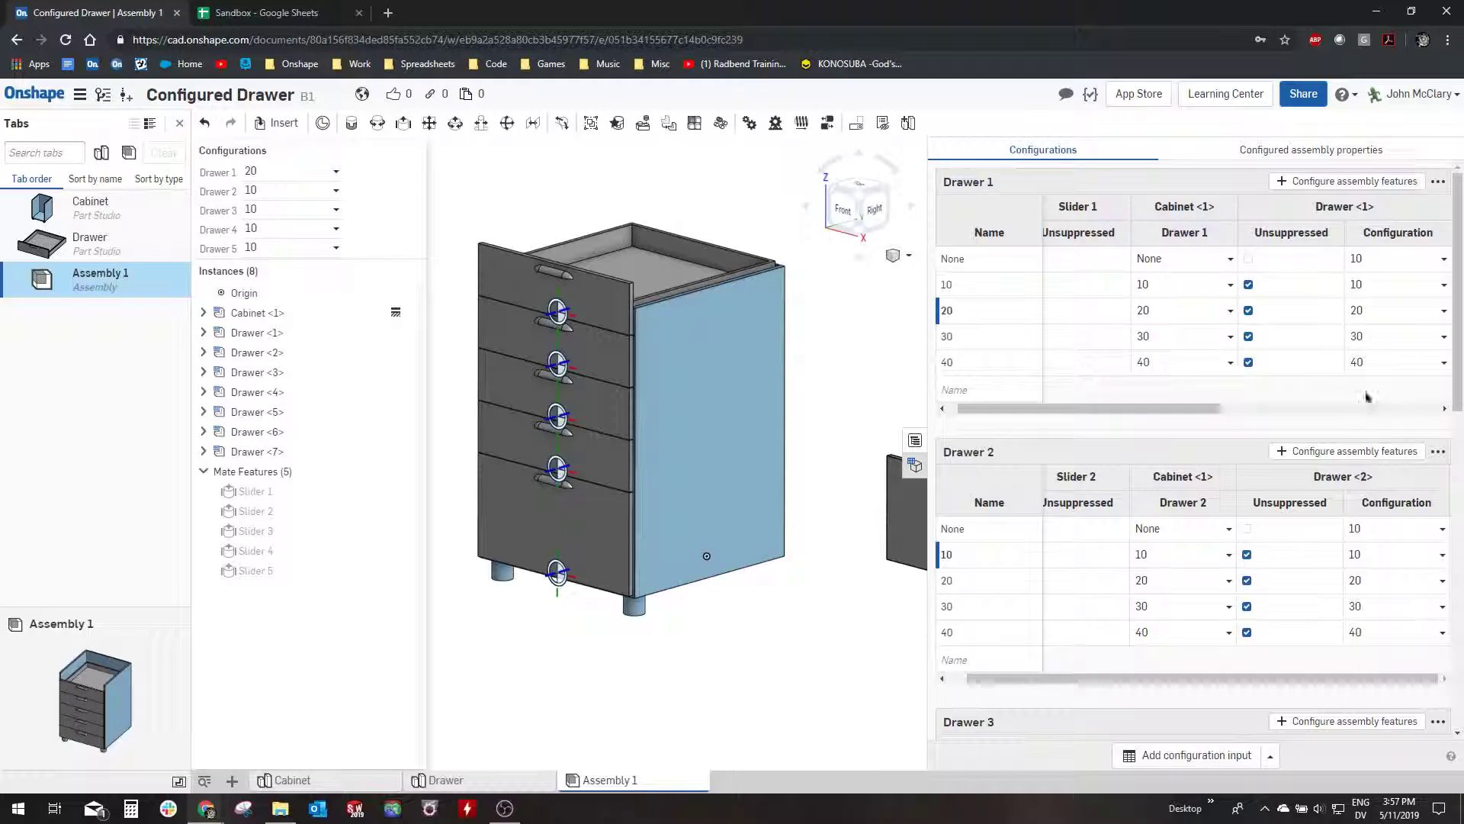
# Close the configuration tables and delete the stray instances Drawer <6> and Drawer <7> beside the cabinet
pyautogui.click(916, 466)
pyautogui.scroll(3, 1175, 530)
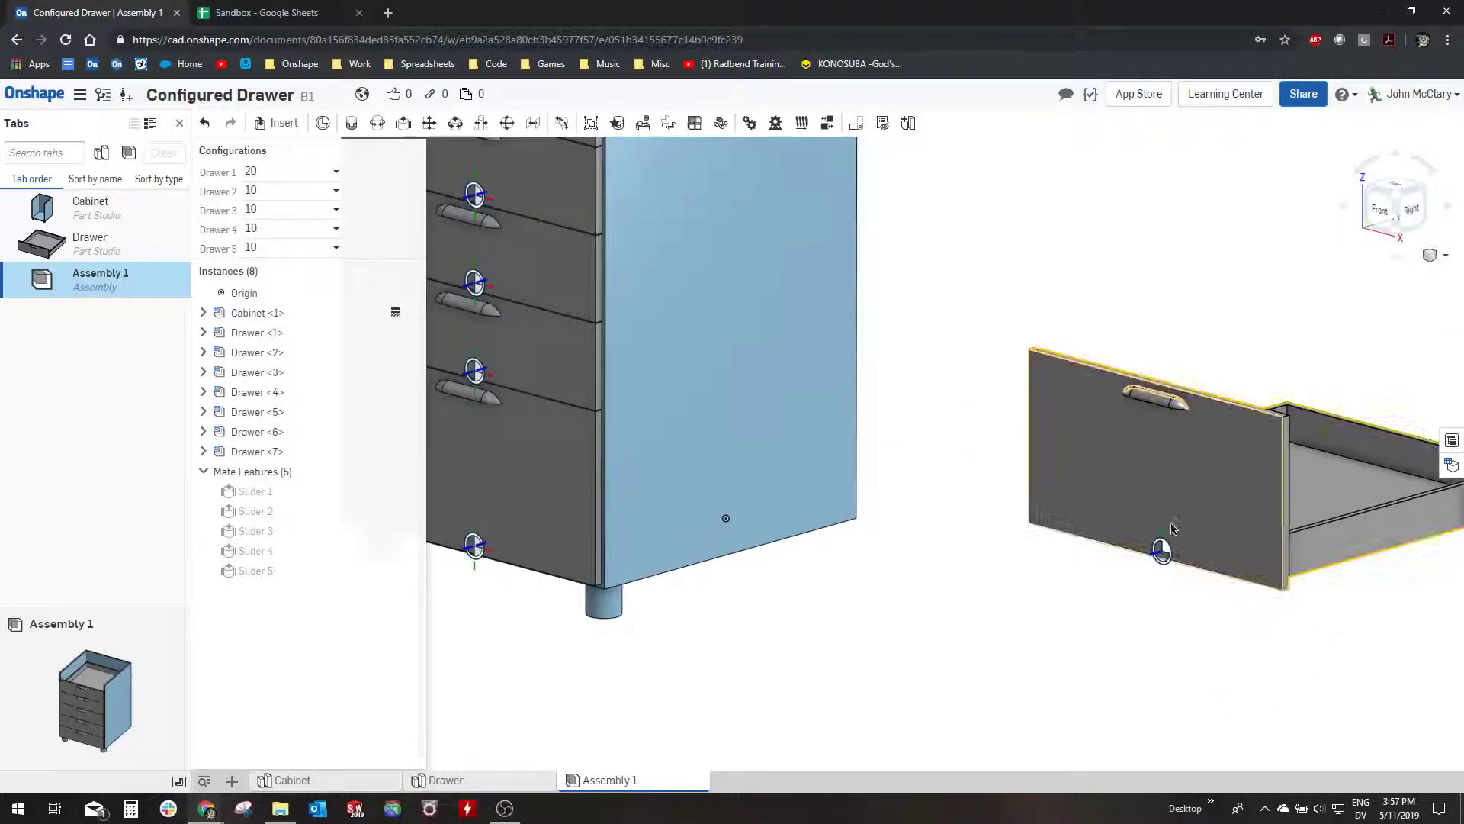
pyautogui.click(1174, 530)
pyautogui.scroll(-3, 1144, 519)
pyautogui.scroll(2, 1181, 372)
pyautogui.moveTo(1181, 371); pyautogui.dragTo(1138, 588, button='right')
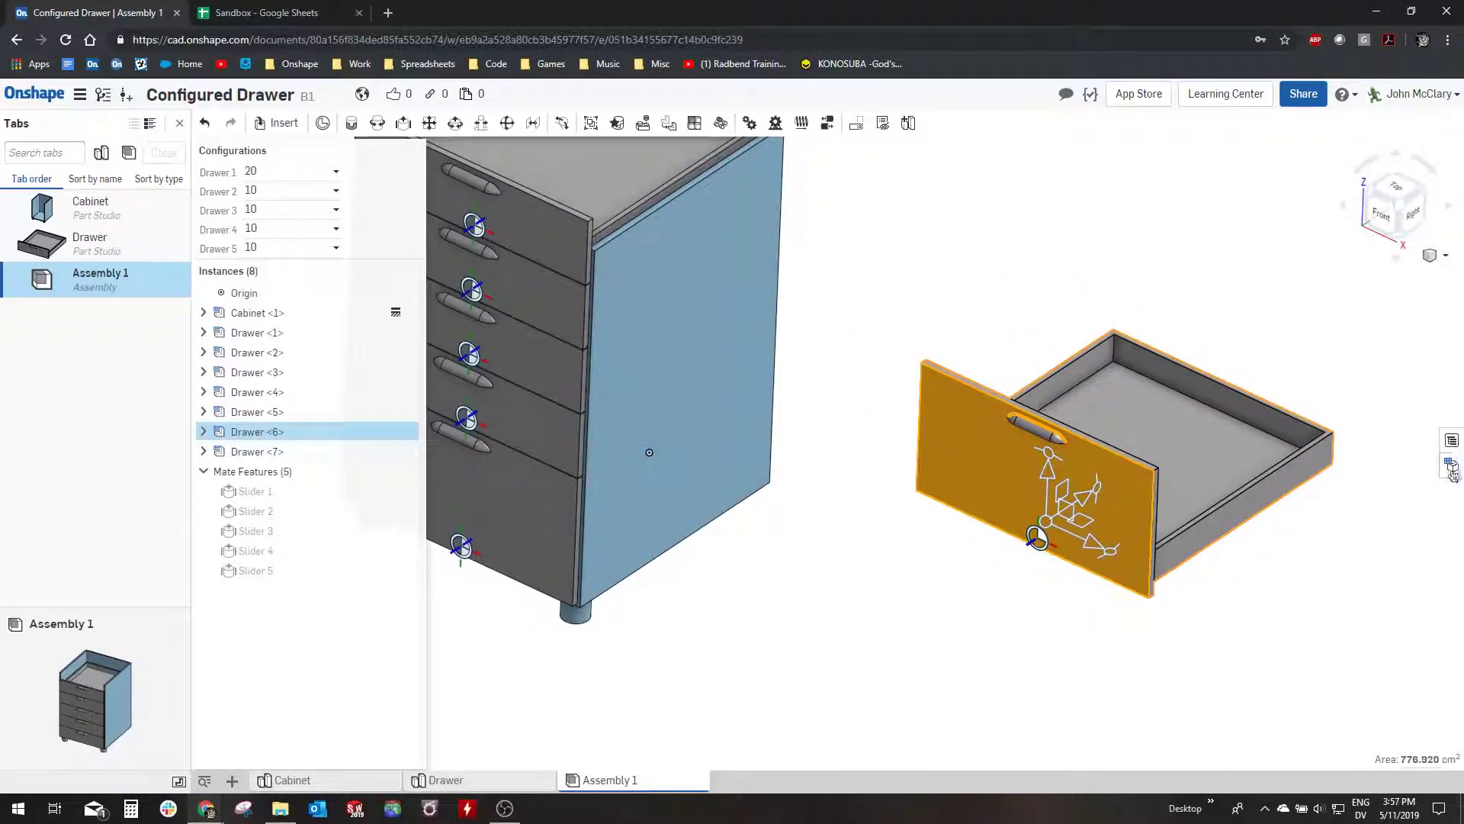
pyautogui.click(1460, 504)
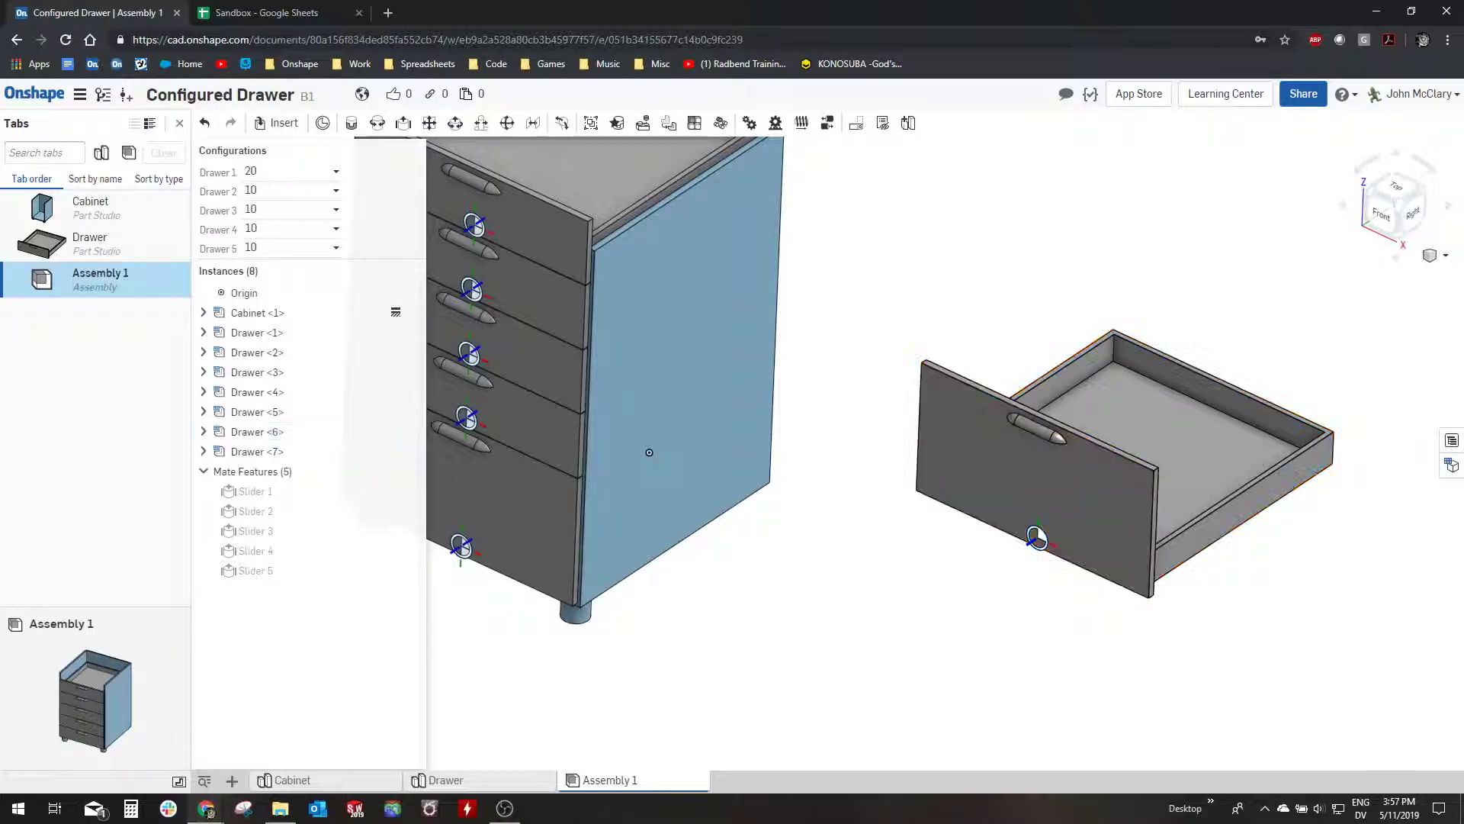
pyautogui.click(1452, 440)
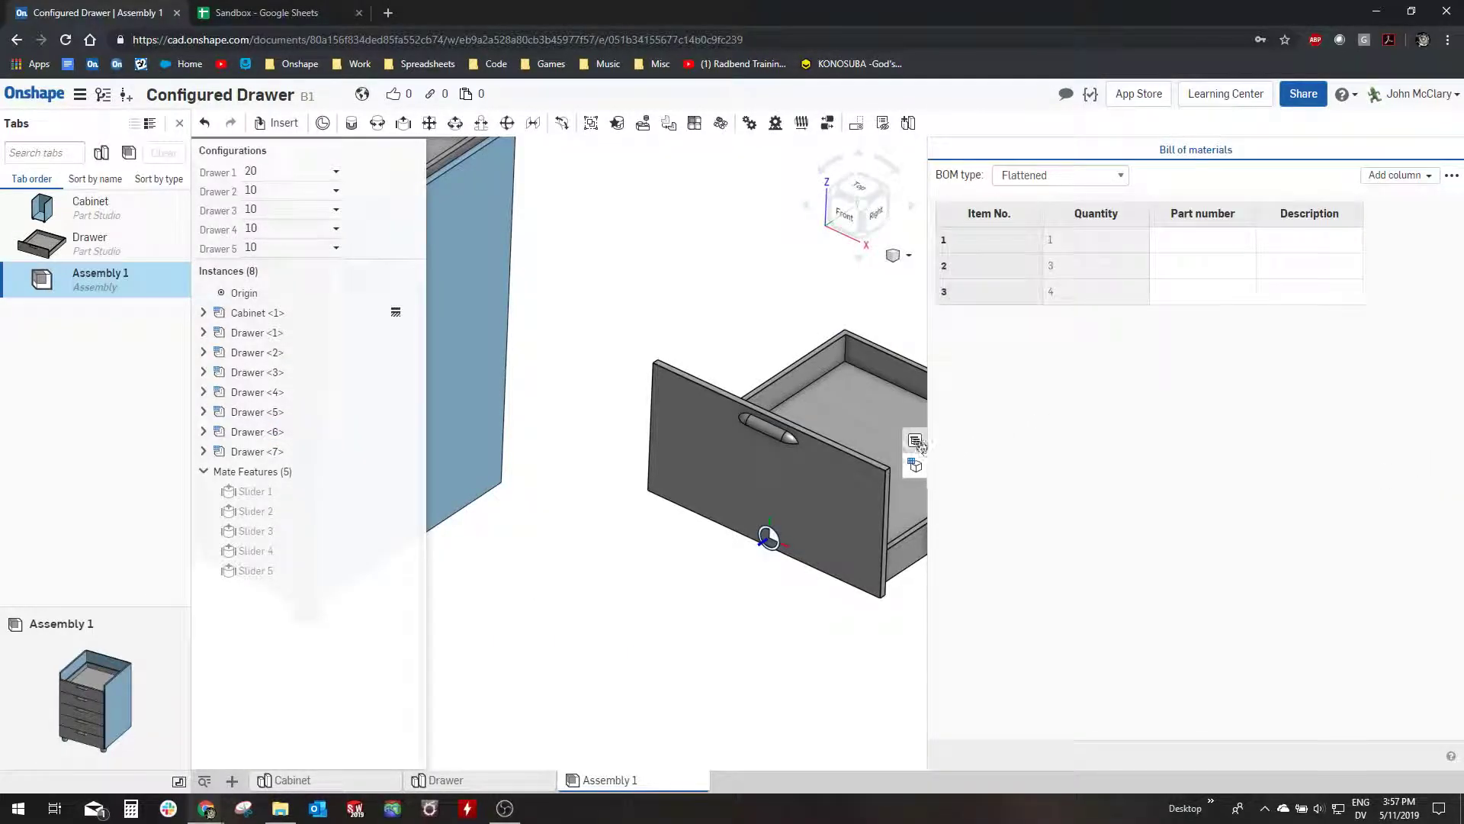
pyautogui.click(918, 440)
pyautogui.click(1028, 466)
pyautogui.press('Delete')
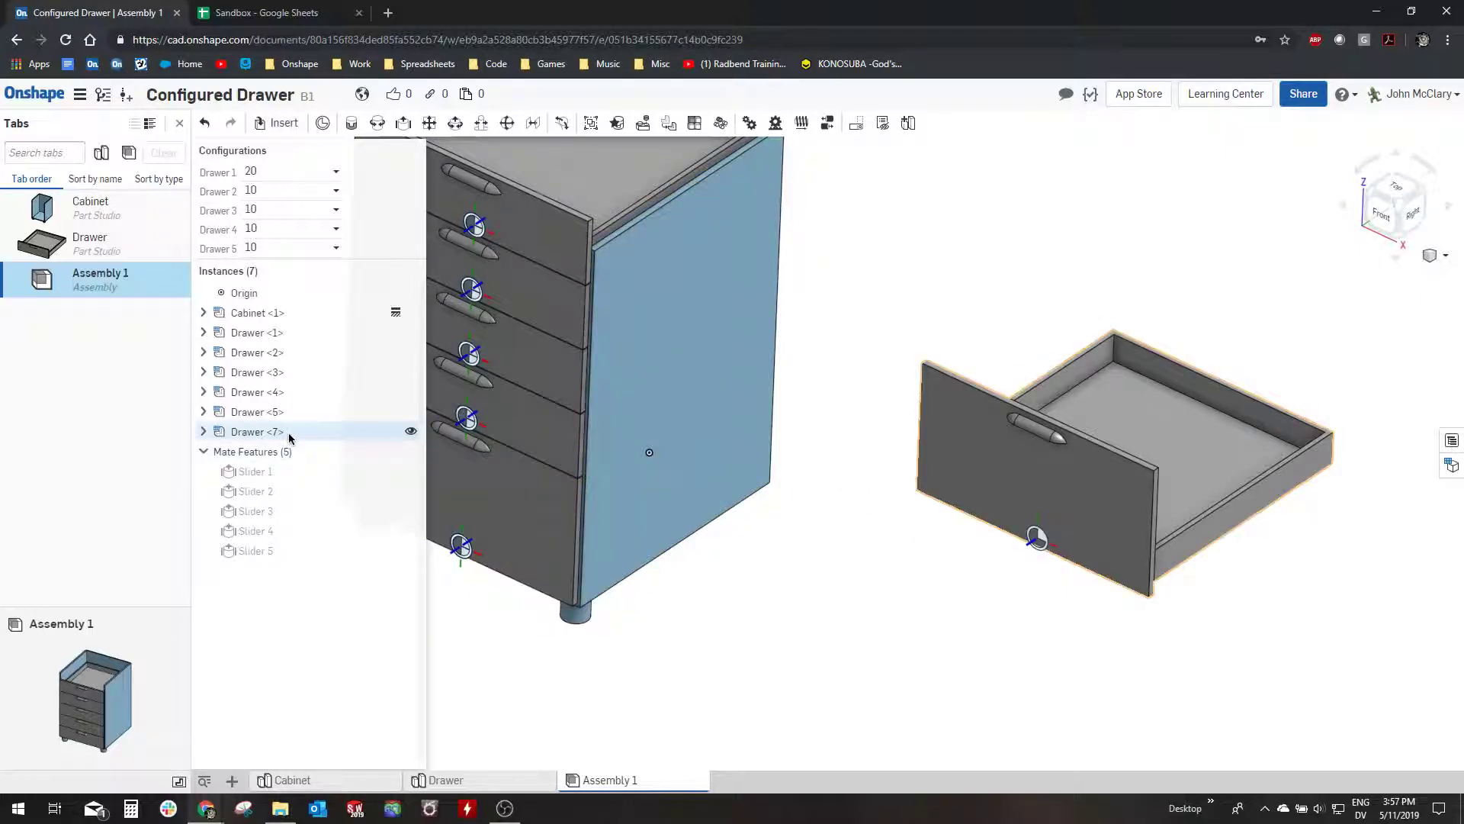
pyautogui.click(256, 431)
pyautogui.press('Delete')
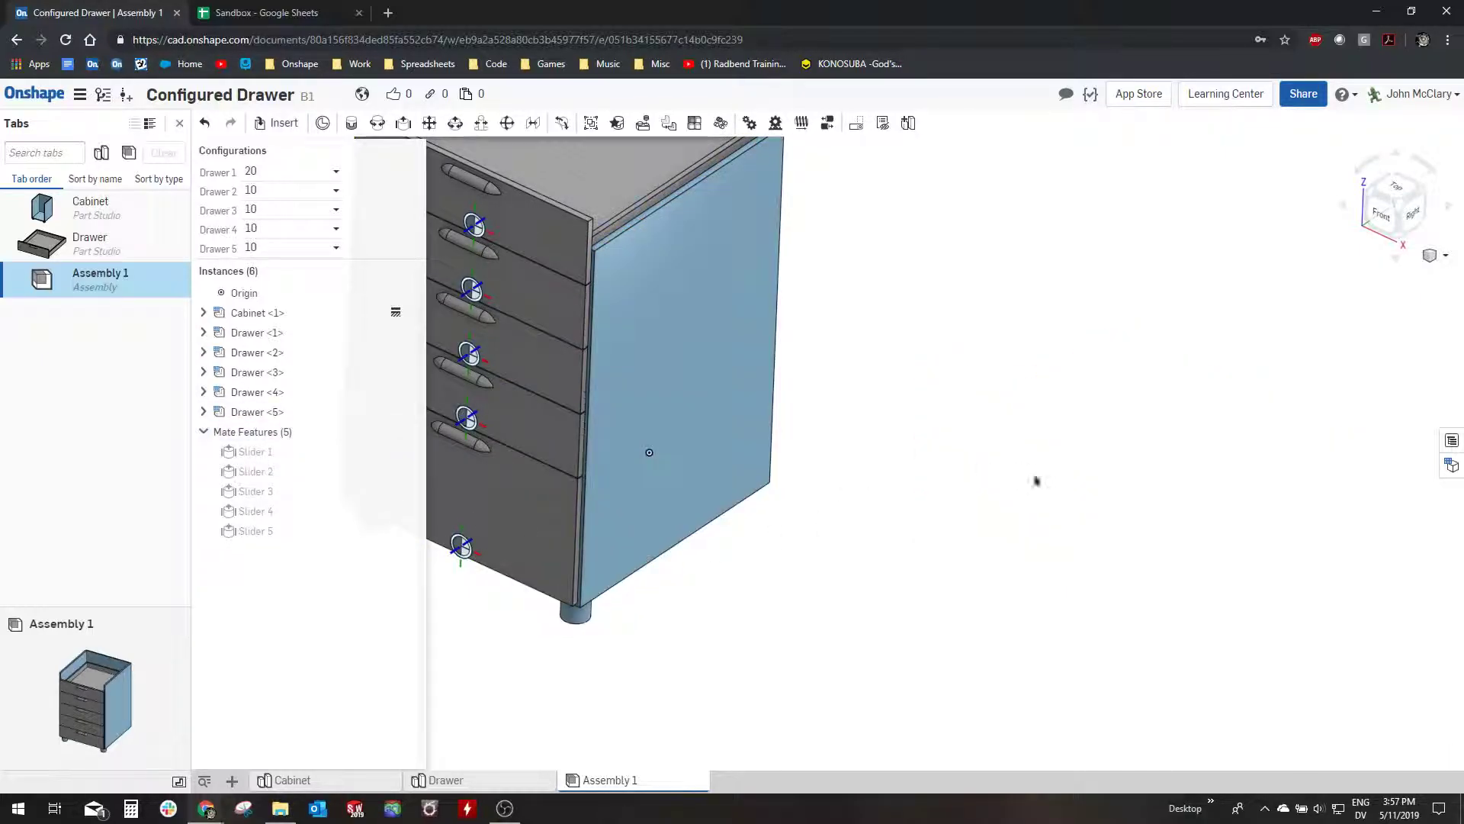
# Set the assembly's Drawer 1 input to 40 and inspect the resulting drawer stack
pyautogui.scroll(-3, 1007, 469)
pyautogui.scroll(2, 793, 358)
pyautogui.moveTo(793, 382); pyautogui.dragTo(731, 340, button='right')
pyautogui.hotkey('shift', '7')
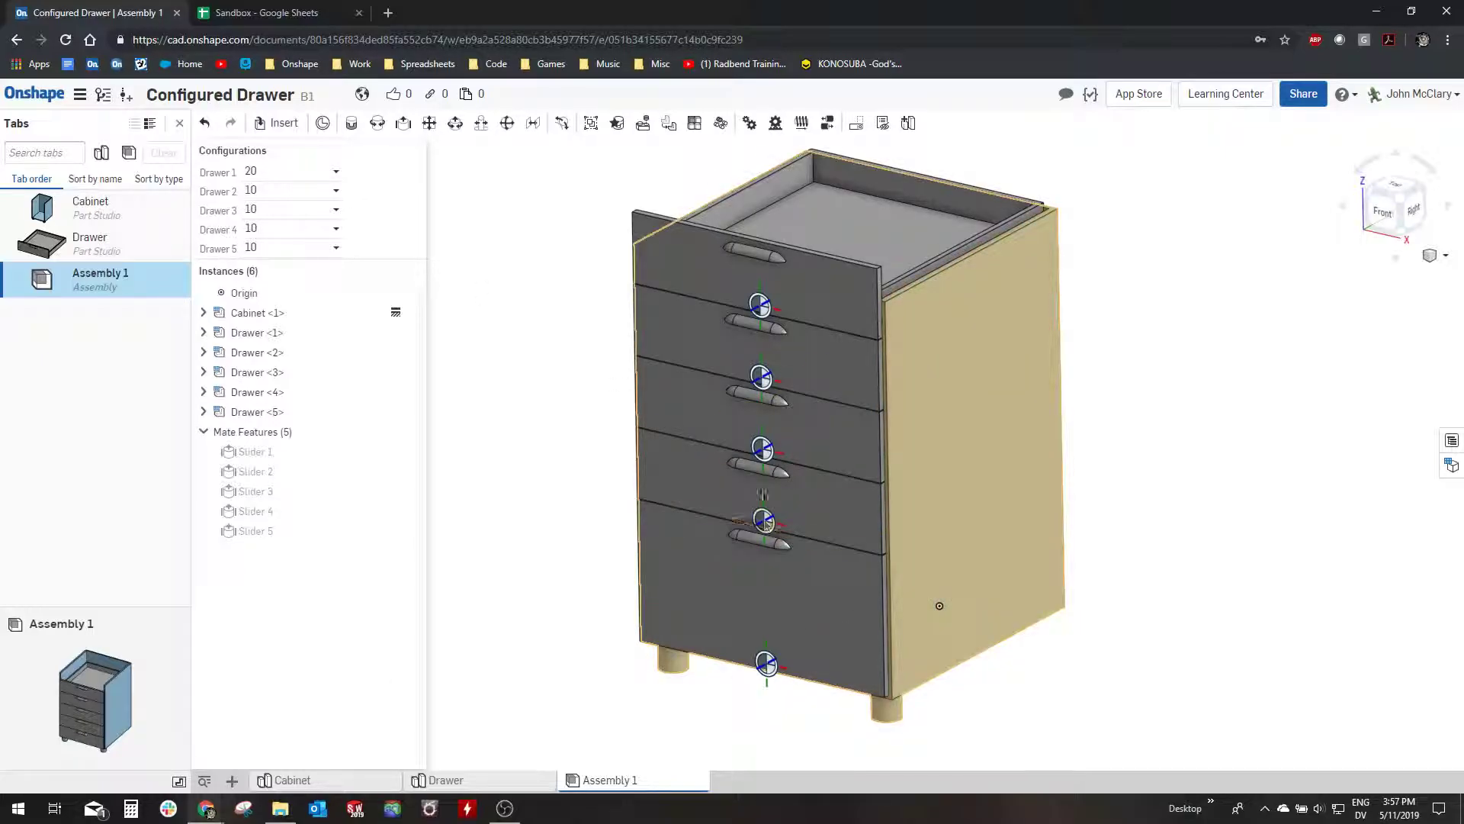
pyautogui.click(271, 179)
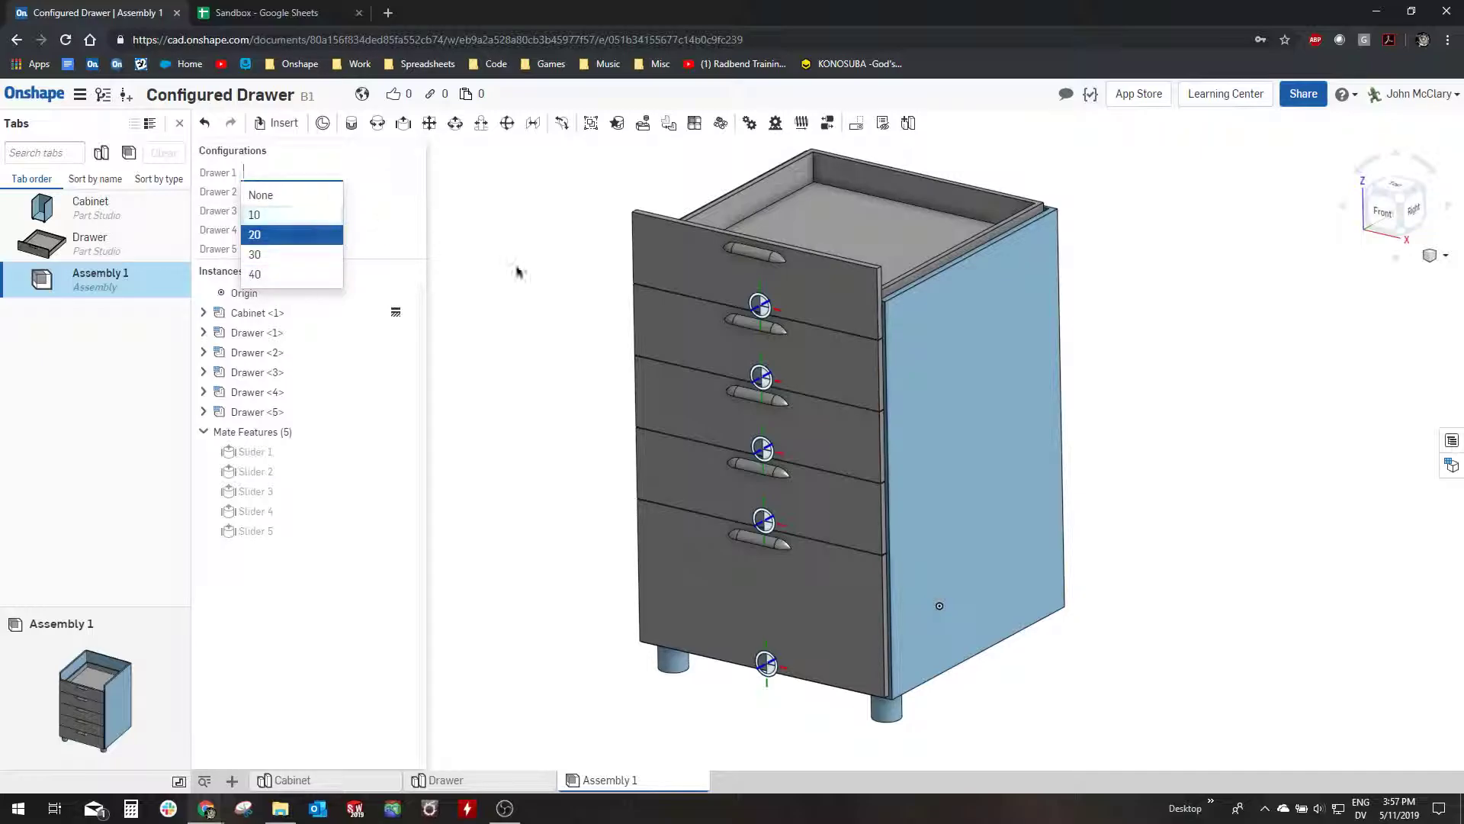
pyautogui.click(284, 275)
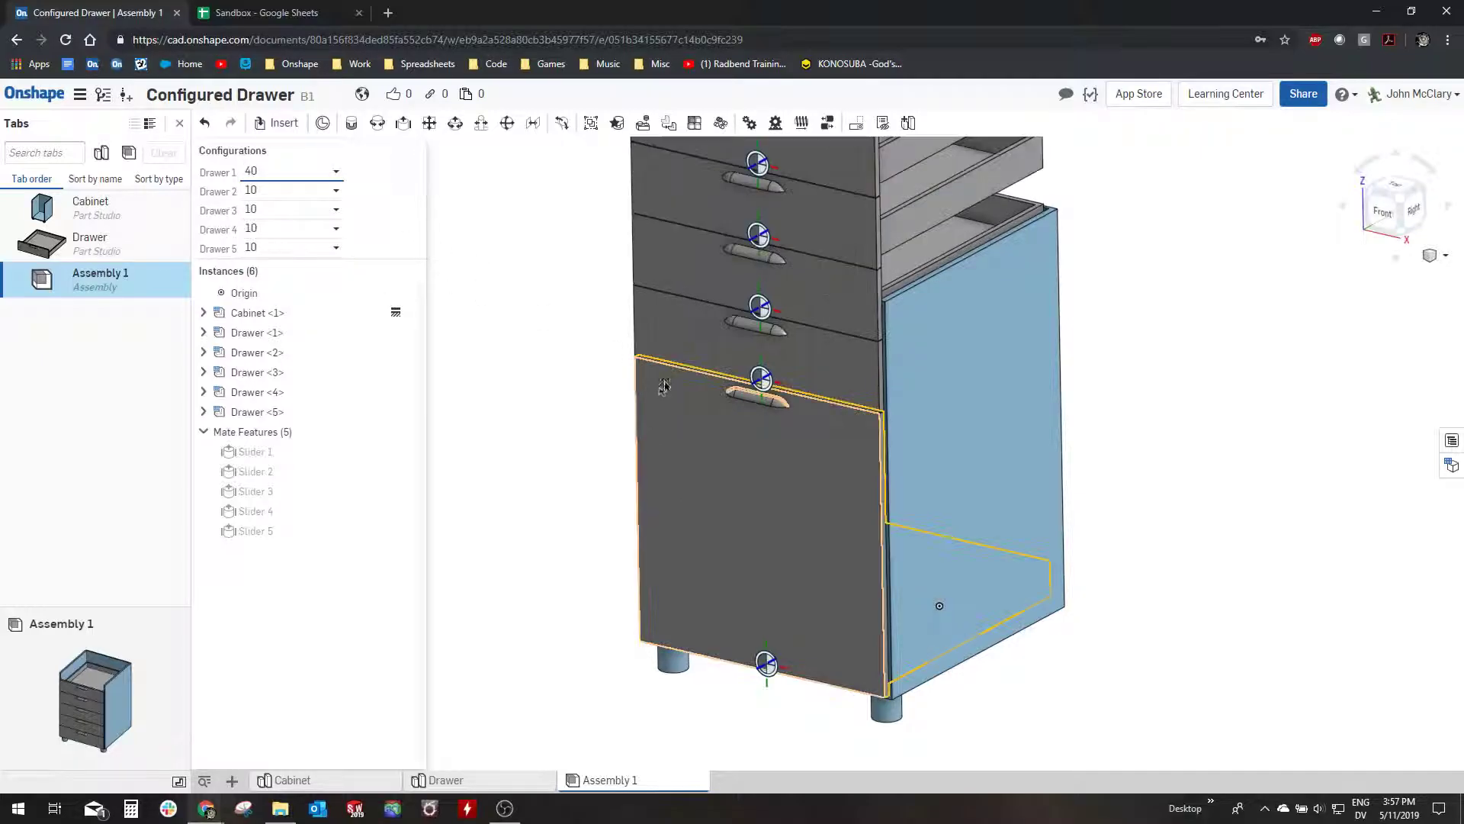
pyautogui.scroll(-3, 787, 483)
pyautogui.scroll(2, 751, 396)
pyautogui.moveTo(1026, 471); pyautogui.dragTo(1019, 462, button='right')
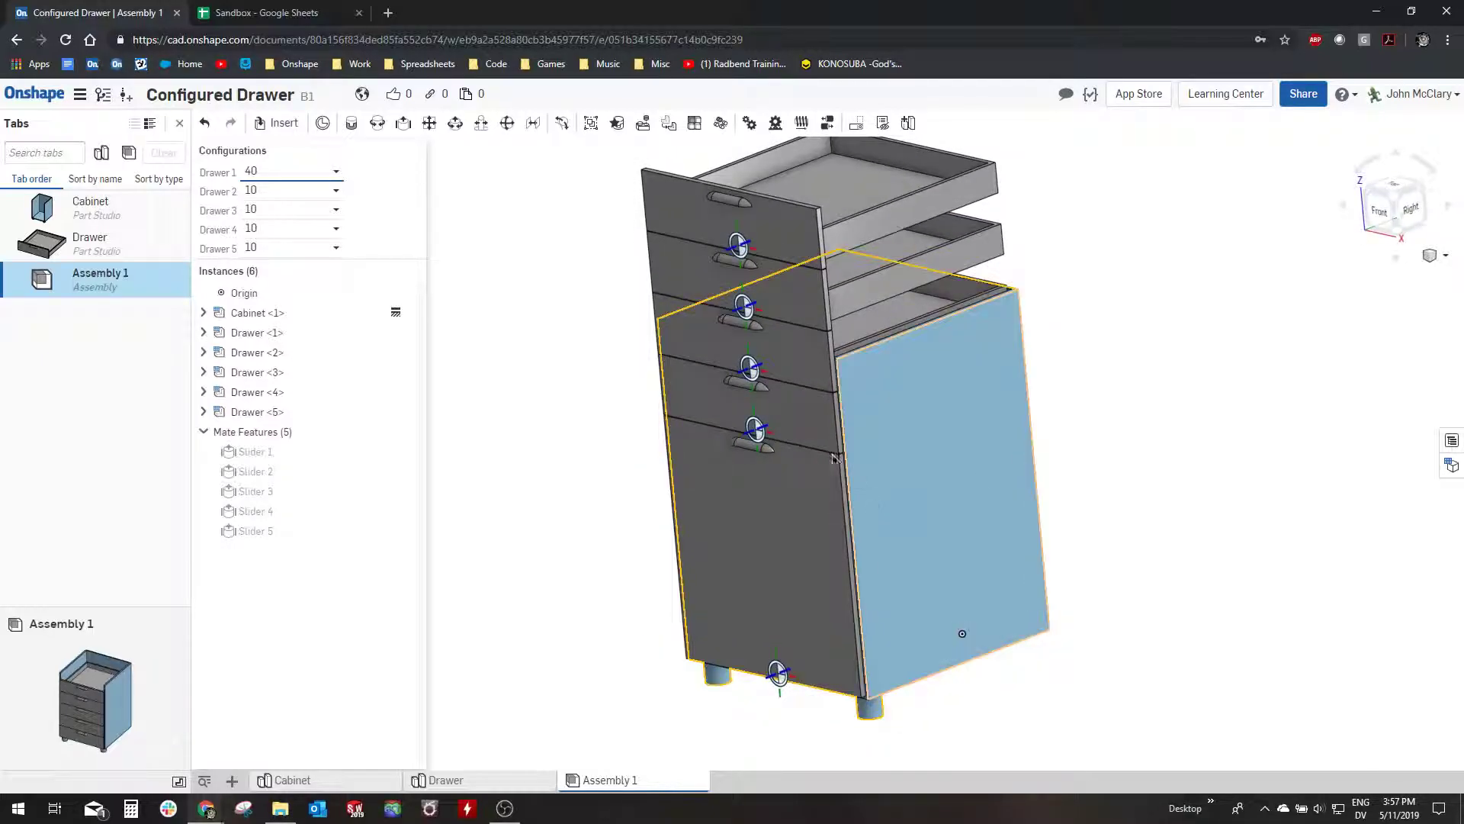
# Set the Drawer 2 input to 20 and the Drawer 3 input to 30, and inspect the drawer stack
pyautogui.click(269, 195)
pyautogui.click(255, 252)
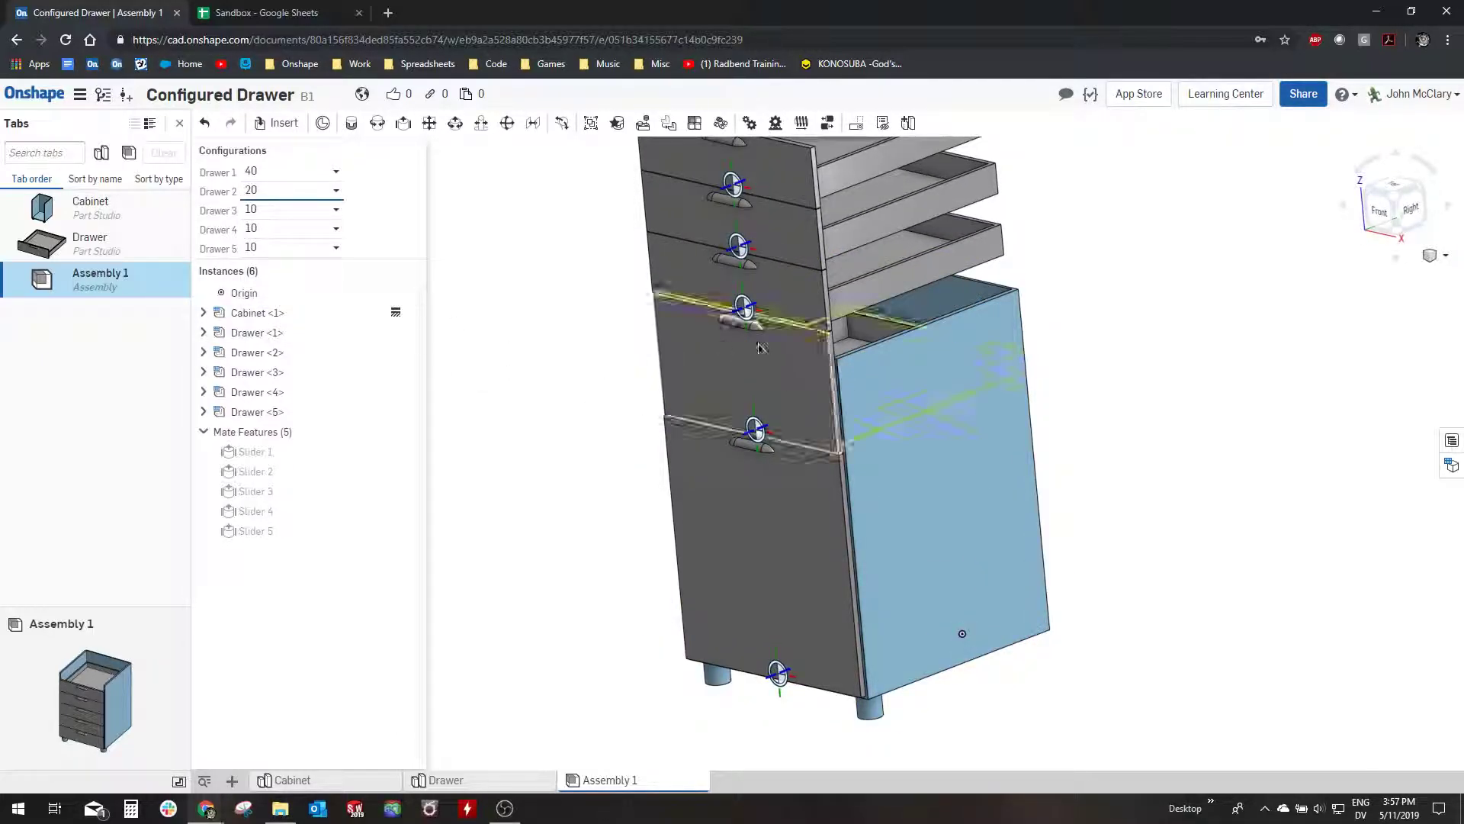
pyautogui.click(268, 211)
pyautogui.click(295, 290)
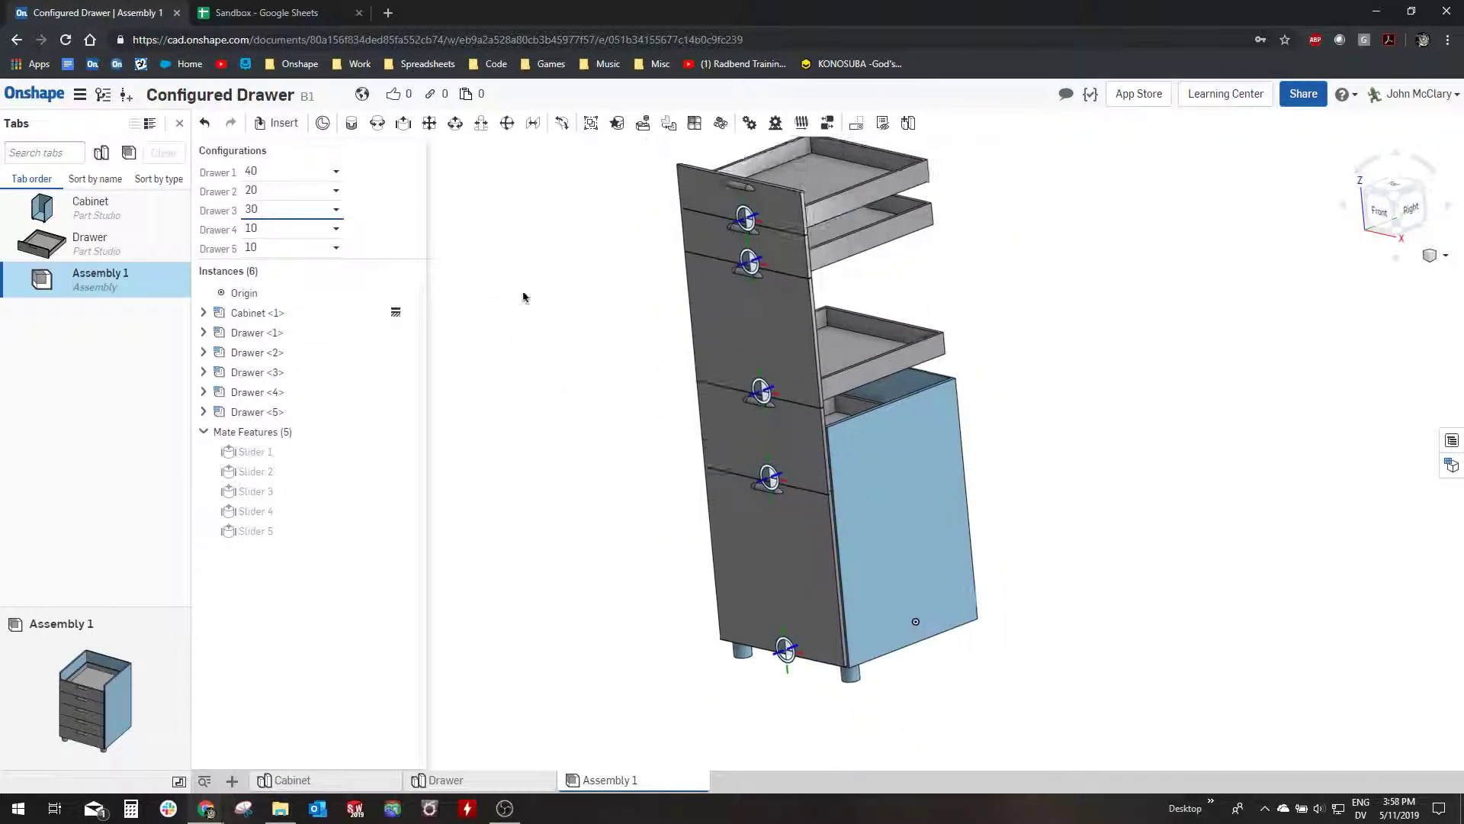
pyautogui.scroll(3, 826, 462)
pyautogui.moveTo(826, 462)
pyautogui.mouseDown(button='right')
pyautogui.moveTo(1053, 504)
pyautogui.moveTo(811, 444)
pyautogui.mouseUp(button='right')
pyautogui.scroll(-1, 810, 488)
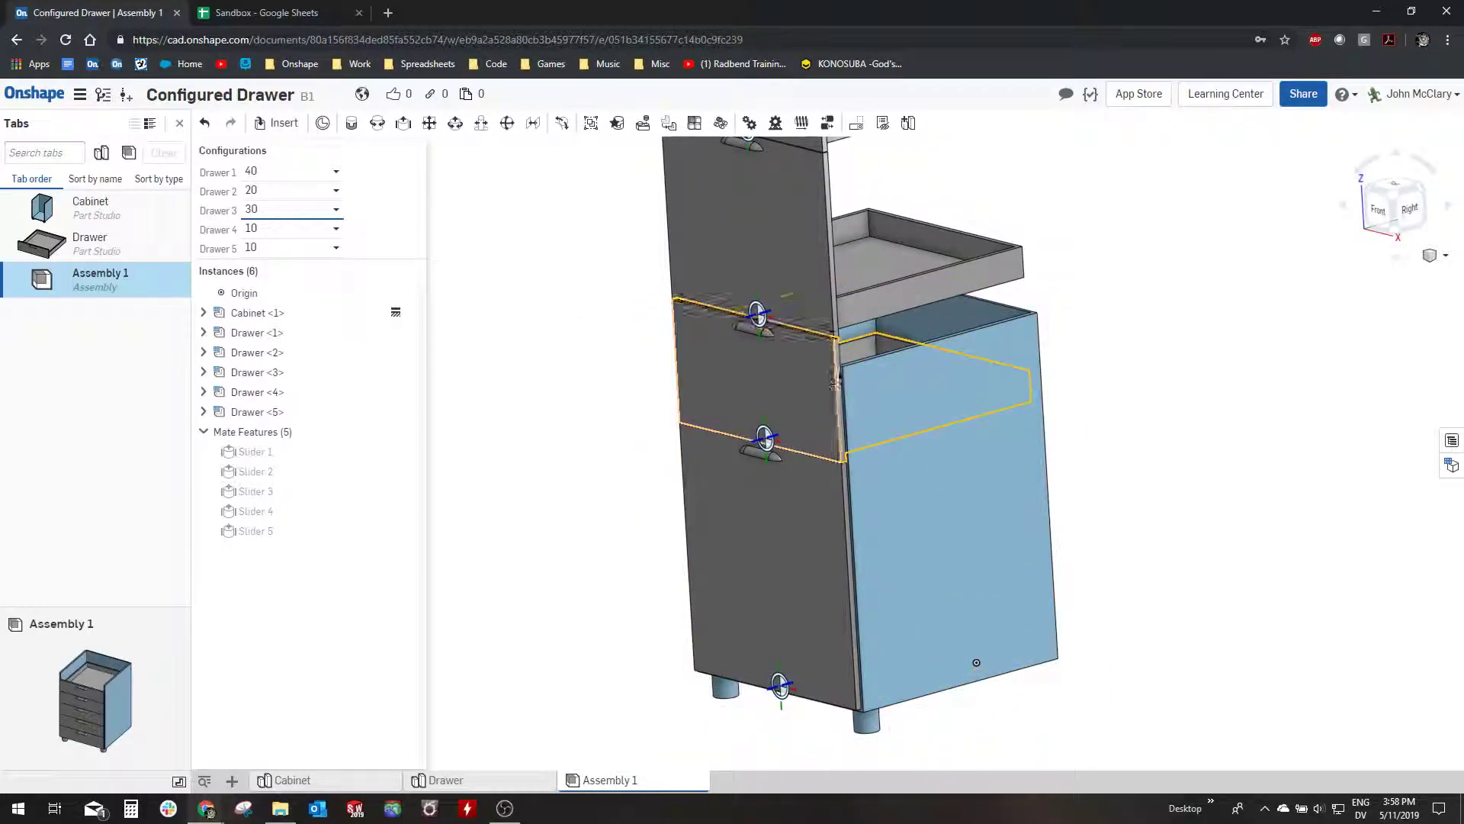
# Set the Drawer 5, Drawer 4 and Drawer 3 inputs to None
pyautogui.click(282, 247)
pyautogui.click(290, 272)
pyautogui.click(290, 229)
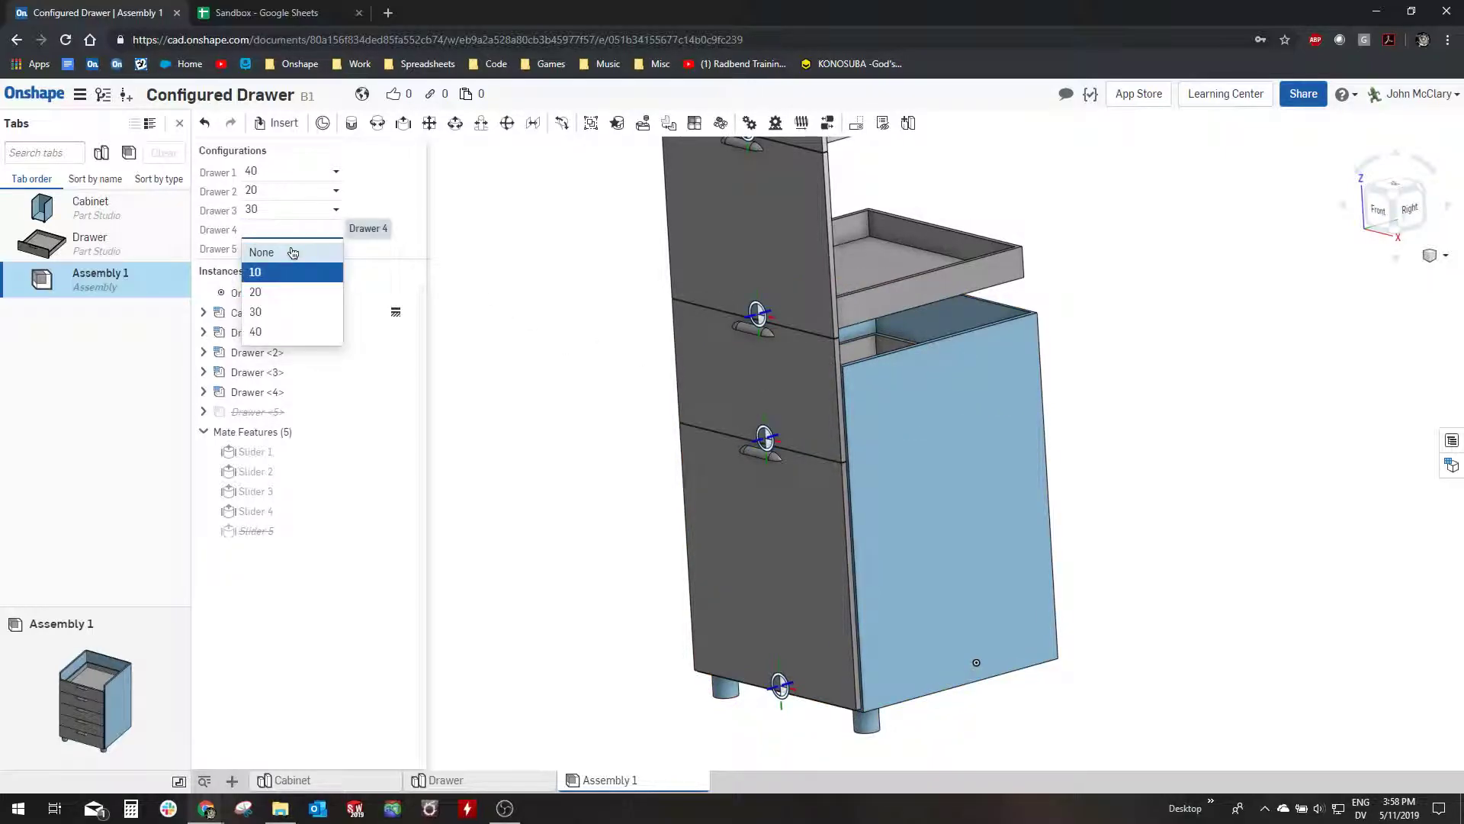
pyautogui.click(292, 253)
pyautogui.click(286, 209)
pyautogui.click(281, 229)
# Hide the mate connectors on the assembly and view the cabinet with its two remaining drawers
pyautogui.scroll(3, 618, 397)
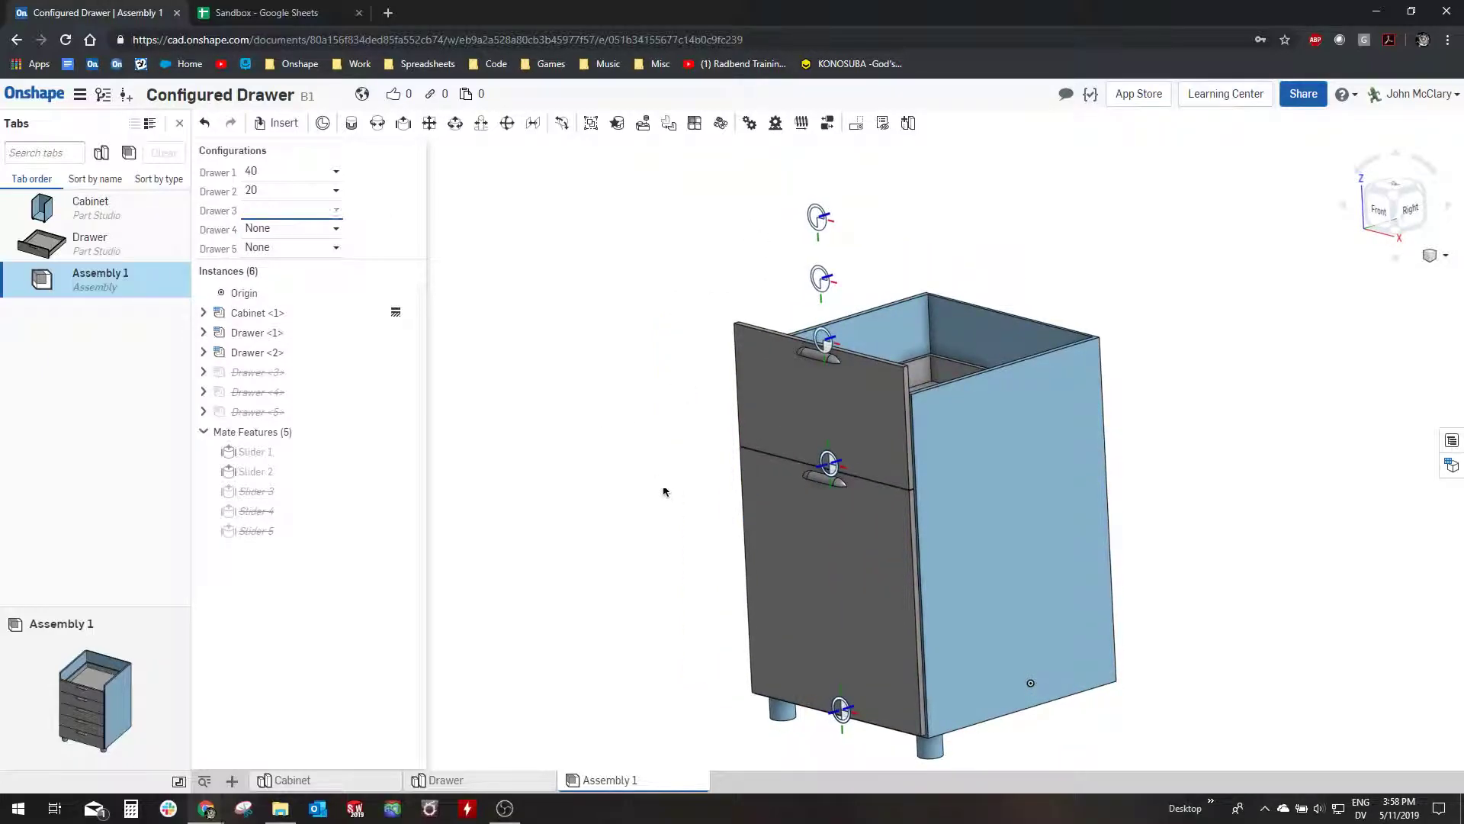
pyautogui.write('kk')
pyautogui.moveTo(672, 459); pyautogui.dragTo(672, 477, button='right')
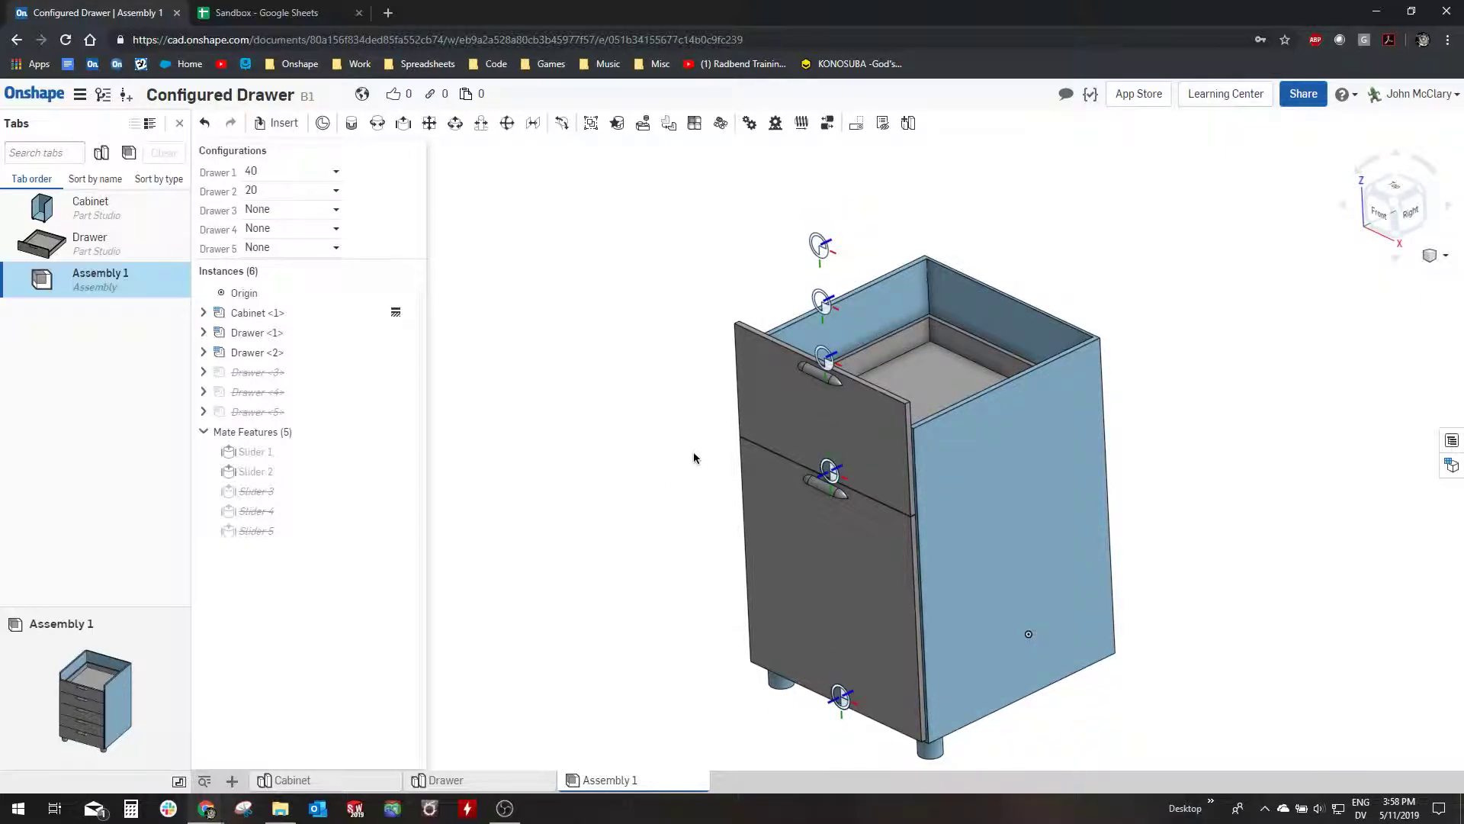
pyautogui.moveTo(590, 456); pyautogui.dragTo(593, 449, button='right')
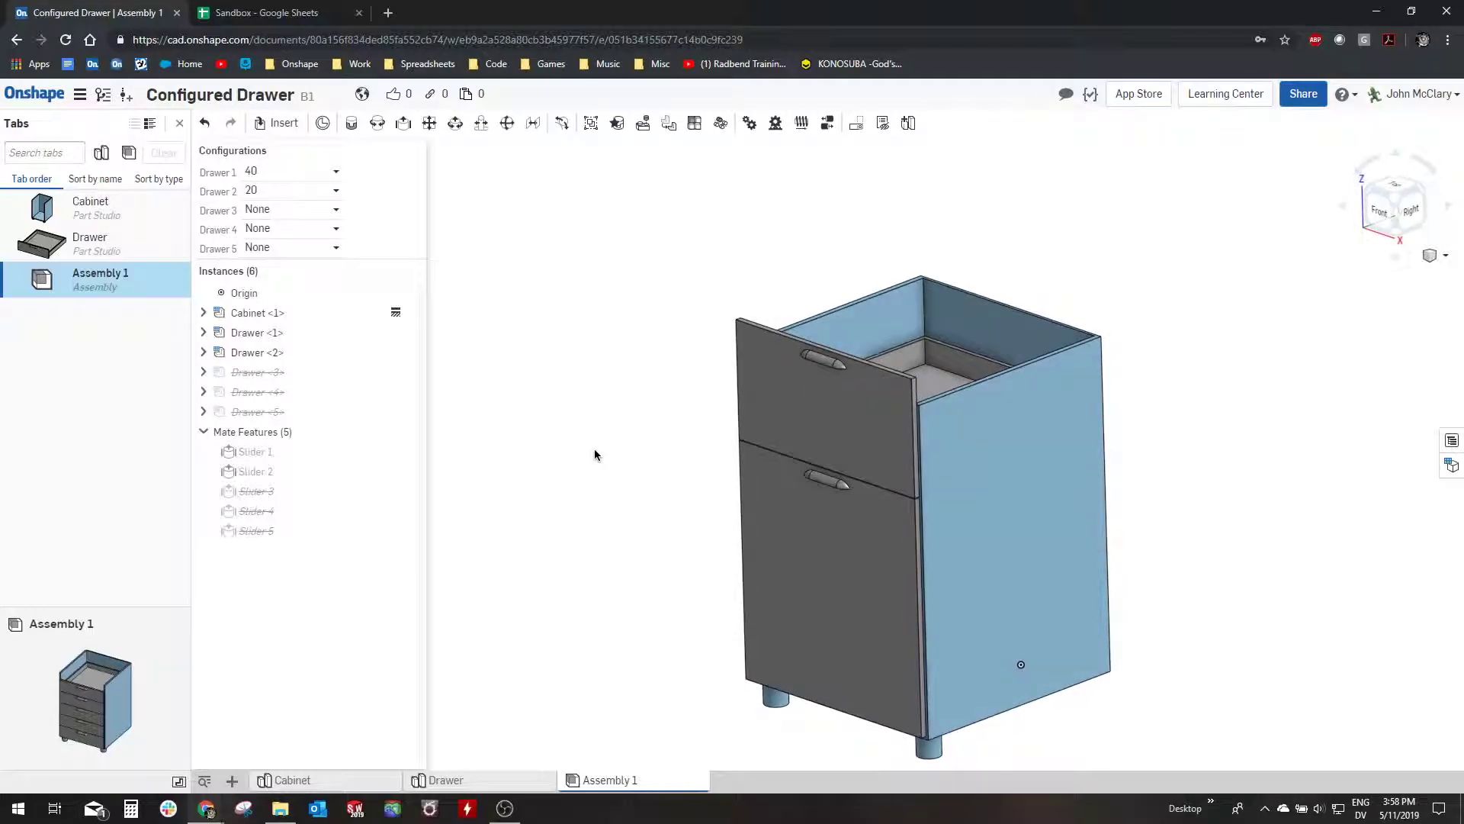
pyautogui.scroll(-1, 594, 452)
pyautogui.scroll(1, 657, 541)
# Set the Drawer 1 and Drawer 2 inputs to 10 and inspect the cabinet from above
pyautogui.click(312, 175)
pyautogui.click(311, 209)
pyautogui.click(301, 195)
pyautogui.click(288, 232)
pyautogui.scroll(-2, 697, 483)
pyautogui.moveTo(696, 483); pyautogui.dragTo(948, 634, button='right')
pyautogui.scroll(1, 791, 672)
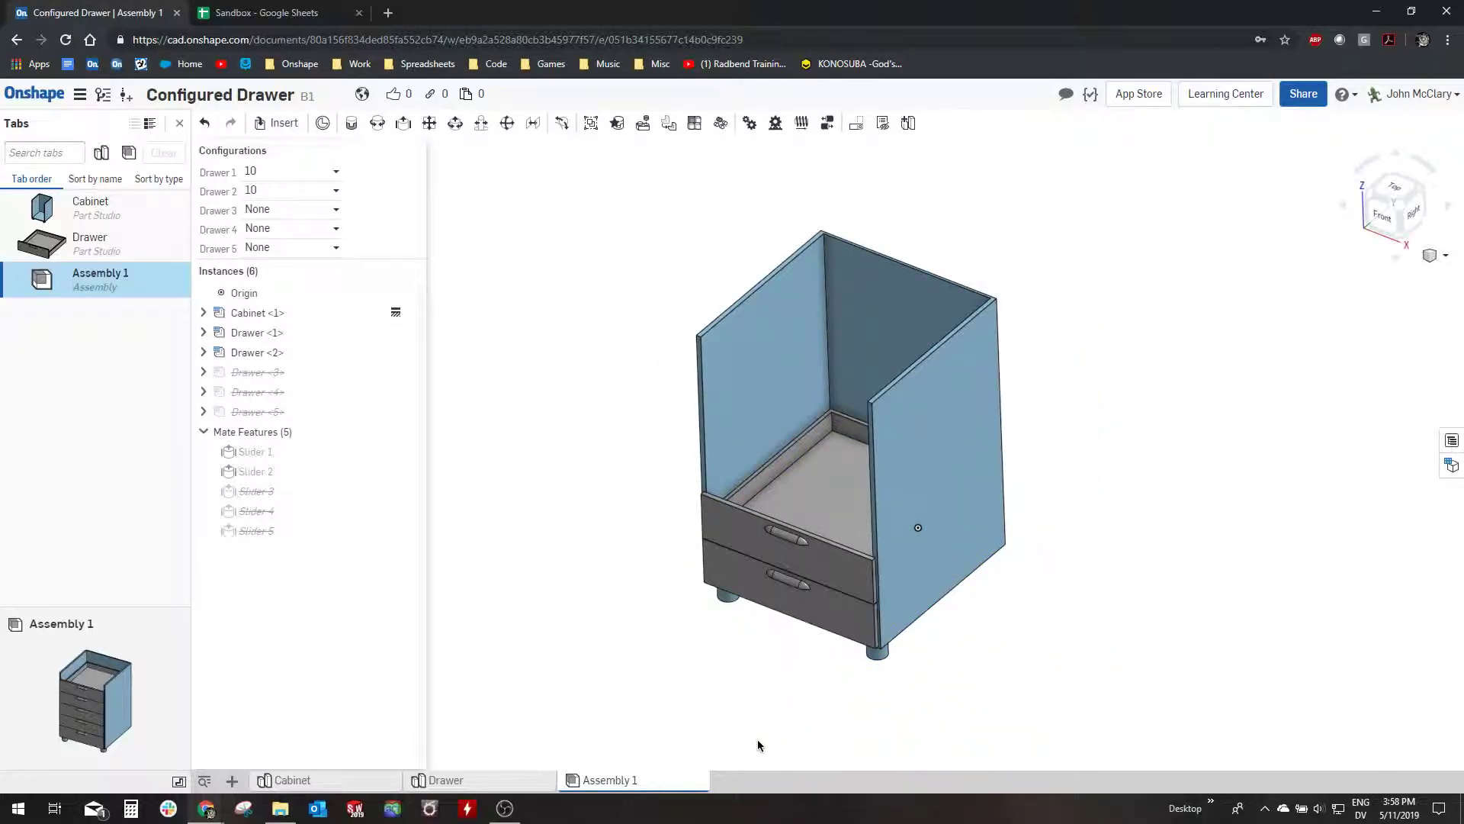